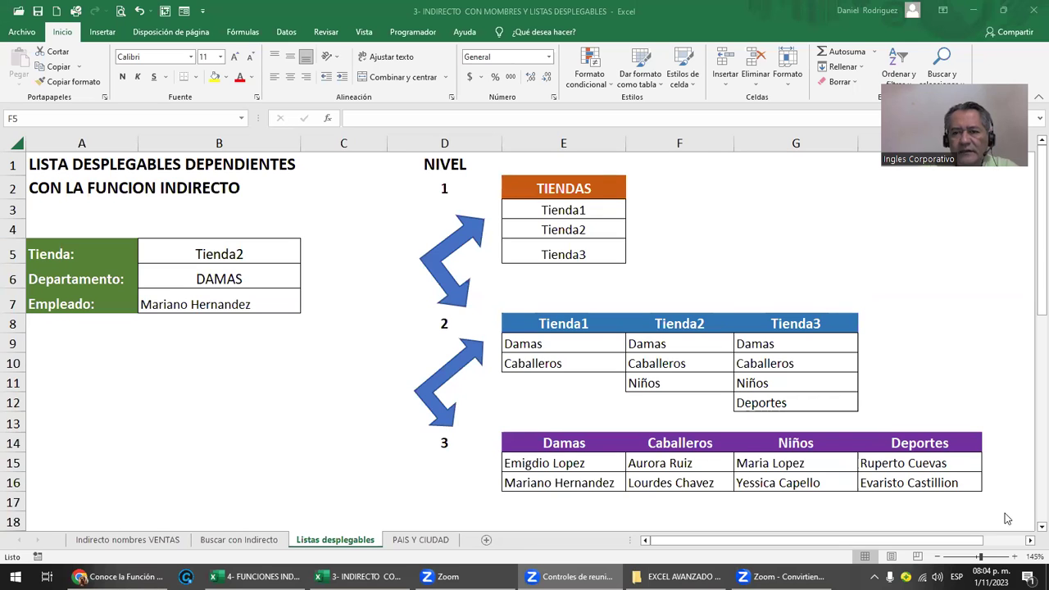
# Point out the Tienda3 and Tienda1 departments and the two employees listed under Damas
pyautogui.click(764, 345)
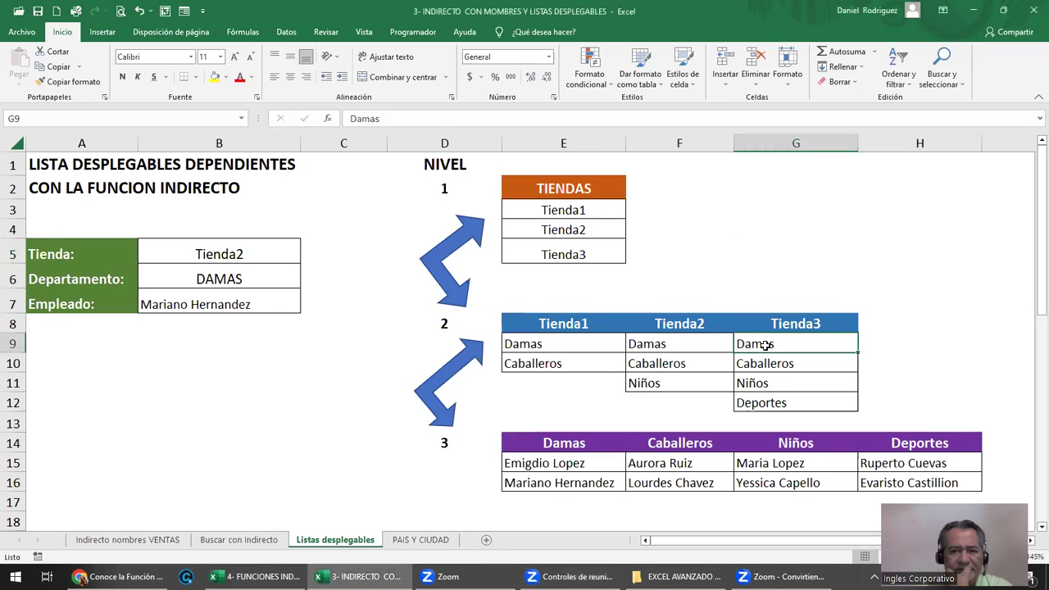
pyautogui.click(775, 365)
pyautogui.click(772, 385)
pyautogui.click(770, 400)
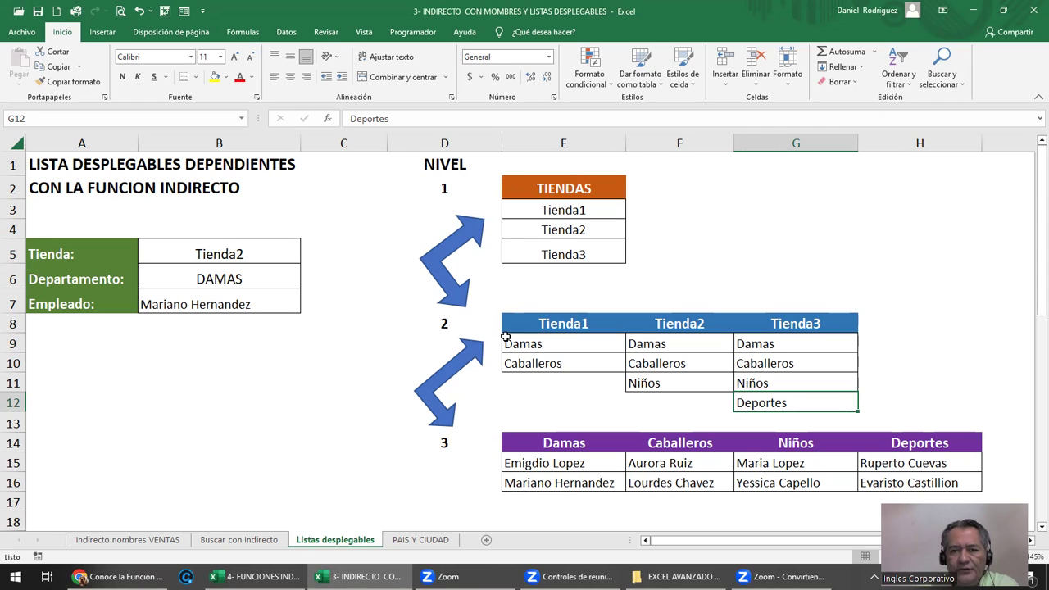
pyautogui.click(545, 345)
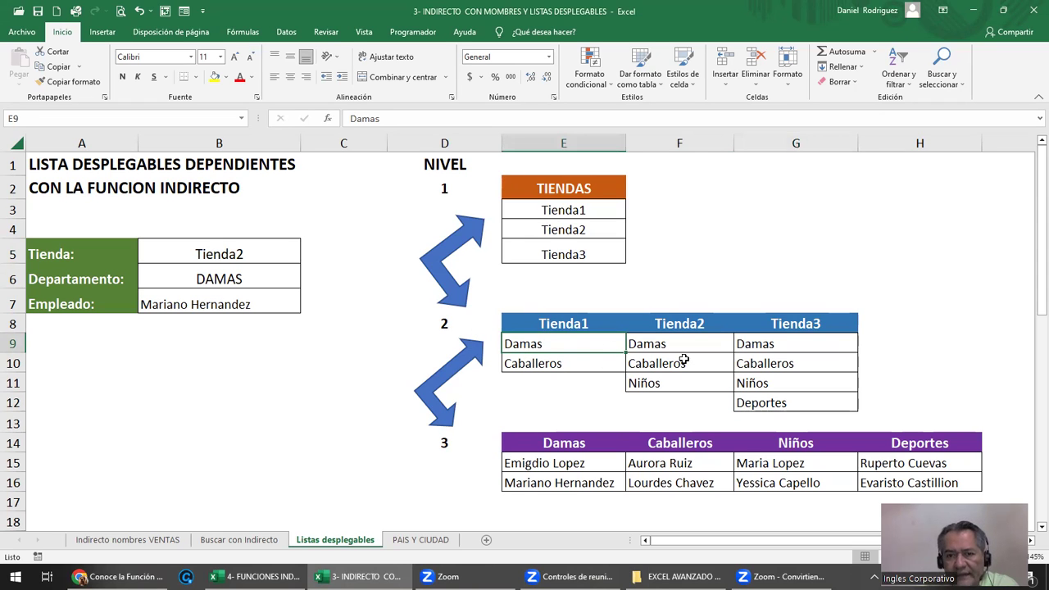
pyautogui.click(453, 447)
pyautogui.moveTo(557, 465); pyautogui.dragTo(562, 482)
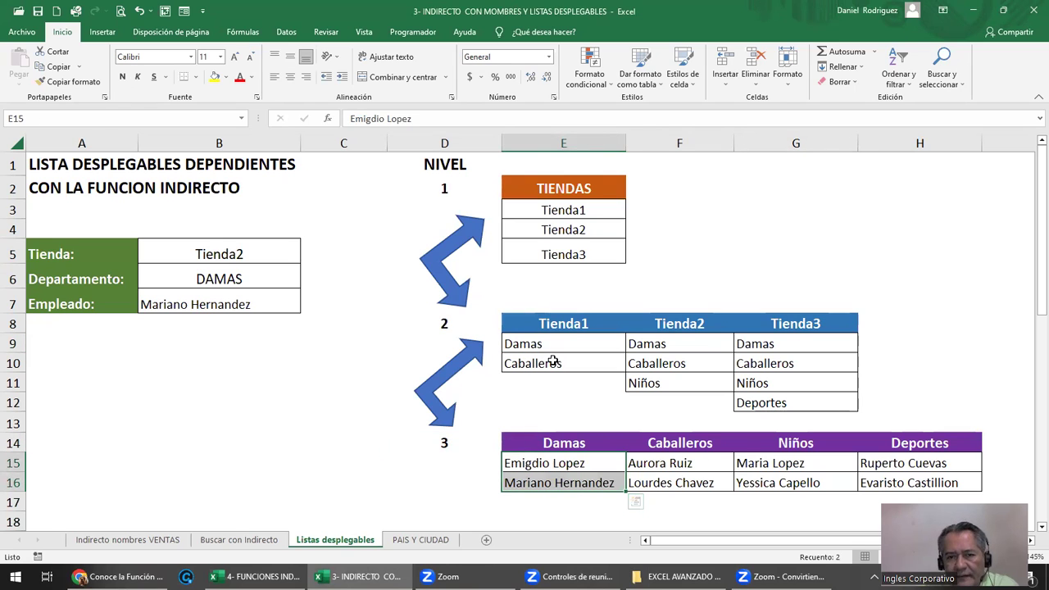
# Replace the two Damas employees in E15:E16 with Lucia and Carla
pyautogui.click(564, 463)
pyautogui.write('Iucia')
pyautogui.press('Up')
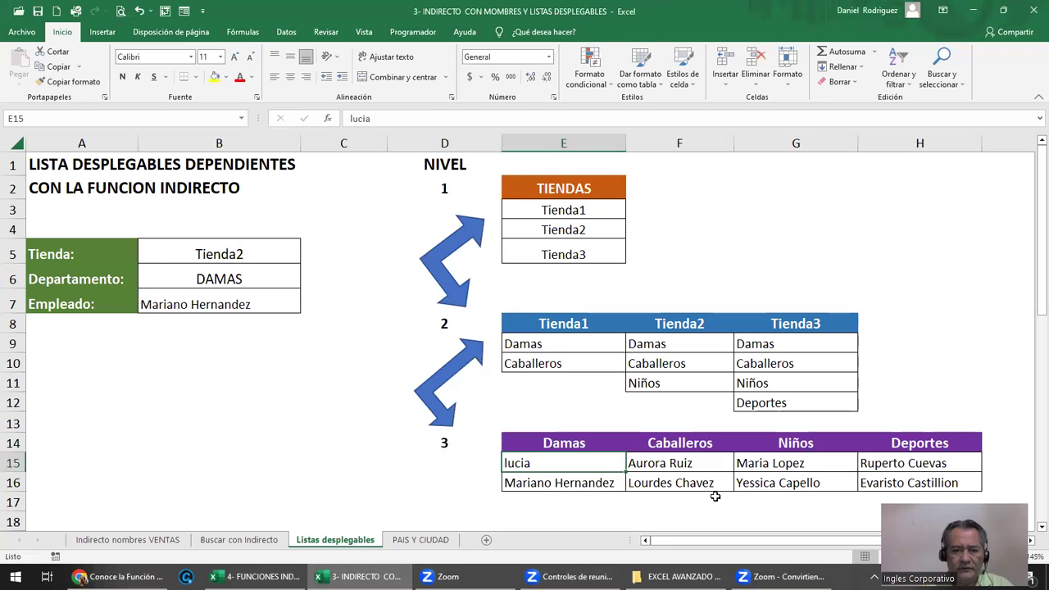
pyautogui.write('Luc')
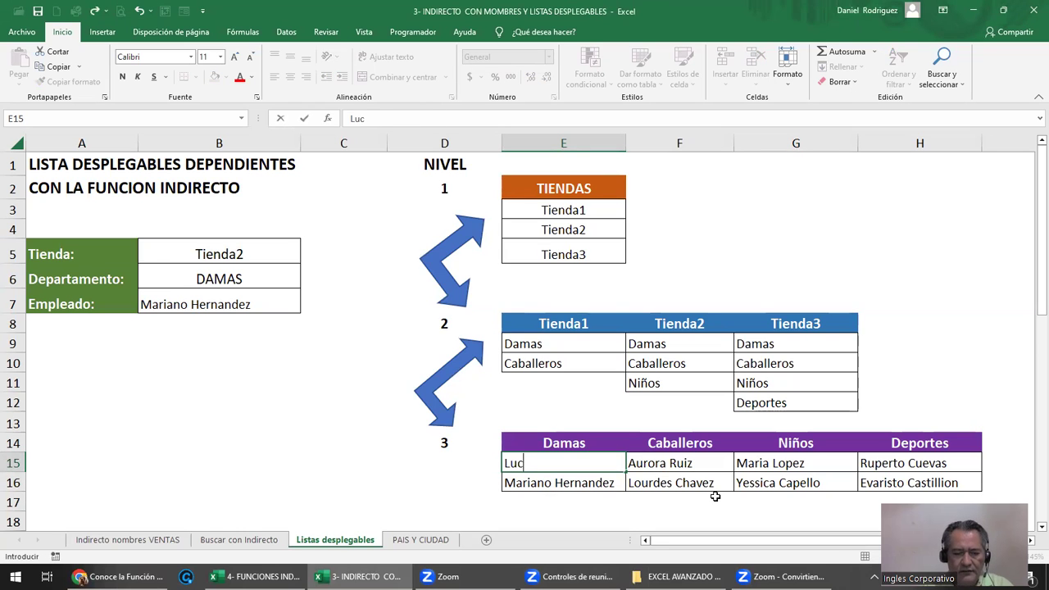
pyautogui.press('Return')
pyautogui.write('Carla')
pyautogui.press('Return')
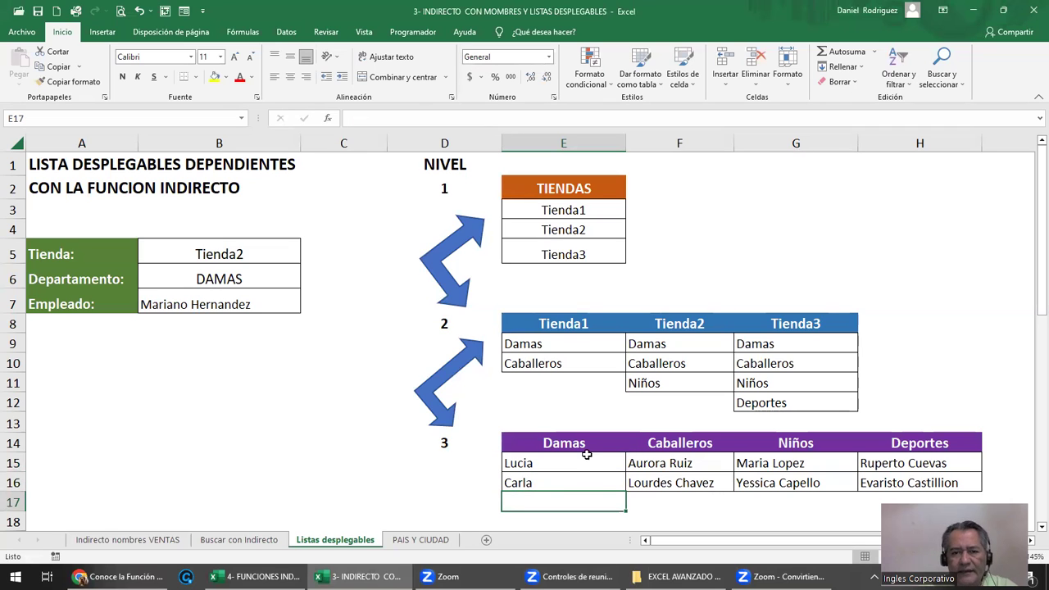
# Review the Damas and Caballeros entries, then select the Deportes column H14:H16 with its employees
pyautogui.click(574, 342)
pyautogui.click(655, 344)
pyautogui.click(740, 344)
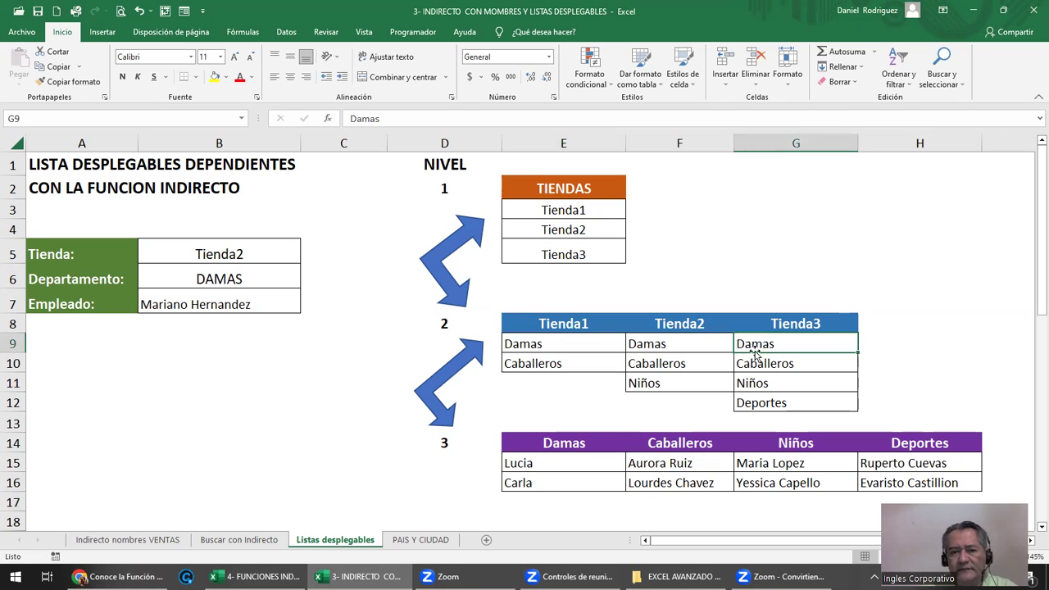
pyautogui.click(544, 502)
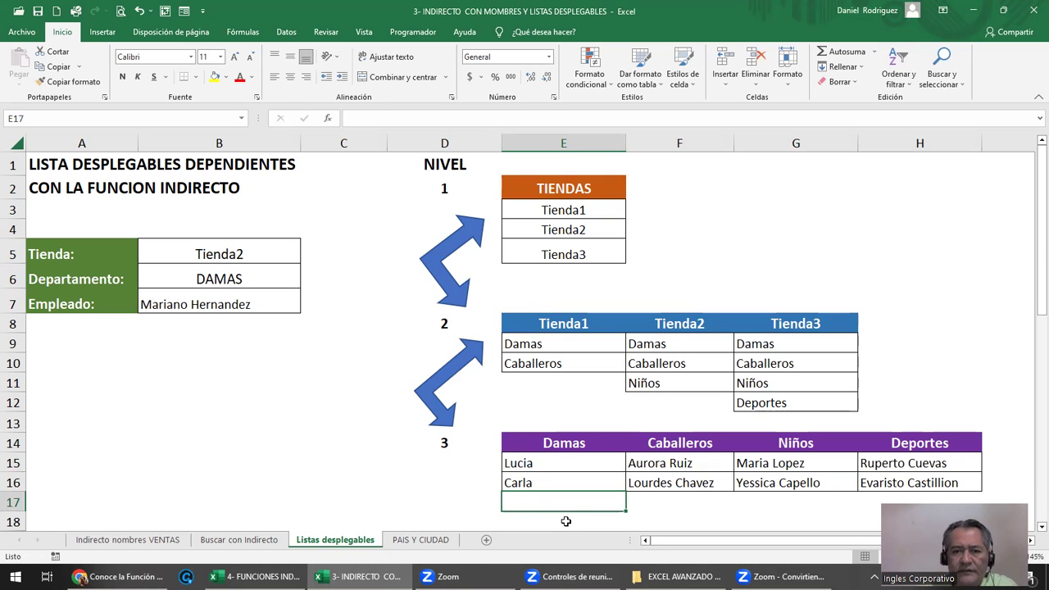
pyautogui.click(573, 363)
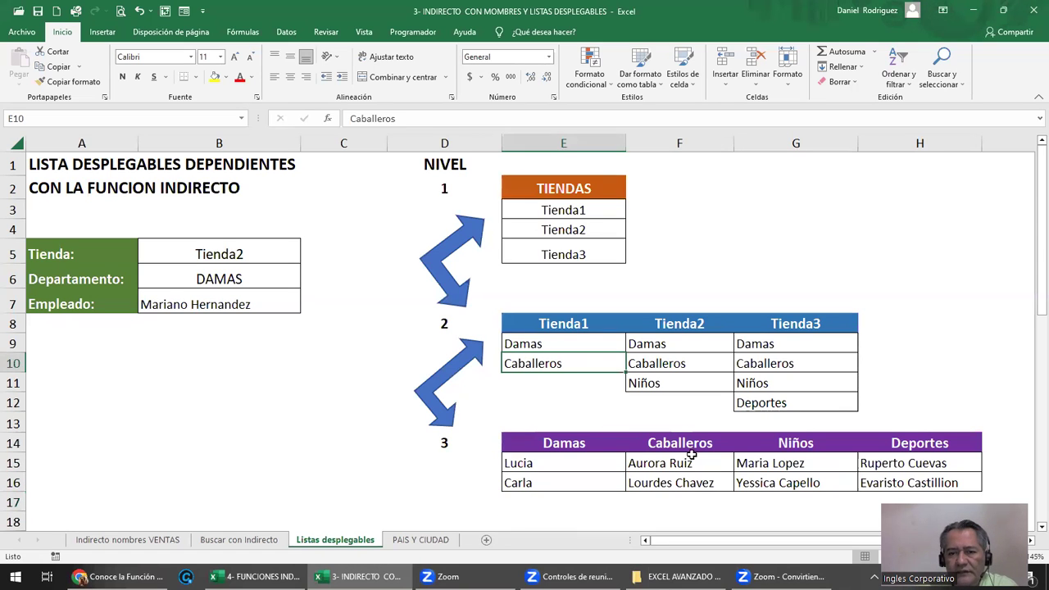
pyautogui.moveTo(693, 457); pyautogui.dragTo(691, 483)
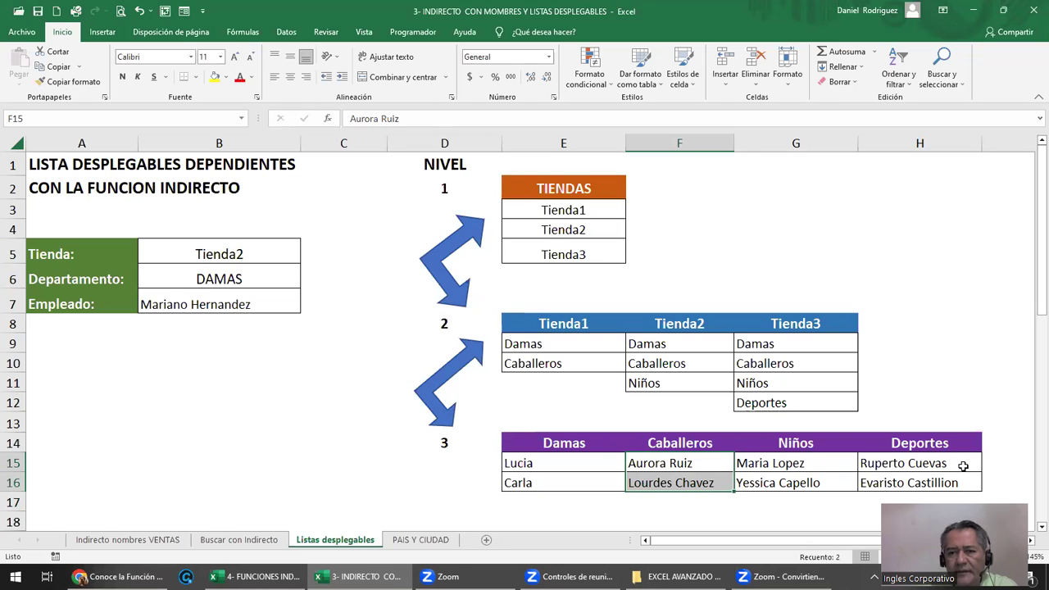
pyautogui.click(542, 381)
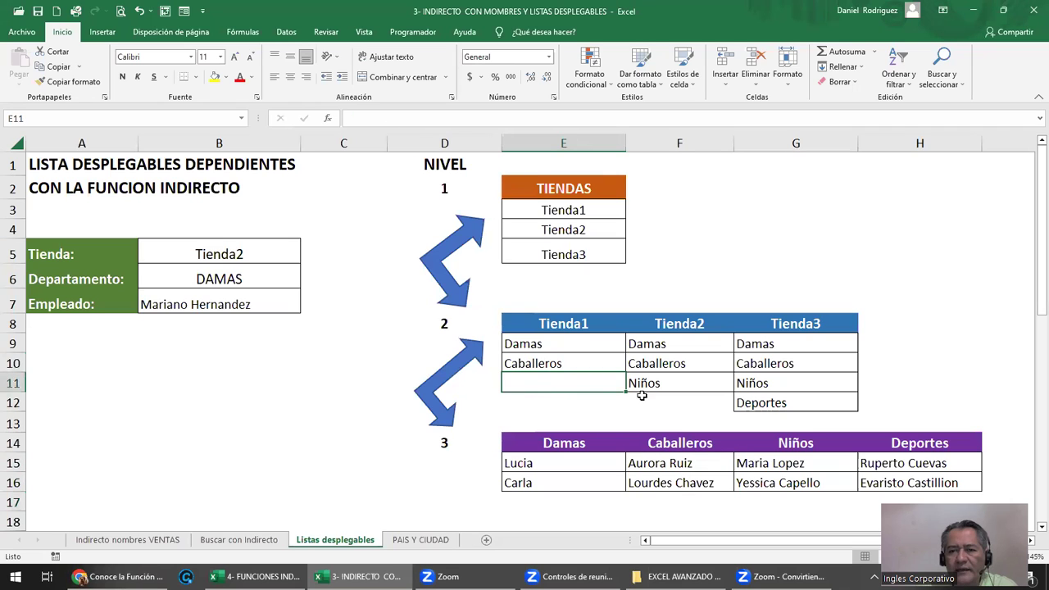
pyautogui.click(899, 443)
pyautogui.moveTo(928, 452)
pyautogui.mouseDown()
pyautogui.moveTo(929, 483)
pyautogui.moveTo(929, 450)
pyautogui.mouseUp()
pyautogui.press('Up')
pyautogui.click(929, 450)
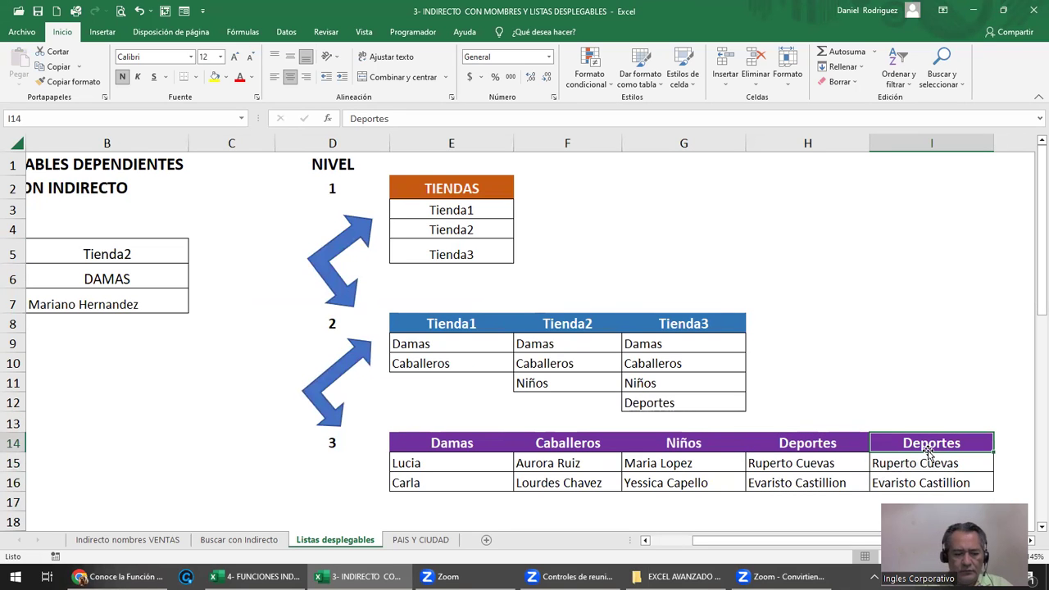
pyautogui.write('informacia')
pyautogui.press('BackSpace')
pyautogui.press('BackSpace')
pyautogui.write('tica')
pyautogui.press('Return')
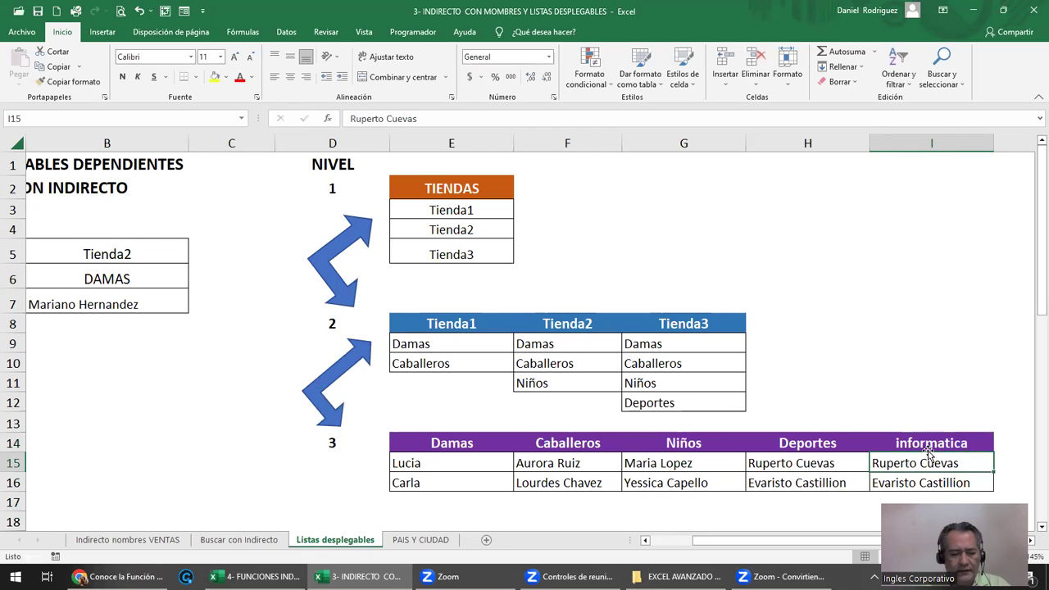
pyautogui.write('a')
pyautogui.press('Return')
pyautogui.press('Up')
pyautogui.write('A')
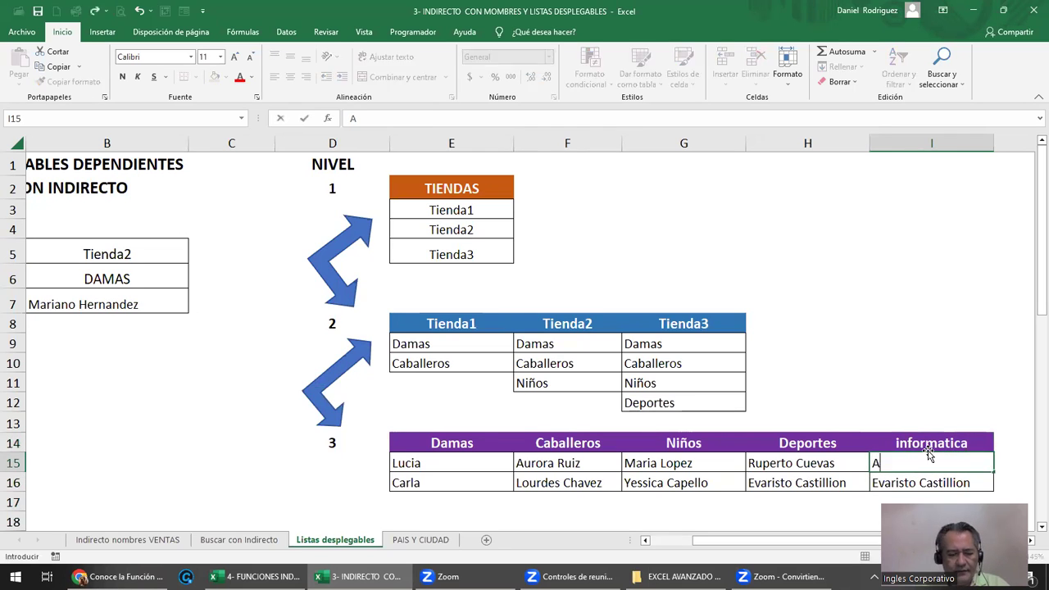
pyautogui.press('Return')
pyautogui.write('B')
pyautogui.press('Return')
pyautogui.press('Up')
pyautogui.press('Up')
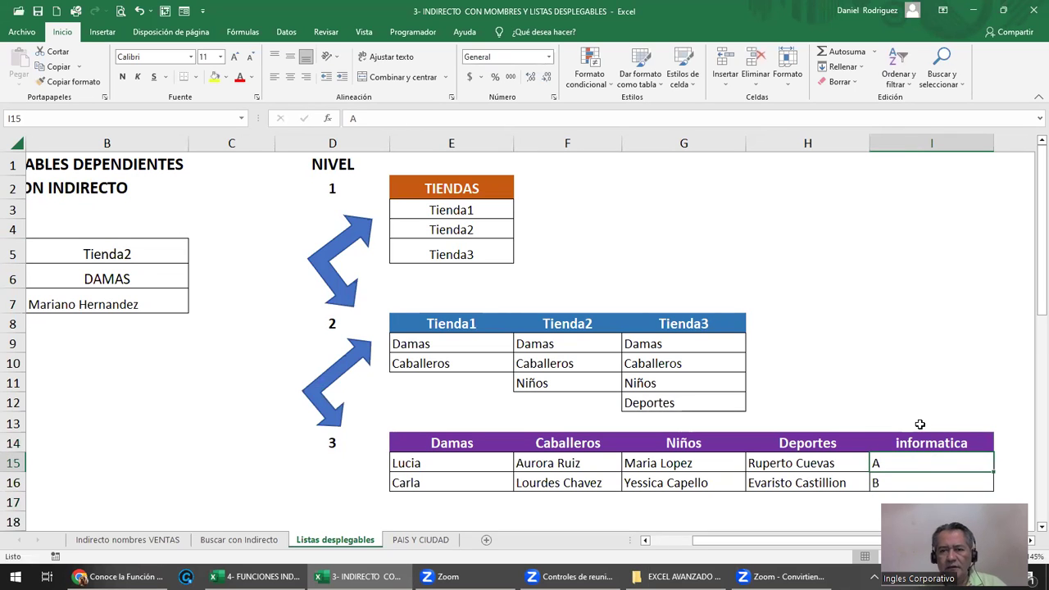
pyautogui.moveTo(919, 423); pyautogui.dragTo(924, 484)
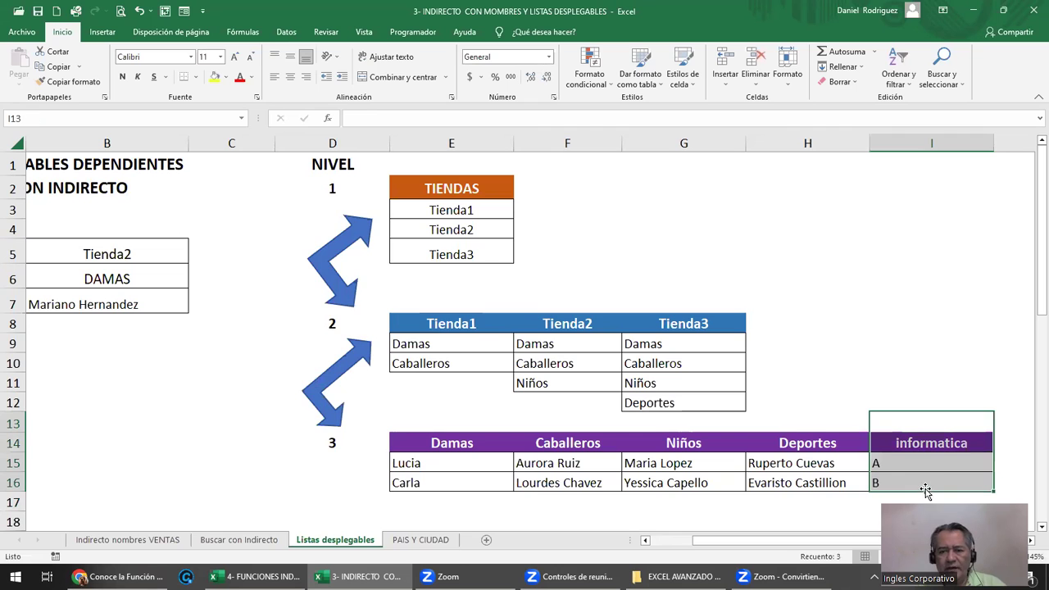
pyautogui.click(839, 82)
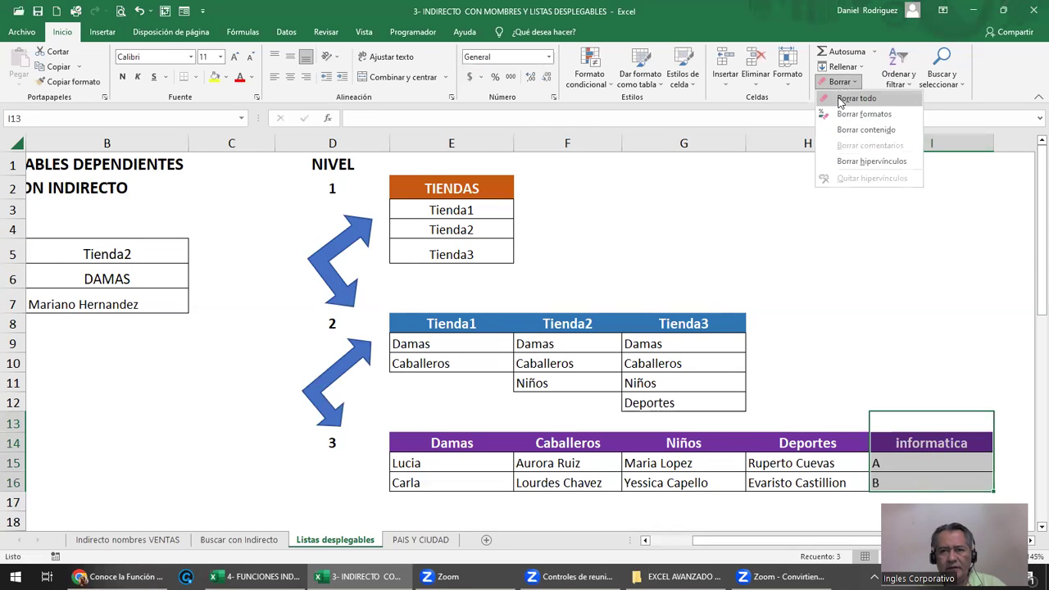
pyautogui.click(838, 97)
pyautogui.click(894, 276)
pyautogui.press('Left')
pyautogui.press('Left')
pyautogui.press('Left')
pyautogui.press('Left')
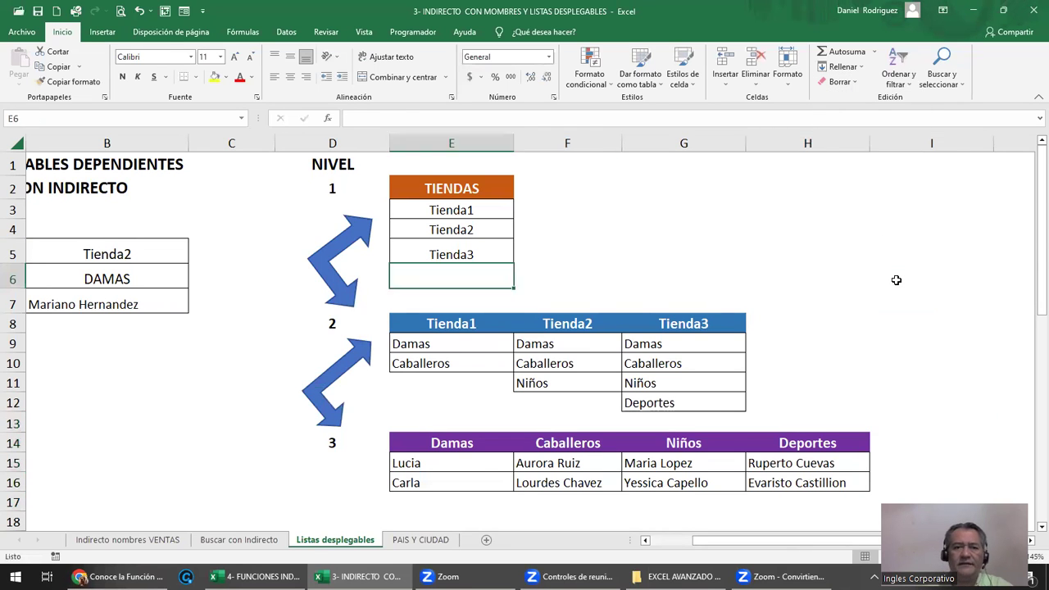
pyautogui.press('Left')
pyautogui.press('Left')
pyautogui.press('Left')
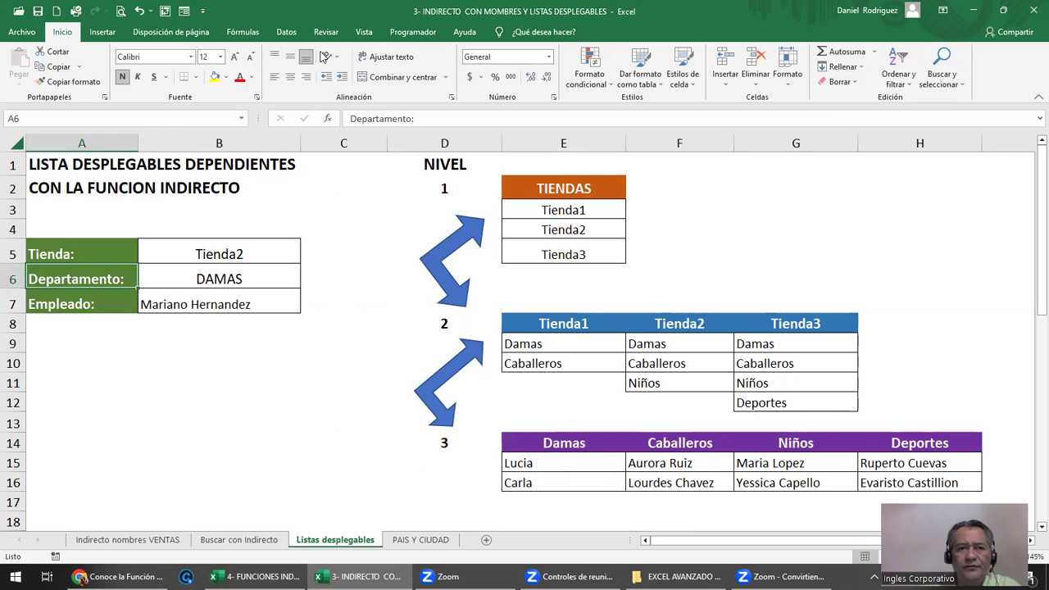
# Open Name Manager from Fórmulas, confirm no names are defined, and close it
pyautogui.click(250, 34)
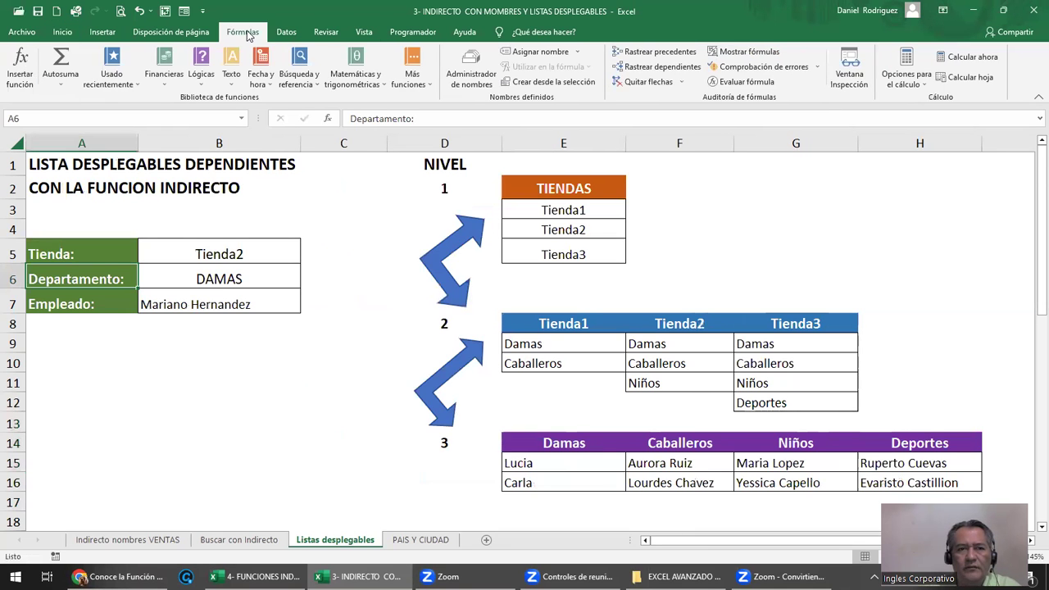
pyautogui.click(485, 82)
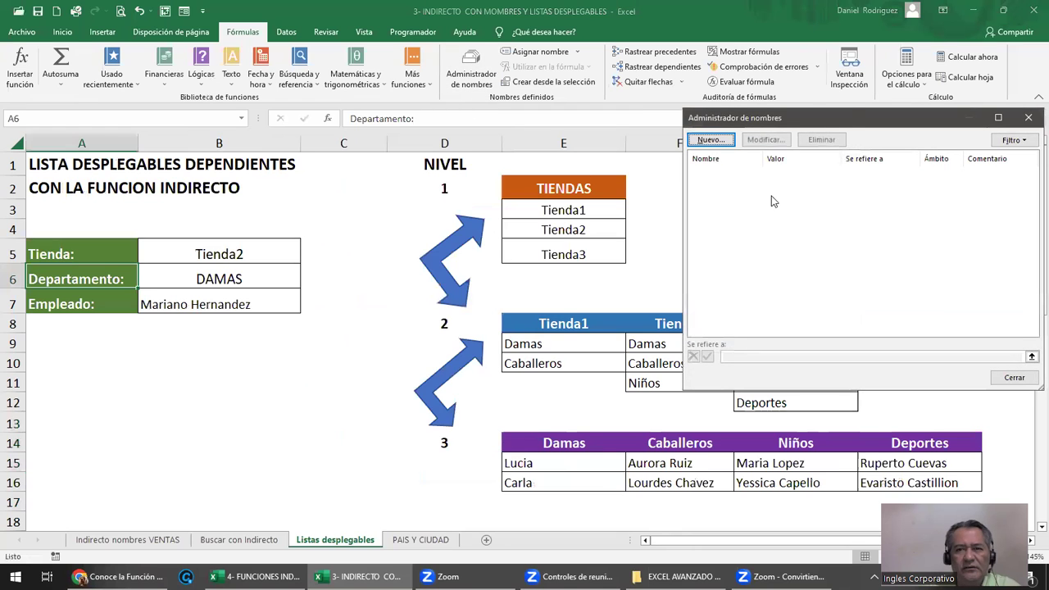
pyautogui.moveTo(835, 124); pyautogui.dragTo(610, 141)
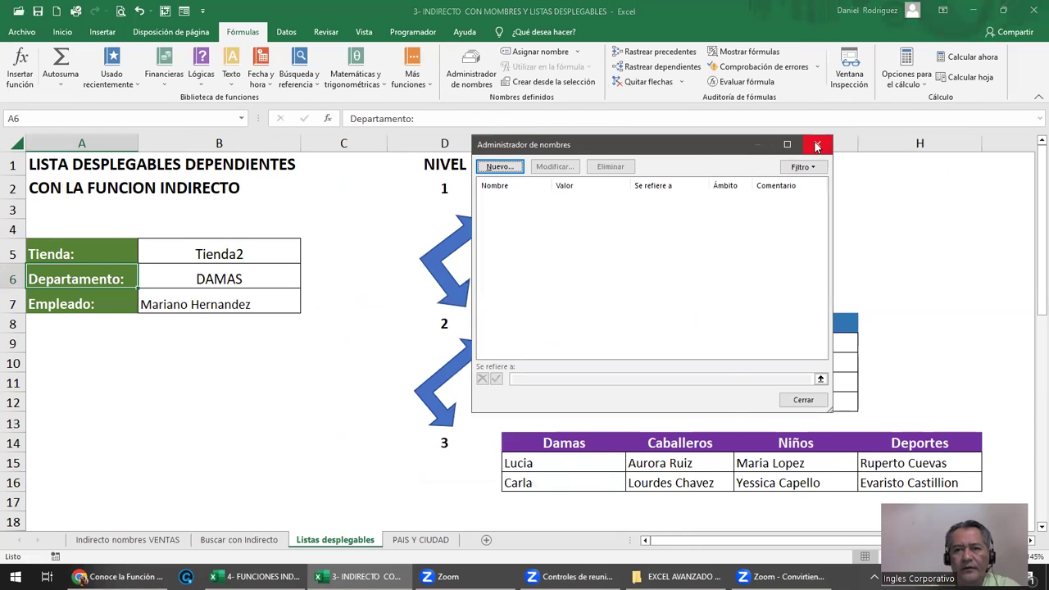
pyautogui.click(812, 141)
# Select the store names Tienda1 to Tienda3 in E3:E5
pyautogui.moveTo(664, 250); pyautogui.dragTo(737, 245)
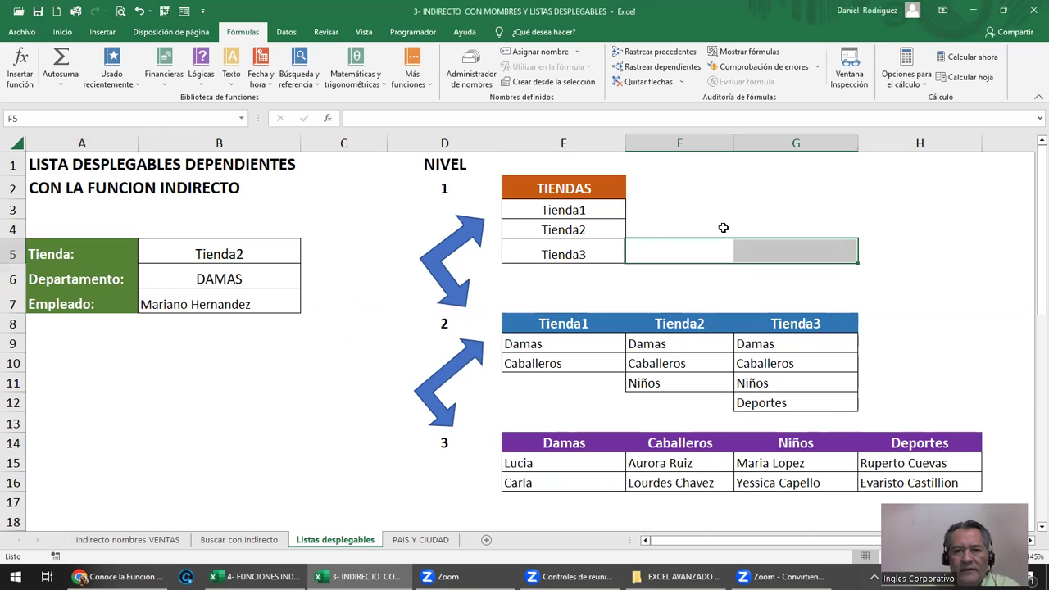
pyautogui.click(721, 230)
pyautogui.moveTo(557, 212); pyautogui.dragTo(570, 255)
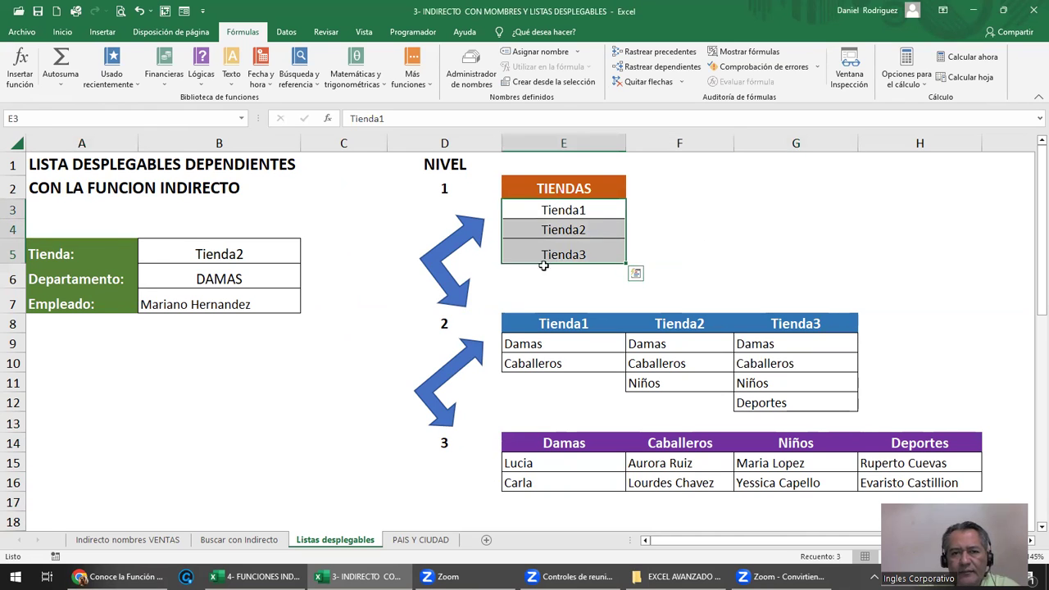
pyautogui.click(172, 119)
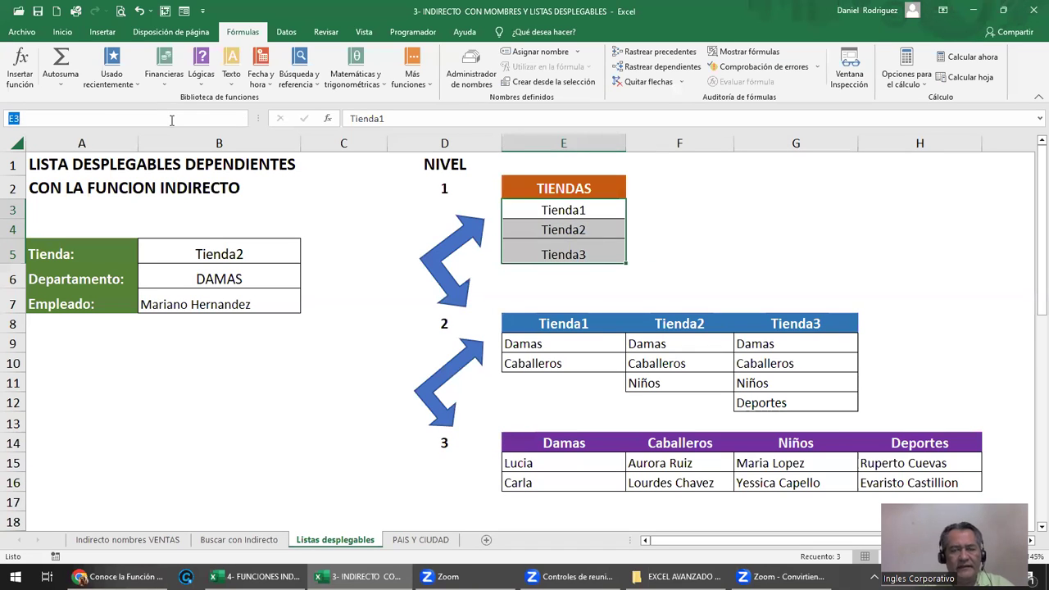
pyautogui.write('ti')
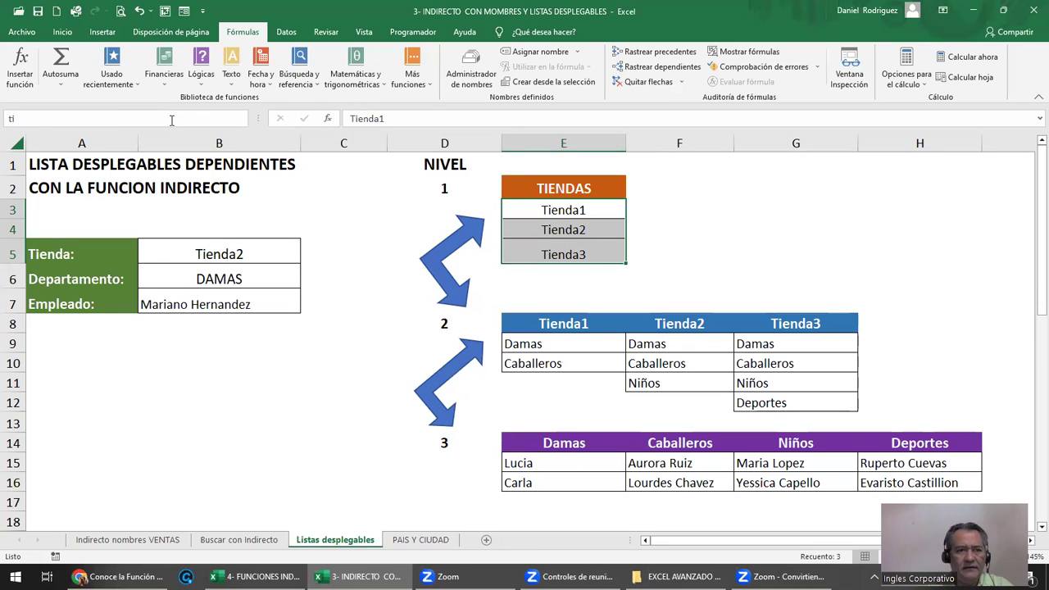
pyautogui.write('i')
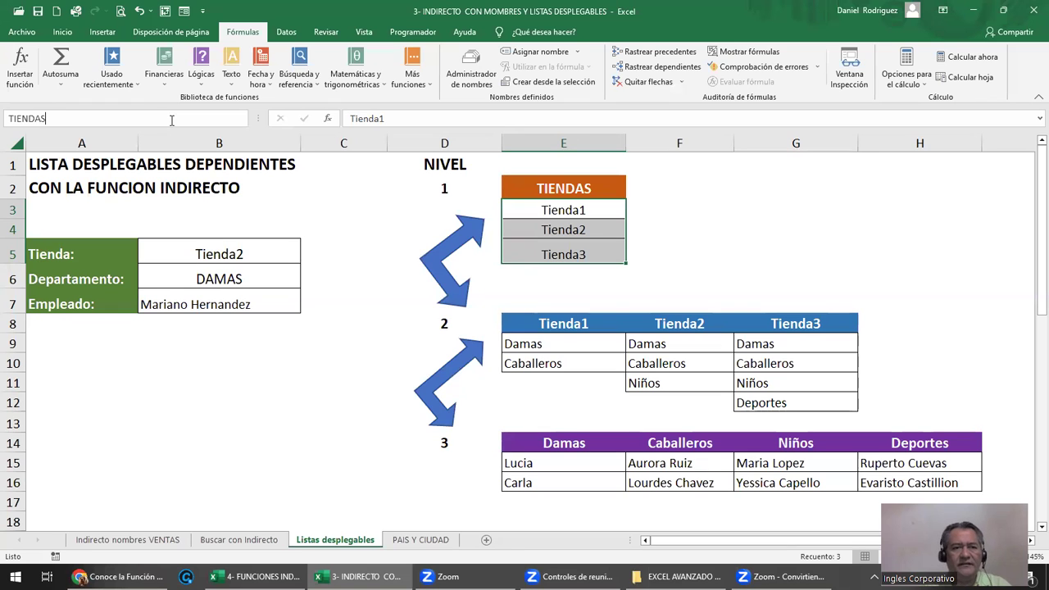
pyautogui.press('Return')
pyautogui.click(377, 230)
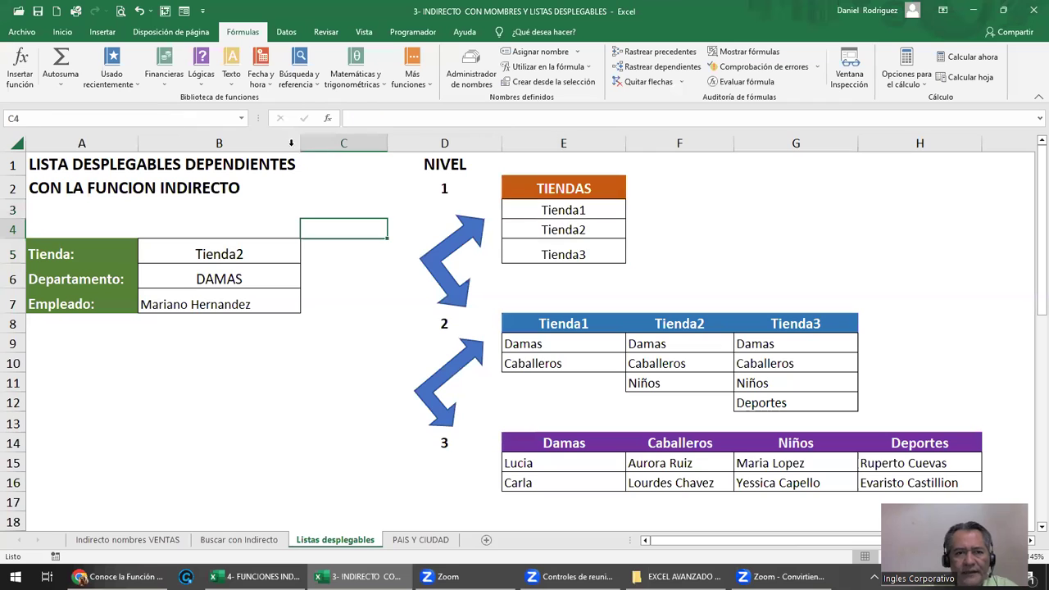
pyautogui.click(242, 119)
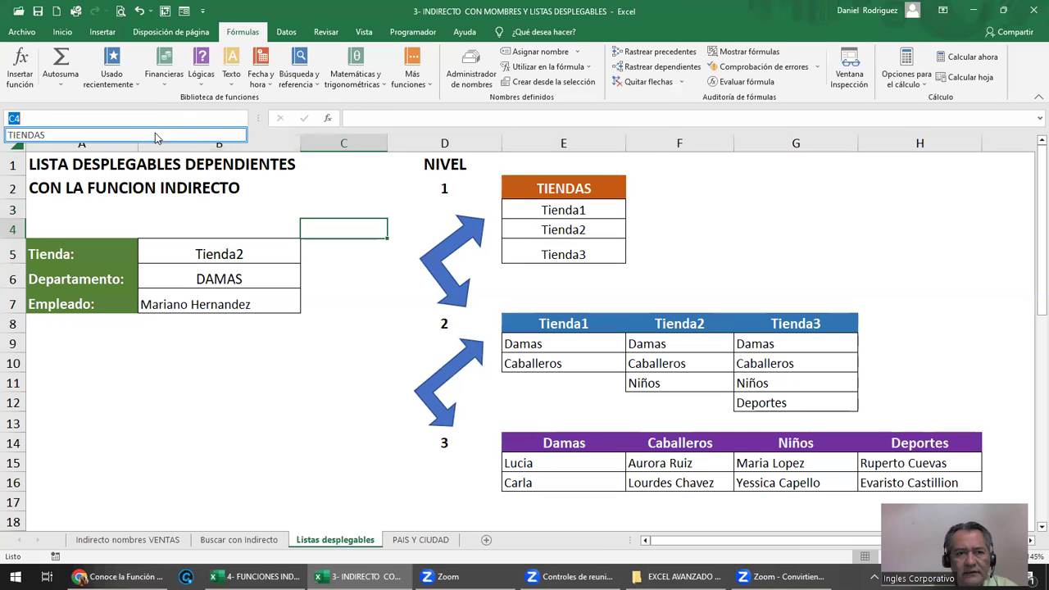
pyautogui.click(155, 133)
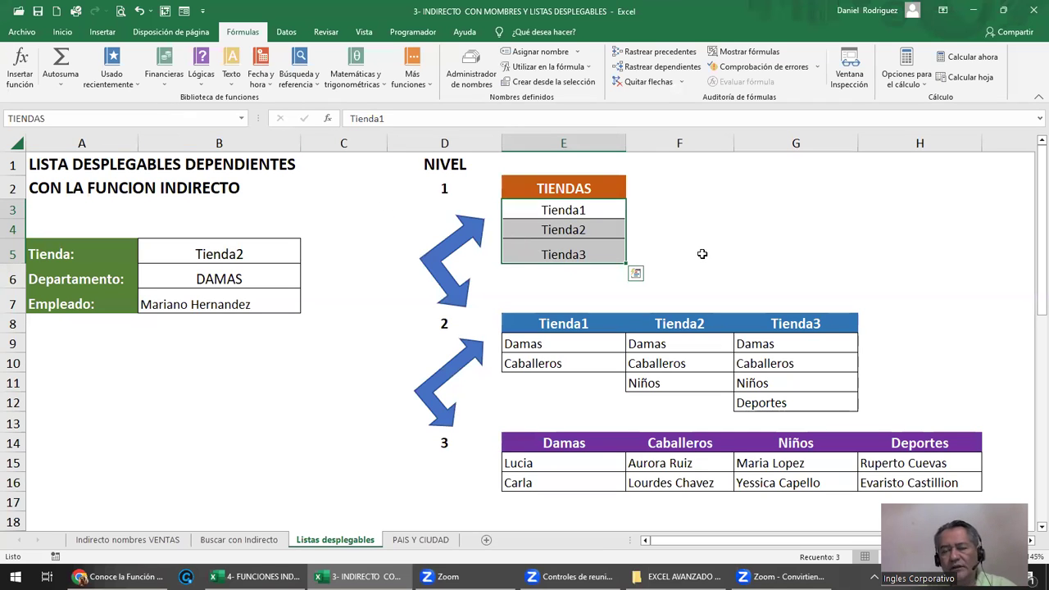
pyautogui.click(702, 252)
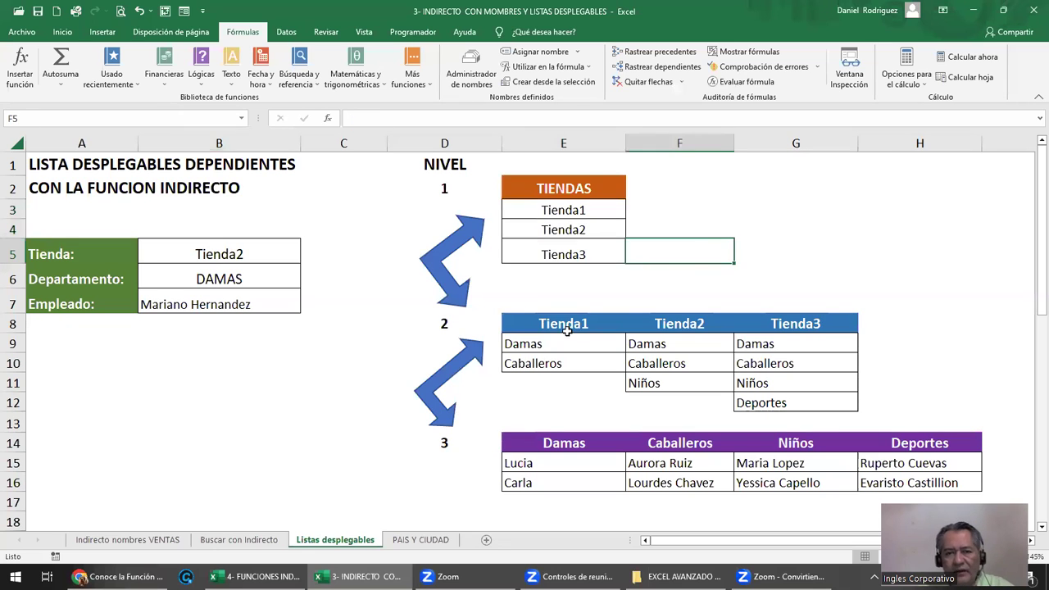
# Review the level 2 table E8:G12 and name Tienda1's departments E9:E10 TIENDA1
pyautogui.click(567, 332)
pyautogui.click(668, 328)
pyautogui.click(778, 327)
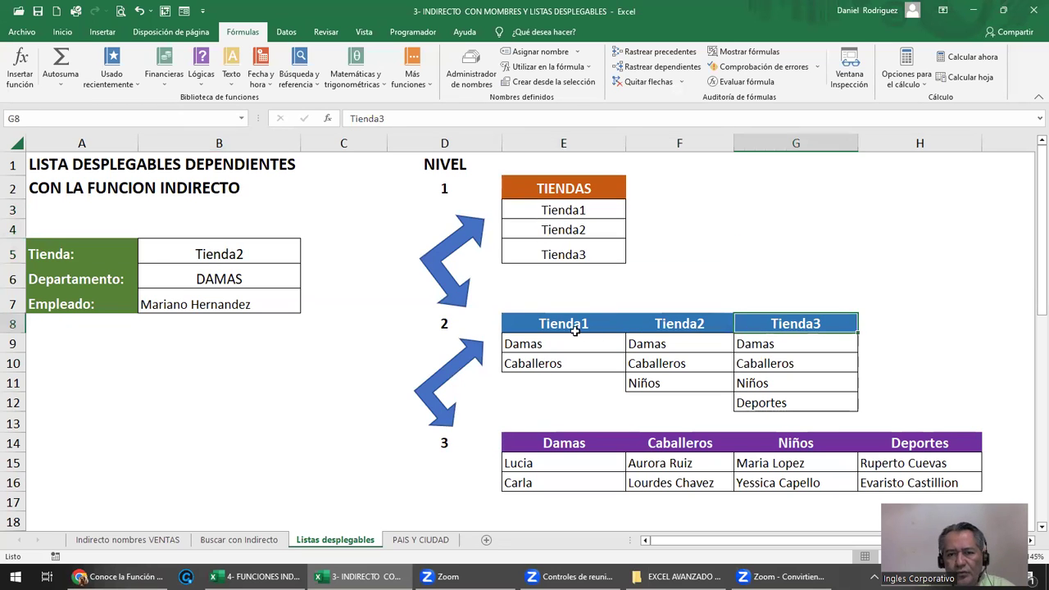
pyautogui.moveTo(552, 326); pyautogui.dragTo(779, 402)
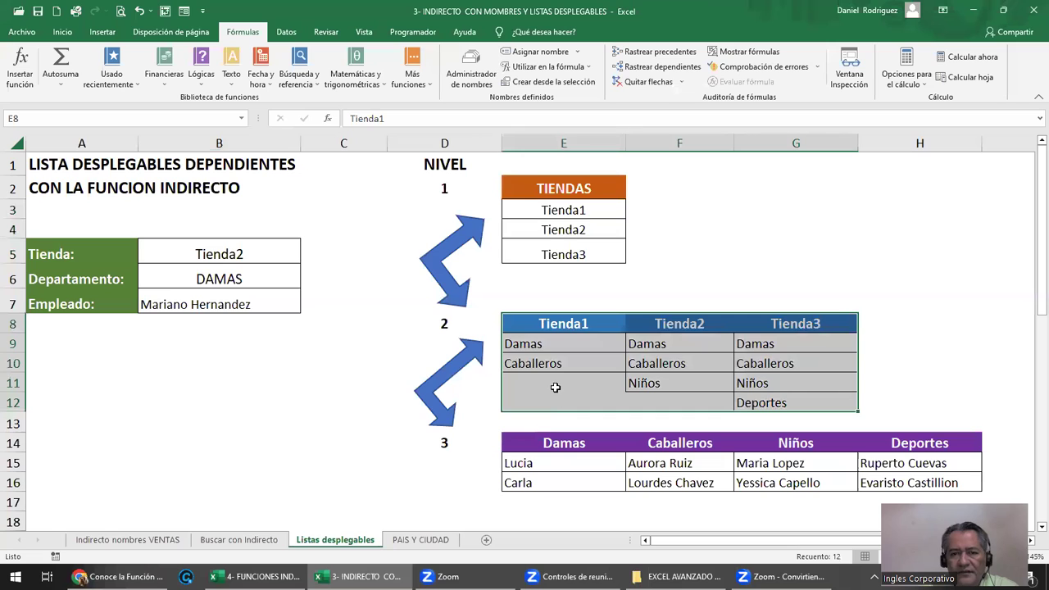
pyautogui.moveTo(562, 383); pyautogui.dragTo(562, 402)
pyautogui.click(675, 402)
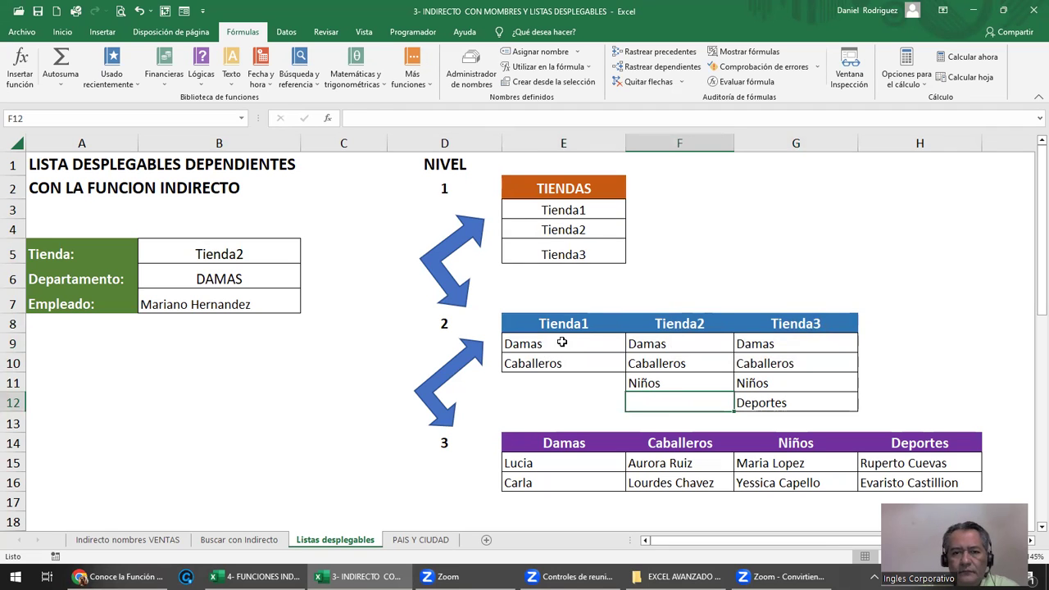
pyautogui.moveTo(562, 342); pyautogui.dragTo(564, 355)
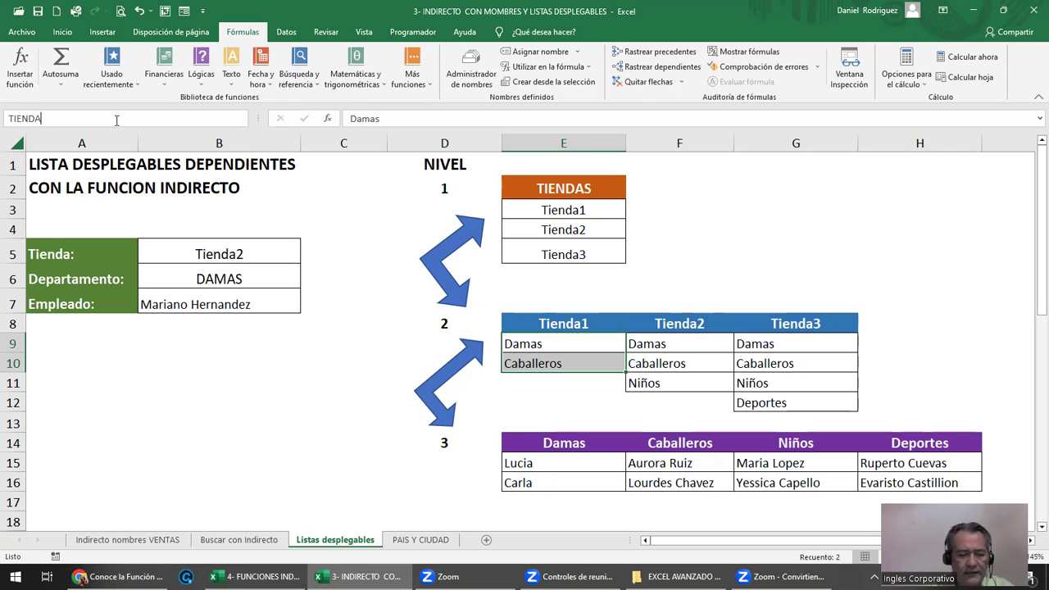
pyautogui.click(116, 119)
pyautogui.write('TIENDA1')
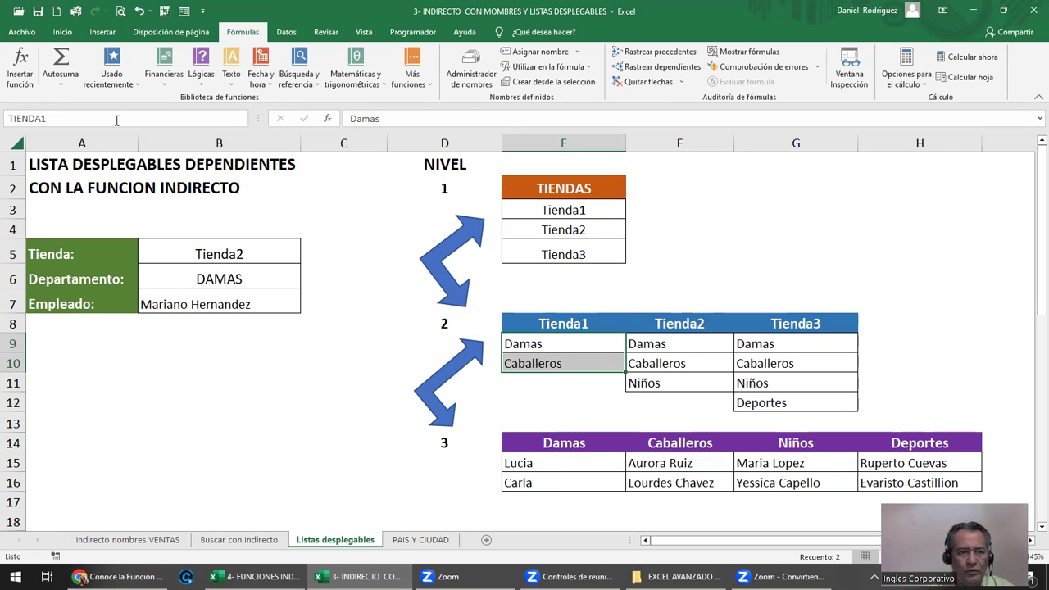
pyautogui.press('Return')
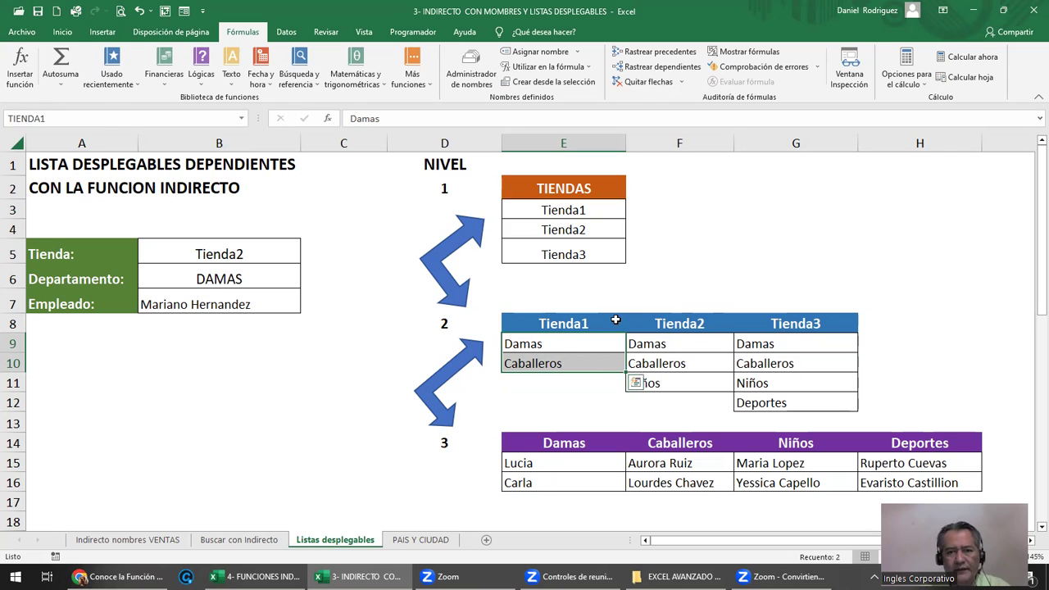
# Name Tienda2's departments F9:F11 TIENDA2 in the Name Box
pyautogui.moveTo(666, 344); pyautogui.dragTo(668, 377)
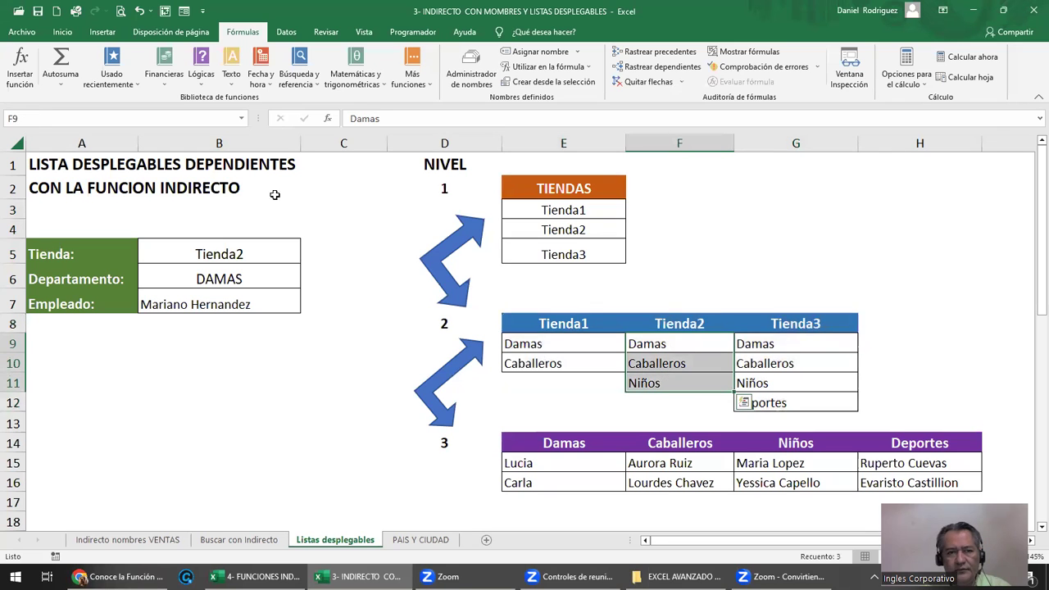
pyautogui.click(140, 119)
pyautogui.write('TIENDA2')
pyautogui.press('Return')
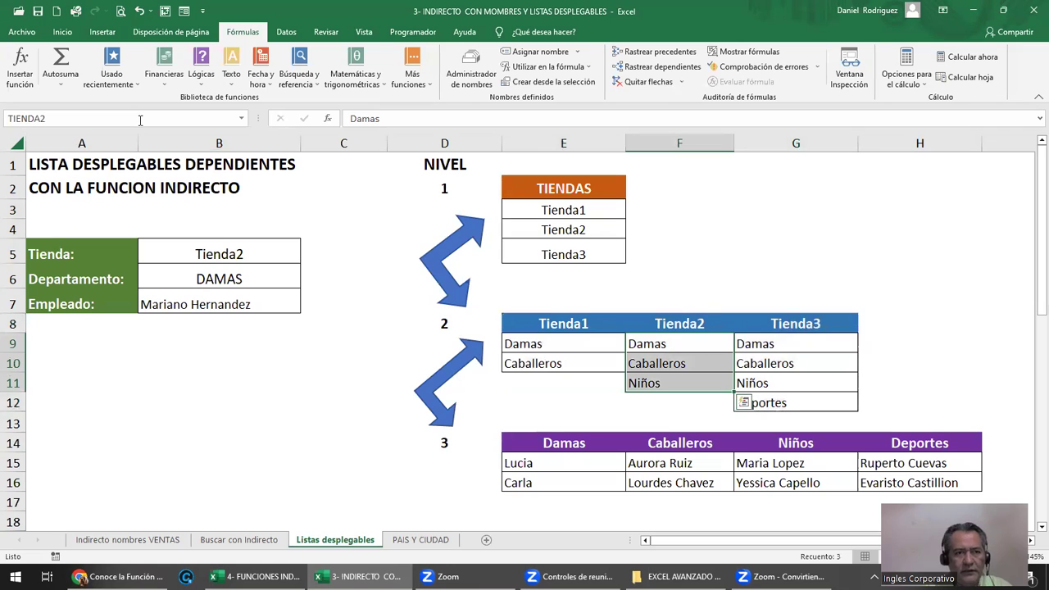
# Select Tienda3's departments G9:G12 and enter TIENDA3 in the Name Box
pyautogui.moveTo(780, 342); pyautogui.dragTo(793, 402)
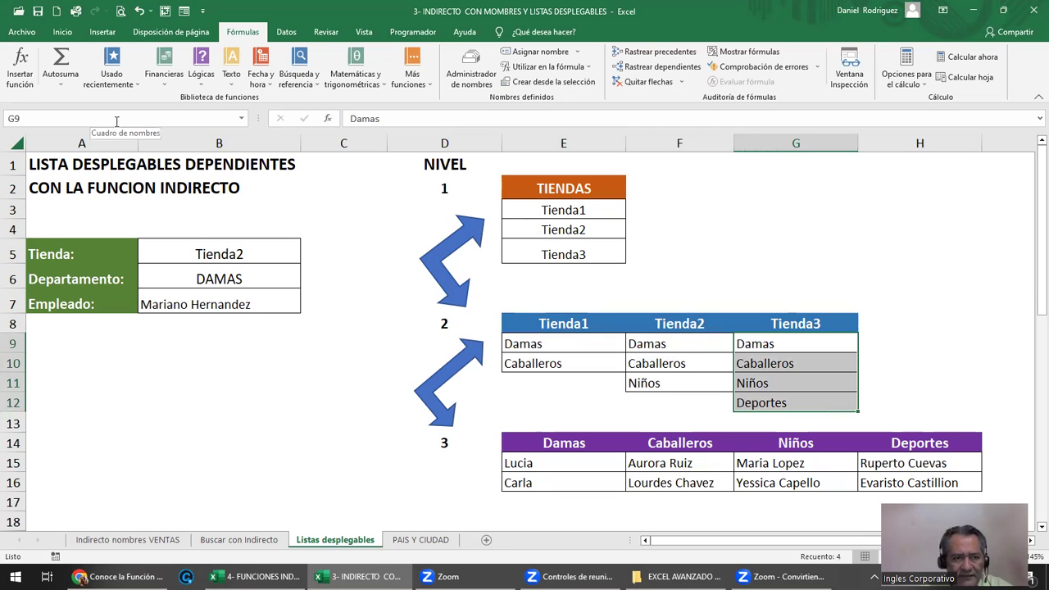
pyautogui.click(117, 122)
pyautogui.write('T')
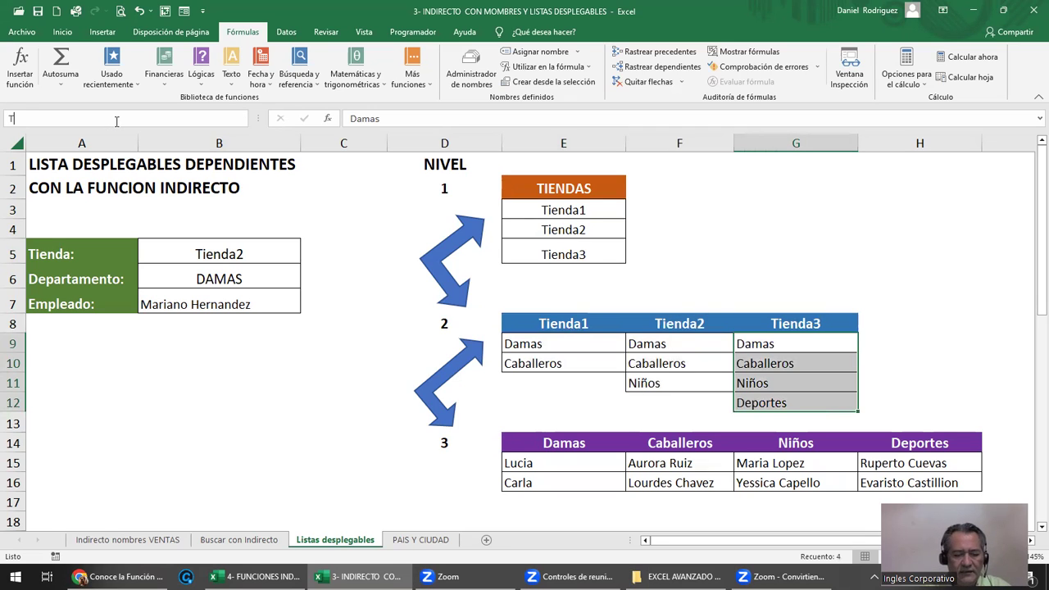
pyautogui.write('IENDA3')
# Confirm the name TIENDA3 for G9:G12 and jump to the TIENDAS range from the Name Box
pyautogui.press('Return')
pyautogui.click(270, 363)
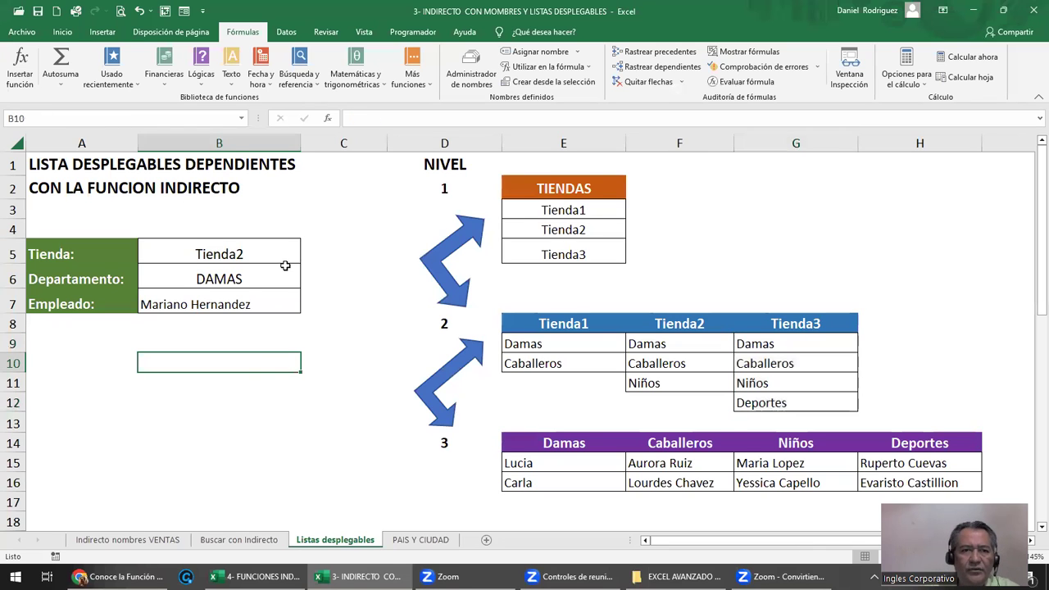
pyautogui.click(243, 119)
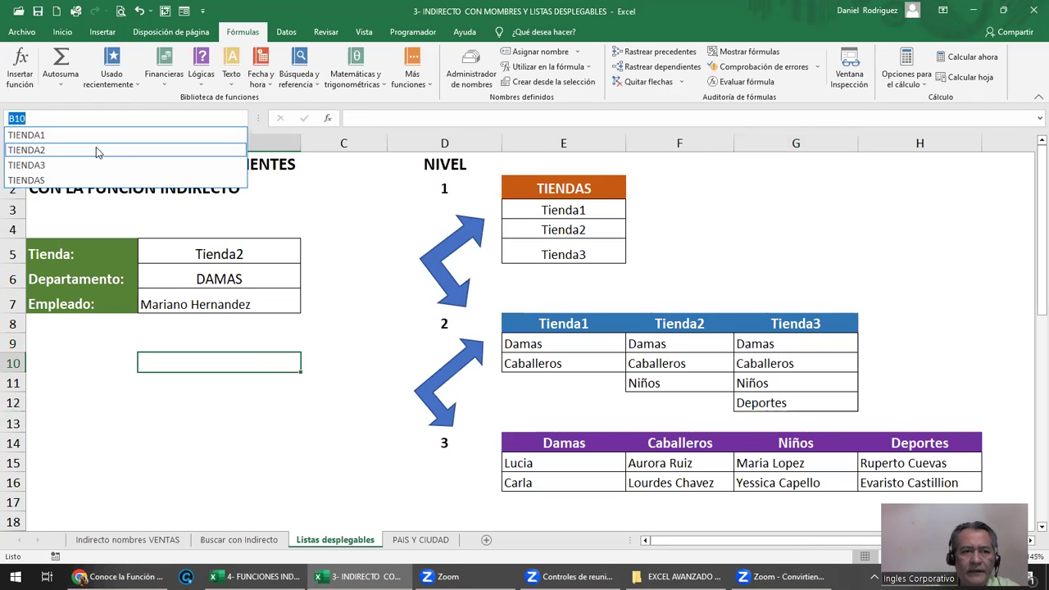
pyautogui.click(29, 180)
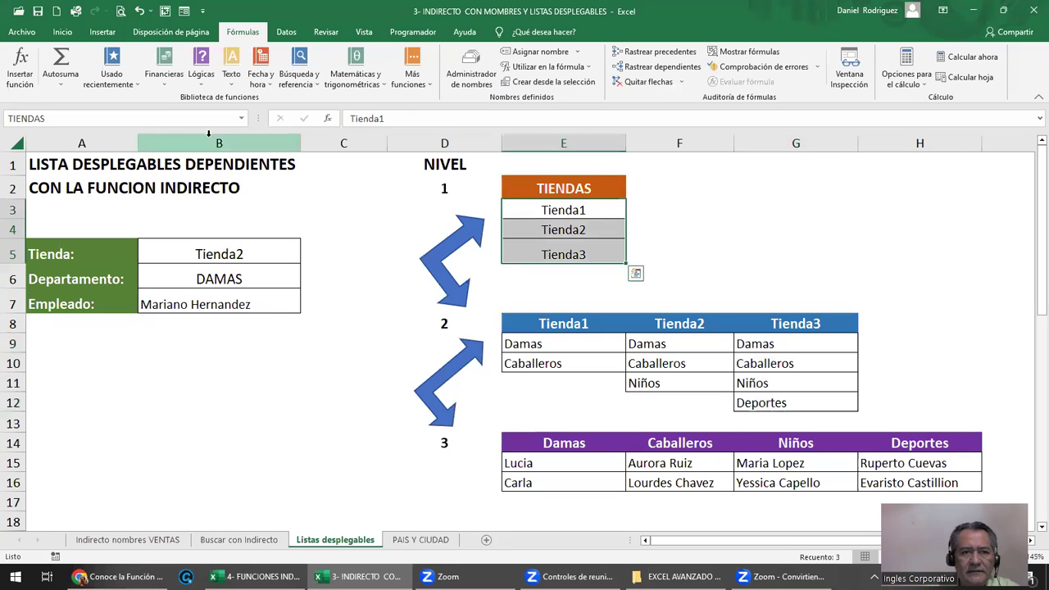
# Check that TIENDA1, TIENDA2 and TIENDA3 select their department lists, then open Name Manager
pyautogui.click(243, 119)
pyautogui.click(152, 136)
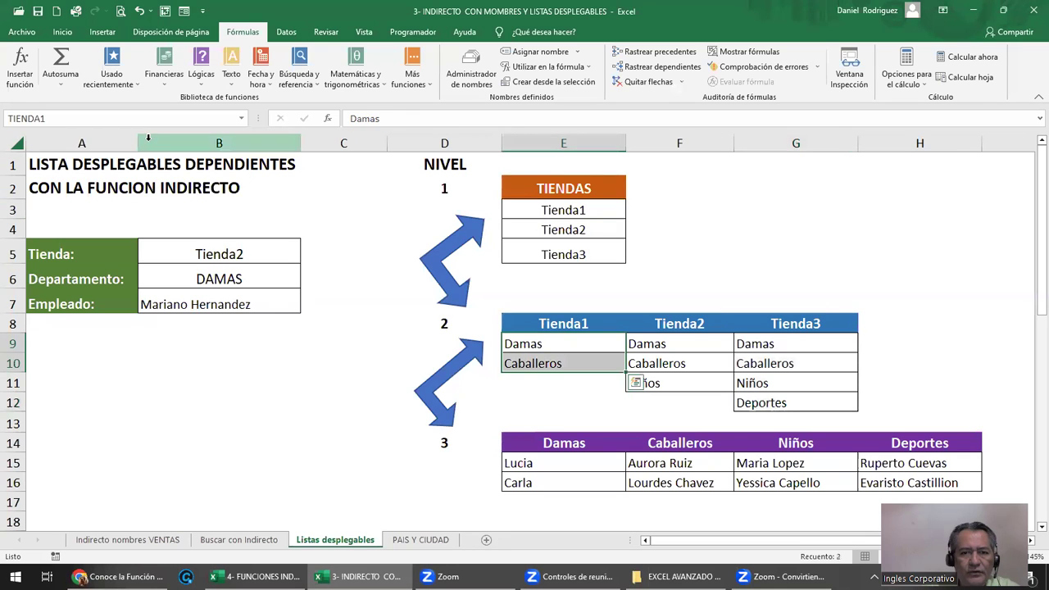
pyautogui.click(243, 119)
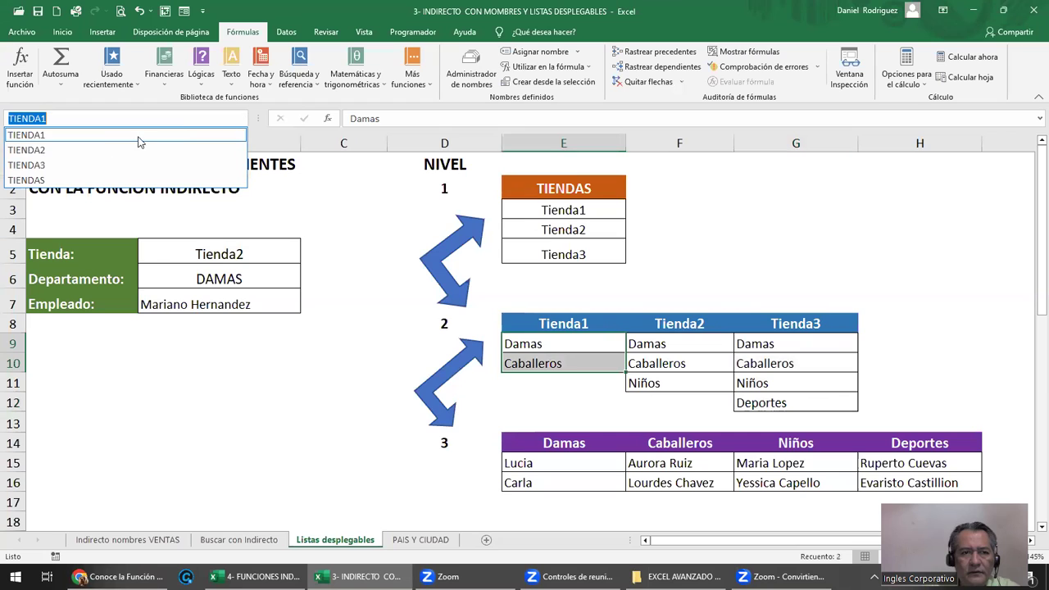
pyautogui.click(111, 144)
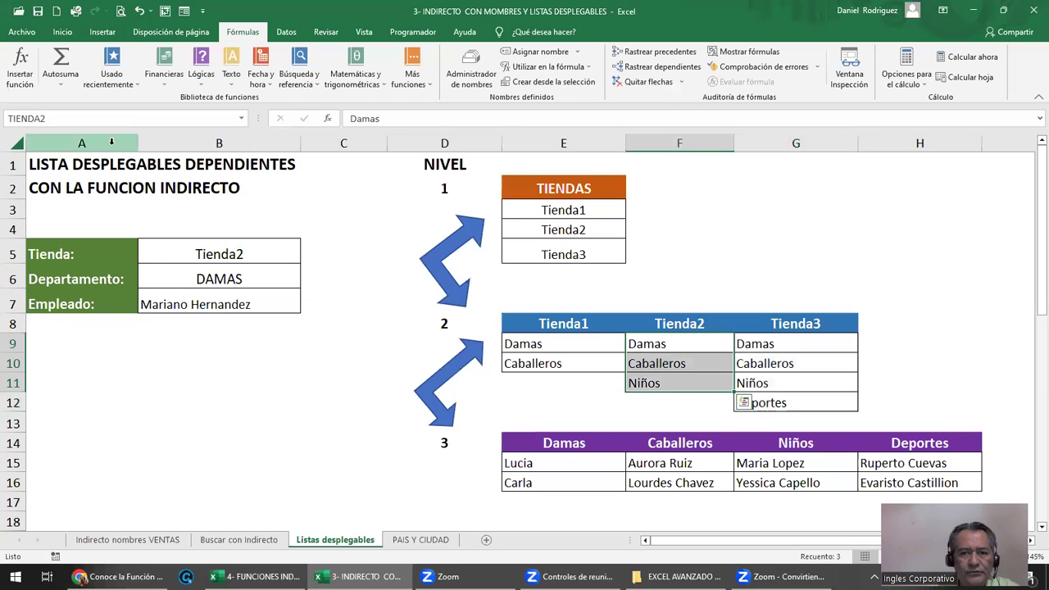
pyautogui.click(242, 119)
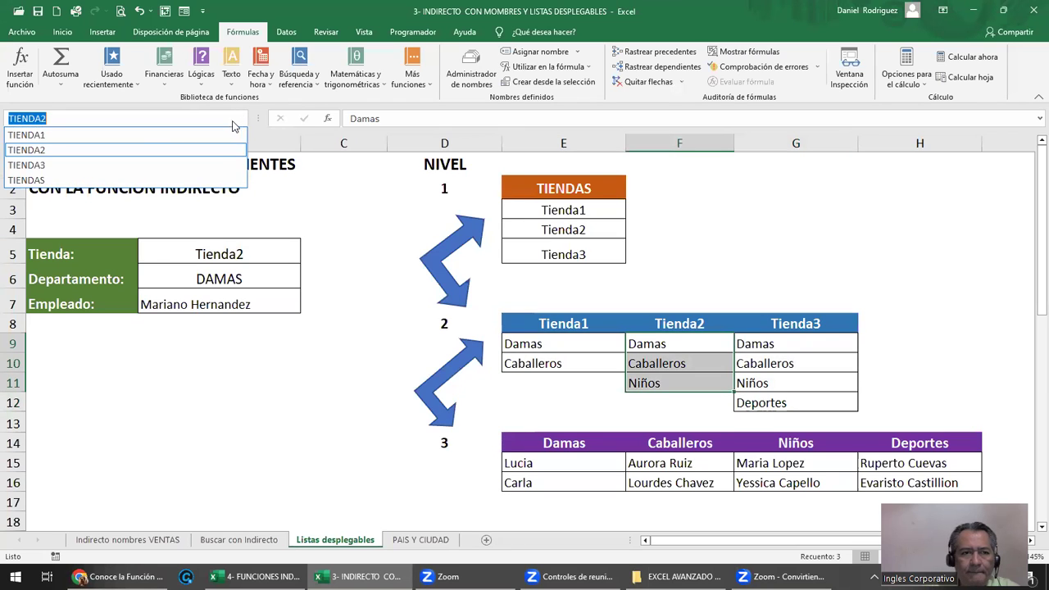
pyautogui.click(68, 164)
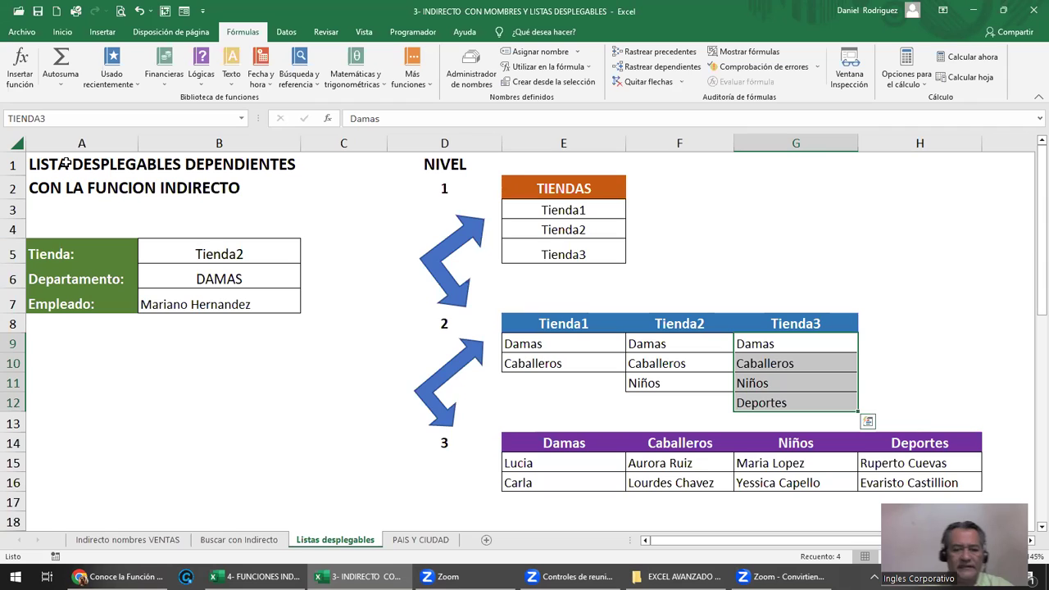
pyautogui.click(485, 82)
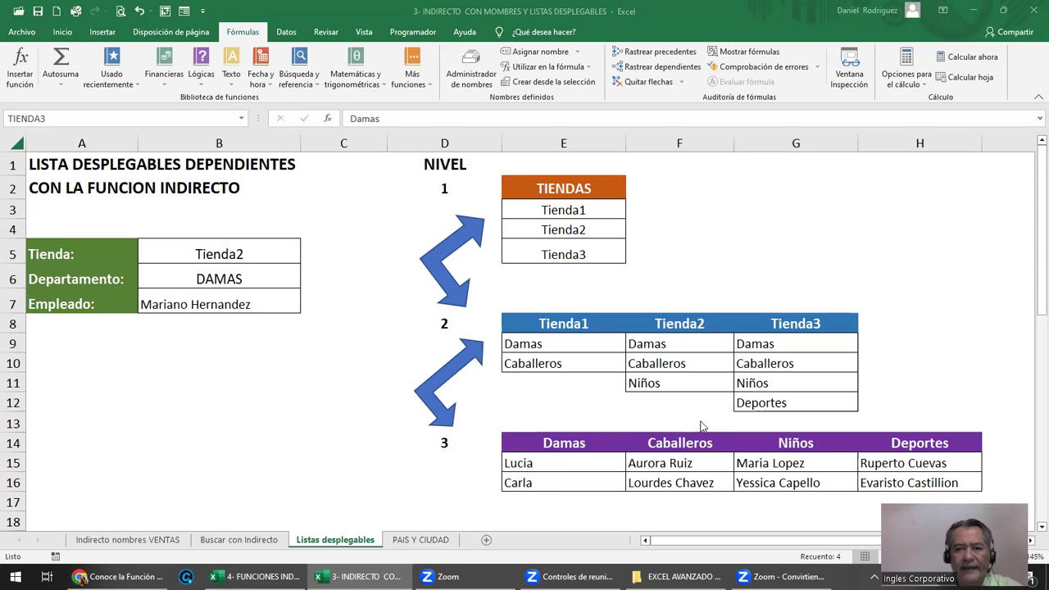
# Select the level 2 table E8:G12 and the level 3 employee table E14:H16
pyautogui.click(554, 324)
pyautogui.moveTo(559, 325); pyautogui.dragTo(773, 401)
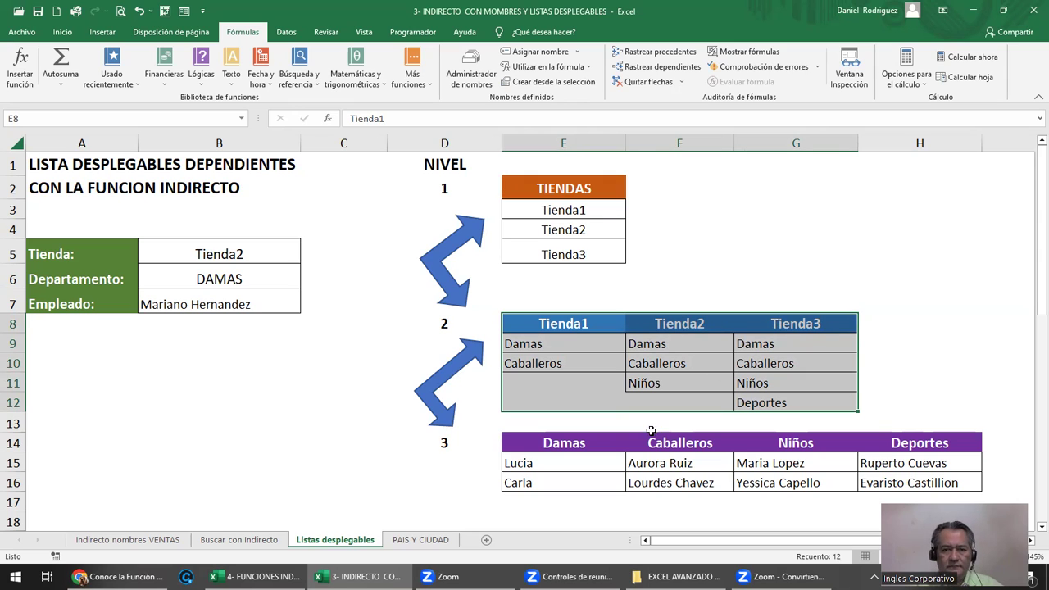
pyautogui.click(562, 447)
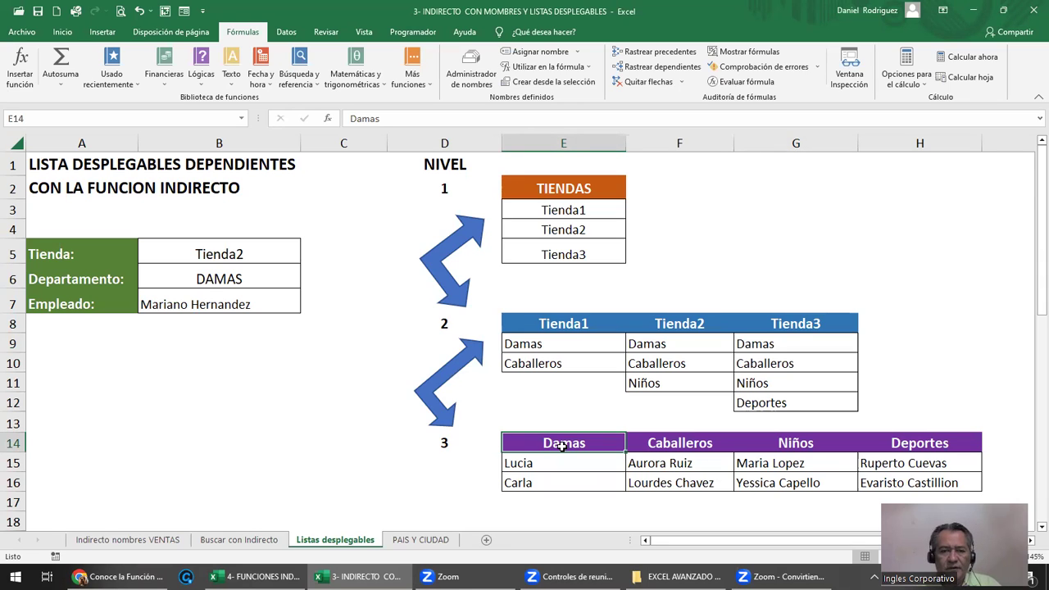
pyautogui.hotkey('shift', 'Down')
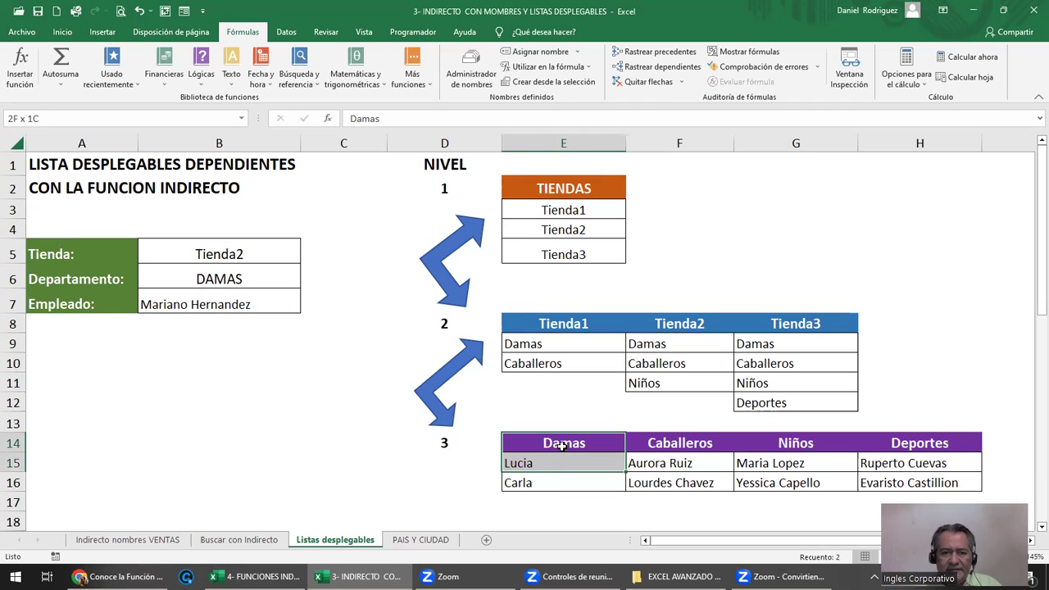
pyautogui.hotkey('shift', 'Down')
pyautogui.hotkey('shift', 'Right')
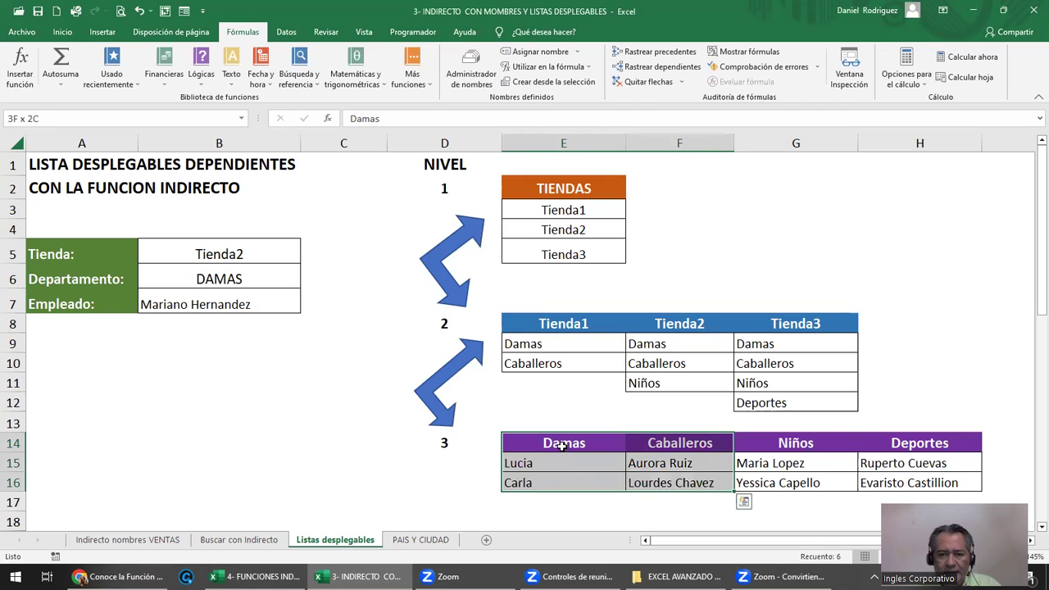
pyautogui.hotkey('shift', 'Right')
pyautogui.hotkey('shift', 'Right')
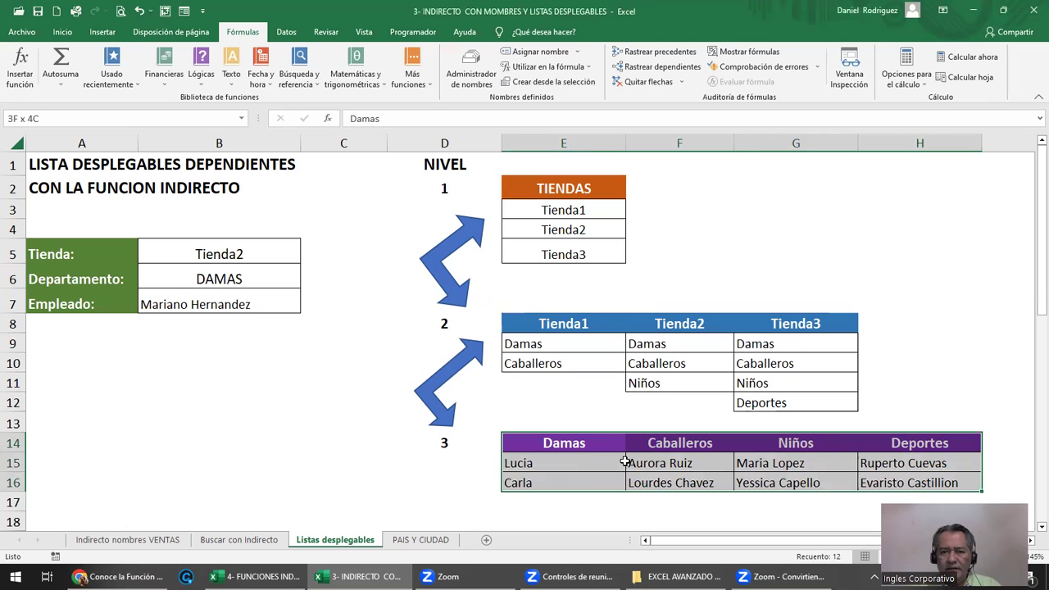
# Enter SONAI in E17 below Carla and select it together with Lucia and Carla
pyautogui.click(563, 501)
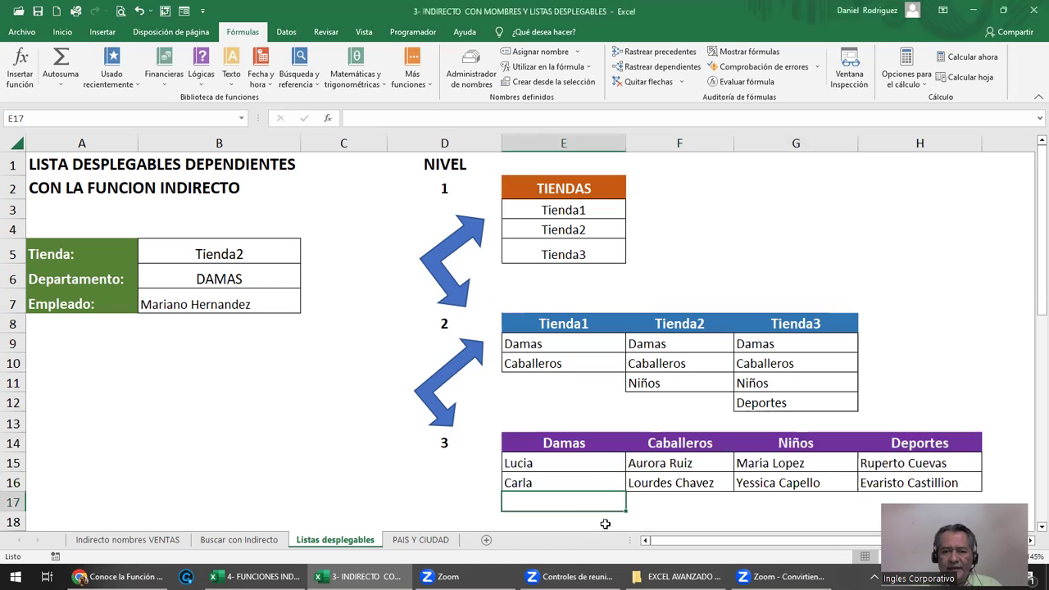
pyautogui.write('SONAI')
pyautogui.press('Return')
pyautogui.press('Up')
pyautogui.press('Up')
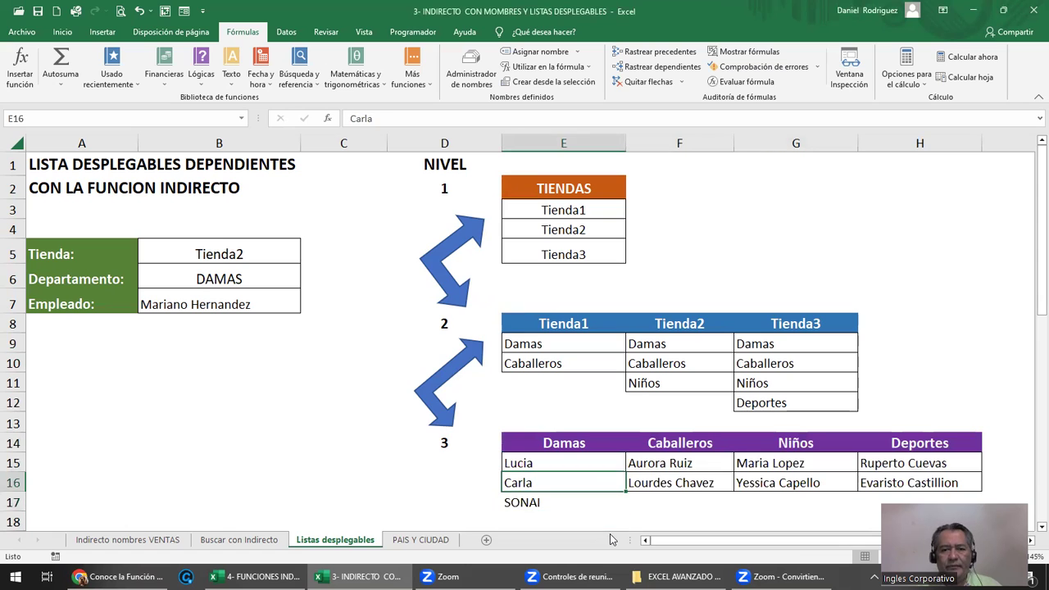
pyautogui.press('Up')
pyautogui.hotkey('shift', 'Down')
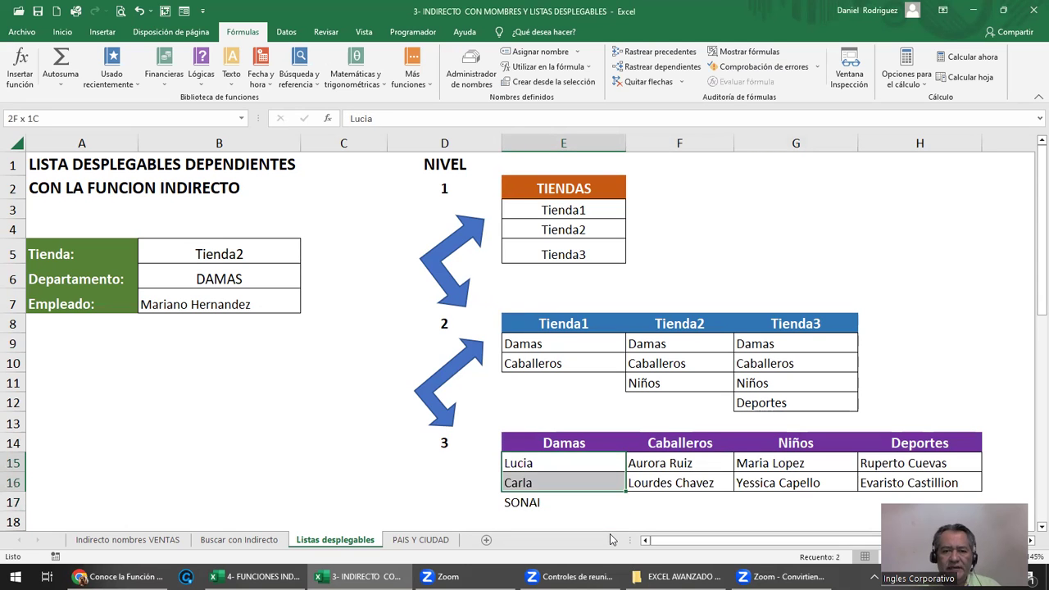
pyautogui.hotkey('shift', 'Down')
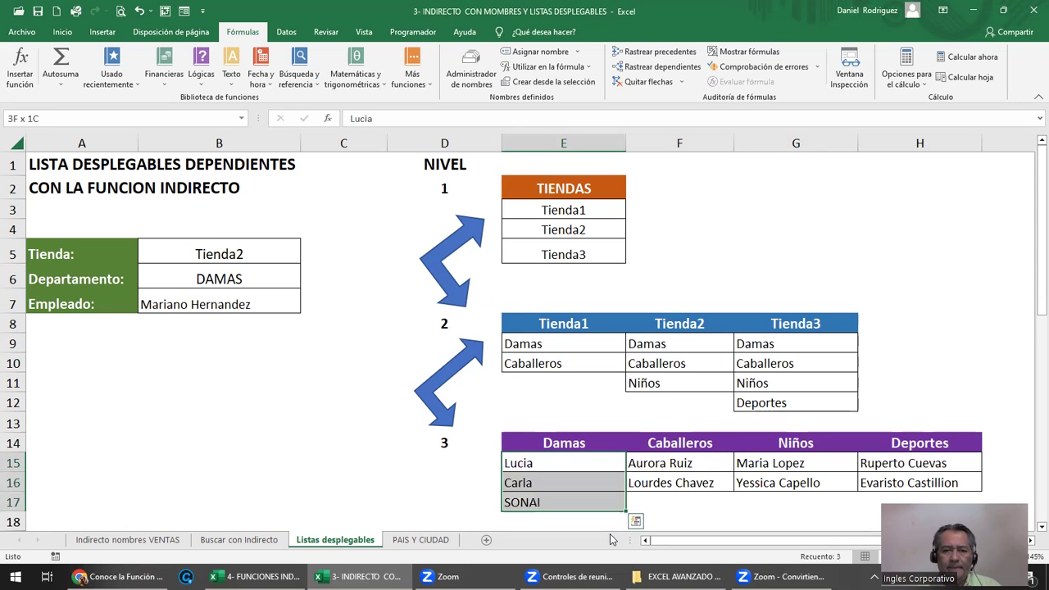
# Clear the stray SONAI entry from row 17 so the table ends at row 16
pyautogui.press('Down')
pyautogui.press('Down')
pyautogui.press('Right')
pyautogui.hotkey('shift', 'Right')
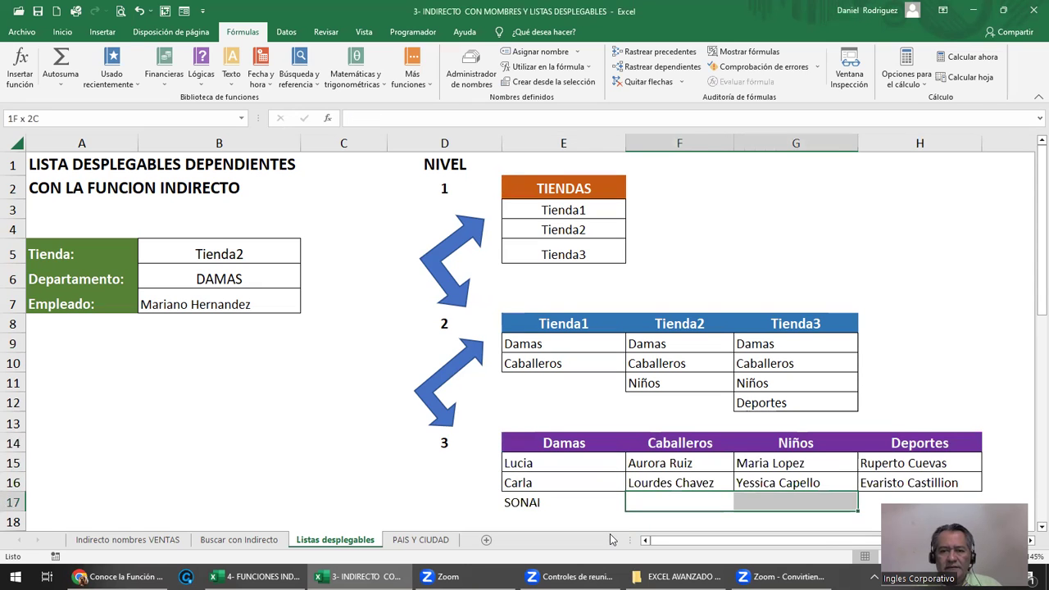
pyautogui.hotkey('shift', 'Right')
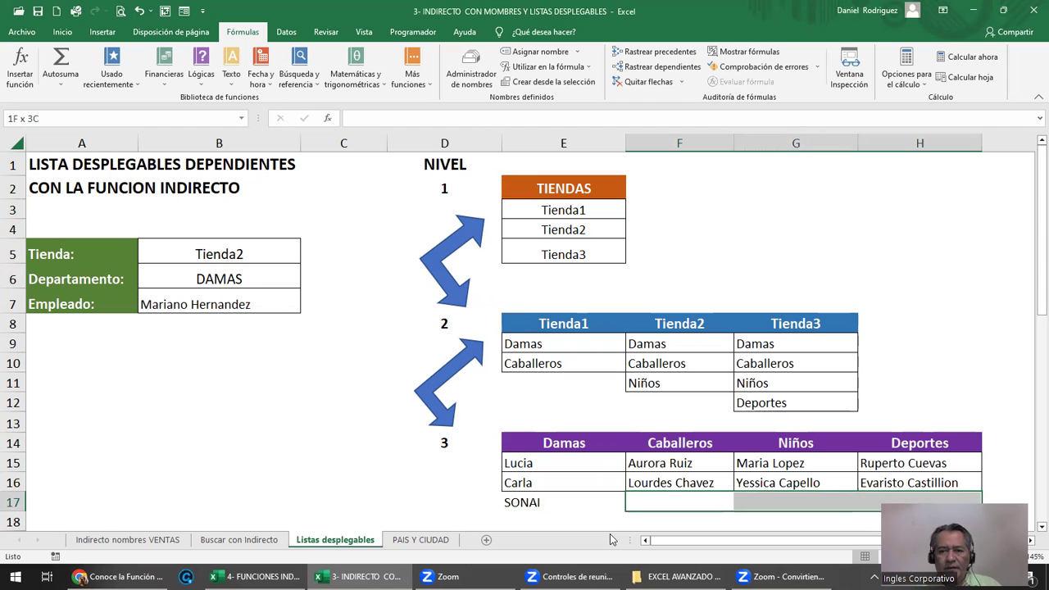
pyautogui.press('Left')
pyautogui.press('Delete')
pyautogui.press('Up')
pyautogui.press('Up')
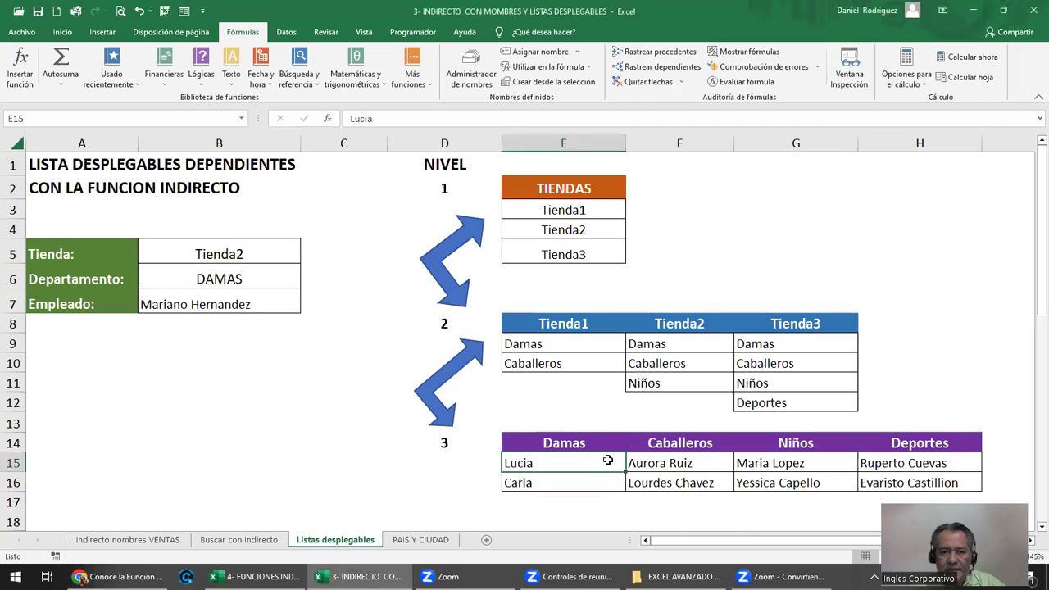
# Select the level 3 table E14:H16, headers and employee names included
pyautogui.press('Up')
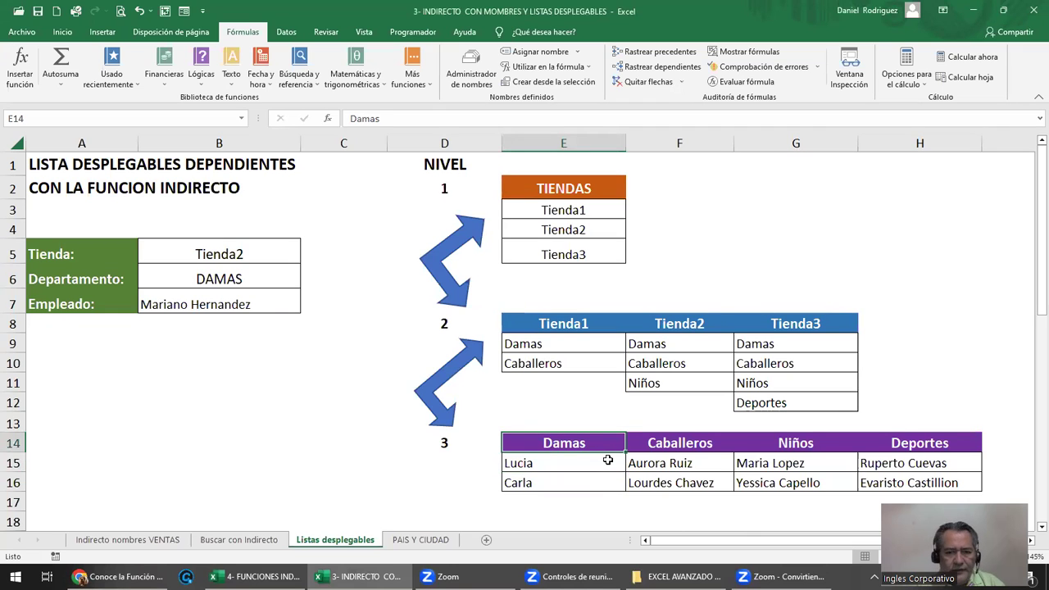
pyautogui.hotkey('ctrl', 'a')
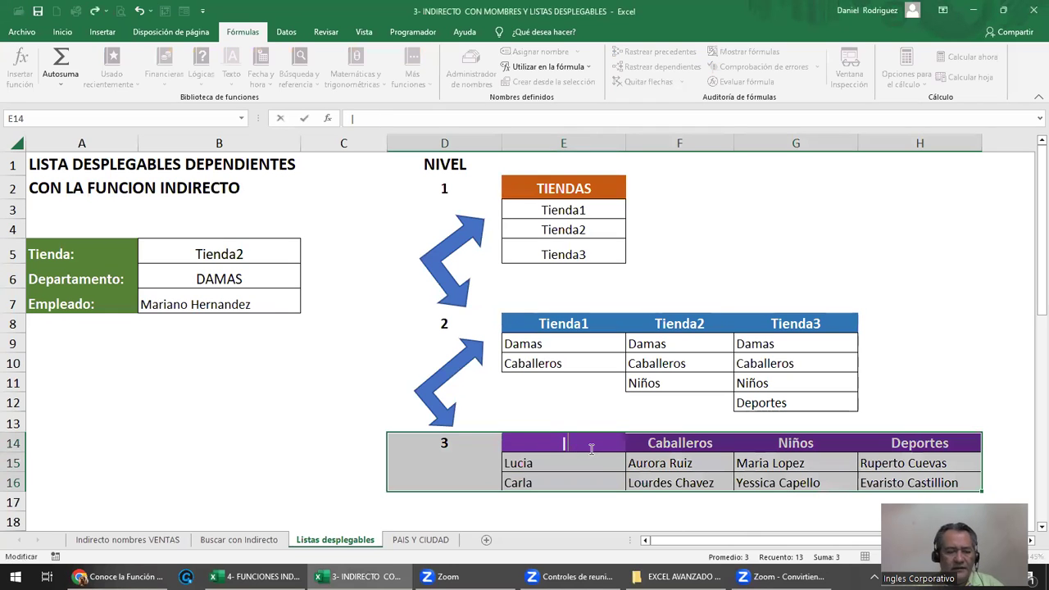
pyautogui.press('Up')
pyautogui.press('Down')
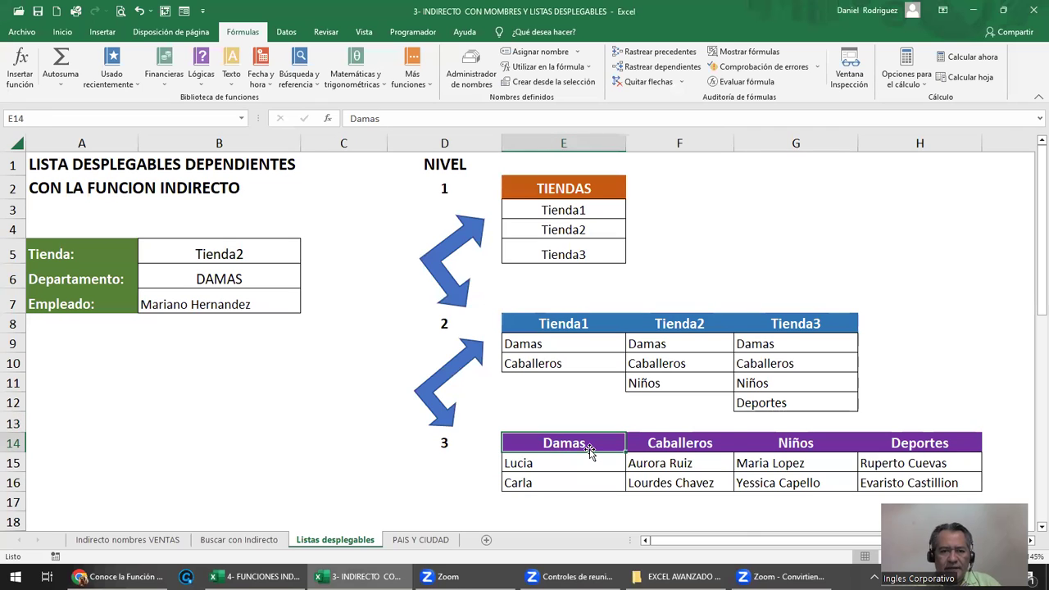
pyautogui.hotkey('shift', 'Down')
pyautogui.hotkey('shift', 'Right')
pyautogui.hotkey('shift', 'Down')
pyautogui.hotkey('shift', 'Right')
pyautogui.hotkey('shift', 'Right')
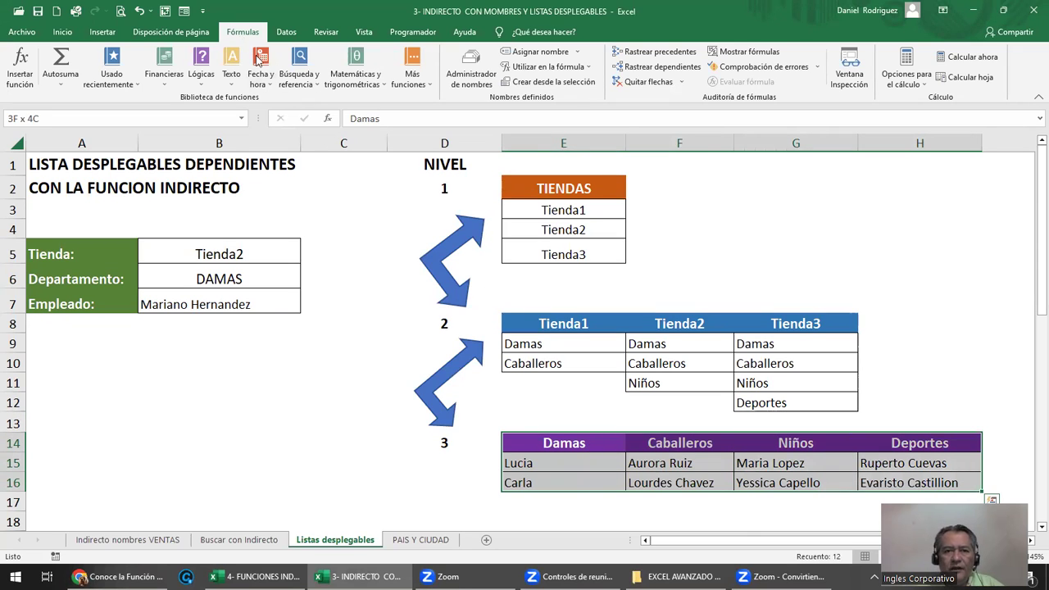
# Create names from the top row only, with Columna izquierda unchecked
pyautogui.click(554, 82)
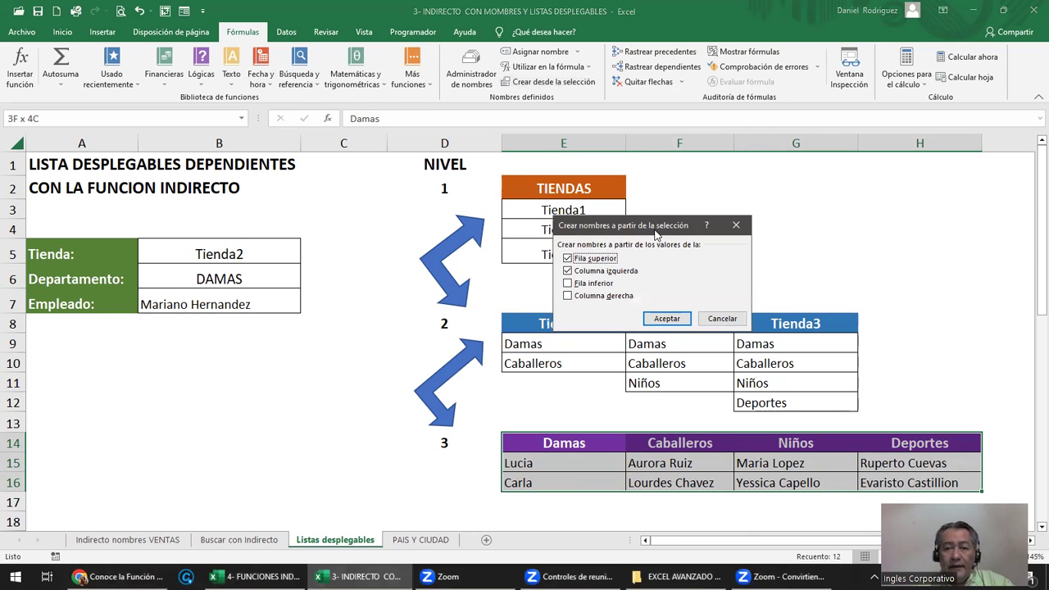
pyautogui.moveTo(655, 235); pyautogui.dragTo(794, 230)
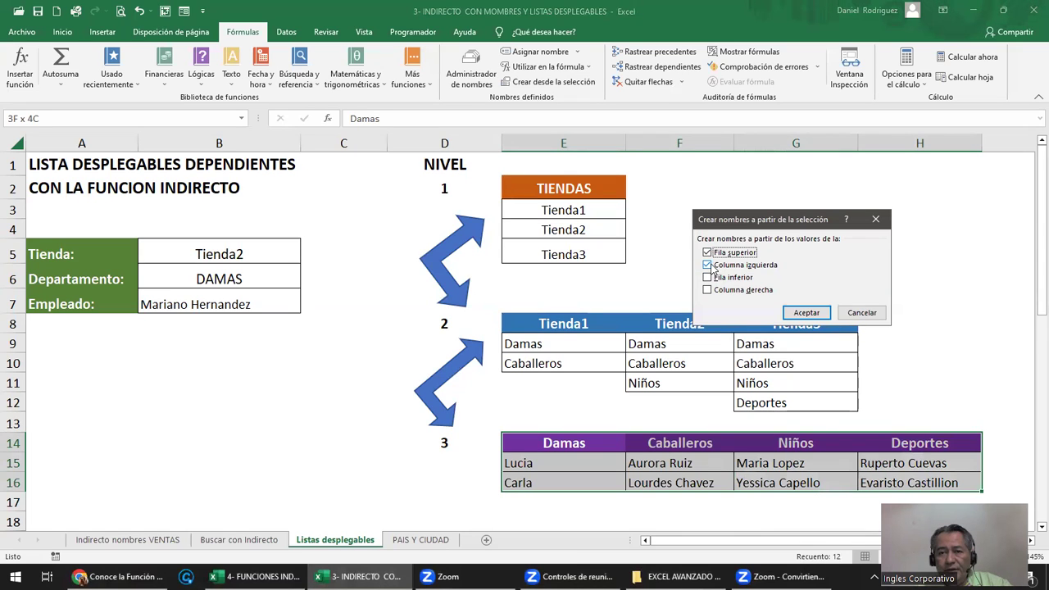
pyautogui.click(707, 266)
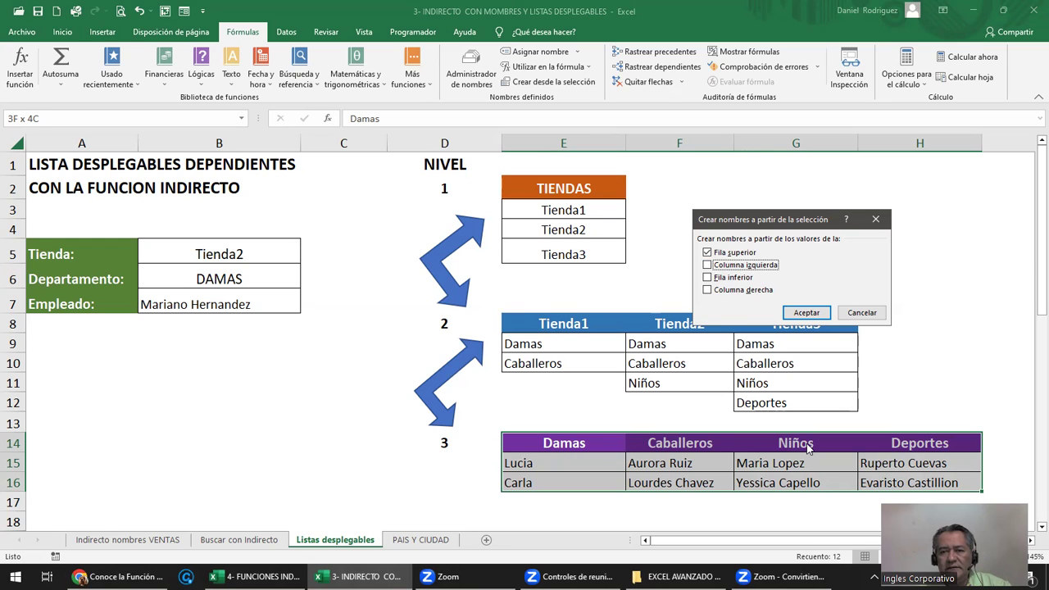
pyautogui.click(806, 313)
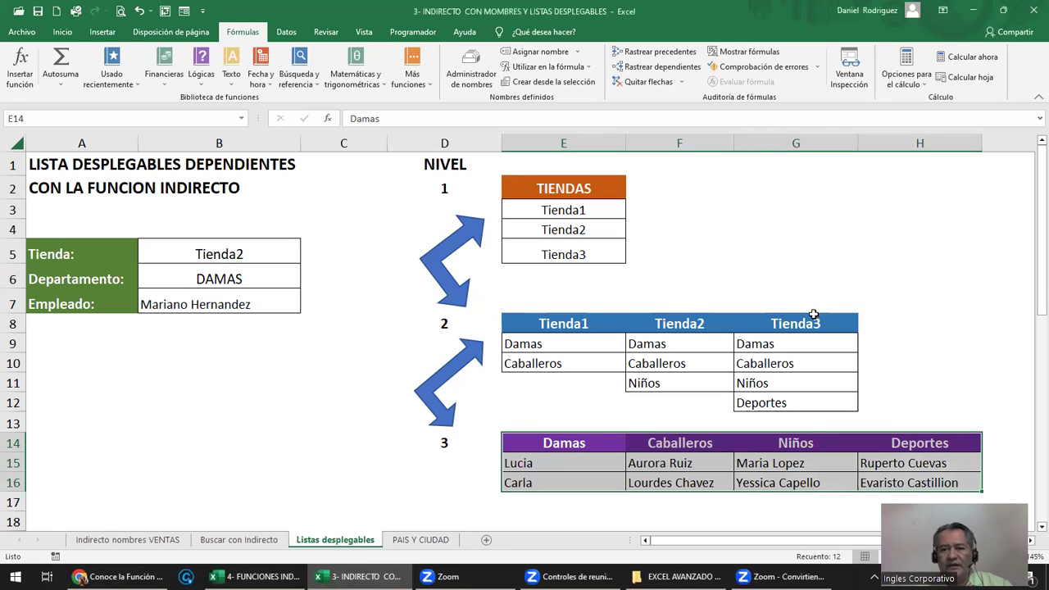
pyautogui.click(770, 268)
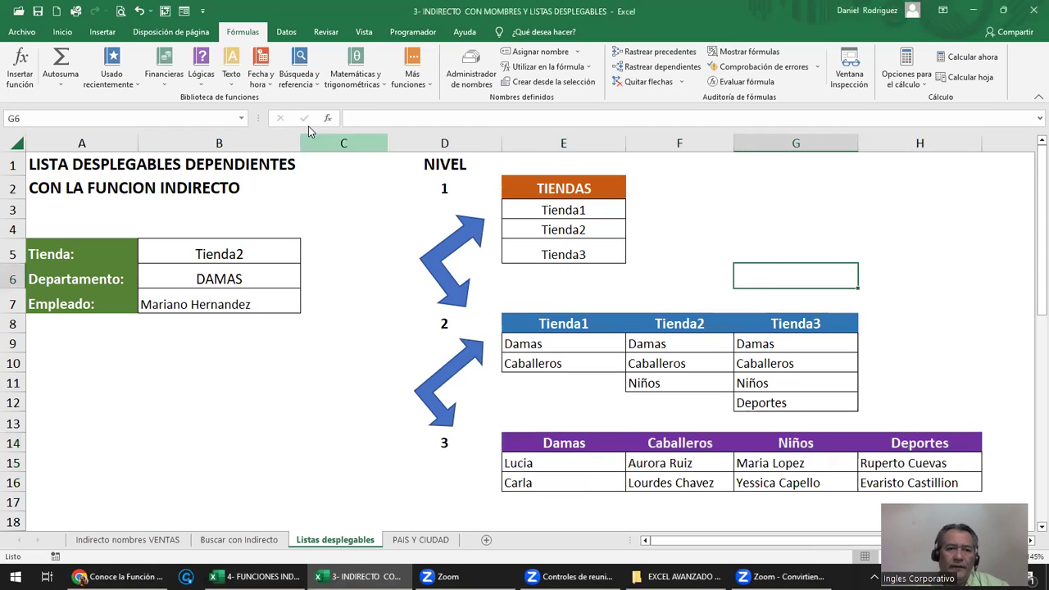
pyautogui.click(242, 119)
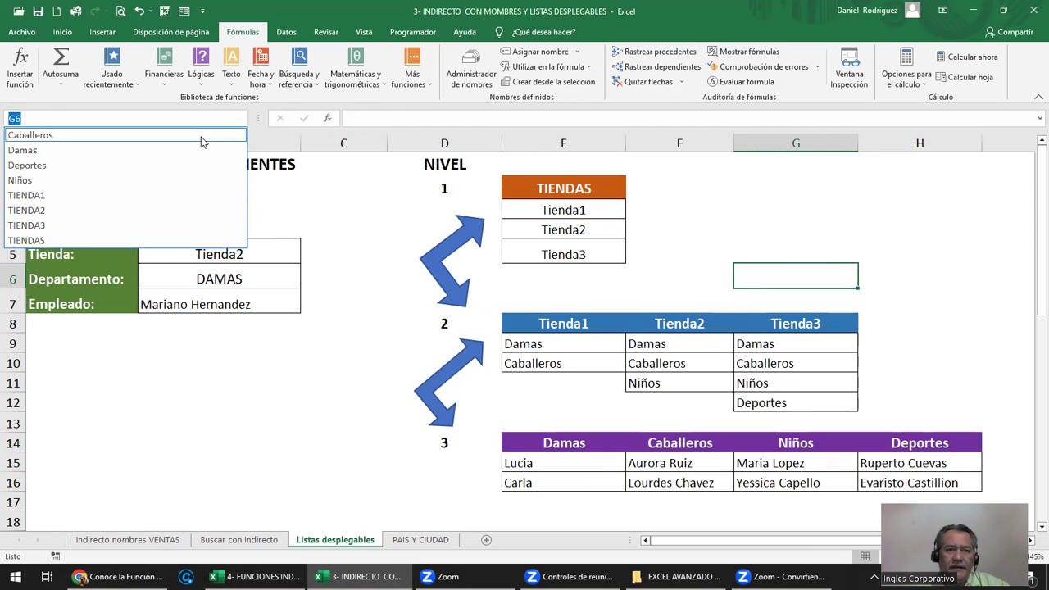
pyautogui.click(200, 134)
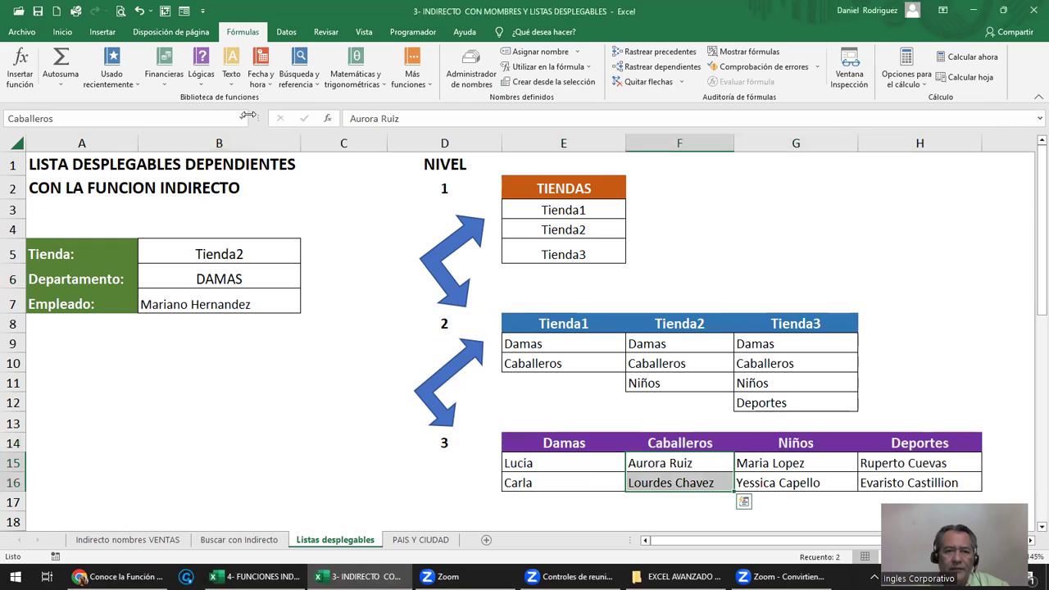
pyautogui.click(243, 119)
pyautogui.click(187, 151)
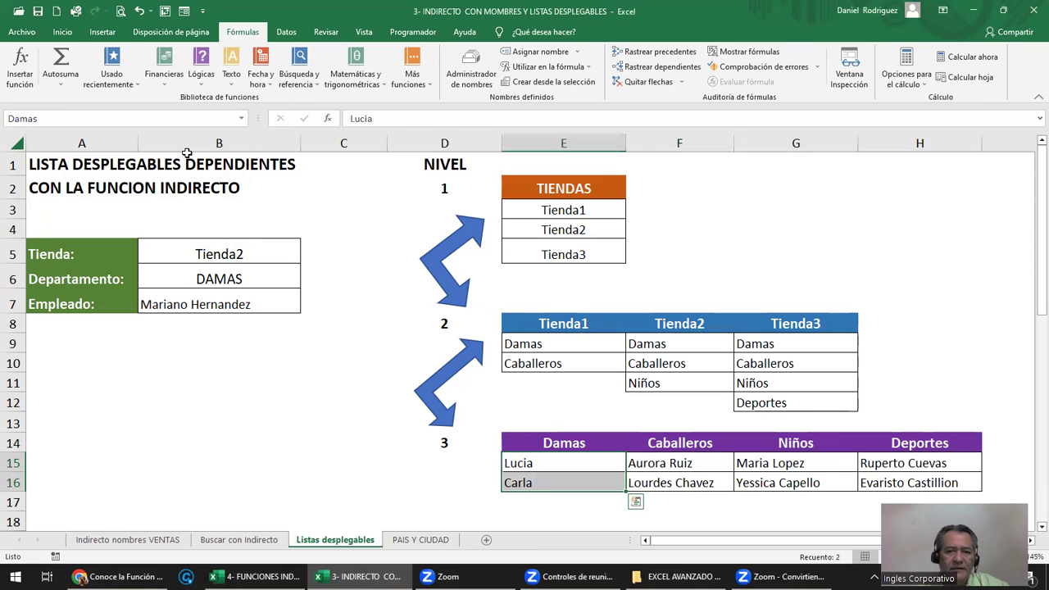
pyautogui.click(242, 119)
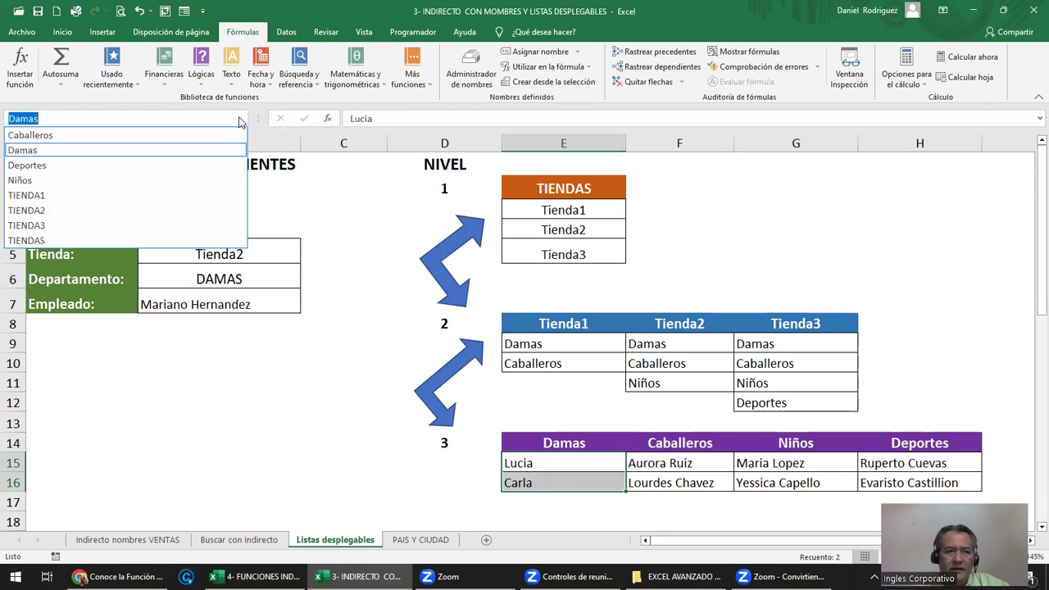
pyautogui.click(193, 165)
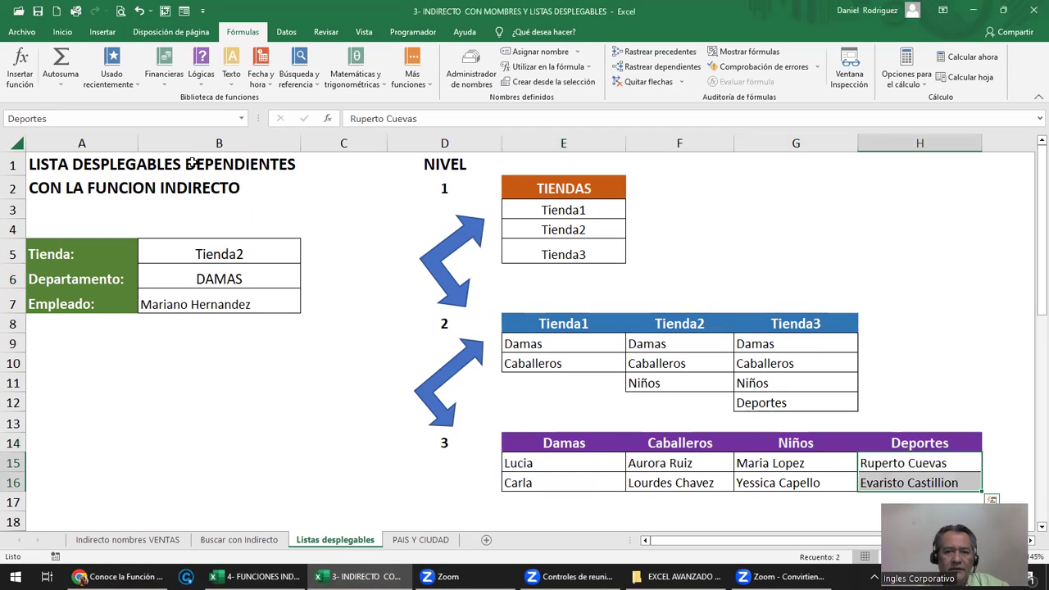
pyautogui.click(241, 118)
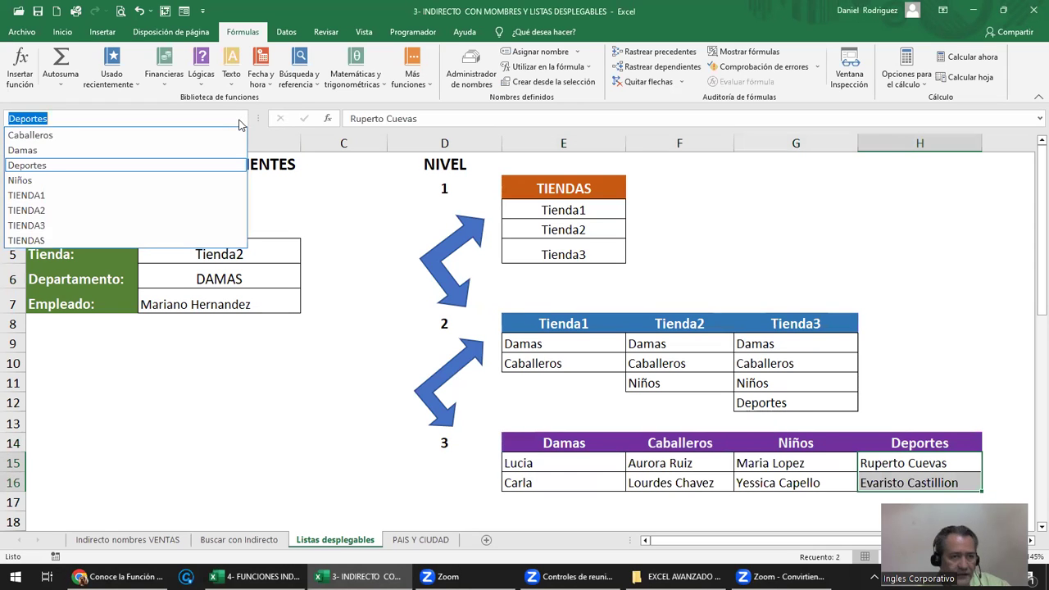
pyautogui.click(201, 178)
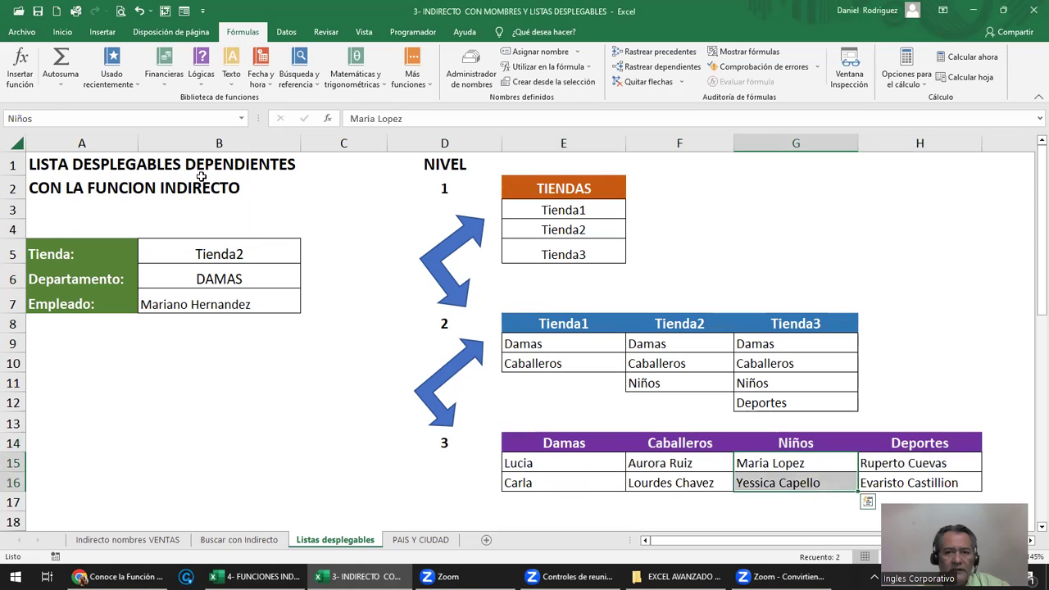
pyautogui.click(418, 456)
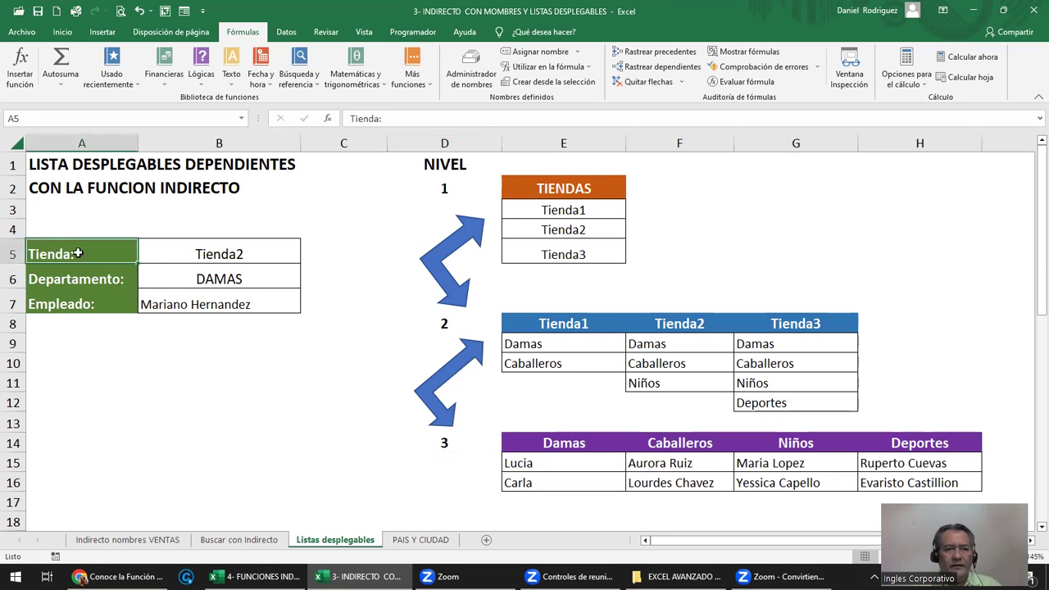
# Make row 5 taller and clear contents, formats and validation from entry cells B5:B7
pyautogui.moveTo(50, 253); pyautogui.dragTo(219, 301)
pyautogui.moveTo(17, 265); pyautogui.dragTo(13, 303)
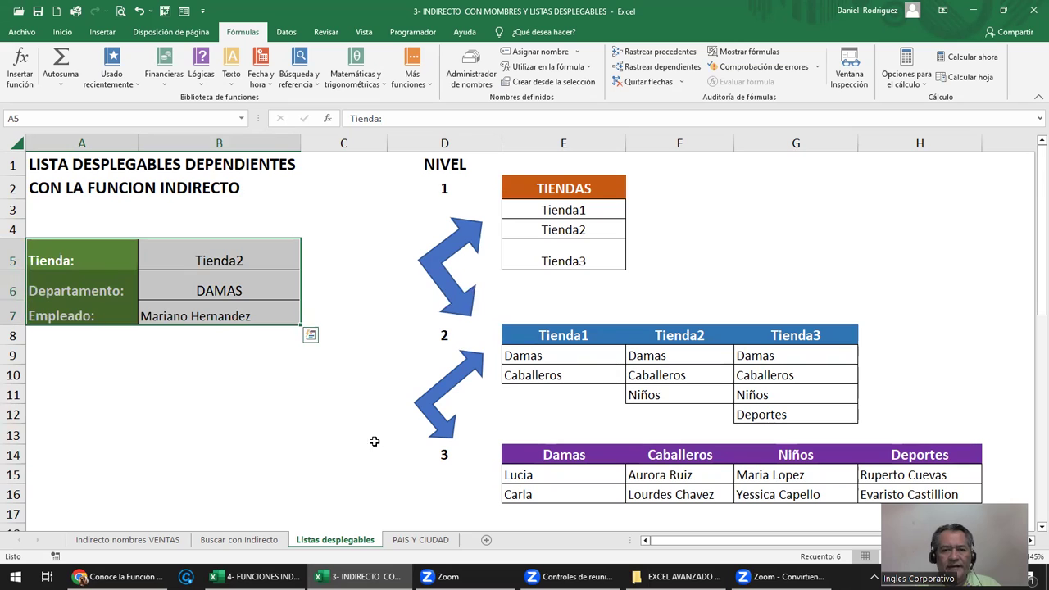
pyautogui.click(337, 456)
pyautogui.click(248, 251)
pyautogui.moveTo(248, 252); pyautogui.dragTo(254, 309)
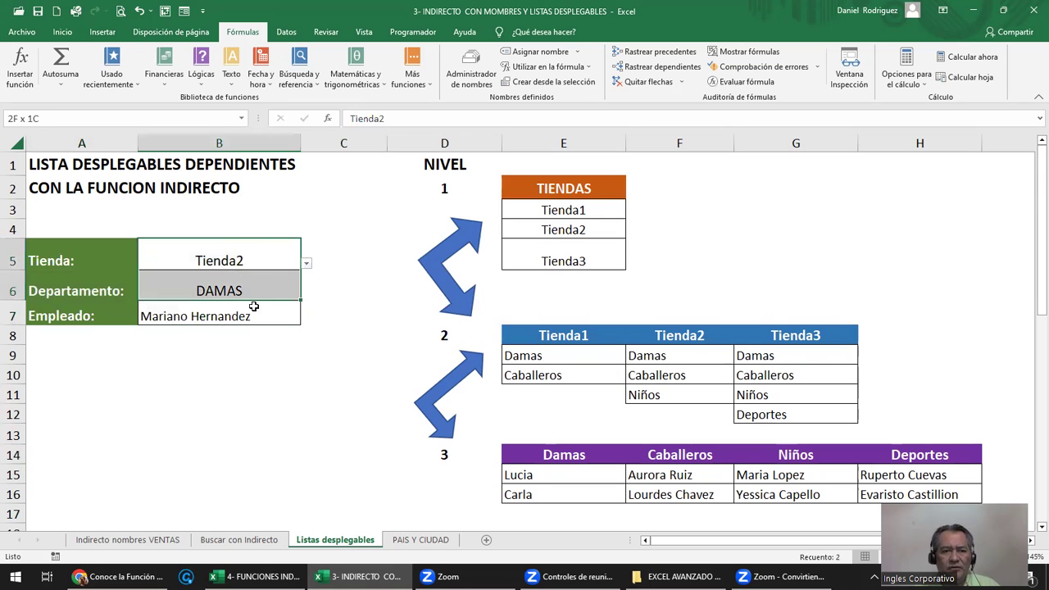
pyautogui.press('Delete')
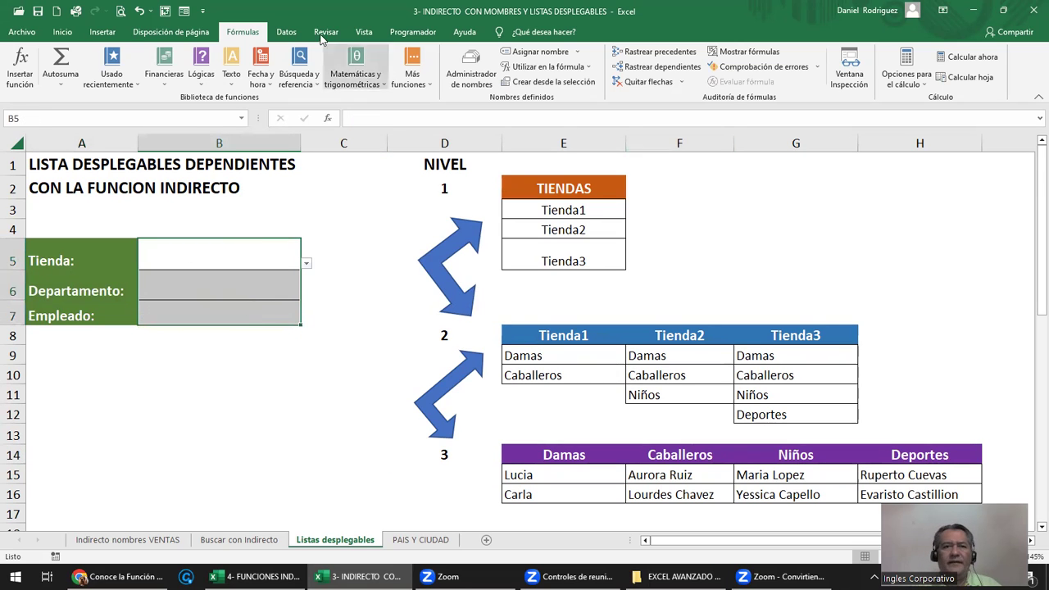
pyautogui.click(59, 33)
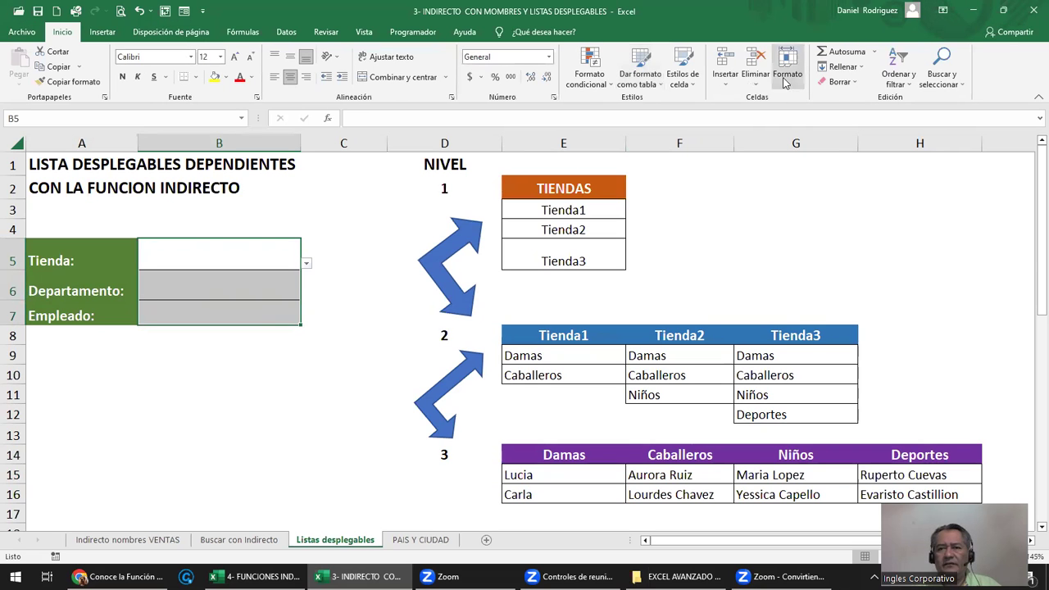
pyautogui.click(837, 81)
pyautogui.click(845, 108)
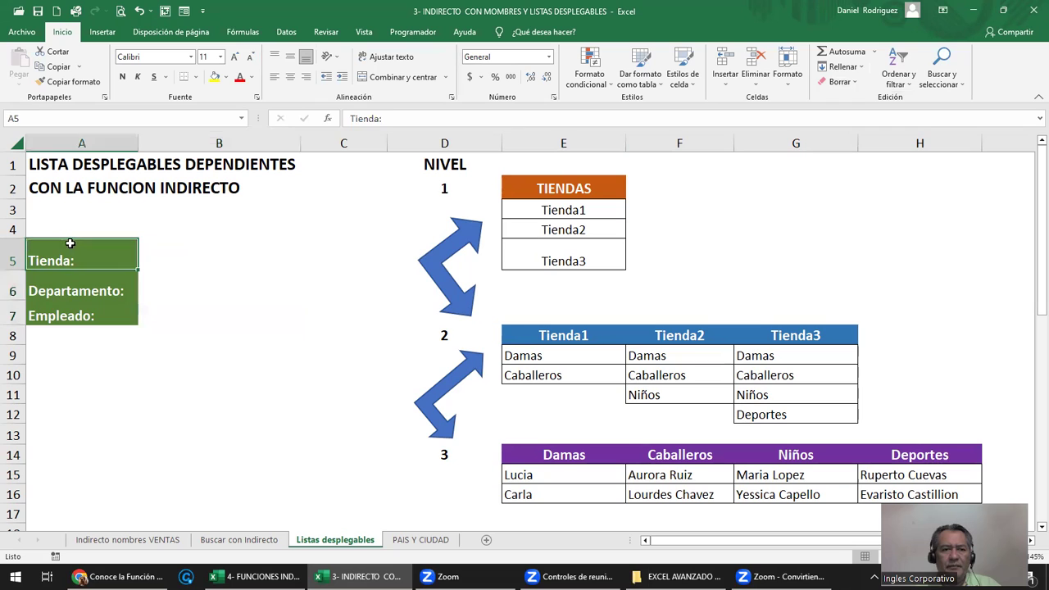
# Apply All Borders to the form cells A5:B7
pyautogui.moveTo(74, 263); pyautogui.dragTo(205, 315)
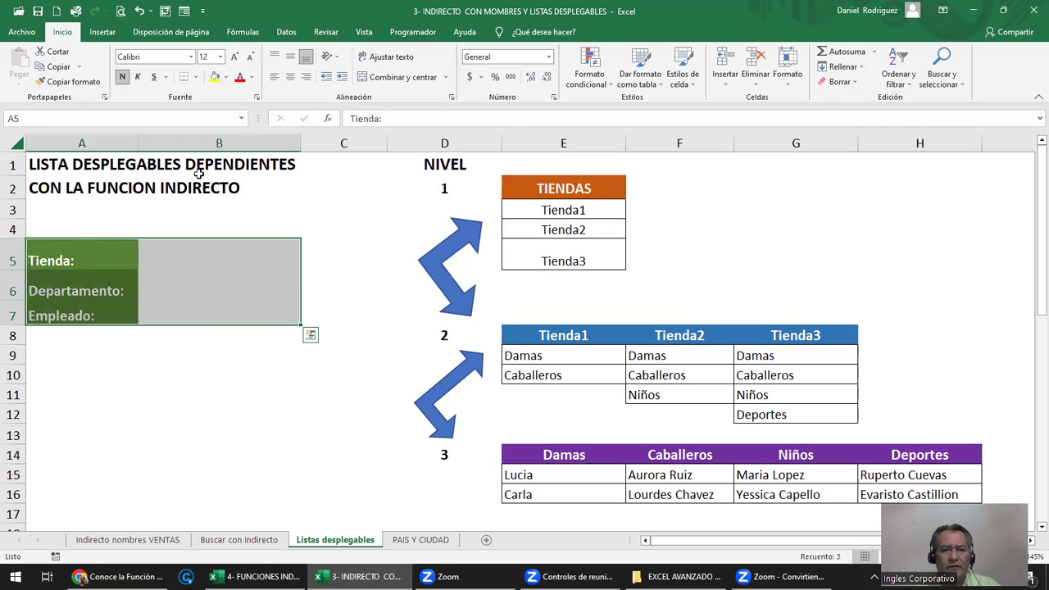
pyautogui.click(195, 77)
pyautogui.click(227, 190)
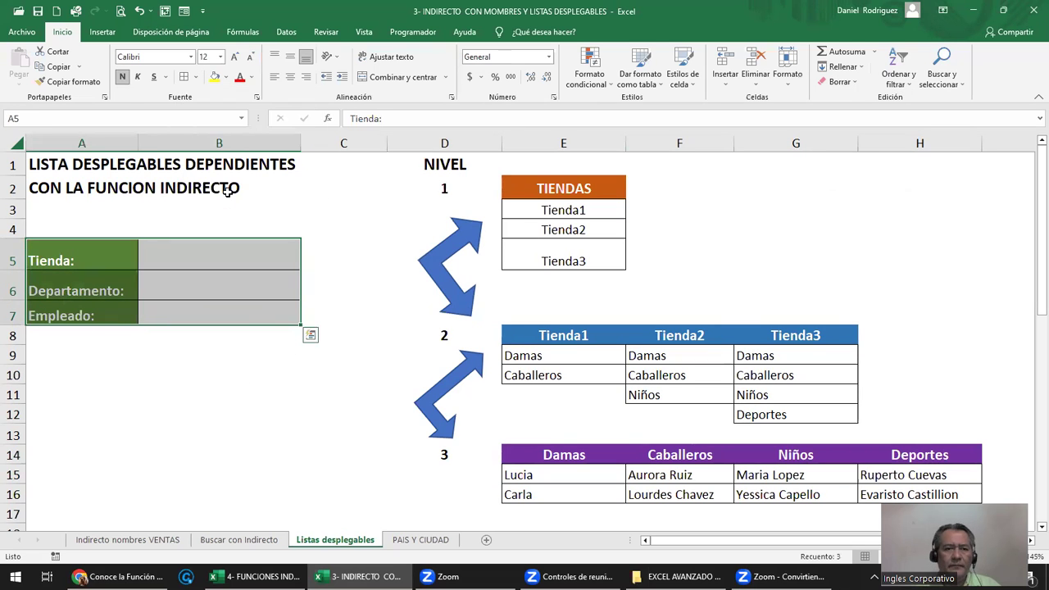
pyautogui.click(344, 260)
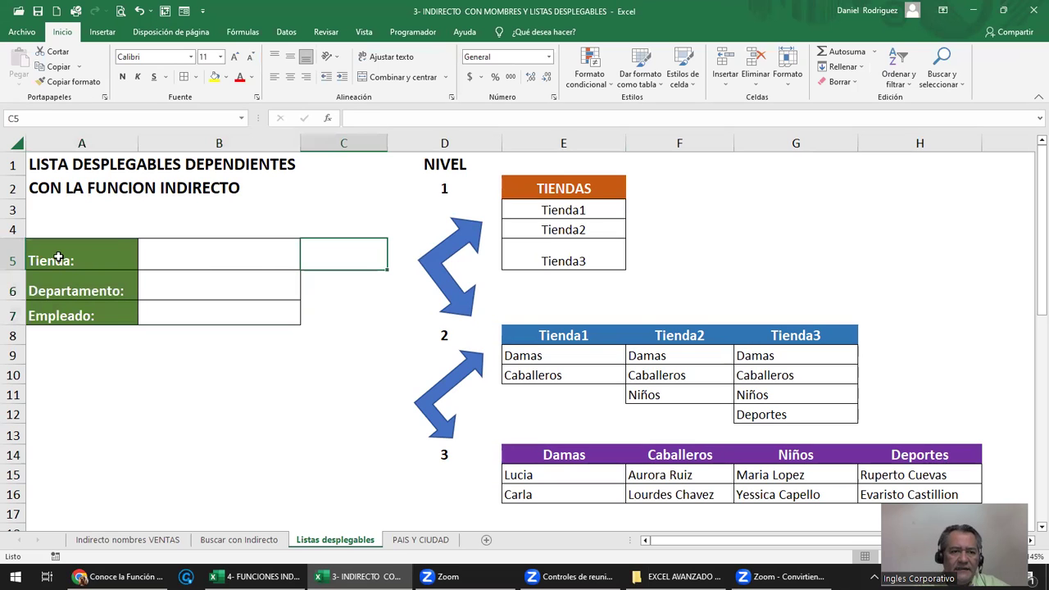
# Centre the Tienda, Departamento and Empleado labels and verify E3:E5 is named TIENDAS
pyautogui.moveTo(100, 260); pyautogui.dragTo(93, 313)
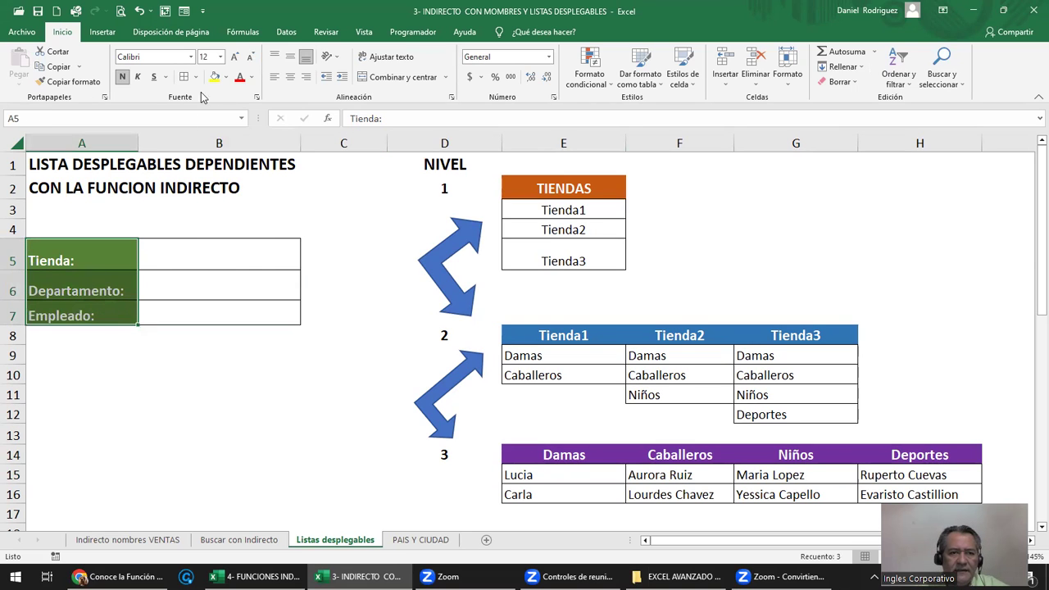
pyautogui.click(292, 74)
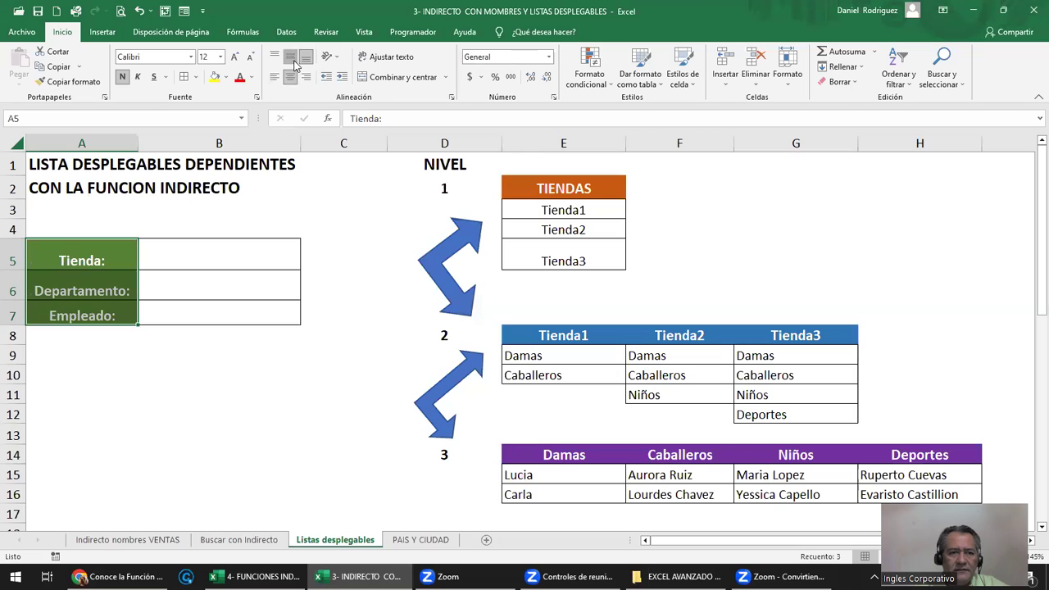
pyautogui.click(290, 57)
pyautogui.click(230, 251)
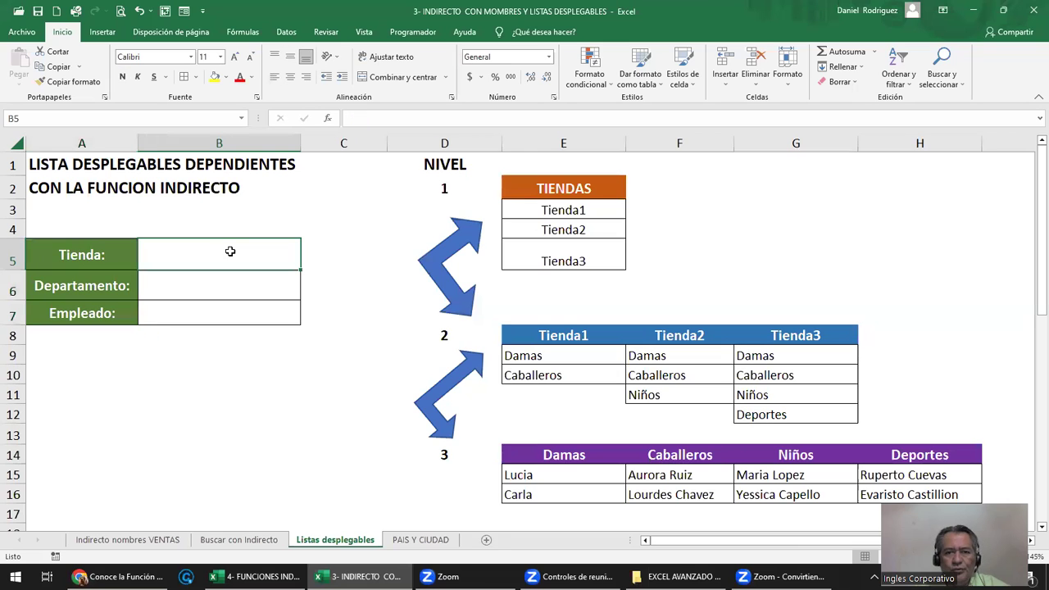
pyautogui.moveTo(539, 213); pyautogui.dragTo(536, 263)
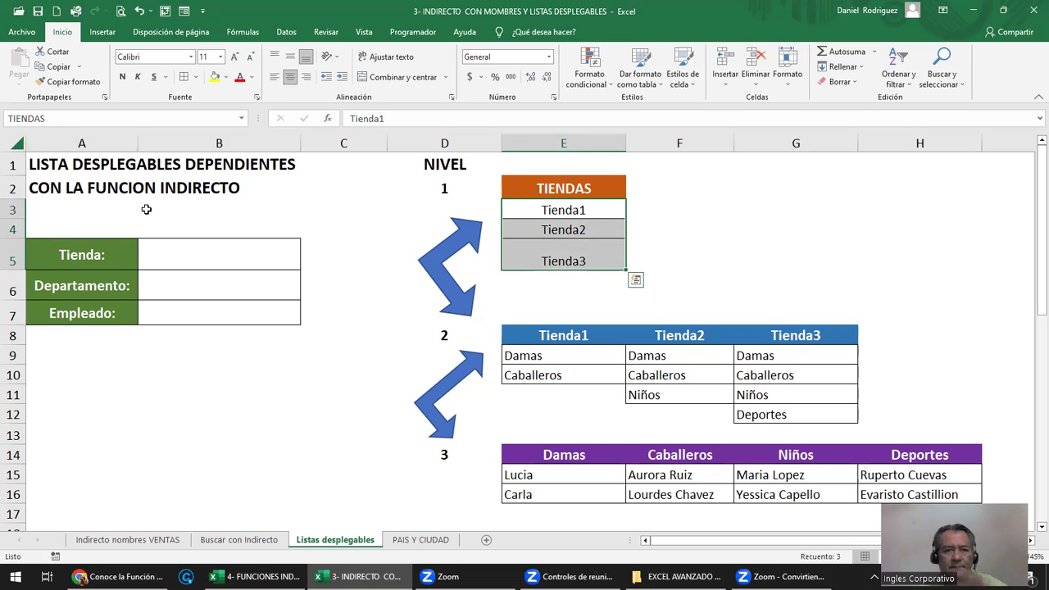
pyautogui.click(204, 260)
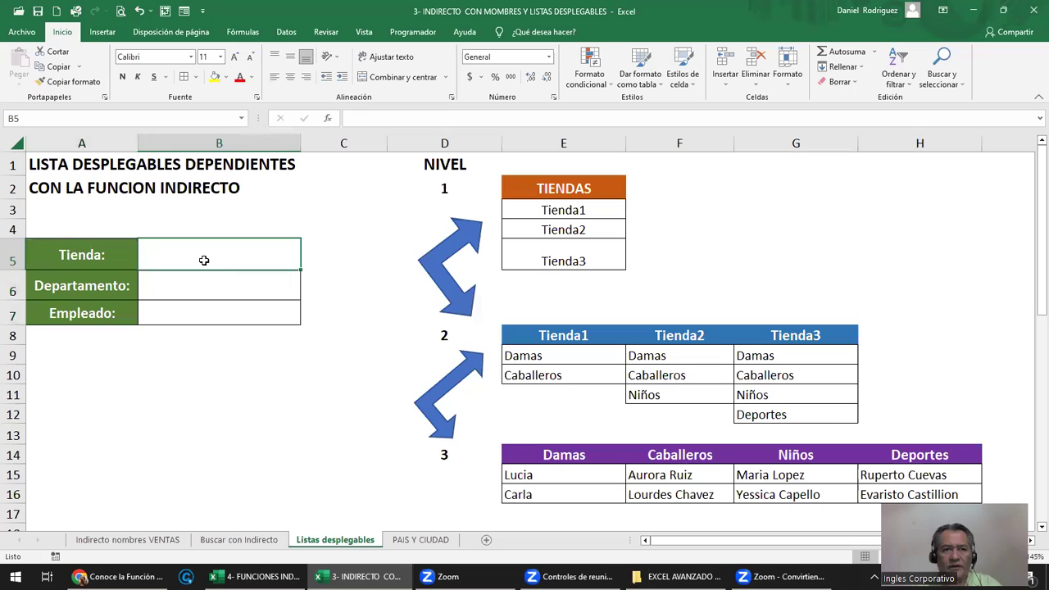
# Give B5 a Lista data validation with source =TIENDAS (E3:E5)
pyautogui.click(286, 36)
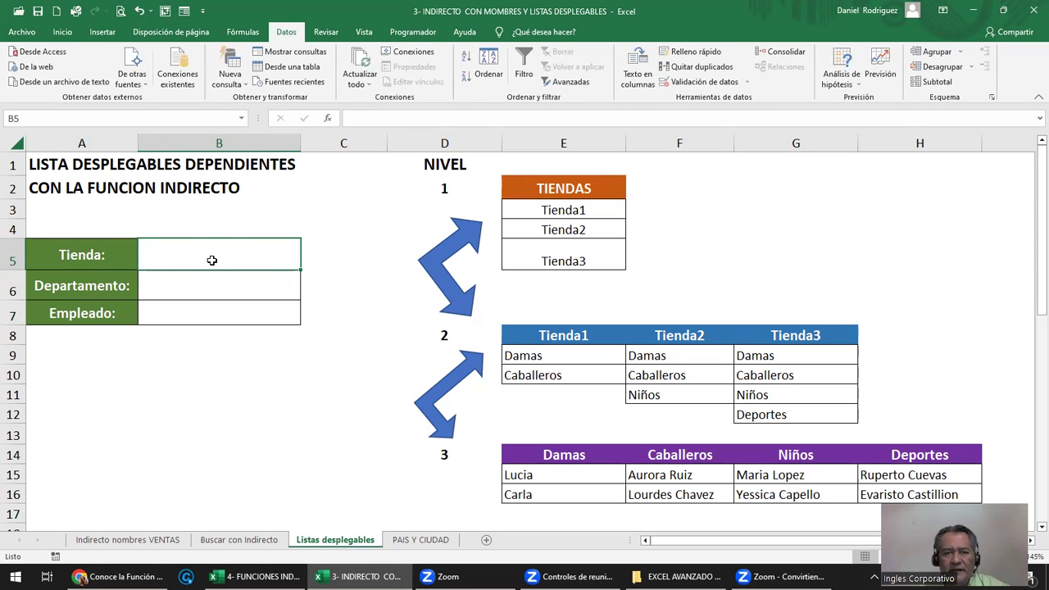
pyautogui.click(696, 82)
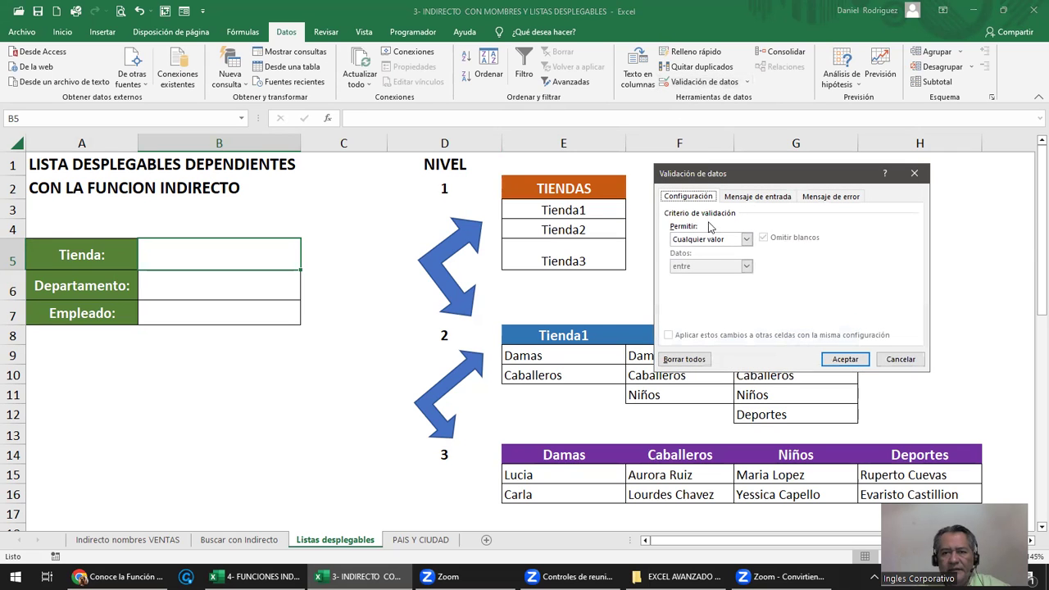
pyautogui.click(699, 241)
pyautogui.click(679, 285)
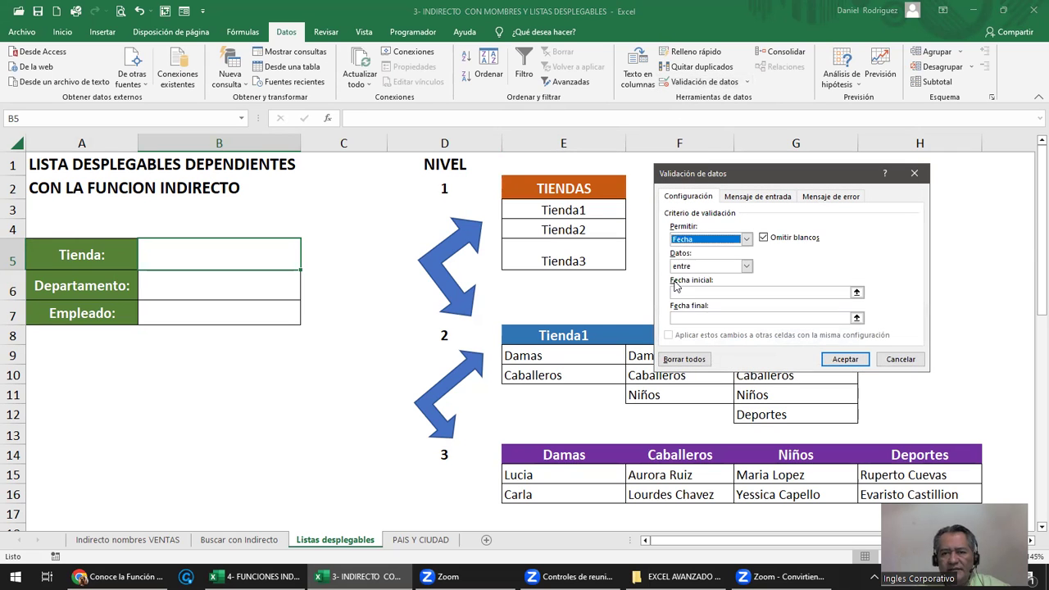
pyautogui.click(718, 239)
pyautogui.click(689, 276)
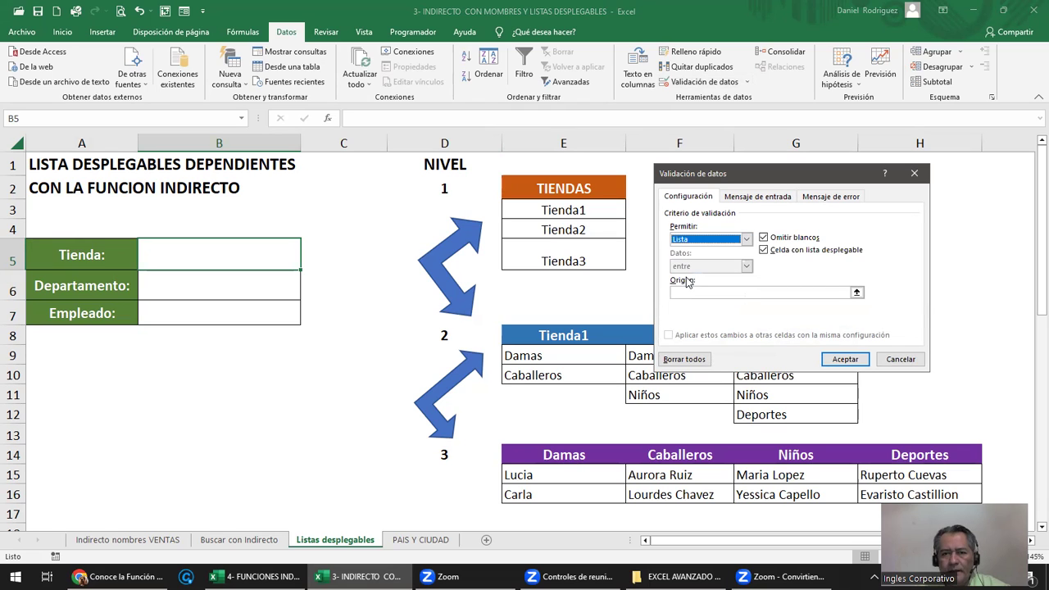
pyautogui.click(681, 293)
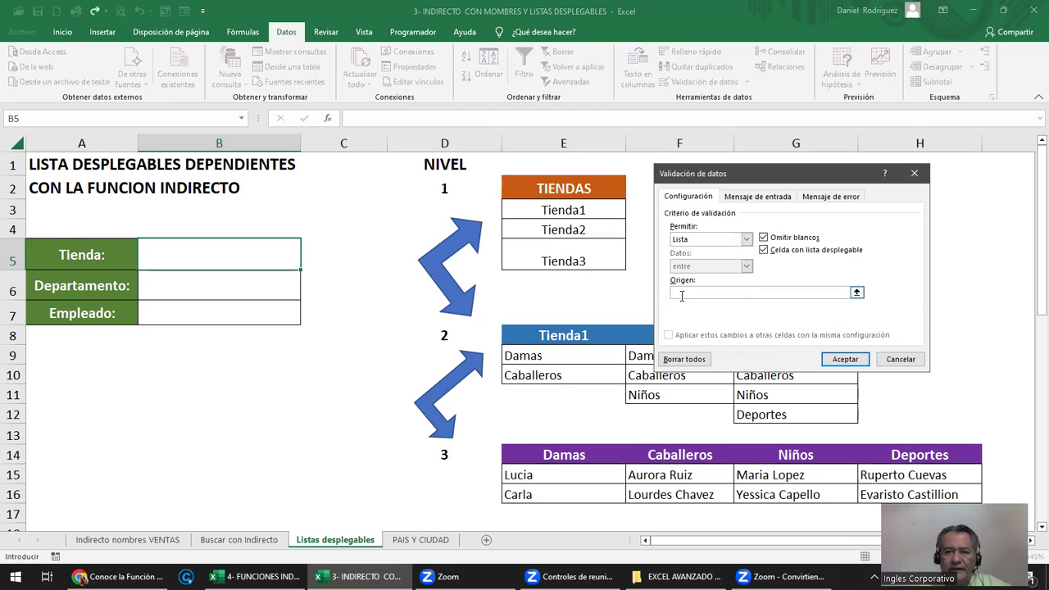
pyautogui.moveTo(569, 209); pyautogui.dragTo(571, 259)
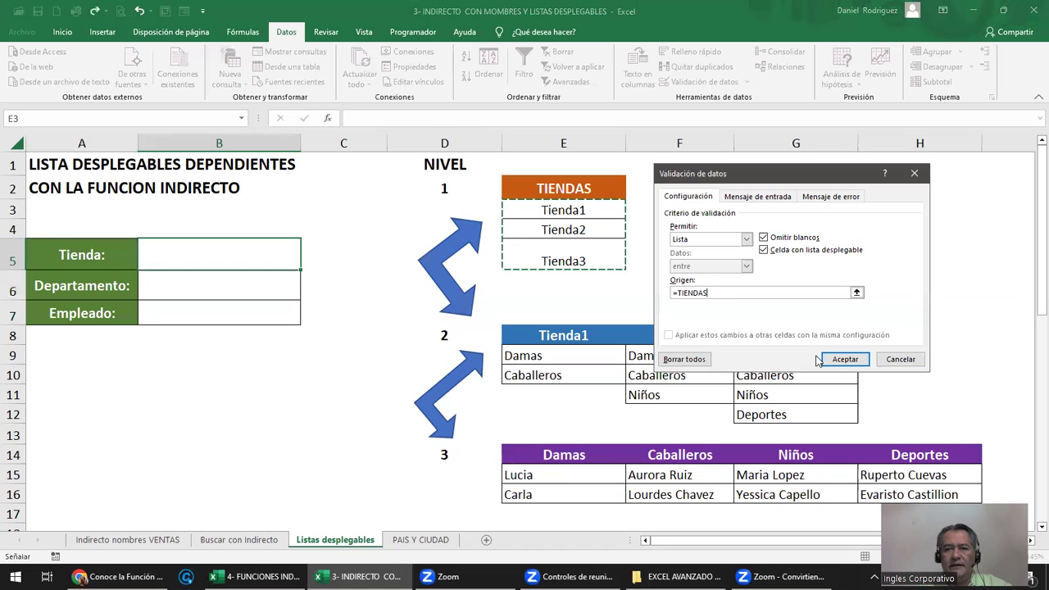
pyautogui.click(845, 359)
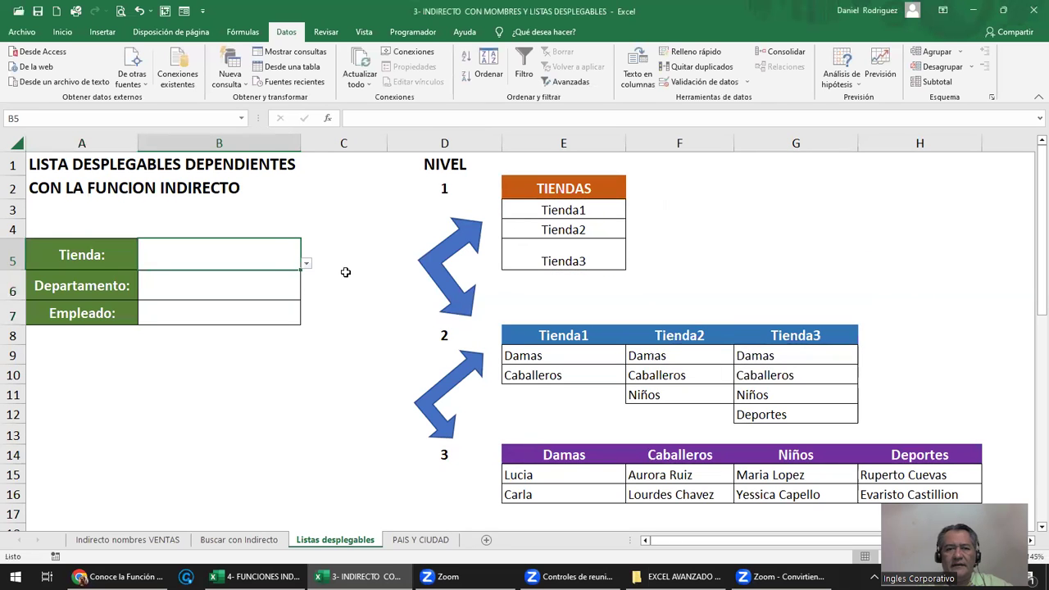
# Rename E3 to SUC and check that B5's dropdown reflects the new store name
pyautogui.click(305, 264)
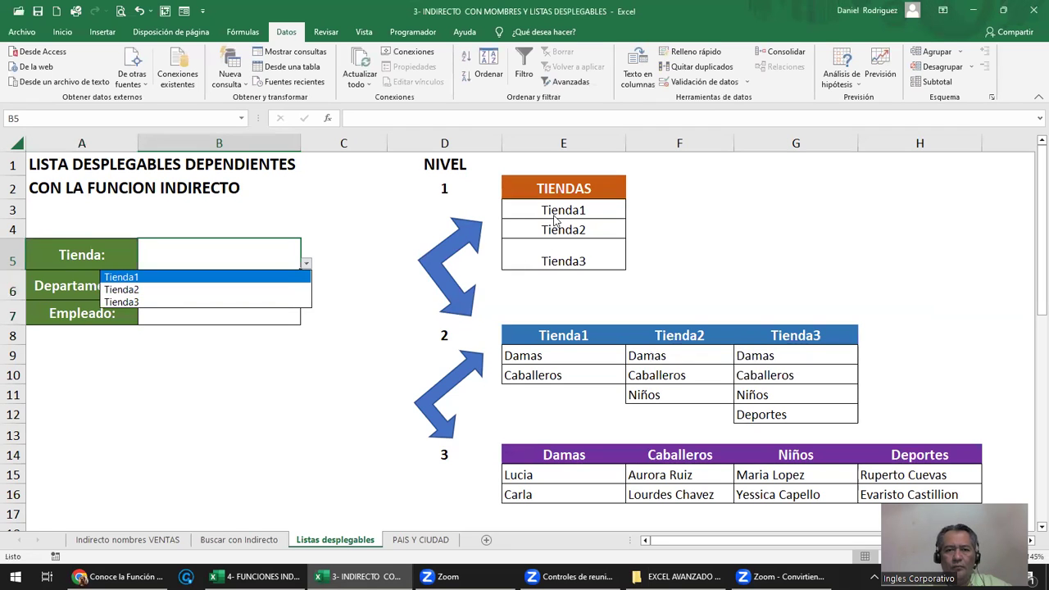
pyautogui.moveTo(548, 210); pyautogui.dragTo(562, 244)
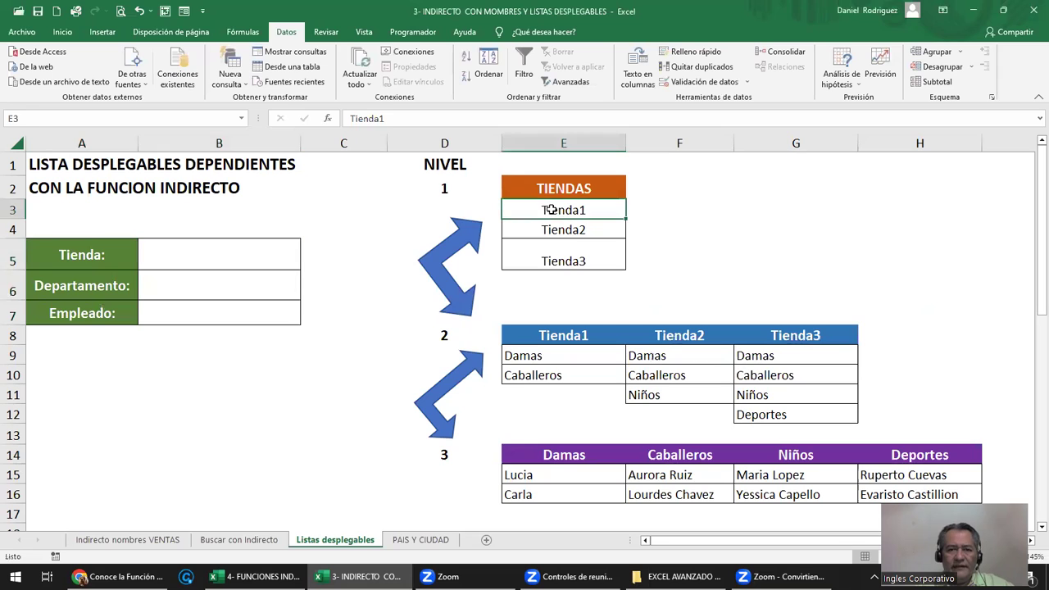
pyautogui.click(554, 211)
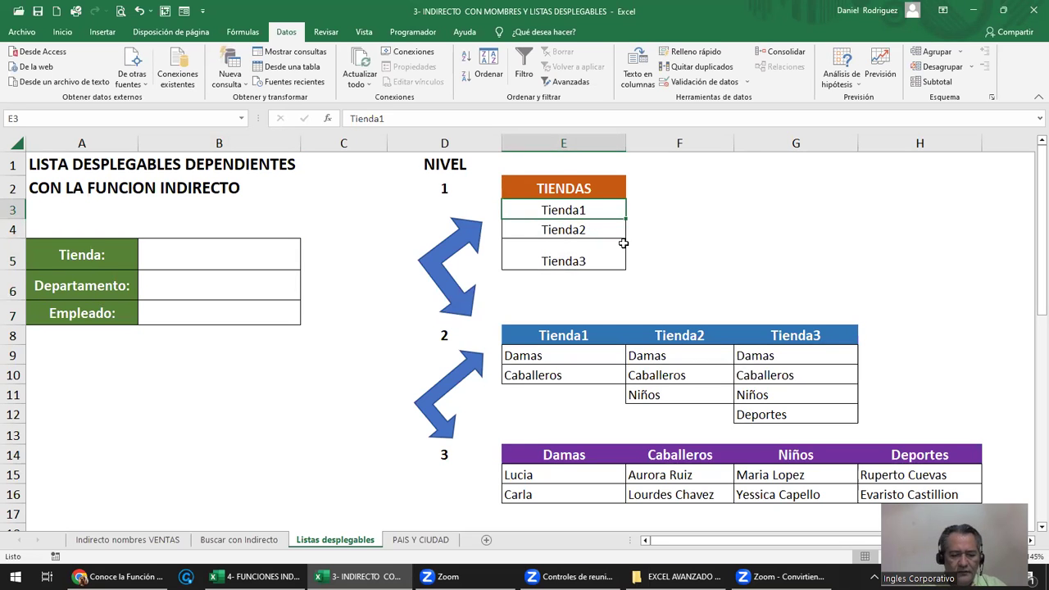
pyautogui.write('SUC')
pyautogui.press('Return')
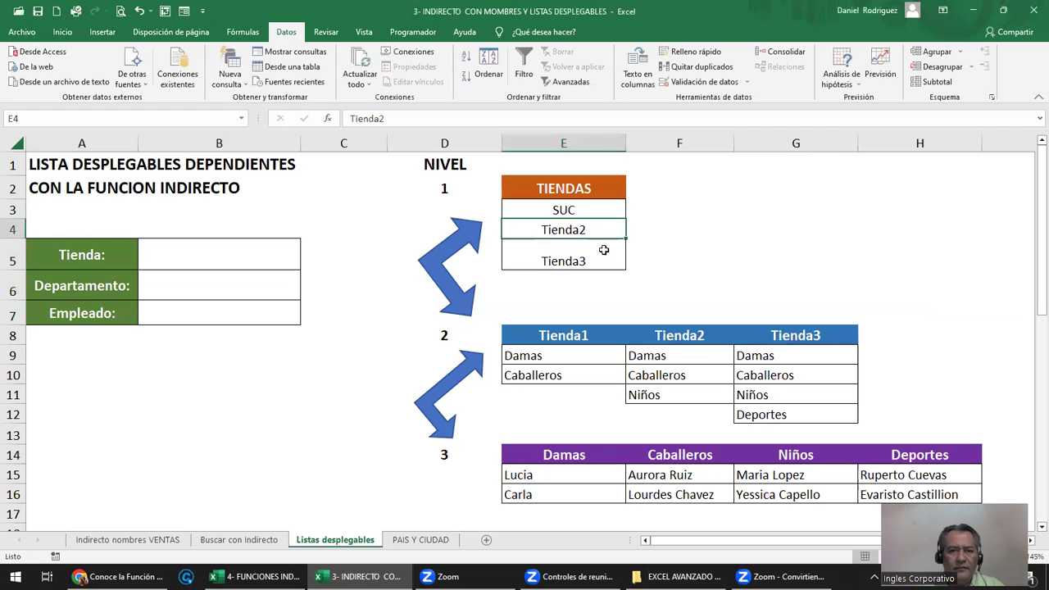
pyautogui.click(262, 251)
pyautogui.click(306, 263)
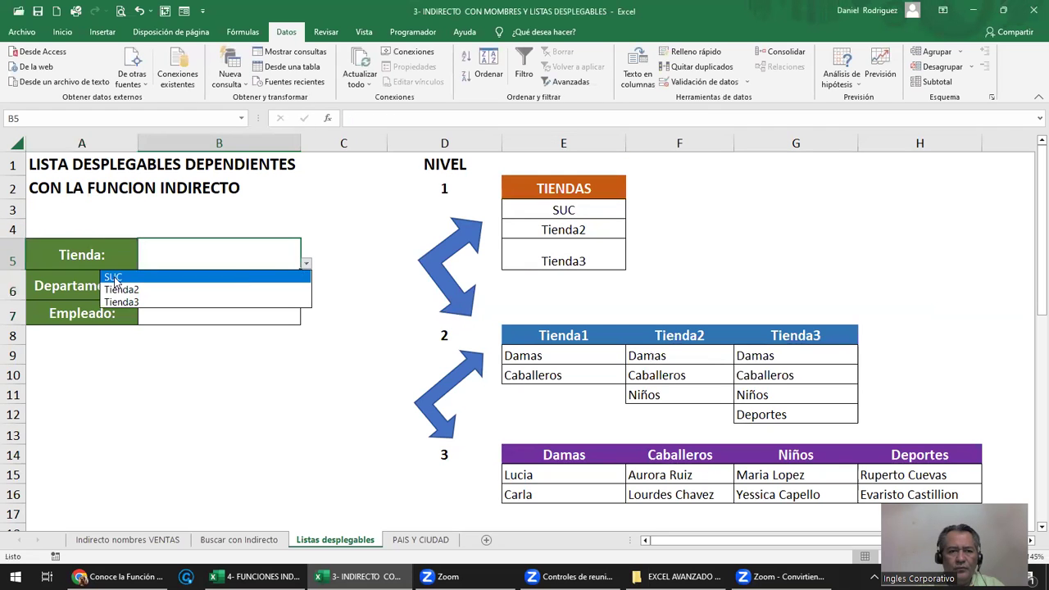
# Undo the rename so E3 reads Tienda1 again, then pick Tienda1 in B5
pyautogui.click(528, 215)
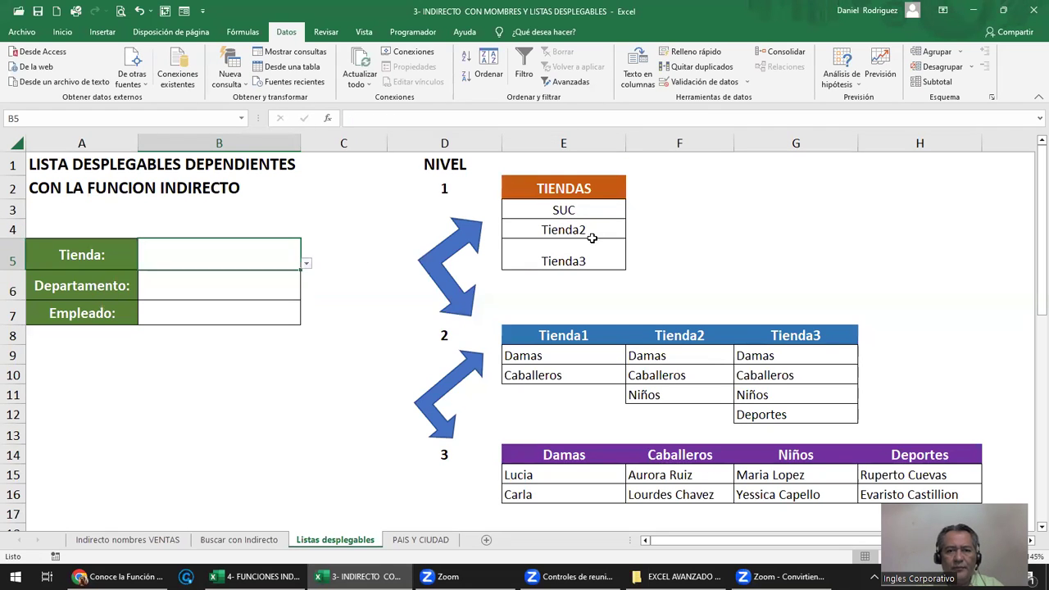
pyautogui.click(574, 214)
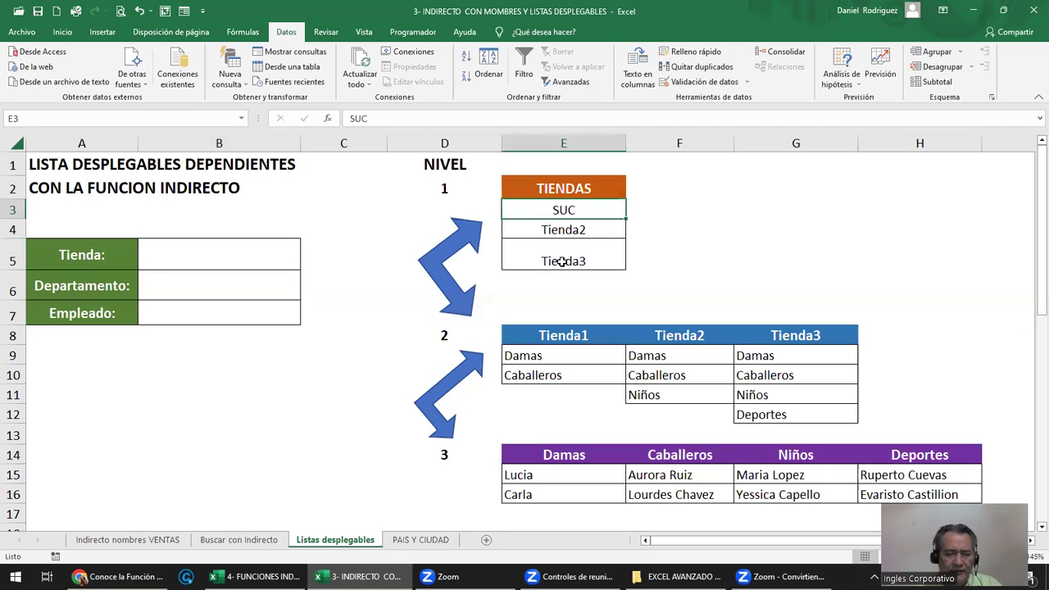
pyautogui.hotkey('ctrl', 'z')
pyautogui.click(281, 259)
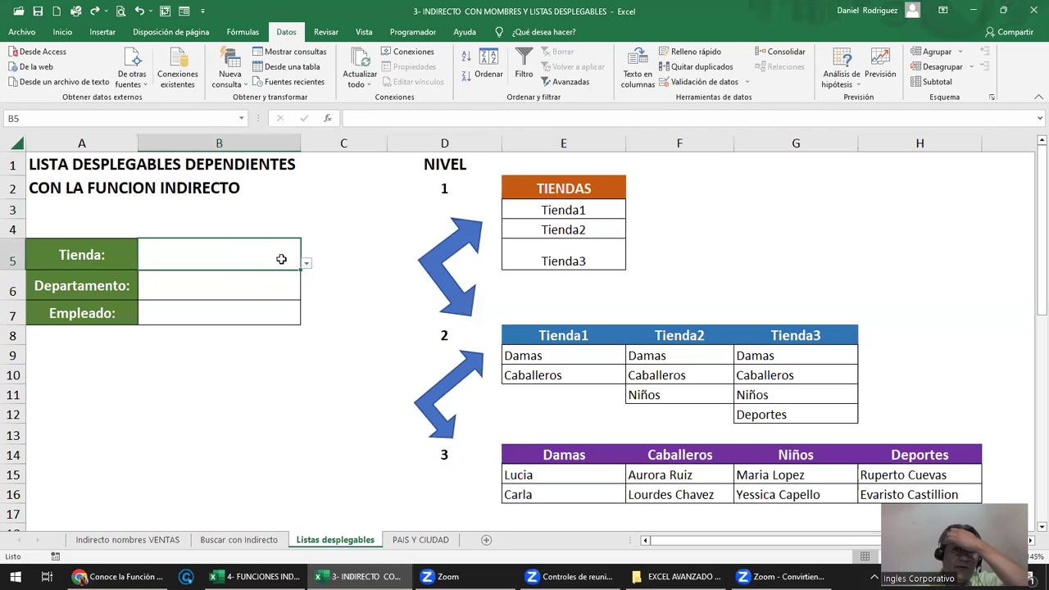
pyautogui.click(306, 263)
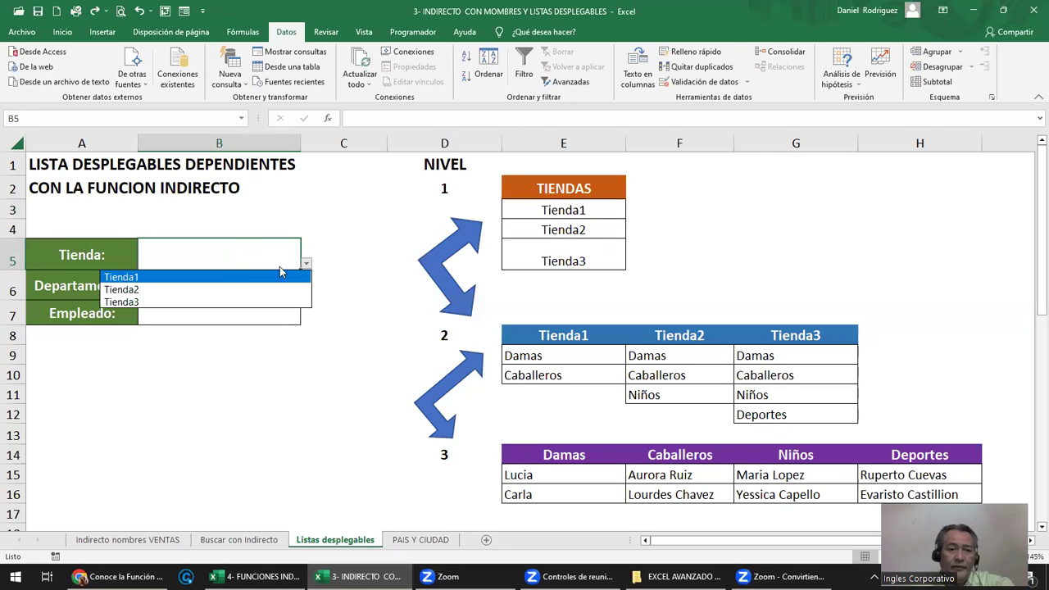
pyautogui.click(132, 277)
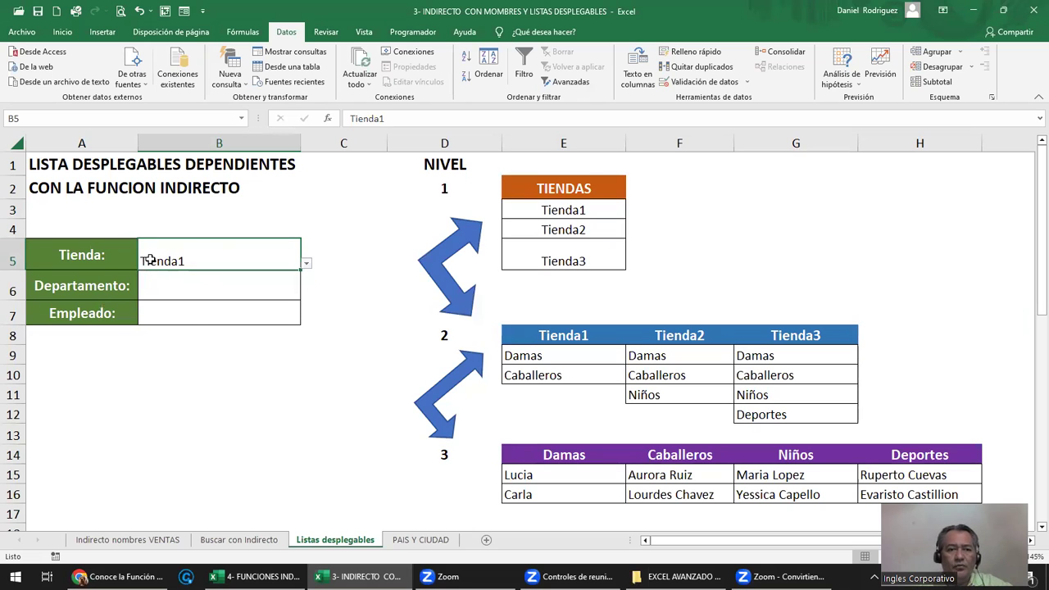
# Check the TIENDA1 and TIENDA2 range names and switch B5's store to Tienda2
pyautogui.click(200, 283)
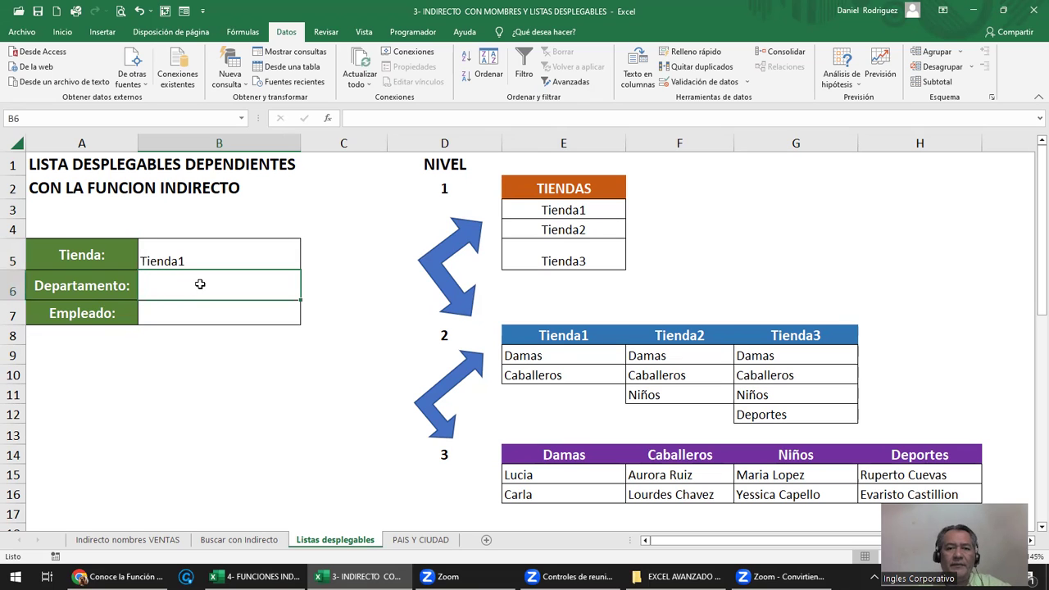
pyautogui.moveTo(559, 360); pyautogui.dragTo(569, 372)
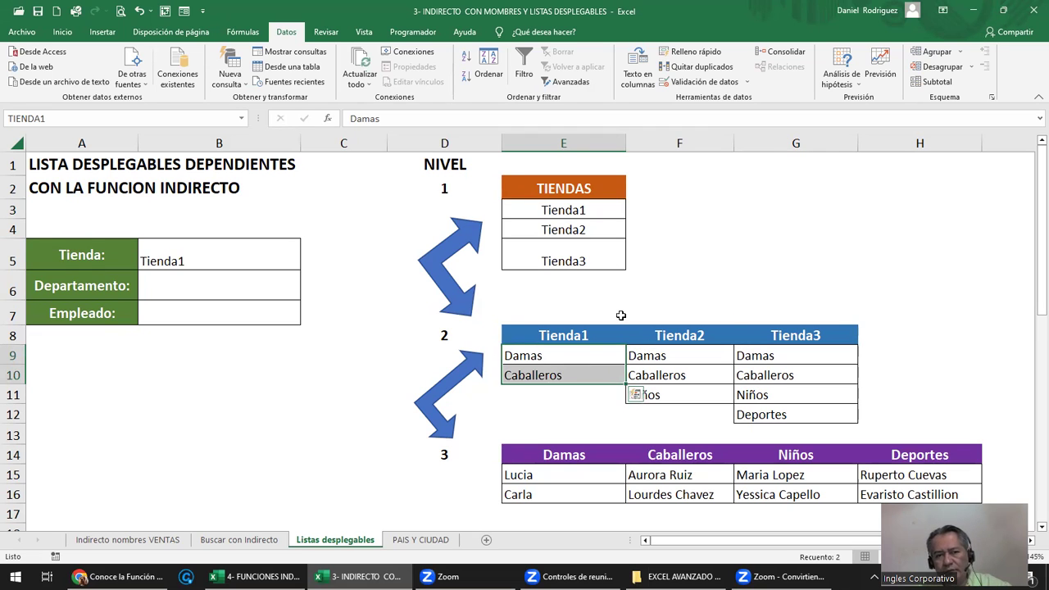
pyautogui.click(251, 264)
pyautogui.click(305, 263)
pyautogui.click(250, 290)
pyautogui.moveTo(651, 358); pyautogui.dragTo(664, 376)
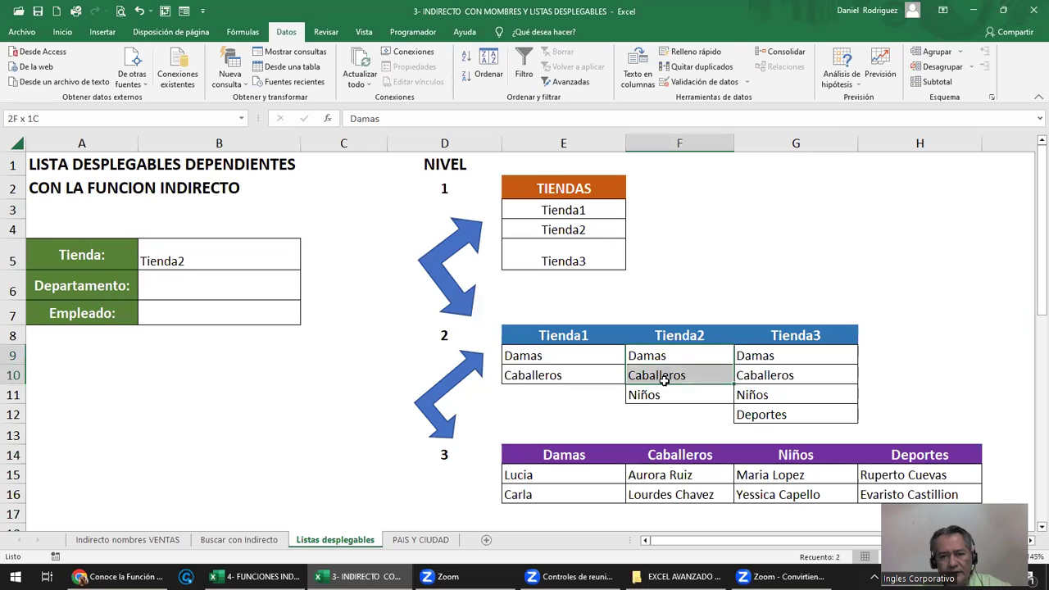
pyautogui.click(227, 252)
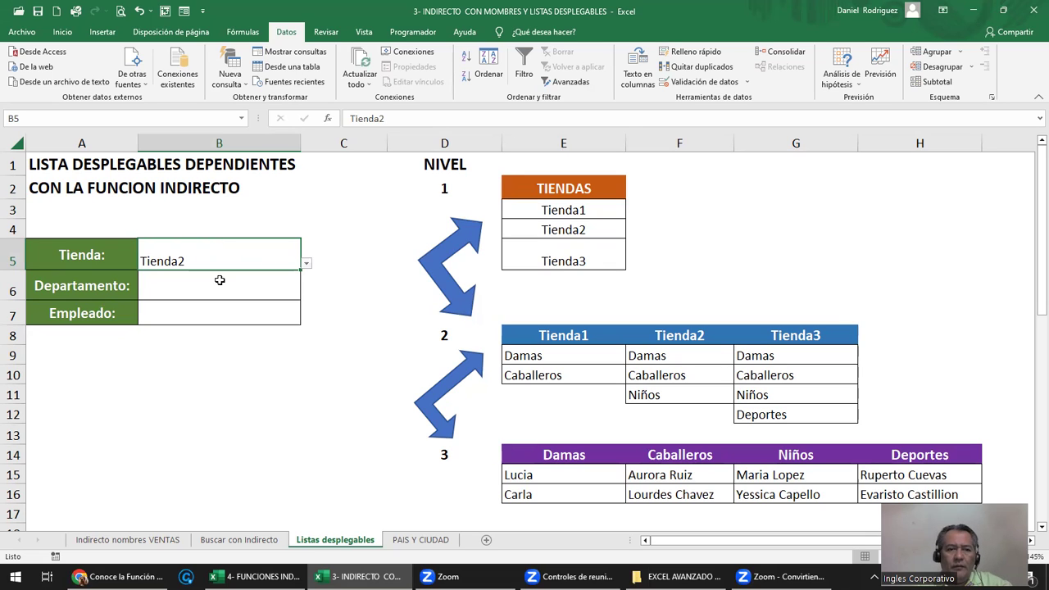
pyautogui.click(218, 280)
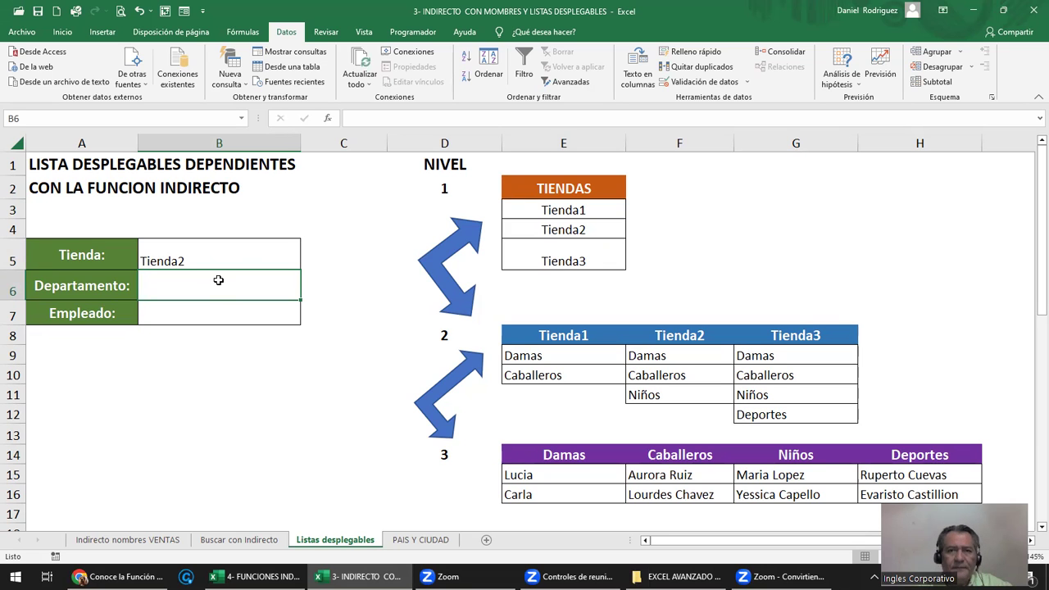
# Give B6 a list validation sourced from =INDIRECTO($B$5) so departments follow the store
pyautogui.click(702, 82)
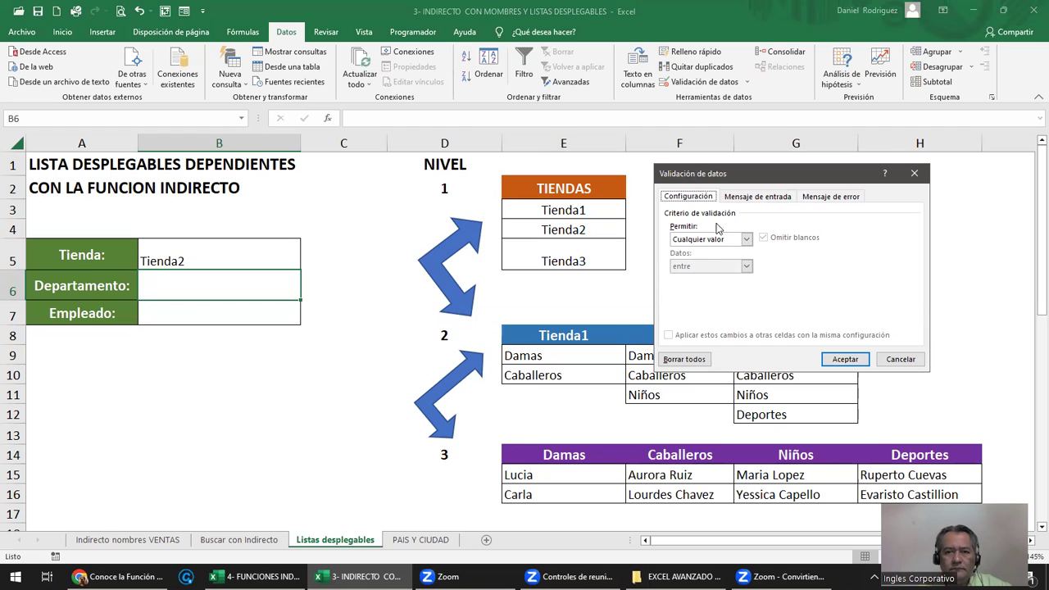
pyautogui.click(716, 240)
pyautogui.click(690, 277)
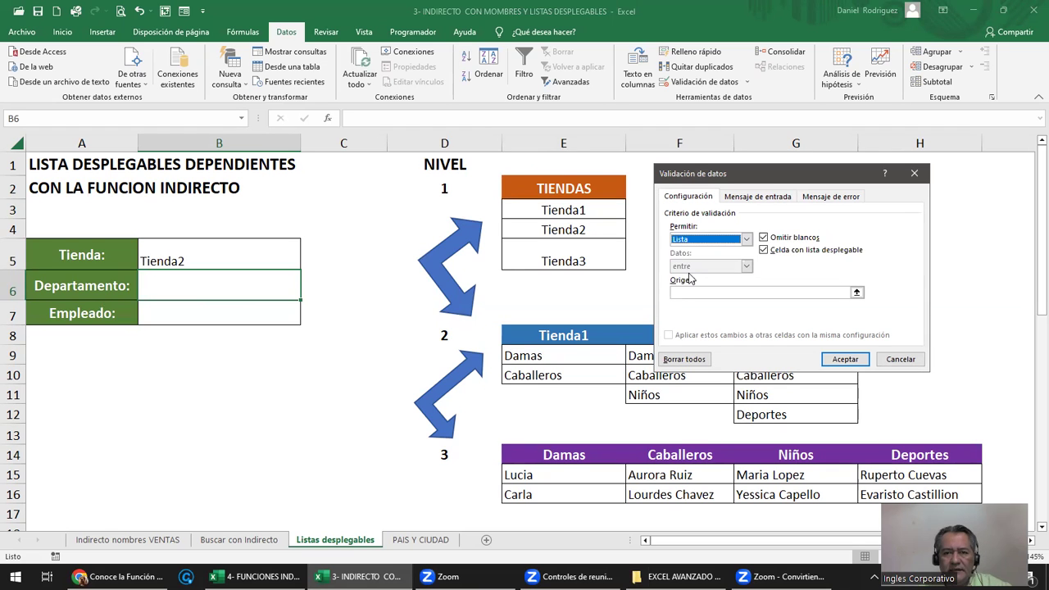
pyautogui.click(680, 292)
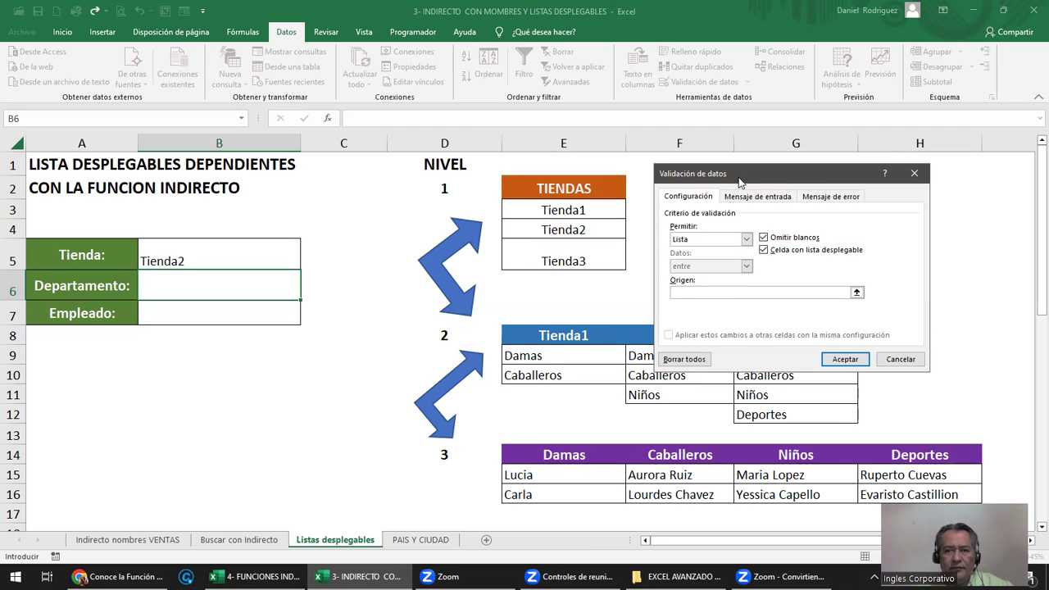
pyautogui.moveTo(725, 174); pyautogui.dragTo(791, 166)
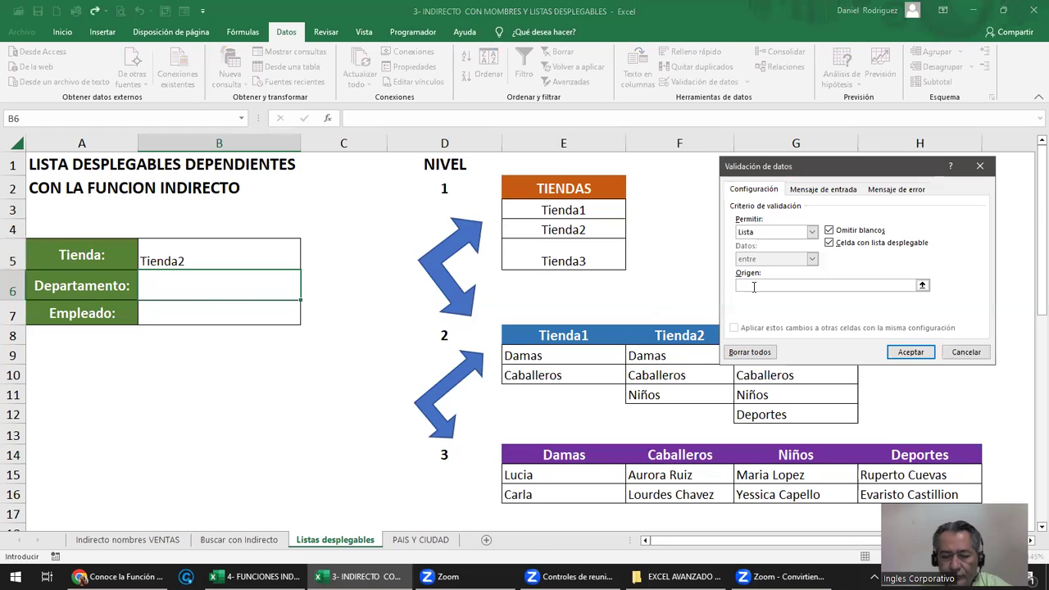
pyautogui.write('=INDIRECTO(')
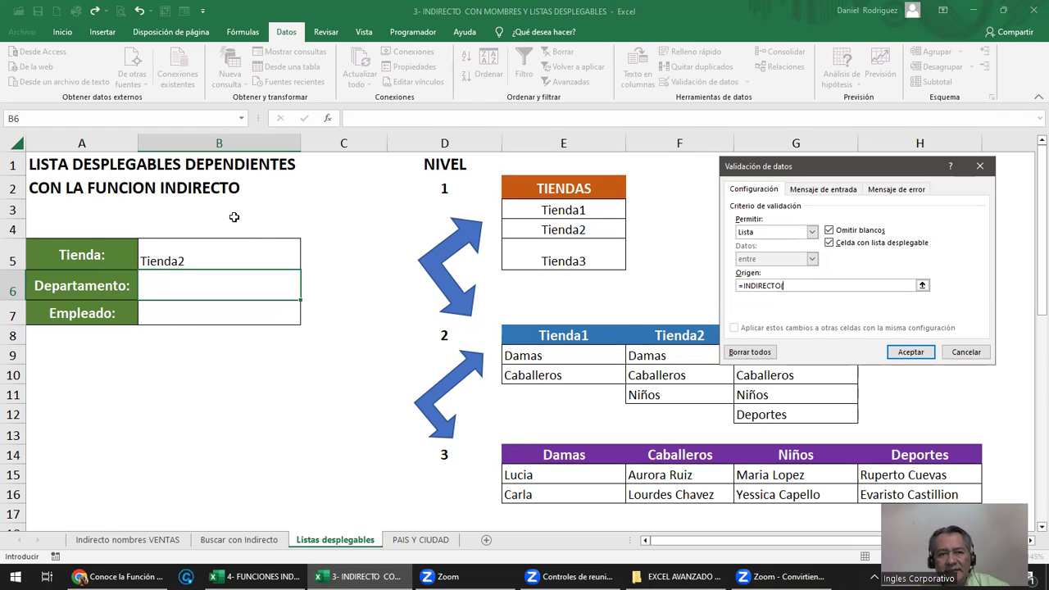
pyautogui.click(179, 264)
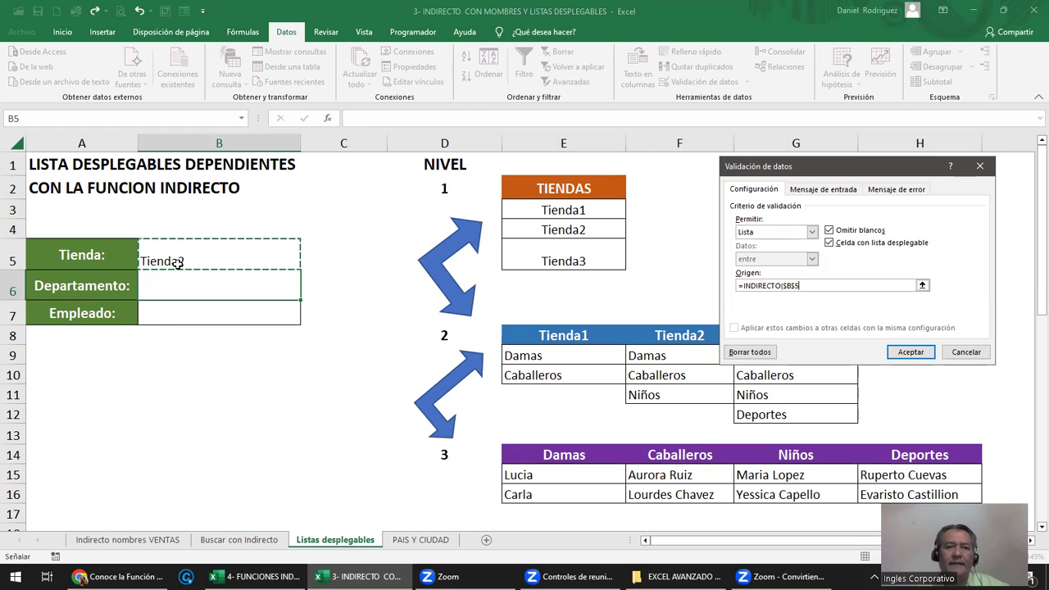
pyautogui.write(')')
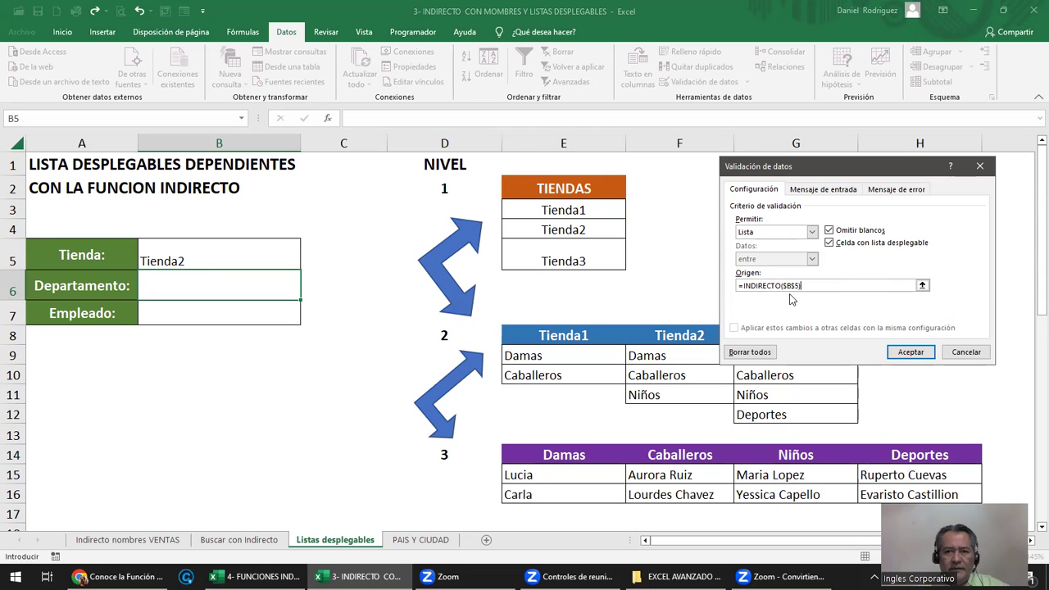
pyautogui.click(910, 351)
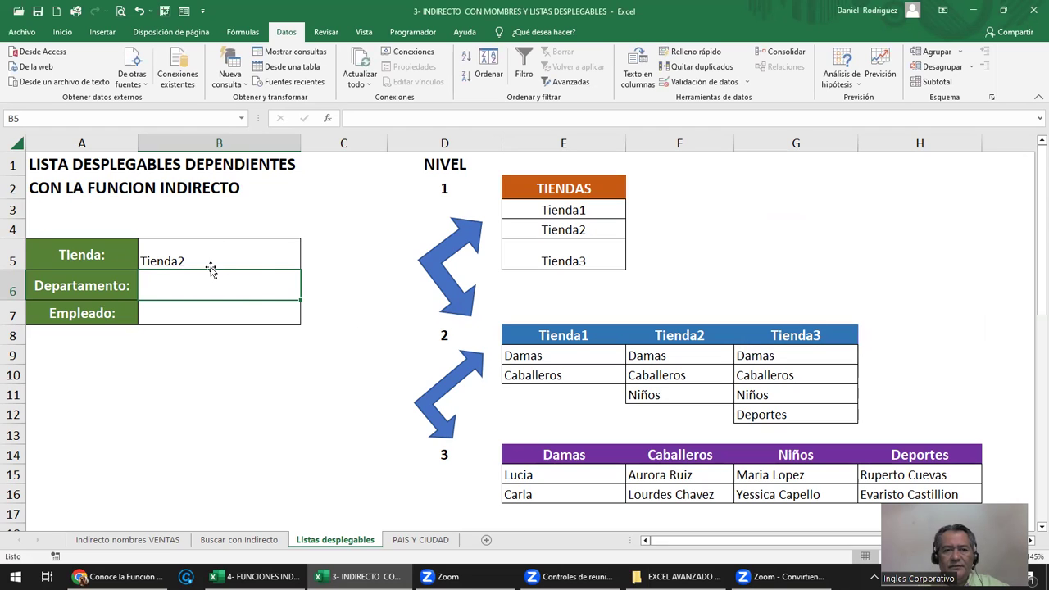
# Choose Damas as the department in B6 after checking the TIENDA2 range name
pyautogui.click(184, 256)
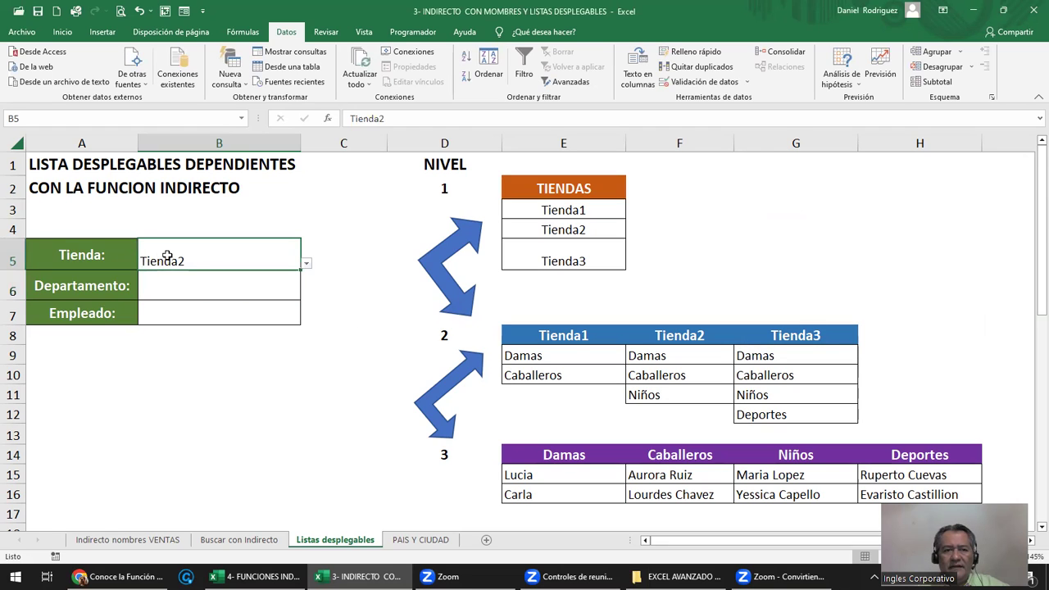
pyautogui.click(258, 287)
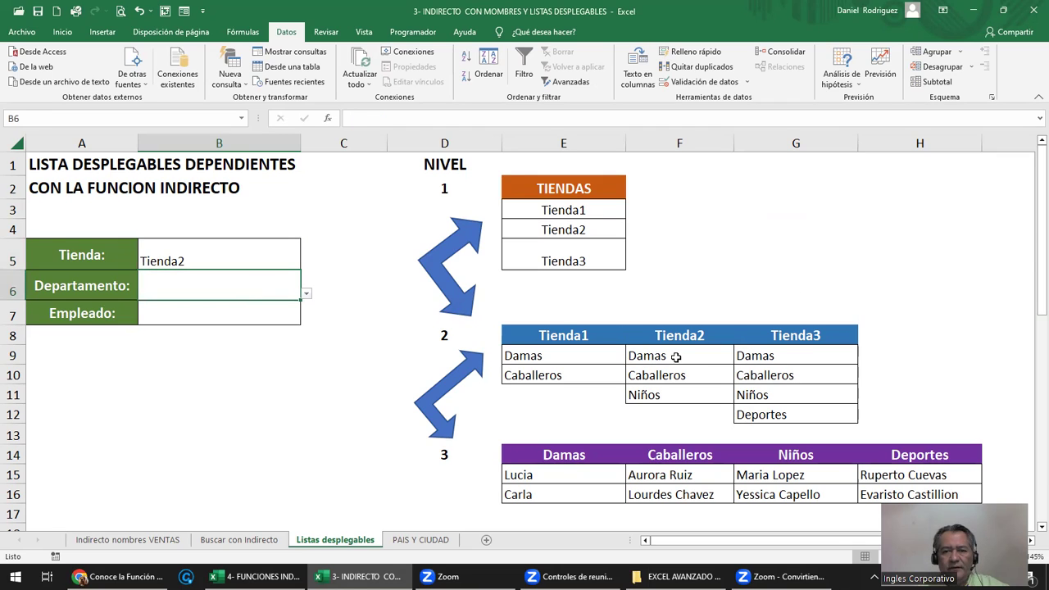
pyautogui.moveTo(675, 357); pyautogui.dragTo(662, 395)
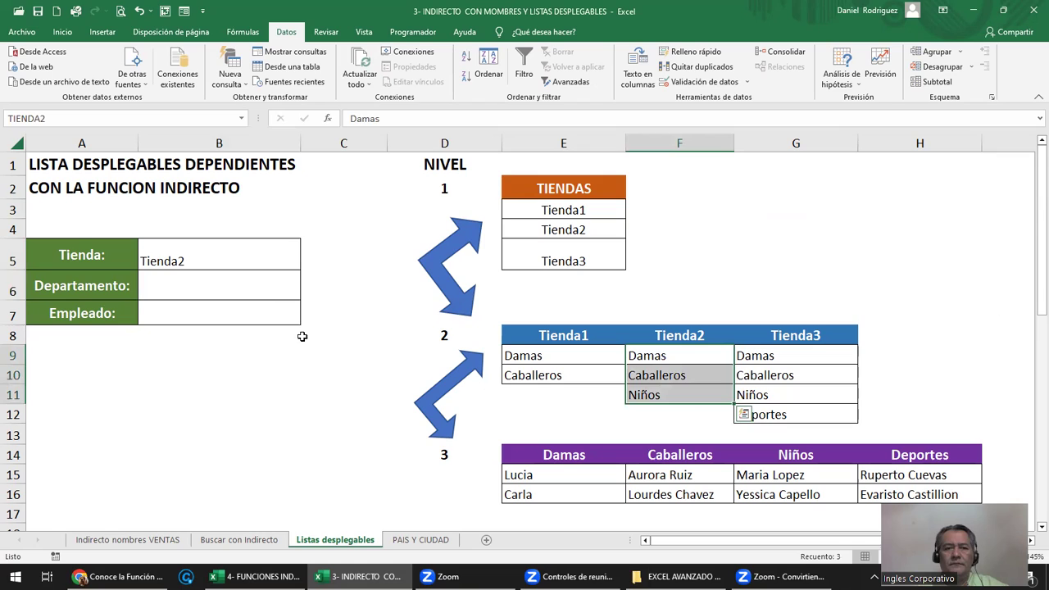
pyautogui.click(269, 287)
pyautogui.click(305, 297)
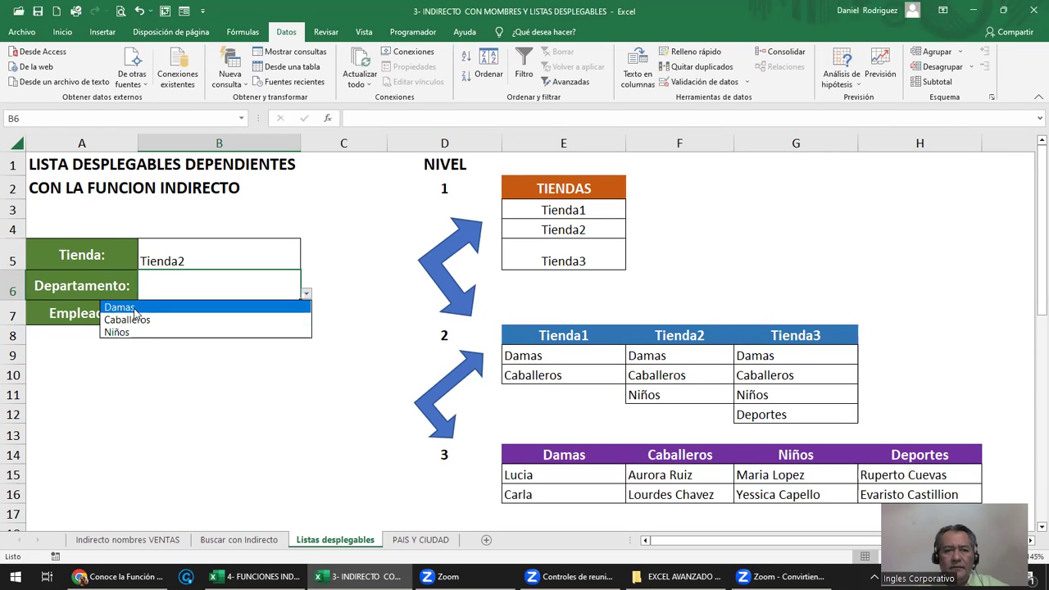
pyautogui.click(135, 310)
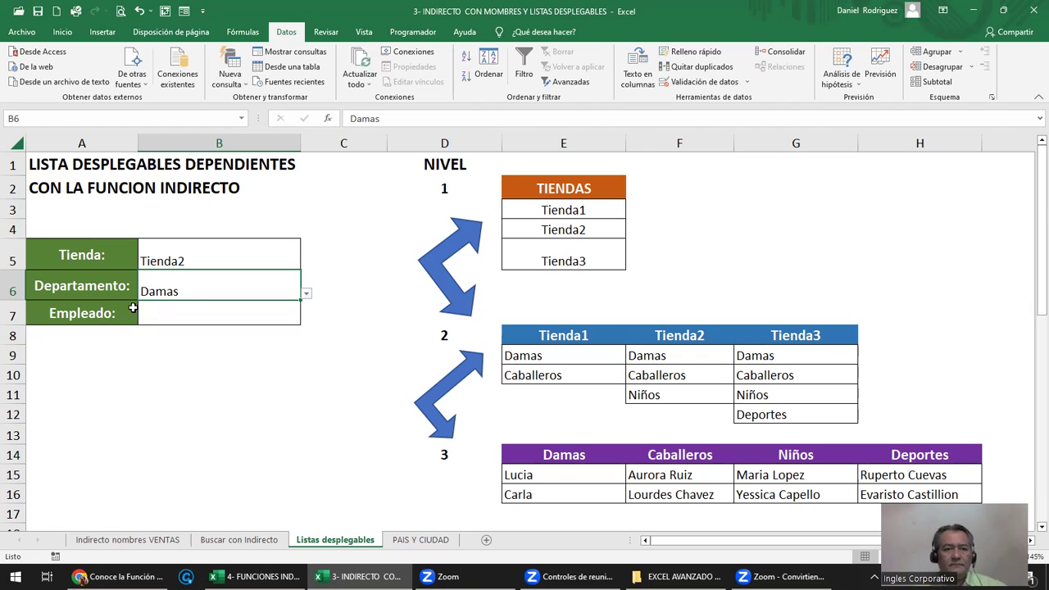
pyautogui.click(199, 304)
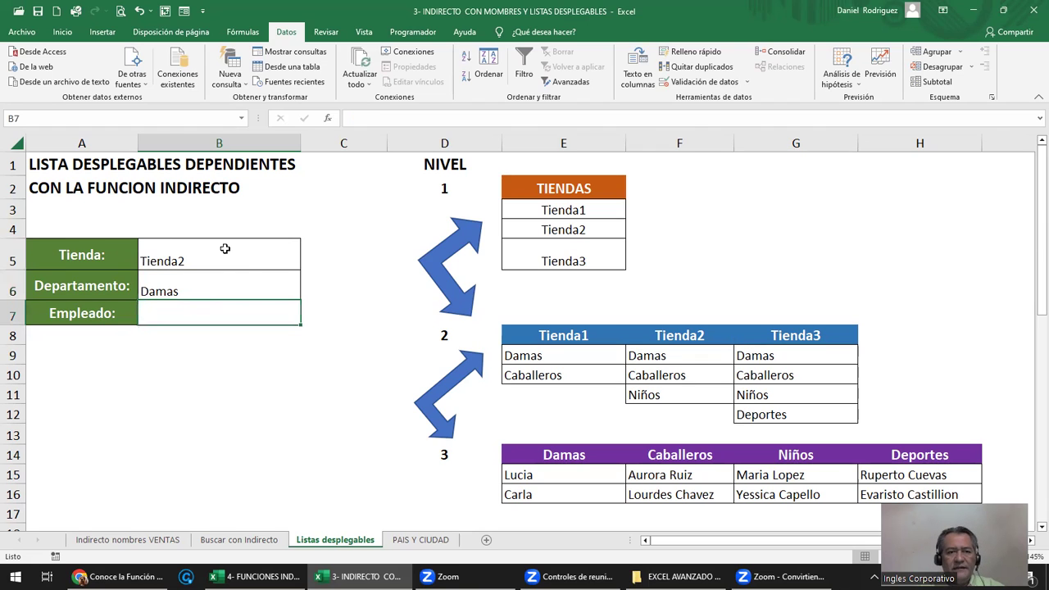
# Switch the store to Tienda1 and then Tienda3, checking that B6's department choices change
pyautogui.click(166, 291)
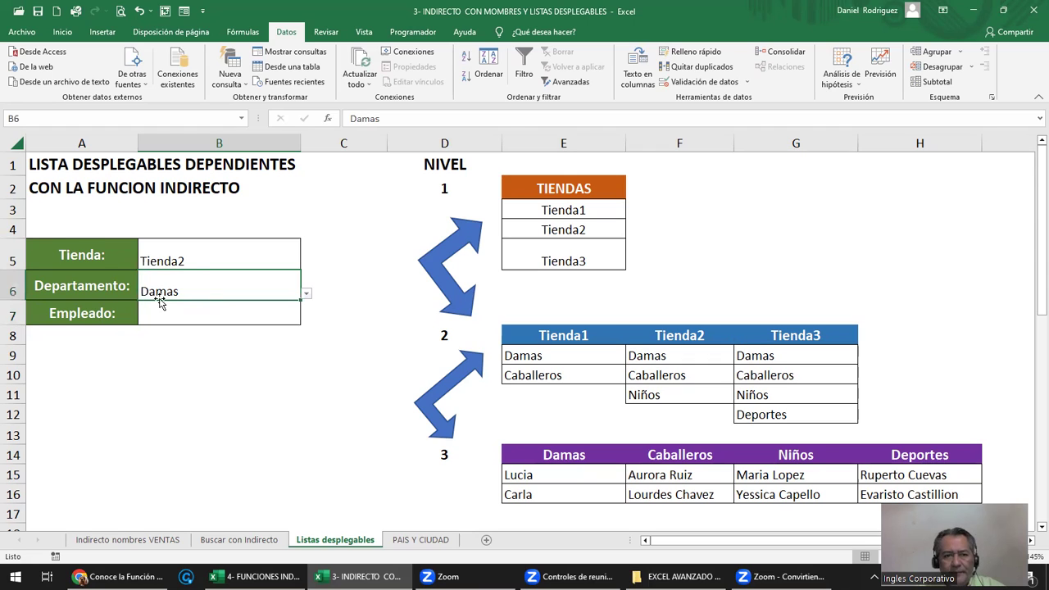
pyautogui.click(238, 258)
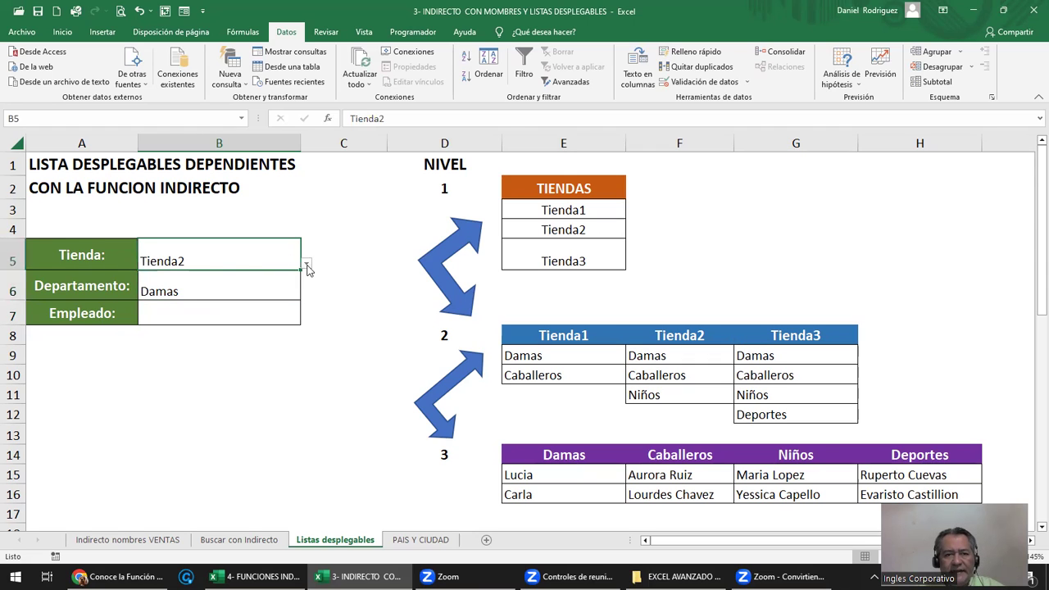
pyautogui.click(306, 265)
pyautogui.click(245, 277)
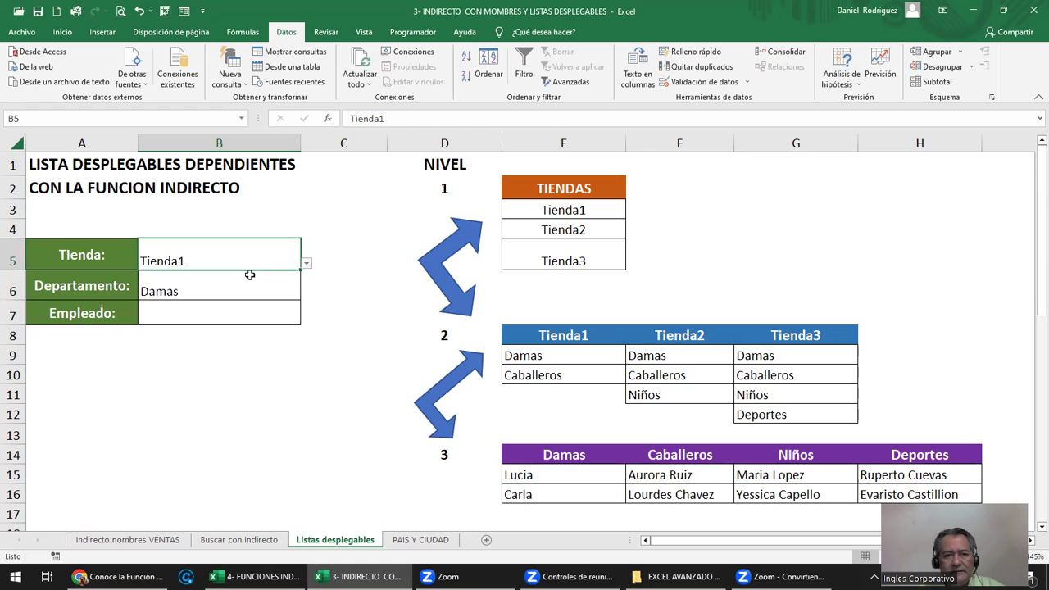
pyautogui.click(254, 286)
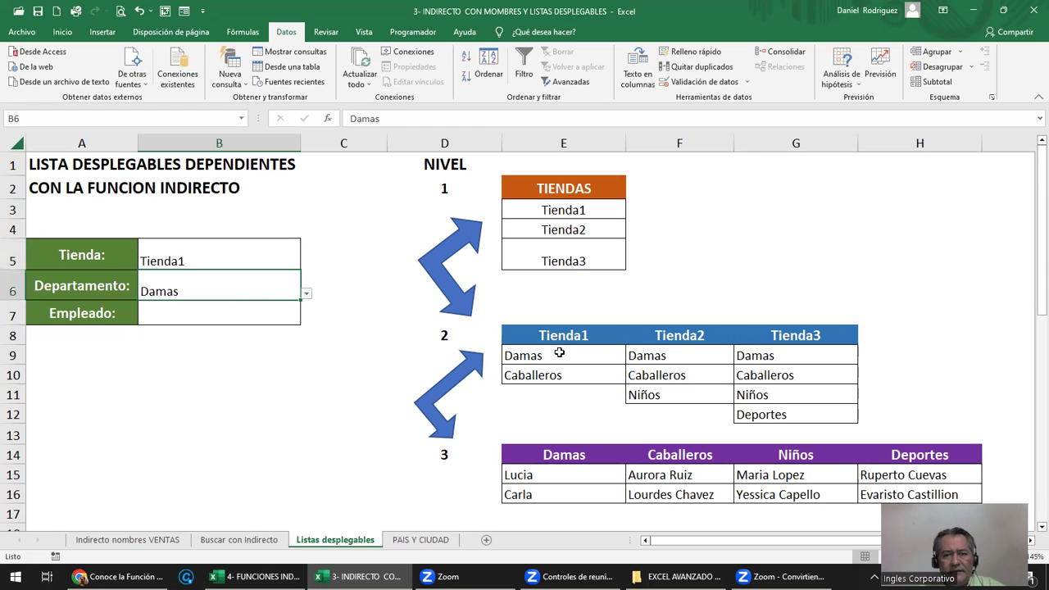
pyautogui.click(308, 293)
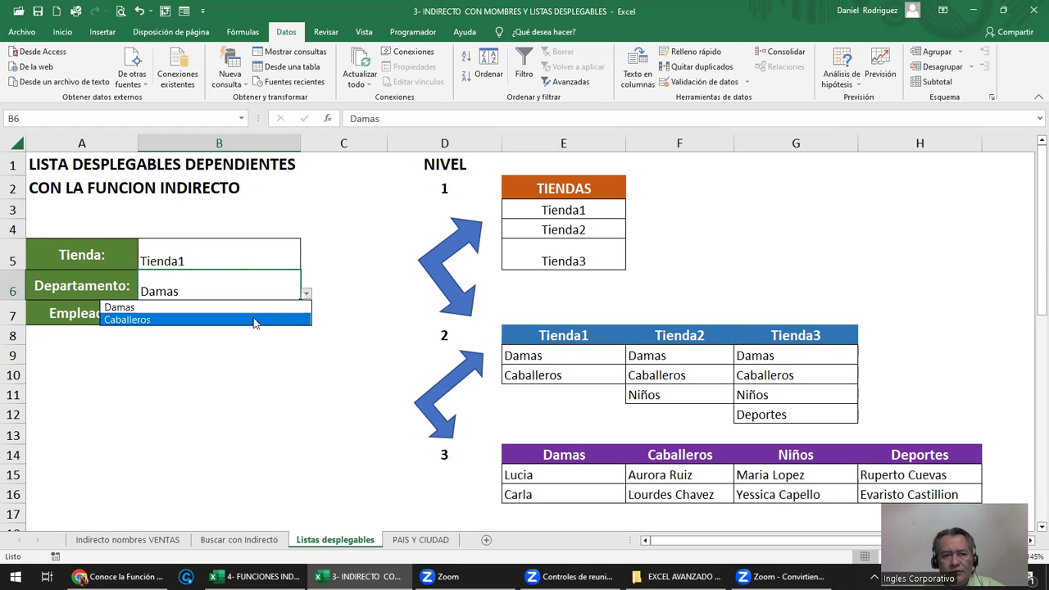
pyautogui.click(229, 255)
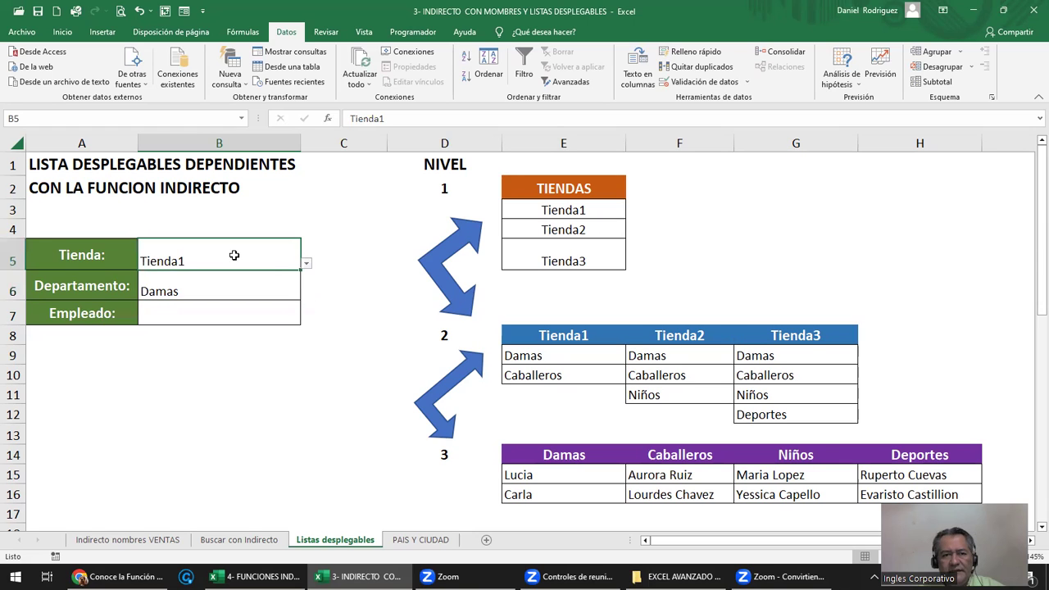
pyautogui.click(307, 264)
pyautogui.click(252, 303)
pyautogui.click(299, 291)
pyautogui.click(306, 294)
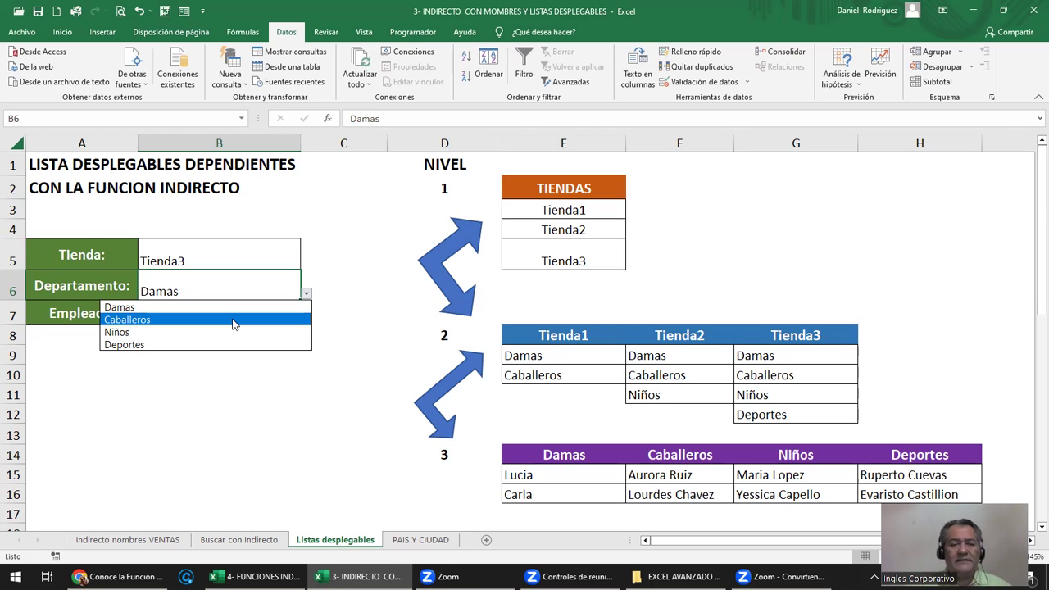
pyautogui.press('Escape')
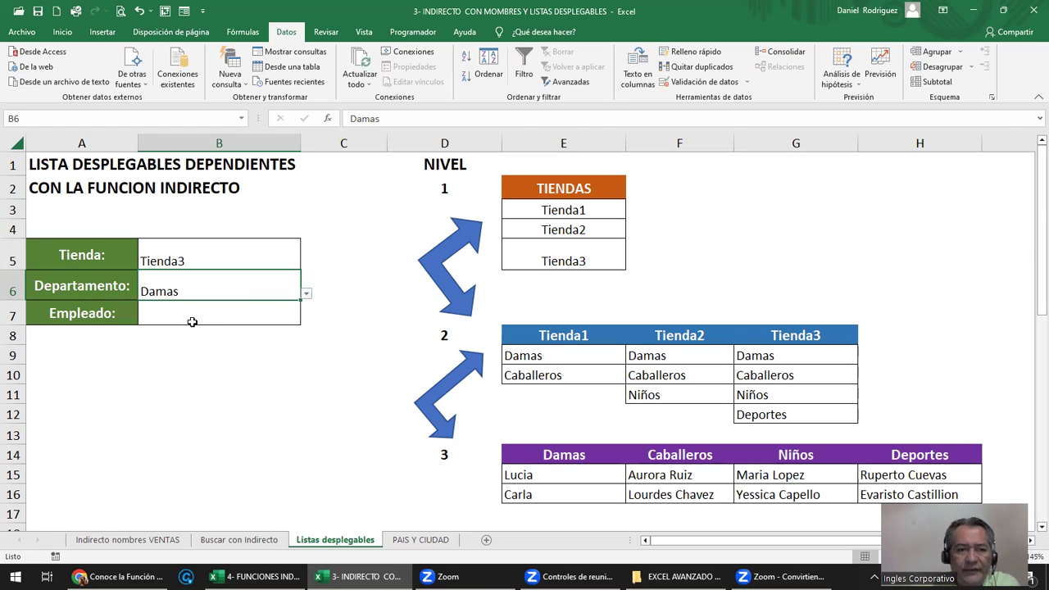
pyautogui.click(191, 320)
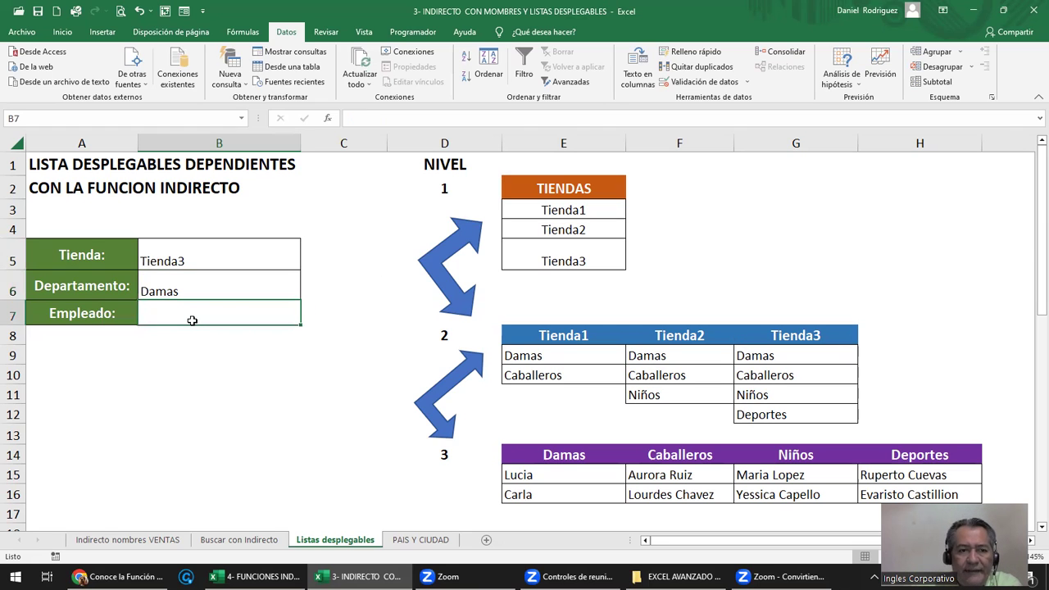
# Set the store back to Tienda1 and confirm the Damas range covers its two employees
pyautogui.click(209, 259)
pyautogui.click(306, 263)
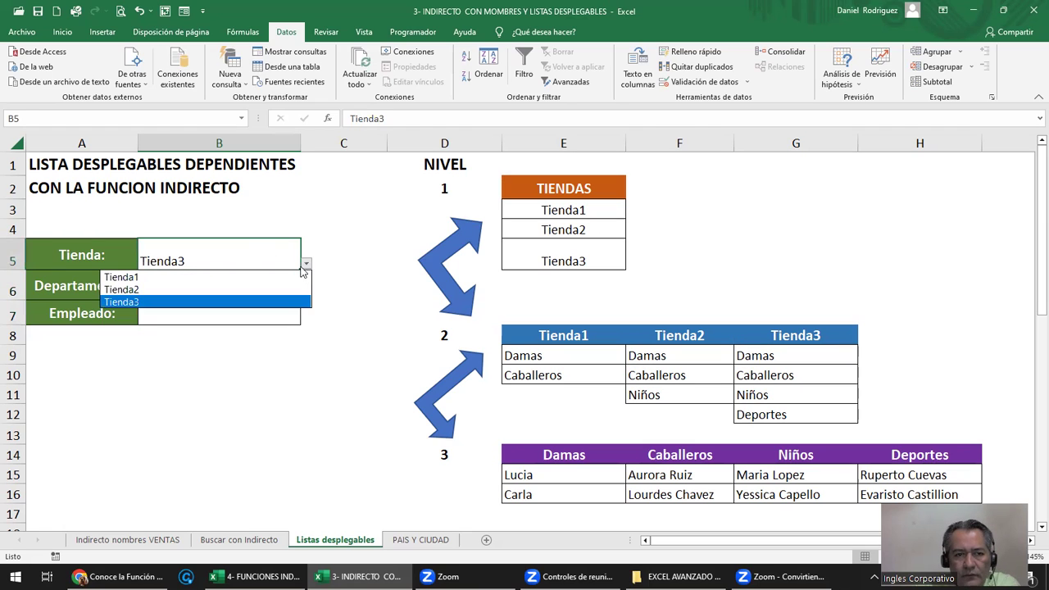
pyautogui.click(211, 279)
pyautogui.click(211, 293)
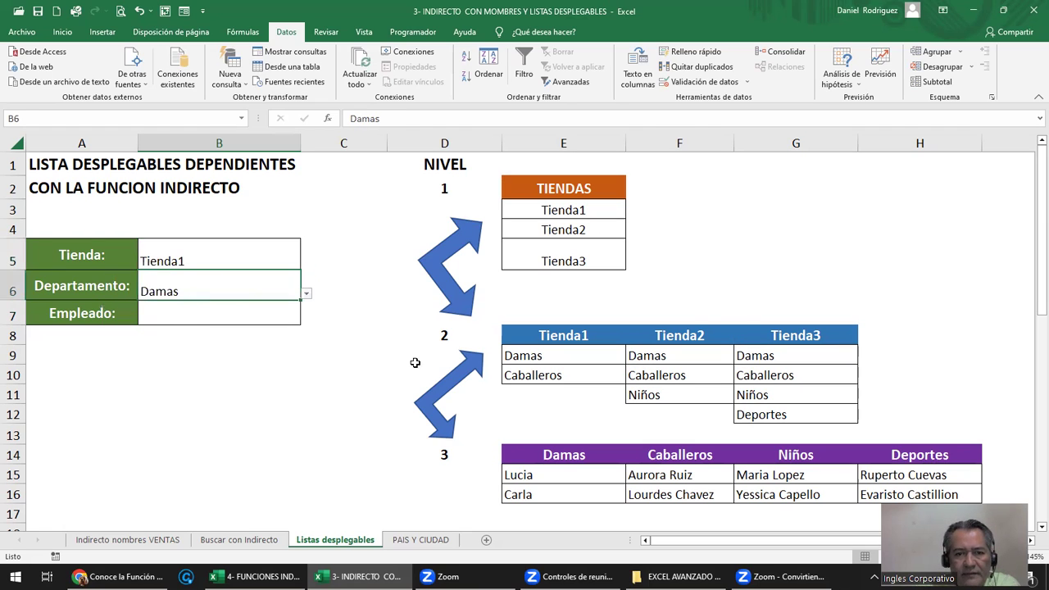
pyautogui.click(539, 339)
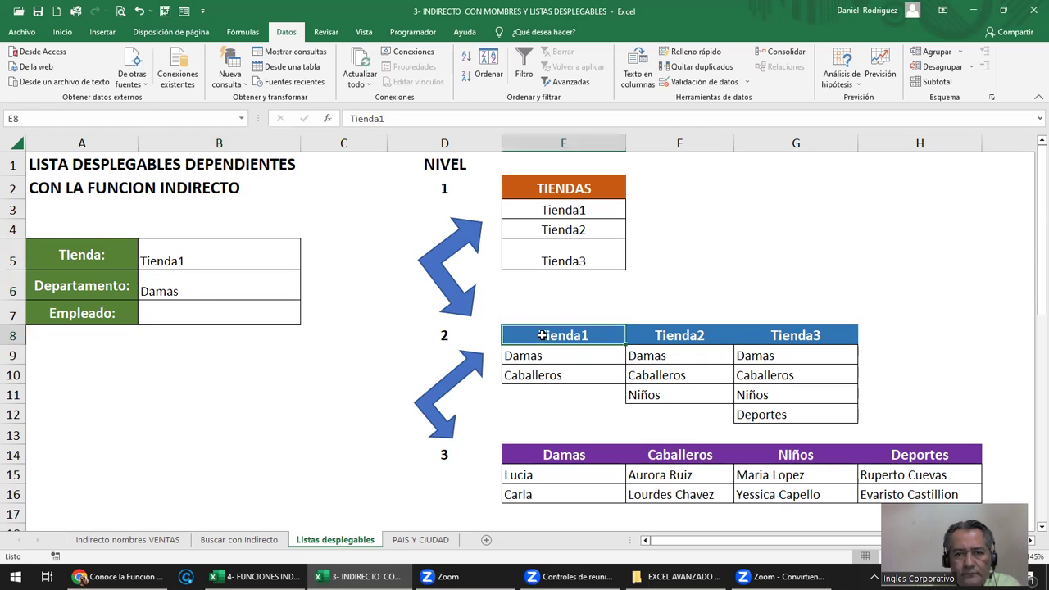
pyautogui.click(579, 206)
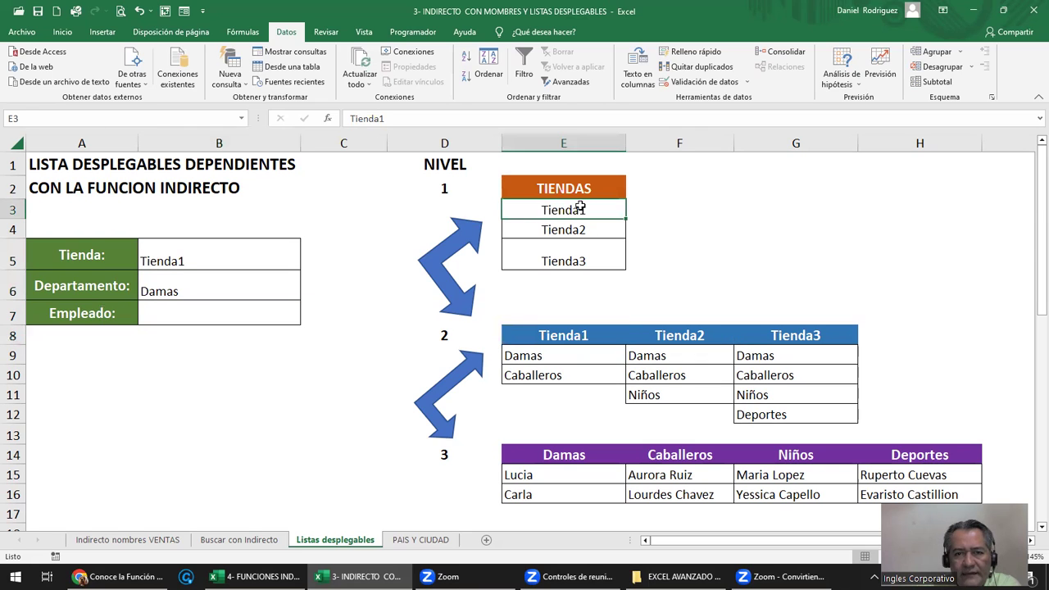
pyautogui.click(540, 355)
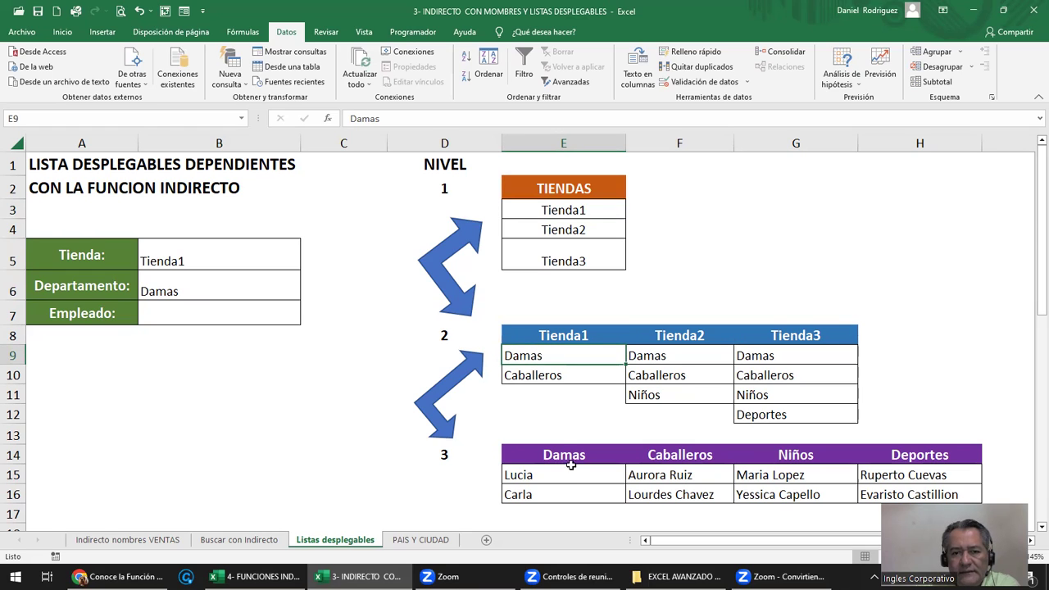
pyautogui.moveTo(562, 478); pyautogui.dragTo(562, 490)
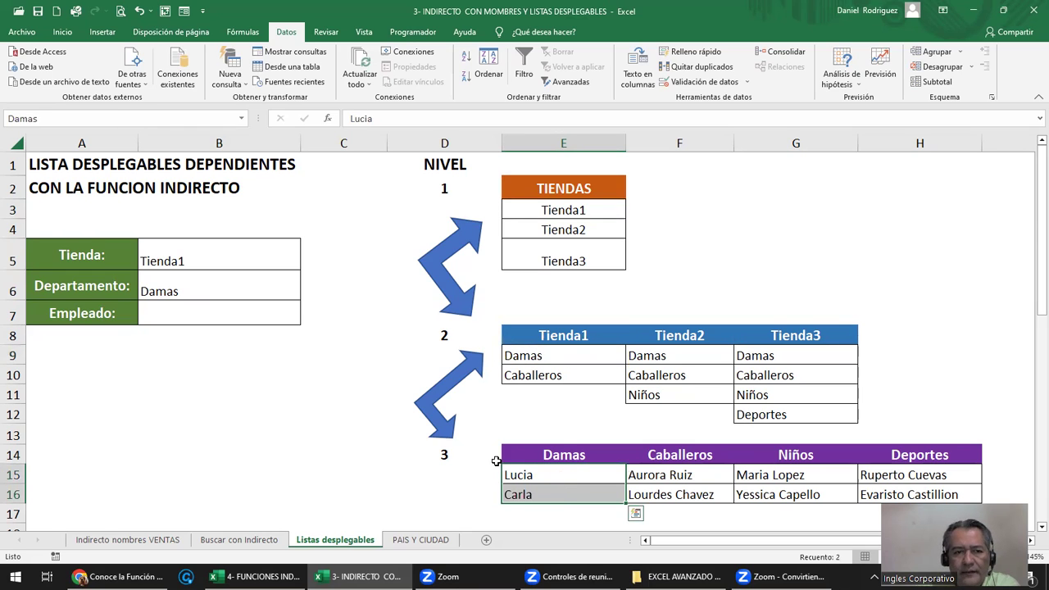
pyautogui.click(182, 311)
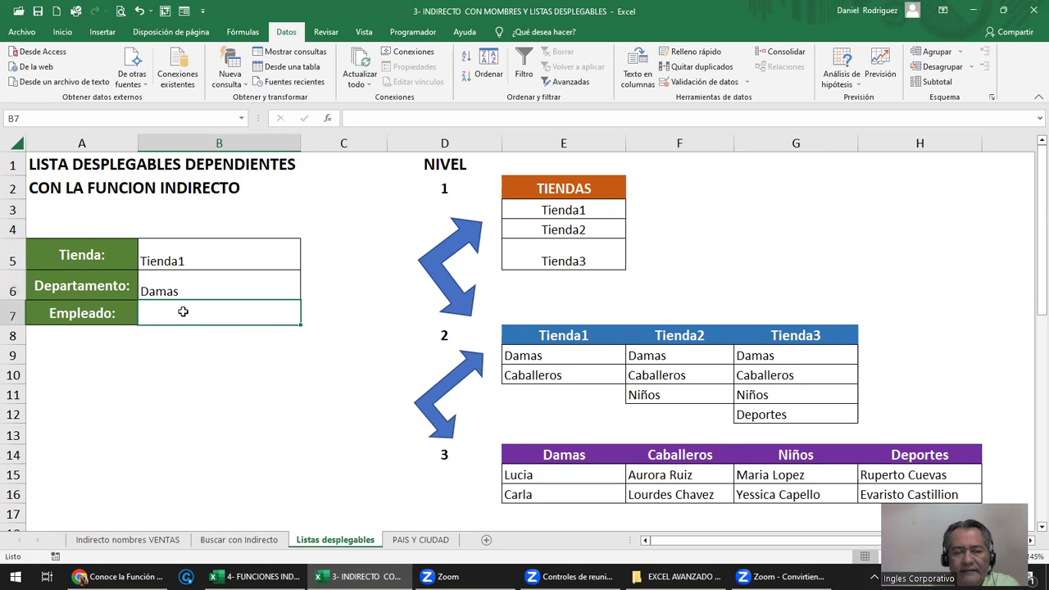
# Give B7 a list validation sourced from =INDIRECTO($B$6) so employees follow the department
pyautogui.click(701, 82)
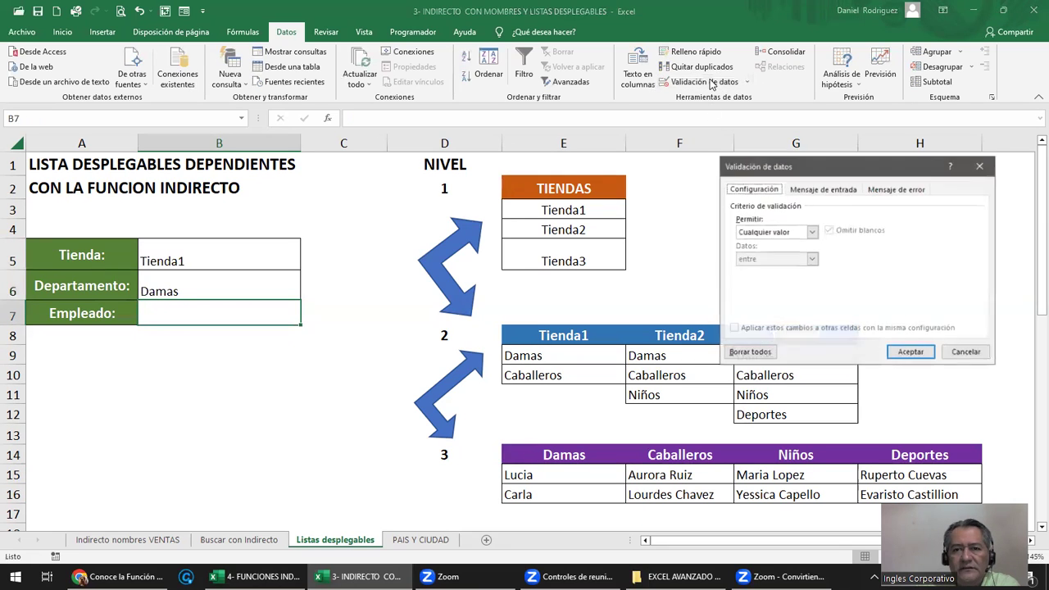
pyautogui.click(811, 231)
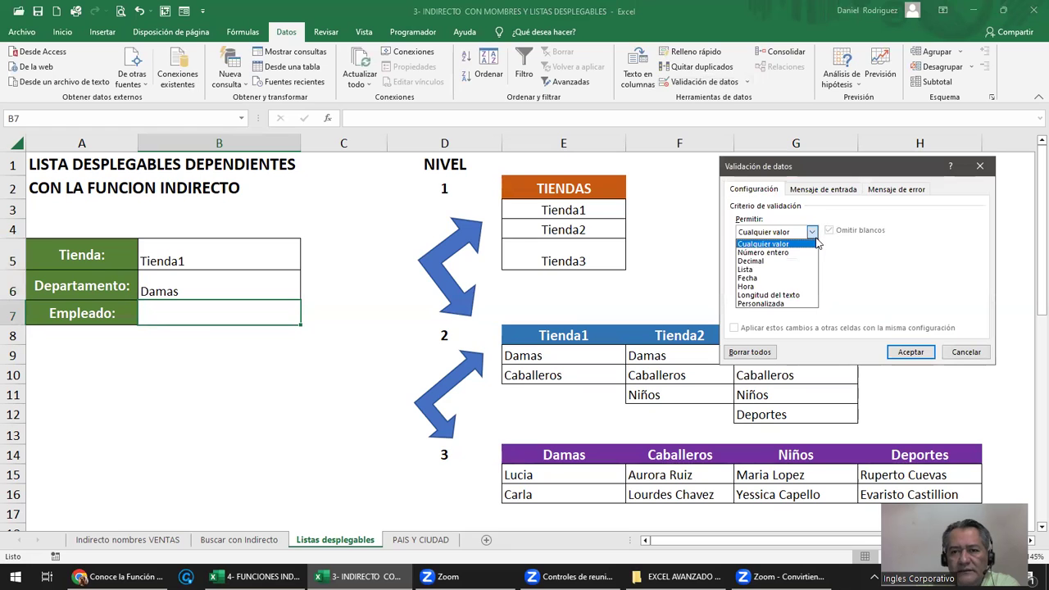
pyautogui.click(777, 277)
pyautogui.click(754, 285)
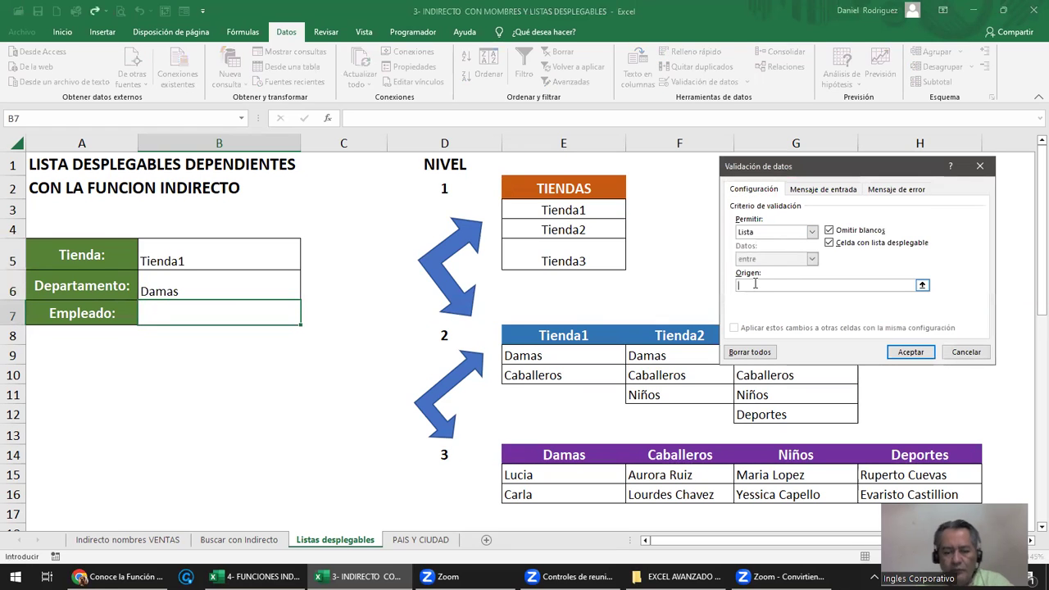
pyautogui.write('=INDIRECTO')
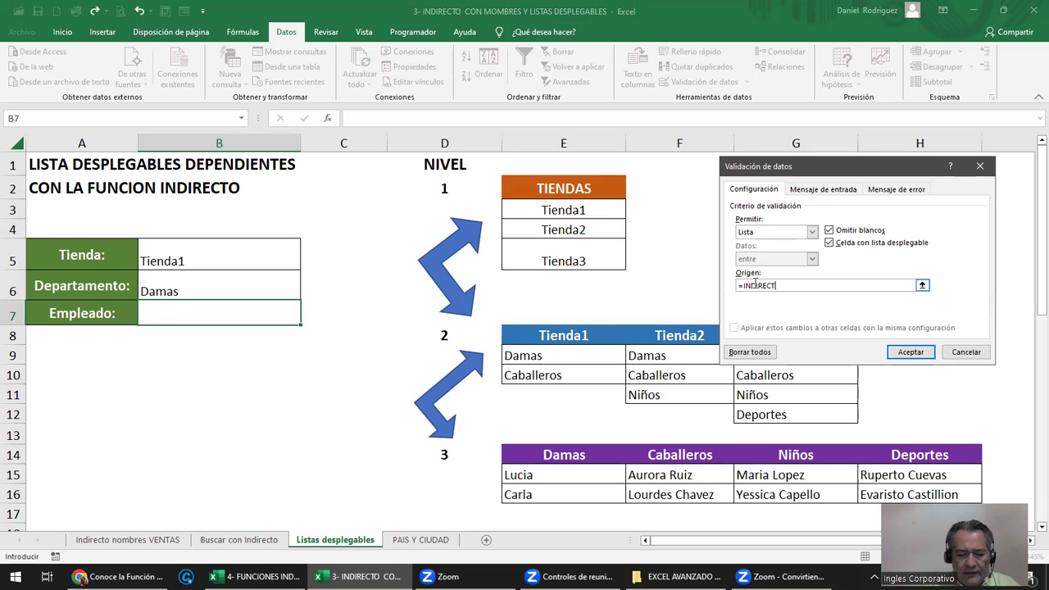
pyautogui.write('(')
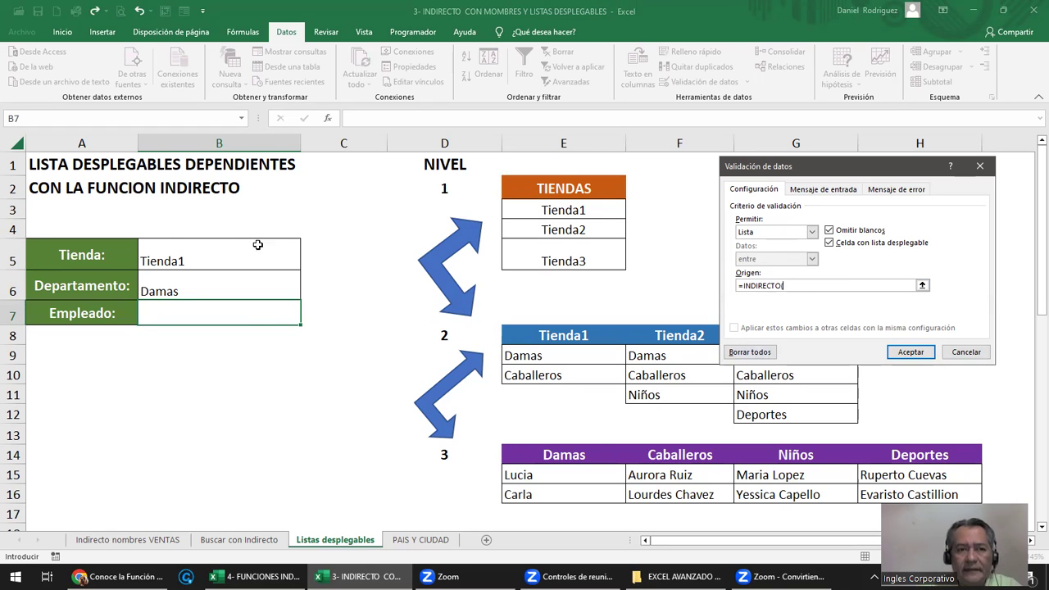
pyautogui.click(192, 292)
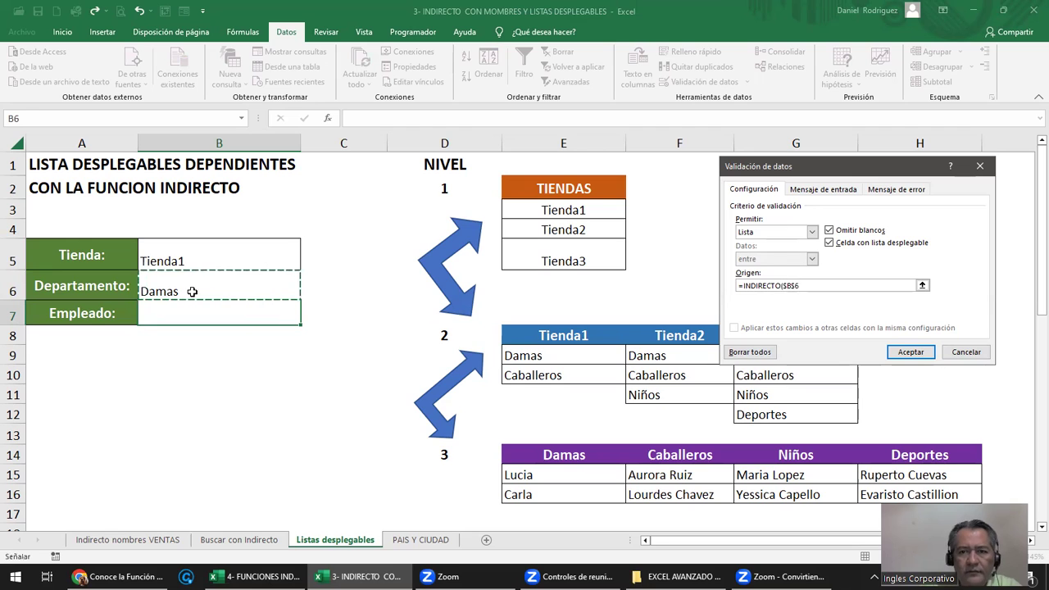
pyautogui.write(')')
pyautogui.press('Return')
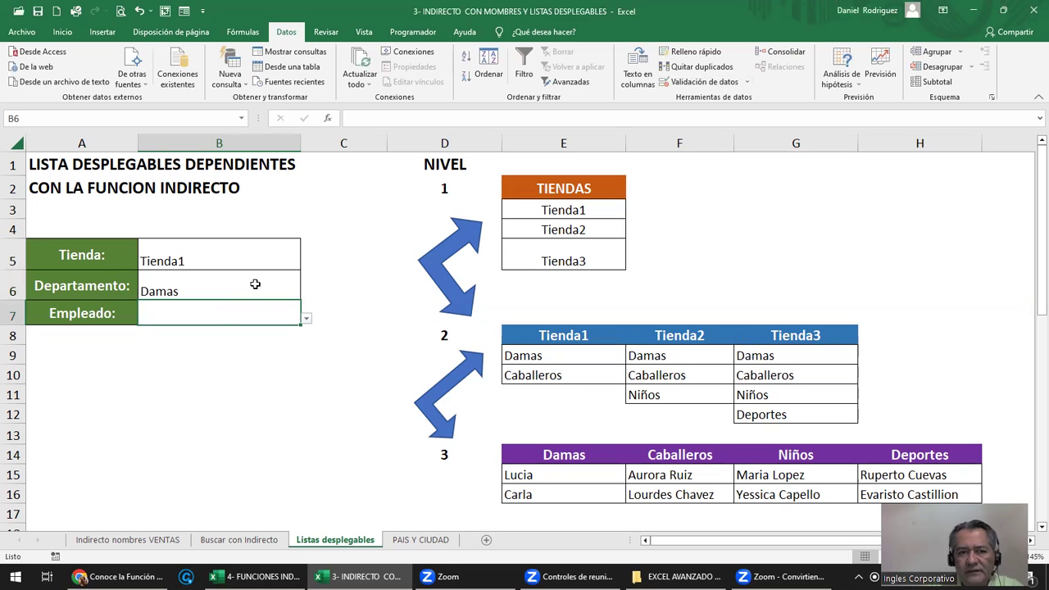
# Pick the first Damas employee in B7, then select the Damas range from the Name Box
pyautogui.click(306, 320)
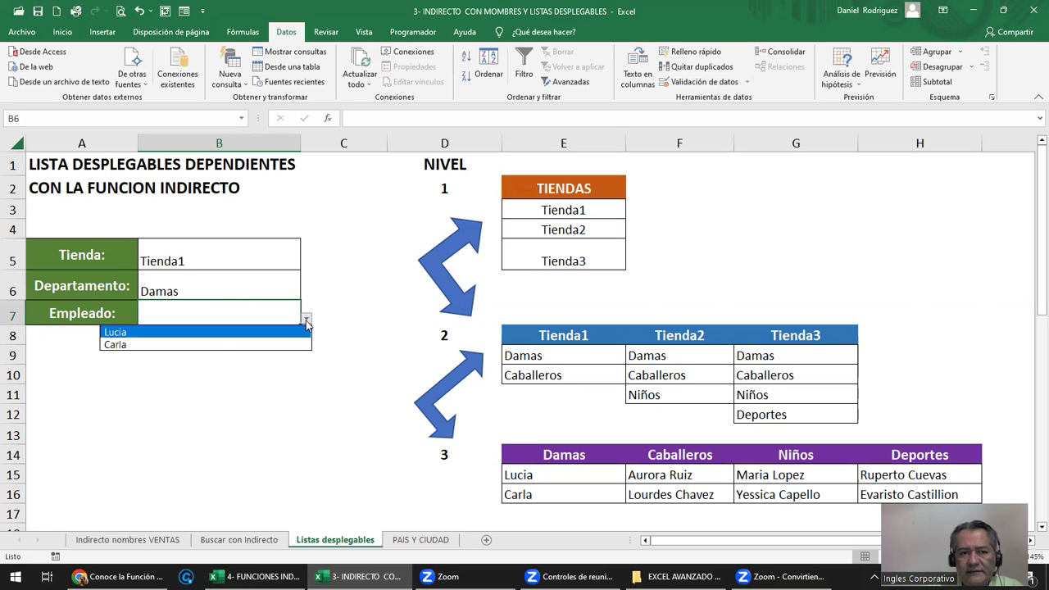
pyautogui.click(148, 334)
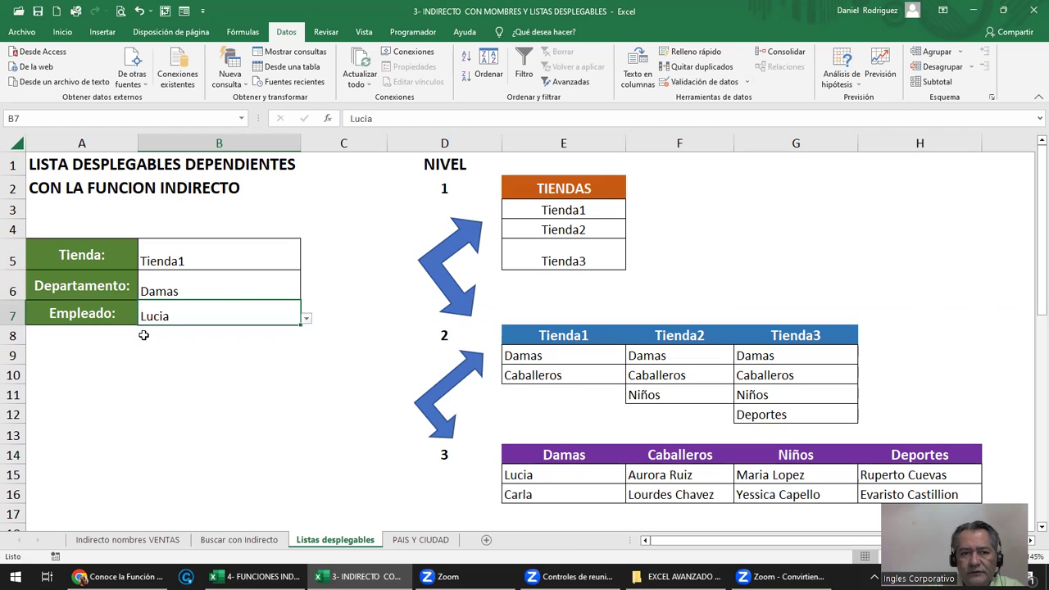
pyautogui.click(242, 119)
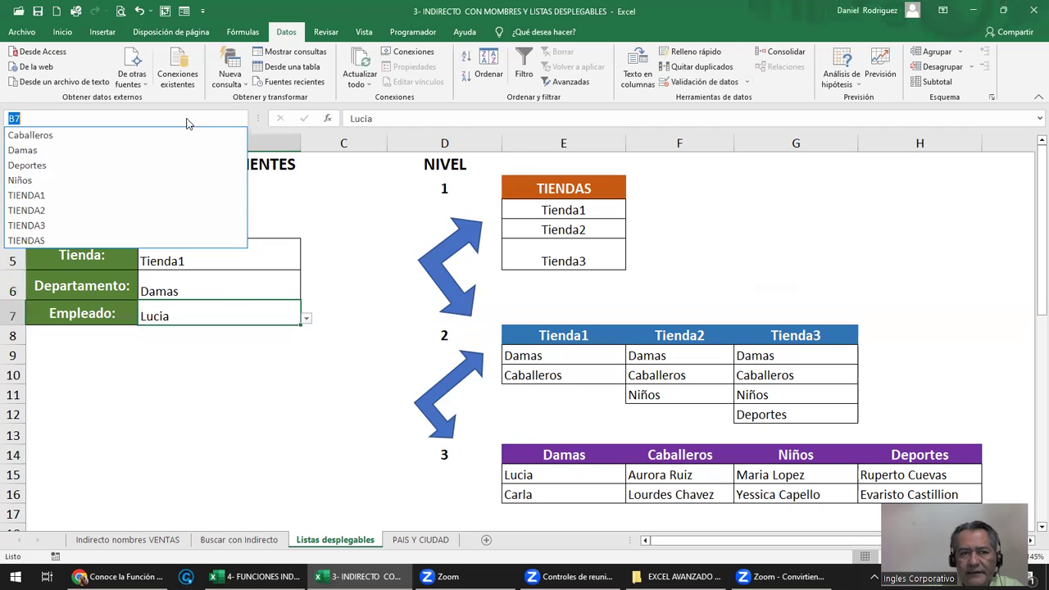
pyautogui.click(23, 150)
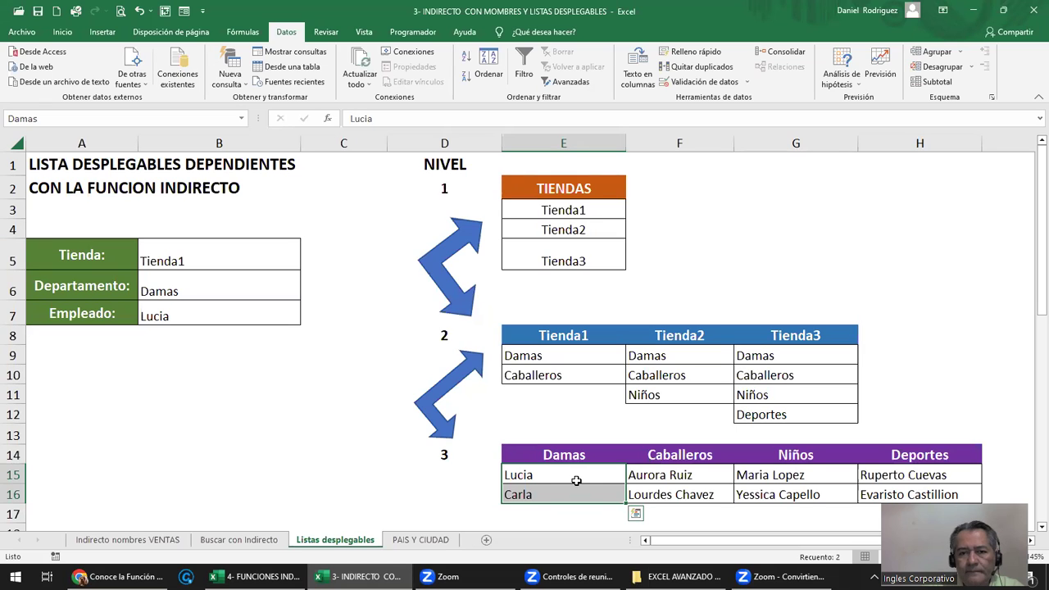
# Clear and retype the E14 header 'Damas', confirming the Damas name still exists
pyautogui.click(584, 455)
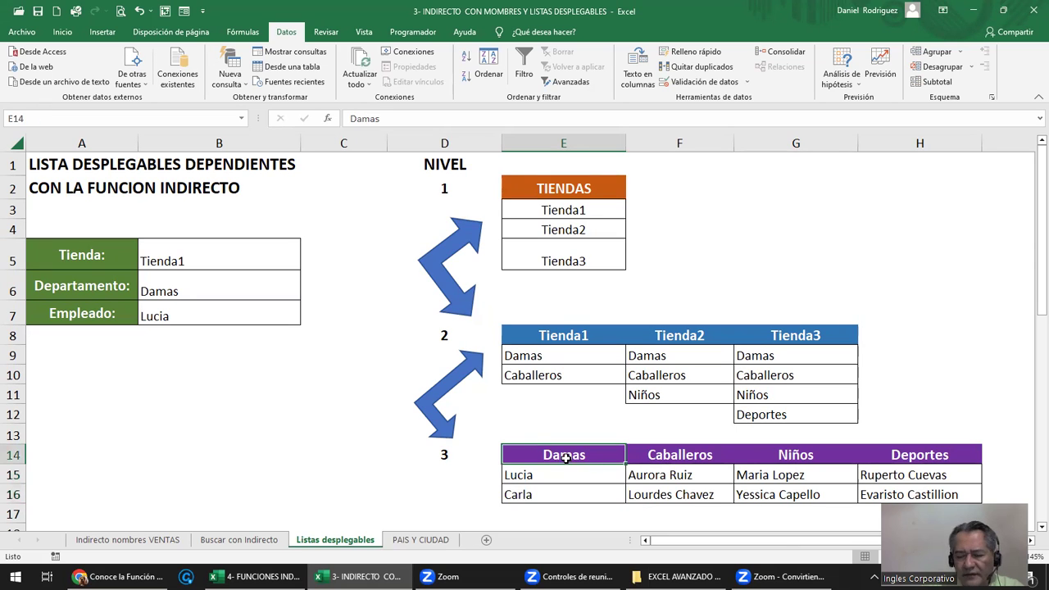
pyautogui.press('Delete')
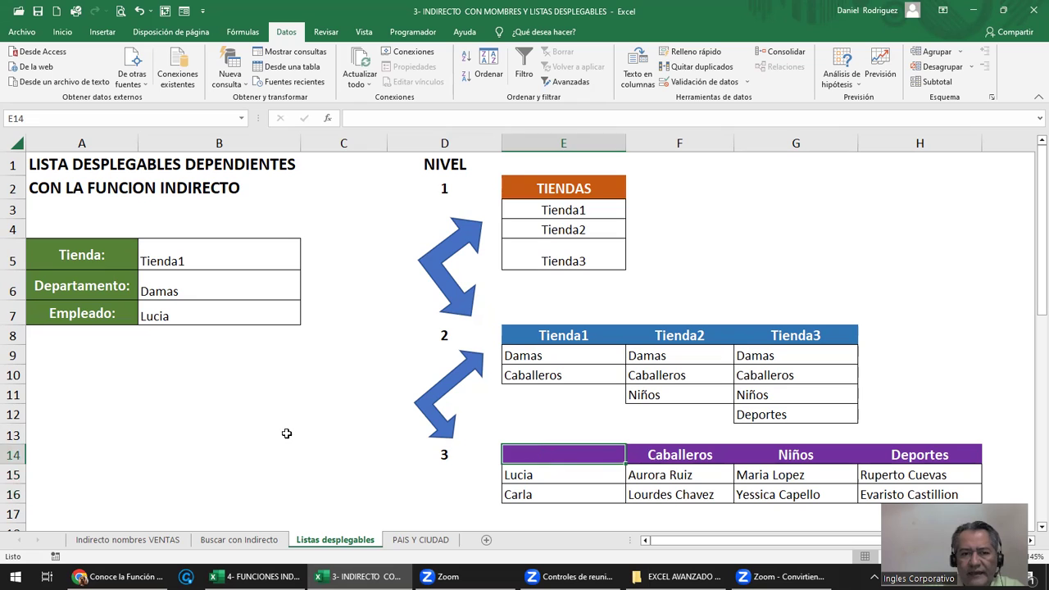
pyautogui.click(284, 432)
pyautogui.click(242, 119)
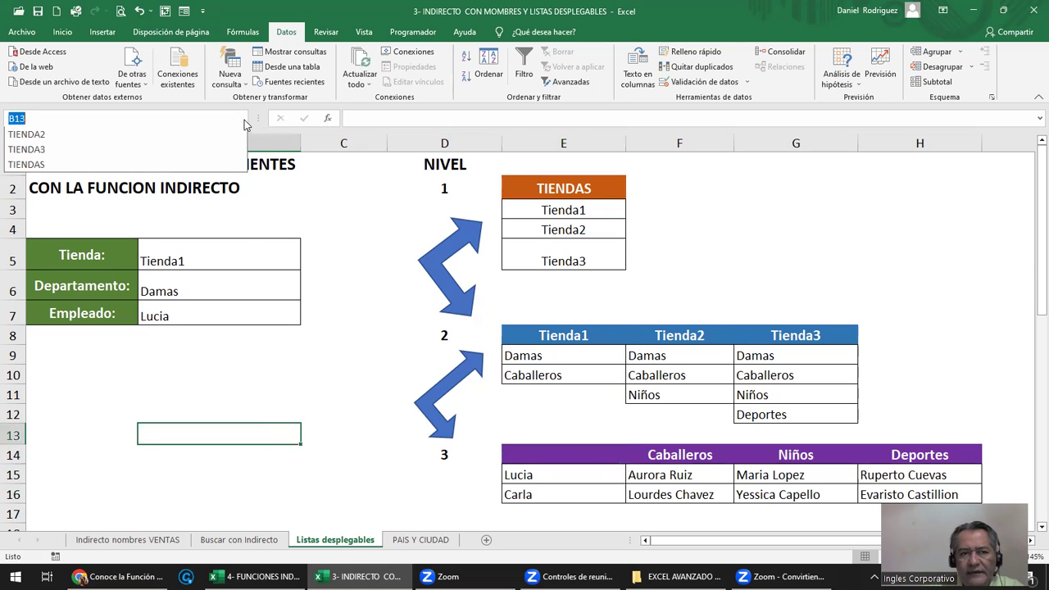
pyautogui.click(26, 150)
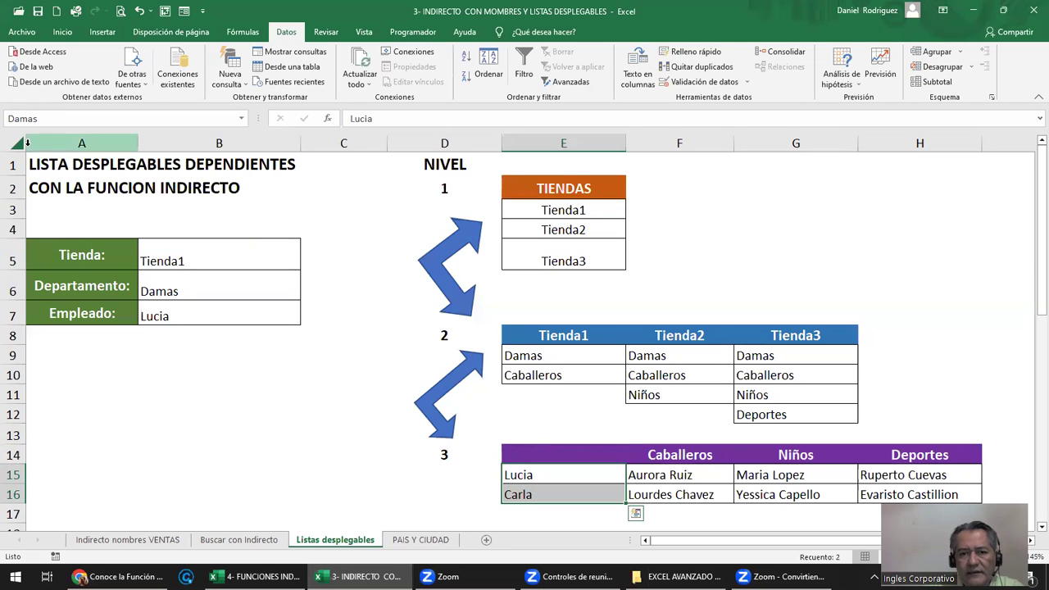
pyautogui.click(552, 458)
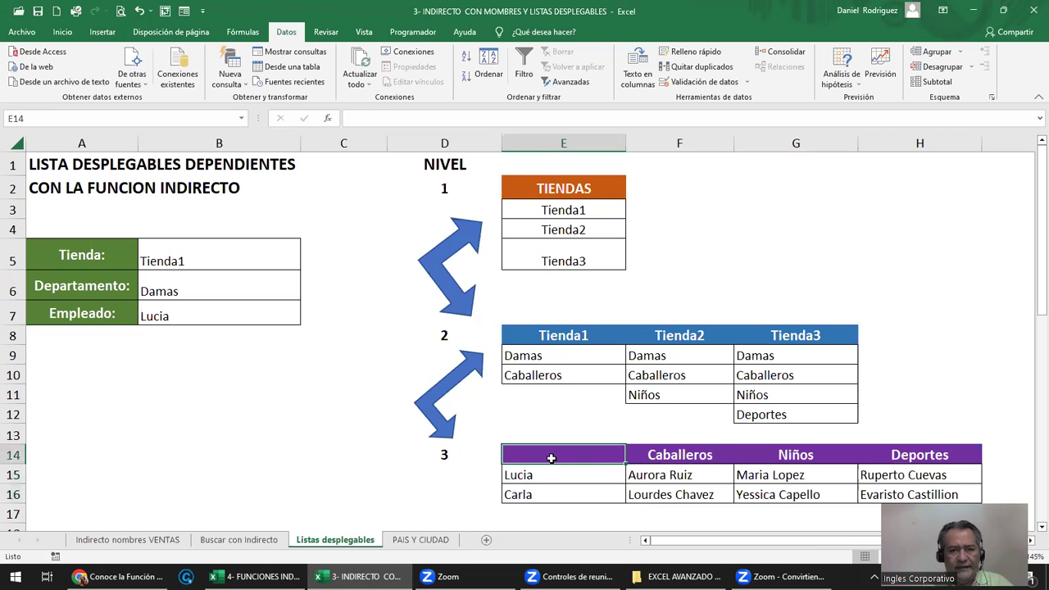
pyautogui.write('Damas')
pyautogui.hotkey('ctrl', 'Return')
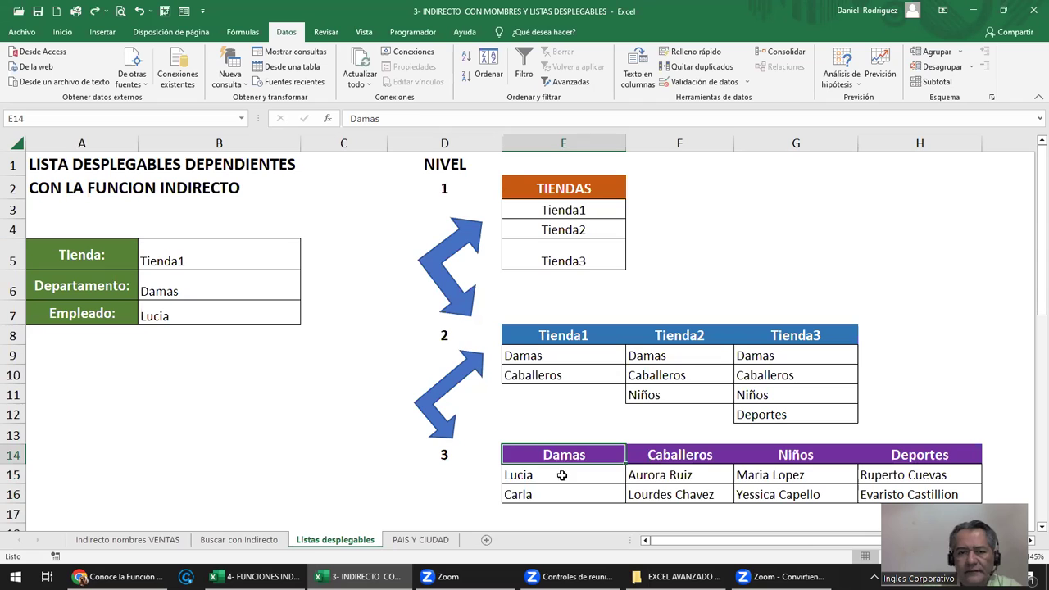
# Rename the first Damas employee in E15 to a new name
pyautogui.click(536, 476)
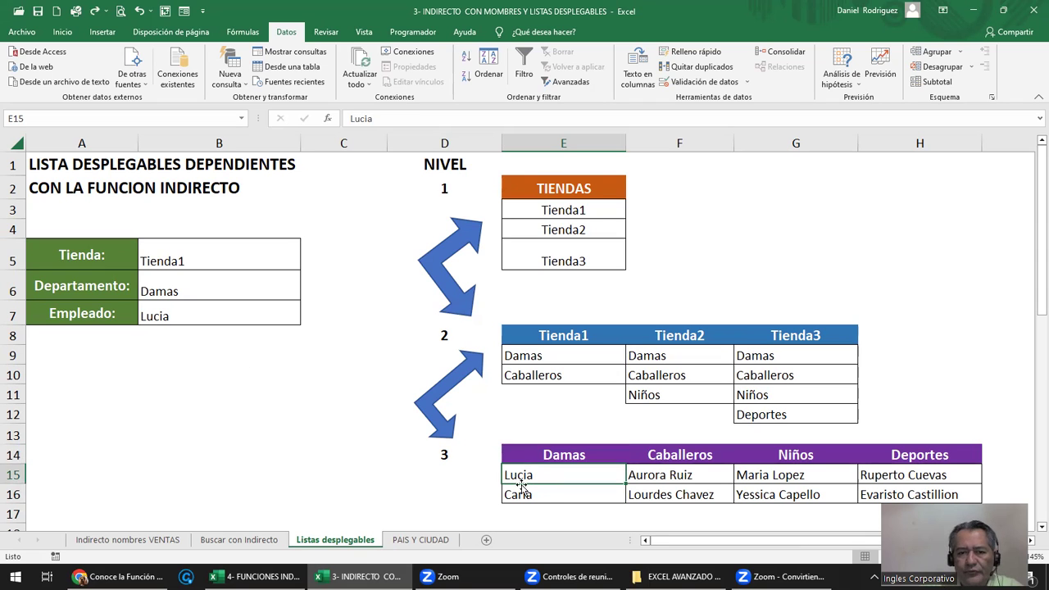
pyautogui.click(549, 495)
pyautogui.press('Up')
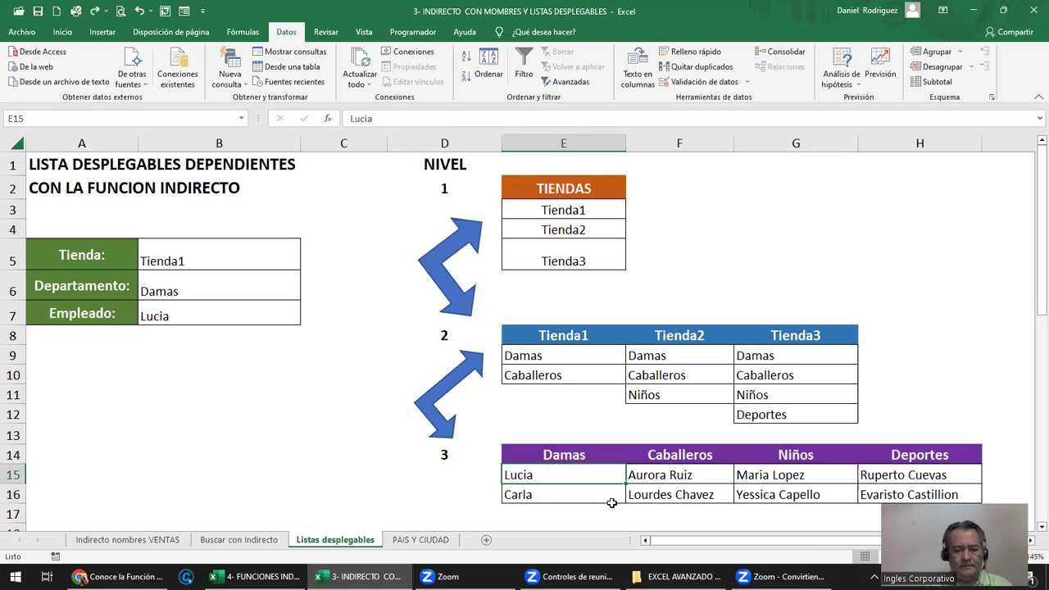
pyautogui.write('GLORIA')
pyautogui.press('Return')
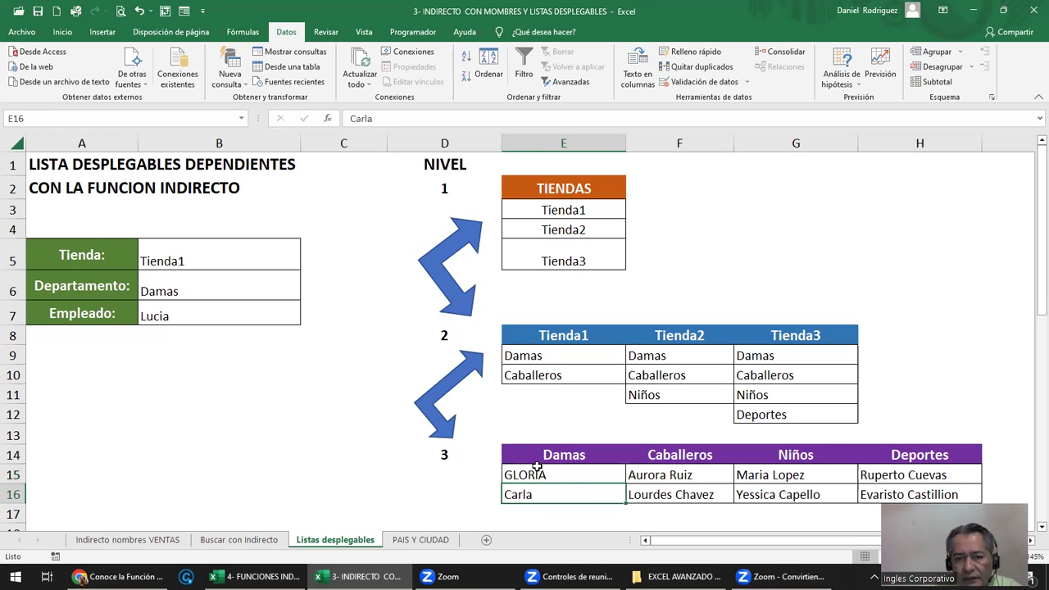
pyautogui.moveTo(536, 474); pyautogui.dragTo(908, 494)
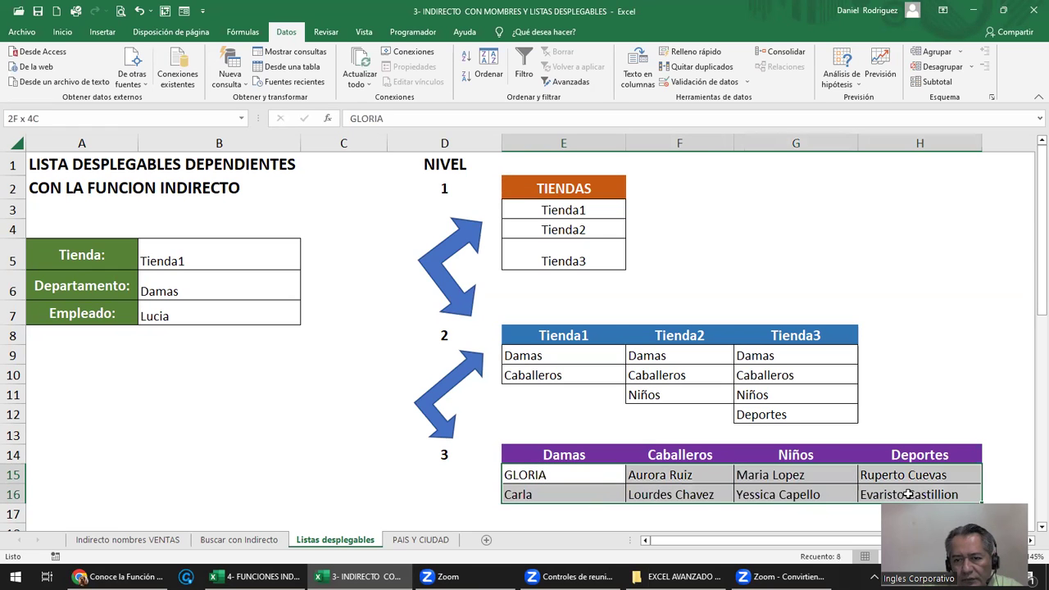
pyautogui.click(588, 482)
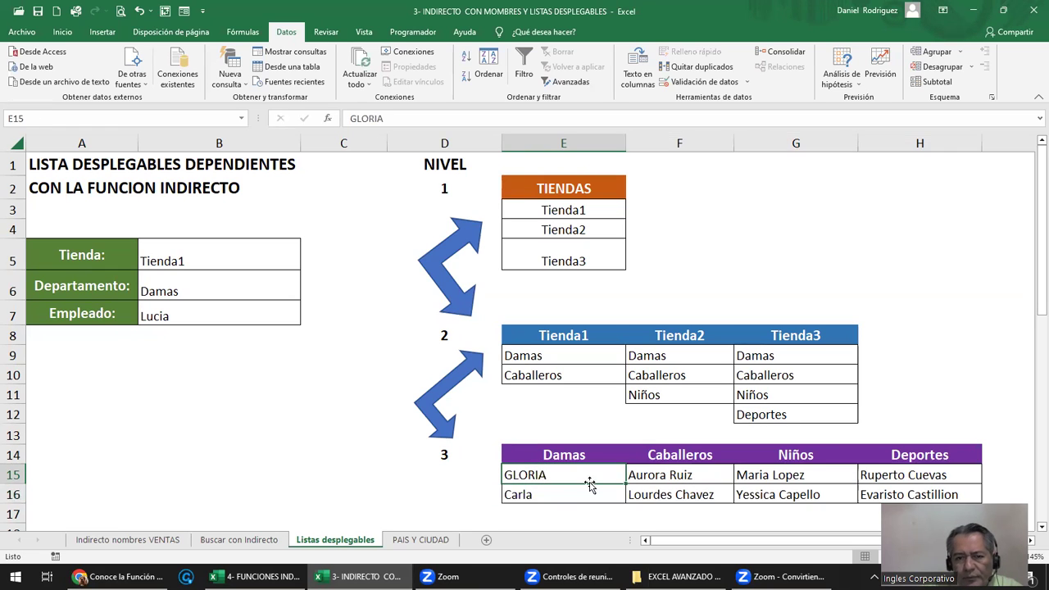
# Pick the renamed Damas employee from B7's dropdown and recheck E15
pyautogui.click(262, 316)
pyautogui.click(305, 318)
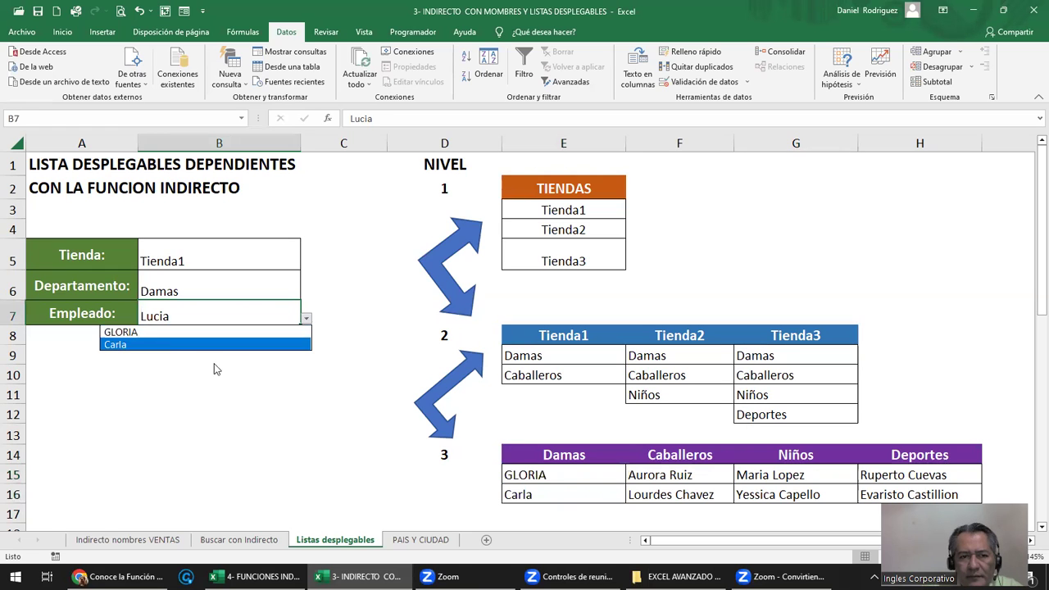
pyautogui.click(160, 336)
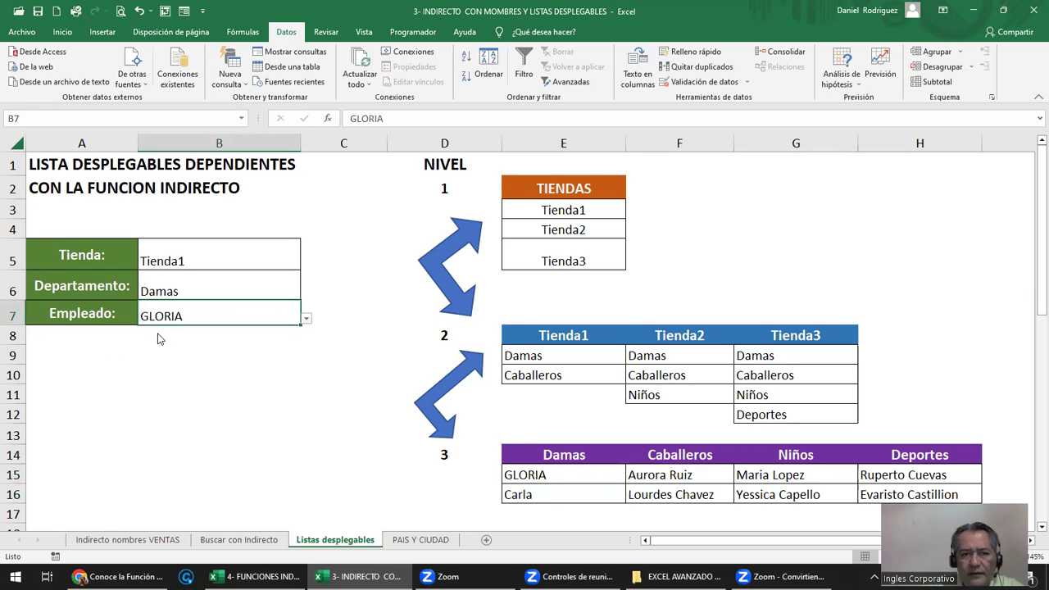
pyautogui.click(543, 512)
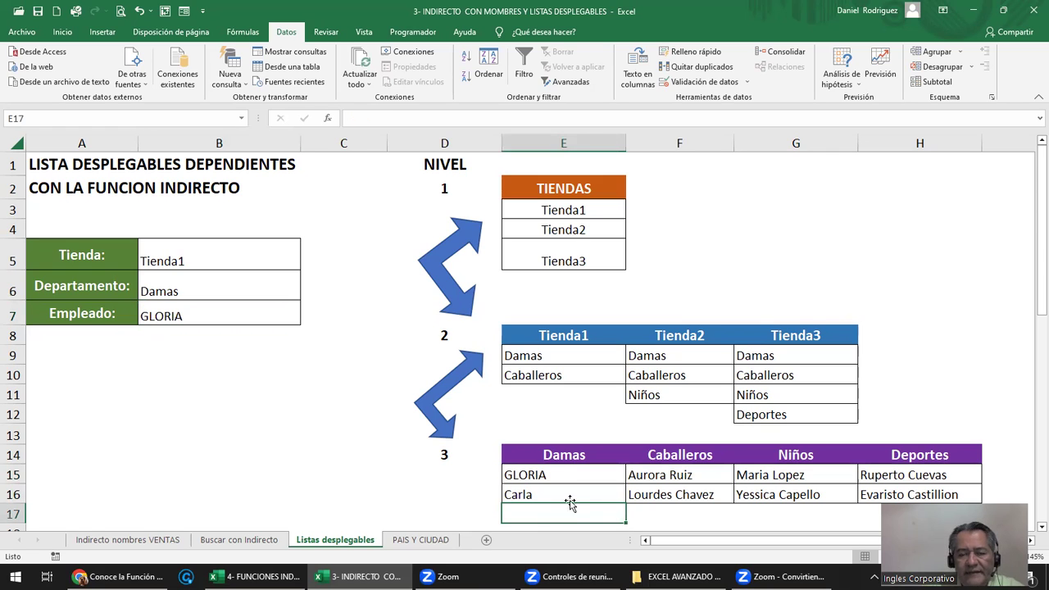
pyautogui.click(544, 475)
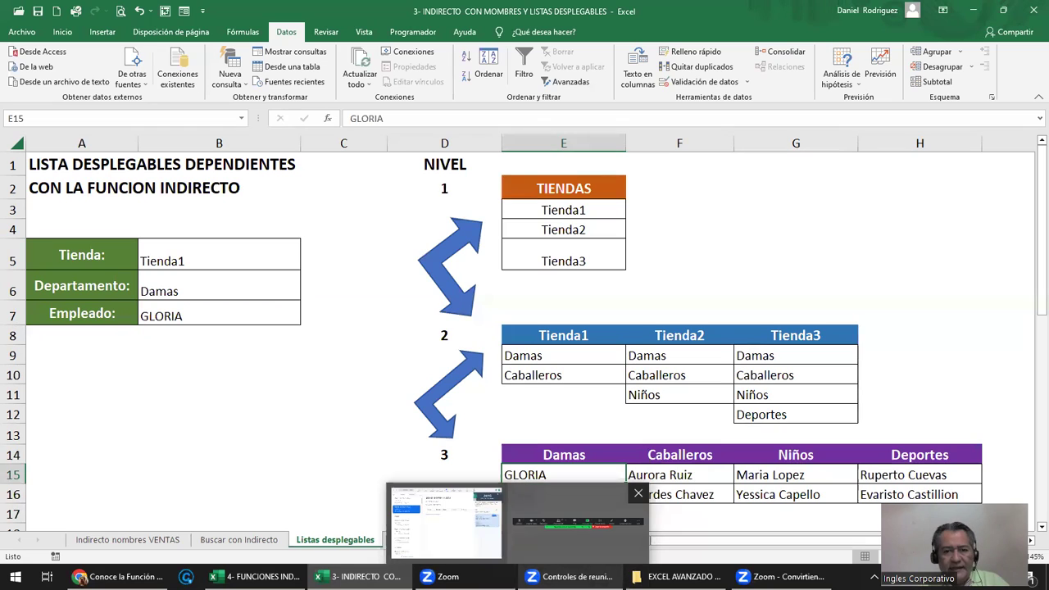
pyautogui.click(314, 493)
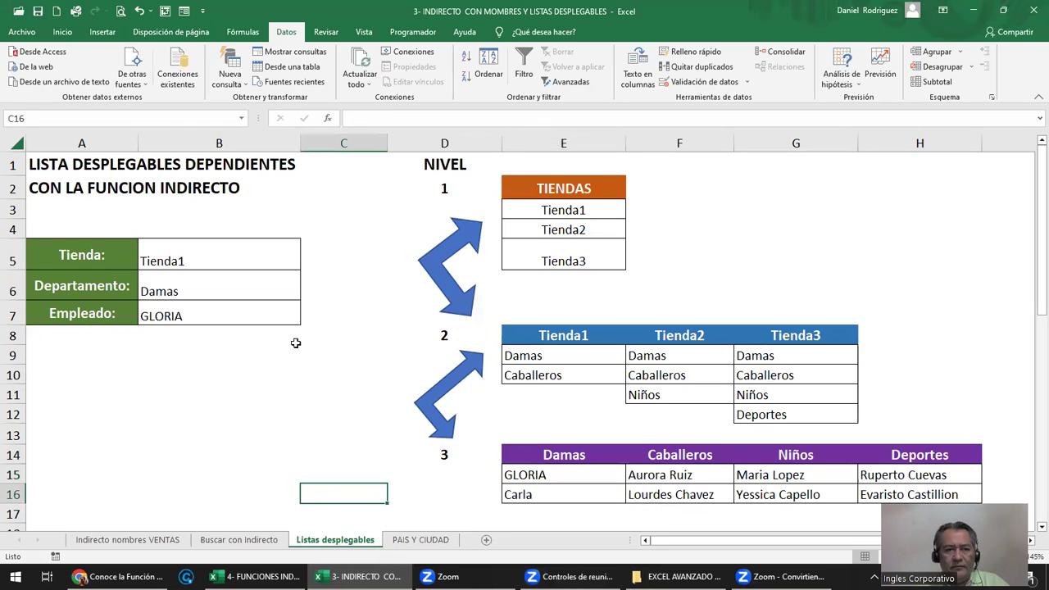
# Set the form to Tienda2, department Niños, and the second Niños employee
pyautogui.click(240, 281)
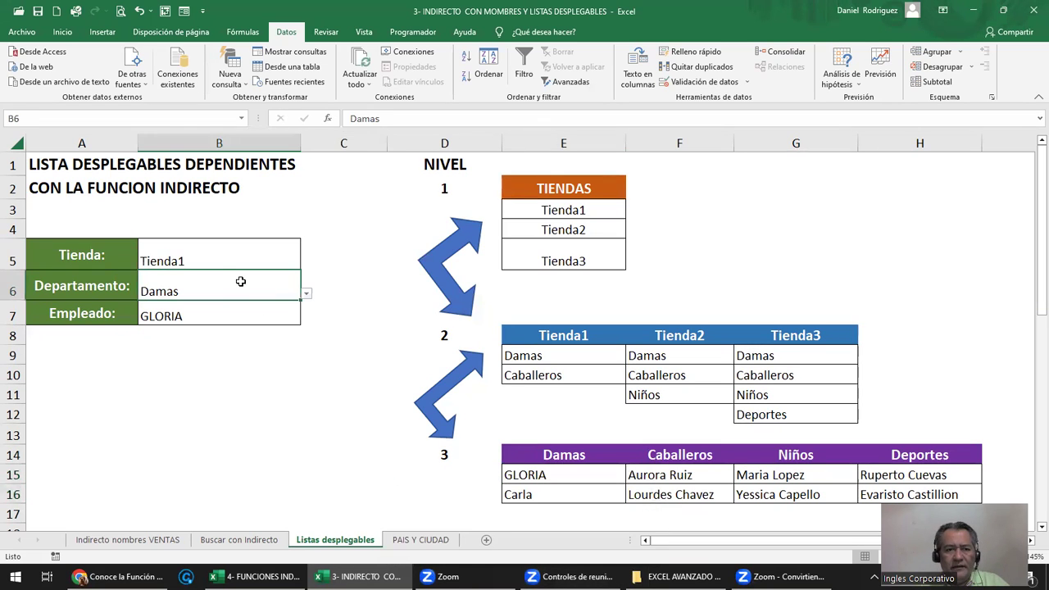
pyautogui.click(306, 296)
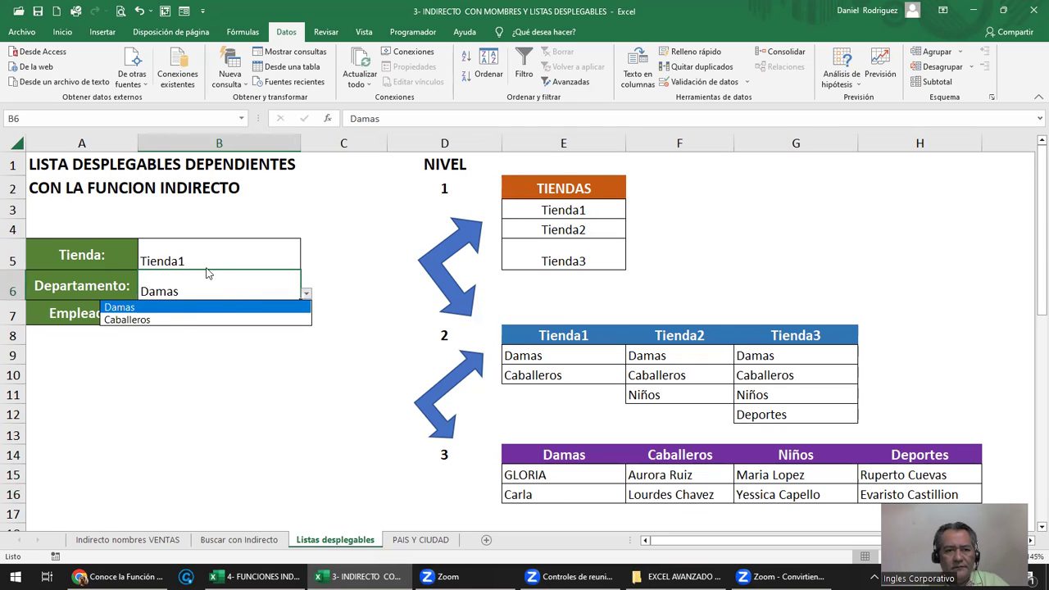
pyautogui.click(234, 259)
pyautogui.click(280, 259)
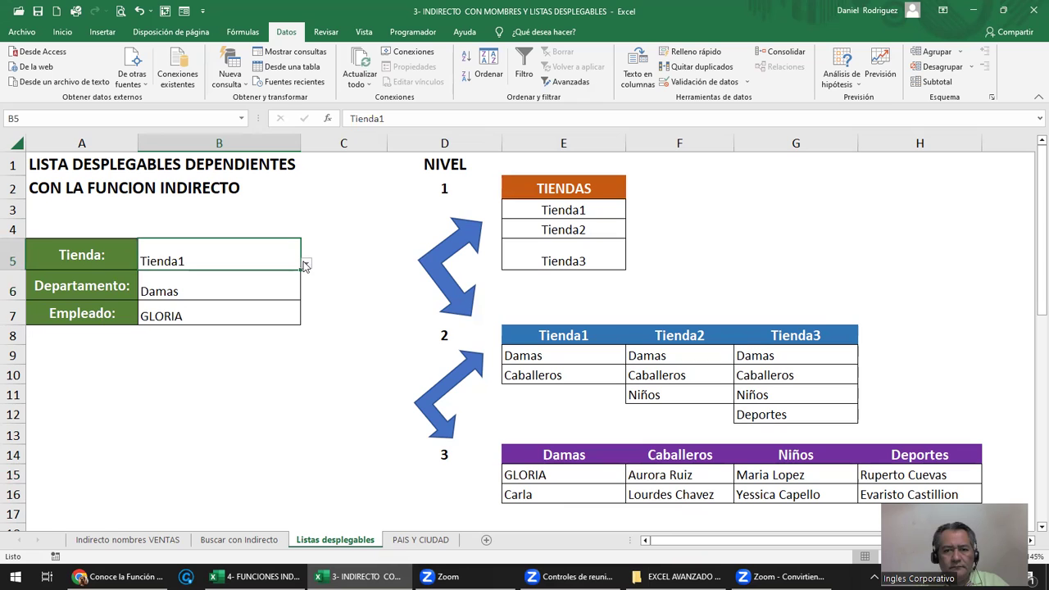
pyautogui.click(305, 265)
pyautogui.click(213, 291)
pyautogui.click(194, 295)
pyautogui.click(307, 295)
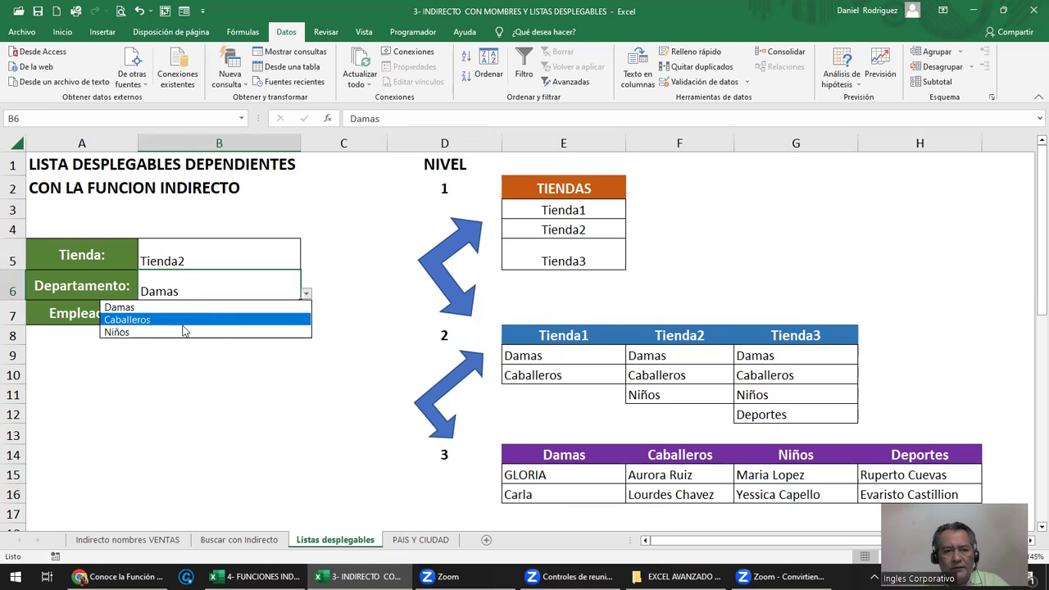
pyautogui.click(183, 332)
pyautogui.click(285, 315)
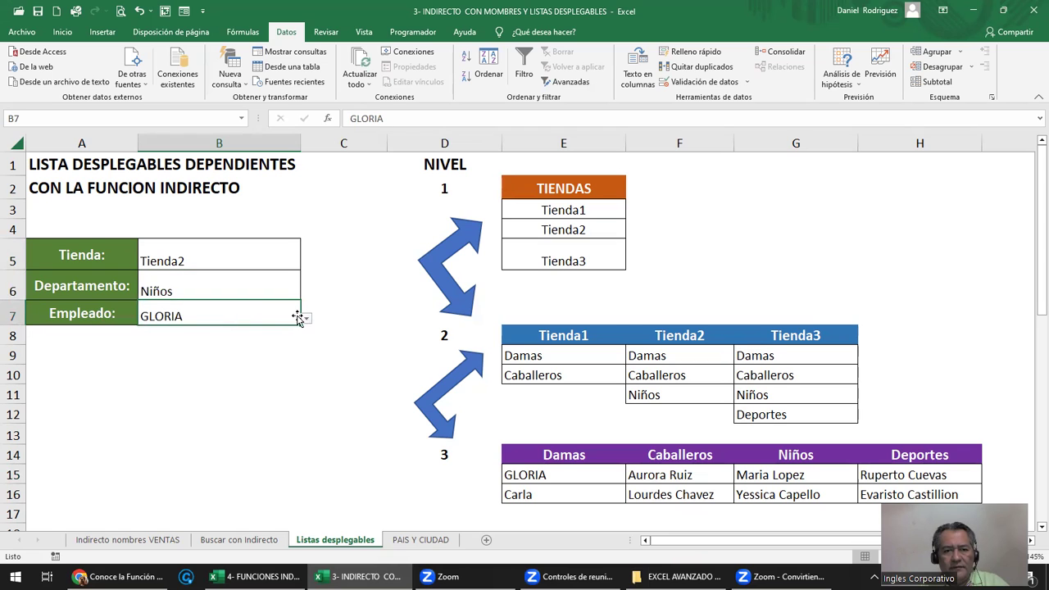
pyautogui.click(305, 318)
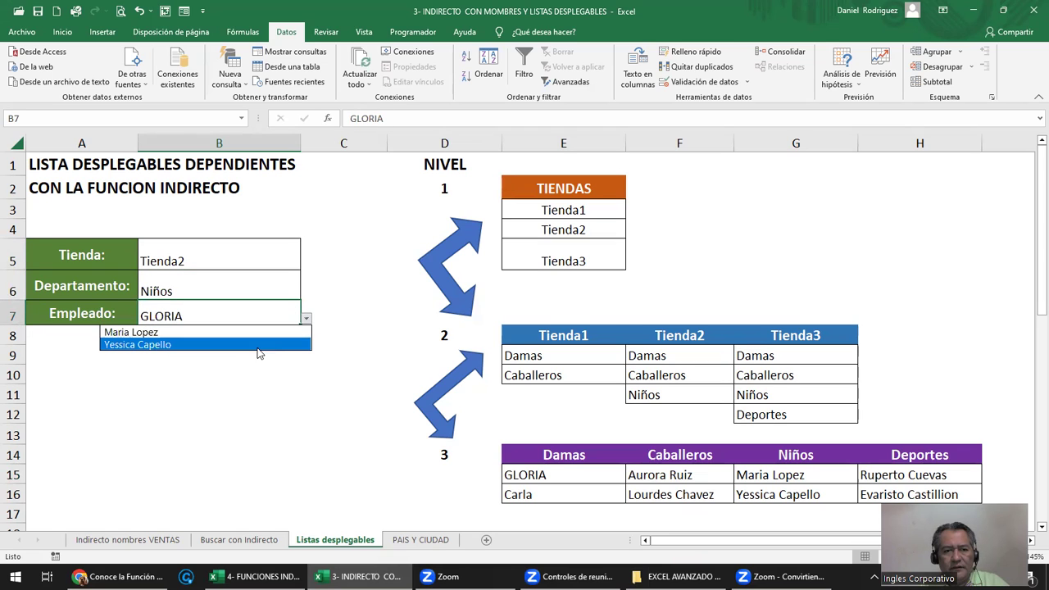
pyautogui.click(211, 344)
pyautogui.click(773, 510)
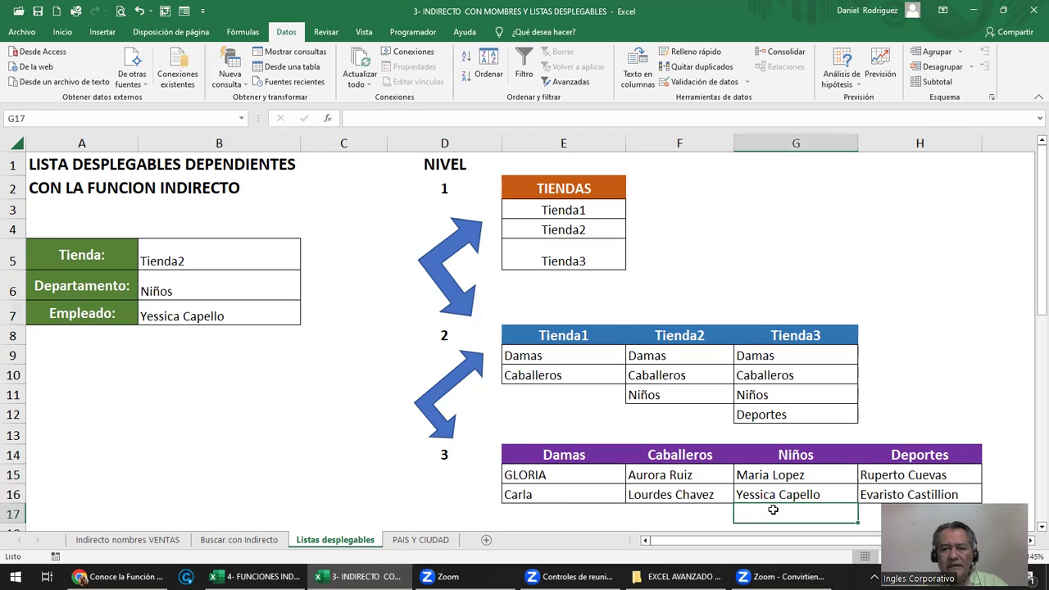
# Enter a third Niños employee name in G17
pyautogui.scroll(-2, 758, 504)
pyautogui.scroll(1, 755, 500)
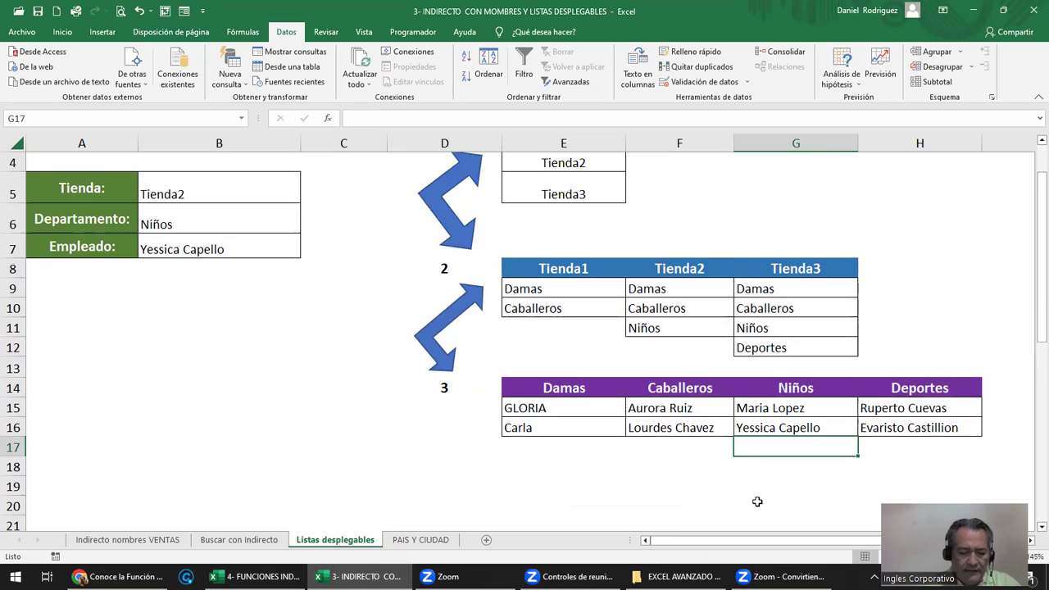
pyautogui.write('JUANA')
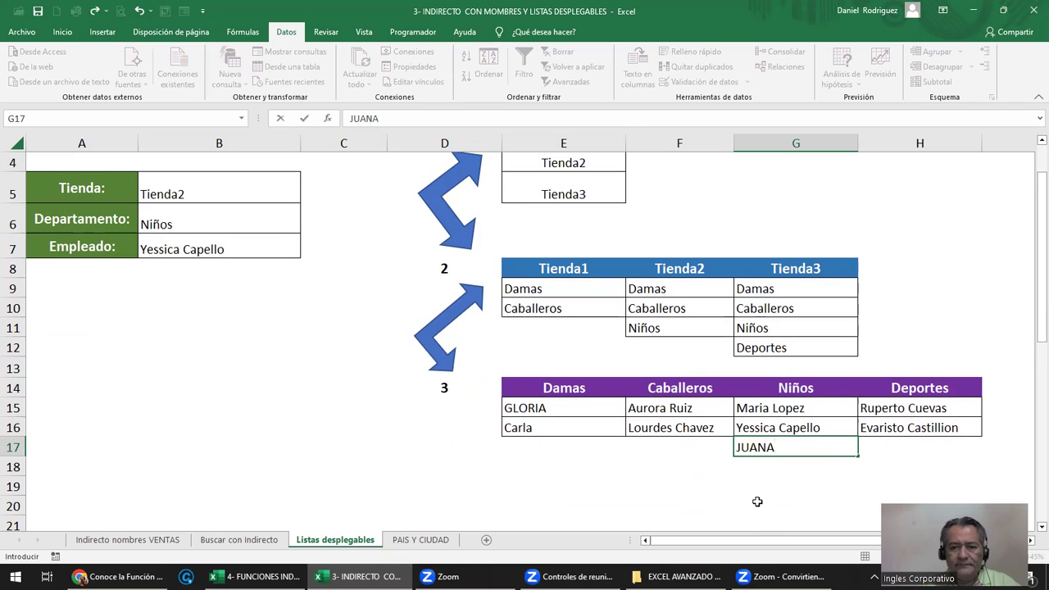
pyautogui.press('Return')
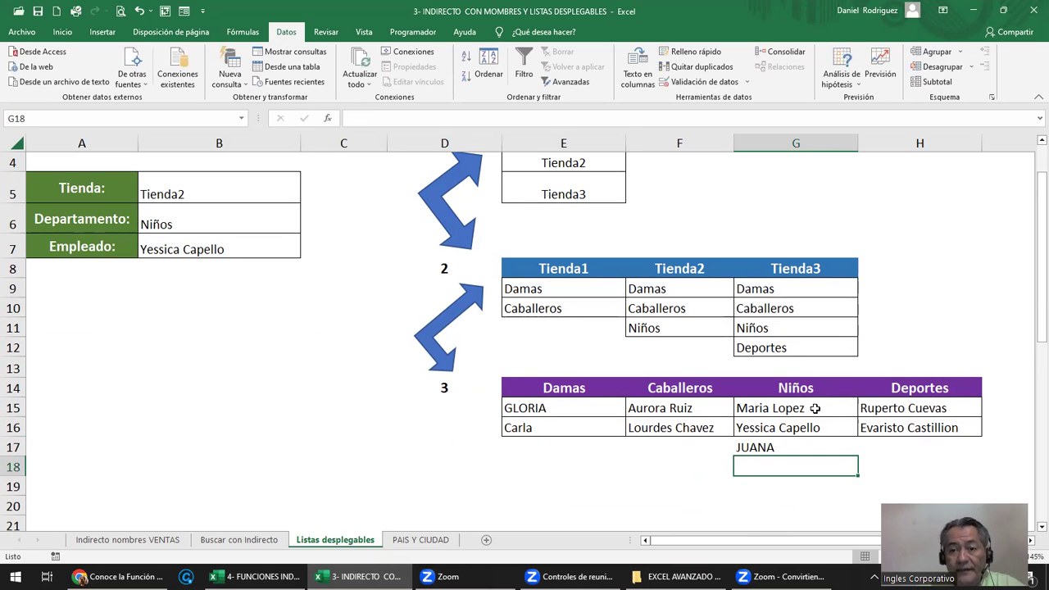
# Select the Niños named range and compare it with G15:G17, which includes the new name
pyautogui.click(804, 392)
pyautogui.click(241, 118)
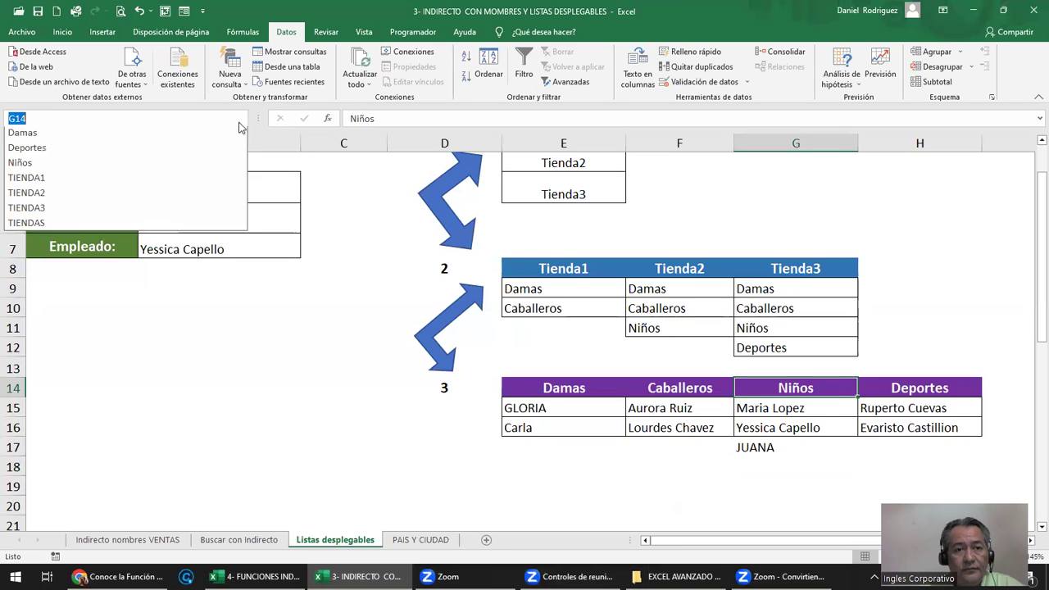
pyautogui.click(72, 178)
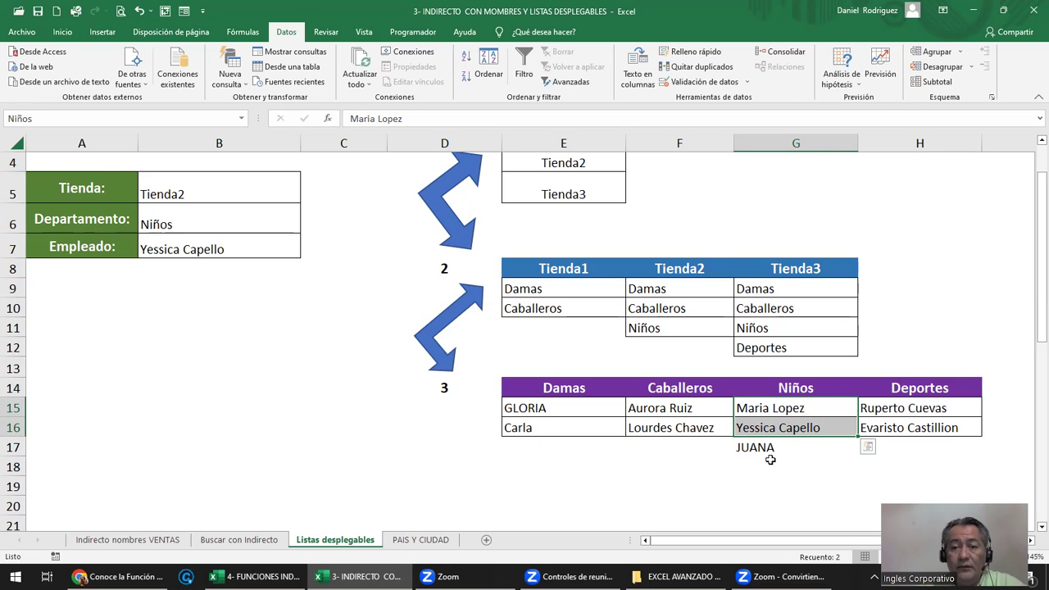
pyautogui.click(766, 410)
pyautogui.moveTo(766, 410); pyautogui.dragTo(763, 440)
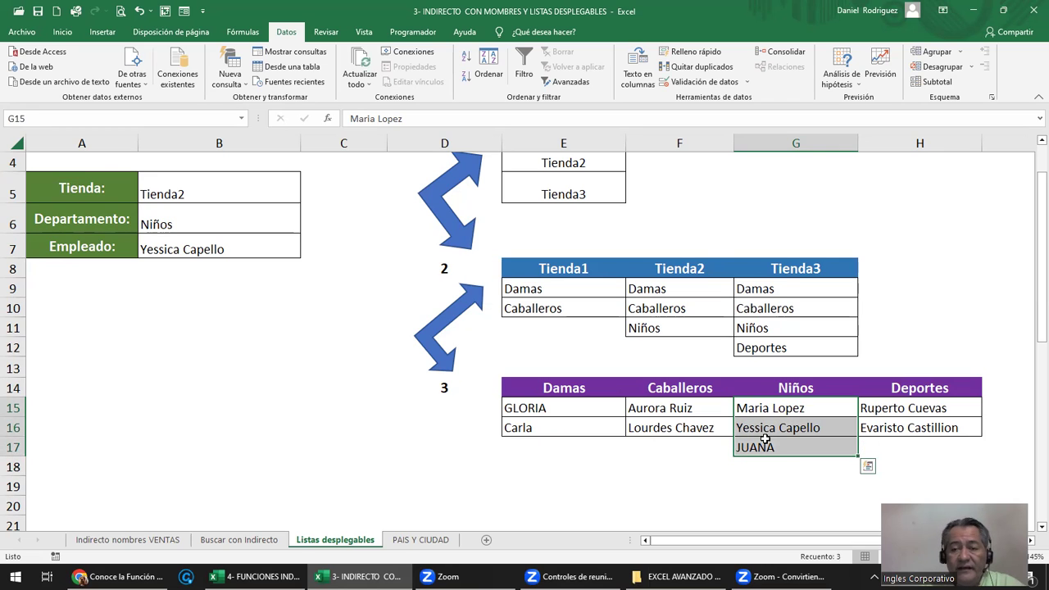
pyautogui.click(555, 454)
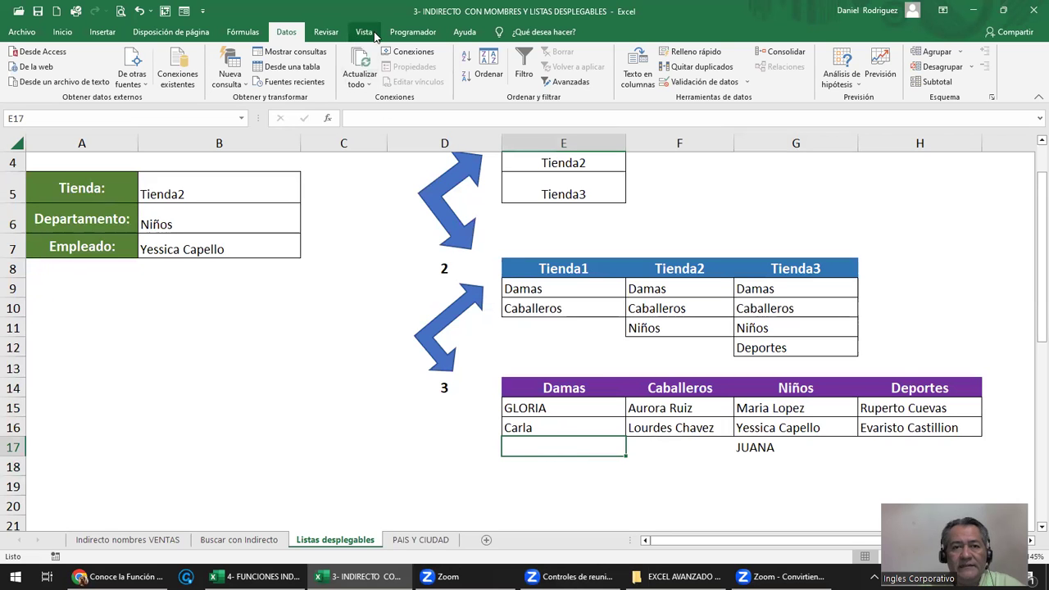
# Open the Name Manager and inspect the Niños name's reference without changing it
pyautogui.click(242, 32)
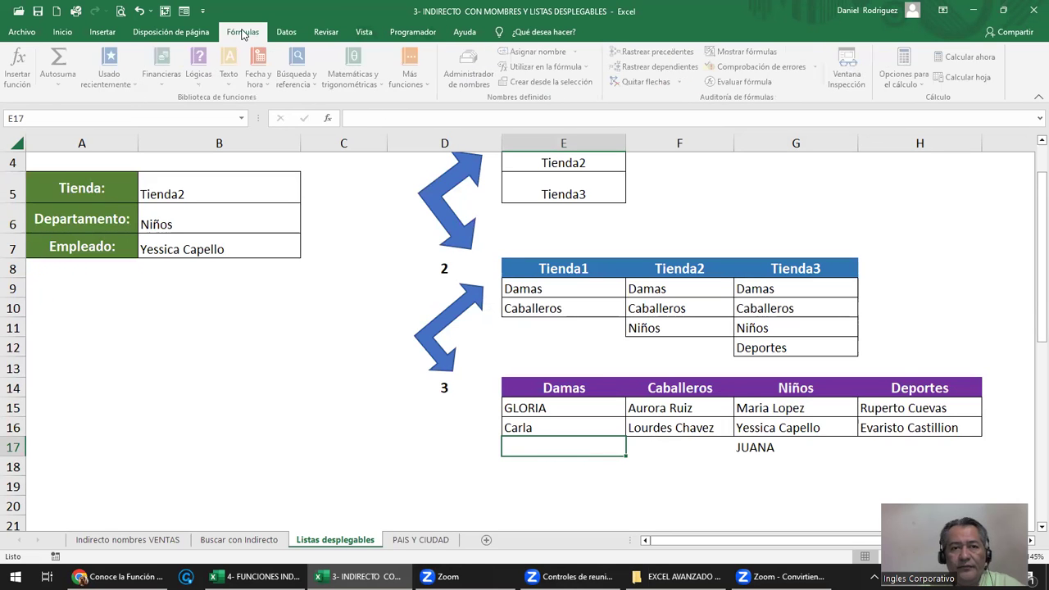
pyautogui.click(471, 72)
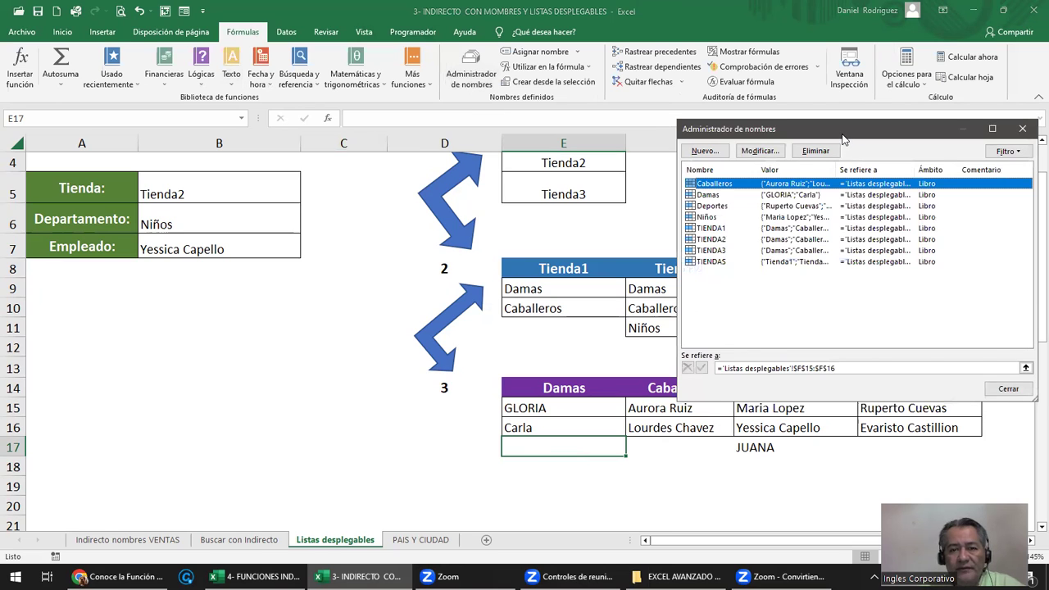
pyautogui.moveTo(844, 139); pyautogui.dragTo(268, 304)
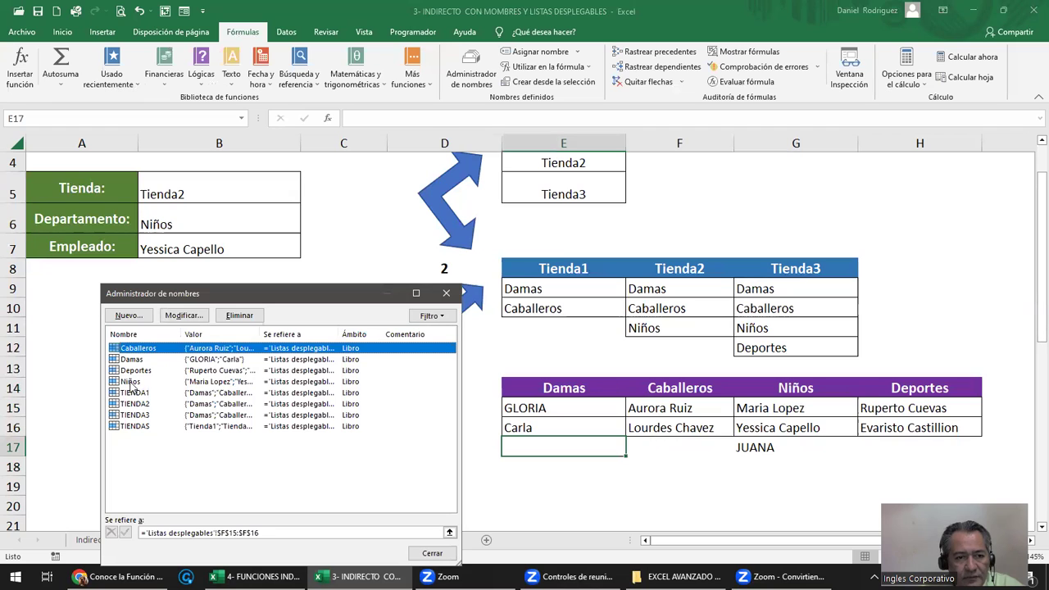
pyautogui.click(130, 382)
pyautogui.moveTo(257, 297); pyautogui.dragTo(256, 277)
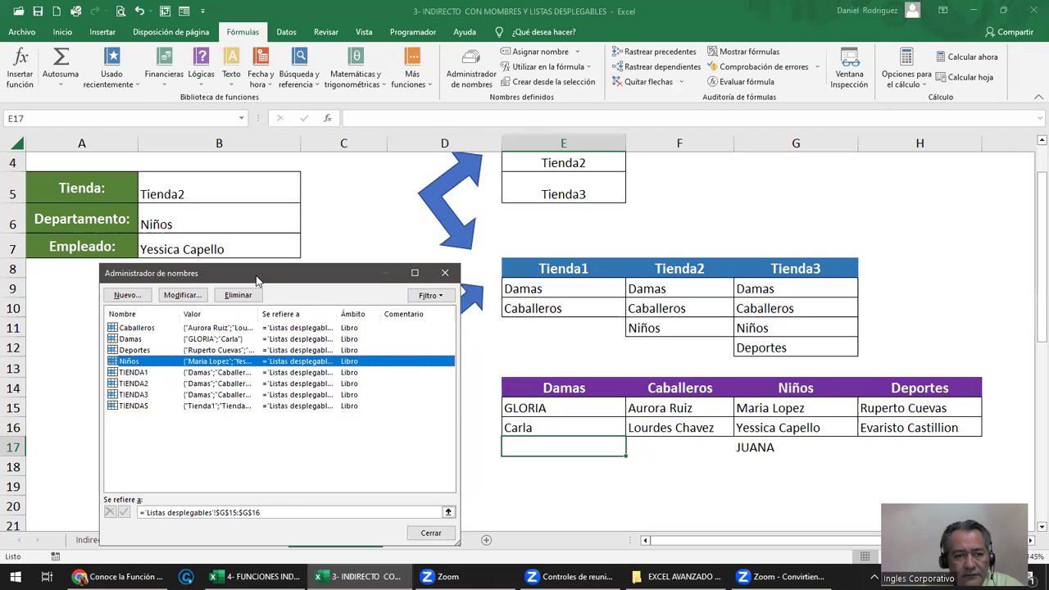
pyautogui.doubleClick(131, 361)
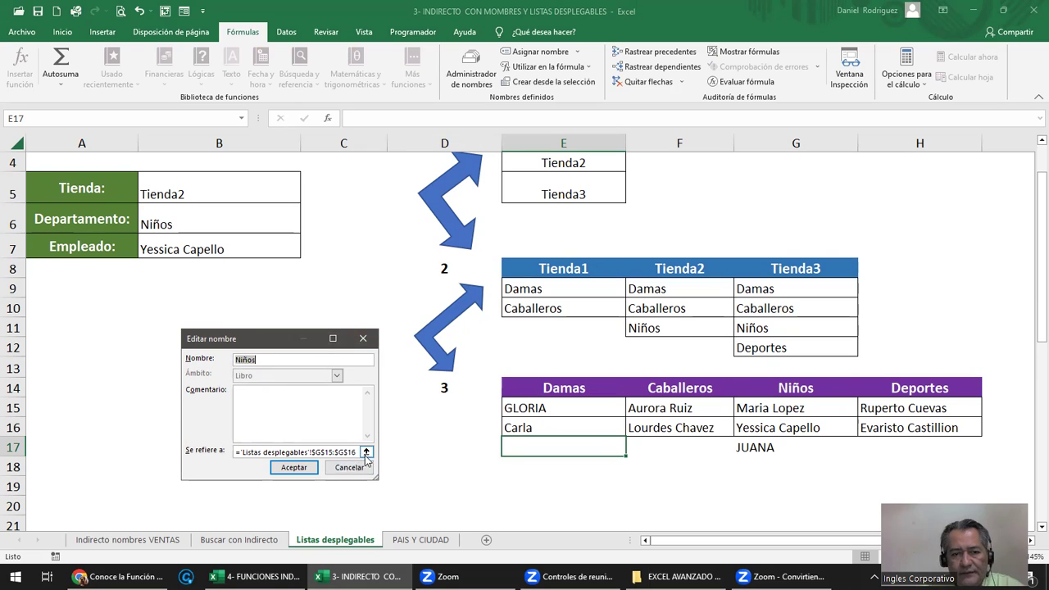
pyautogui.click(352, 452)
pyautogui.press('Right')
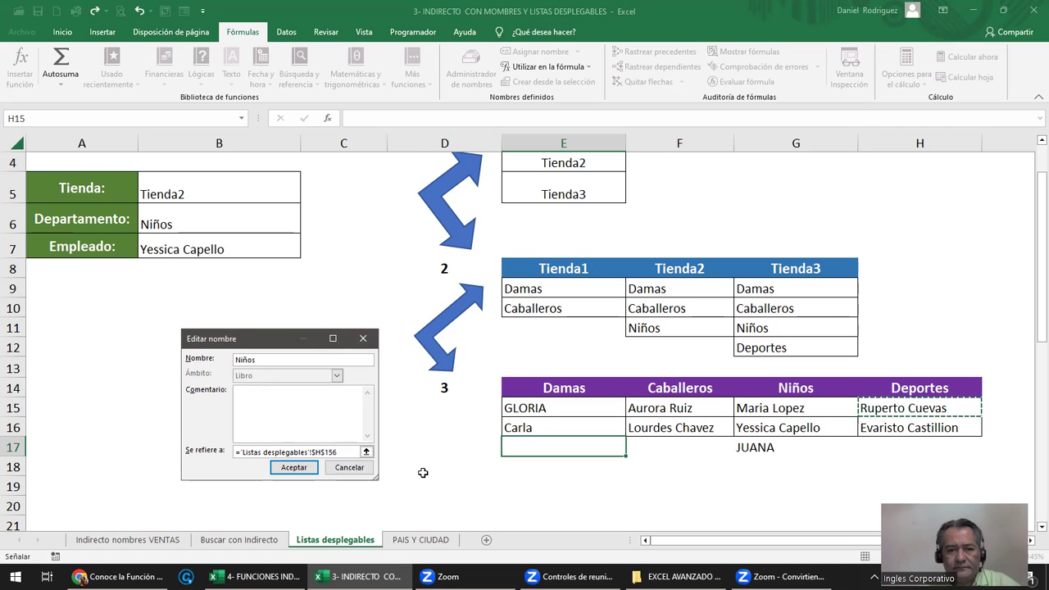
pyautogui.press('Escape')
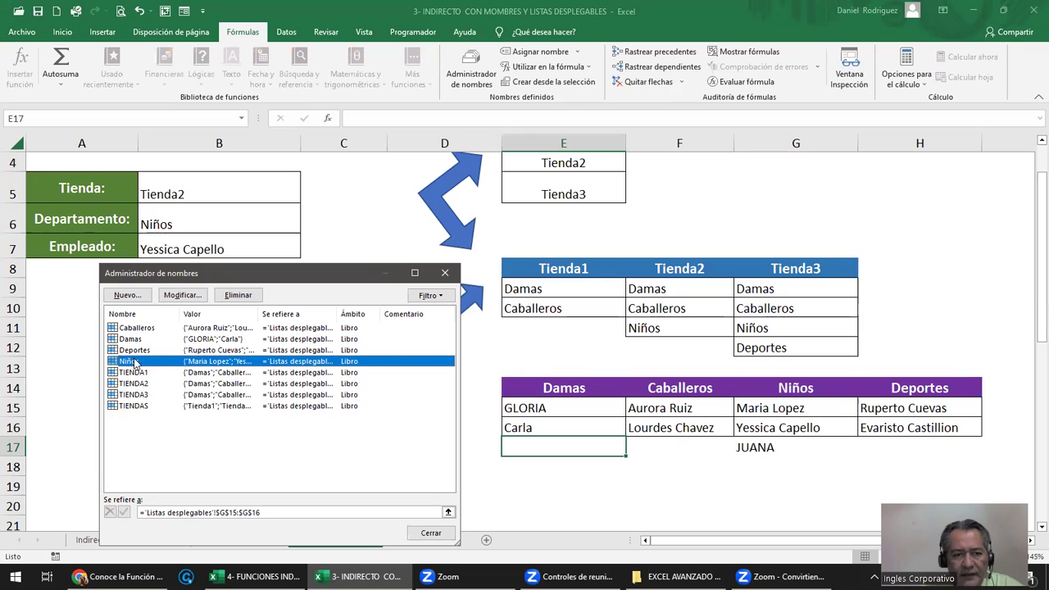
# Change the Niños reference to $G$15:$G$18 and close the Name Manager
pyautogui.doubleClick(130, 362)
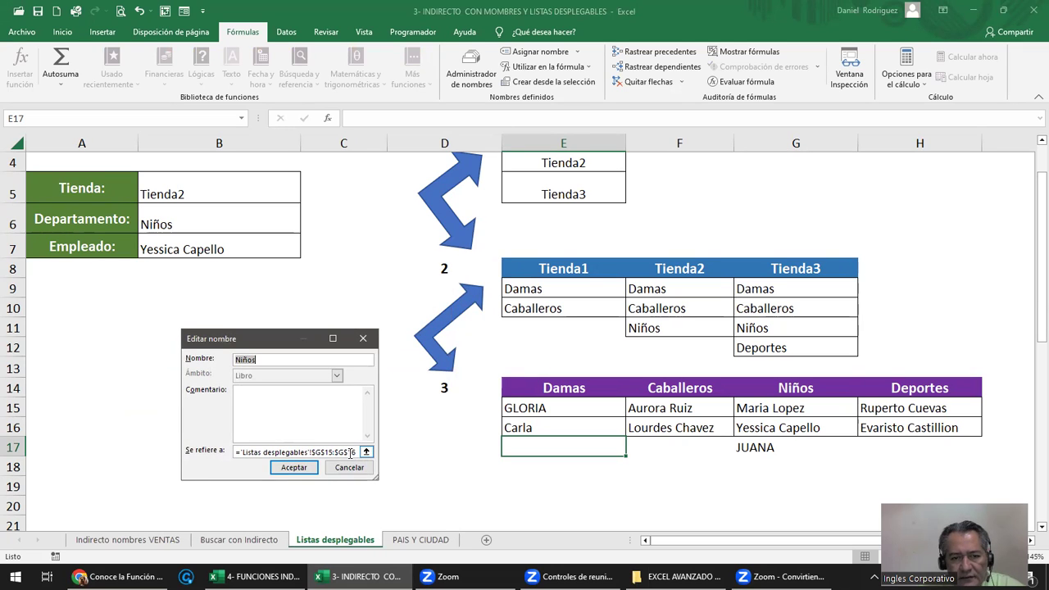
pyautogui.click(358, 452)
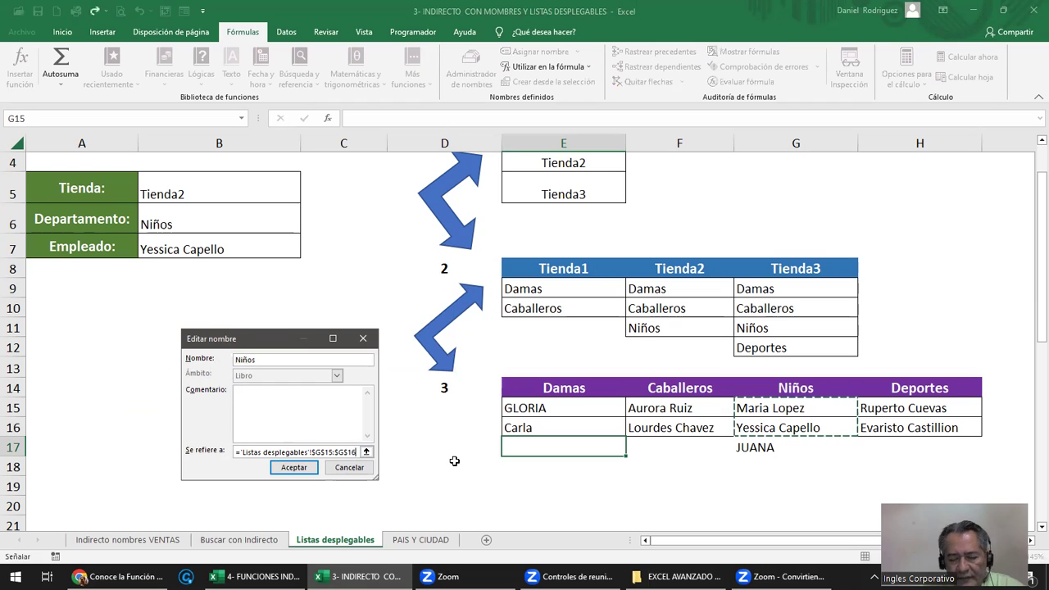
pyautogui.press('BackSpace')
pyautogui.write('7')
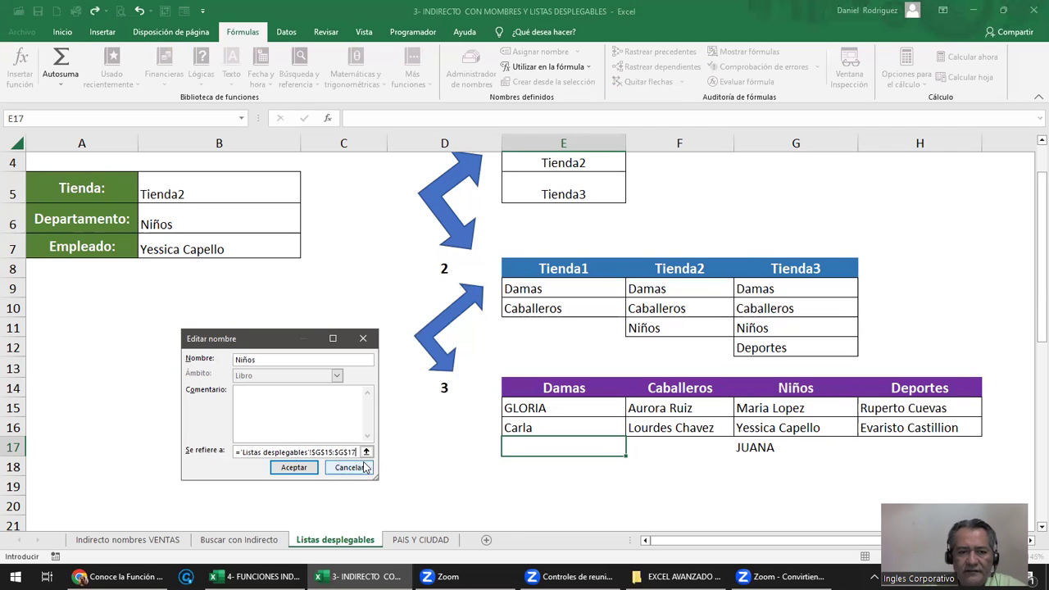
pyautogui.click(292, 467)
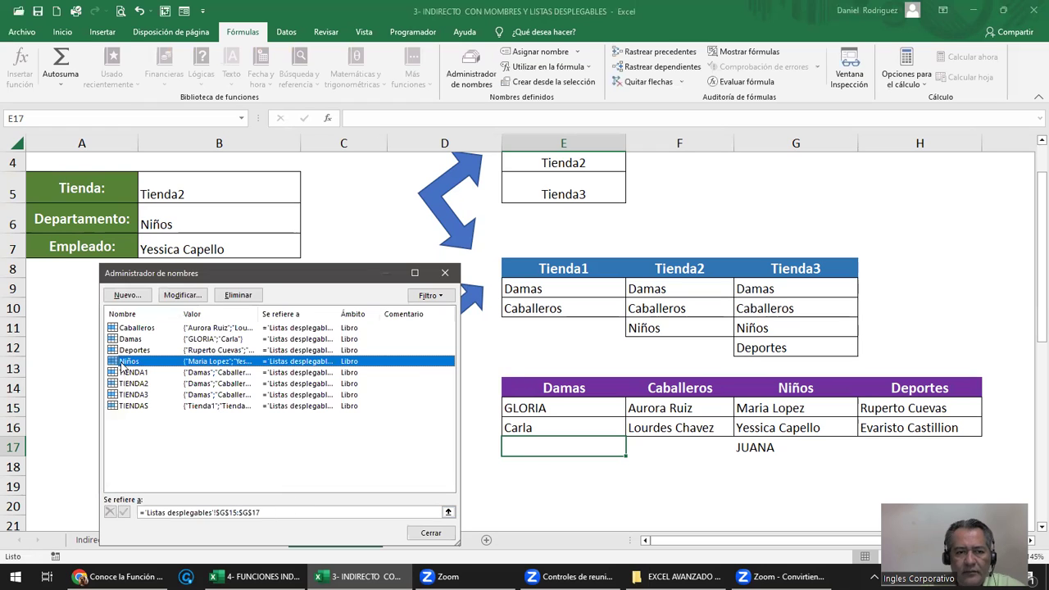
pyautogui.click(273, 512)
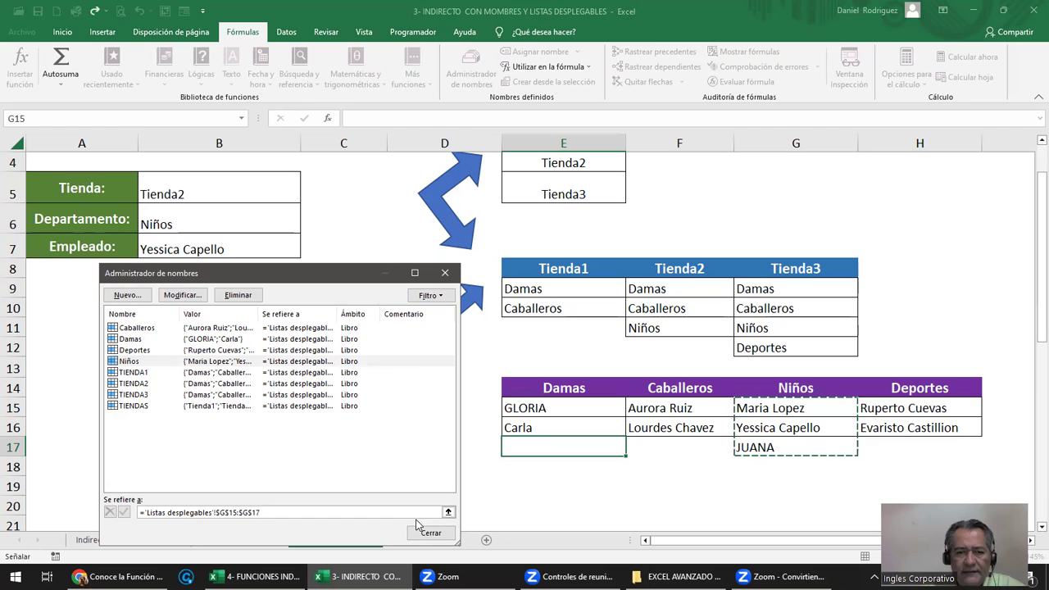
pyautogui.press('BackSpace')
pyautogui.write('8')
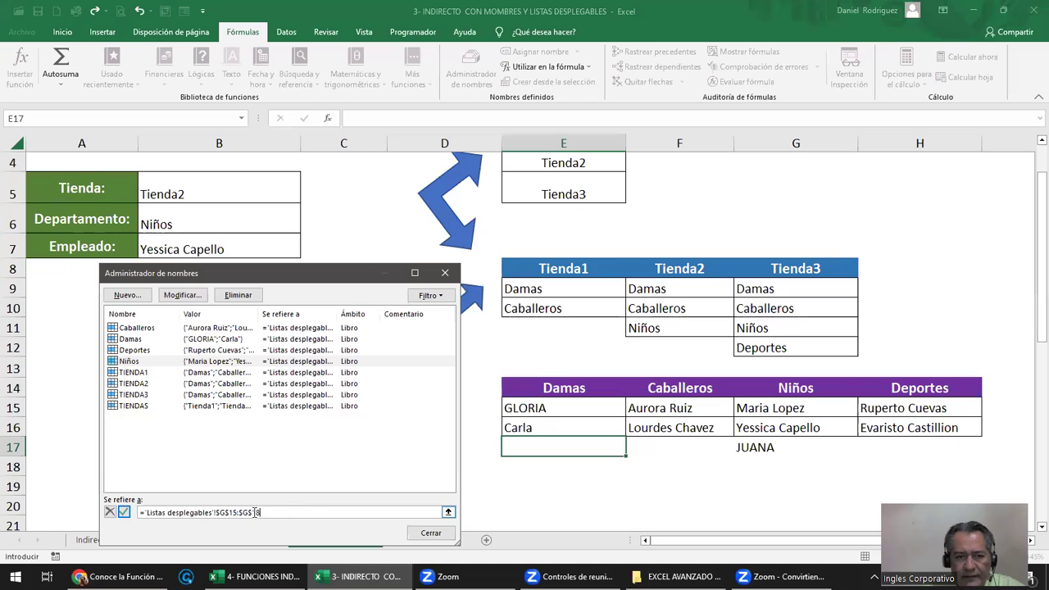
pyautogui.click(125, 513)
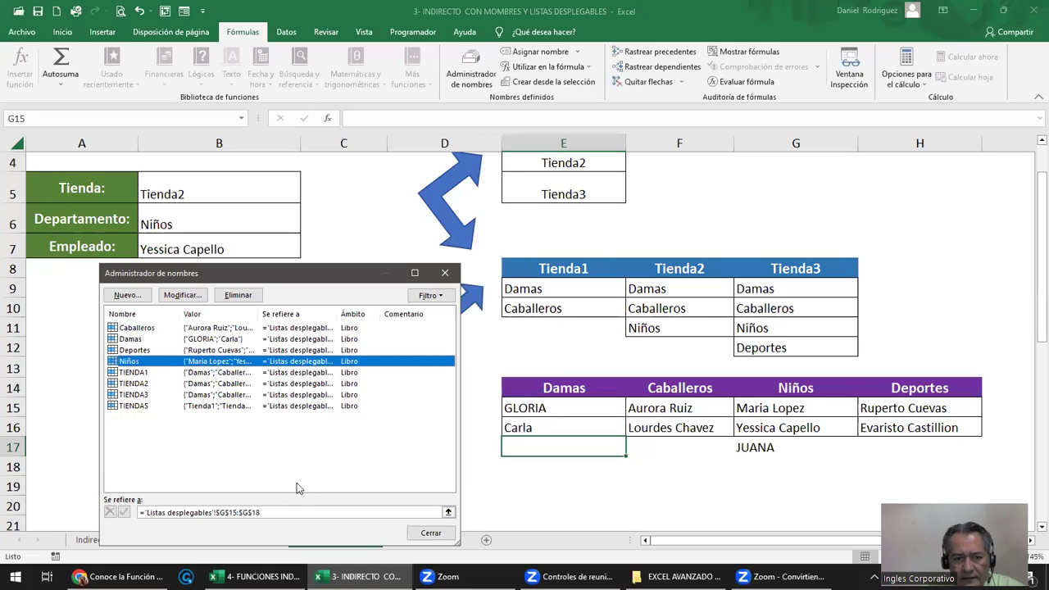
pyautogui.click(432, 534)
pyautogui.click(758, 462)
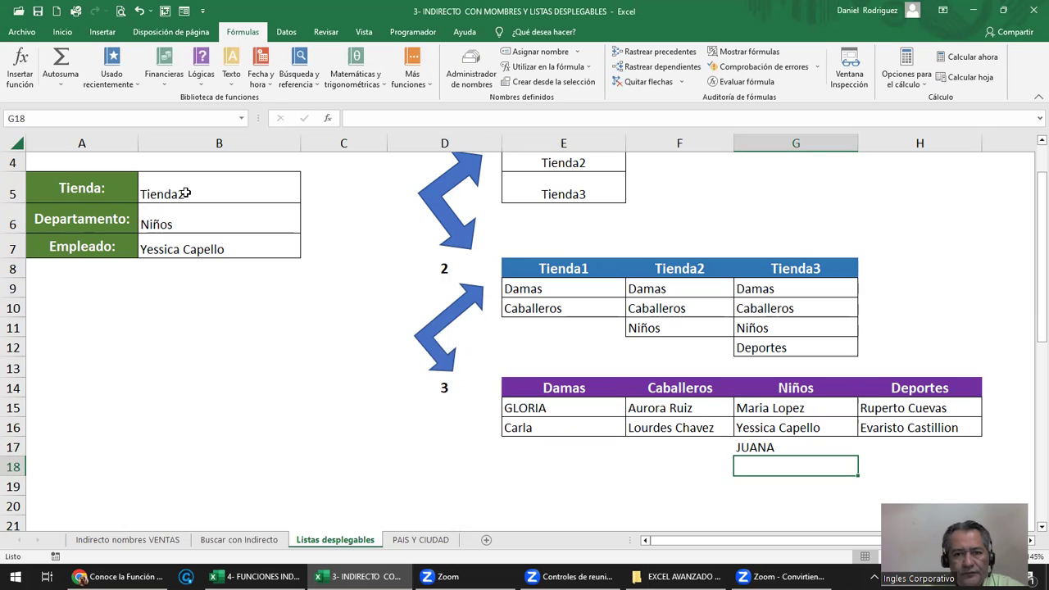
# Check that B7's list includes the new employee, then add a fourth Niños name in G18
pyautogui.click(214, 243)
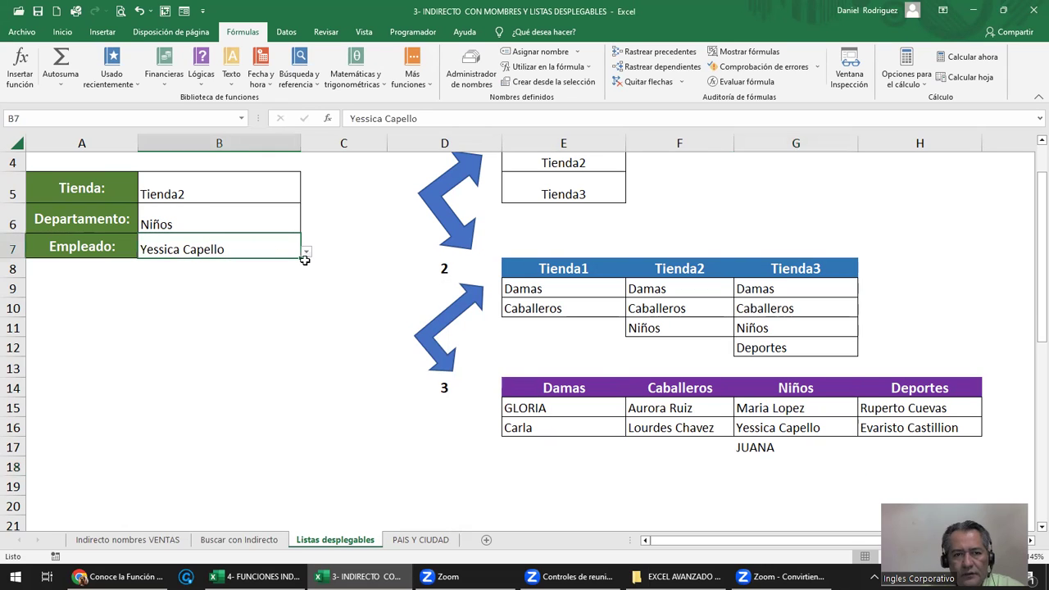
pyautogui.click(306, 253)
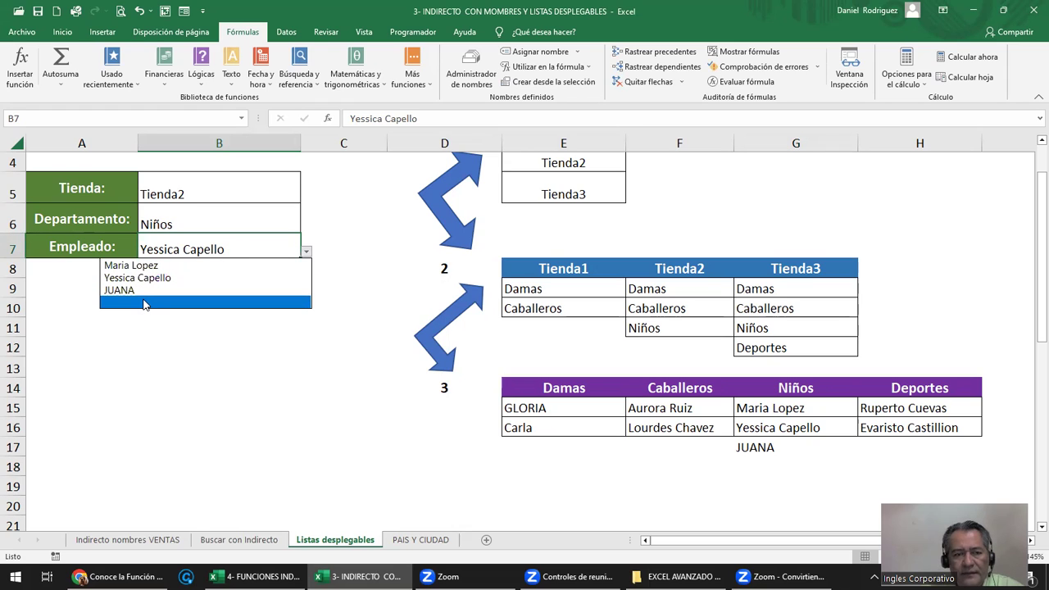
pyautogui.click(778, 467)
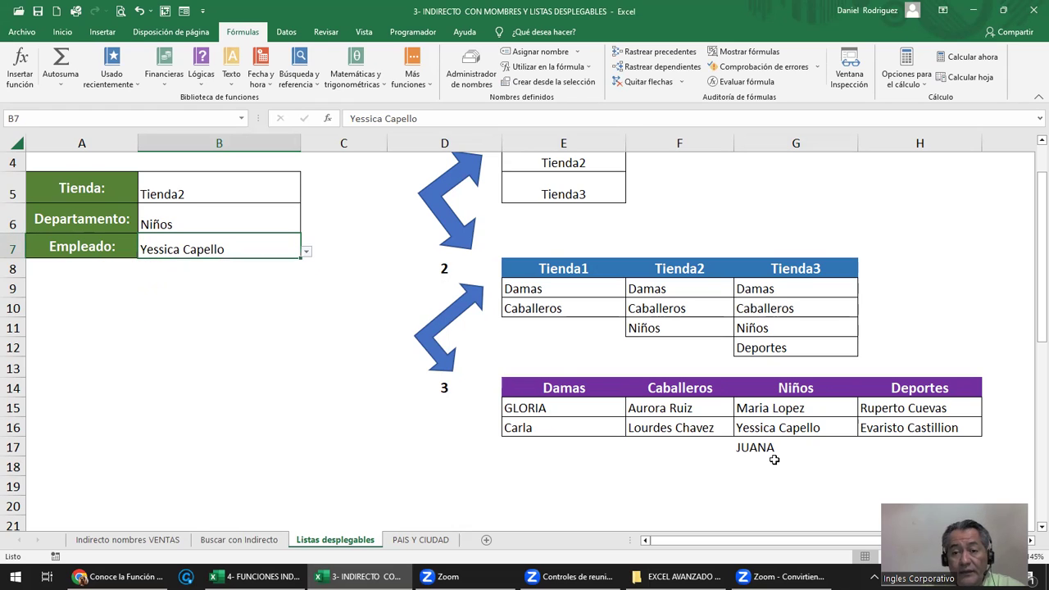
pyautogui.click(775, 465)
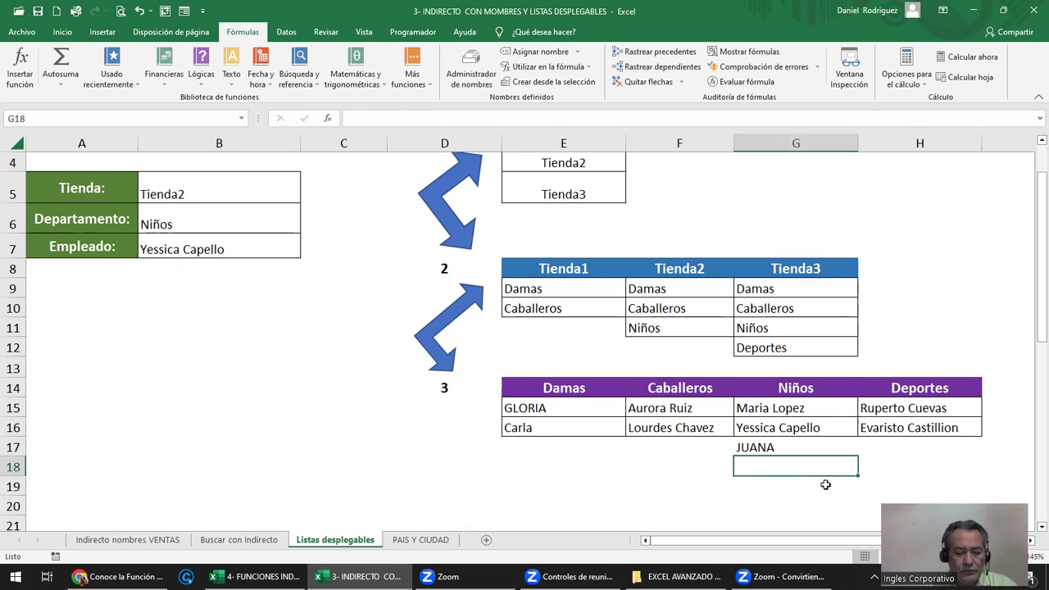
pyautogui.write('SONIA')
pyautogui.press('Return')
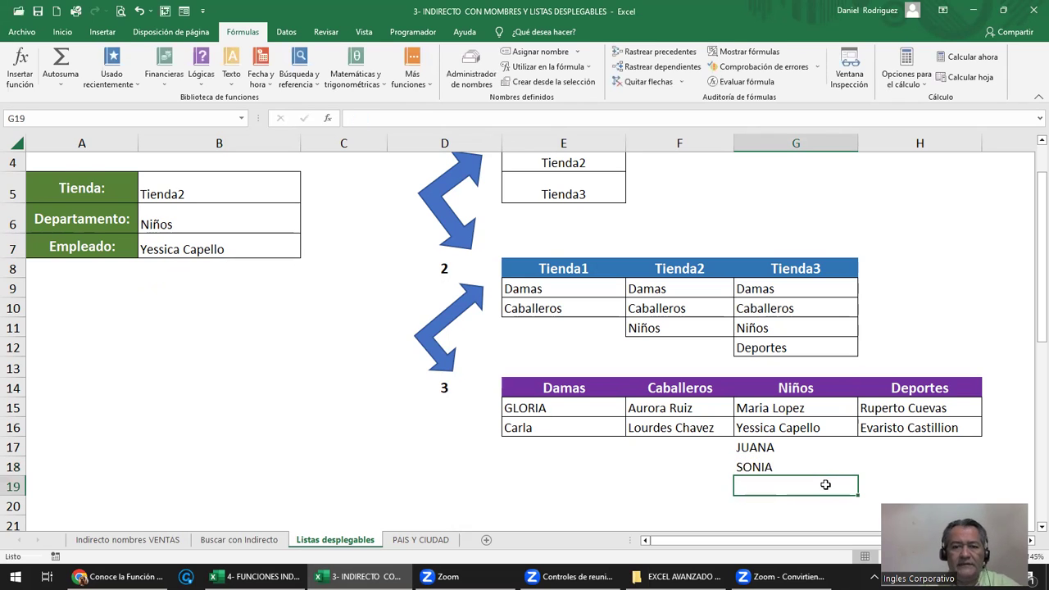
# Choose the third Niños employee as Empleado in B7
pyautogui.click(257, 243)
pyautogui.click(306, 252)
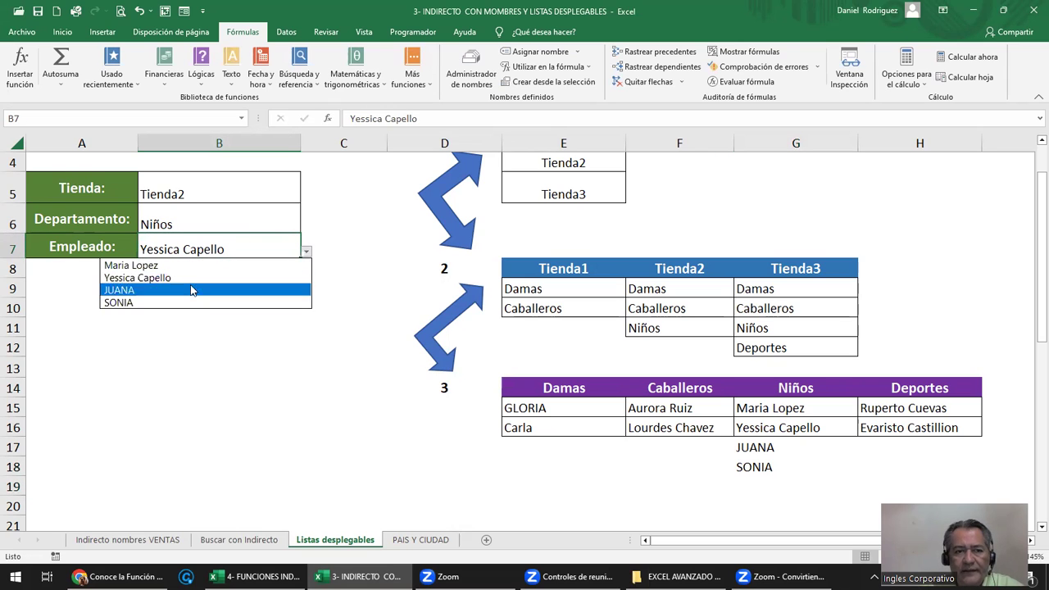
pyautogui.click(244, 291)
pyautogui.click(297, 330)
pyautogui.scroll(1, 296, 332)
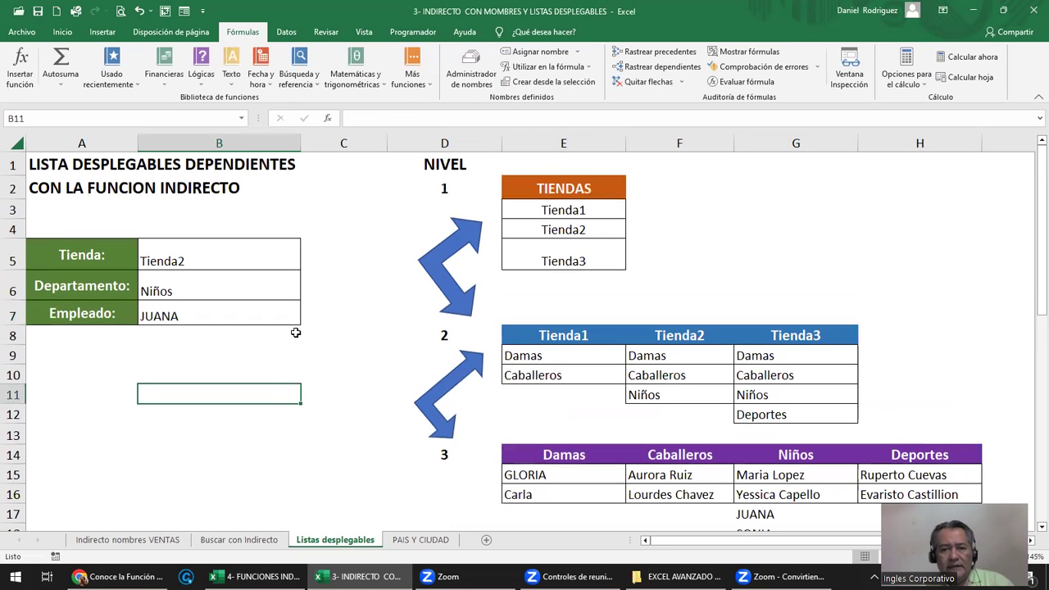
pyautogui.scroll(-1, 295, 332)
pyautogui.scroll(-1, 460, 332)
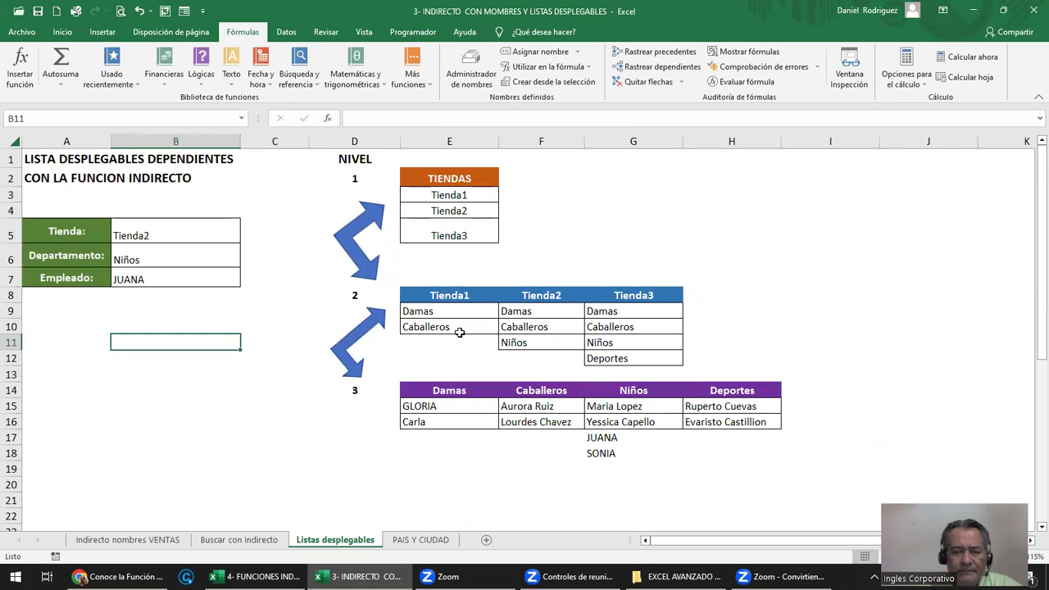
# Clear G17 and G18 and re-enter the fourth name in G17, leaving three Niños employees
pyautogui.moveTo(627, 408); pyautogui.dragTo(636, 453)
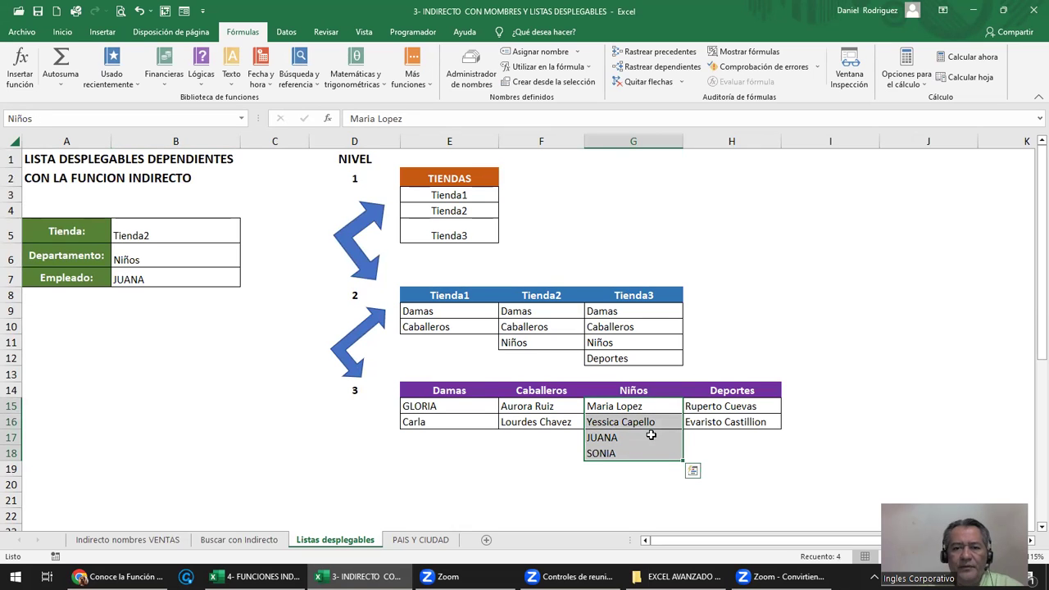
pyautogui.click(621, 496)
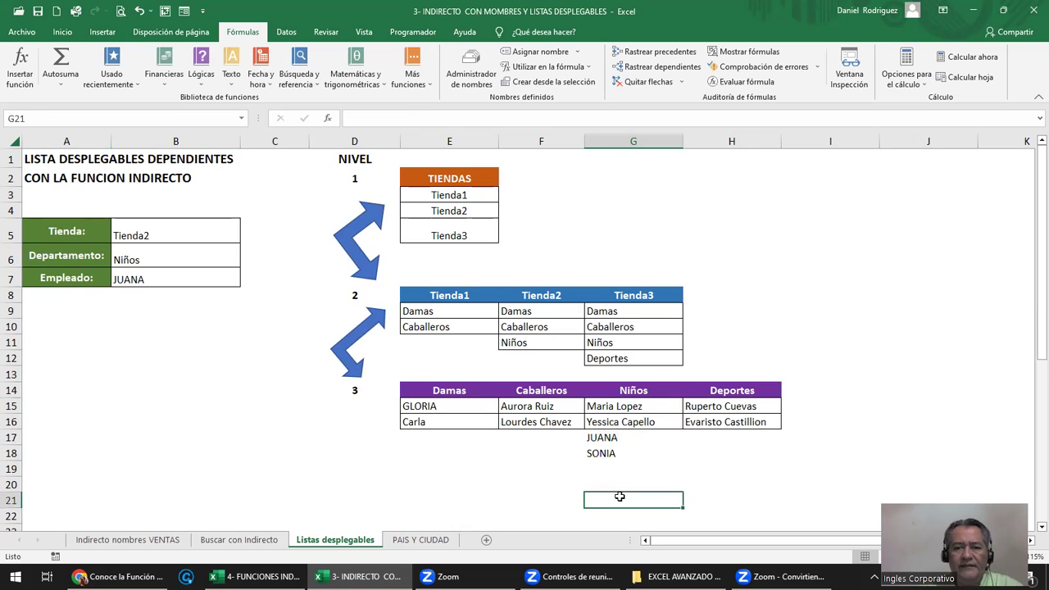
pyautogui.click(603, 438)
pyautogui.press('Delete')
pyautogui.press('Down')
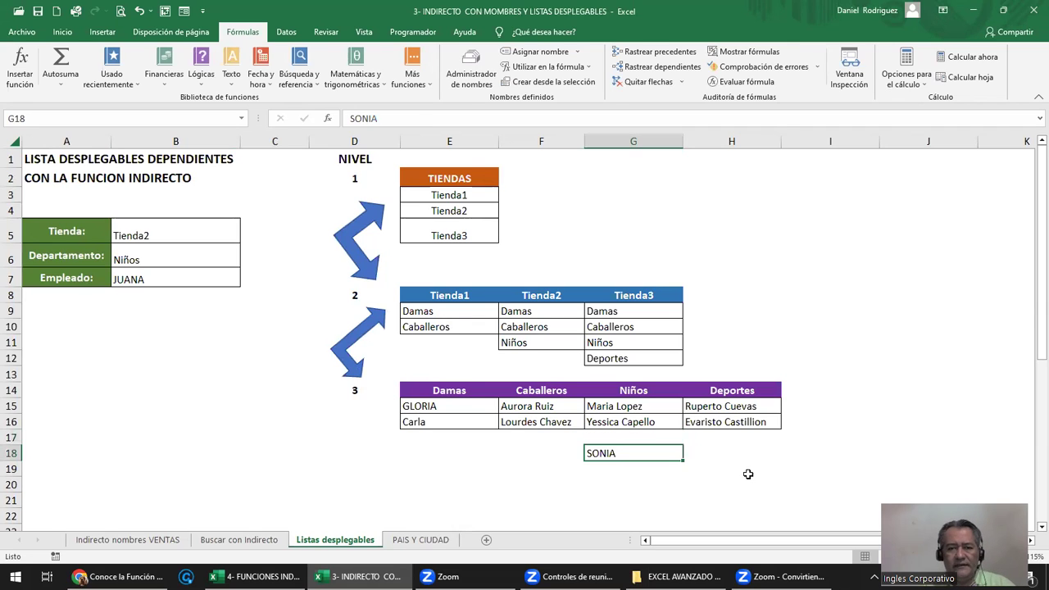
pyautogui.press('Delete')
pyautogui.press('Up')
pyautogui.write('SONIA')
pyautogui.press('Return')
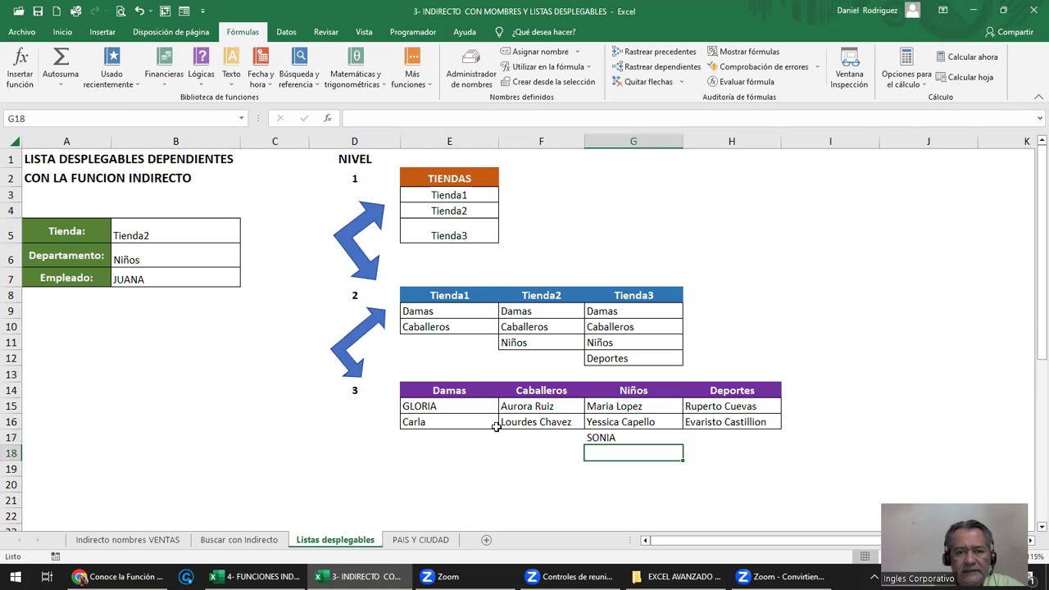
# Blank the Empleado cell, then set it to the first Niños employee
pyautogui.click(209, 282)
pyautogui.click(245, 280)
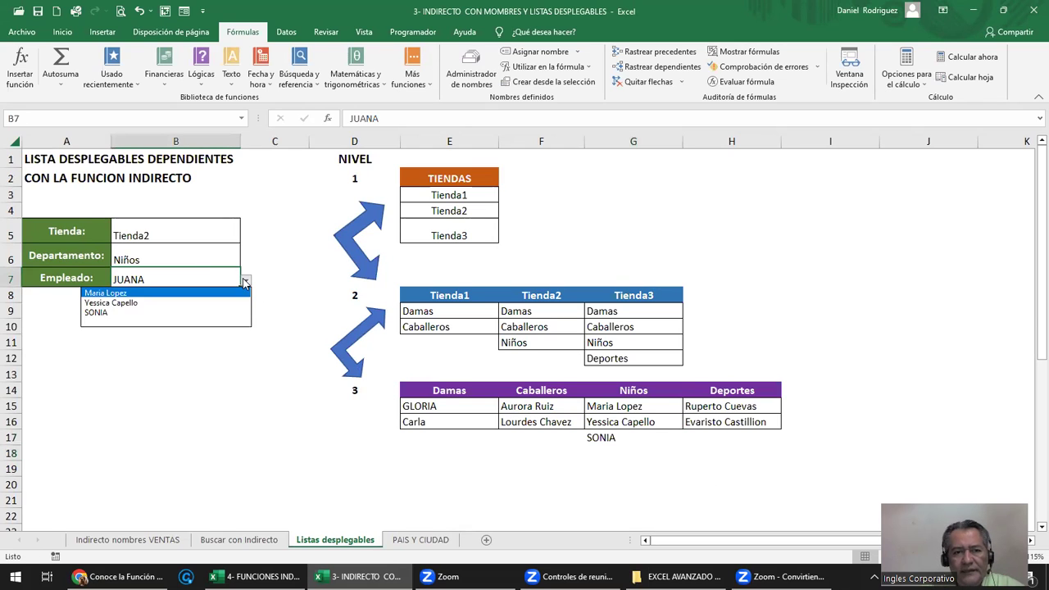
pyautogui.click(151, 324)
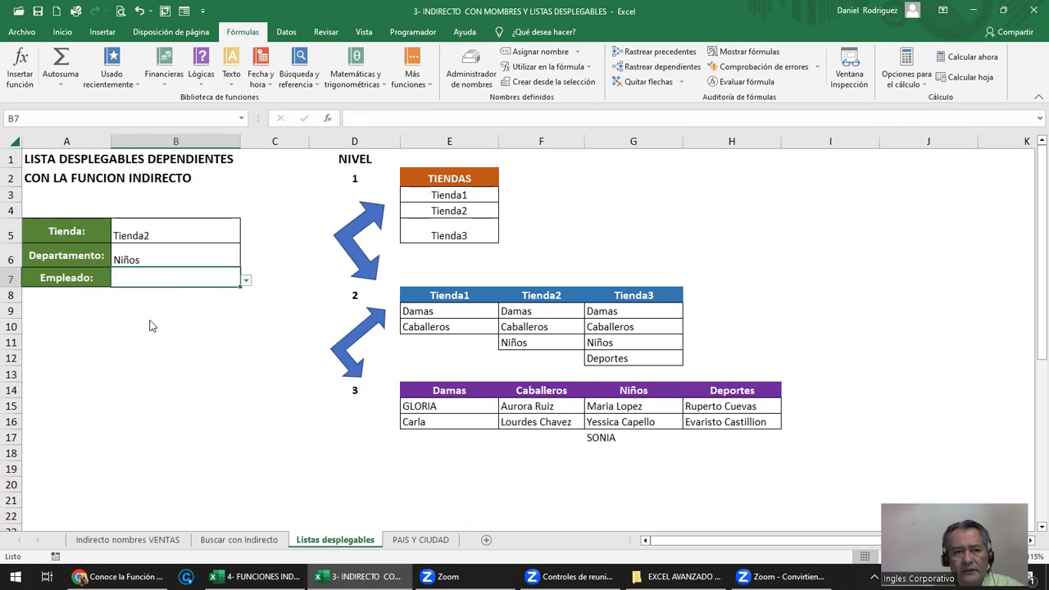
pyautogui.click(244, 282)
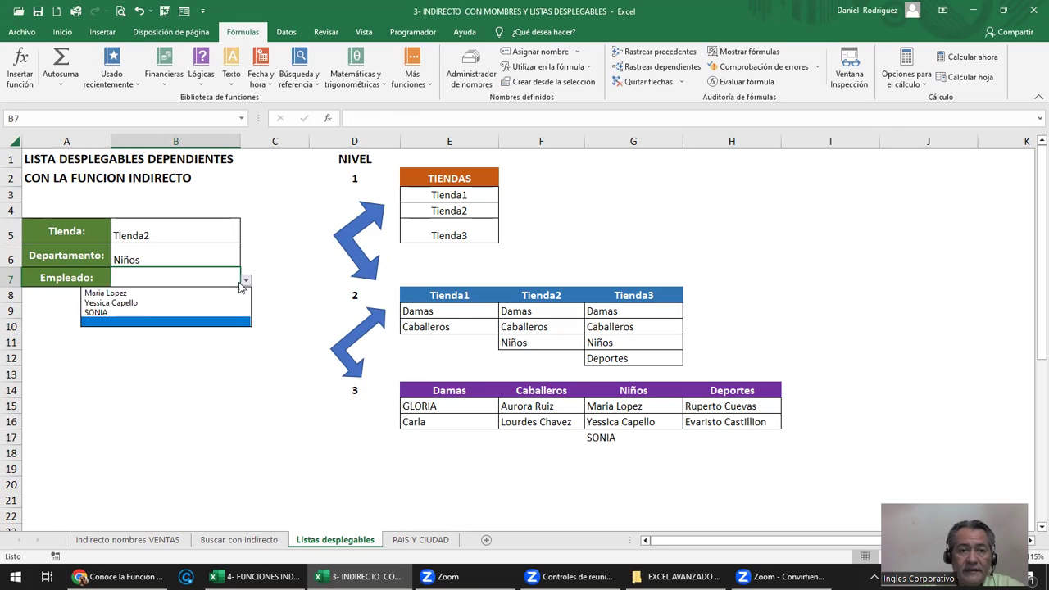
pyautogui.click(188, 291)
pyautogui.click(469, 472)
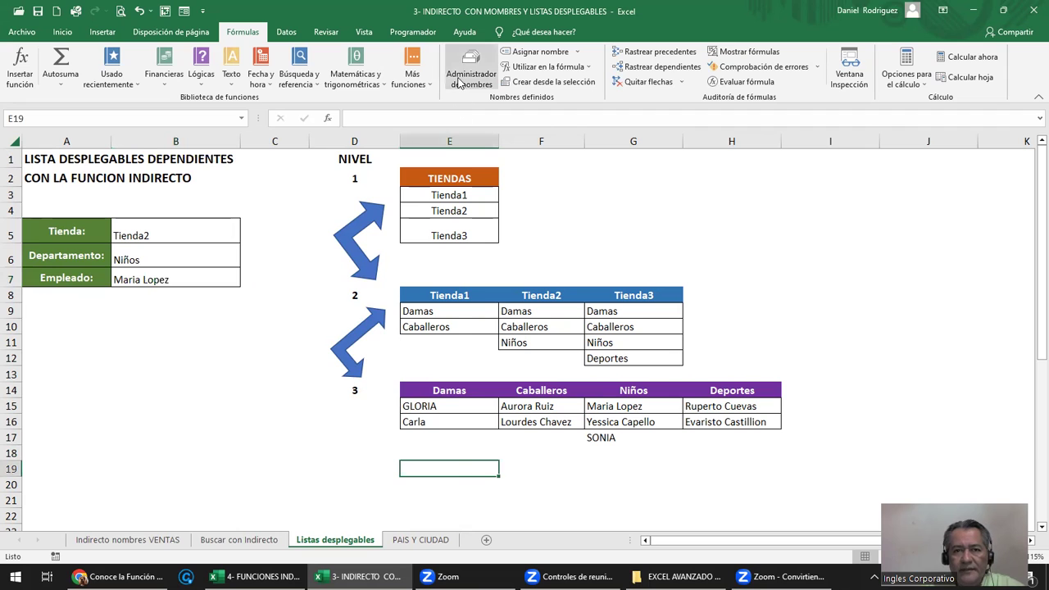
# In Name Manager, shorten the Niños range from $G$15:$G$18 to $G$15:$G$17
pyautogui.click(471, 70)
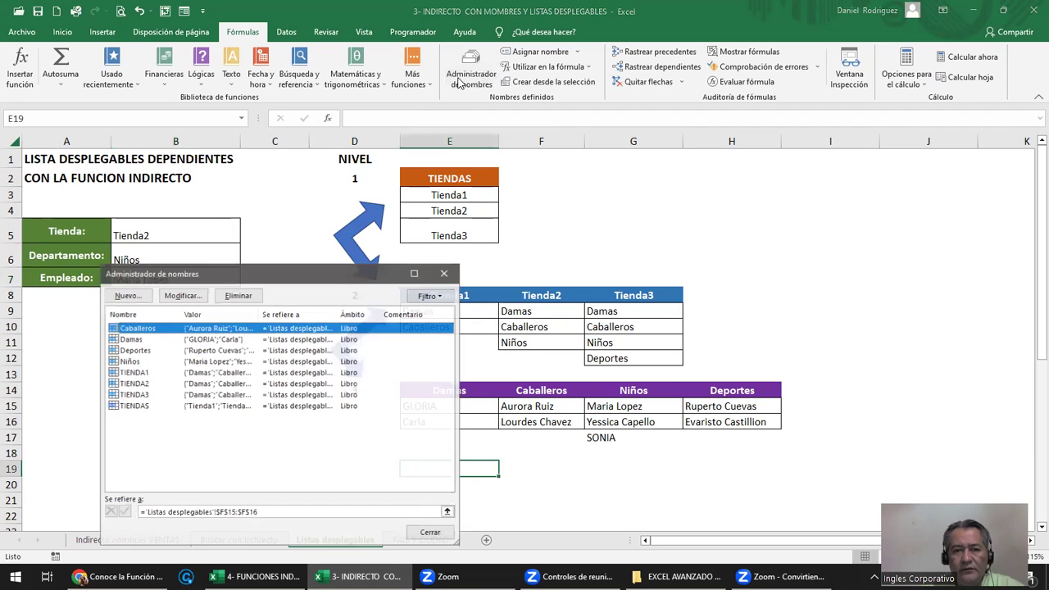
pyautogui.click(134, 363)
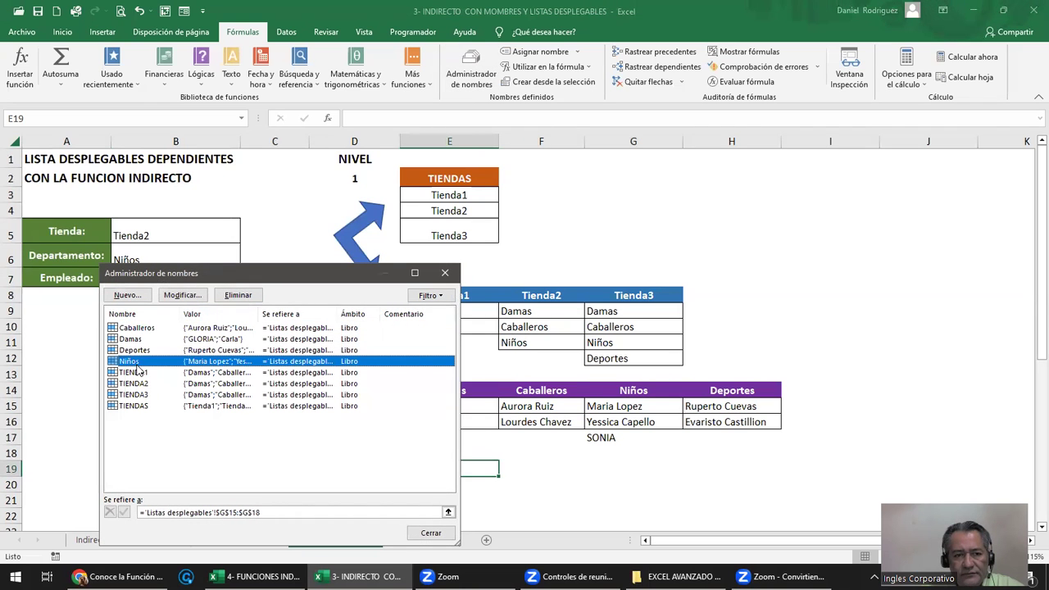
pyautogui.click(277, 513)
pyautogui.press('BackSpace')
pyautogui.write('7')
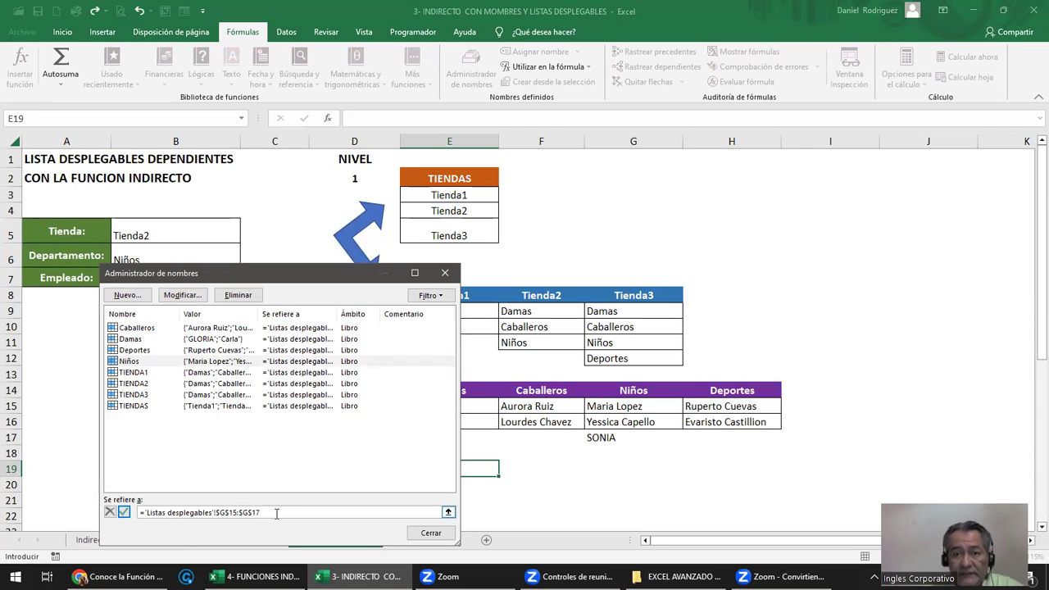
pyautogui.click(124, 512)
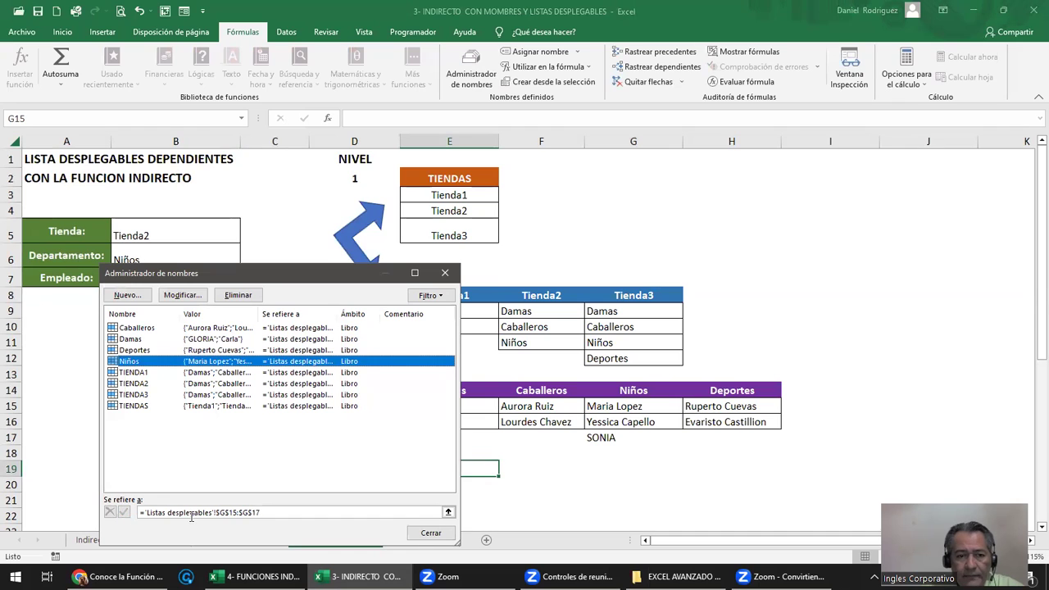
pyautogui.click(430, 532)
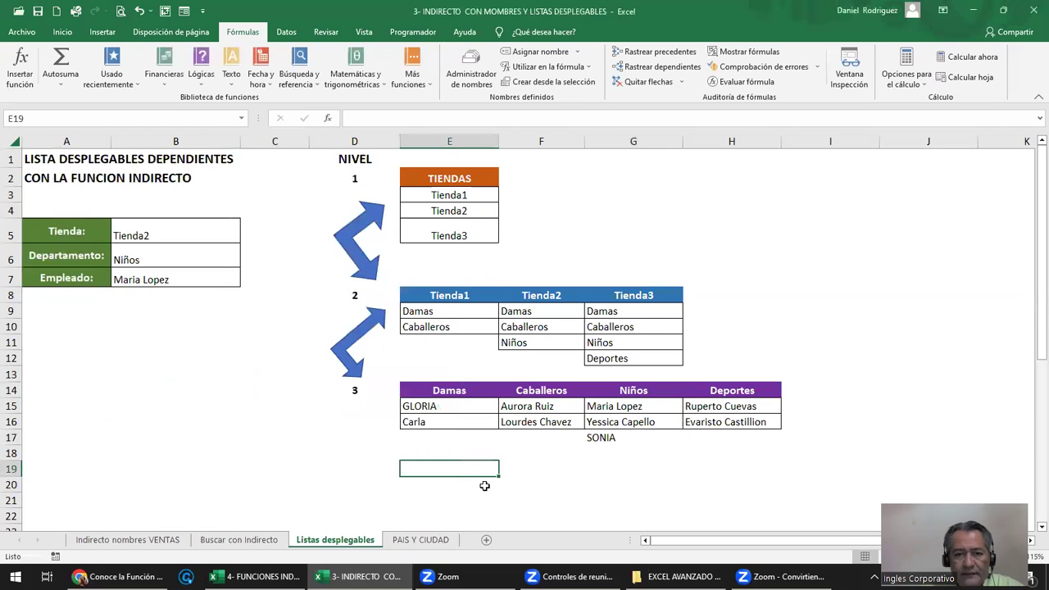
pyautogui.click(219, 280)
pyautogui.click(246, 280)
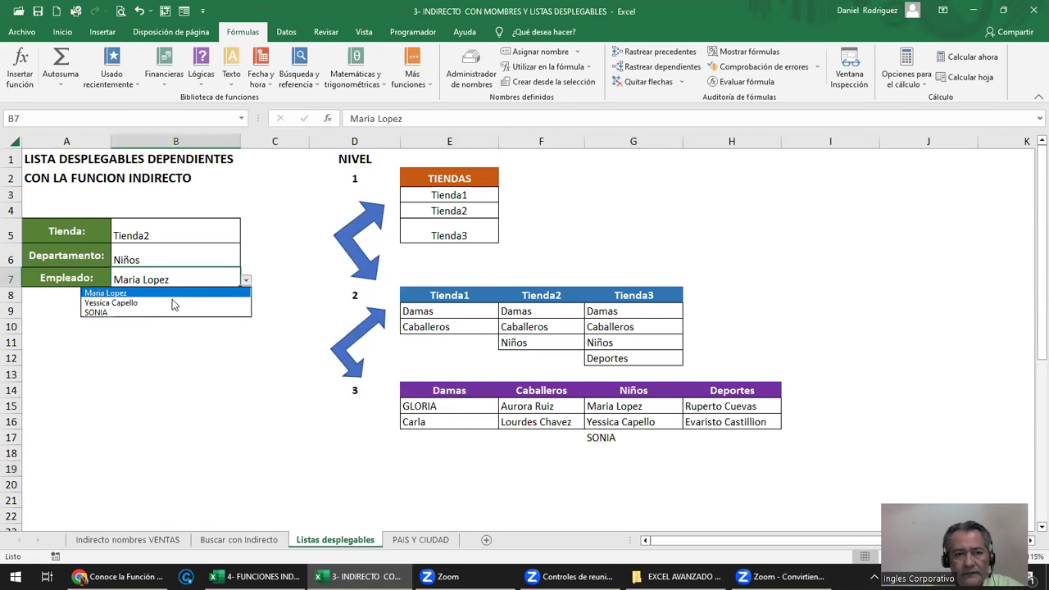
pyautogui.click(634, 461)
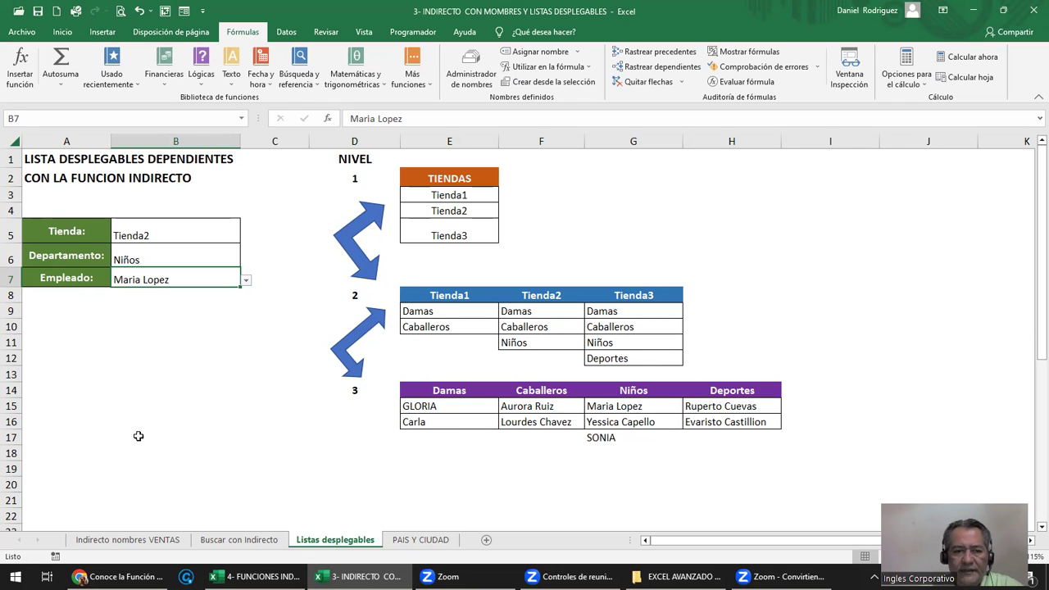
pyautogui.rightClick(12, 422)
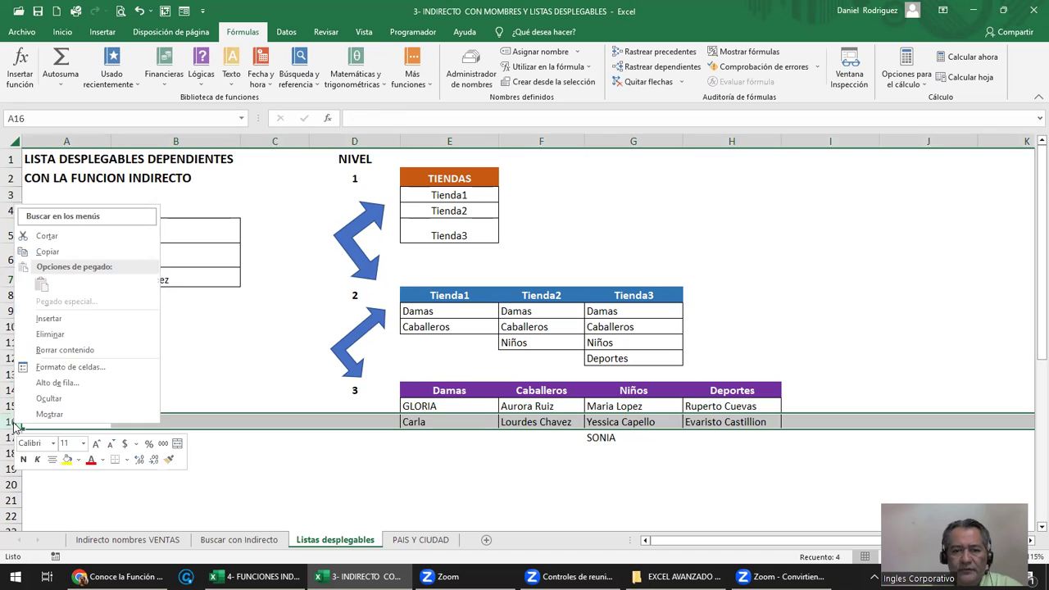
pyautogui.click(366, 469)
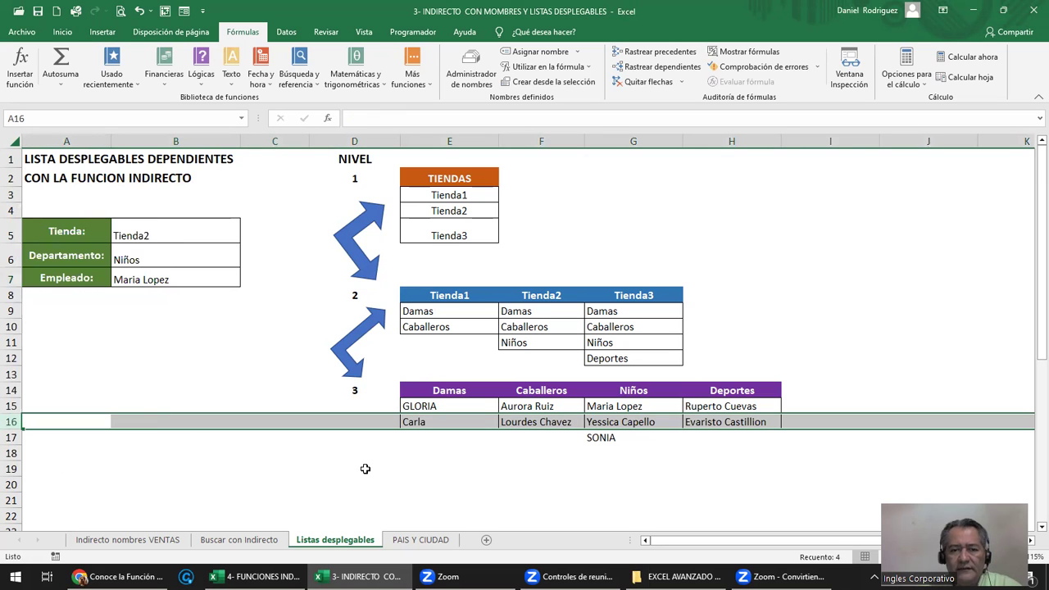
pyautogui.click(181, 234)
pyautogui.scroll(1, 274, 327)
pyautogui.scroll(1, 275, 327)
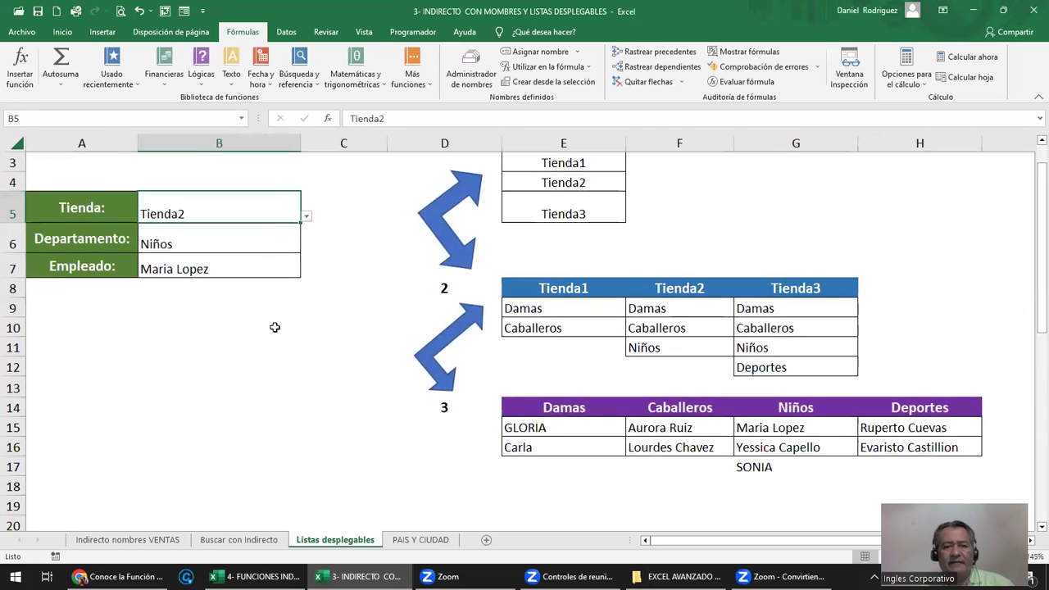
pyautogui.scroll(1, 239, 304)
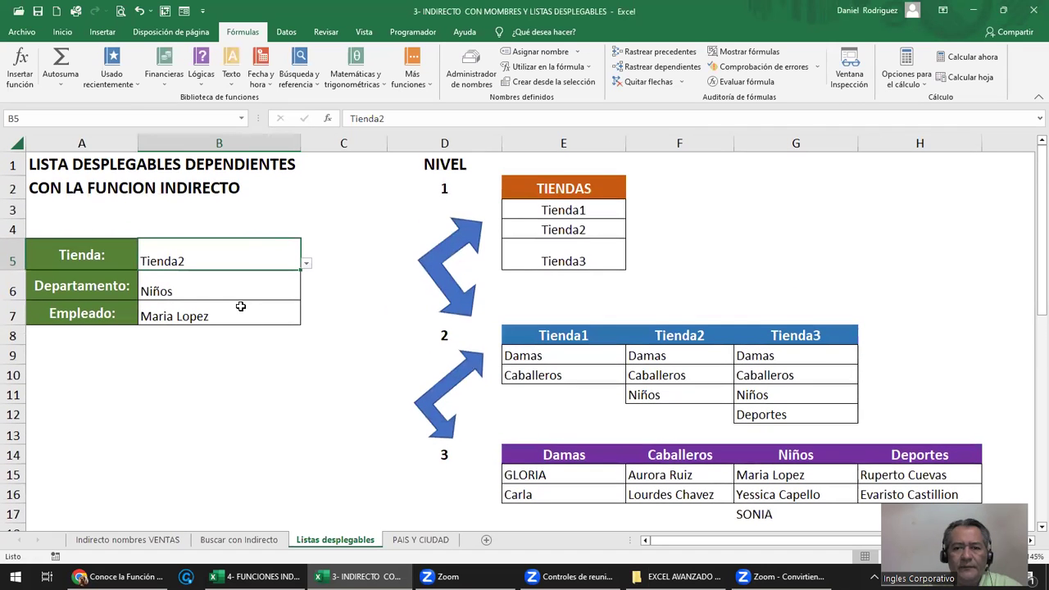
pyautogui.click(266, 410)
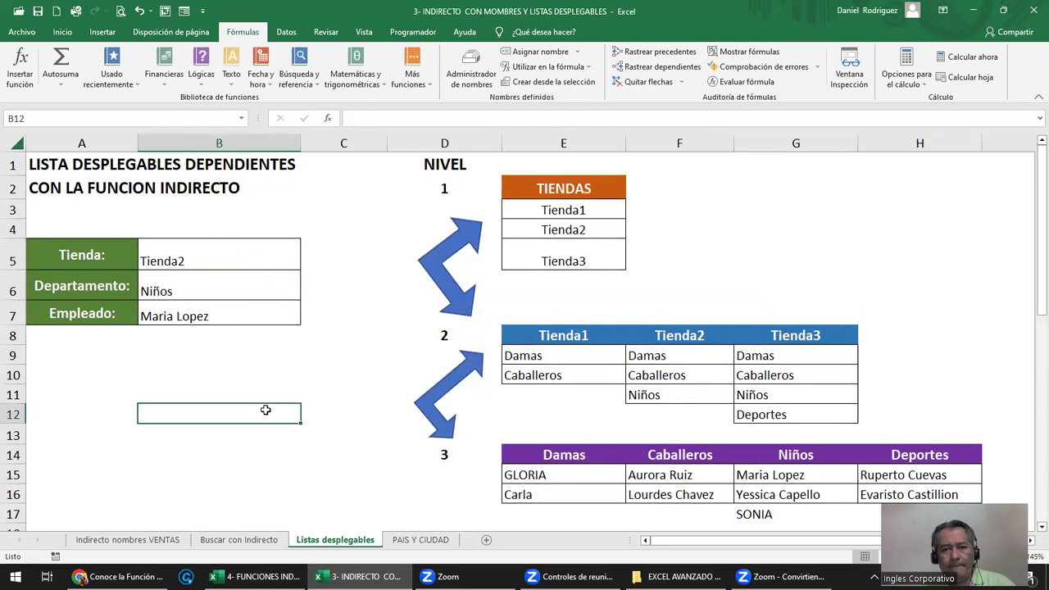
pyautogui.scroll(-1, 266, 409)
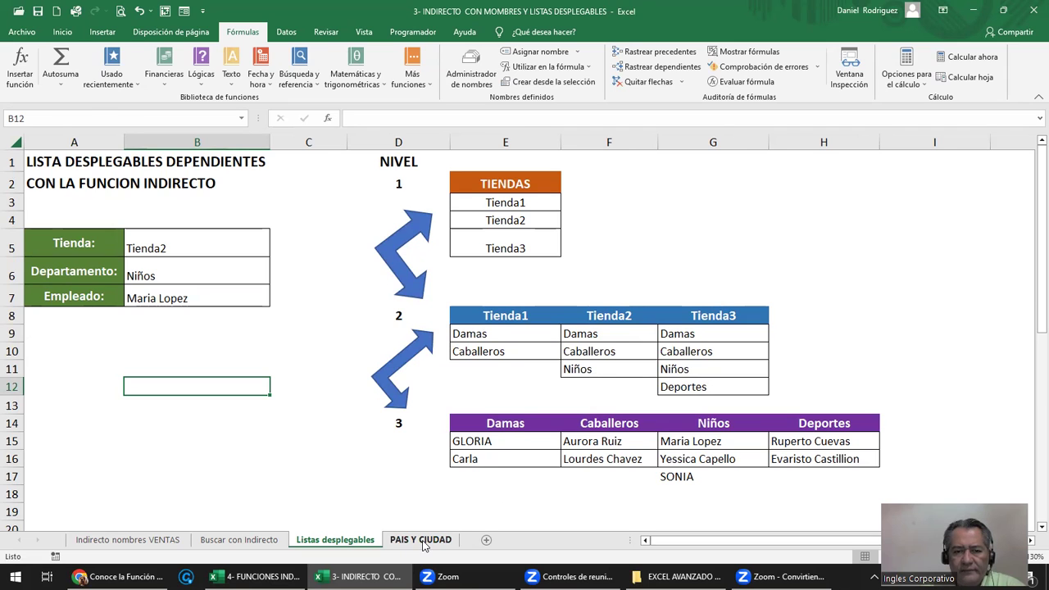
# On the PAIS Y CIUDAD sheet, highlight the country list D3:D5 and the EL SALVADOR cities
pyautogui.click(422, 539)
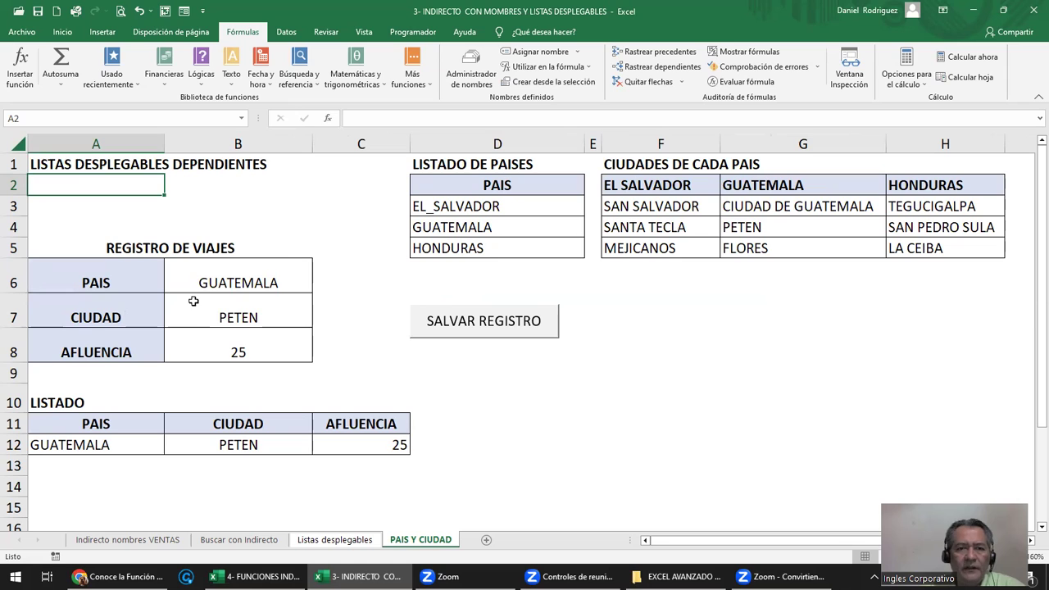
pyautogui.click(486, 186)
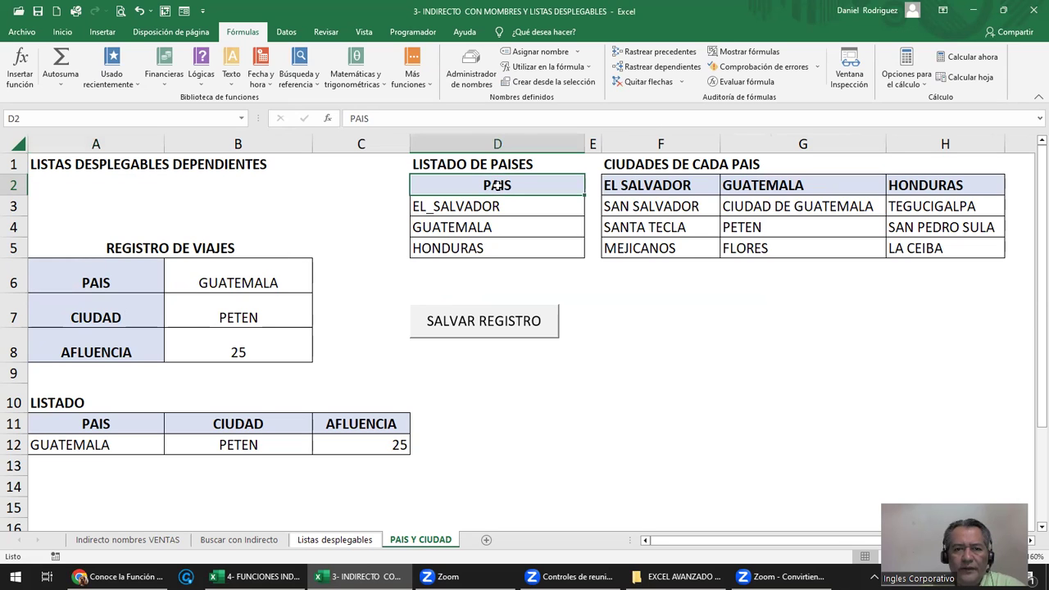
pyautogui.moveTo(494, 206); pyautogui.dragTo(488, 248)
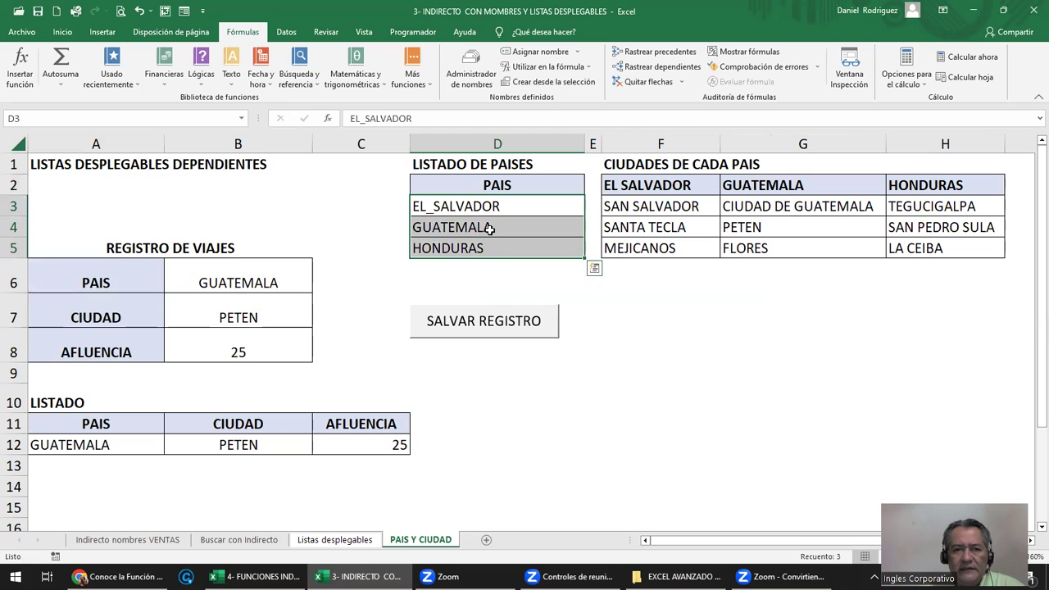
pyautogui.click(660, 186)
pyautogui.moveTo(652, 205); pyautogui.dragTo(647, 231)
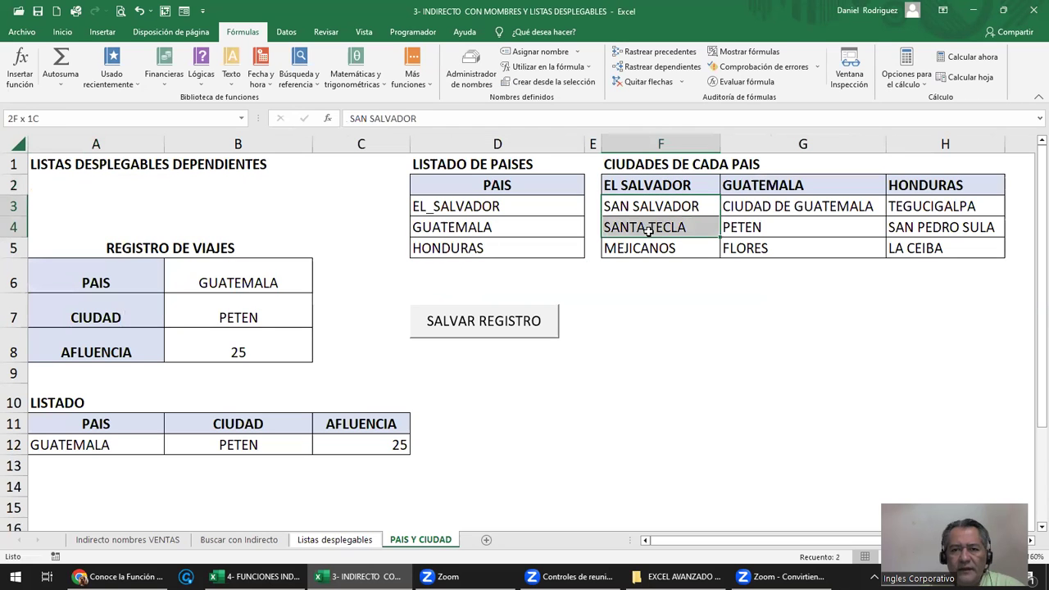
pyautogui.click(541, 211)
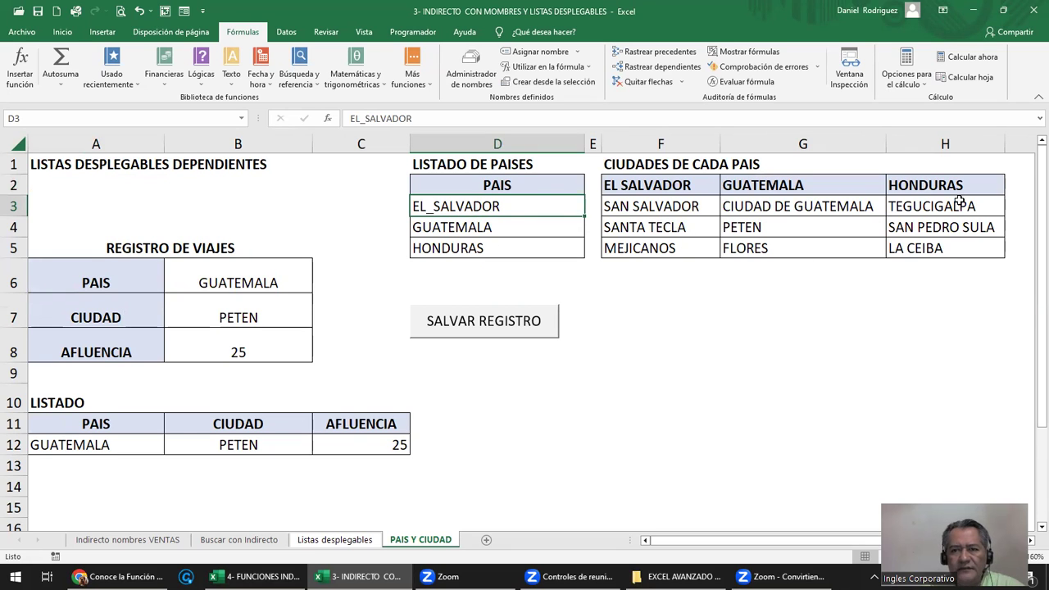
pyautogui.moveTo(539, 206); pyautogui.dragTo(544, 244)
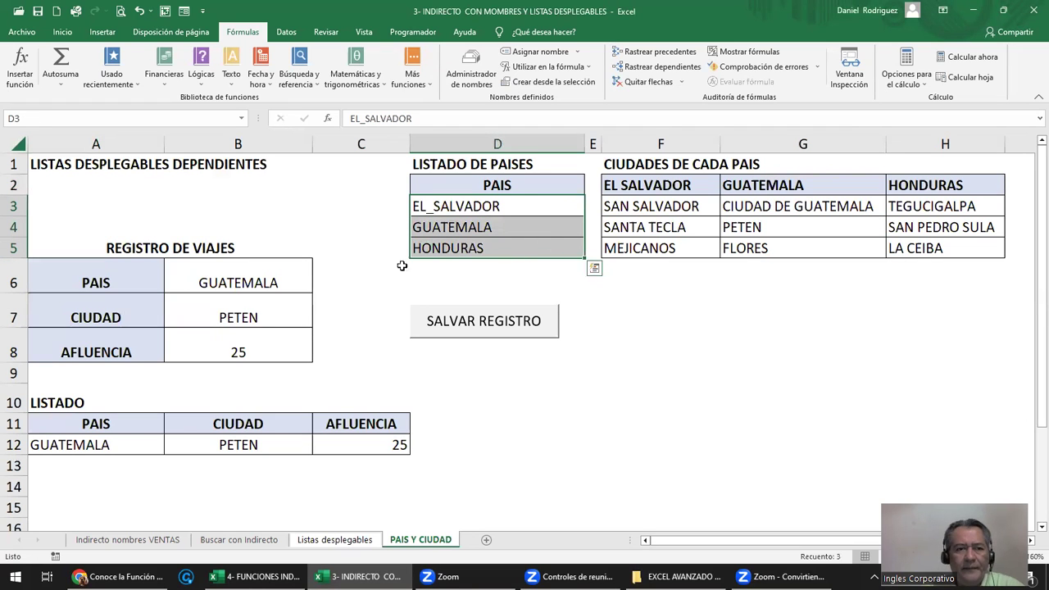
# Review the REGISTRO DE VIAJES record showing GUATEMALA, PETEN and AFLUENCIA 25
pyautogui.click(113, 245)
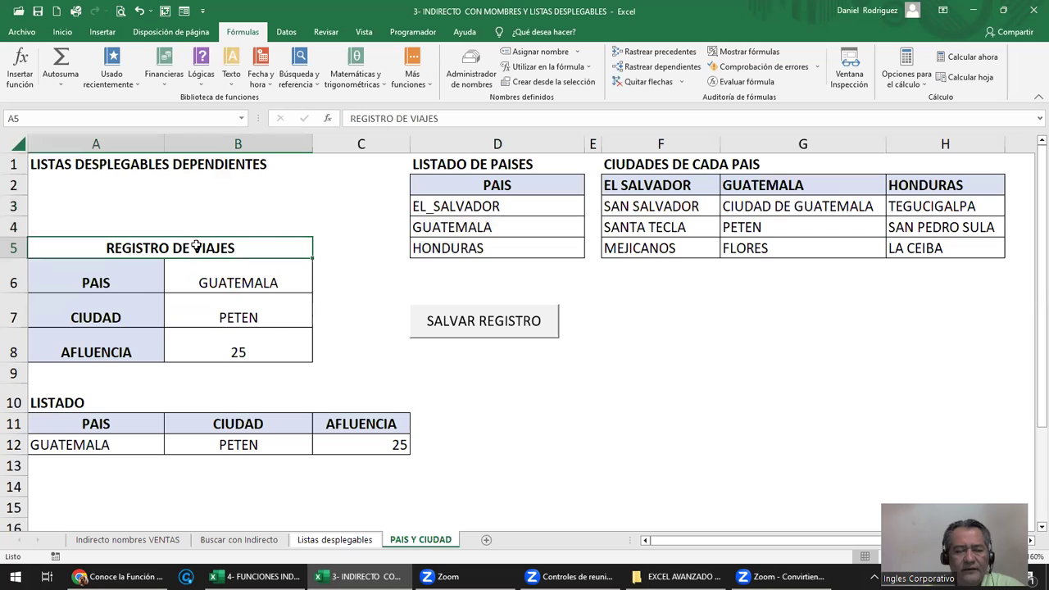
pyautogui.click(104, 282)
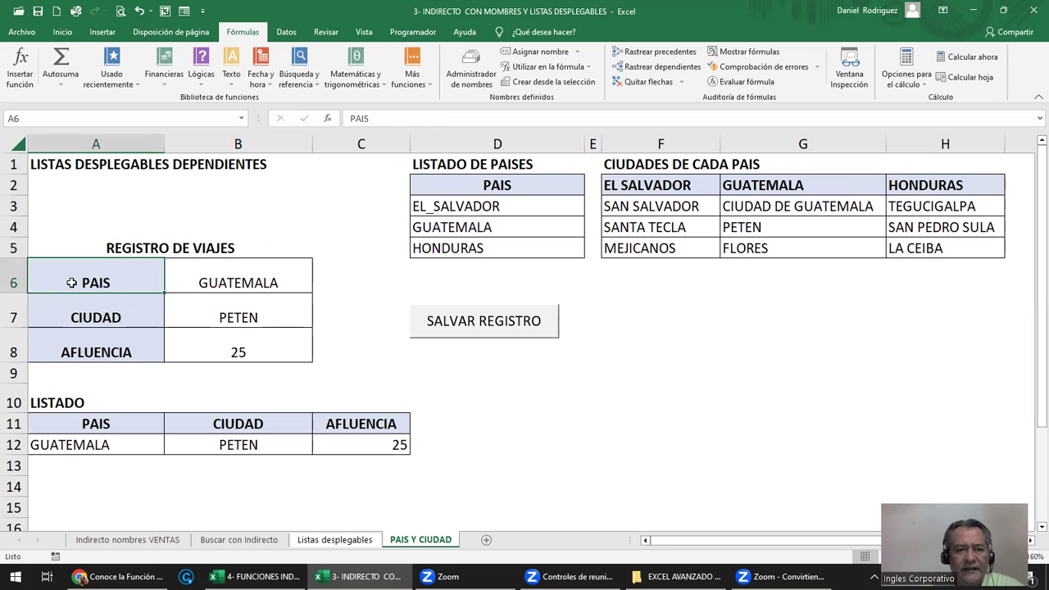
pyautogui.click(241, 272)
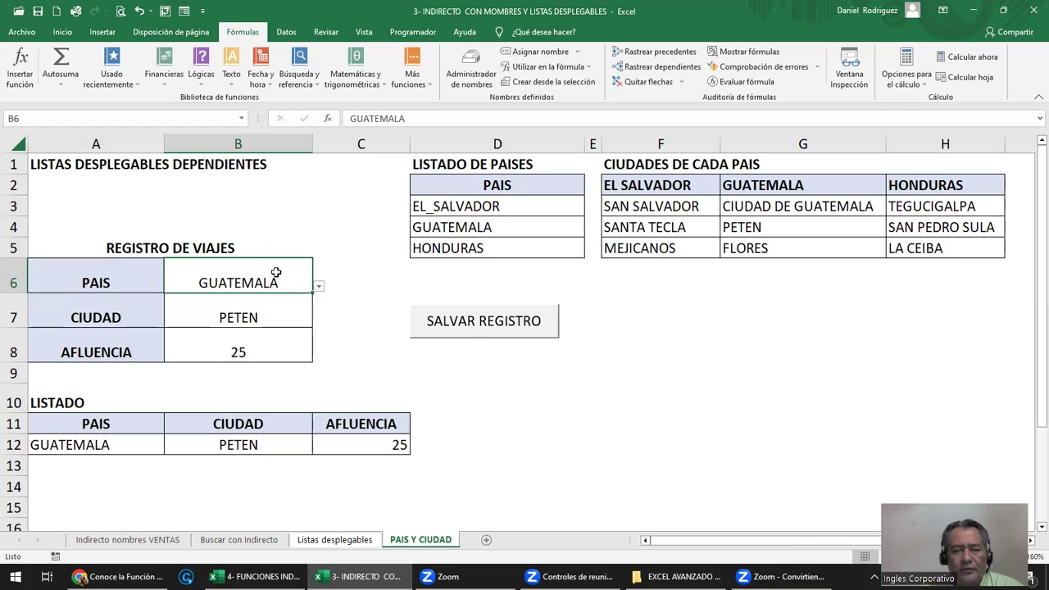
pyautogui.click(275, 309)
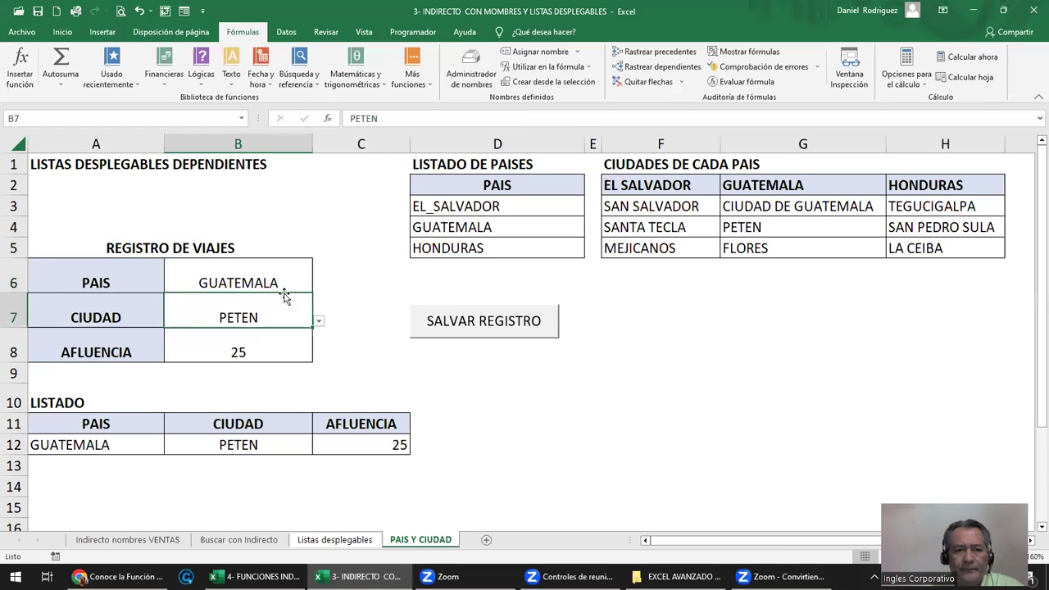
pyautogui.click(254, 355)
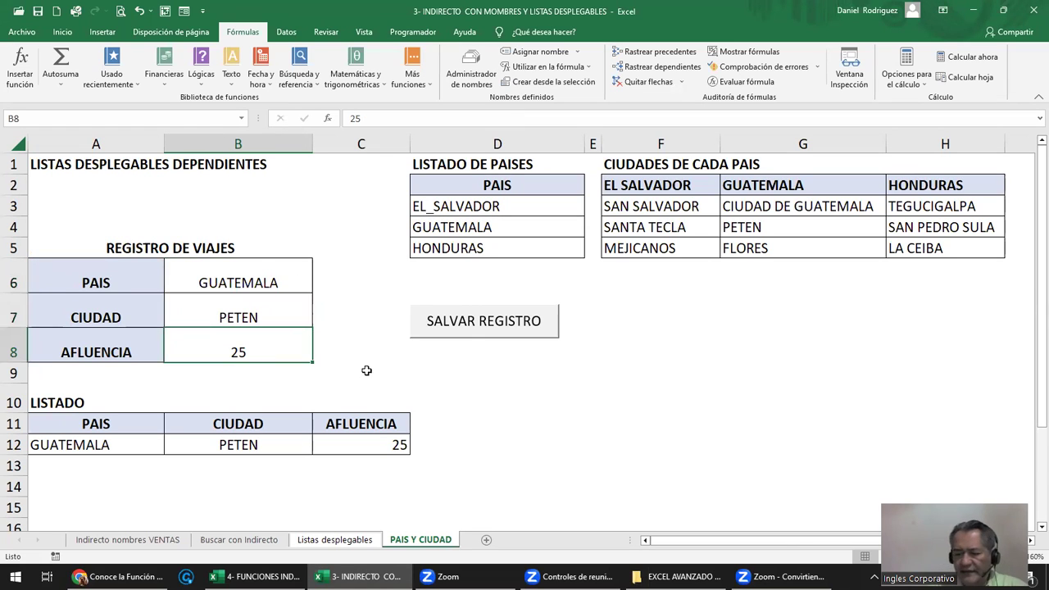
# Enter 56 as the AFLUENCIA in B8, then highlight the record fields and LISTADO headers
pyautogui.write('56')
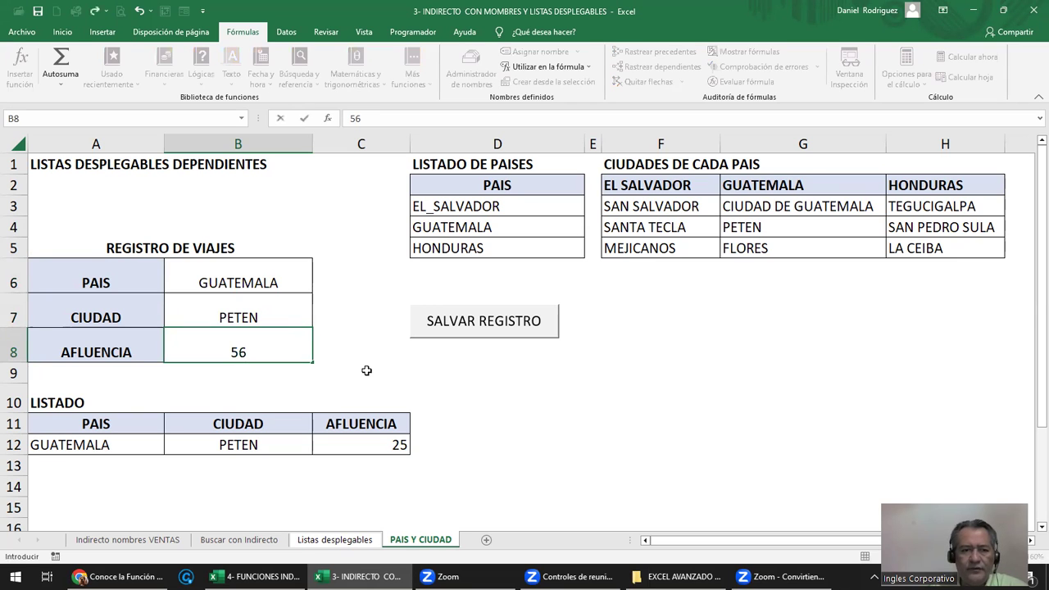
pyautogui.press('Return')
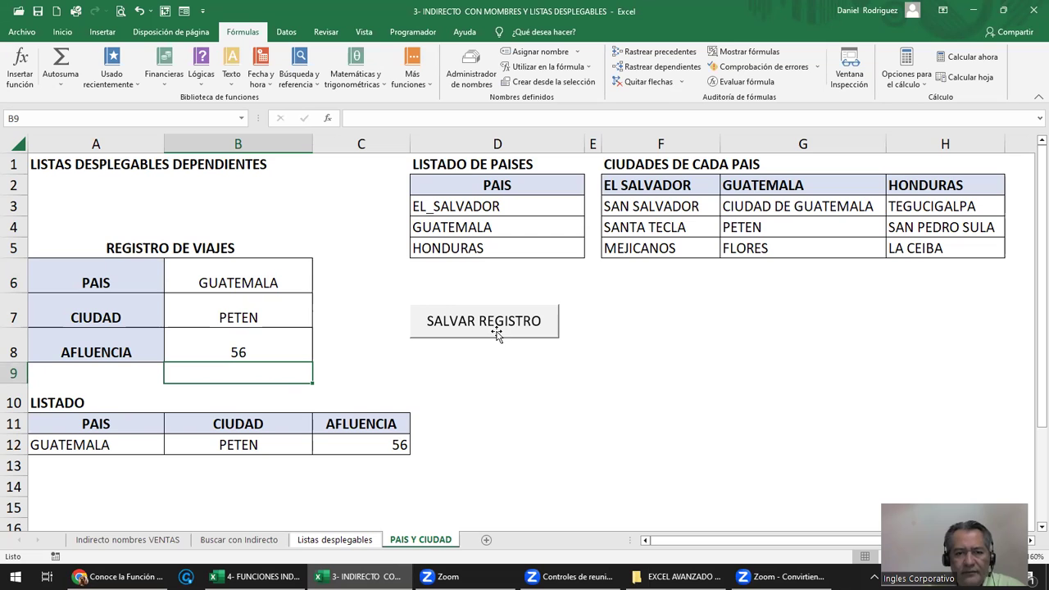
pyautogui.moveTo(123, 278); pyautogui.dragTo(237, 342)
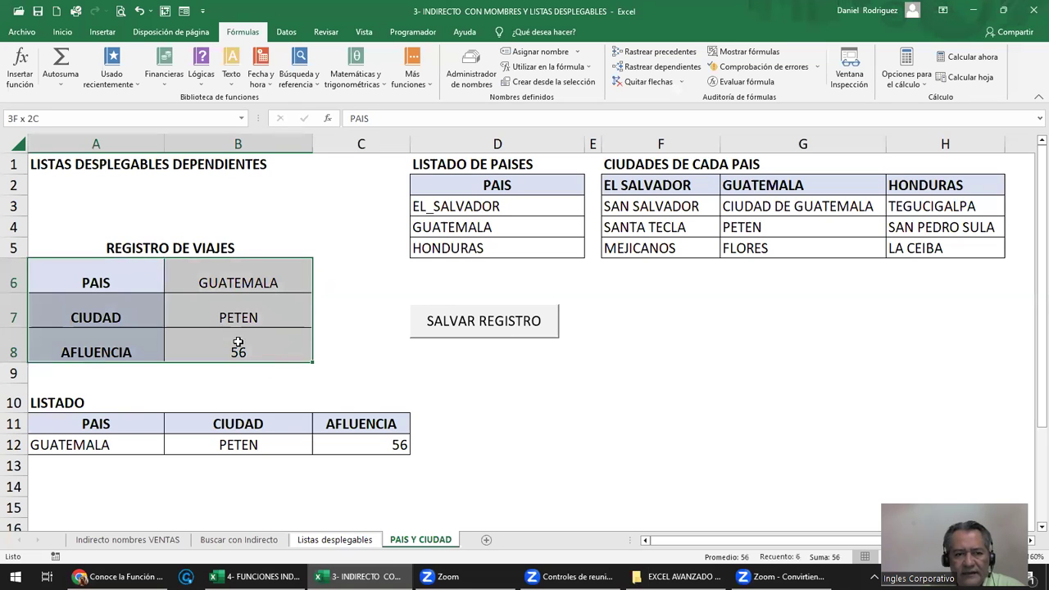
pyautogui.moveTo(77, 428)
pyautogui.mouseDown()
pyautogui.moveTo(282, 412)
pyautogui.moveTo(359, 445)
pyautogui.mouseUp()
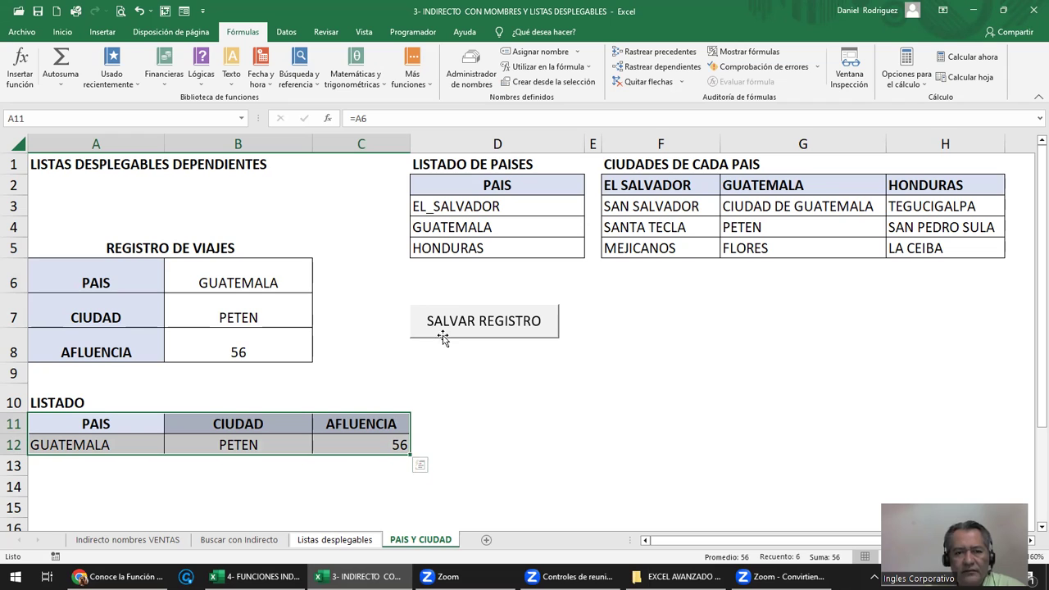
# Test-copy the LISTADO record row into row 13, then undo the paste
pyautogui.moveTo(92, 443)
pyautogui.mouseDown()
pyautogui.moveTo(314, 435)
pyautogui.moveTo(342, 447)
pyautogui.mouseUp()
pyautogui.hotkey('ctrl', 'c')
pyautogui.press('Down')
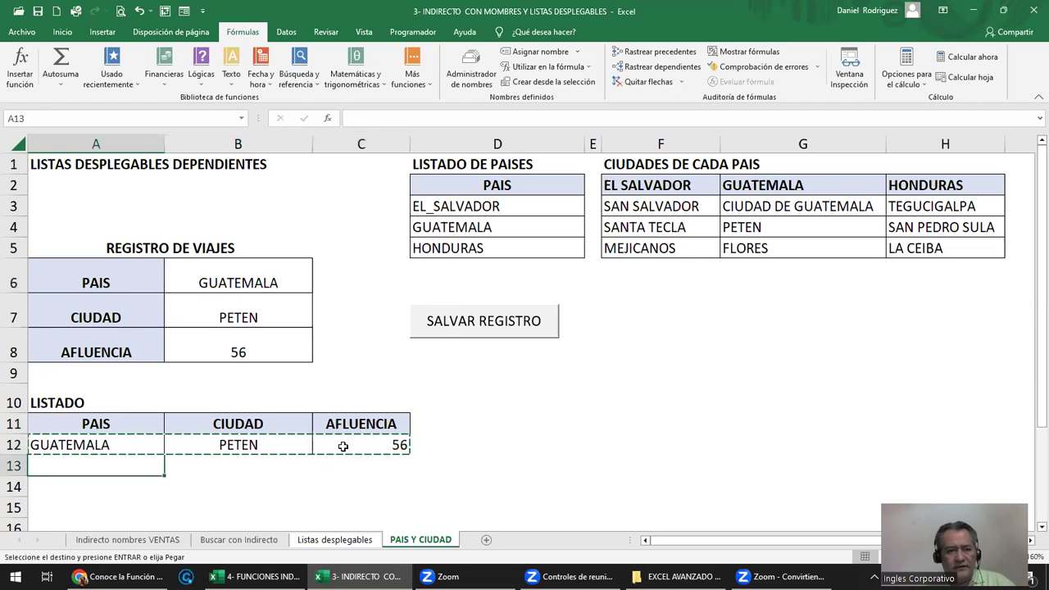
pyautogui.hotkey('ctrl', 'v')
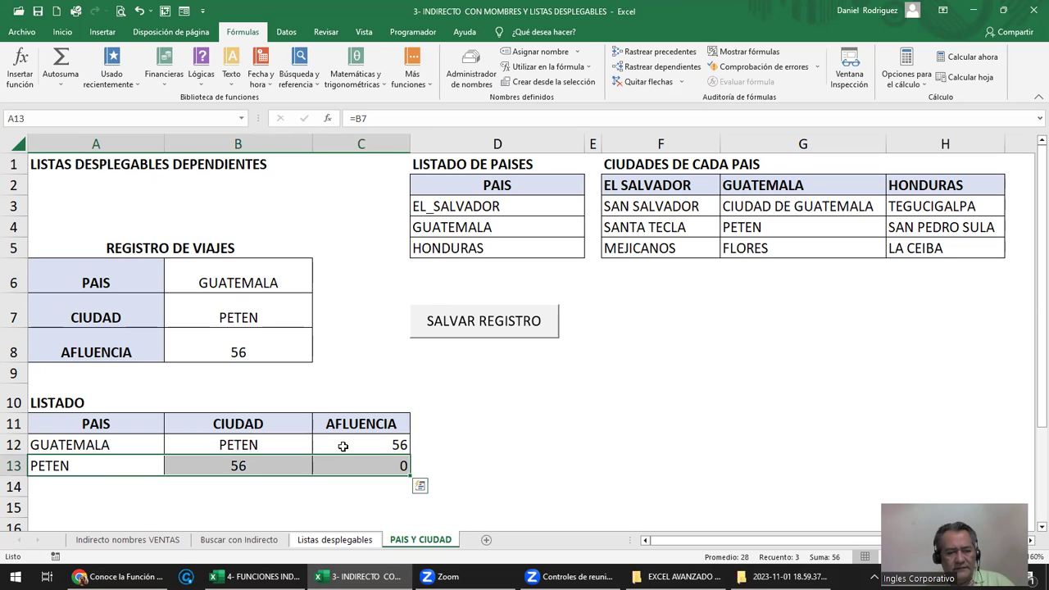
pyautogui.hotkey('ctrl', 'z')
pyautogui.press('Up')
# Make A12, B12 and C12 point absolutely to $B$6, $B$7 and $B$8 using F4
pyautogui.press('F2')
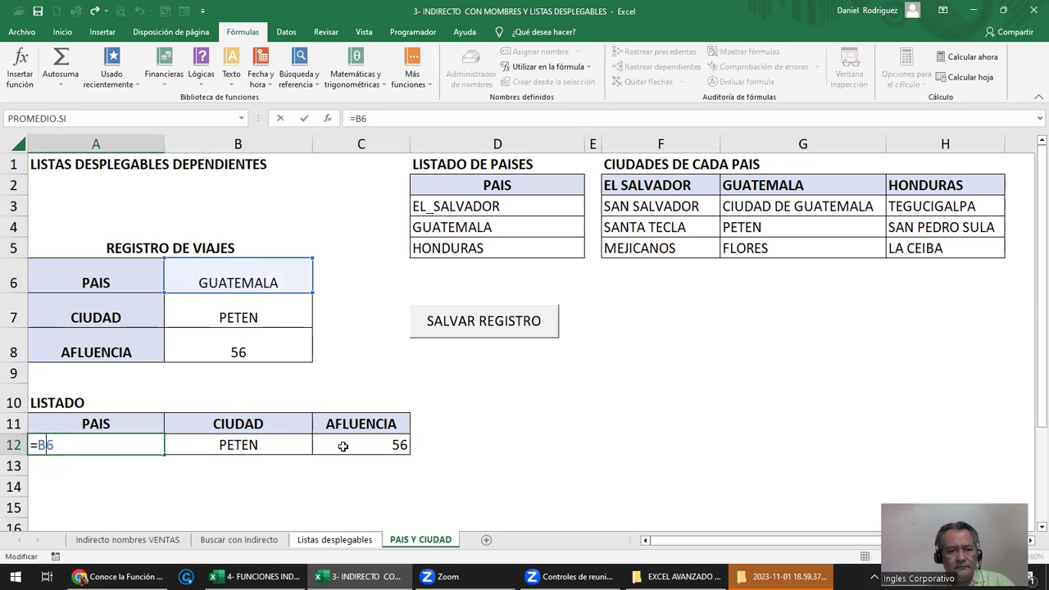
pyautogui.press('F4')
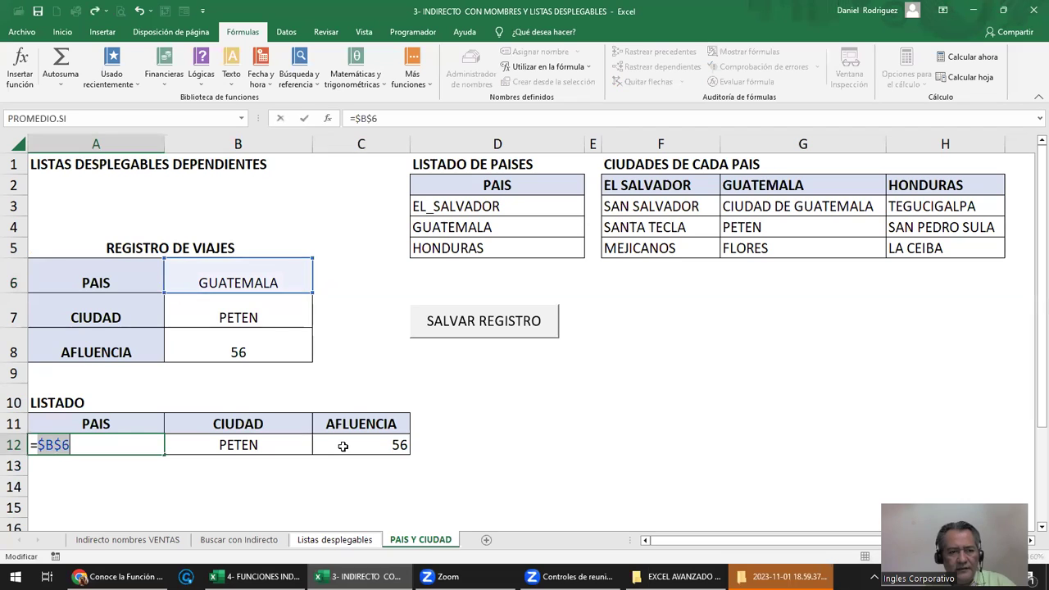
pyautogui.press('Return')
pyautogui.press('Up')
pyautogui.press('Right')
pyautogui.press('F2')
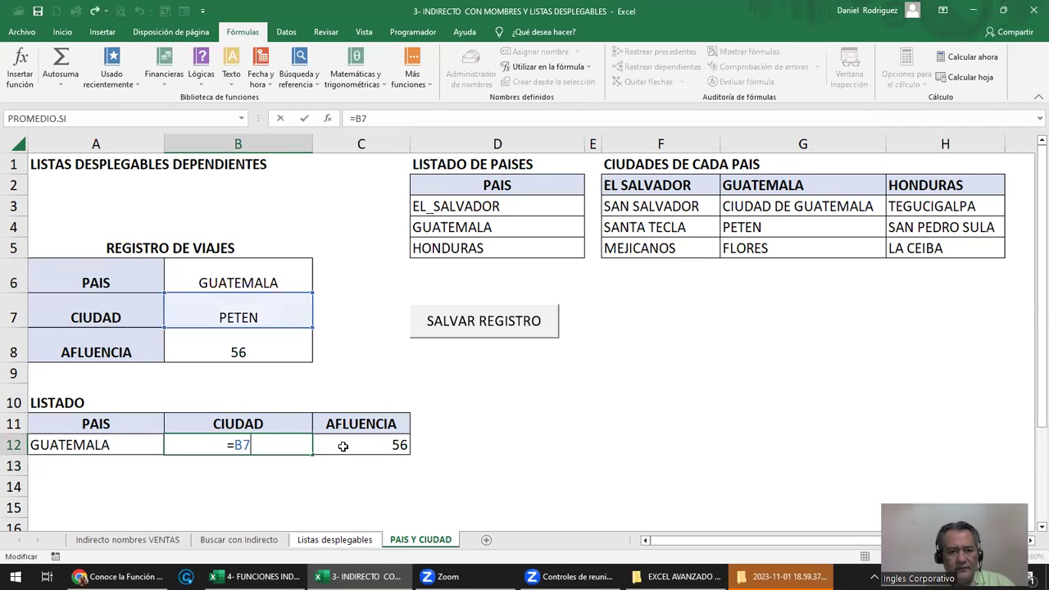
pyautogui.press('F4')
pyautogui.press('Return')
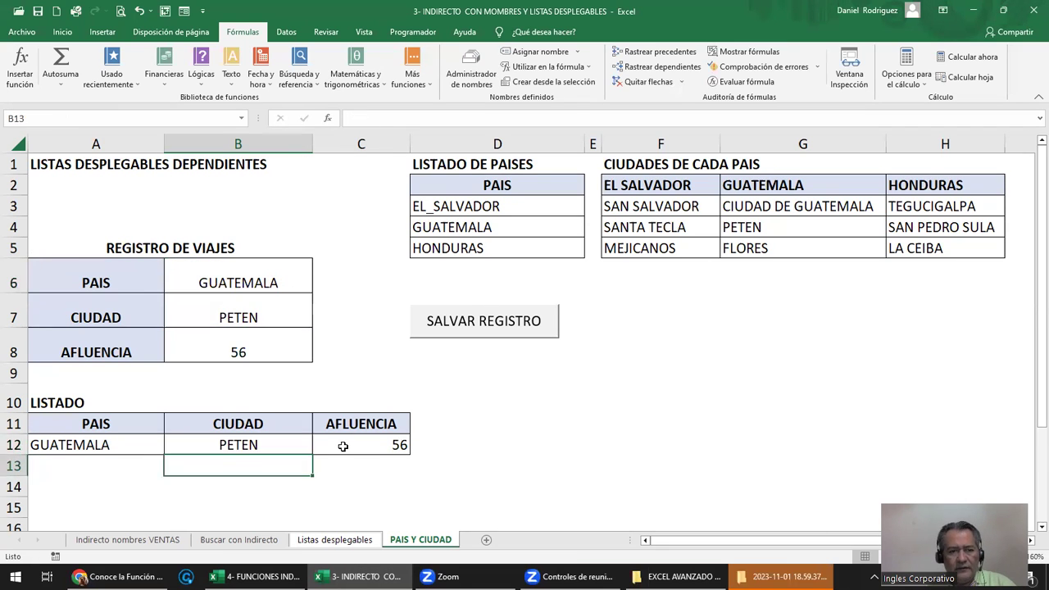
pyautogui.press('Up')
pyautogui.press('Right')
pyautogui.press('F2')
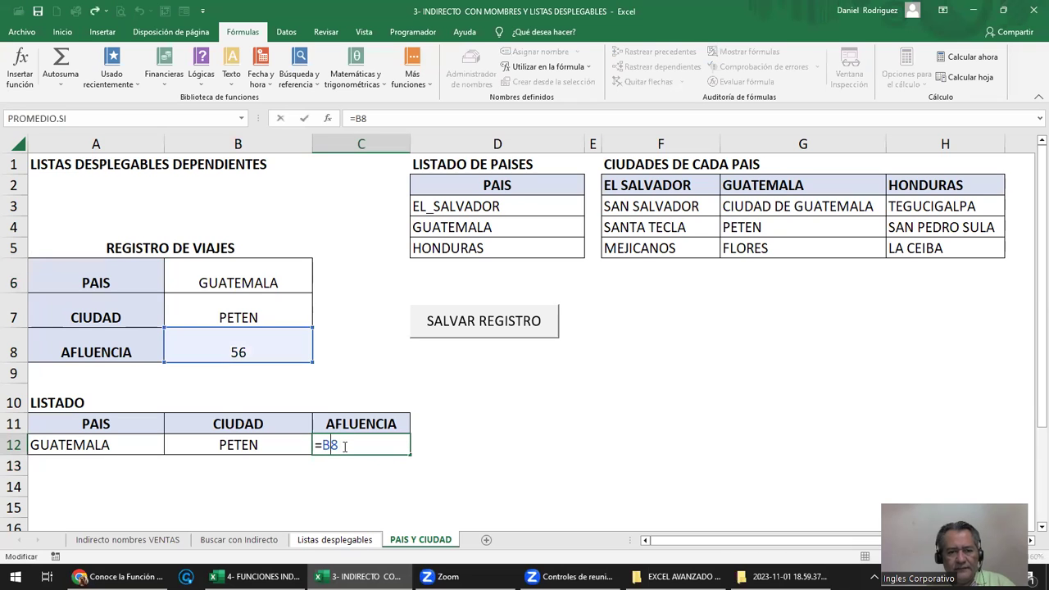
pyautogui.press('F4')
pyautogui.press('Return')
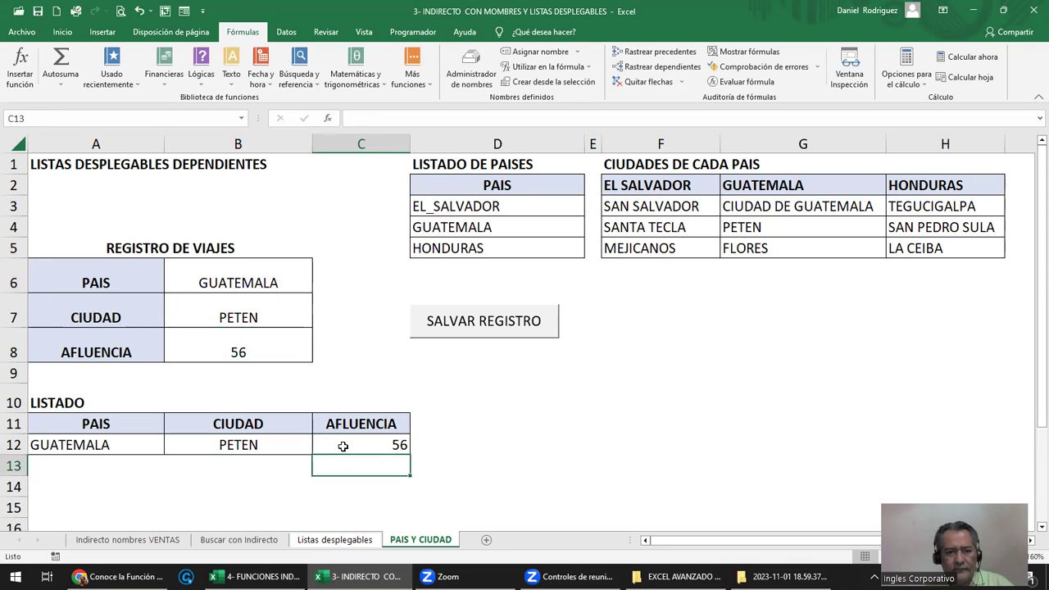
# Copy the fixed row A12:C12 into row 13 to verify it, then clear the test row
pyautogui.press('Left')
pyautogui.press('Left')
pyautogui.press('Up')
pyautogui.hotkey('shift', 'Right')
pyautogui.hotkey('shift', 'Right')
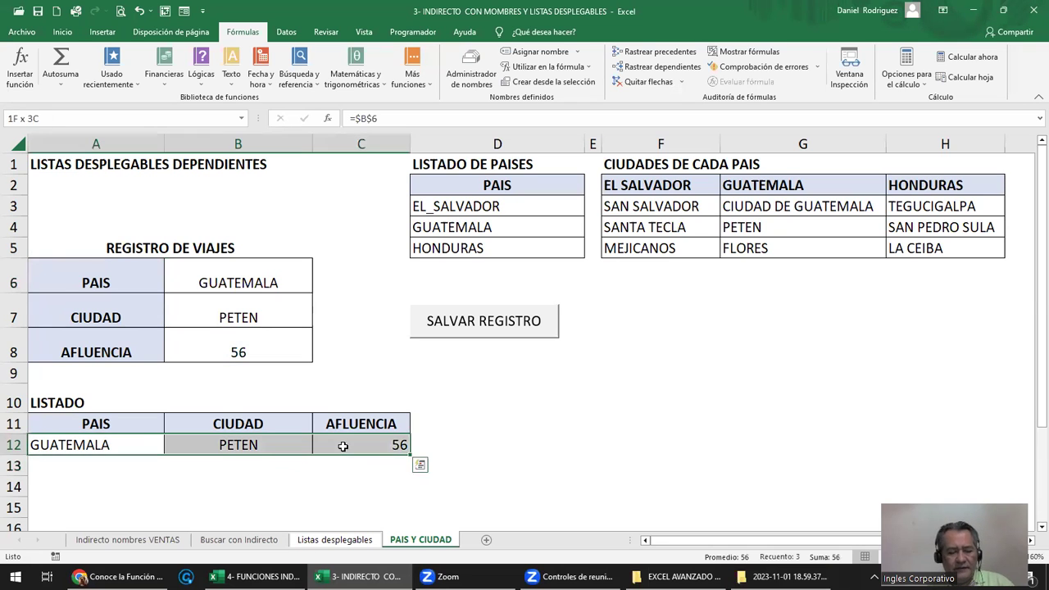
pyautogui.hotkey('ctrl', 'c')
pyautogui.press('Down')
pyautogui.press('Return')
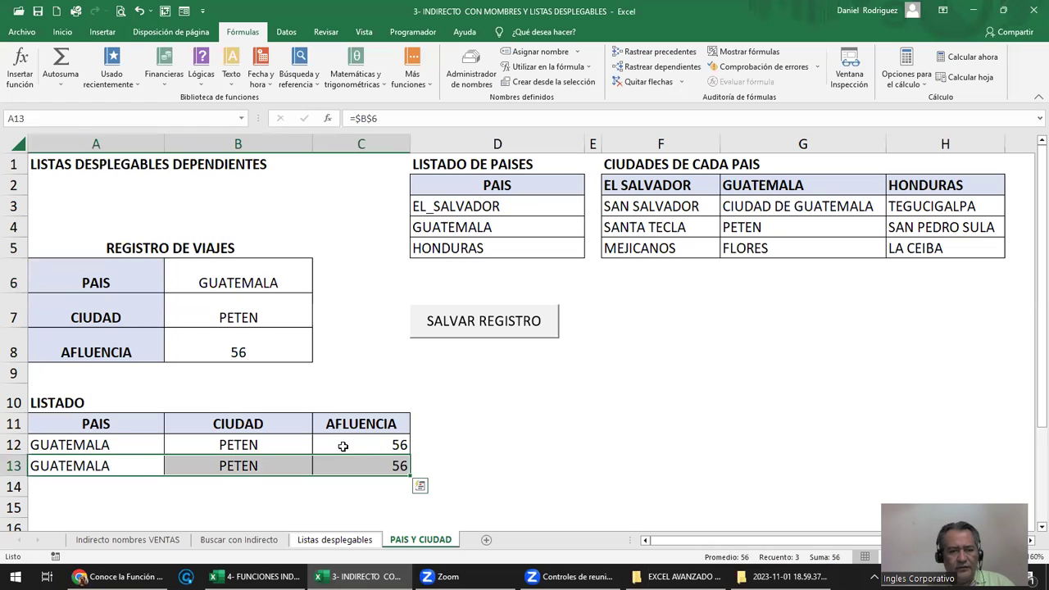
pyautogui.press('Delete')
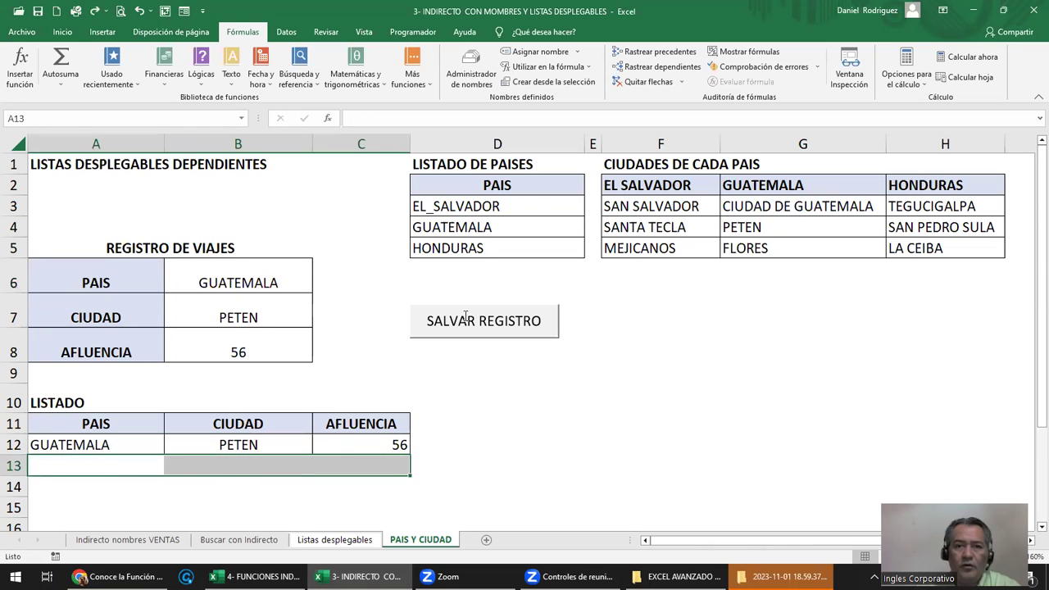
pyautogui.click(782, 576)
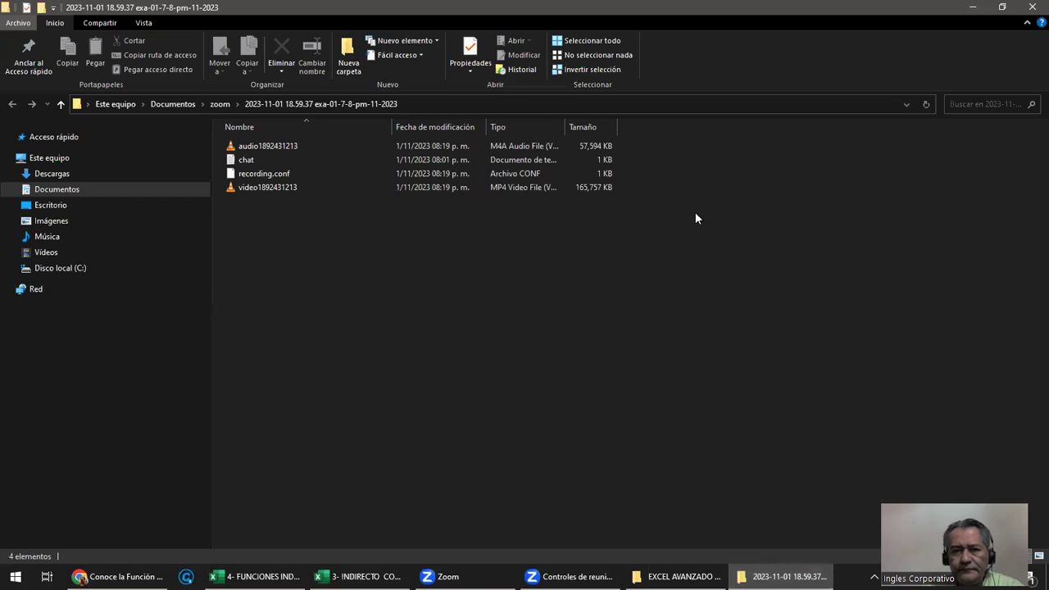
pyautogui.click(1032, 7)
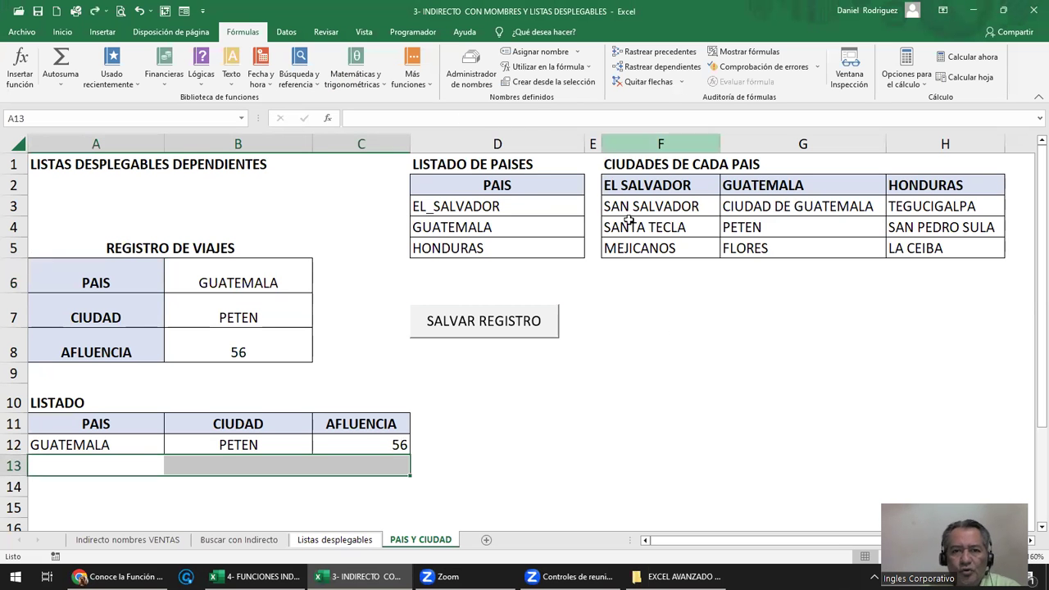
# Highlight the country list and the EL SALVADOR, GUATEMALA and HONDURAS city lists, then open Administrador de nombres
pyautogui.moveTo(487, 207); pyautogui.dragTo(492, 241)
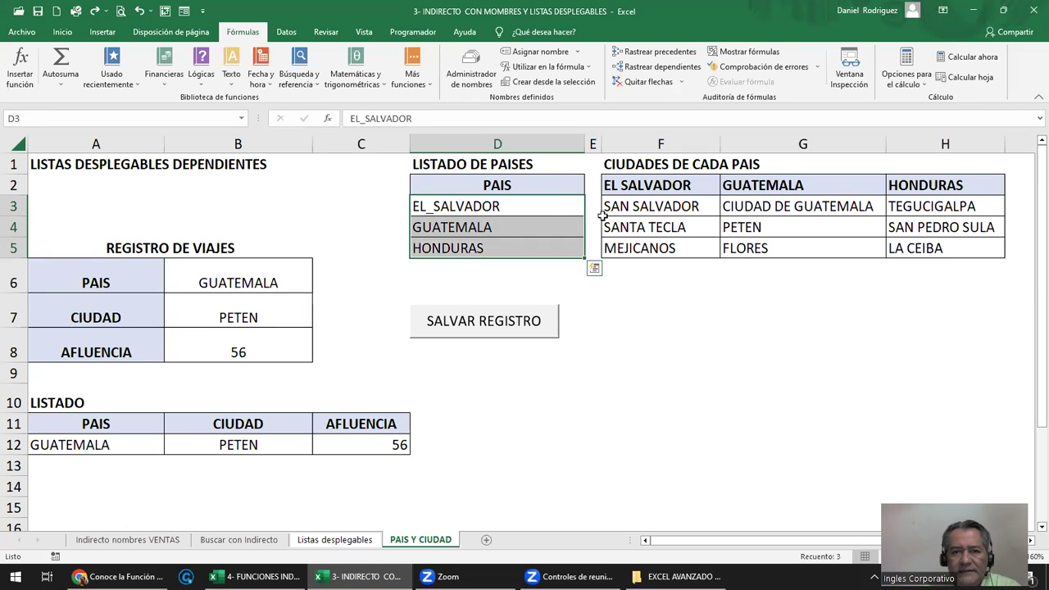
pyautogui.moveTo(636, 207); pyautogui.dragTo(660, 240)
pyautogui.moveTo(778, 206); pyautogui.dragTo(770, 246)
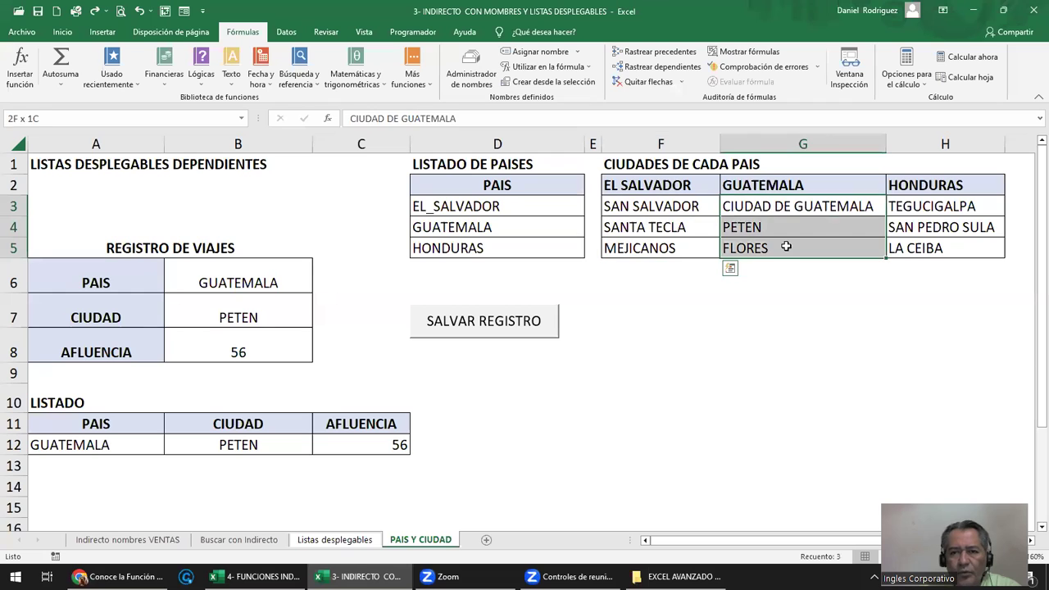
pyautogui.moveTo(924, 205); pyautogui.dragTo(933, 248)
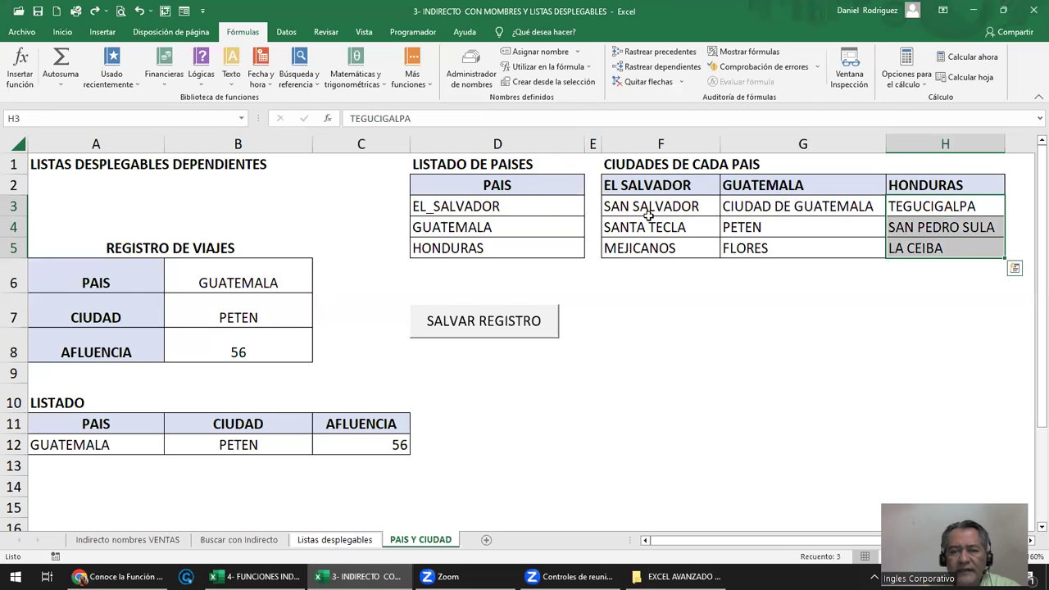
pyautogui.click(660, 144)
pyautogui.click(784, 140)
pyautogui.click(897, 144)
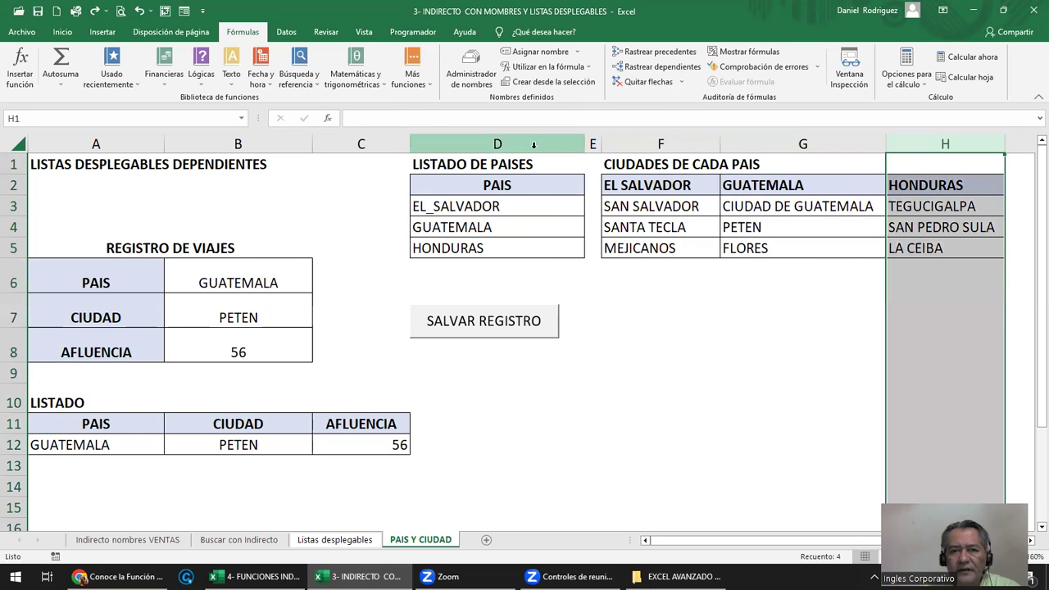
pyautogui.click(536, 141)
pyautogui.click(607, 296)
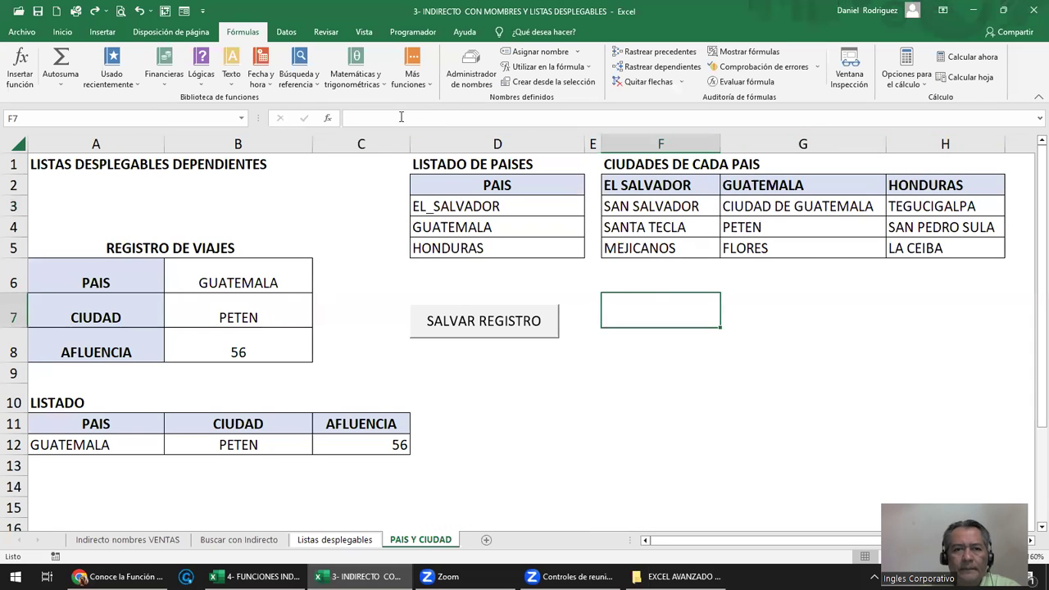
pyautogui.click(471, 67)
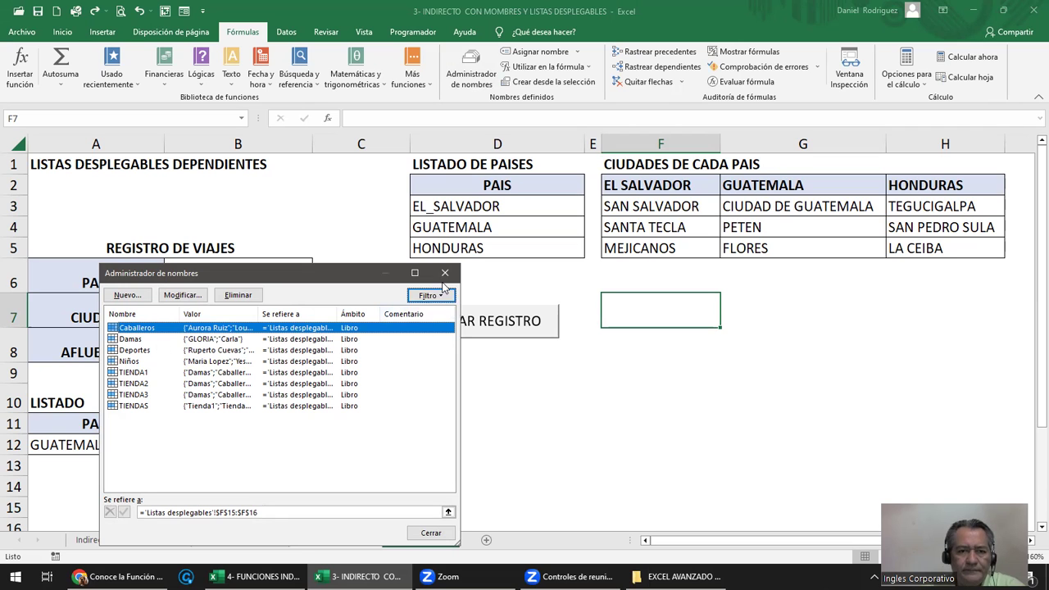
# Select all eight defined names, delete them with confirmation, and close Name Manager
pyautogui.click(220, 408)
pyautogui.keyDown('shift'); pyautogui.click(221, 328); pyautogui.keyUp('shift')
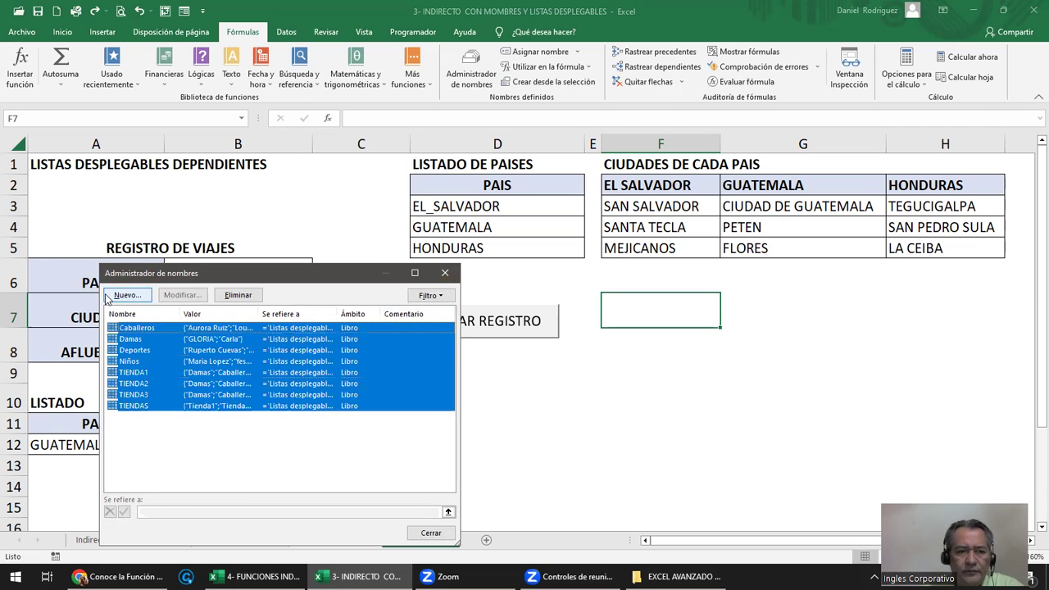
pyautogui.click(235, 297)
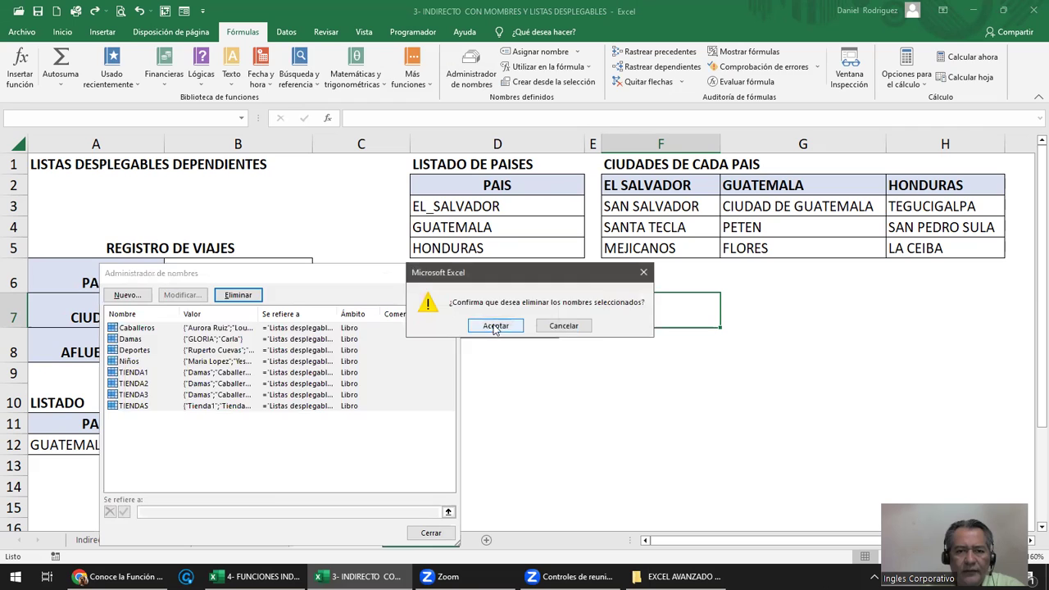
pyautogui.click(496, 325)
pyautogui.click(431, 534)
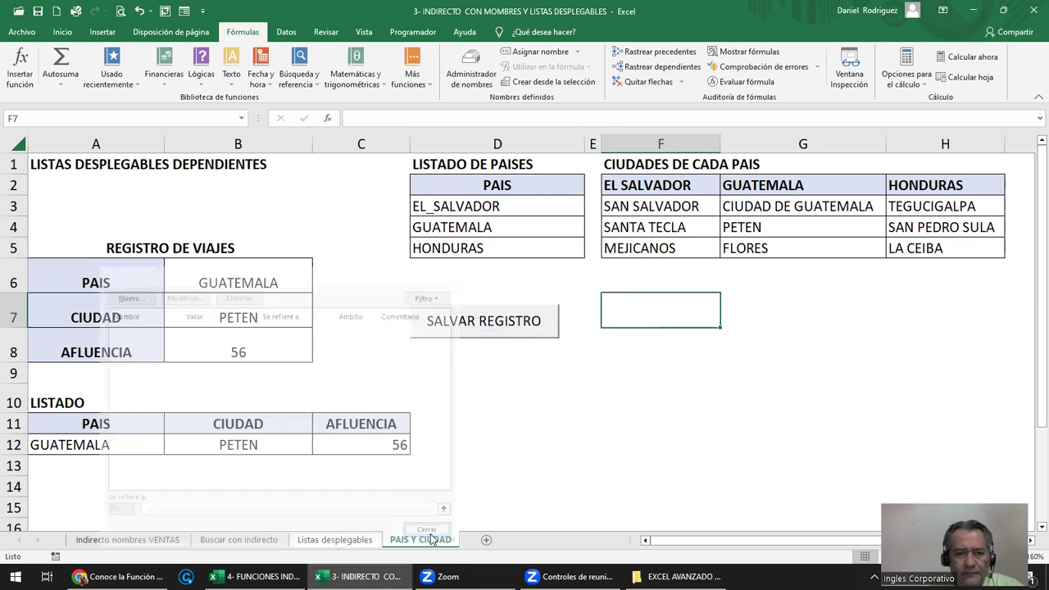
pyautogui.click(501, 429)
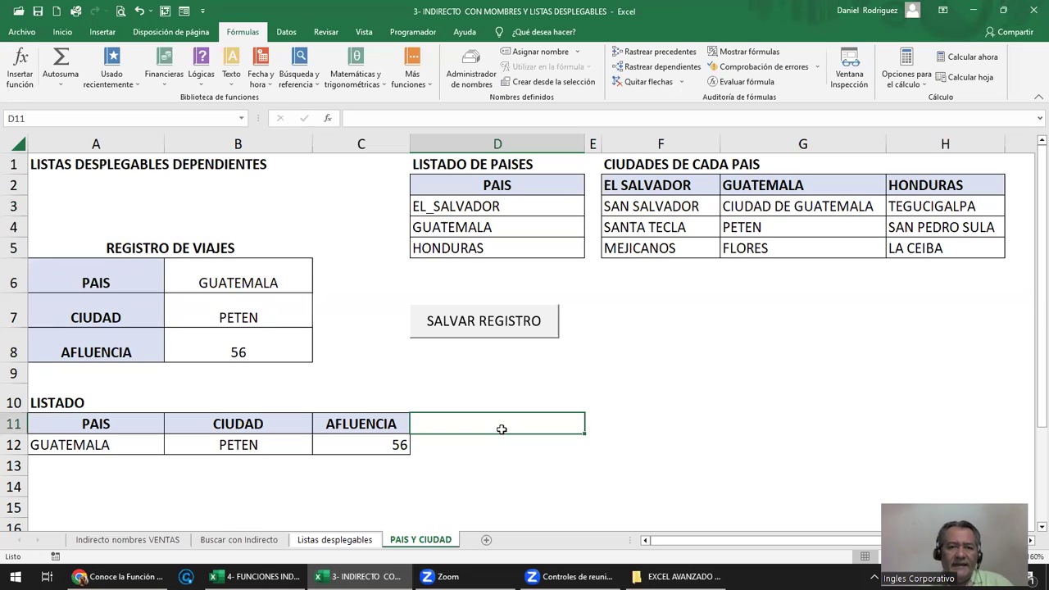
# Change the country cell D3 from EL_SALVADOR to EL SALVADOR with a space
pyautogui.click(434, 208)
pyautogui.press('F2')
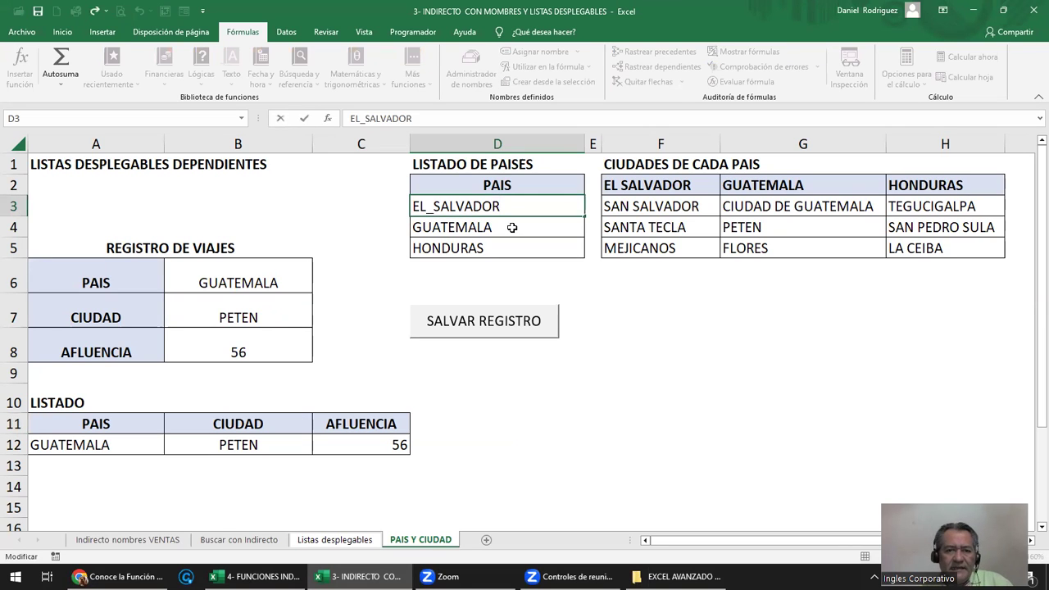
pyautogui.press('Left')
pyautogui.press('Left')
pyautogui.press('Left')
pyautogui.press('Delete')
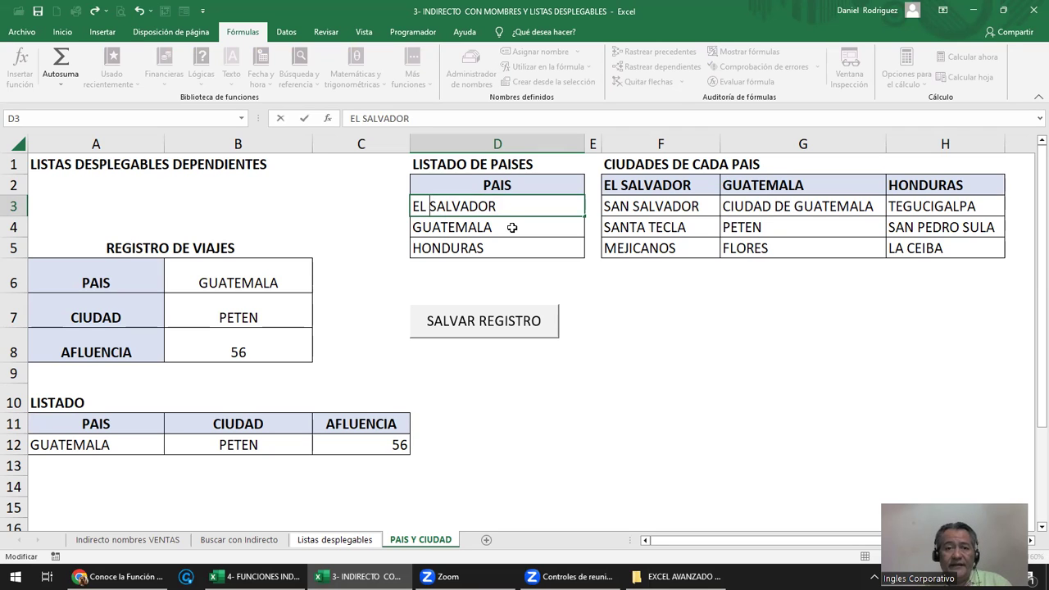
pyautogui.hotkey('ctrl', 'Return')
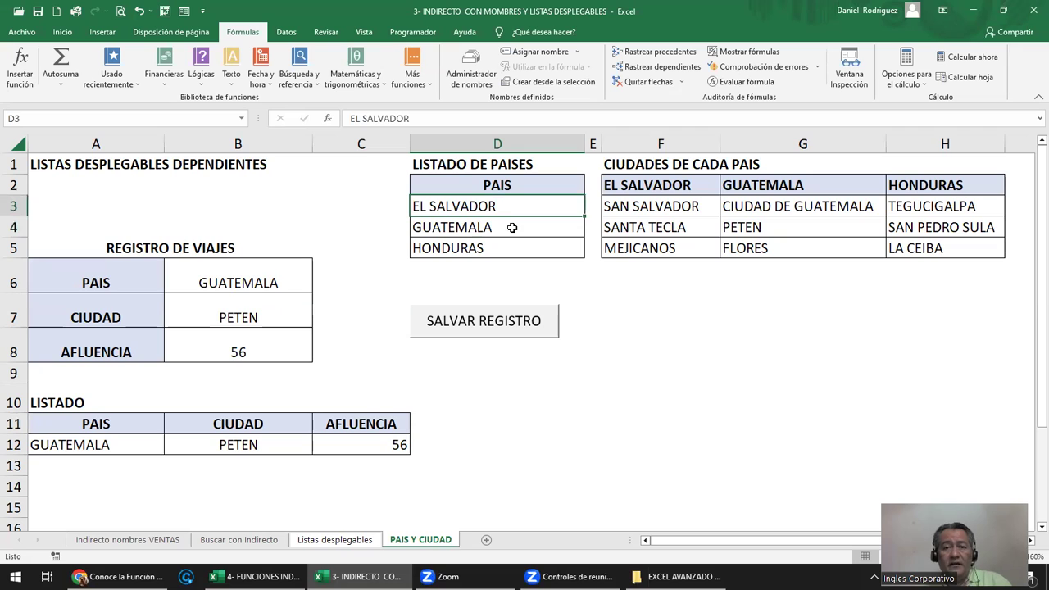
pyautogui.hotkey('shift', 'Down')
pyautogui.hotkey('shift', 'Down')
pyautogui.hotkey('shift', 'Up')
pyautogui.hotkey('shift', 'Up')
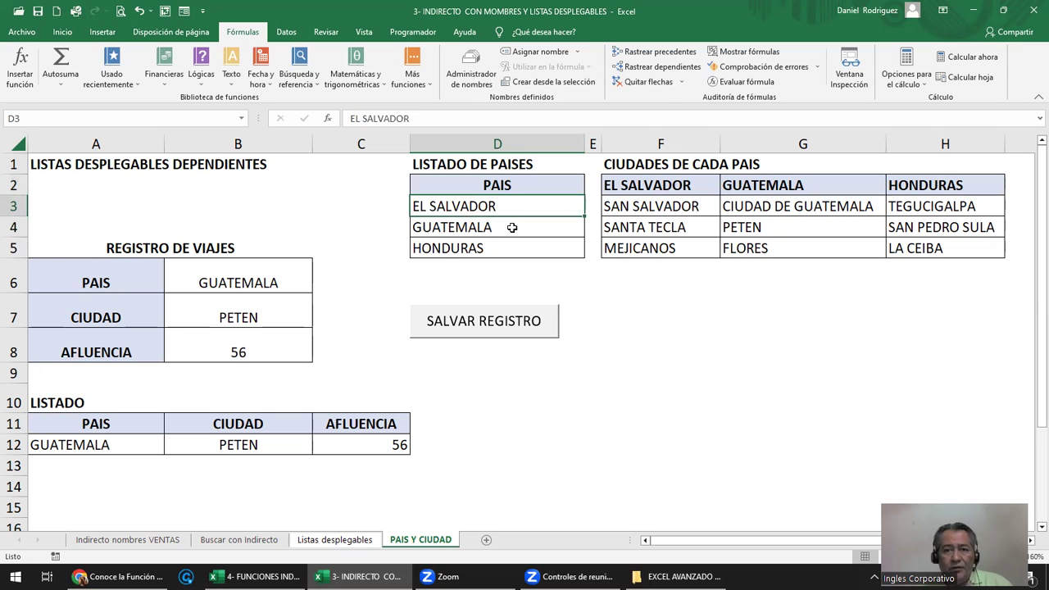
# Replace the space in the F2 header so it reads EL_SALVADOR
pyautogui.press('Right')
pyautogui.press('Right')
pyautogui.press('Up')
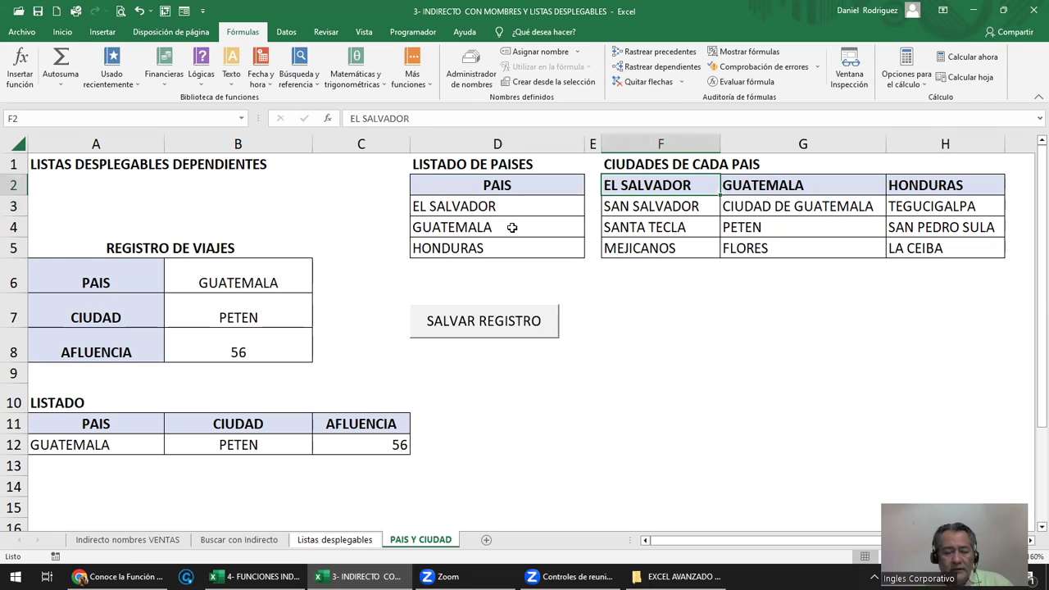
pyautogui.press('F2')
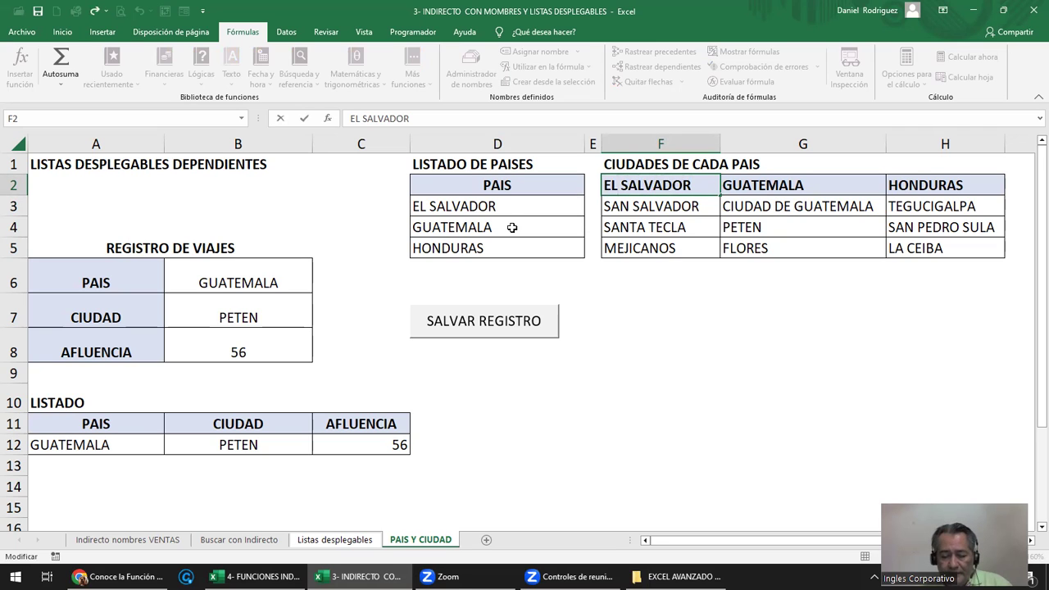
pyautogui.press('Delete')
pyautogui.write('_')
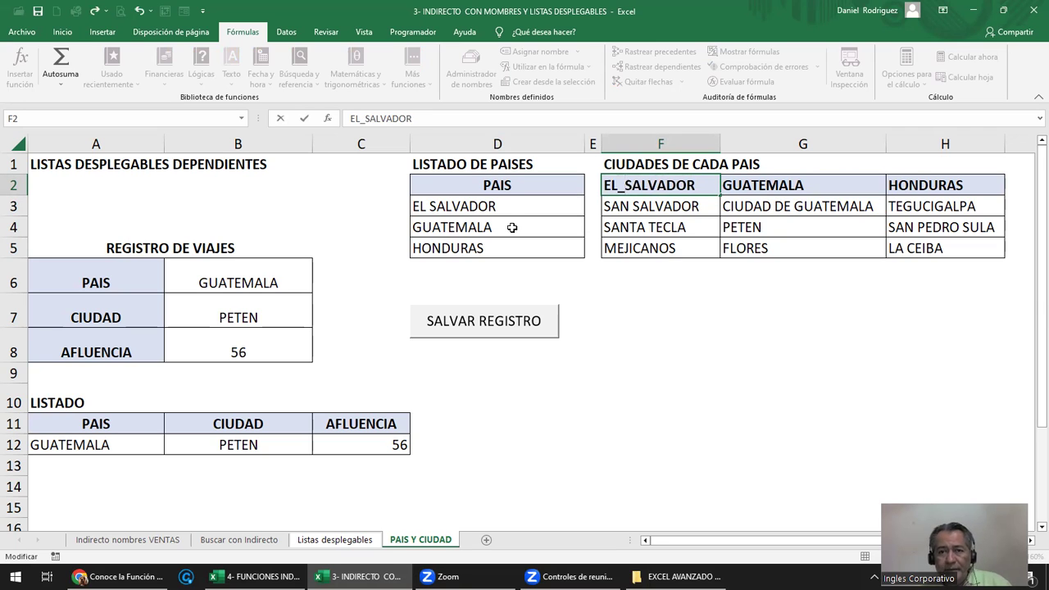
pyautogui.press('Return')
pyautogui.hotkey('shift', 'Down')
pyautogui.hotkey('shift', 'Down')
pyautogui.hotkey('shift', 'Up')
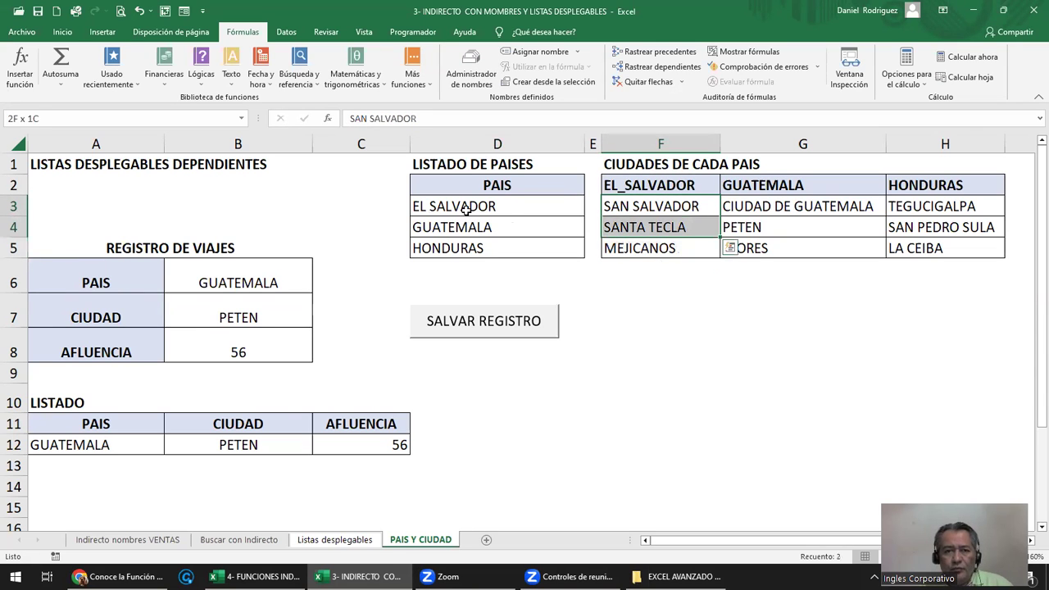
# Restore the F2 header to EL SALVADOR with a space
pyautogui.click(467, 205)
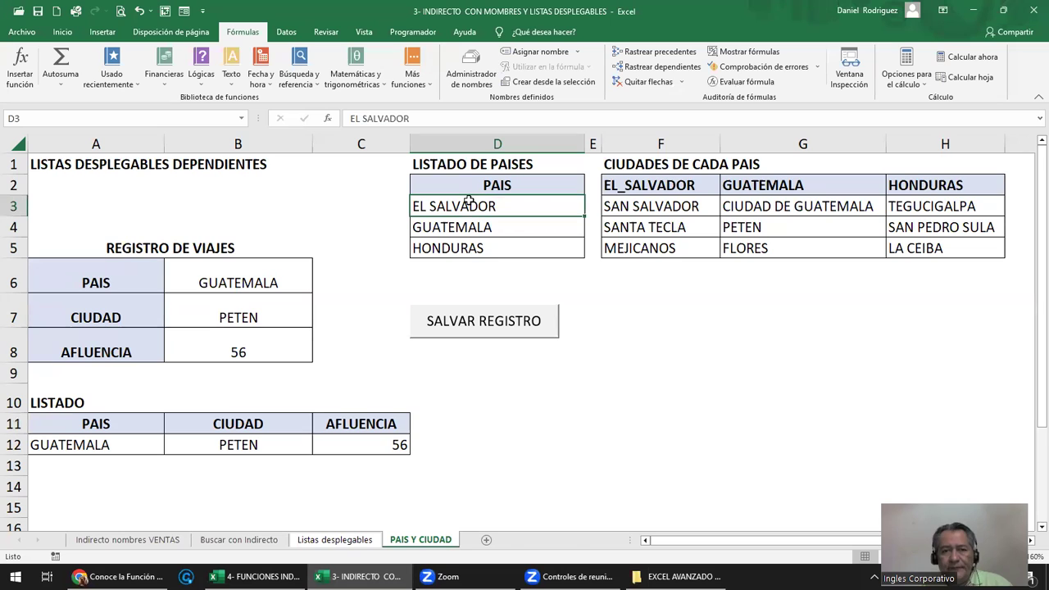
pyautogui.click(673, 186)
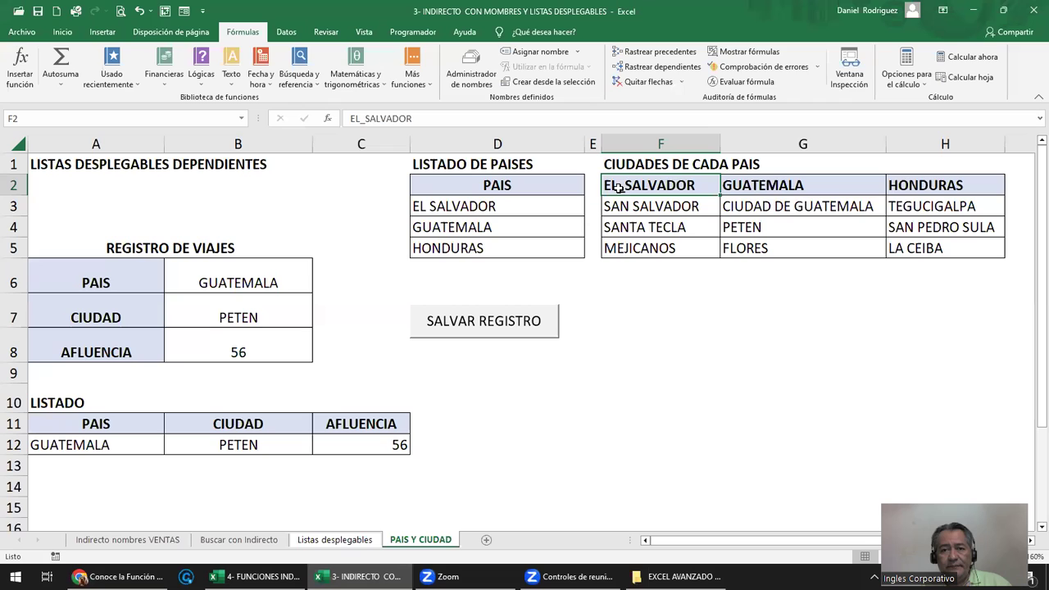
pyautogui.doubleClick(621, 187)
pyautogui.press('BackSpace')
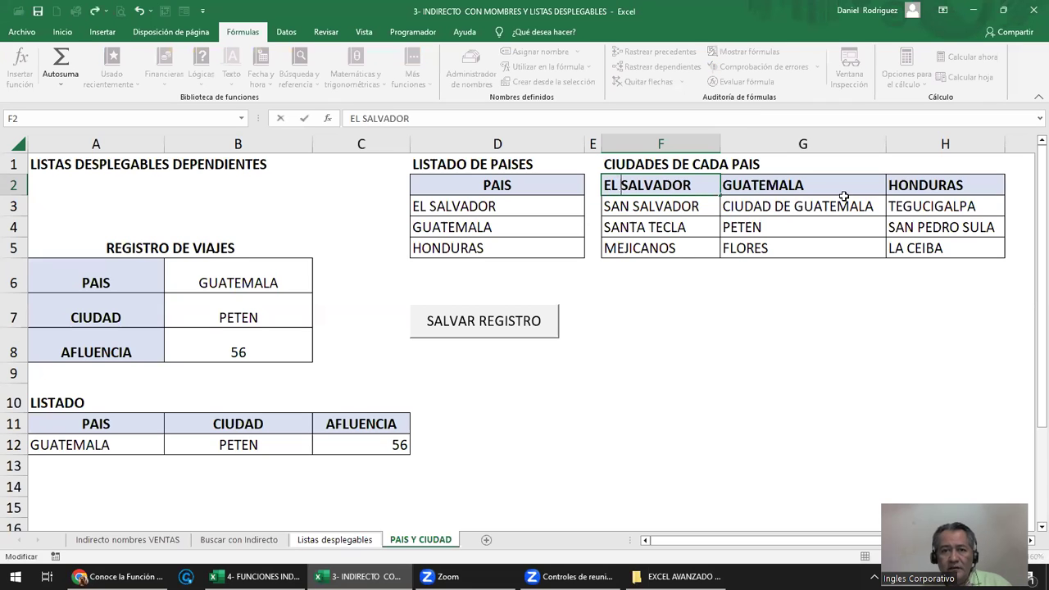
pyautogui.press('Return')
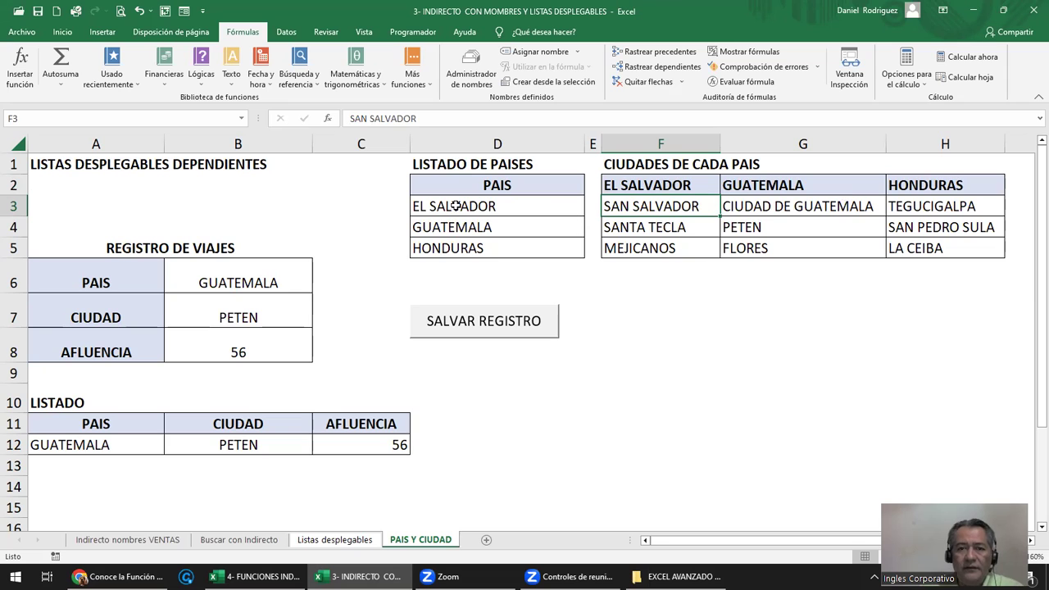
# Try SV in F2 and GT in G2 as header codes, then undo both
pyautogui.click(649, 185)
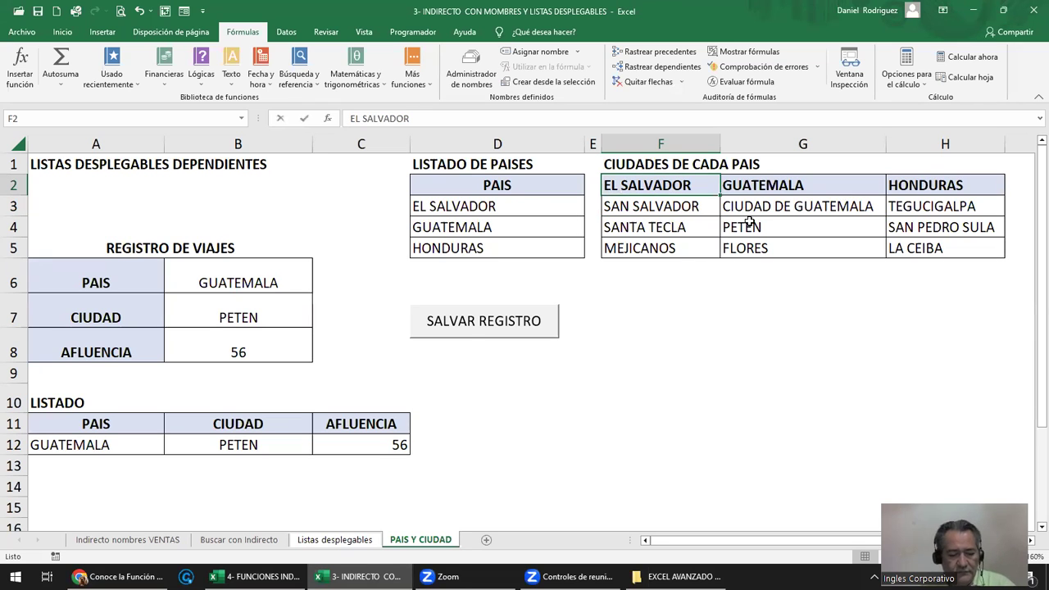
pyautogui.write('SV')
pyautogui.press('Tab')
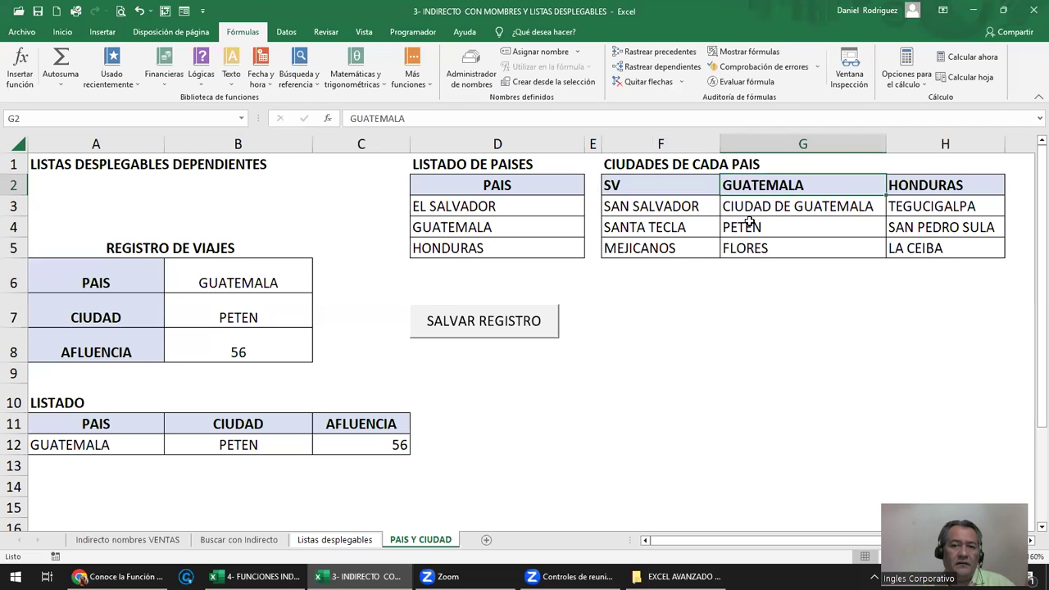
pyautogui.write('GT')
pyautogui.press('Return')
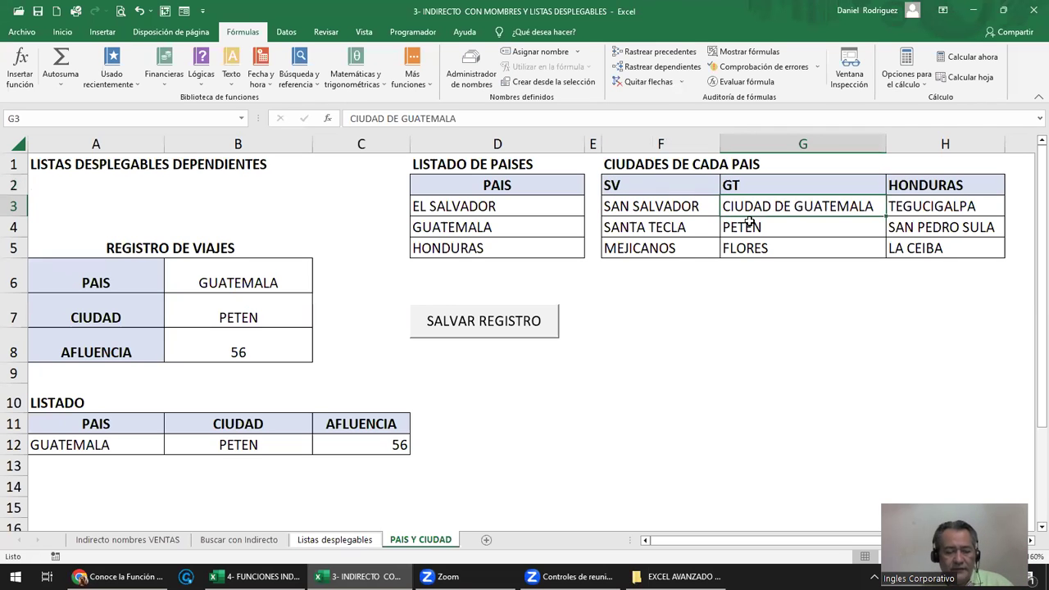
pyautogui.hotkey('ctrl', 'z')
pyautogui.hotkey('ctrl', 'z')
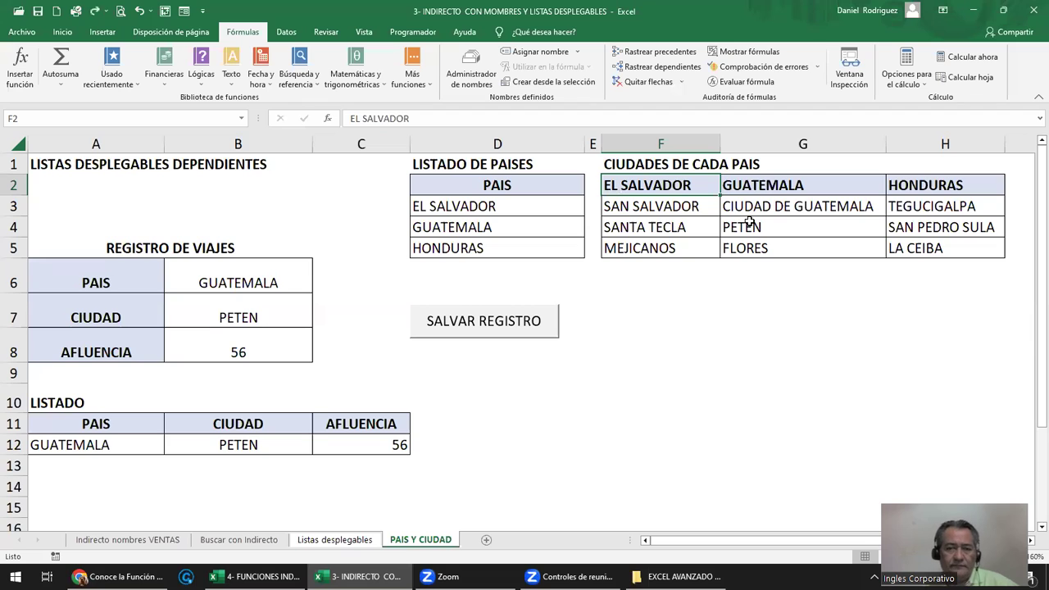
# Name the country range D3:D5 PAIS through the Name Box
pyautogui.click(467, 202)
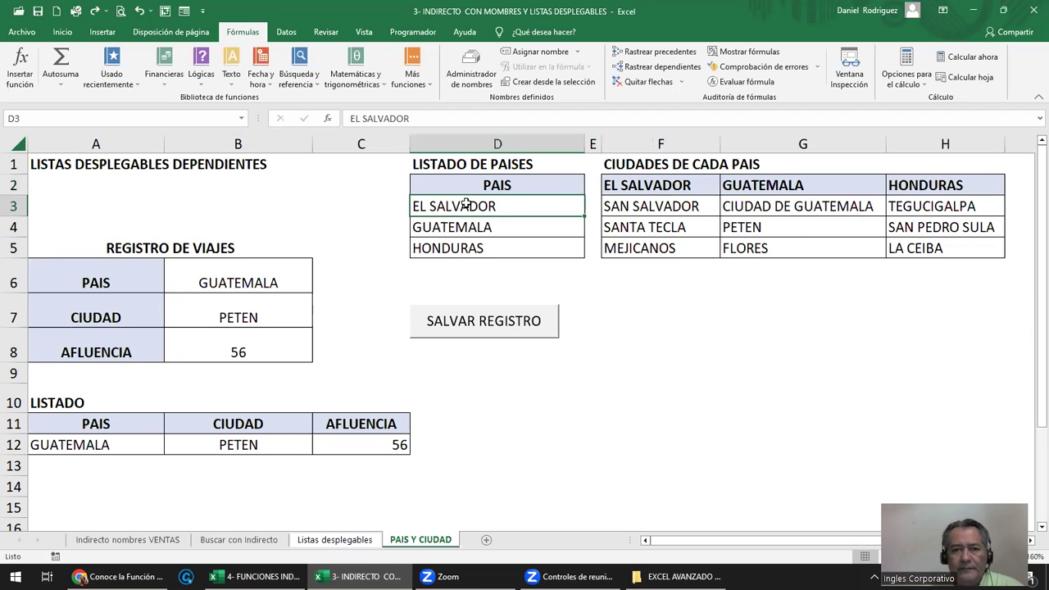
pyautogui.moveTo(467, 204); pyautogui.dragTo(467, 246)
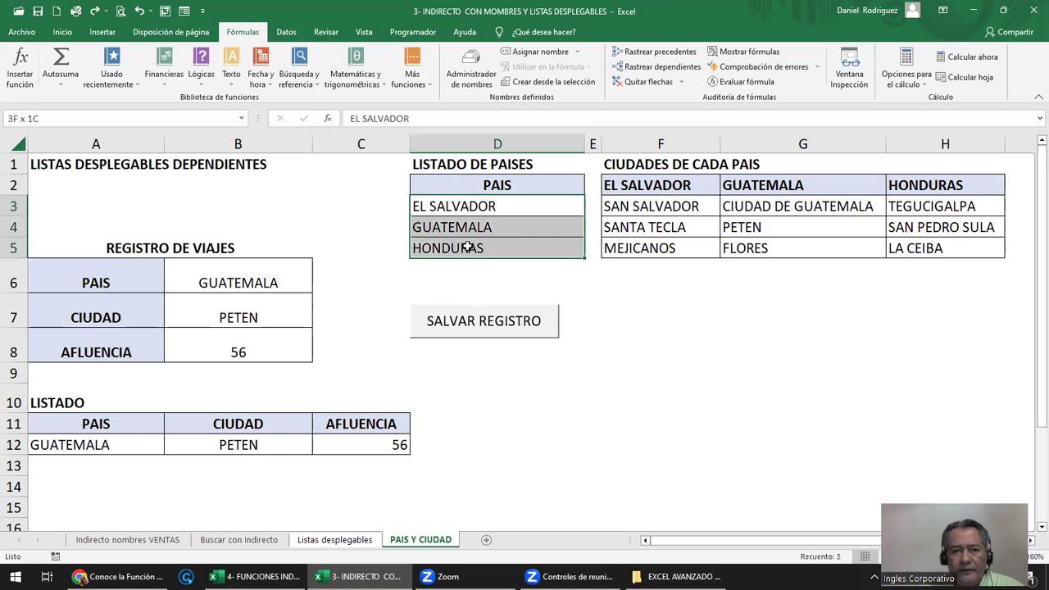
pyautogui.click(165, 119)
pyautogui.write('PAIS')
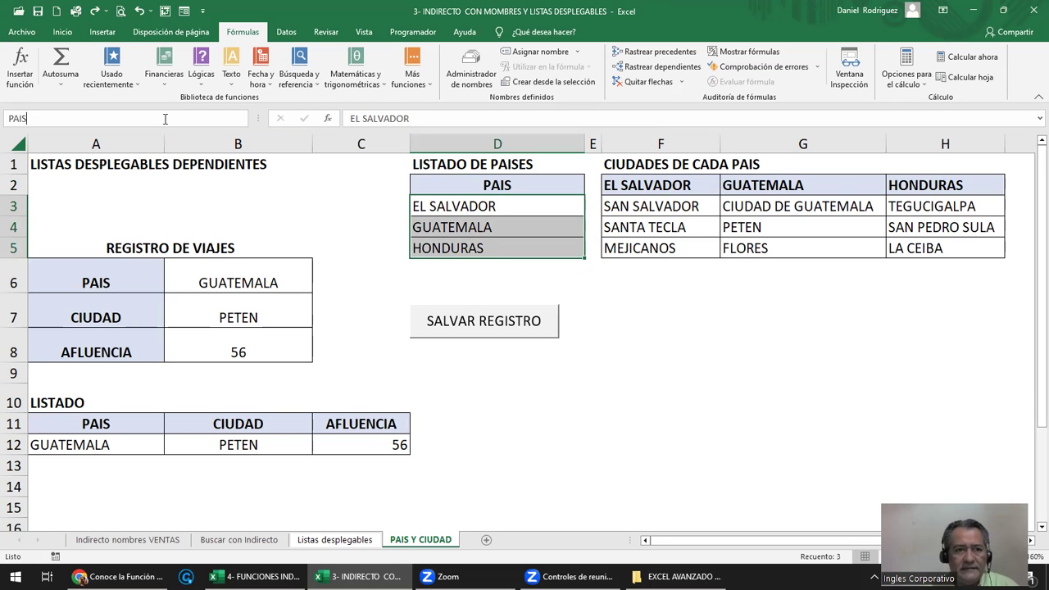
pyautogui.press('Return')
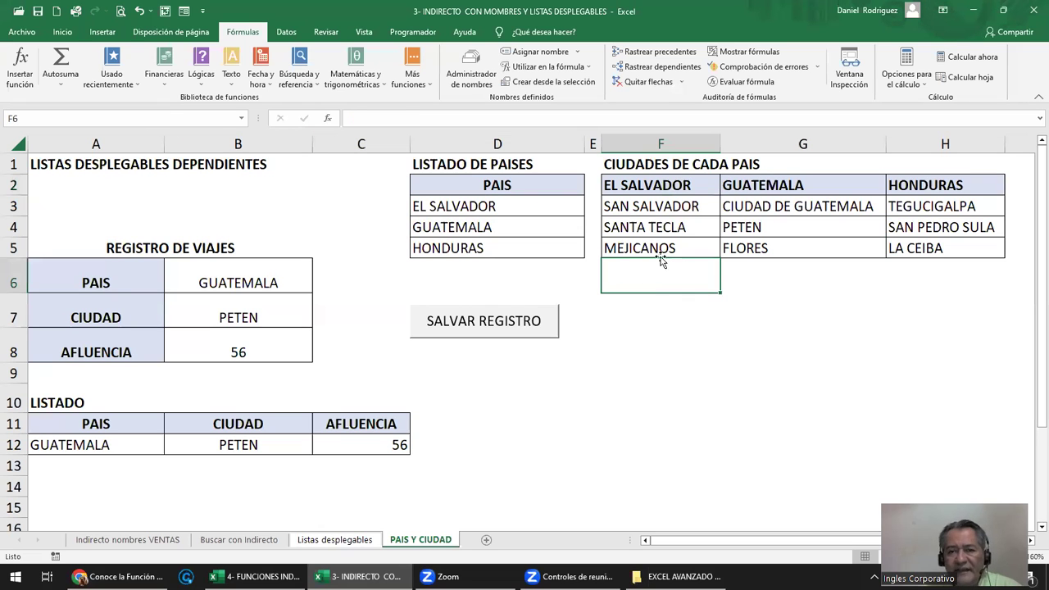
# Highlight the city table F2:H5, then move to the empty cell F6
pyautogui.moveTo(665, 185); pyautogui.dragTo(951, 244)
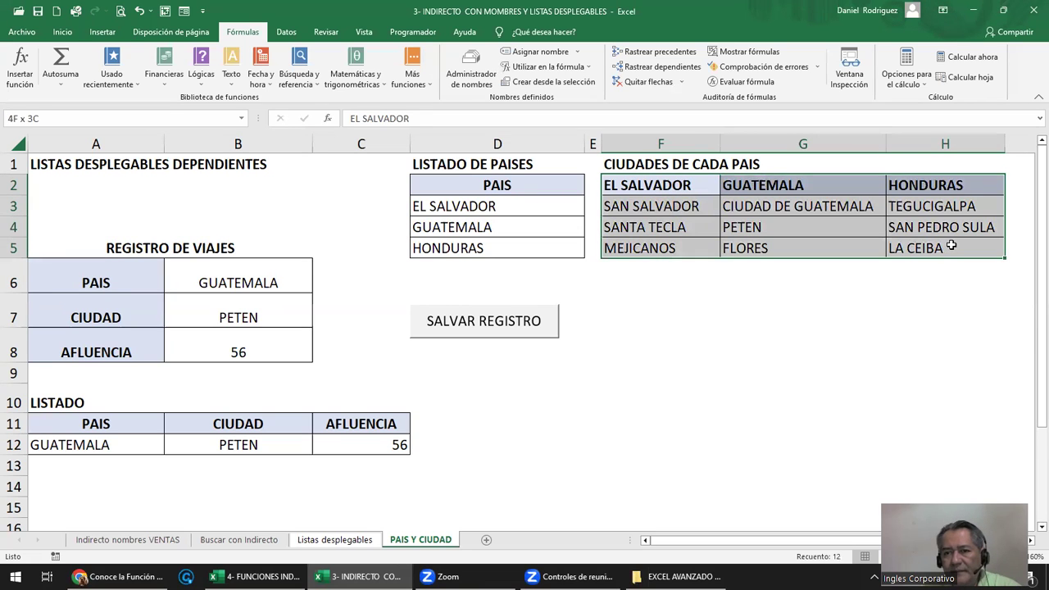
pyautogui.click(785, 252)
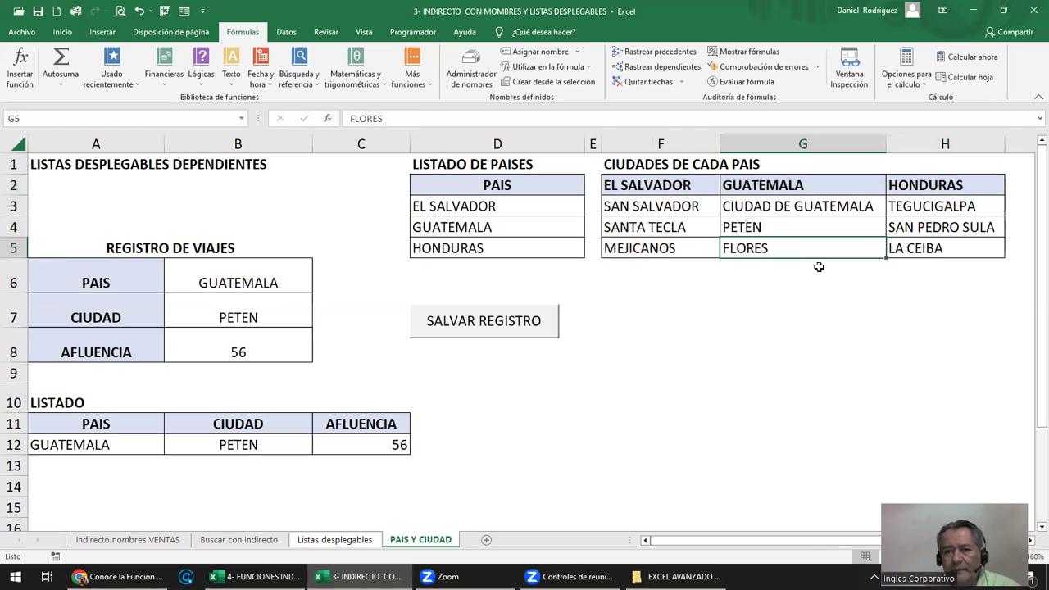
pyautogui.press('Down')
pyautogui.press('Left')
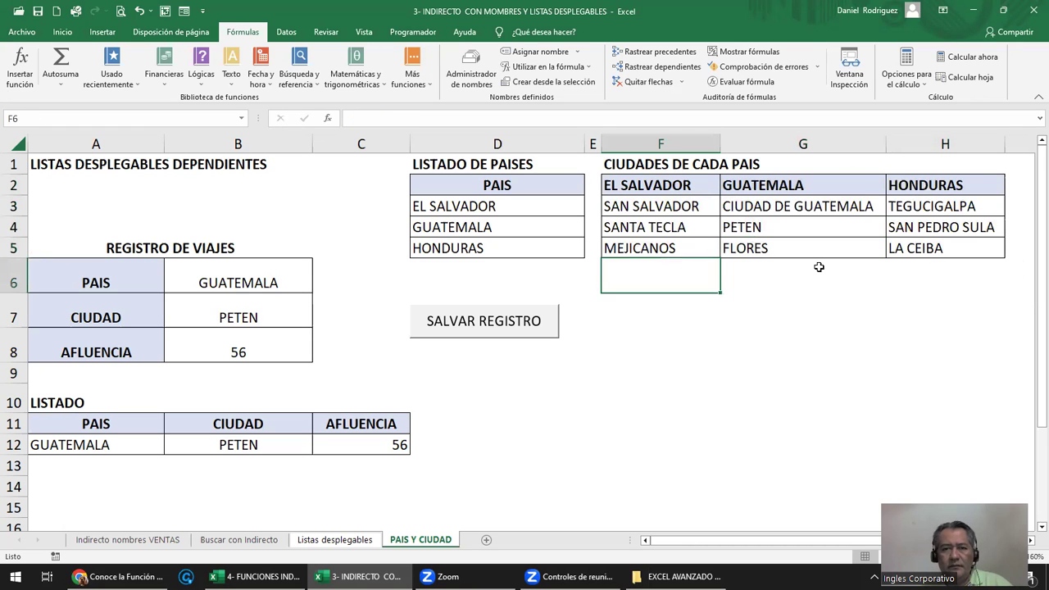
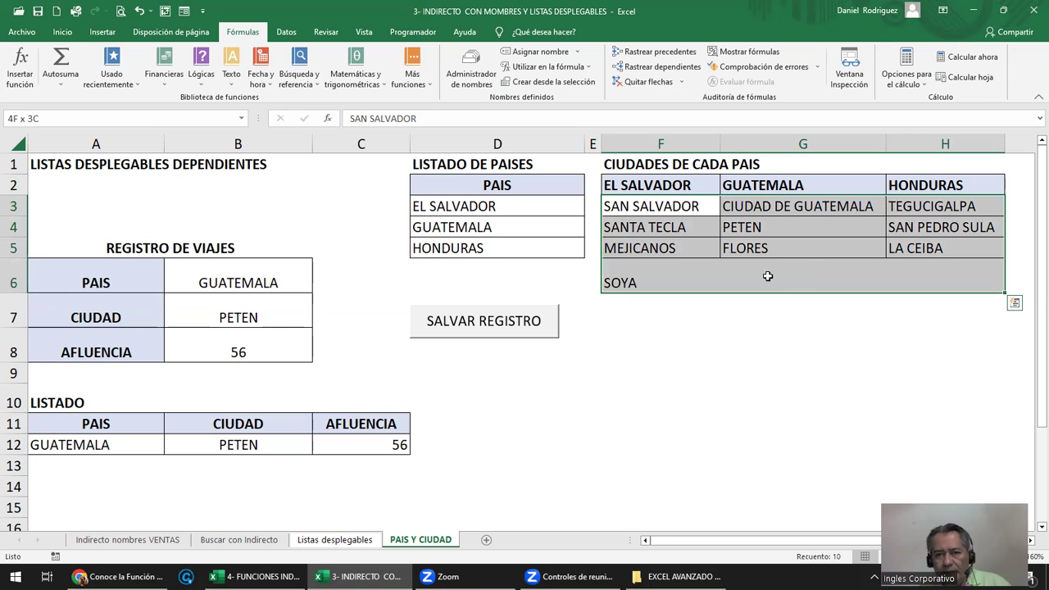
# Delete the stray SOYA entry from cell F6 of the city table
pyautogui.click(731, 310)
pyautogui.click(639, 284)
pyautogui.press('Delete')
pyautogui.press('Up')
pyautogui.press('Up')
# Create names from F2:H5 using only the top-row country headings (Fila superior)
pyautogui.moveTo(663, 186)
pyautogui.mouseDown()
pyautogui.moveTo(813, 199)
pyautogui.moveTo(919, 249)
pyautogui.mouseUp()
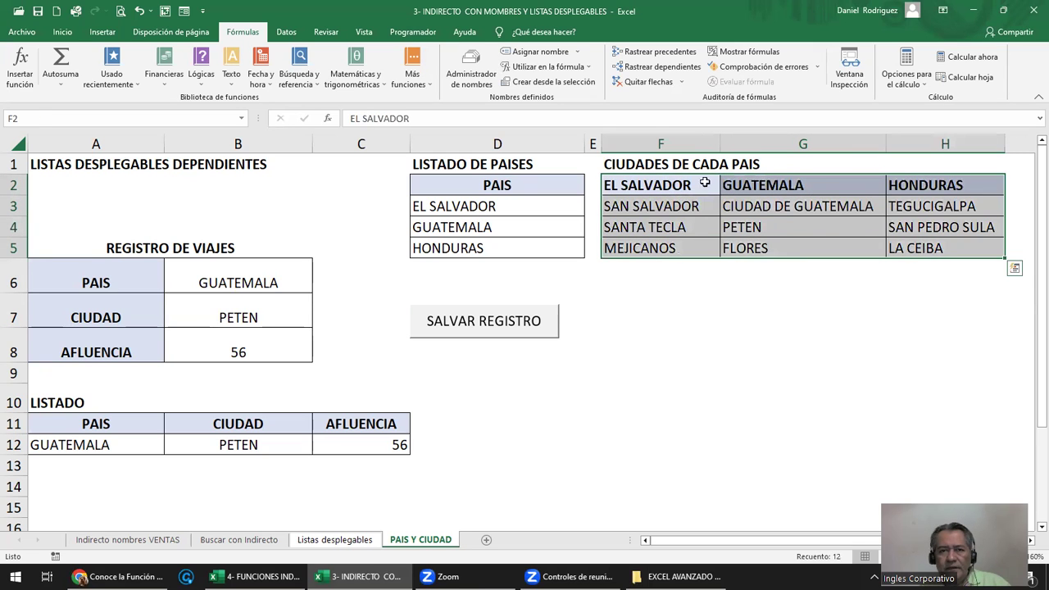
pyautogui.click(577, 85)
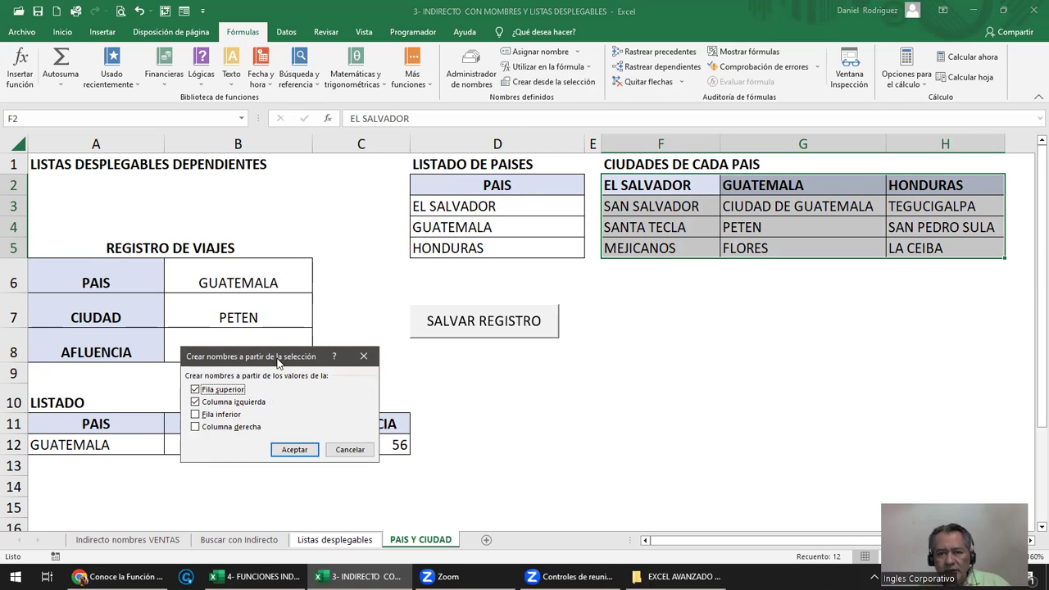
pyautogui.moveTo(278, 363); pyautogui.dragTo(676, 295)
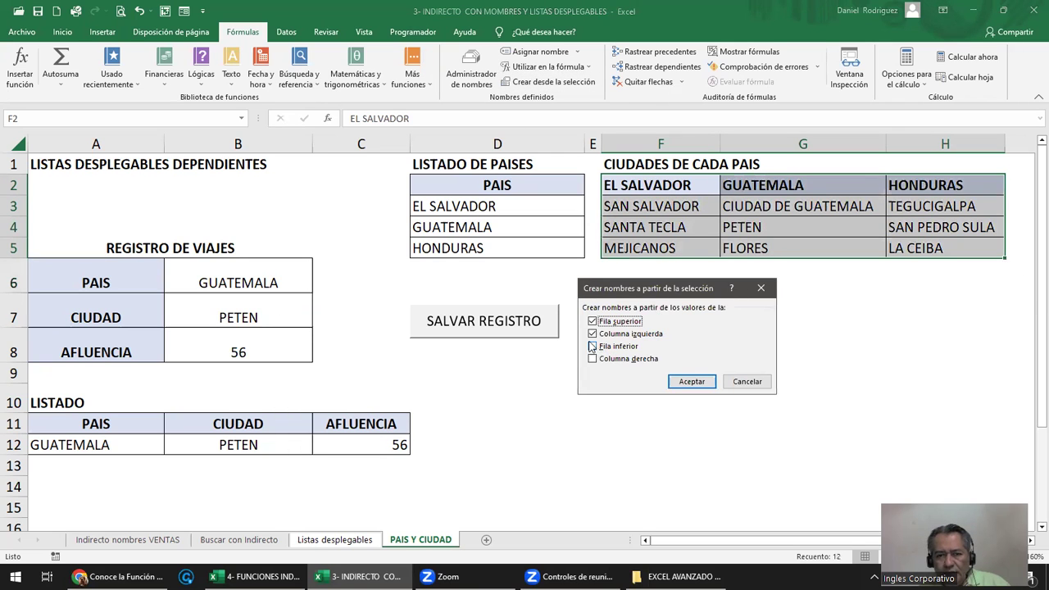
pyautogui.click(593, 333)
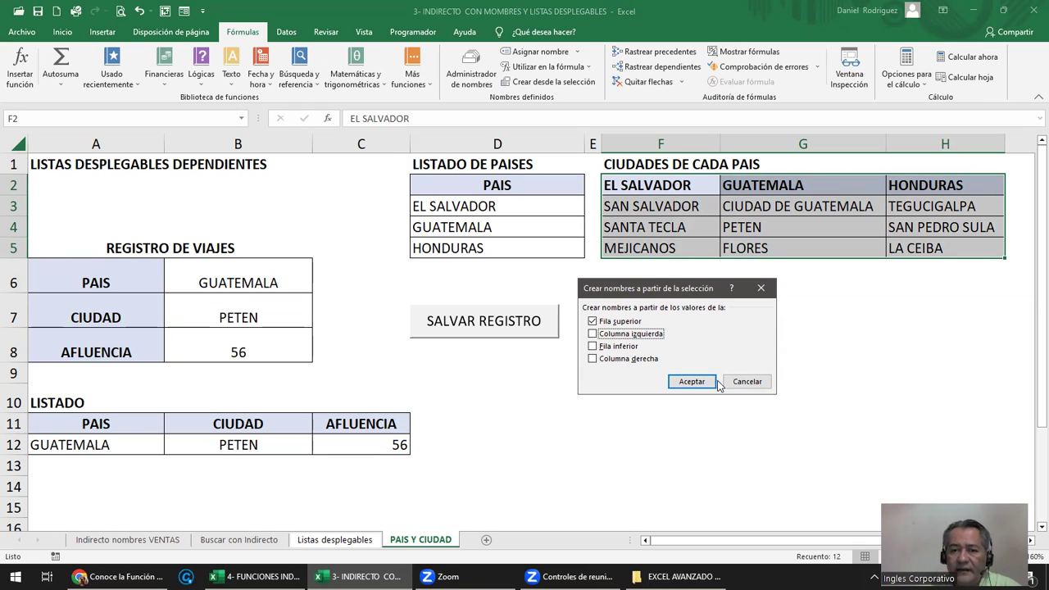
pyautogui.click(692, 381)
pyautogui.click(687, 349)
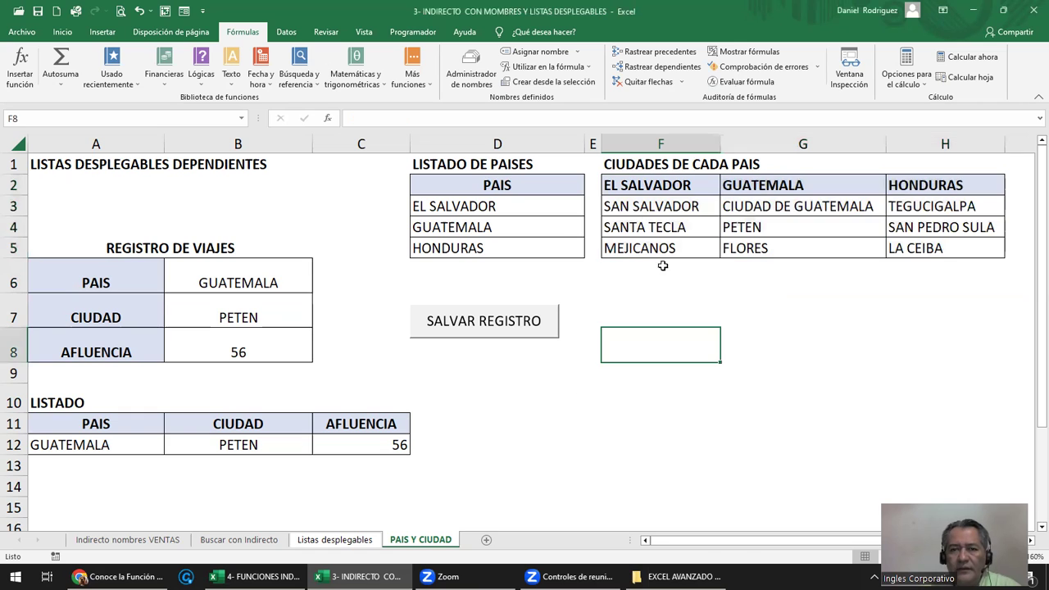
# Jump to EL_SALVADOR from the Name Box to verify it covers F3:F5, then select B6:B8
pyautogui.click(632, 185)
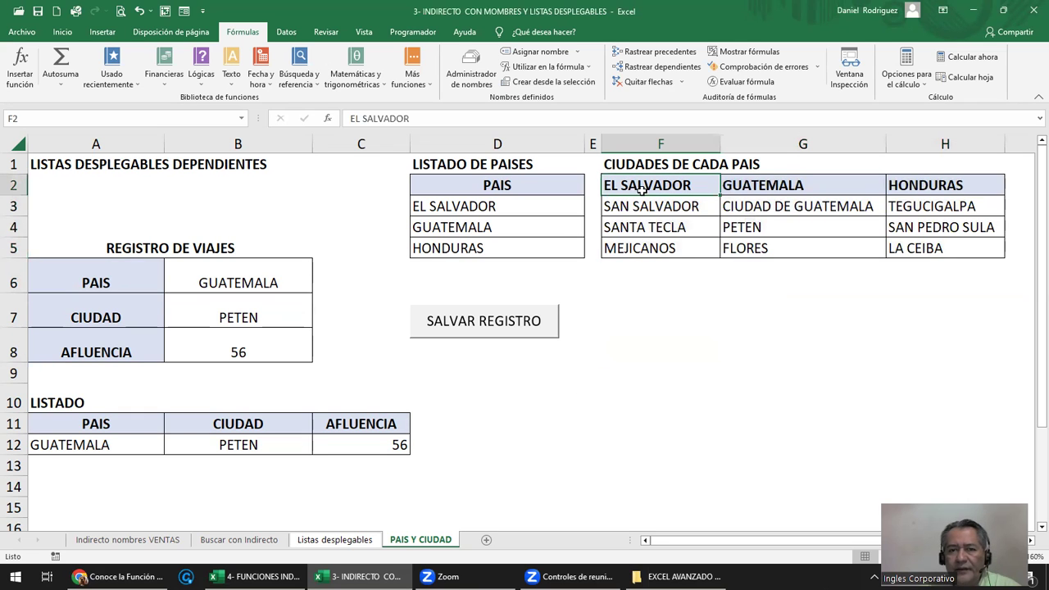
pyautogui.click(241, 119)
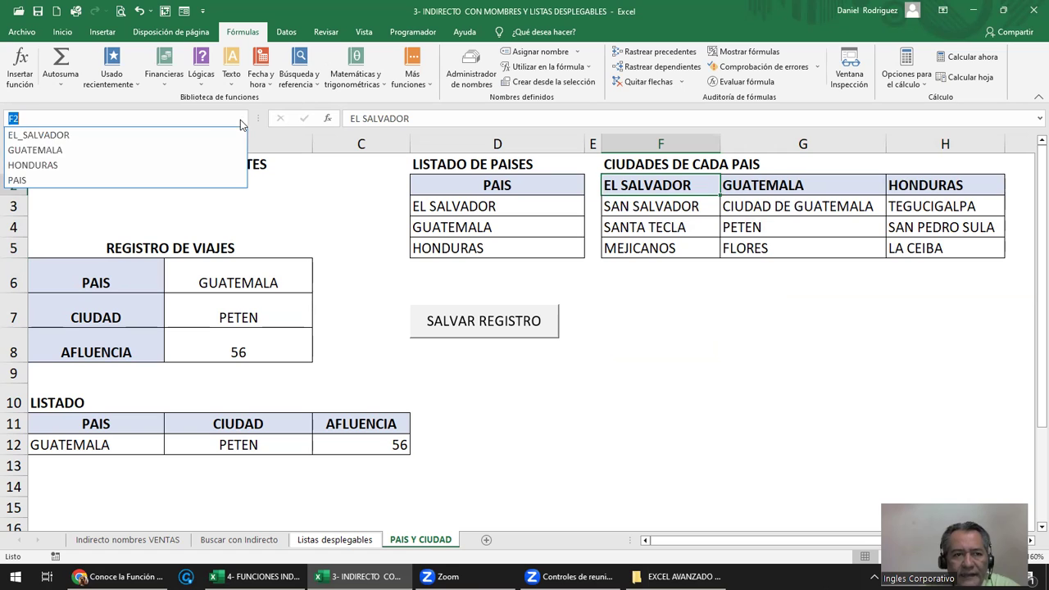
pyautogui.click(35, 138)
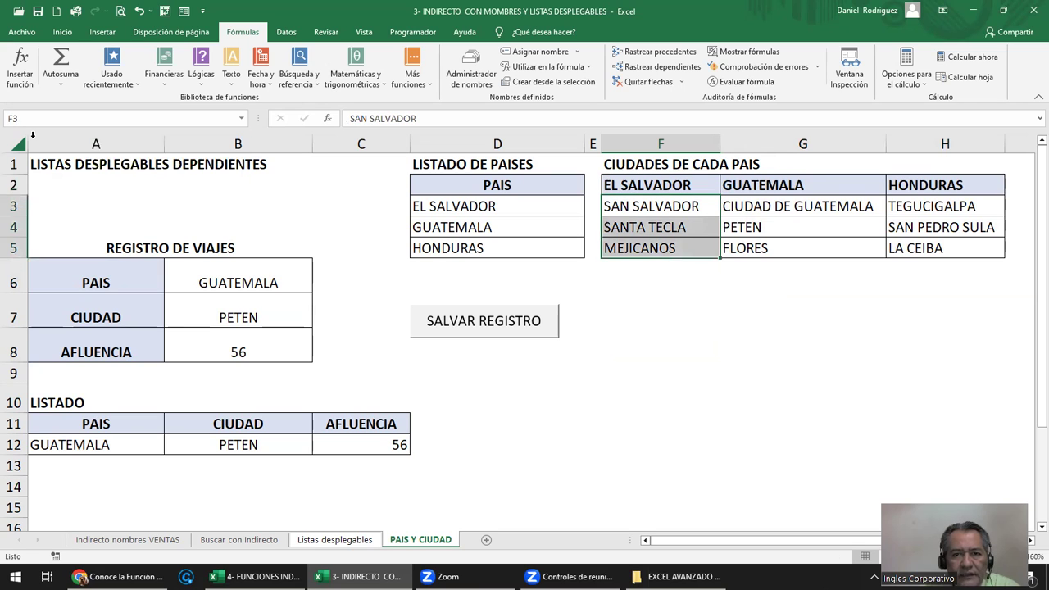
pyautogui.click(654, 186)
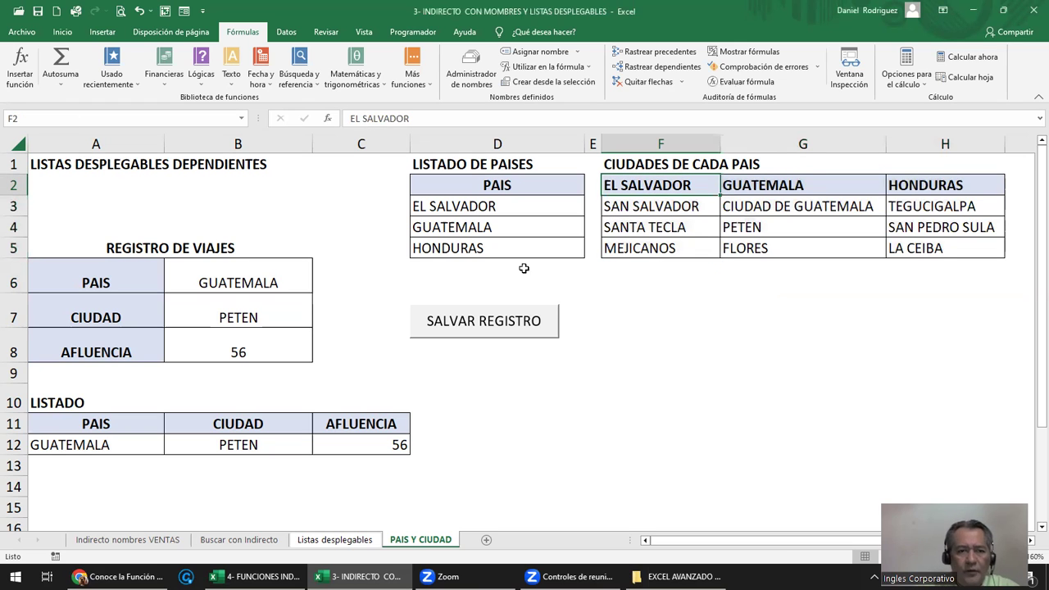
pyautogui.click(287, 271)
pyautogui.keyDown('shift'); pyautogui.click(271, 336); pyautogui.keyUp('shift')
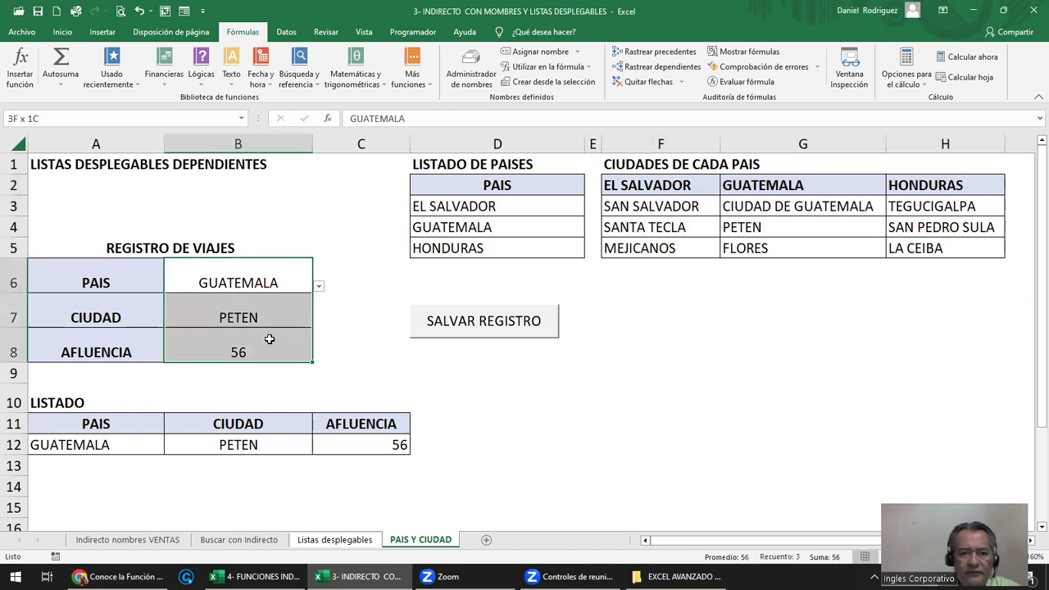
# Clear the contents of B6:B8 and reapply borders around those cells
pyautogui.click(72, 31)
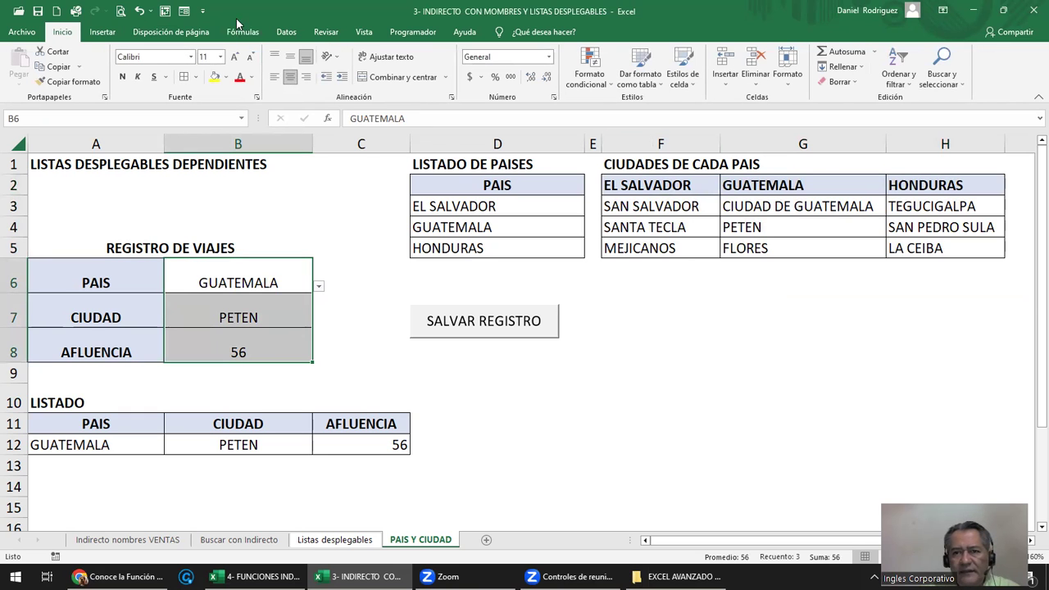
pyautogui.click(844, 83)
pyautogui.click(848, 128)
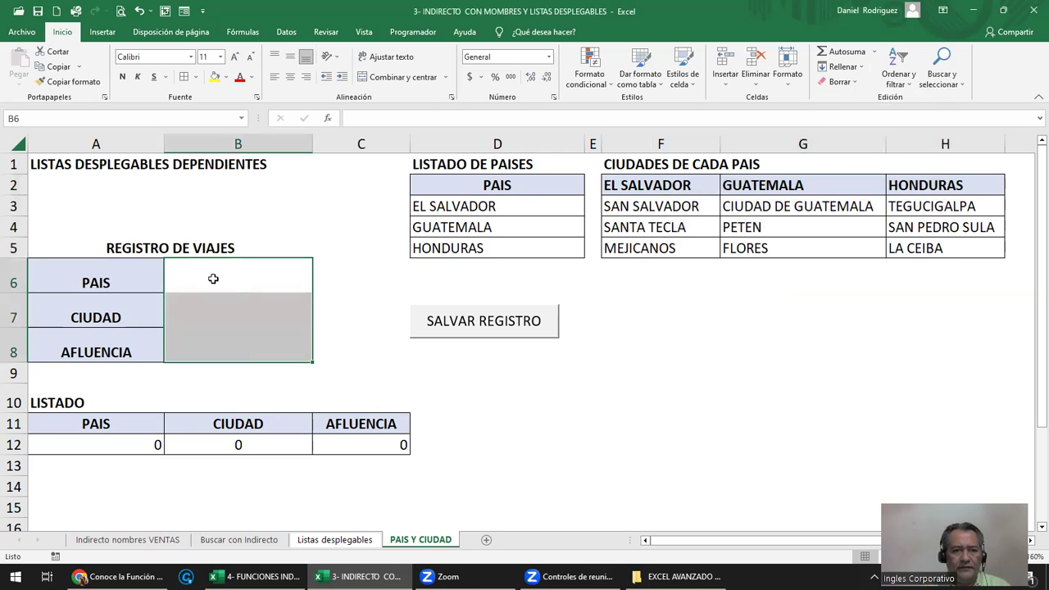
pyautogui.click(181, 80)
# Confirm the country list D3:D5 is the PAIS range, then select cell B6
pyautogui.click(245, 282)
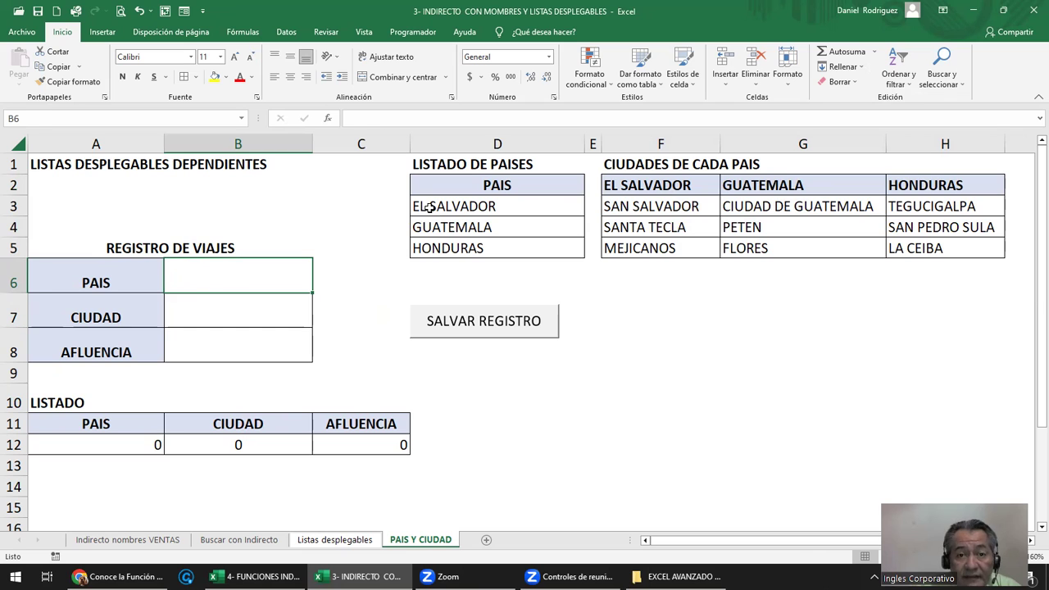
pyautogui.moveTo(430, 207); pyautogui.dragTo(433, 246)
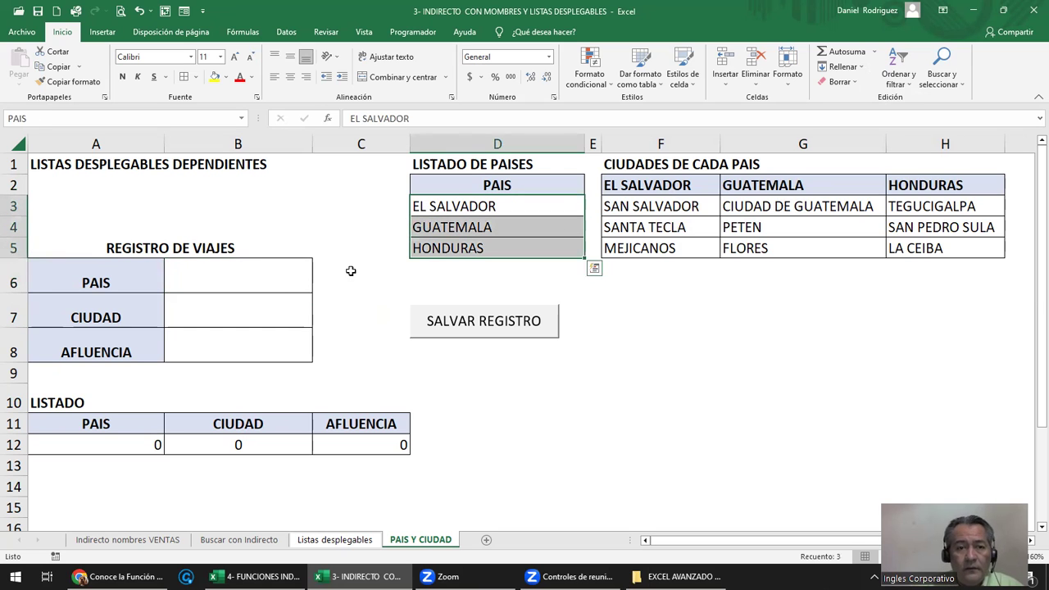
pyautogui.click(240, 280)
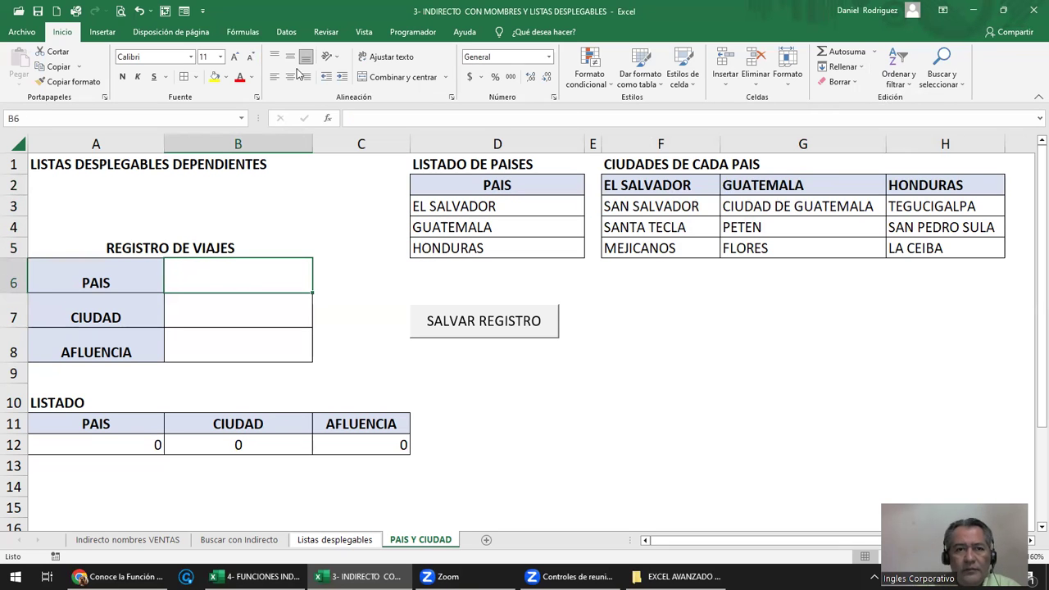
pyautogui.click(286, 32)
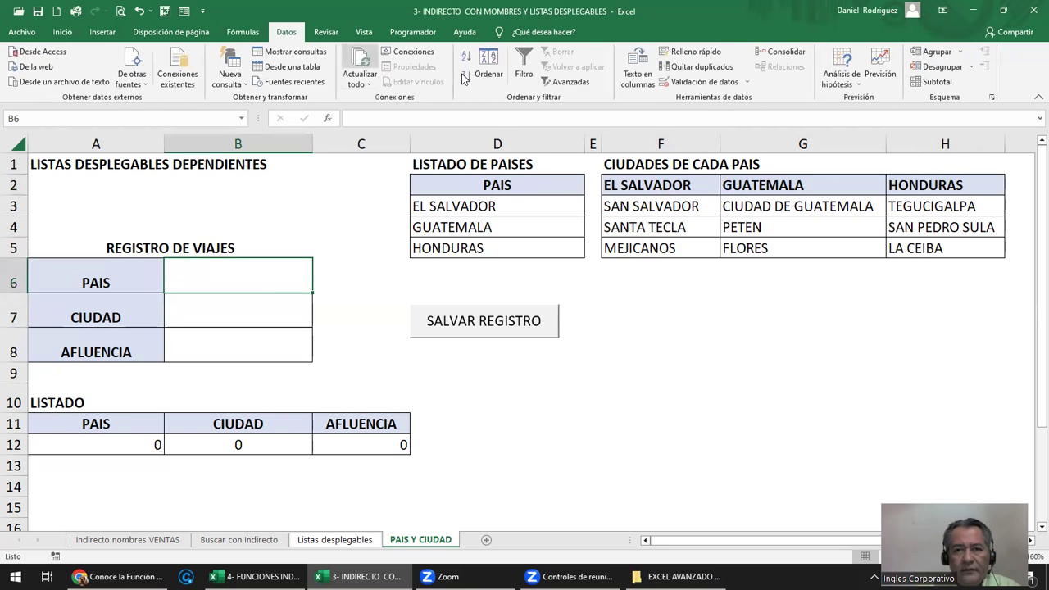
# Give B6 list data validation with source =PAIS (D3:D5)
pyautogui.click(703, 82)
pyautogui.click(628, 309)
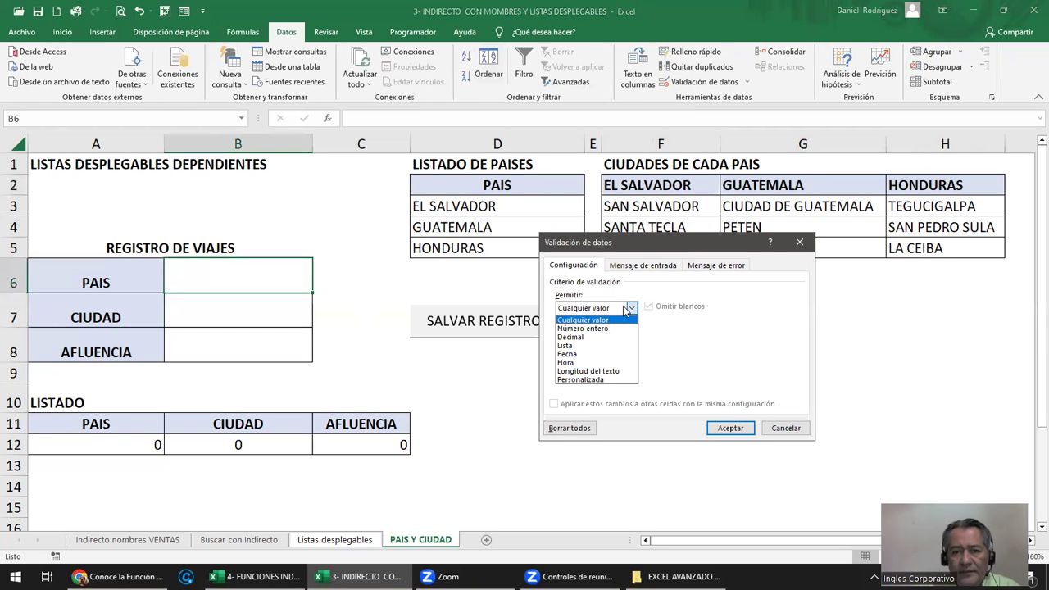
pyautogui.click(573, 344)
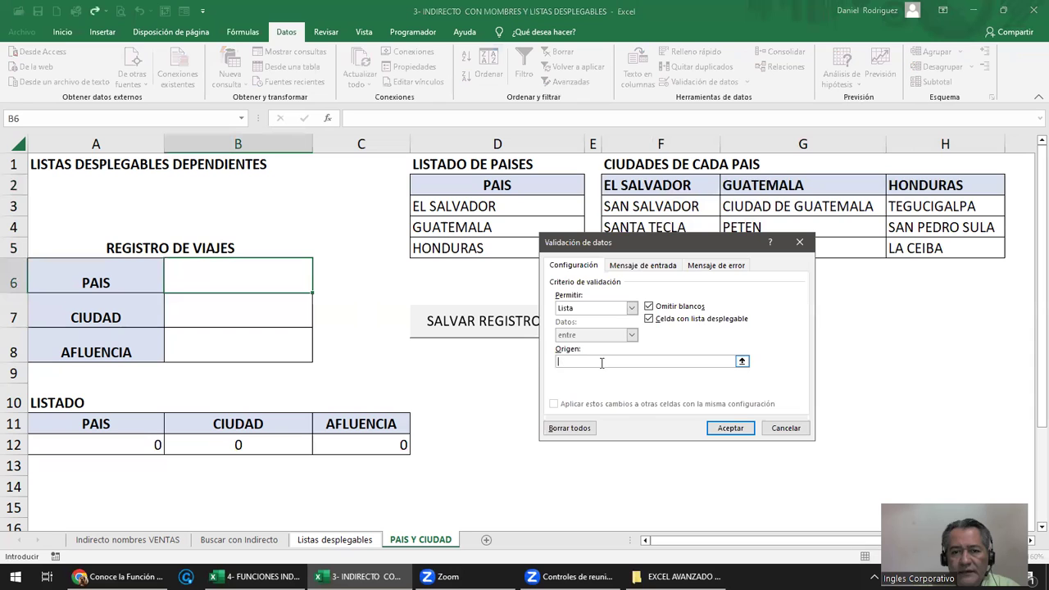
pyautogui.moveTo(468, 204); pyautogui.dragTo(475, 250)
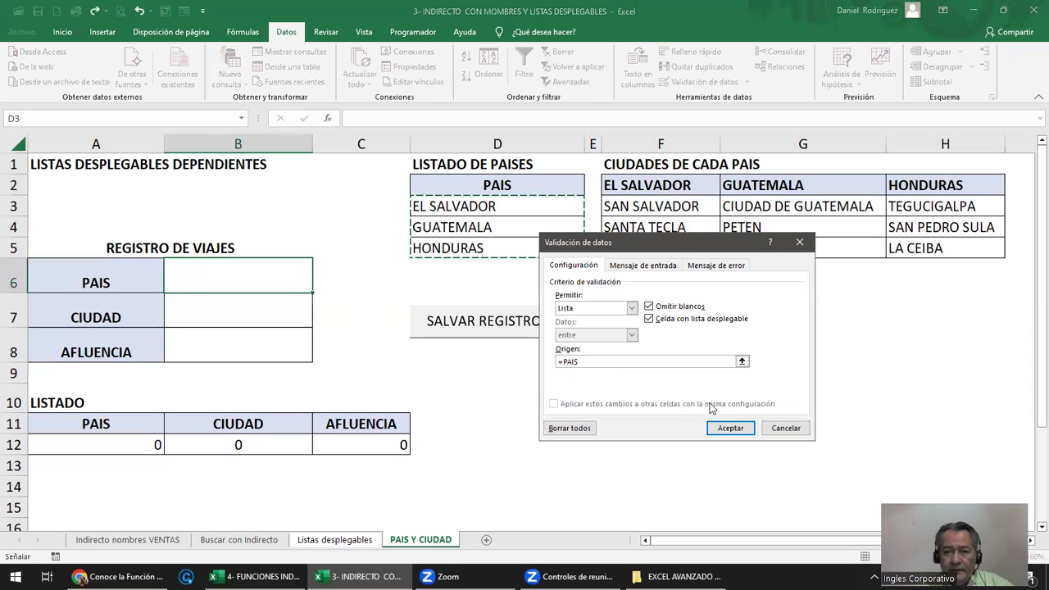
pyautogui.click(721, 440)
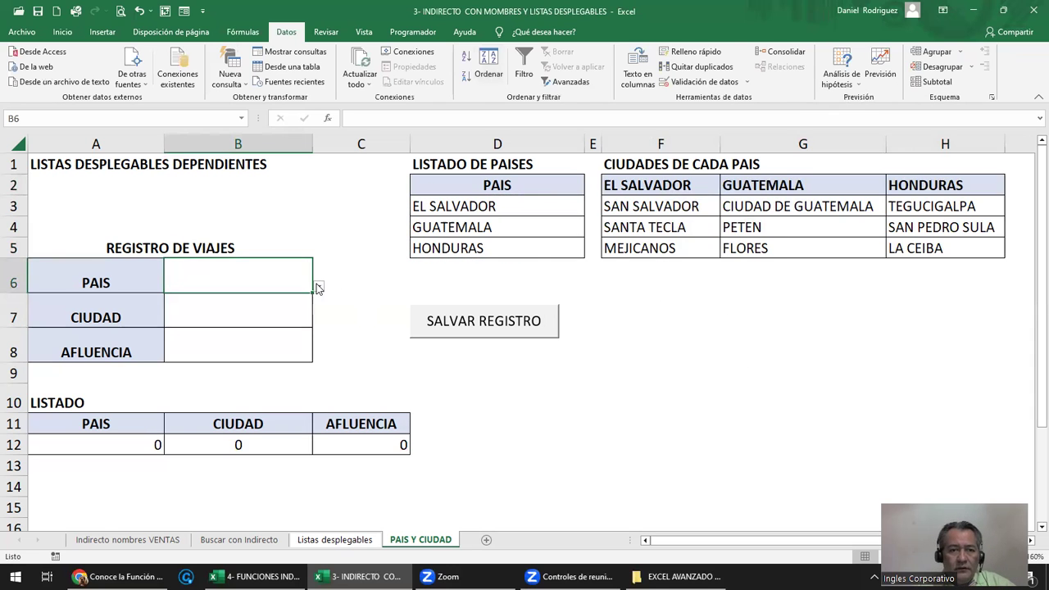
# Test B6's country dropdown without choosing, then select city columns F through H
pyautogui.click(318, 286)
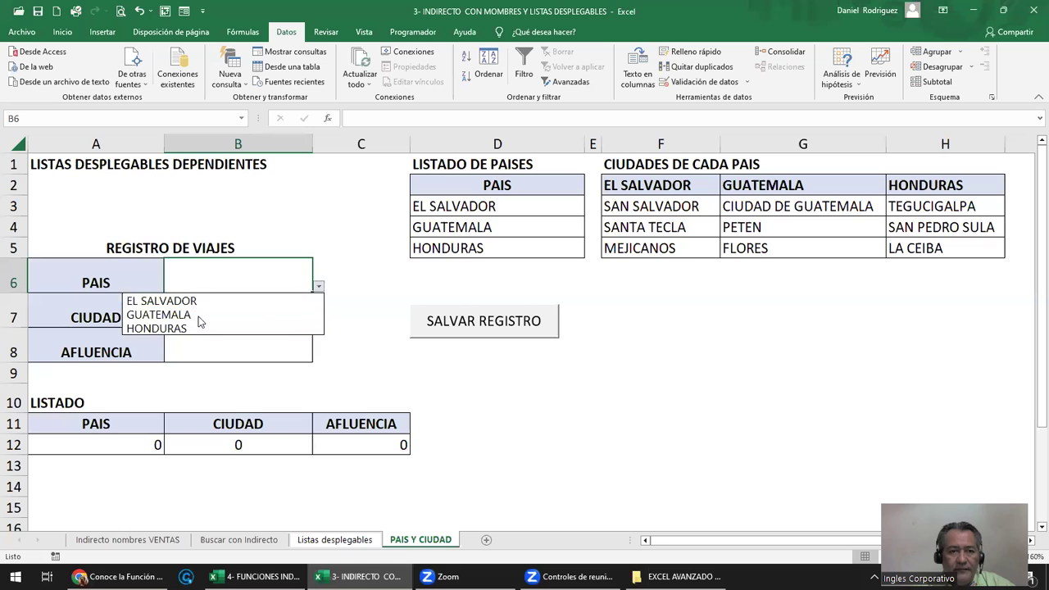
pyautogui.press('Escape')
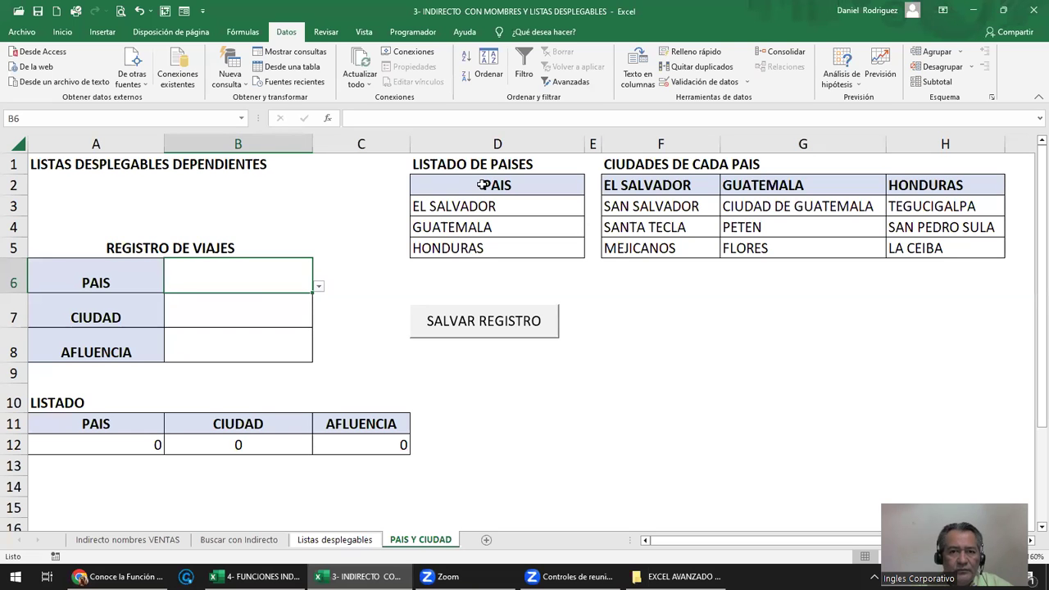
pyautogui.moveTo(655, 144); pyautogui.dragTo(899, 143)
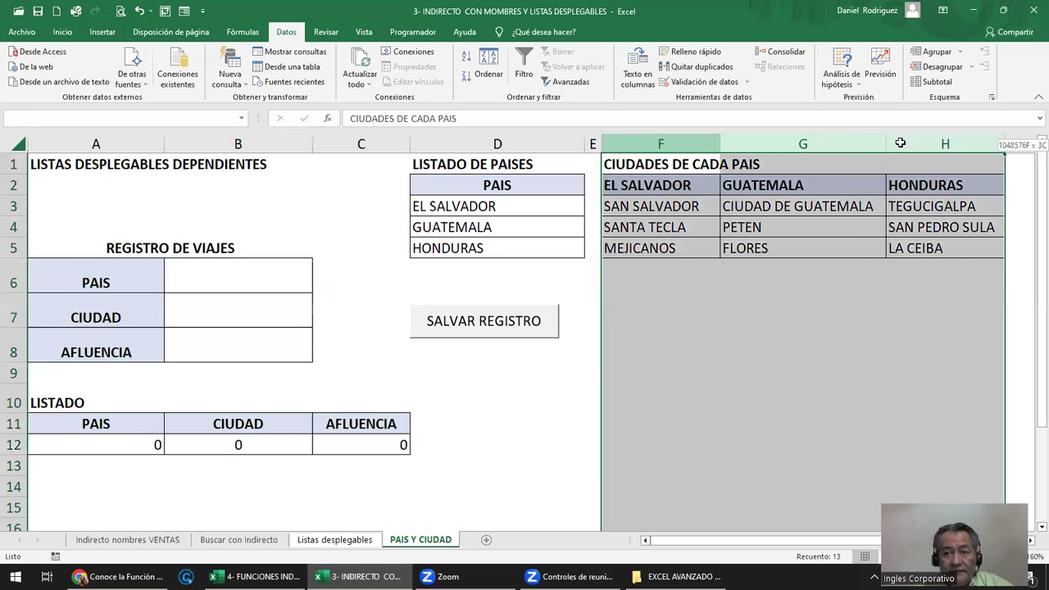
# Pick EL SALVADOR from B6's dropdown, then review the EL_SALVADOR city range F3:F5
pyautogui.click(266, 309)
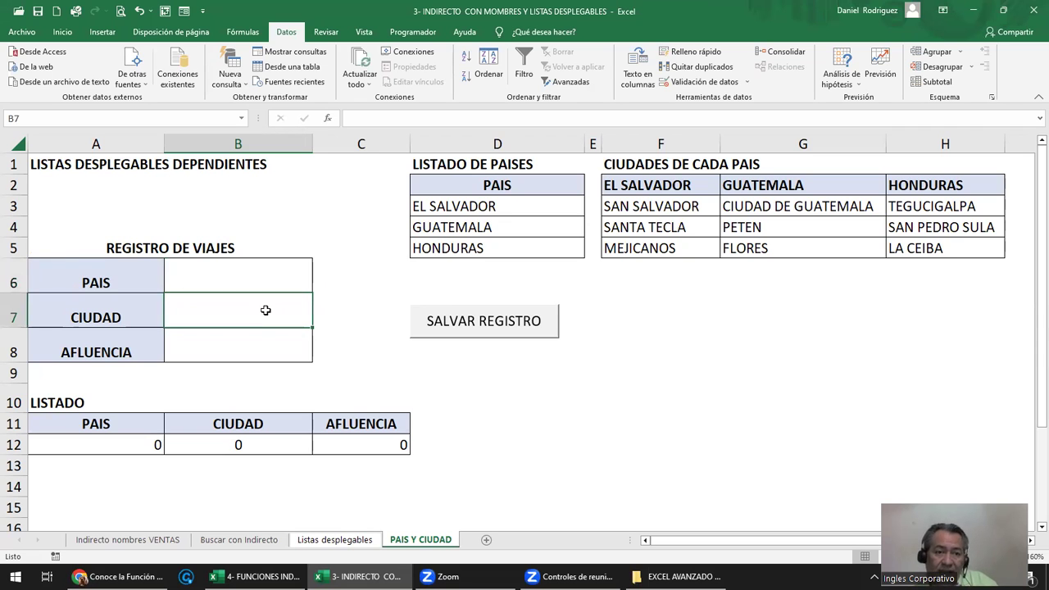
pyautogui.click(286, 275)
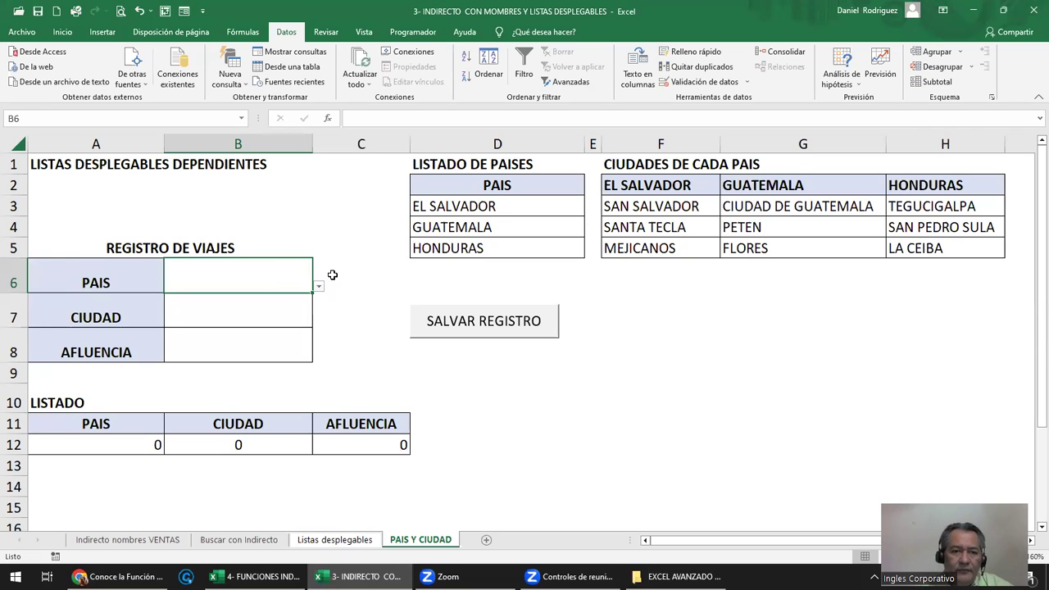
pyautogui.click(316, 287)
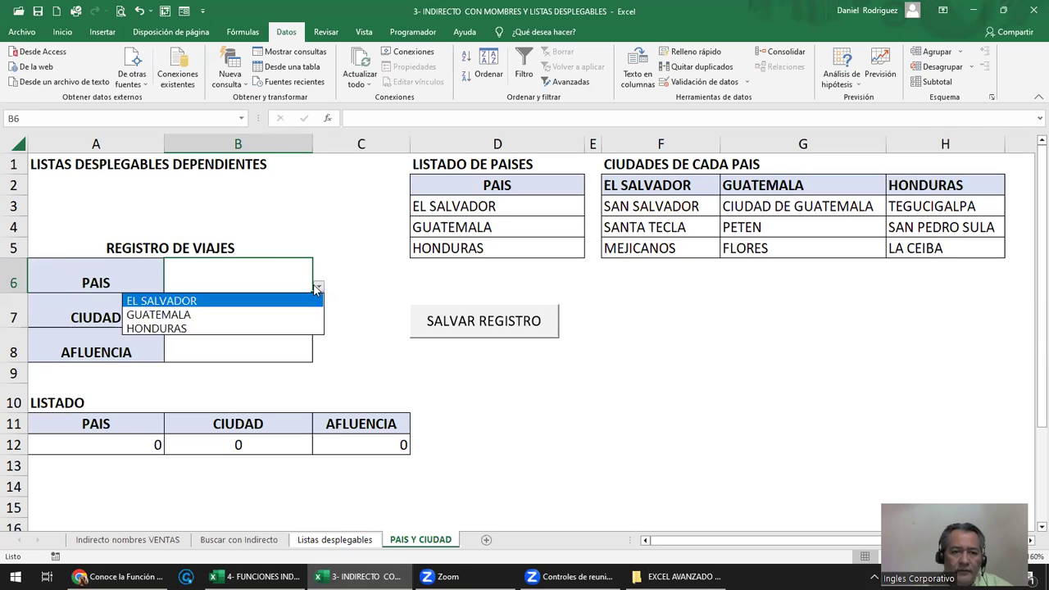
pyautogui.click(177, 303)
pyautogui.click(205, 311)
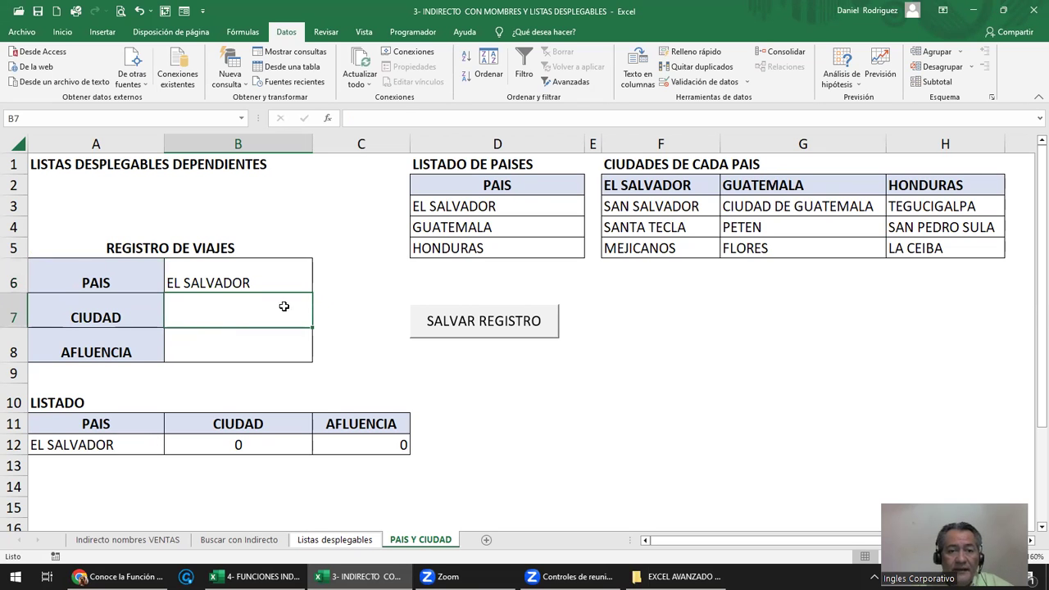
pyautogui.moveTo(637, 207); pyautogui.dragTo(639, 248)
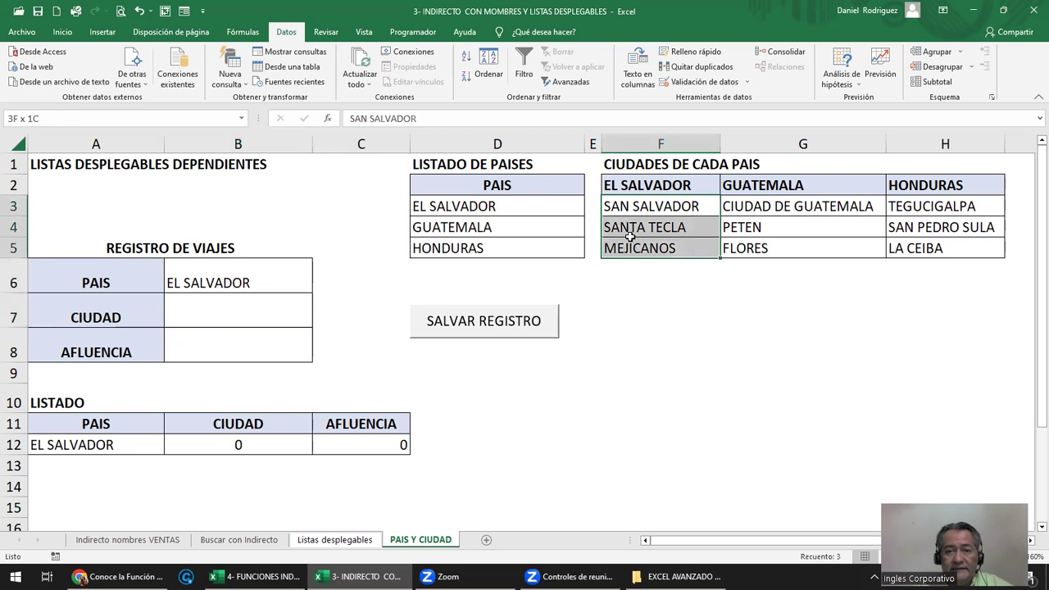
# Give B7 list validation with source =INDIRECTO($B$6), accepting the source-error warning
pyautogui.click(238, 318)
pyautogui.click(701, 82)
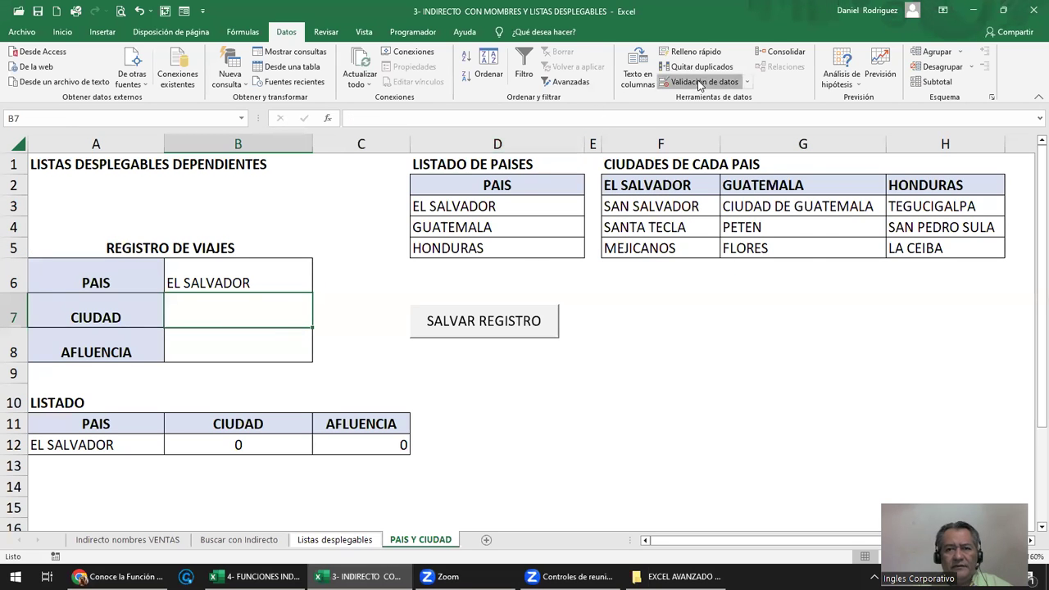
pyautogui.click(595, 308)
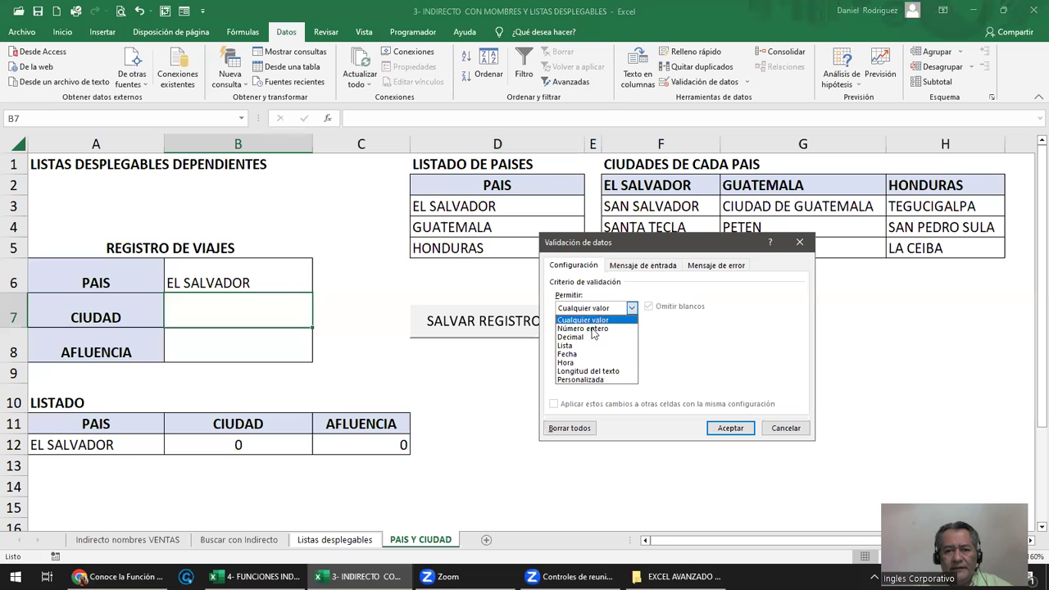
pyautogui.click(565, 345)
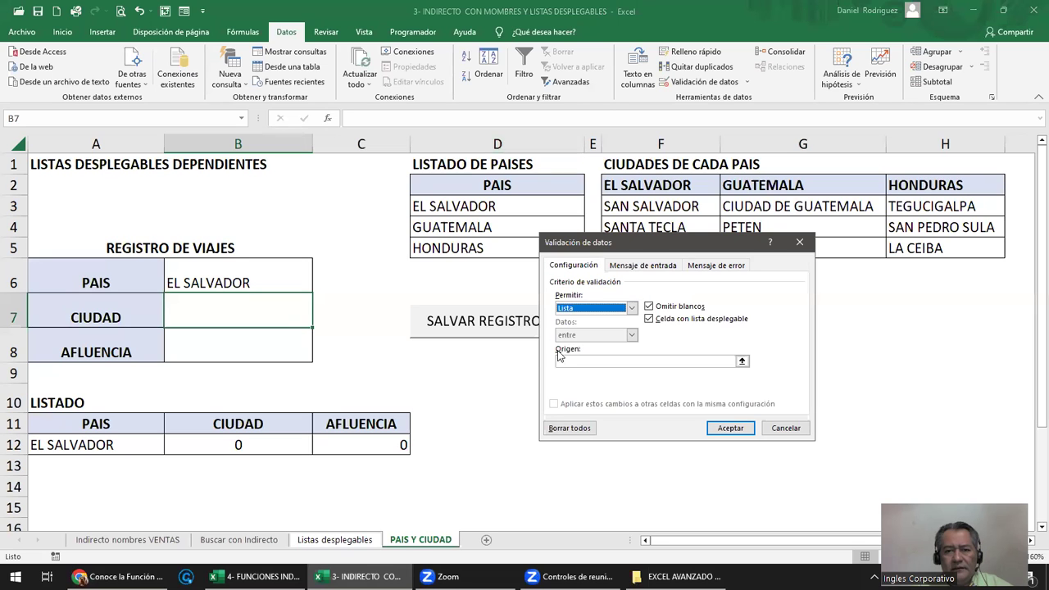
pyautogui.click(566, 361)
pyautogui.write('=INDIRECTO(')
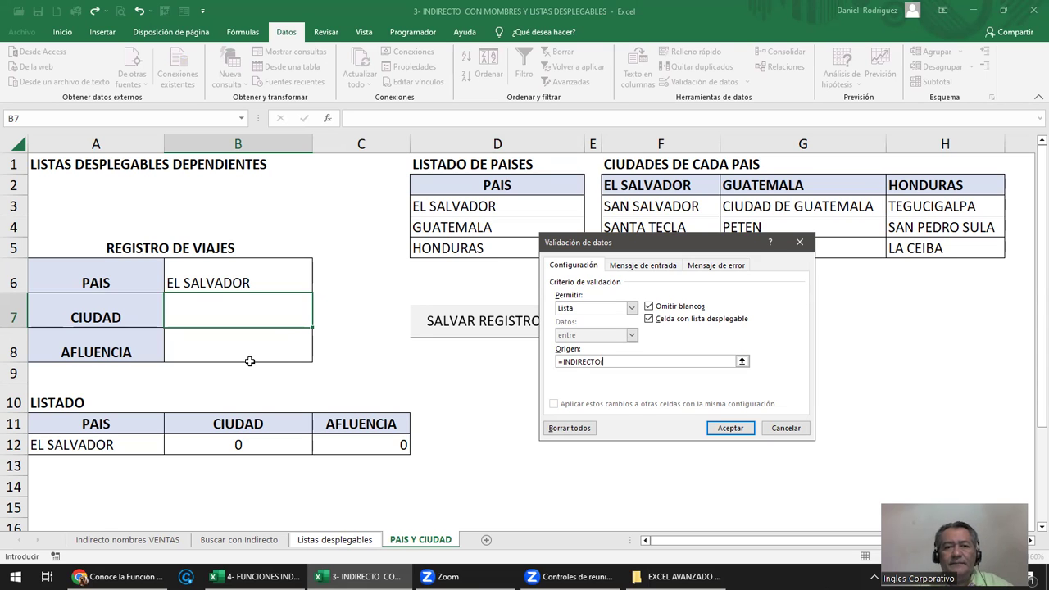
pyautogui.click(228, 283)
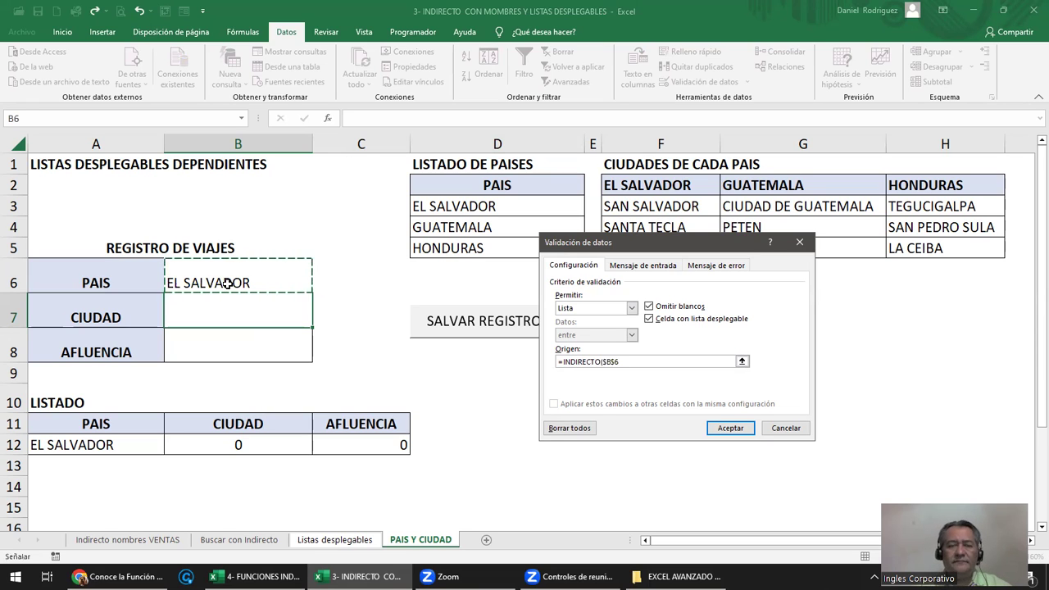
pyautogui.write(')')
pyautogui.press('Return')
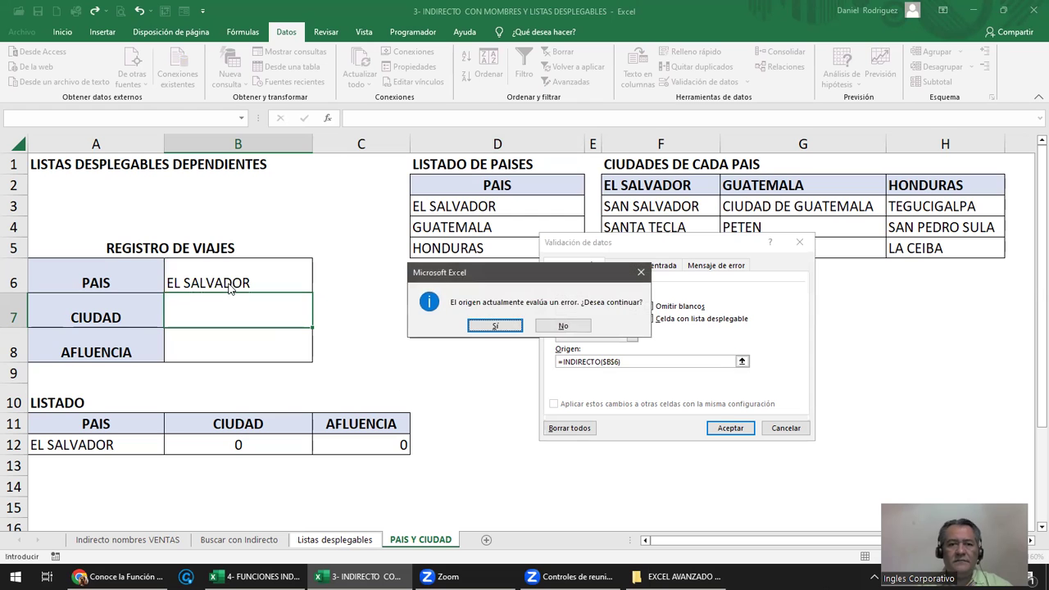
pyautogui.press('Return')
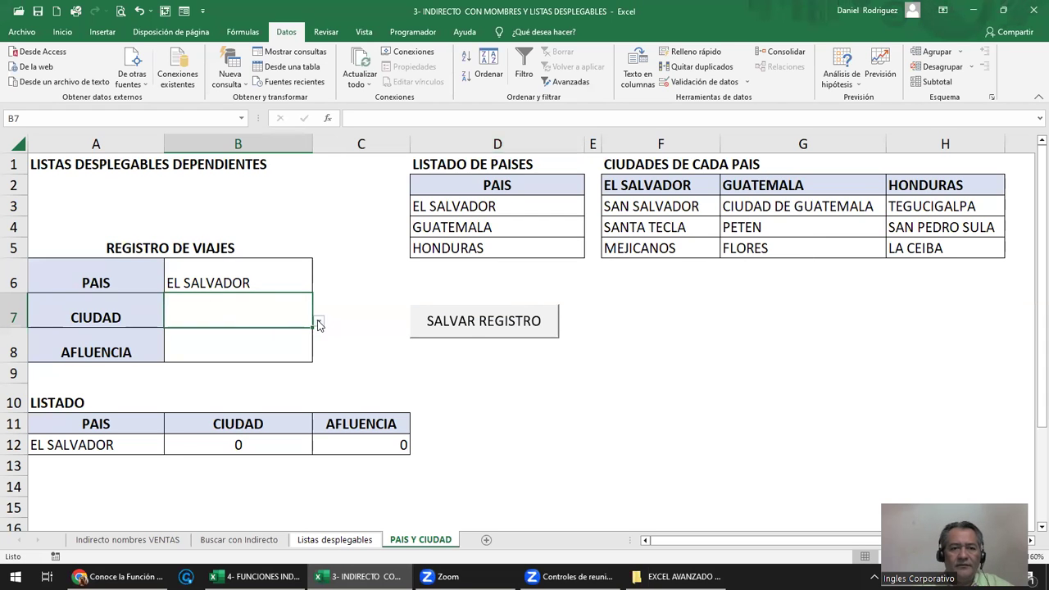
# Reopen B6's country dropdown keeping EL SALVADOR, then inspect the D3 country entry
pyautogui.click(337, 269)
pyautogui.click(246, 282)
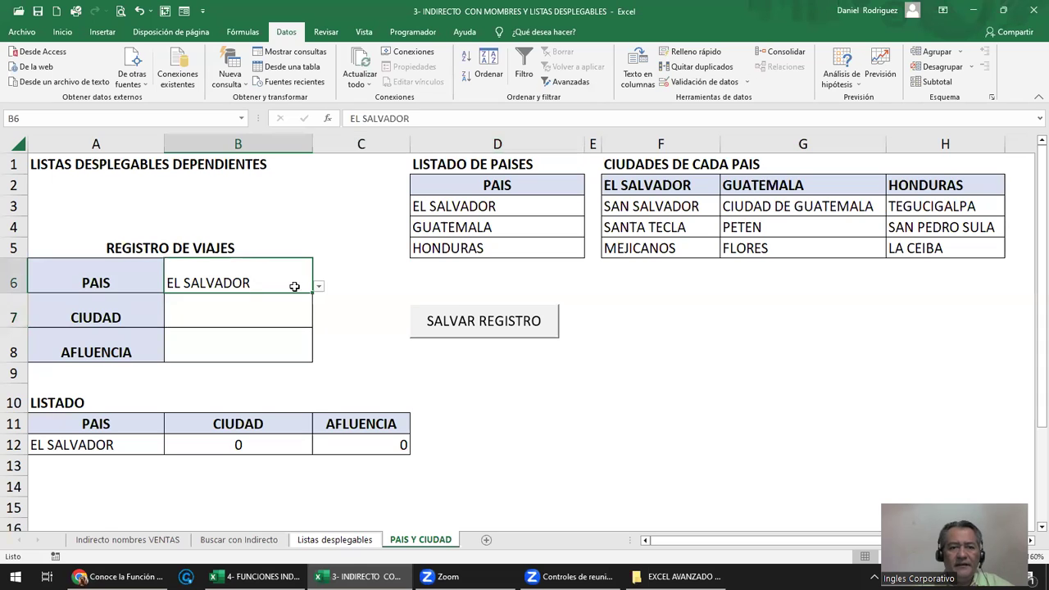
pyautogui.click(318, 286)
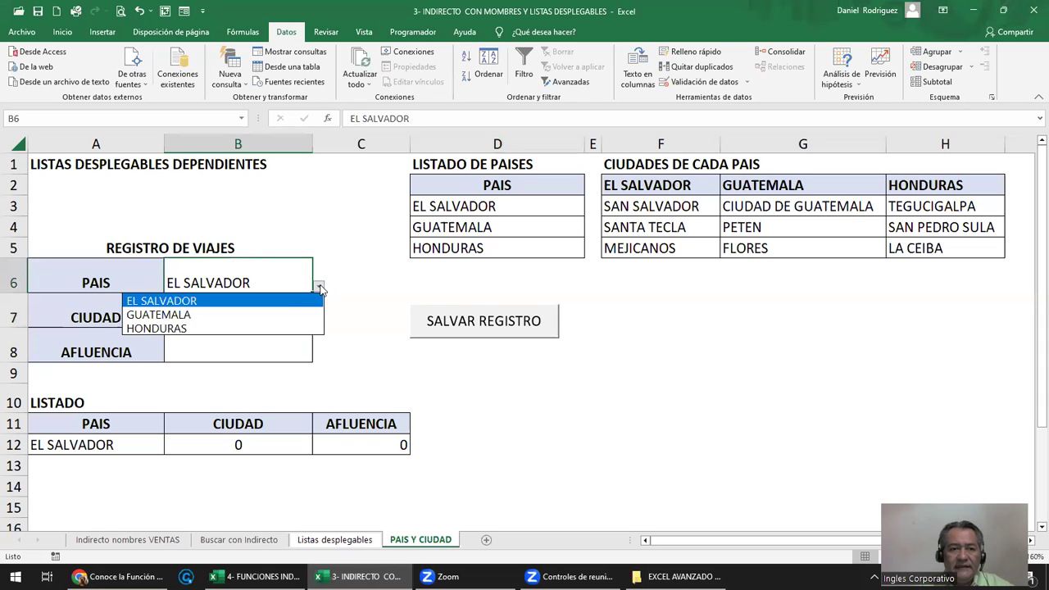
pyautogui.click(180, 300)
pyautogui.click(231, 305)
pyautogui.click(219, 282)
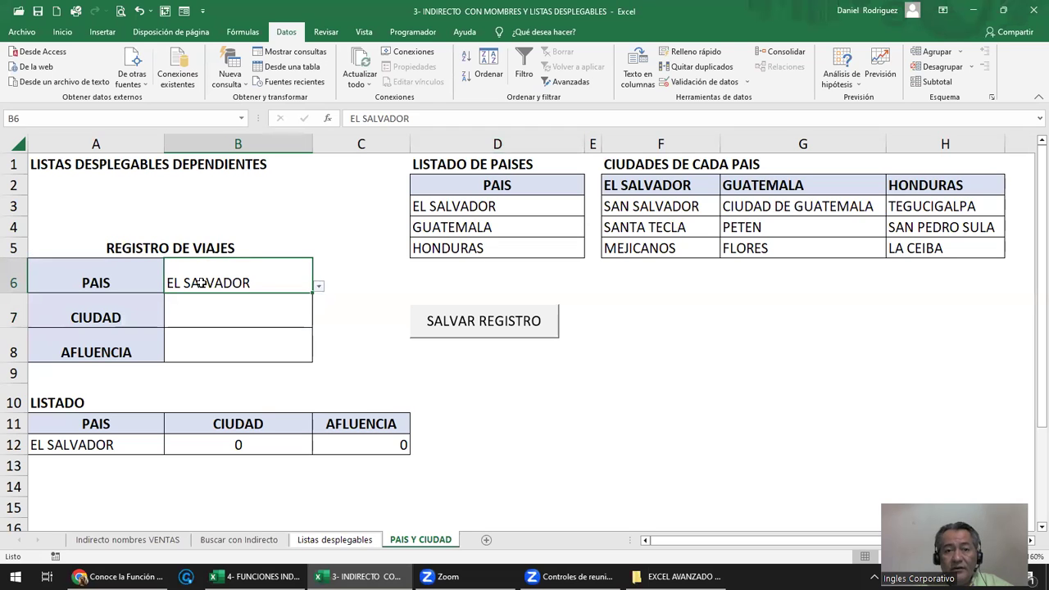
pyautogui.click(457, 204)
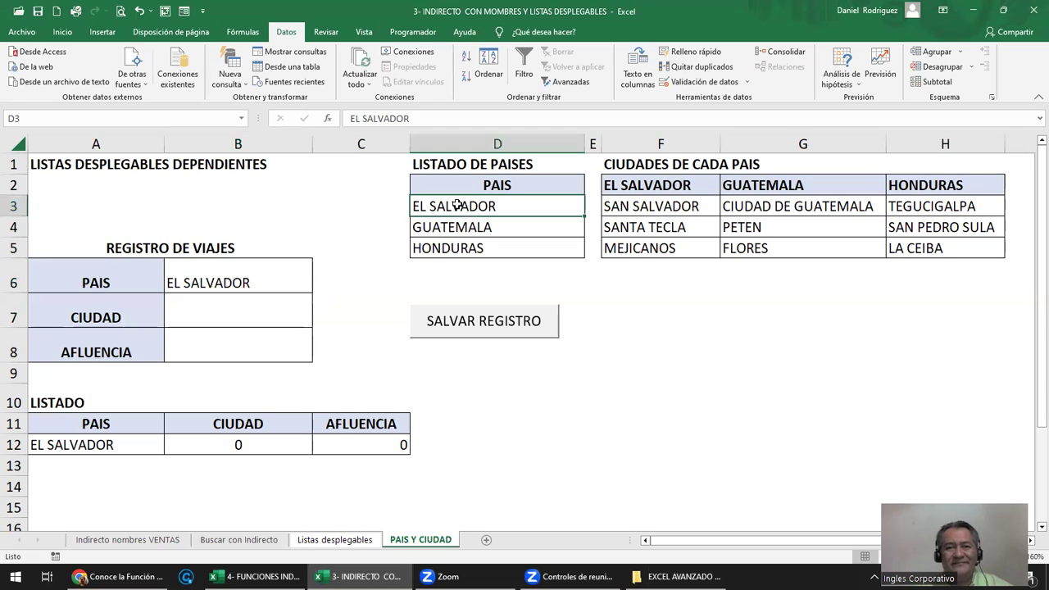
pyautogui.click(250, 313)
# Switch B6 to GUATEMALA and check that B7's dropdown lists Guatemala's cities
pyautogui.click(267, 275)
pyautogui.click(318, 287)
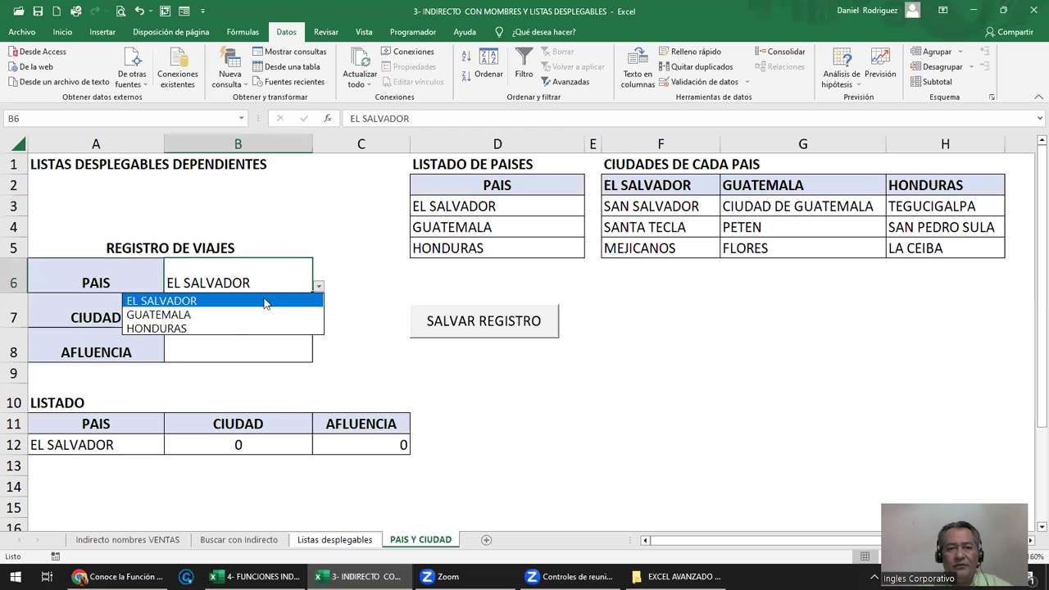
pyautogui.click(253, 315)
pyautogui.click(267, 313)
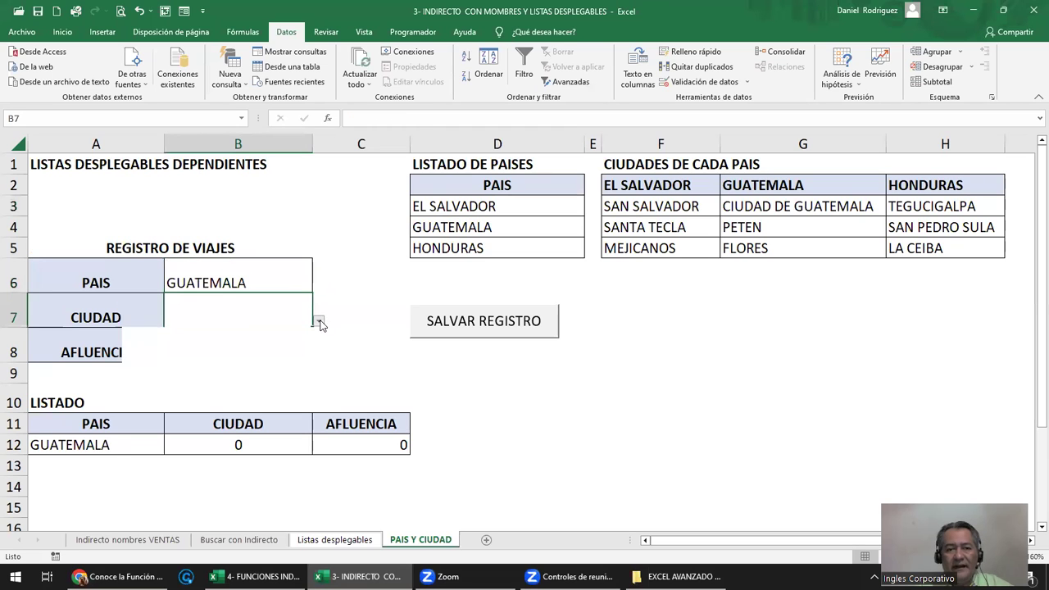
pyautogui.click(319, 322)
pyautogui.press('Escape')
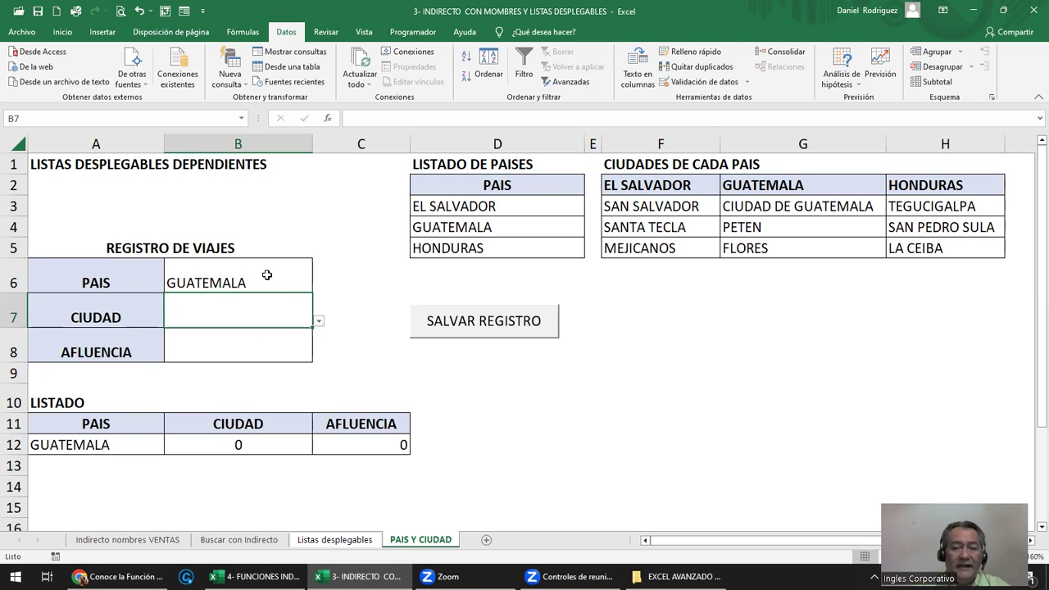
pyautogui.click(258, 274)
pyautogui.click(226, 318)
pyautogui.click(211, 270)
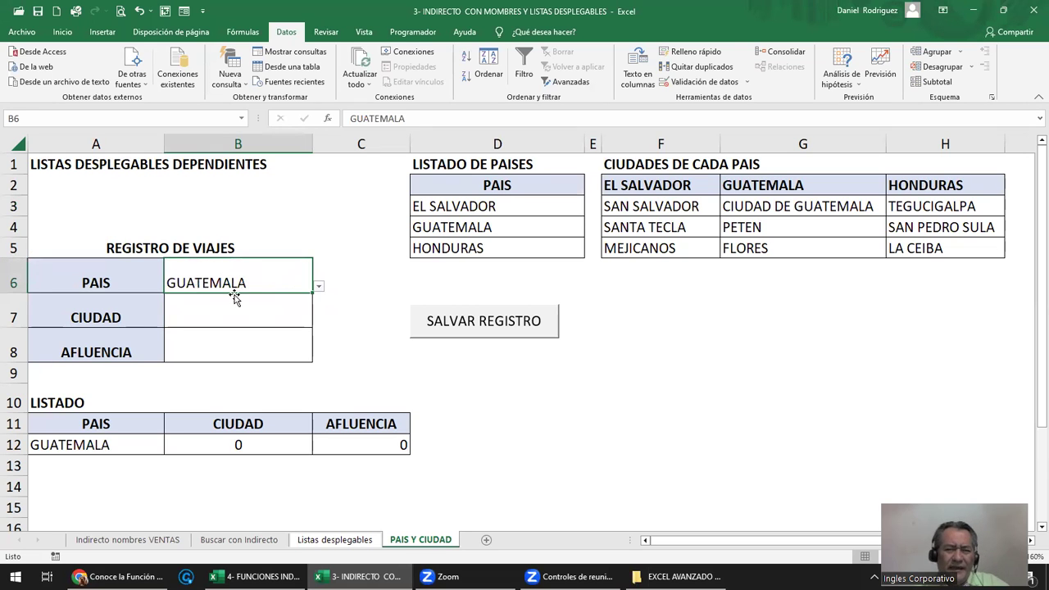
# Review the EL_SALVADOR range from the Name Box and set B6 back to EL SALVADOR
pyautogui.click(240, 118)
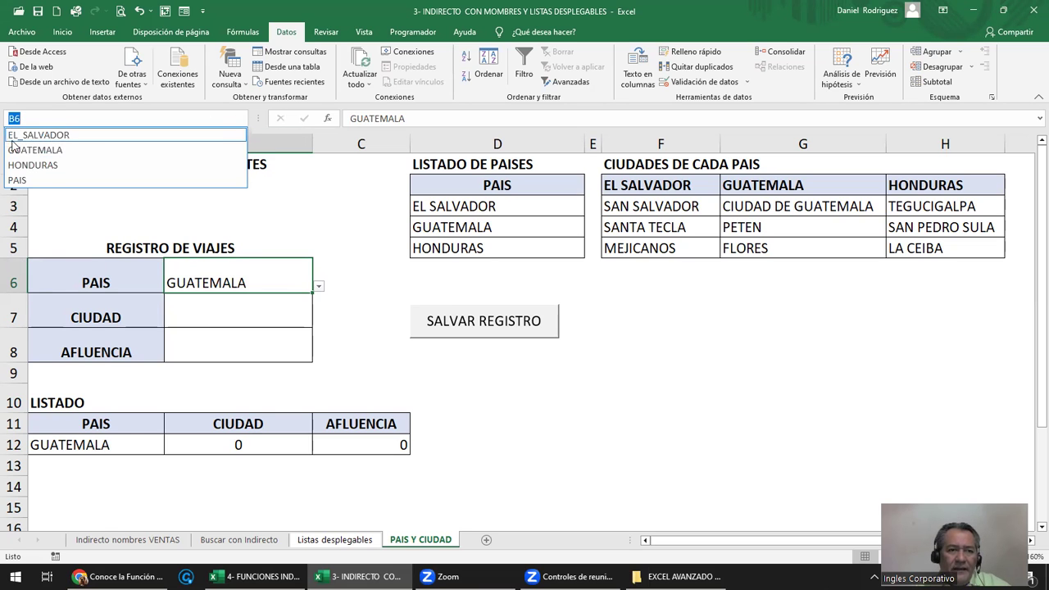
pyautogui.click(49, 138)
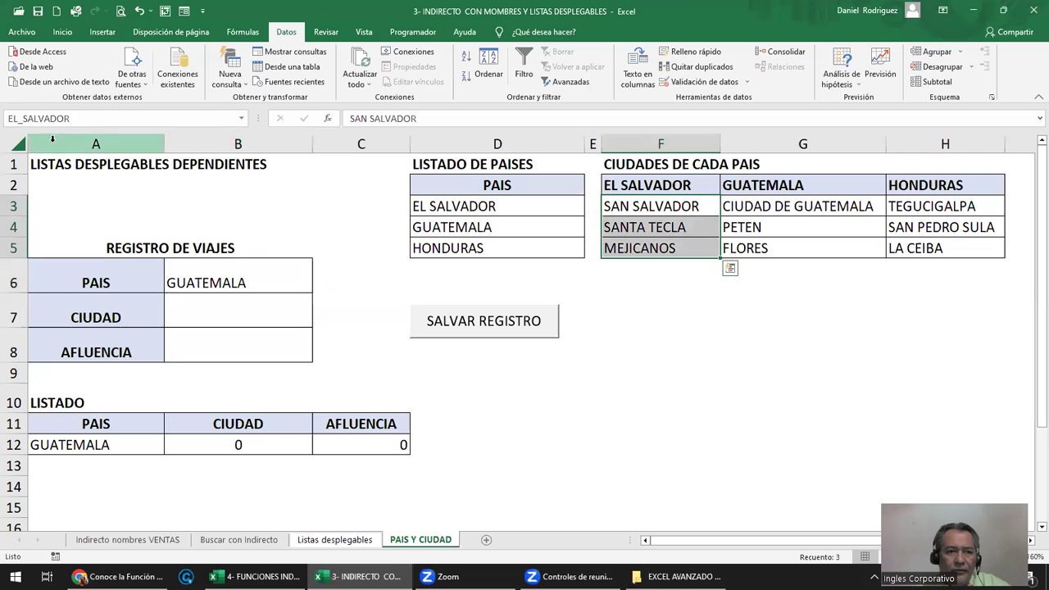
pyautogui.click(248, 271)
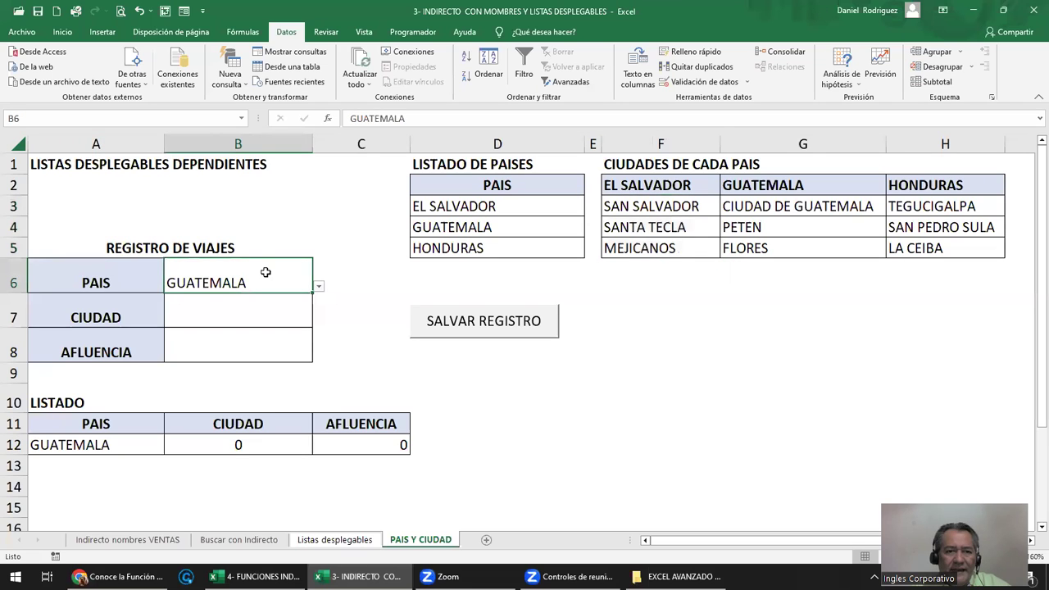
pyautogui.click(318, 287)
pyautogui.click(234, 301)
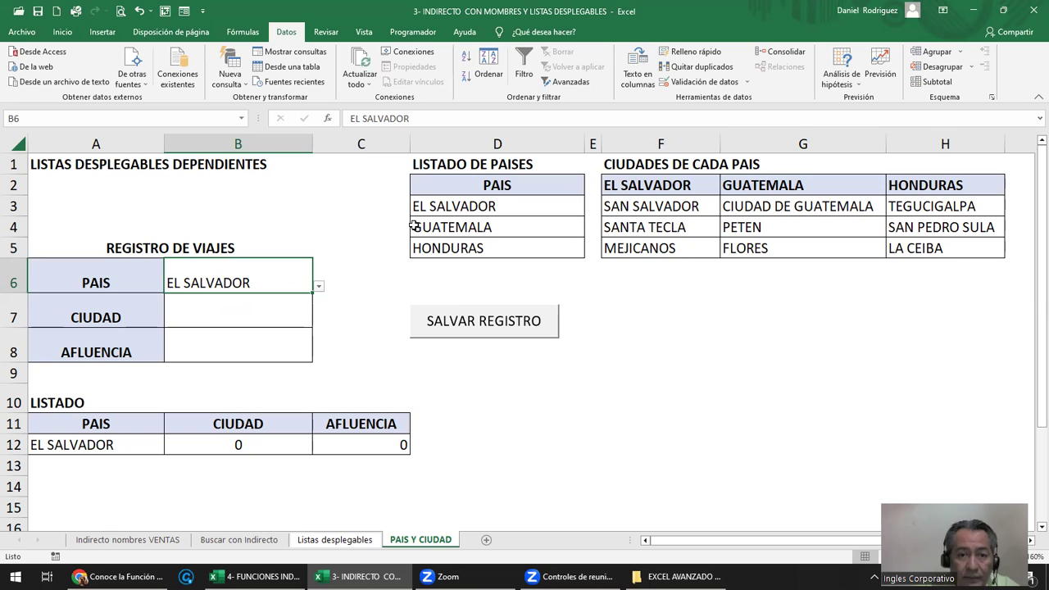
# Compare D3's EL SALVADOR with the range names and begin editing D3 to add an underscore
pyautogui.click(491, 208)
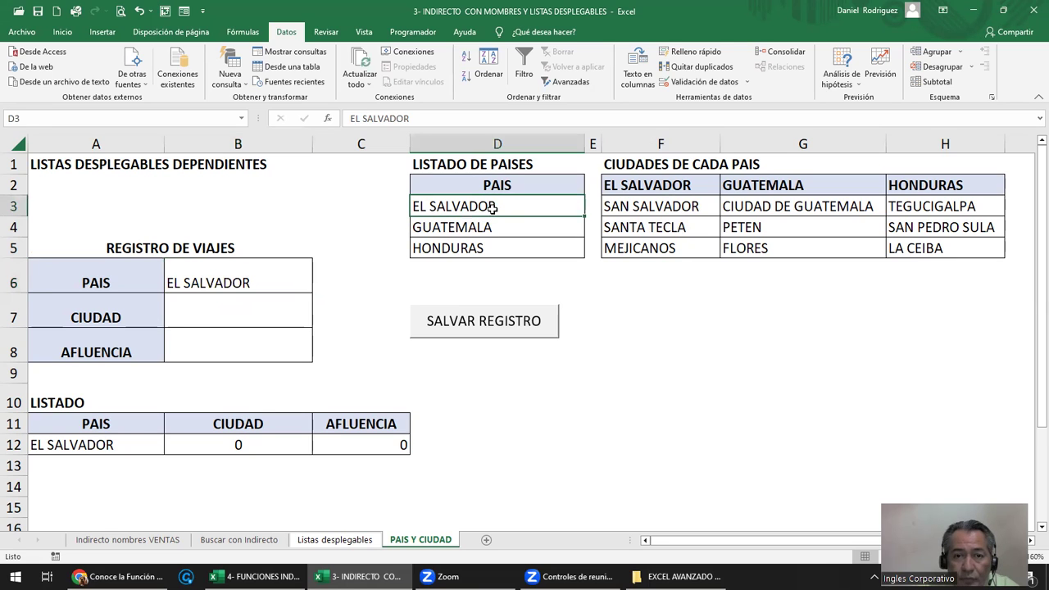
pyautogui.moveTo(491, 208); pyautogui.dragTo(501, 250)
pyautogui.click(491, 211)
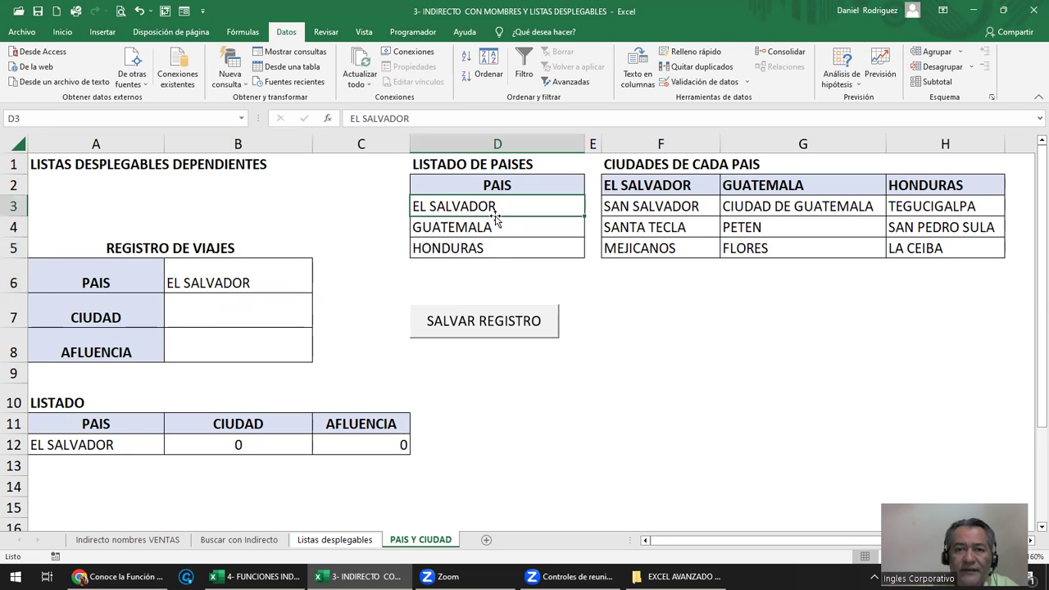
pyautogui.doubleClick(429, 209)
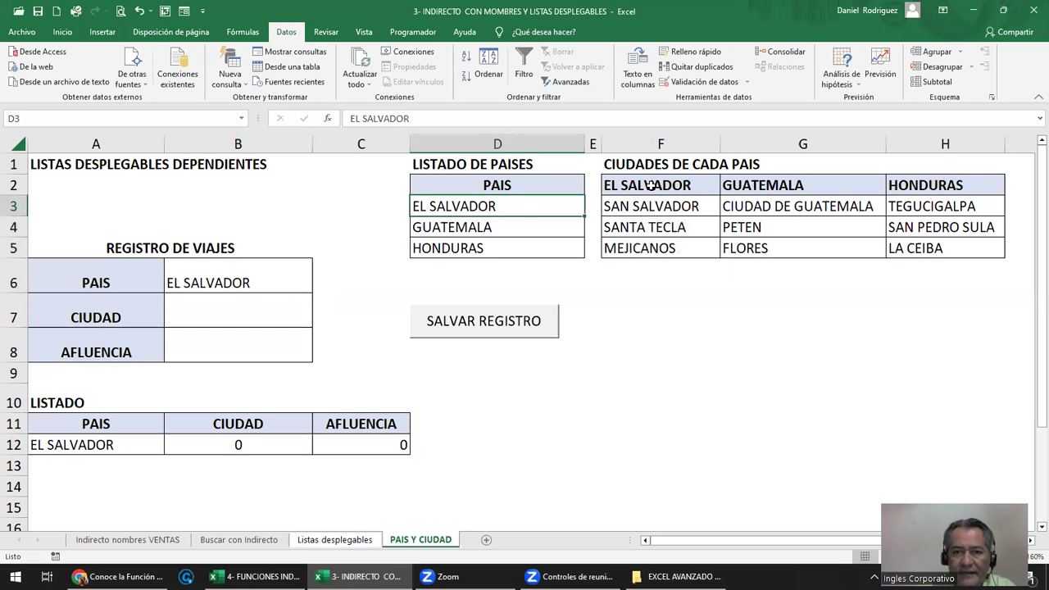
pyautogui.moveTo(647, 187); pyautogui.dragTo(662, 249)
pyautogui.moveTo(748, 187); pyautogui.dragTo(743, 241)
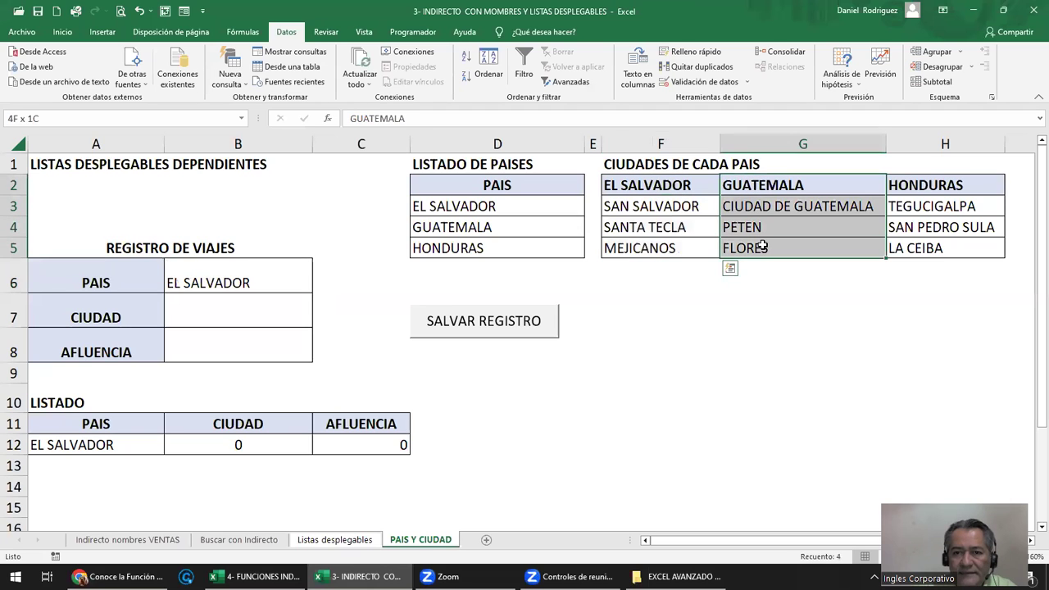
pyautogui.click(508, 208)
pyautogui.doubleClick(508, 208)
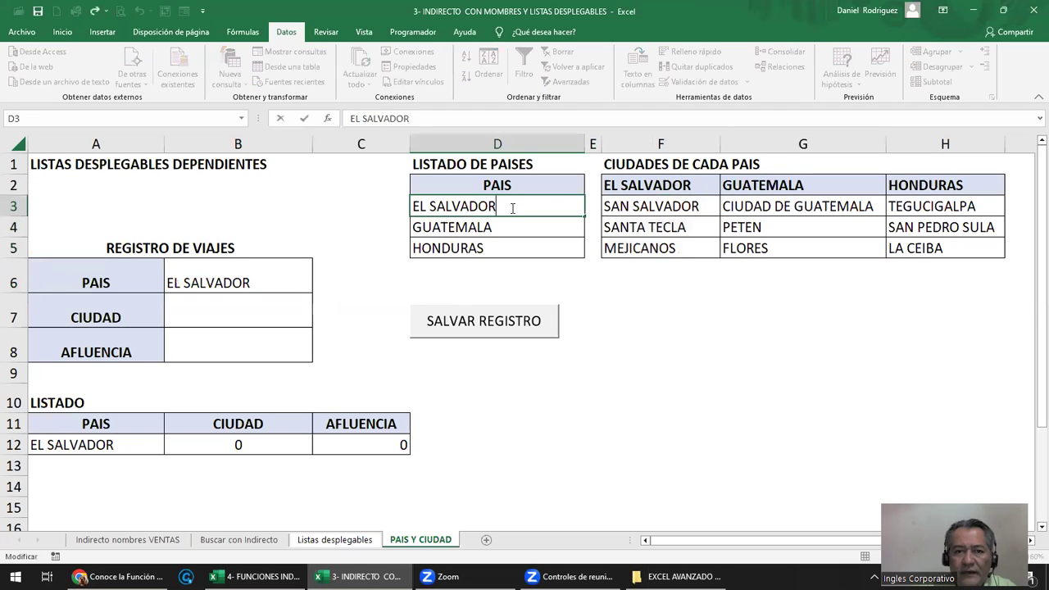
pyautogui.press('Escape')
pyautogui.click(241, 118)
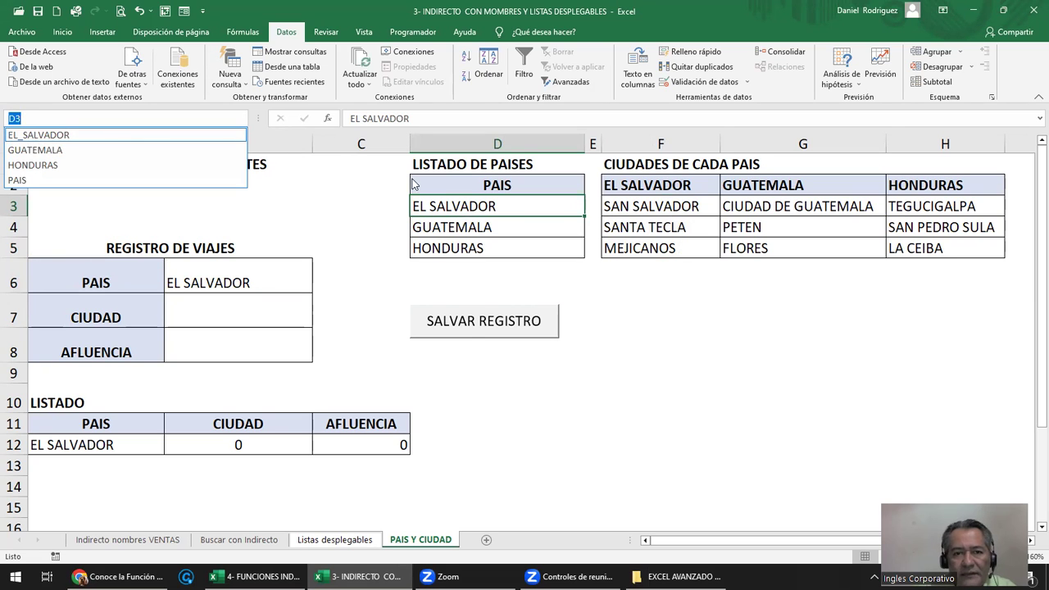
pyautogui.click(445, 211)
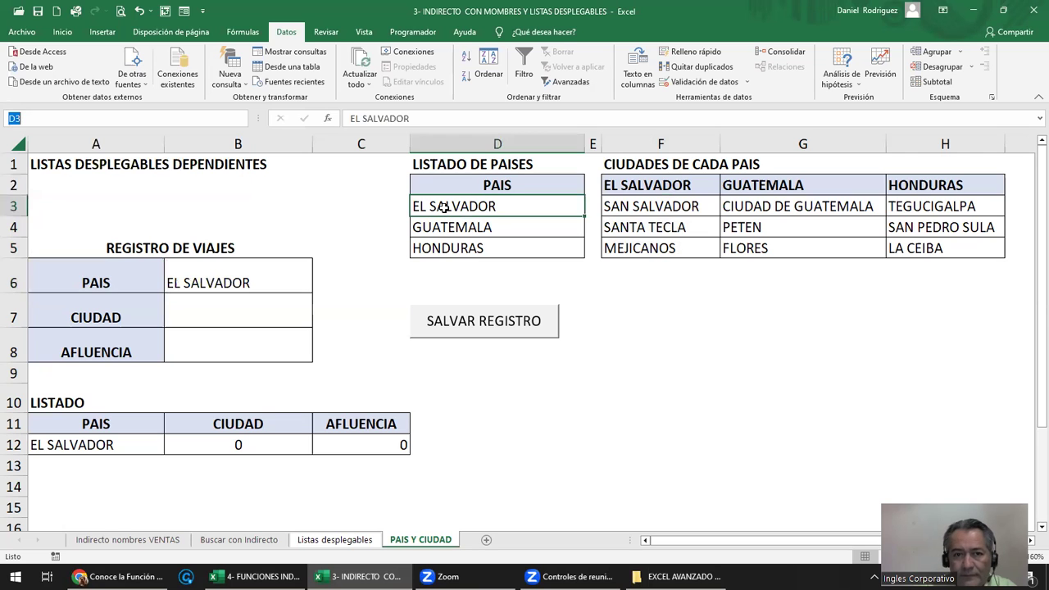
pyautogui.doubleClick(430, 207)
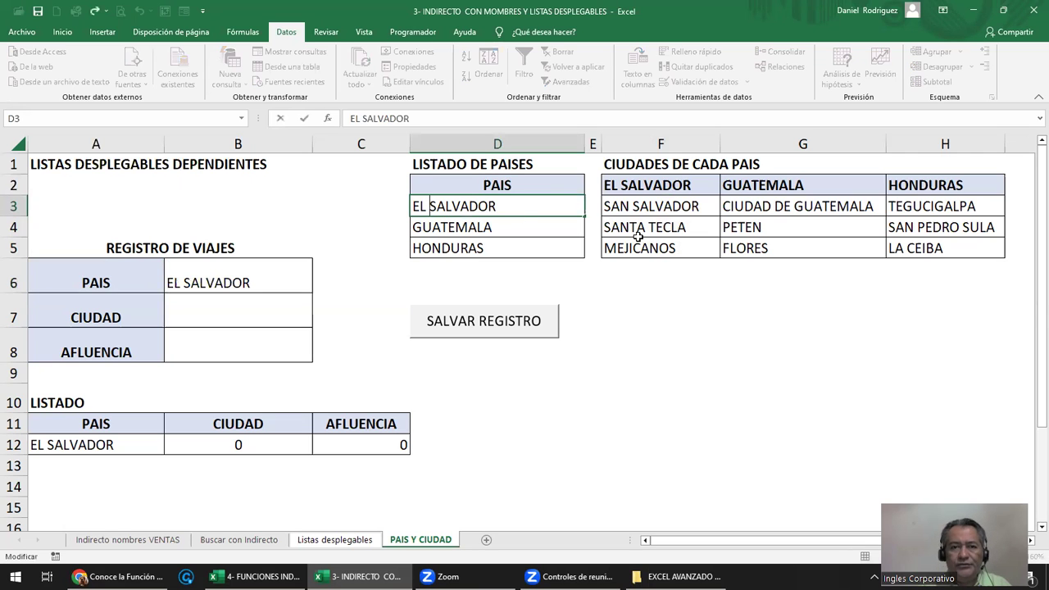
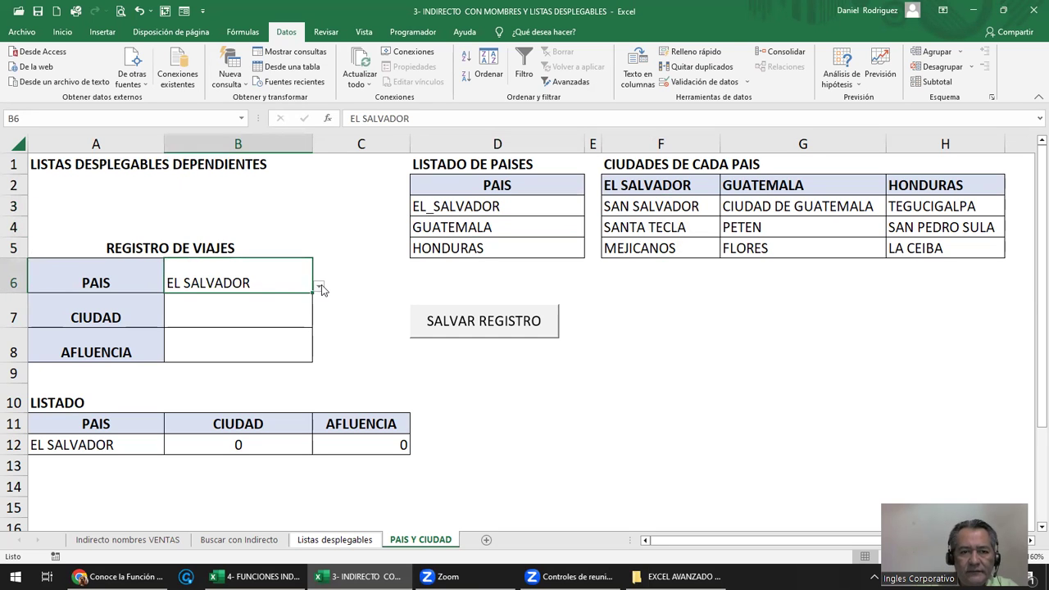
# Pick EL_SALVADOR from the B6 country dropdown and SAN SALVADOR from the B7 city dropdown
pyautogui.click(319, 286)
pyautogui.click(145, 300)
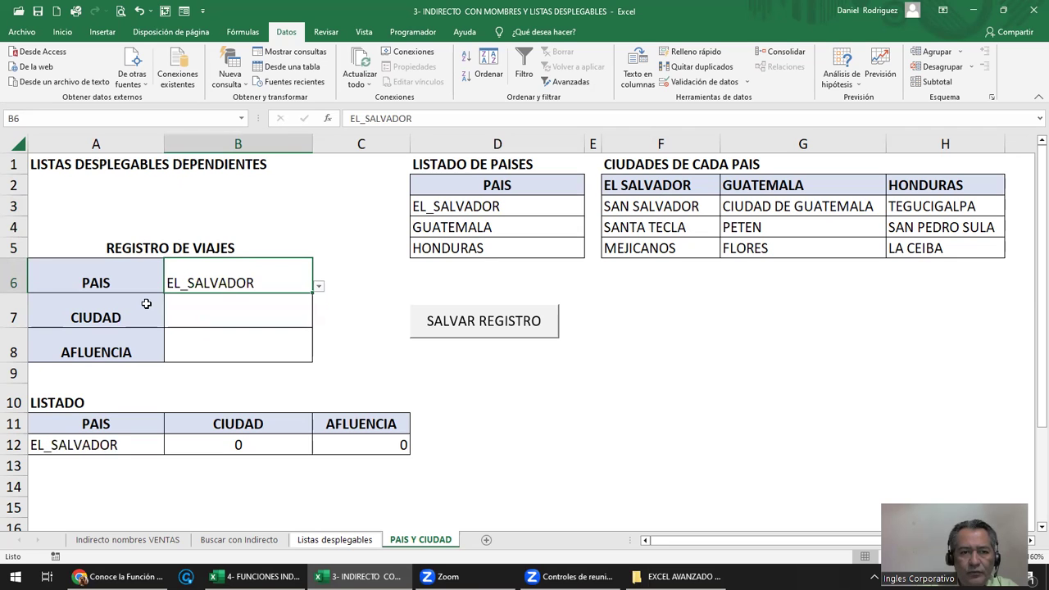
pyautogui.click(238, 310)
pyautogui.click(318, 318)
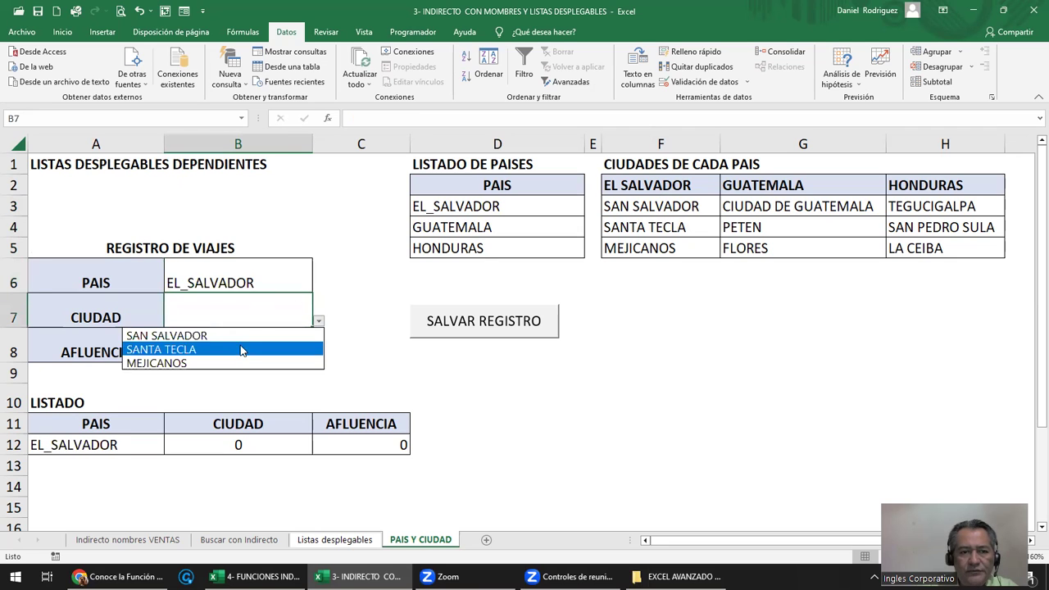
pyautogui.click(218, 335)
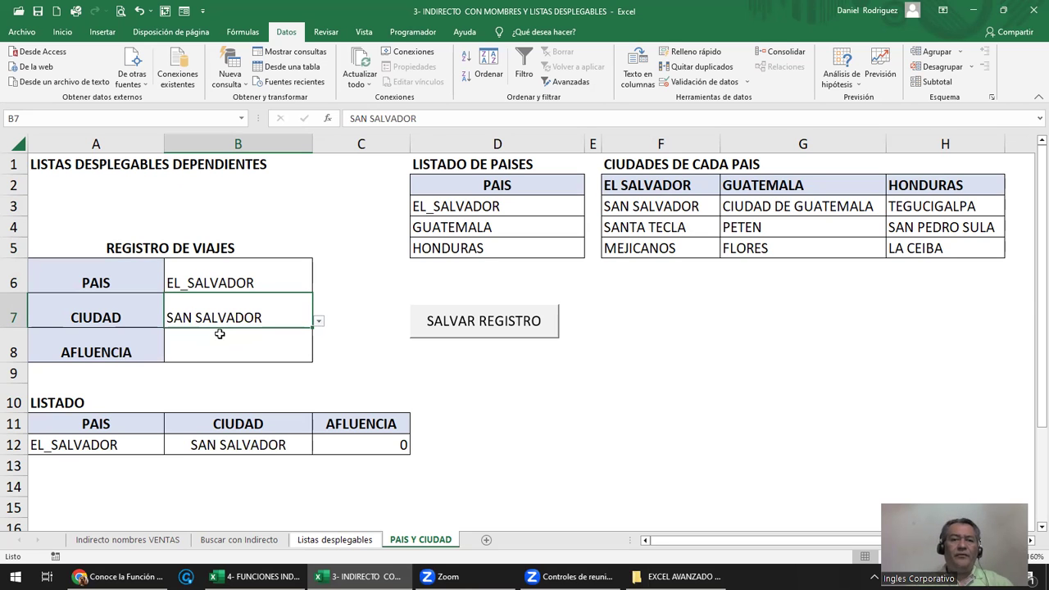
# Select the country list D3:D5 and the city lists F3:F5, G3:G5 and H3:H5
pyautogui.click(455, 212)
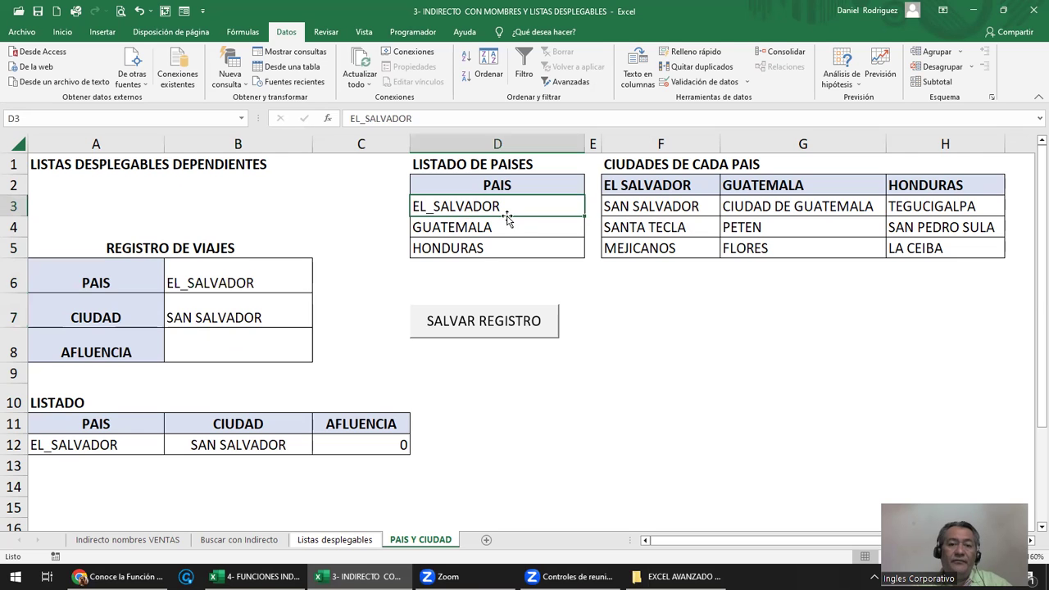
pyautogui.moveTo(473, 206); pyautogui.dragTo(476, 249)
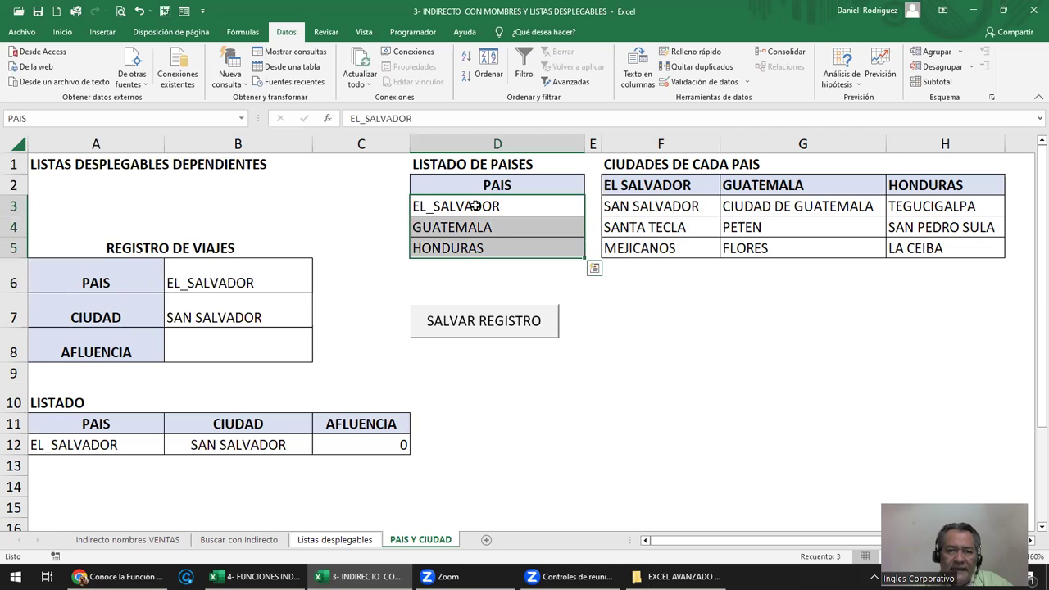
pyautogui.moveTo(647, 205); pyautogui.dragTo(635, 243)
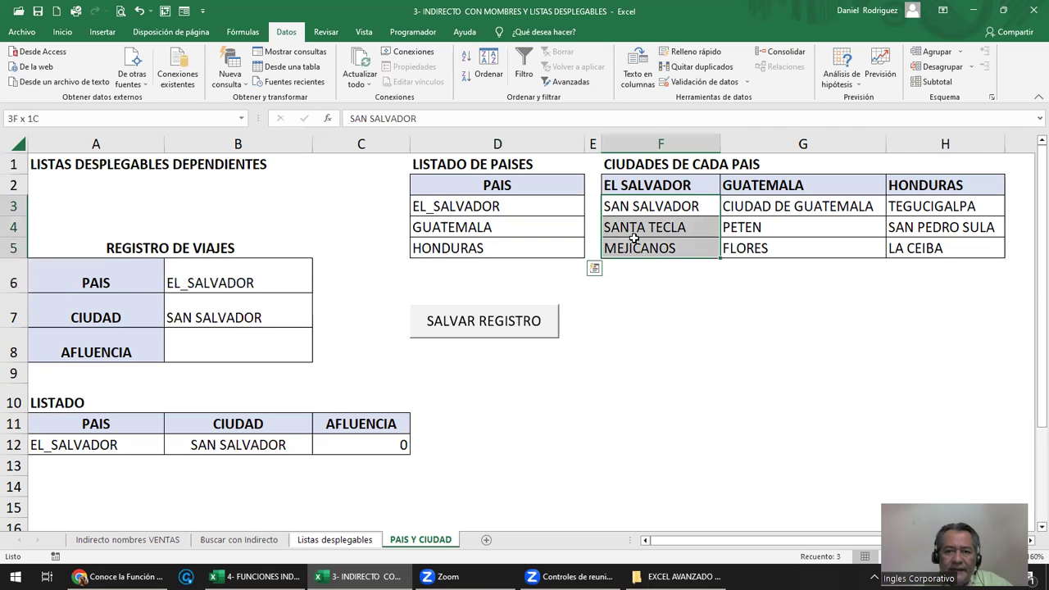
pyautogui.moveTo(773, 206); pyautogui.dragTo(762, 246)
pyautogui.moveTo(926, 205); pyautogui.dragTo(926, 245)
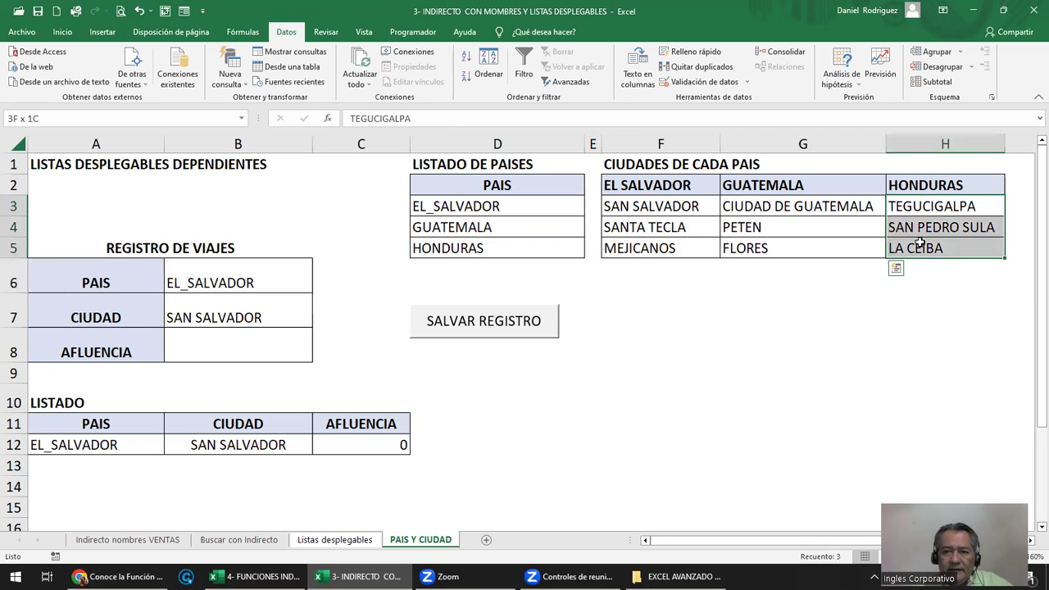
pyautogui.click(557, 211)
pyautogui.click(496, 229)
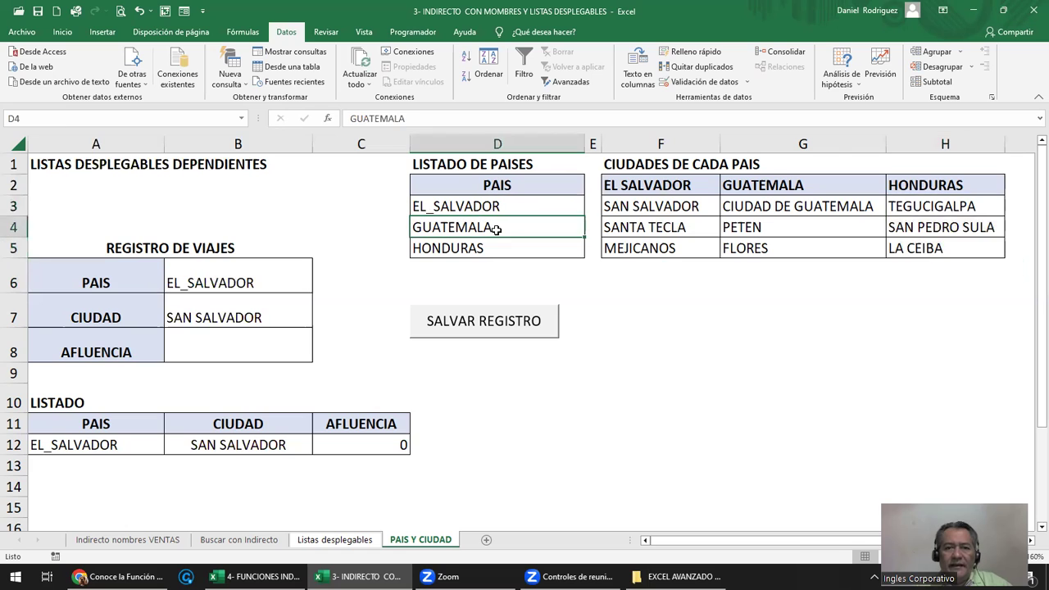
pyautogui.click(485, 252)
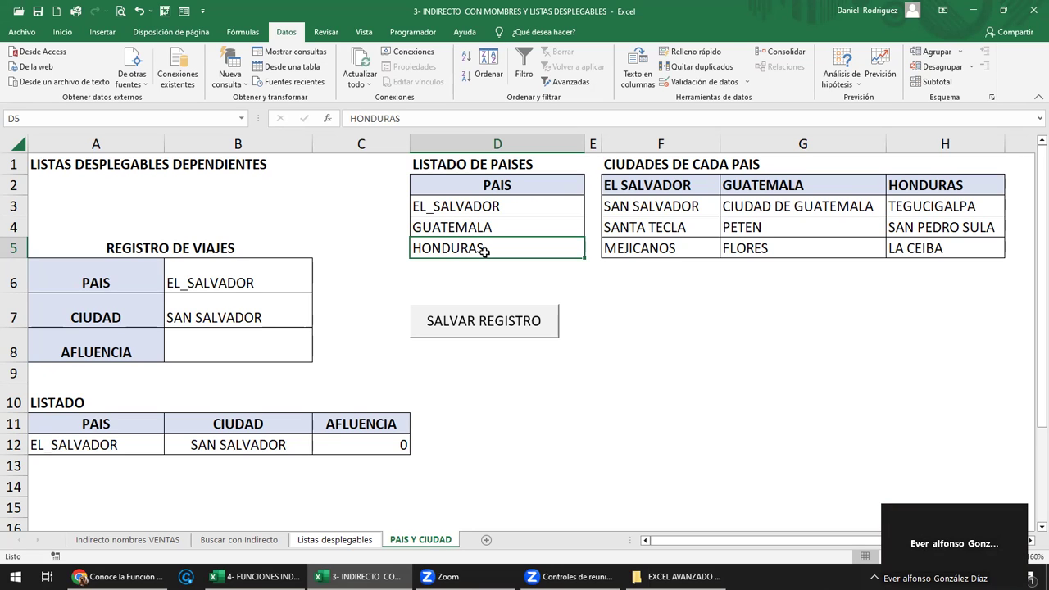
pyautogui.click(474, 207)
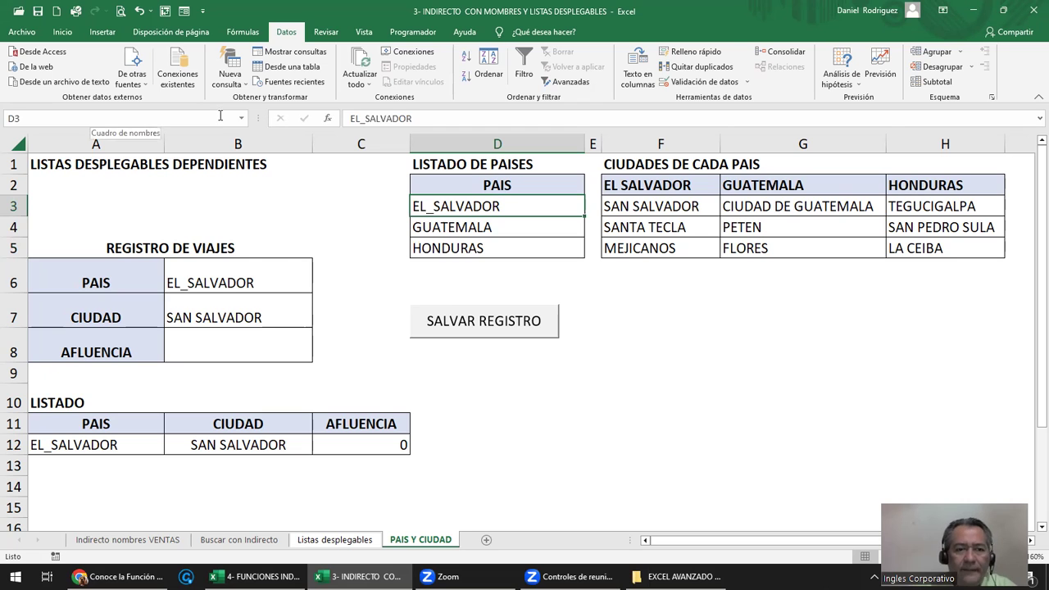
pyautogui.click(234, 273)
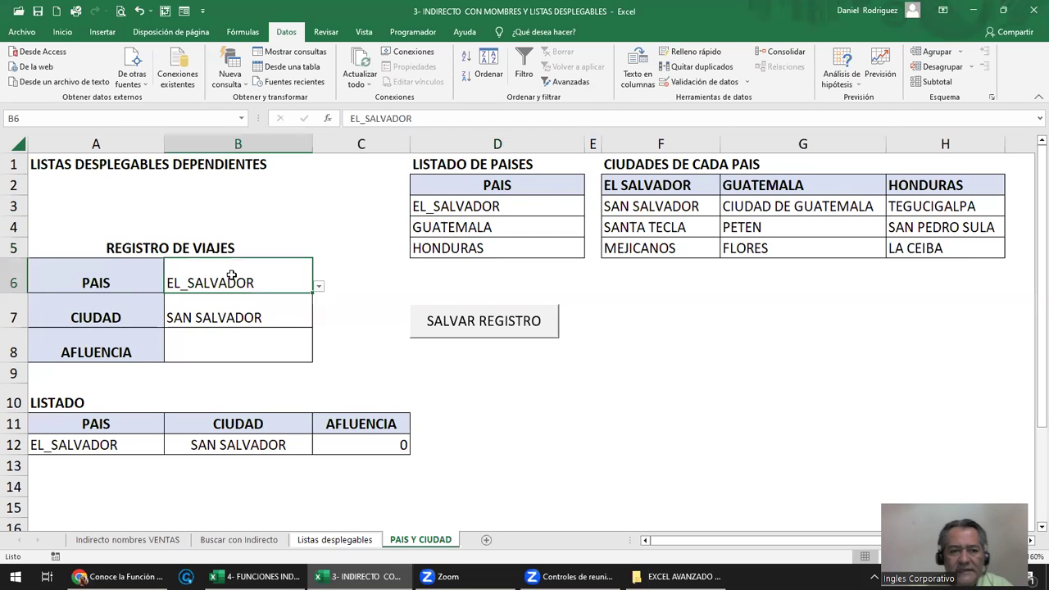
pyautogui.keyDown('ctrl'); pyautogui.click(426, 206); pyautogui.keyUp('ctrl')
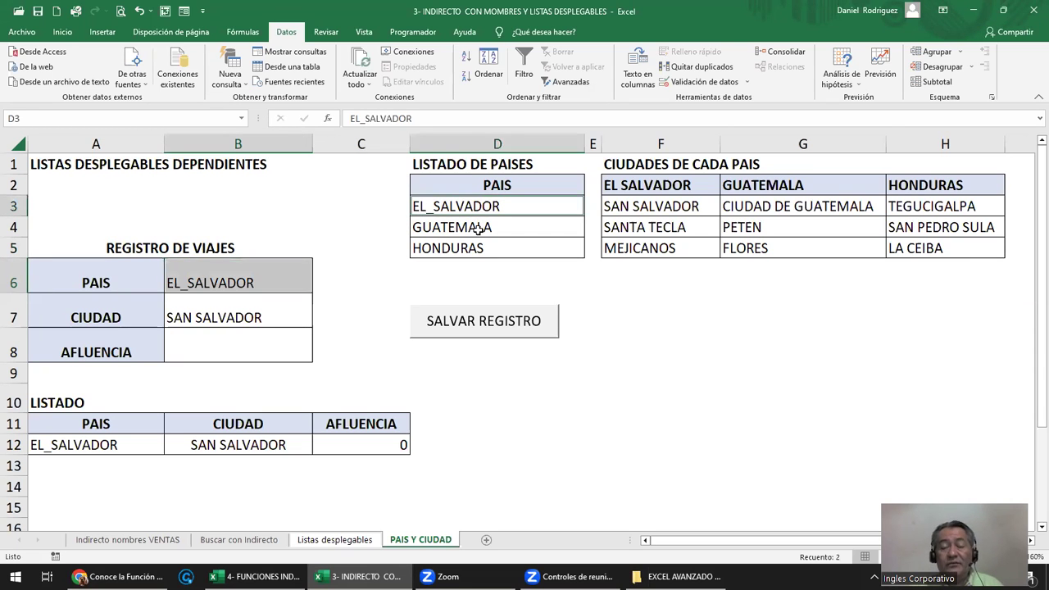
pyautogui.click(455, 207)
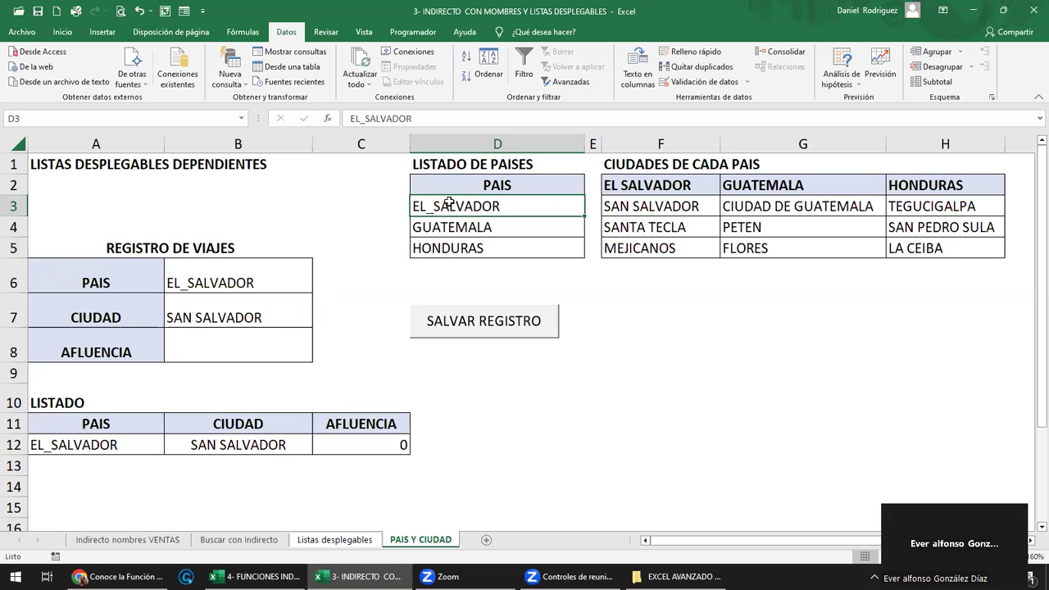
pyautogui.click(218, 310)
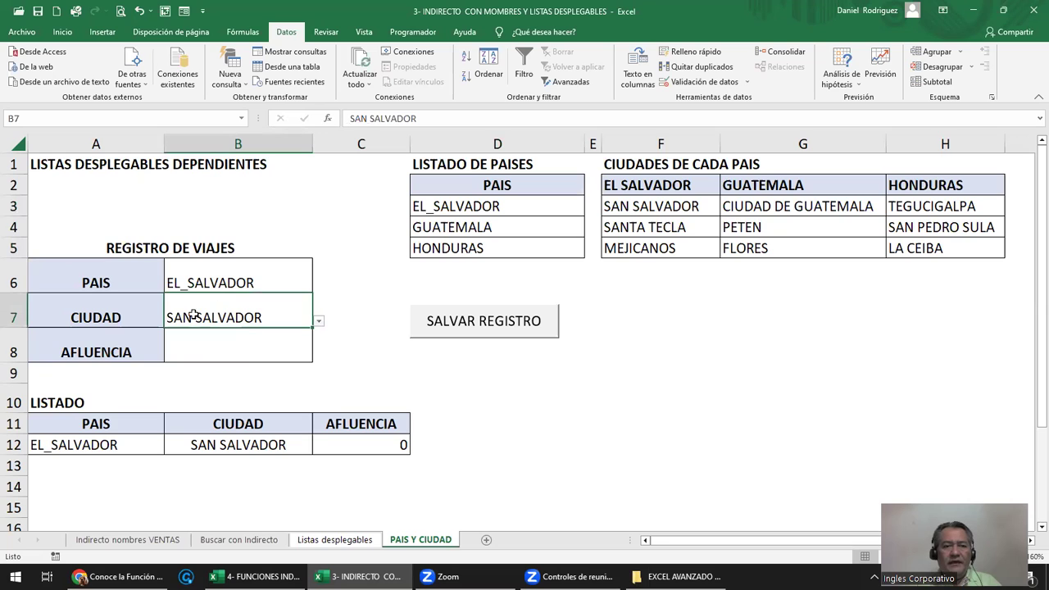
pyautogui.click(181, 282)
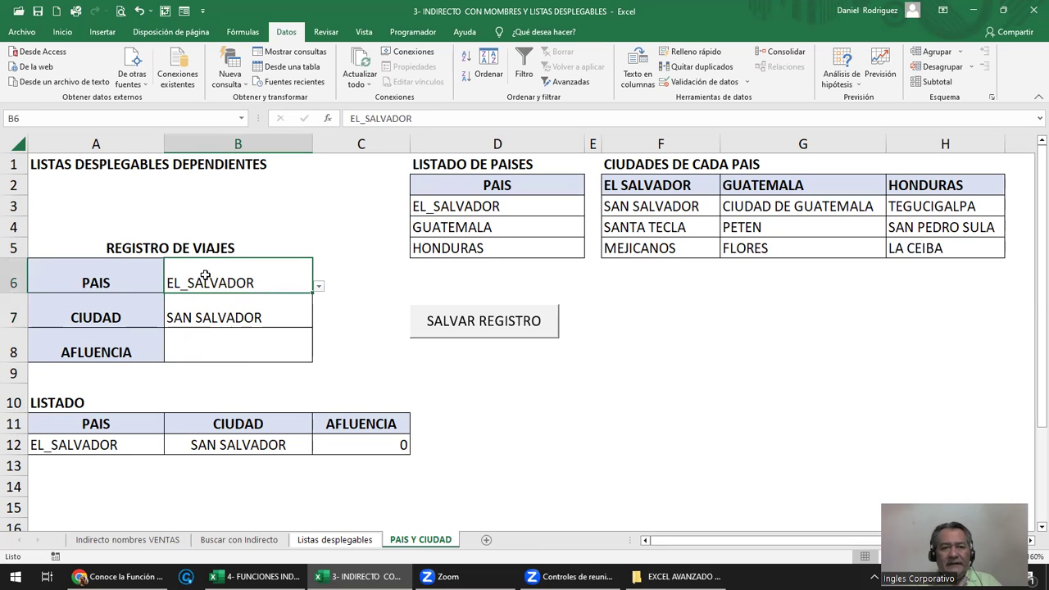
pyautogui.click(245, 118)
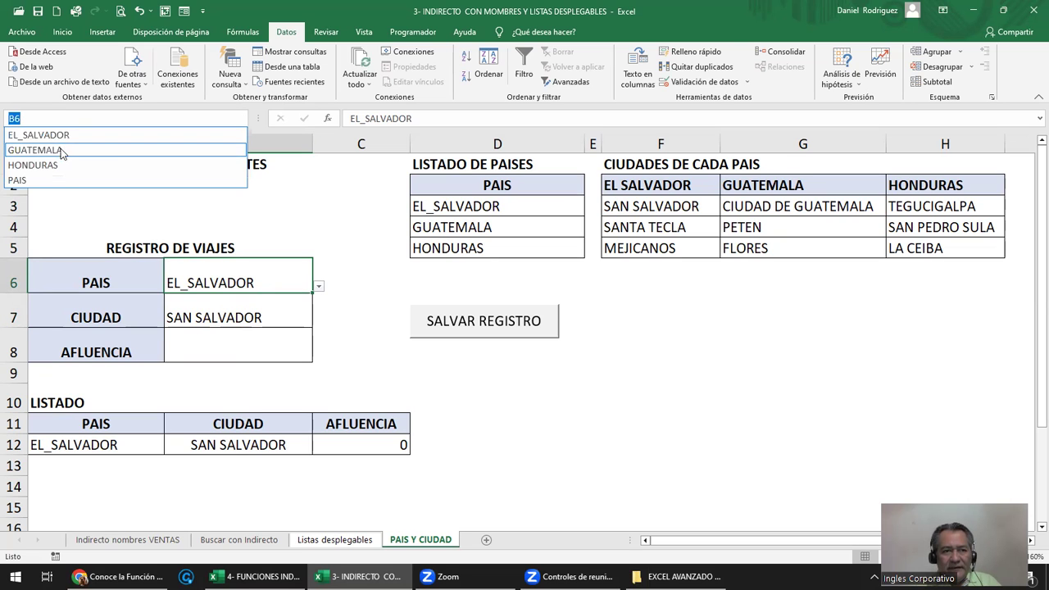
pyautogui.click(623, 187)
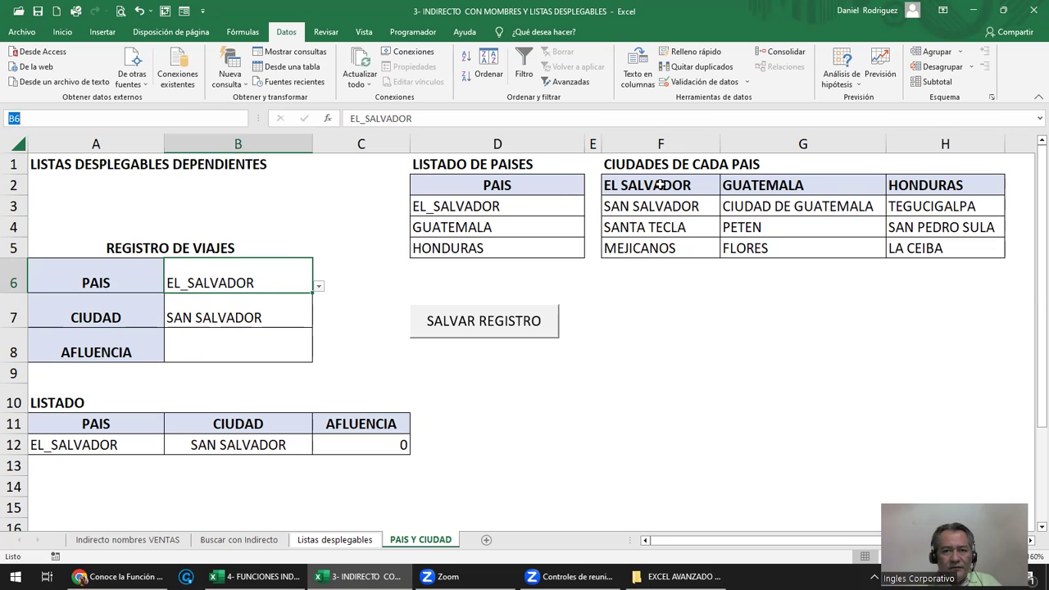
pyautogui.doubleClick(622, 187)
pyautogui.click(620, 185)
pyautogui.press('Delete')
pyautogui.write('_')
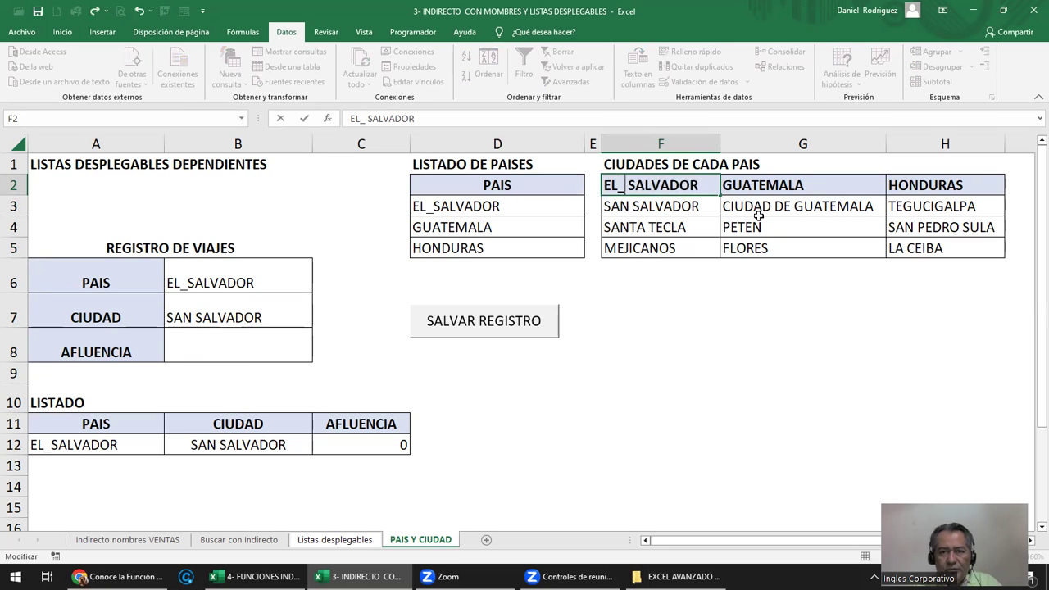
pyautogui.press('Escape')
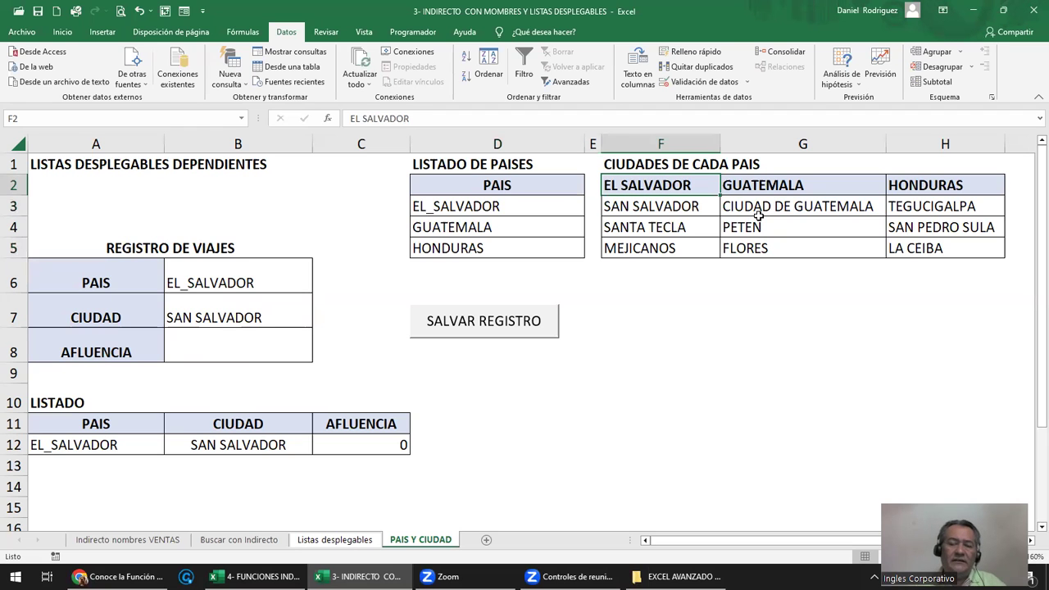
pyautogui.moveTo(486, 206); pyautogui.dragTo(491, 246)
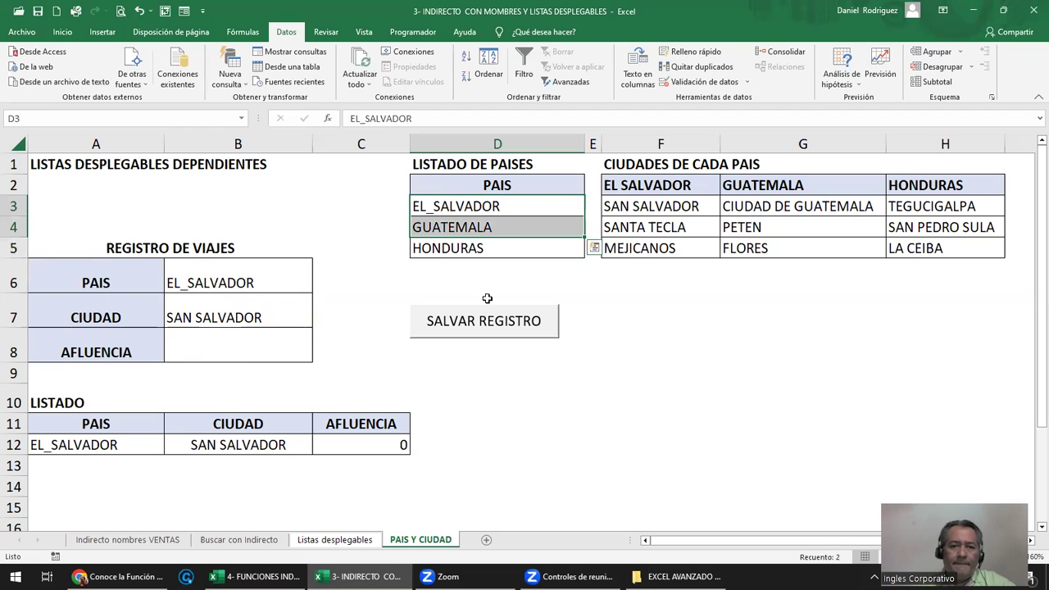
pyautogui.click(446, 388)
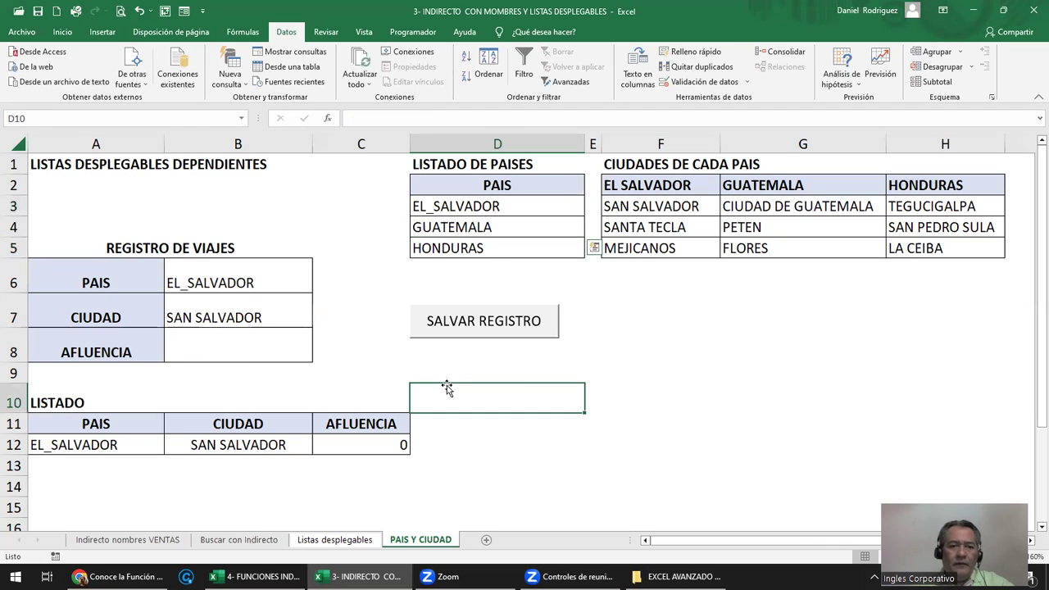
# Enter 25 as the afluencia in B8
pyautogui.click(189, 349)
pyautogui.write('25')
pyautogui.press('Return')
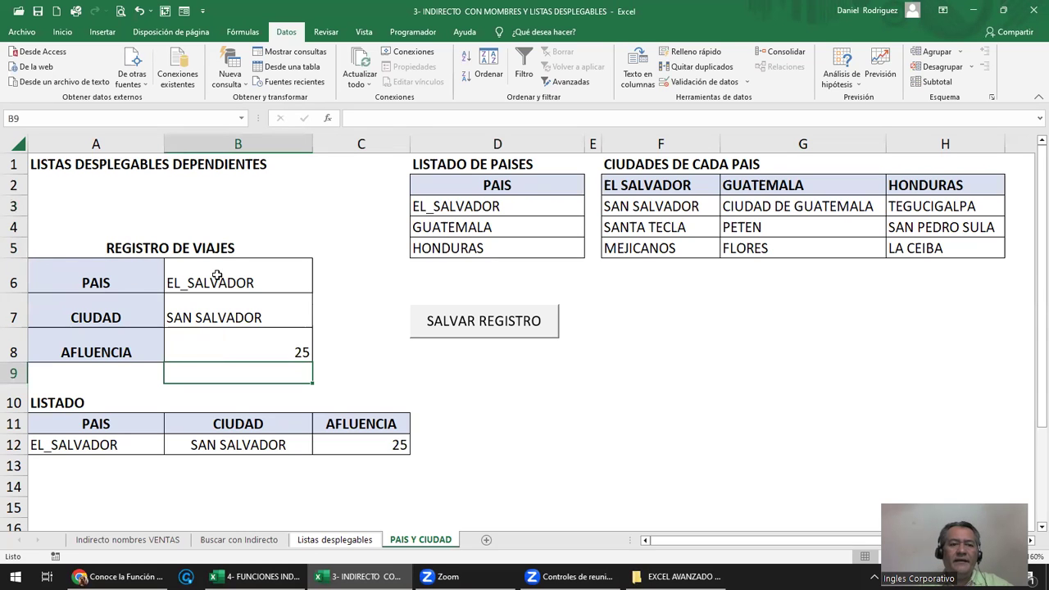
pyautogui.keyDown('ctrl'); pyautogui.click(466, 317); pyautogui.keyUp('ctrl')
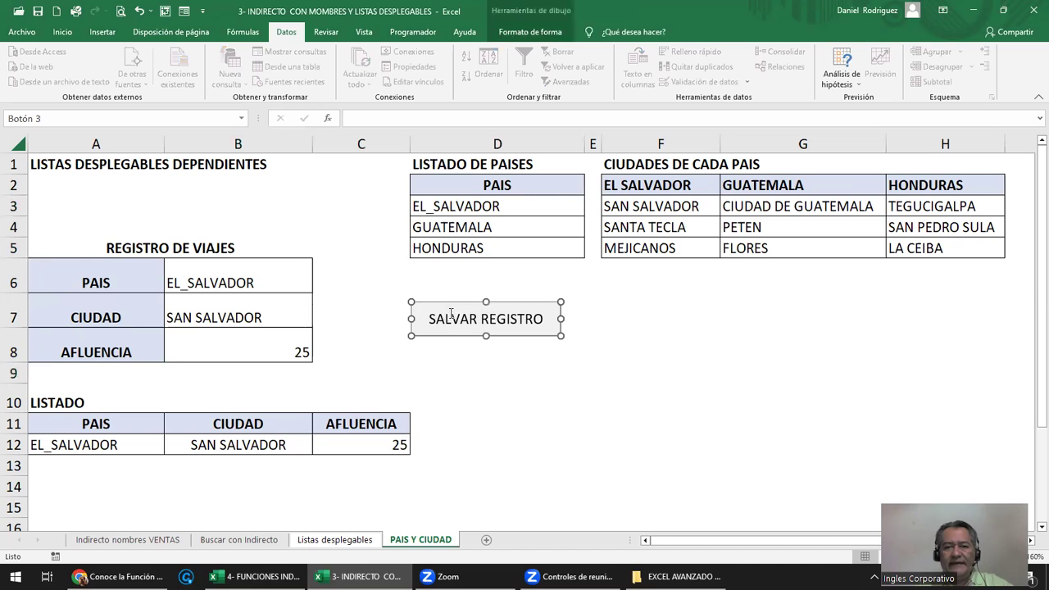
pyautogui.click(199, 283)
# Paste the listing row into row 13, then undo that paste
pyautogui.moveTo(86, 447); pyautogui.dragTo(345, 455)
pyautogui.hotkey('ctrl', 'c')
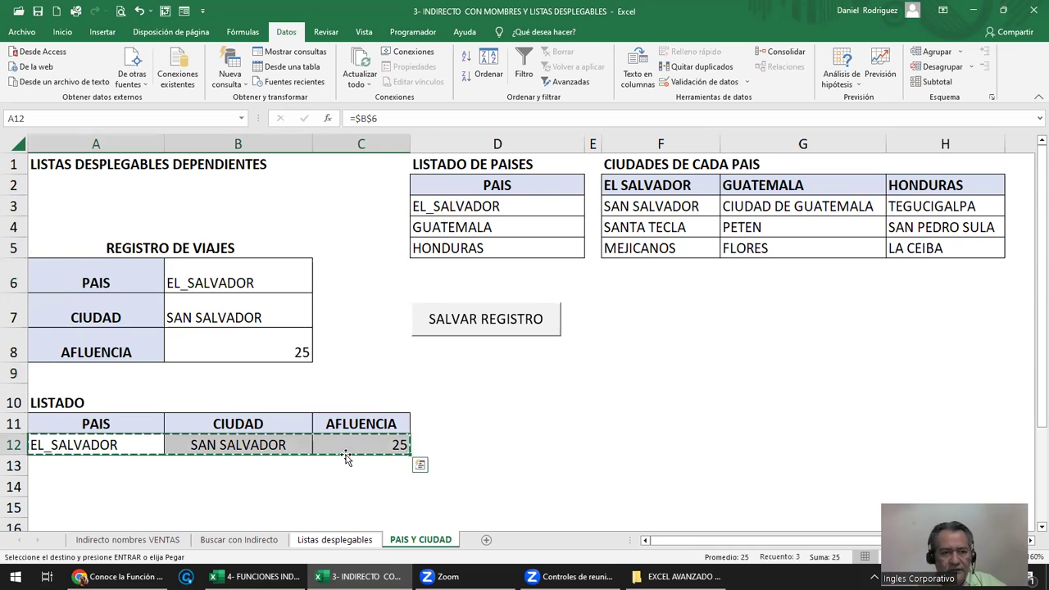
pyautogui.press('Down')
pyautogui.hotkey('ctrl', 'v')
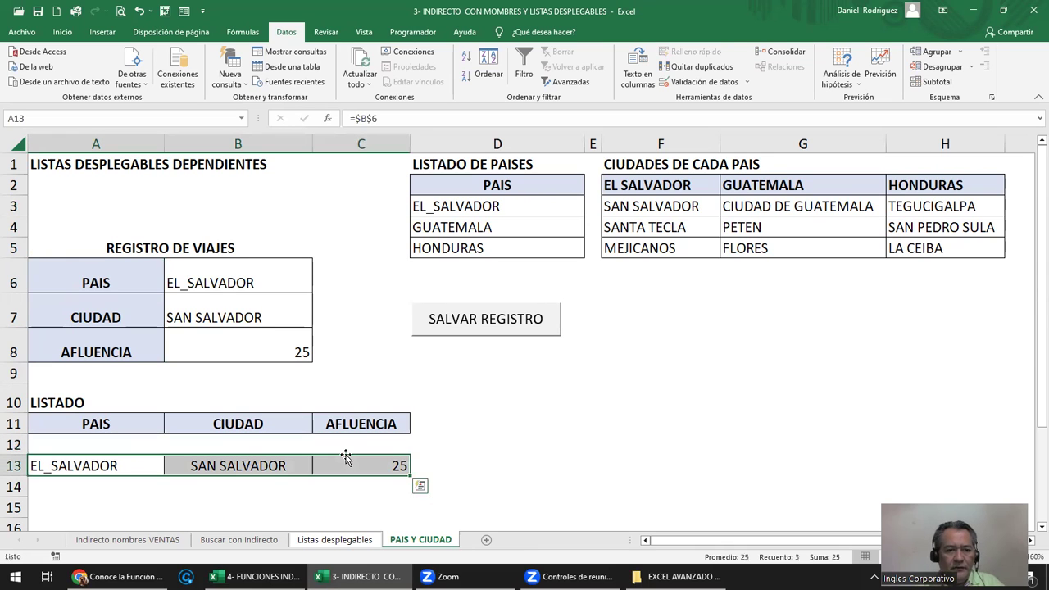
pyautogui.press('Up')
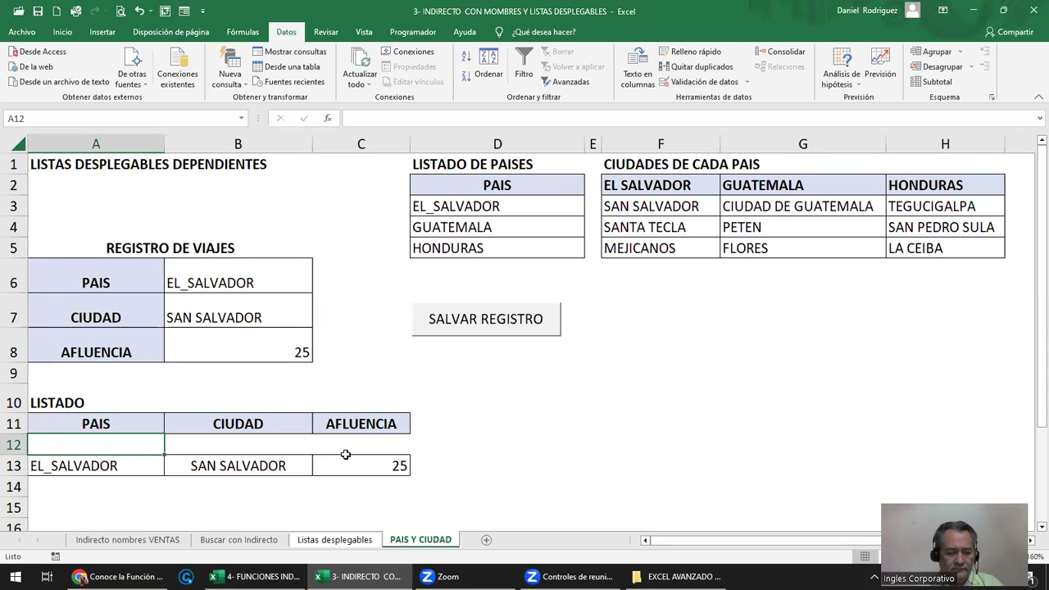
pyautogui.hotkey('ctrl', 'z')
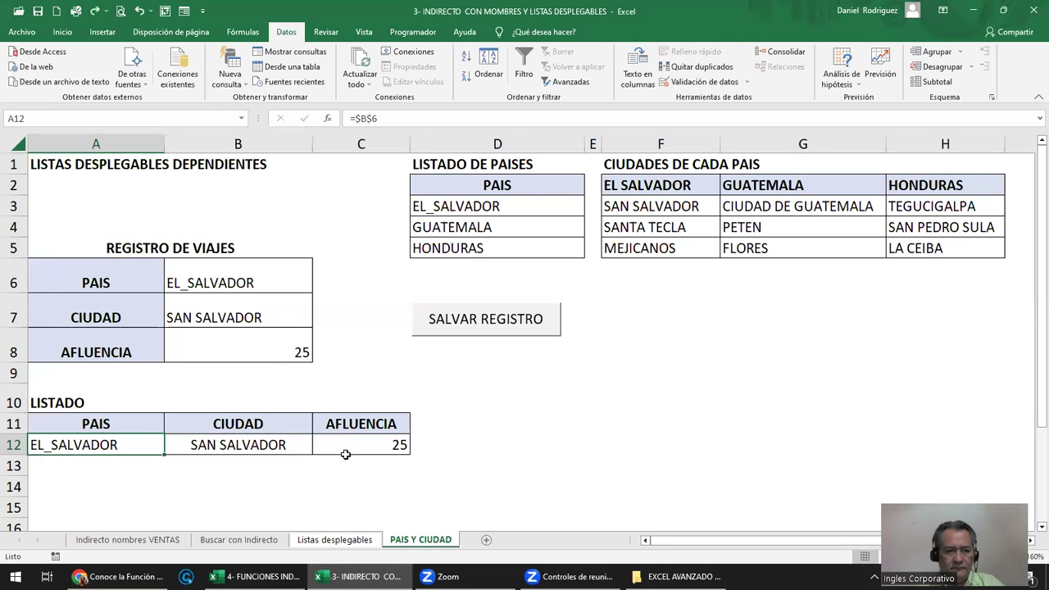
# Copy listing row A12:C12 into row 13 and reopen the B6 country list
pyautogui.hotkey('shift', 'Right')
pyautogui.hotkey('shift', 'Right')
pyautogui.hotkey('ctrl', 'c')
pyautogui.press('Down')
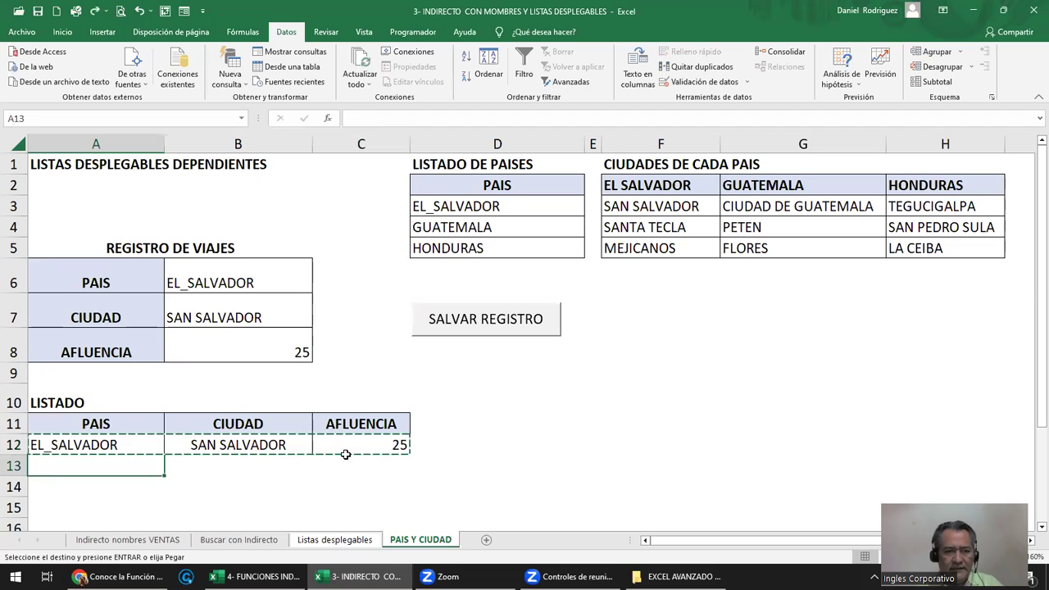
pyautogui.hotkey('ctrl', 'v')
pyautogui.press('Up')
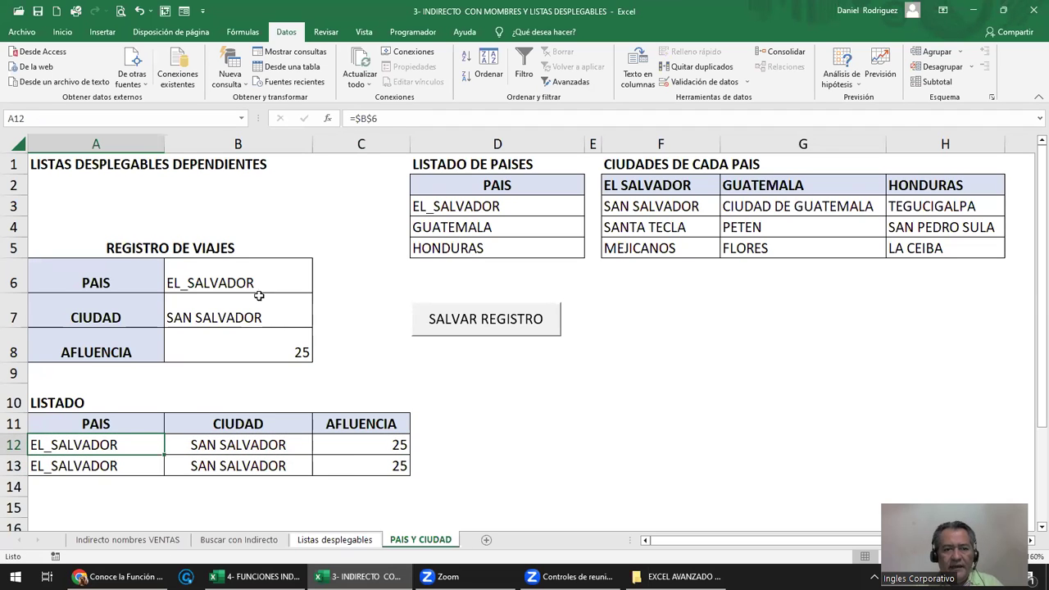
pyautogui.click(252, 279)
pyautogui.click(318, 288)
# Choose GUATEMALA as the country and copy listing rows A12:C13 into rows 14–15
pyautogui.click(255, 315)
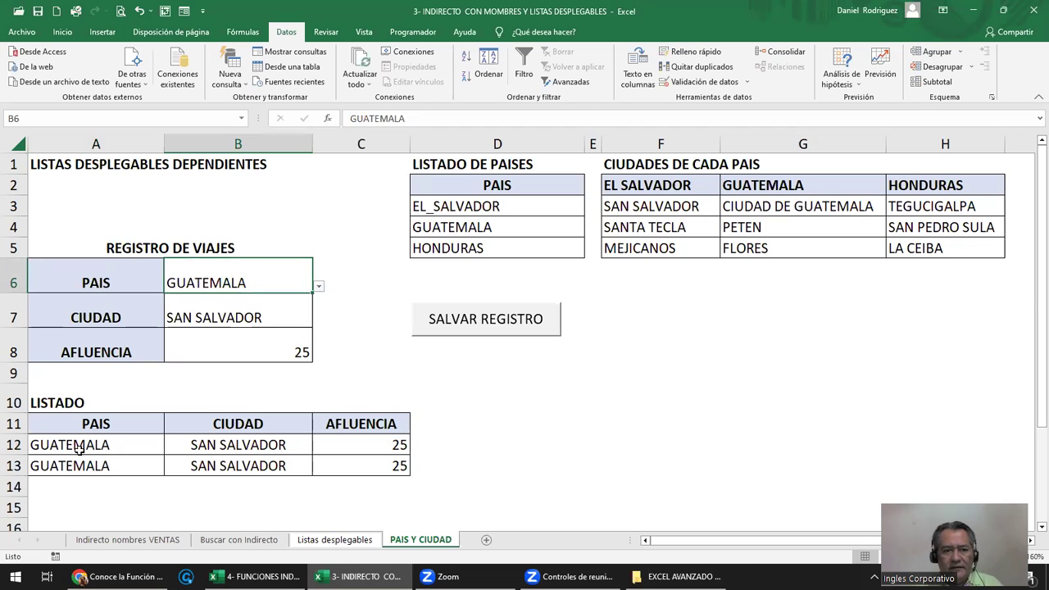
pyautogui.moveTo(79, 466); pyautogui.dragTo(376, 466)
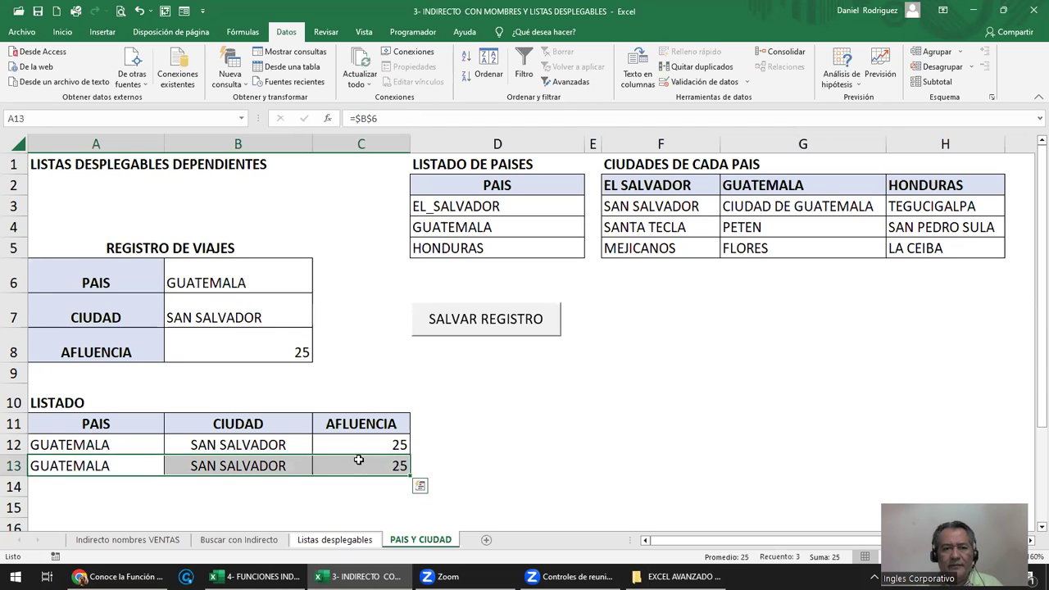
pyautogui.click(242, 307)
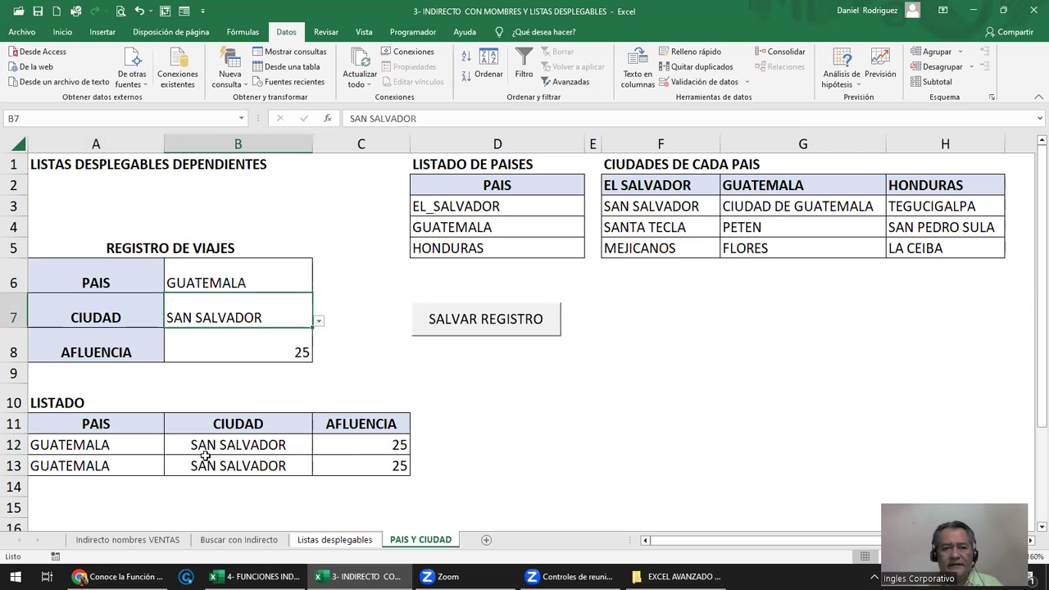
pyautogui.moveTo(79, 445)
pyautogui.mouseDown()
pyautogui.moveTo(320, 476)
pyautogui.moveTo(413, 465)
pyautogui.mouseUp()
pyautogui.hotkey('ctrl', 'c')
pyautogui.press('Down')
pyautogui.press('Down')
pyautogui.press('Return')
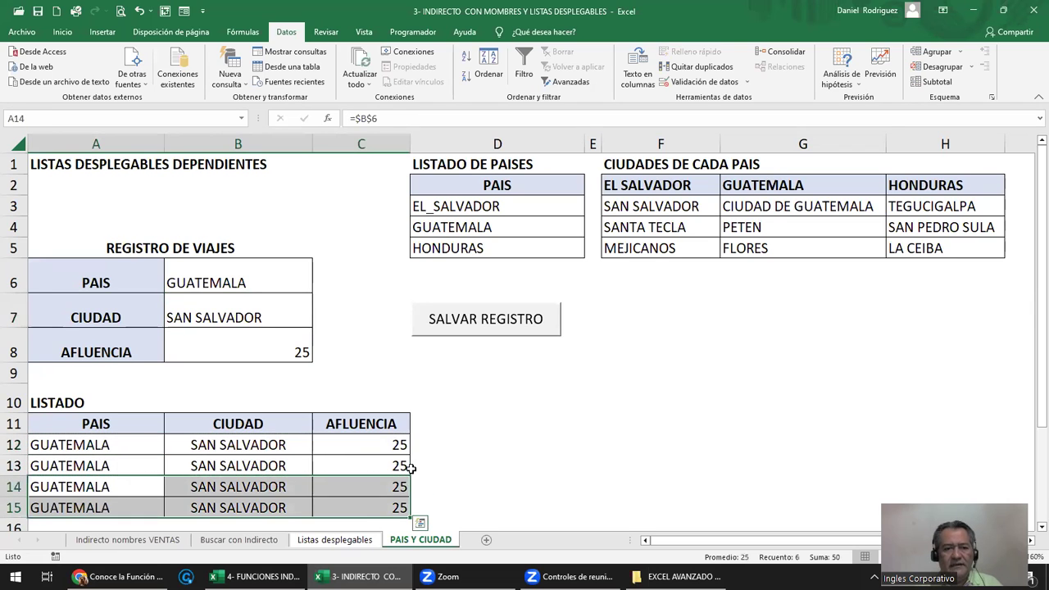
# Select the SALVAR REGISTRO shape, the record entries and the four listed rows
pyautogui.click(475, 322)
pyautogui.moveTo(281, 293); pyautogui.dragTo(281, 348)
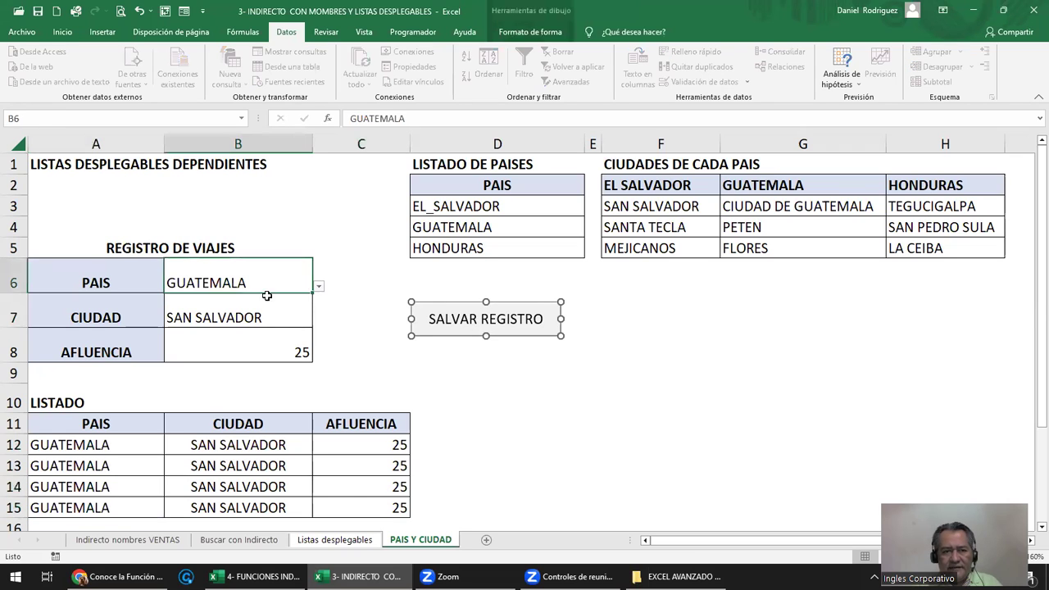
pyautogui.click(242, 299)
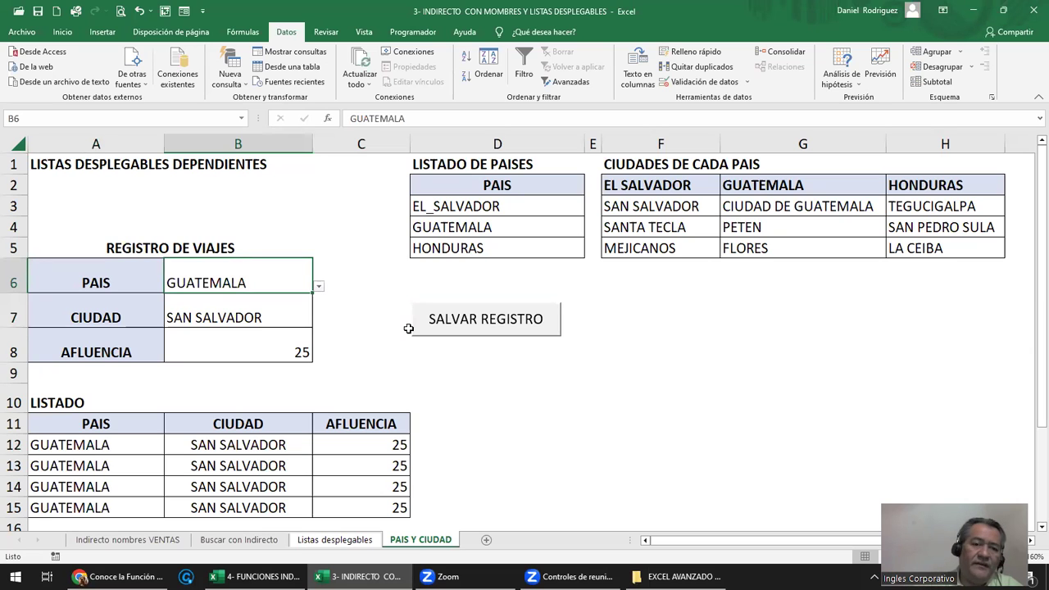
pyautogui.moveTo(78, 442); pyautogui.dragTo(355, 497)
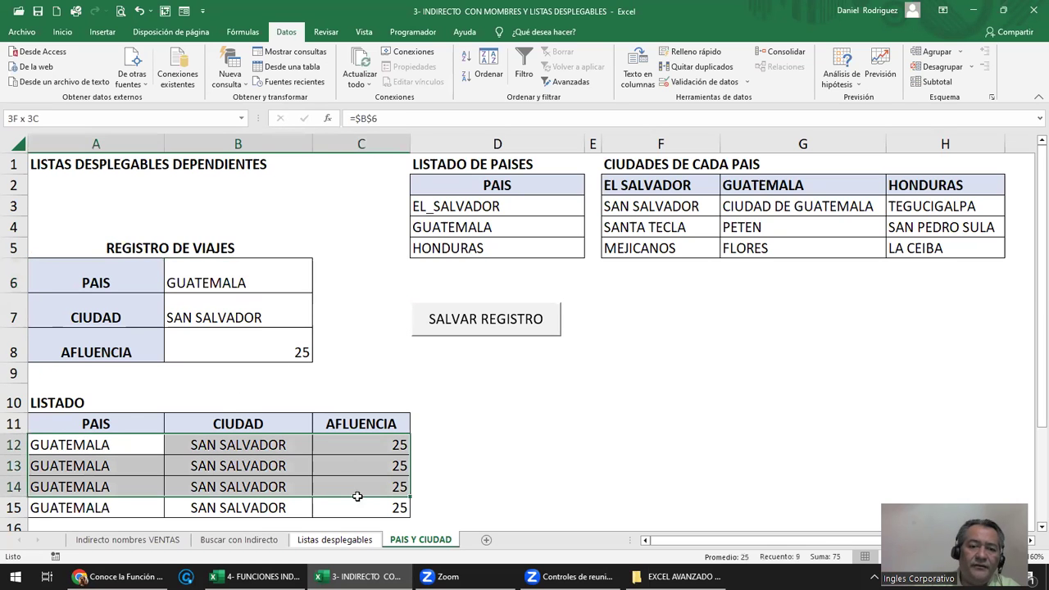
pyautogui.click(233, 268)
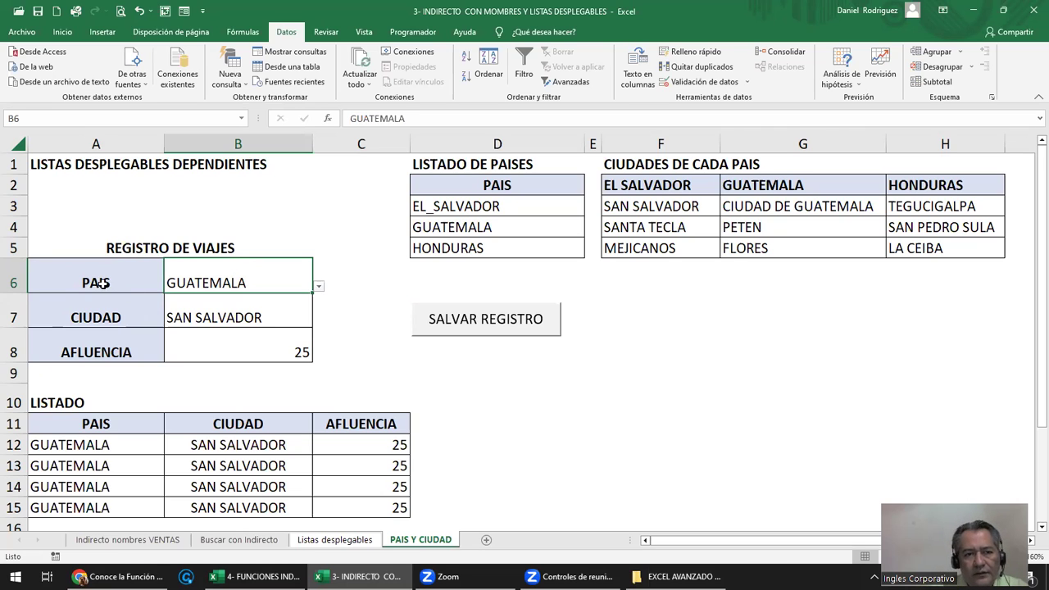
pyautogui.moveTo(102, 283); pyautogui.dragTo(226, 350)
pyautogui.moveTo(133, 276); pyautogui.dragTo(216, 278)
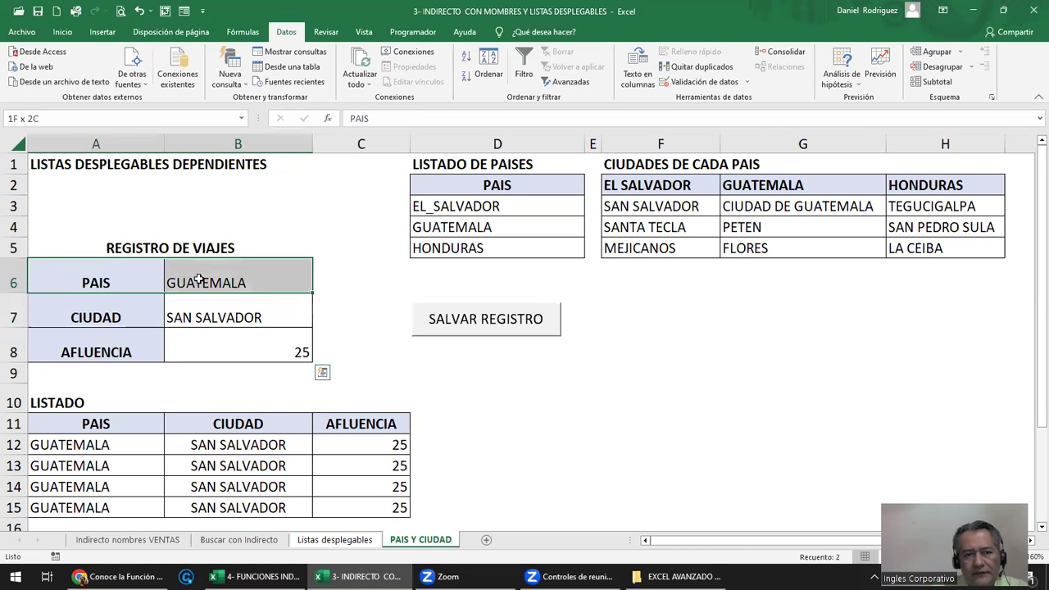
# Check the GUATEMALA and SAN SALVADOR entries, then bring up the course lesson in Chrome
pyautogui.click(276, 283)
pyautogui.click(292, 319)
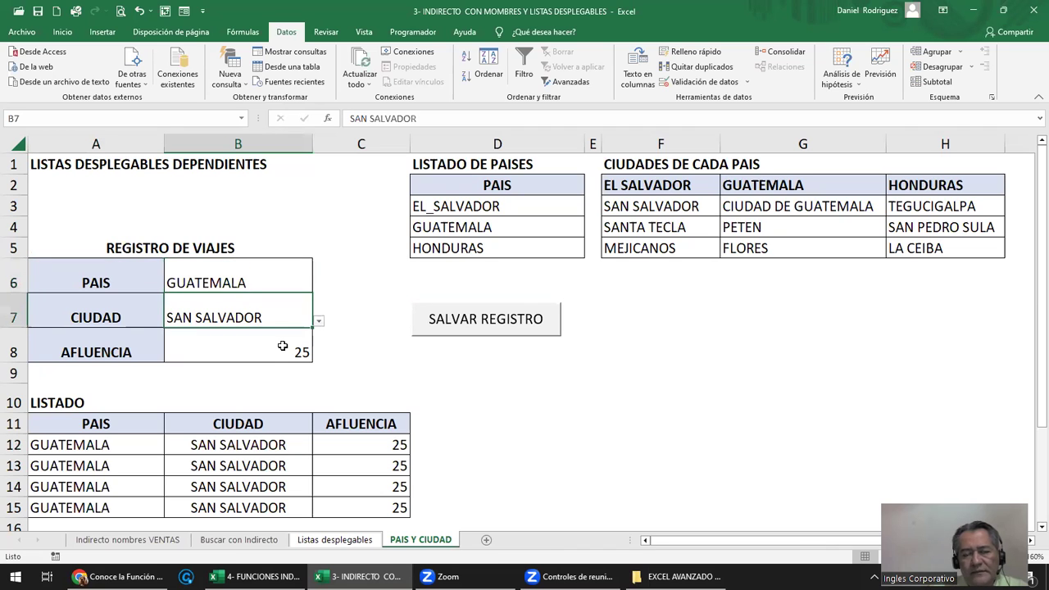
pyautogui.keyDown('ctrl'); pyautogui.click(431, 319); pyautogui.keyUp('ctrl')
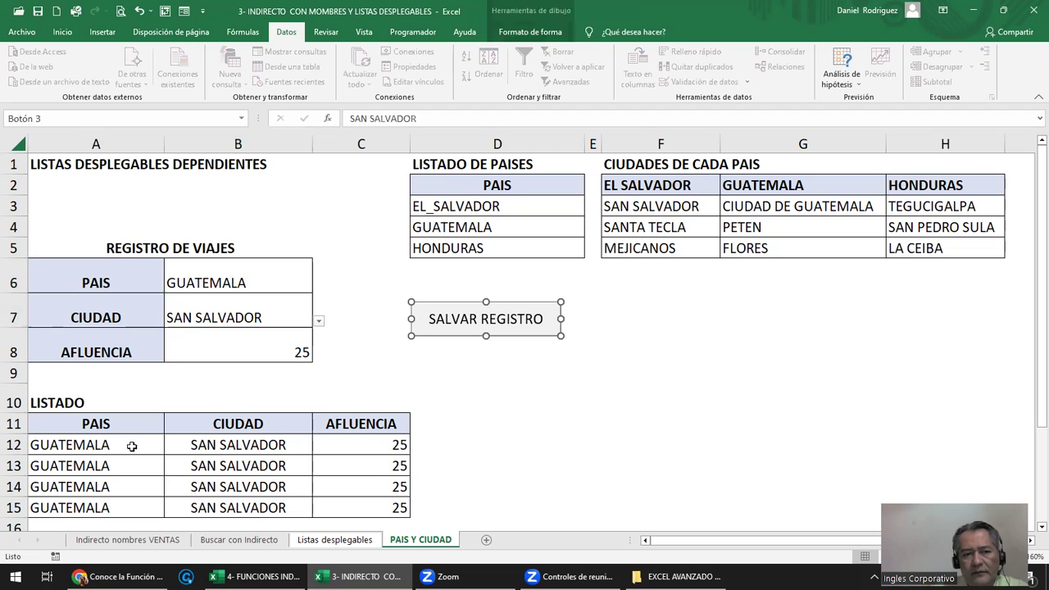
pyautogui.moveTo(148, 441); pyautogui.dragTo(336, 503)
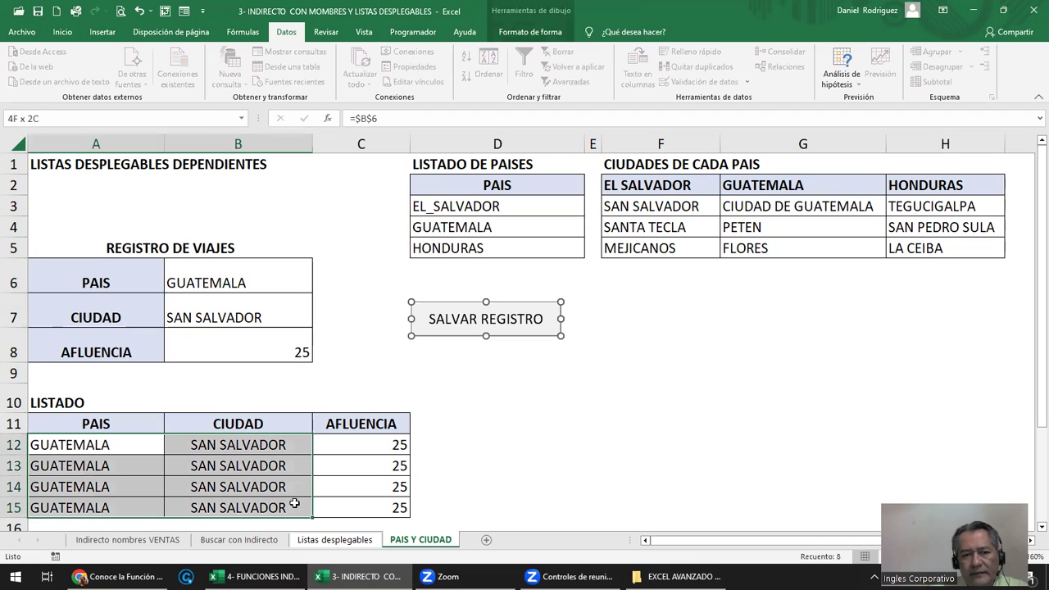
pyautogui.click(211, 277)
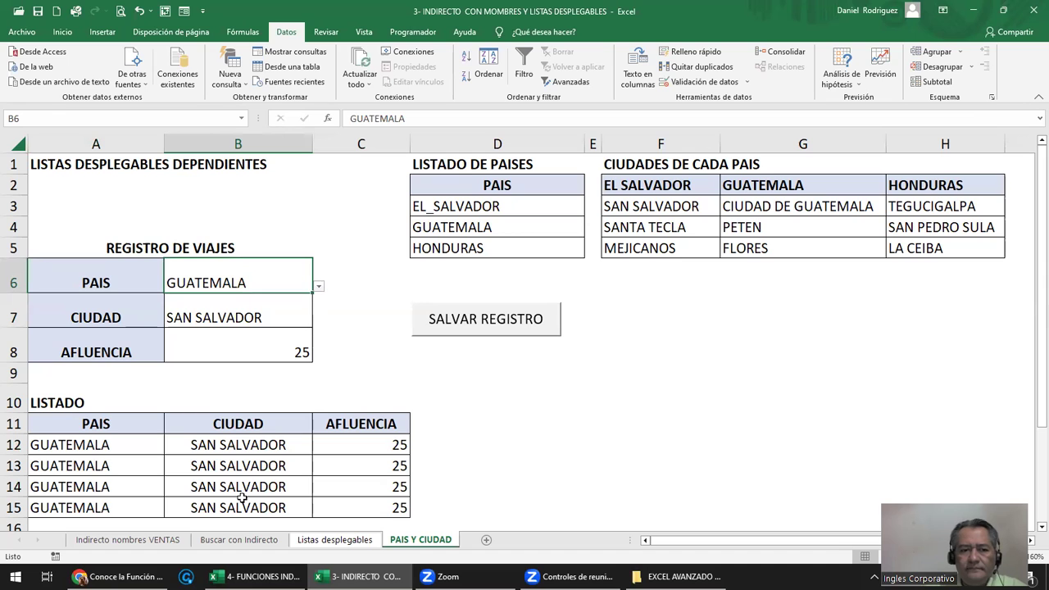
pyautogui.click(81, 578)
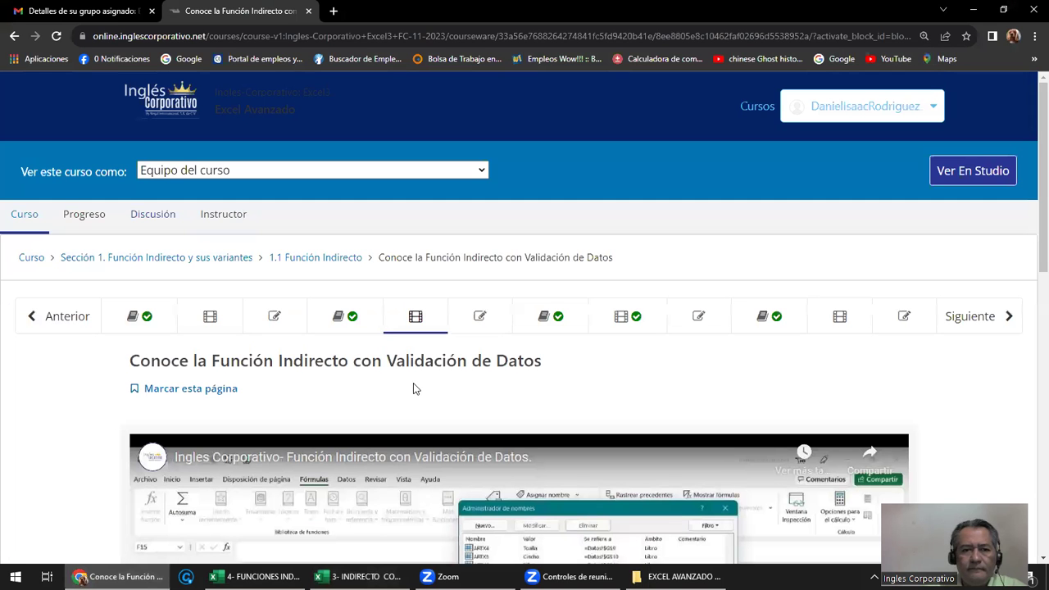
# Advance two pages to Objetivo de la lección 1.3, scroll to the COINCIDIR slide, and return to Excel
pyautogui.scroll(-1, 458, 363)
pyautogui.click(967, 245)
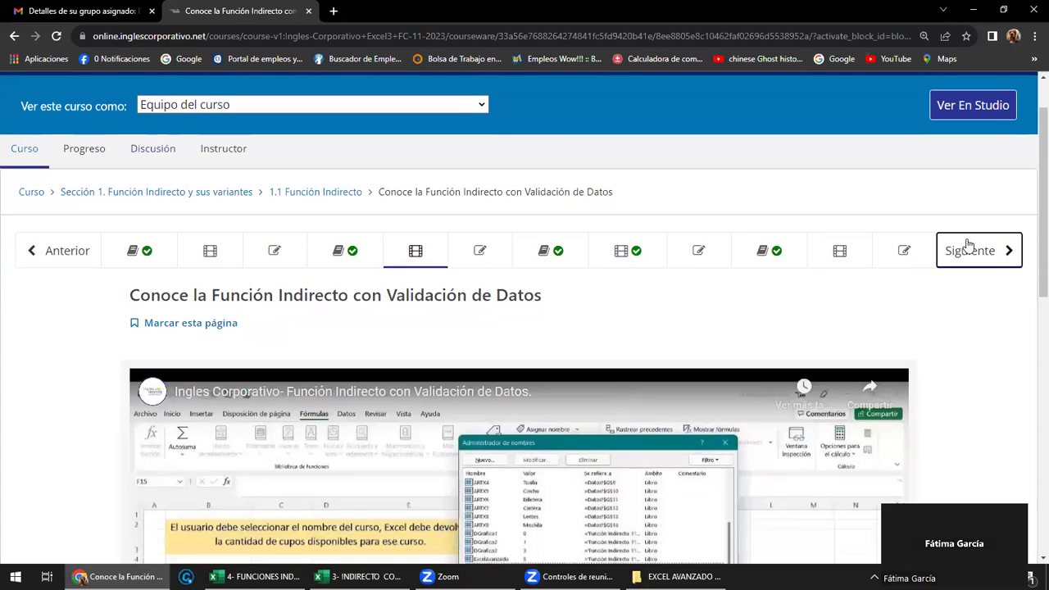
pyautogui.click(953, 254)
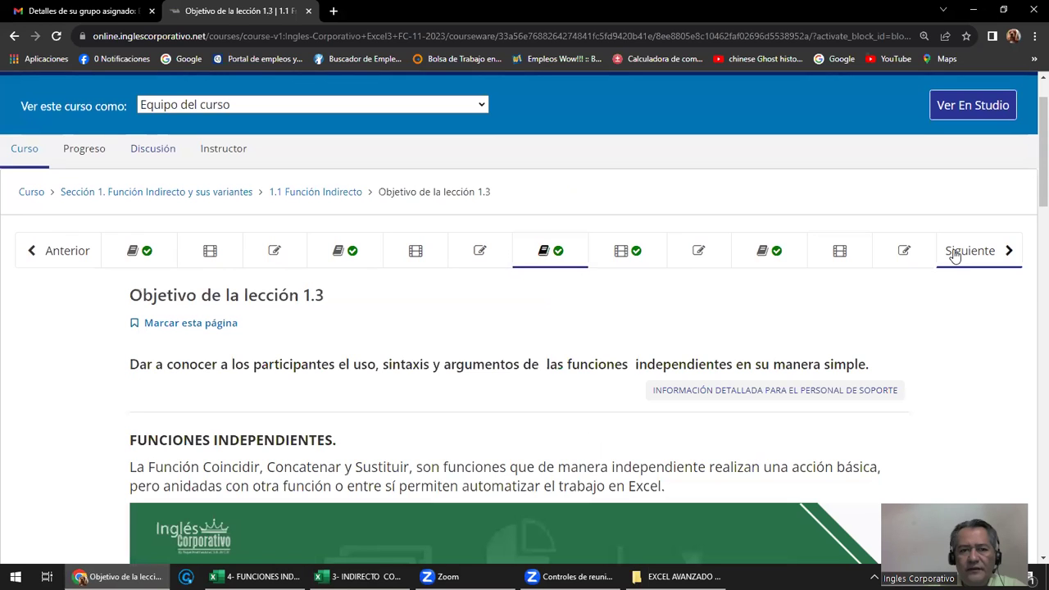
pyautogui.scroll(-3, 939, 265)
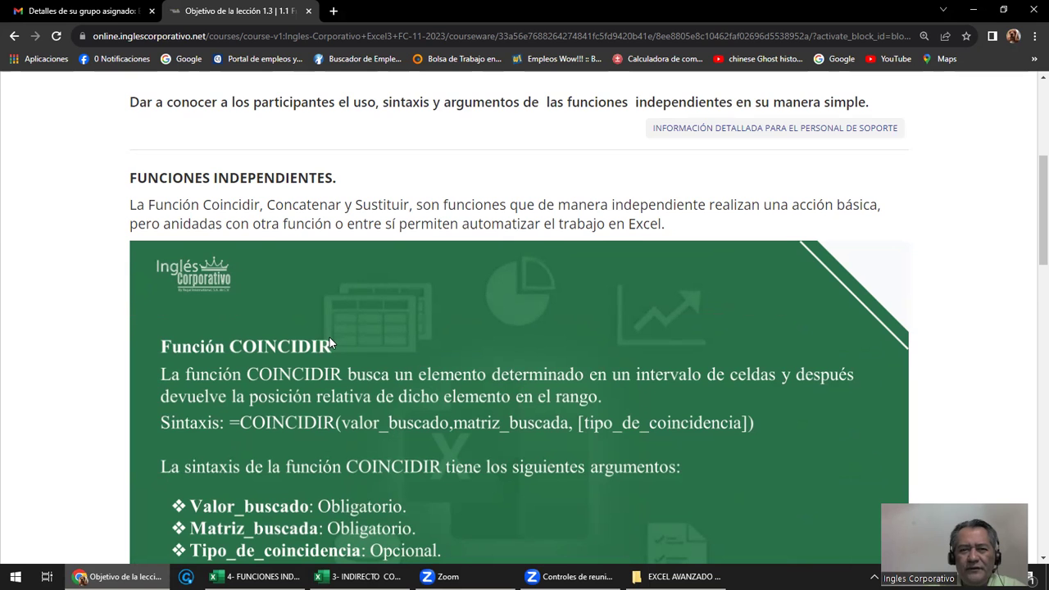
pyautogui.scroll(-2, 329, 334)
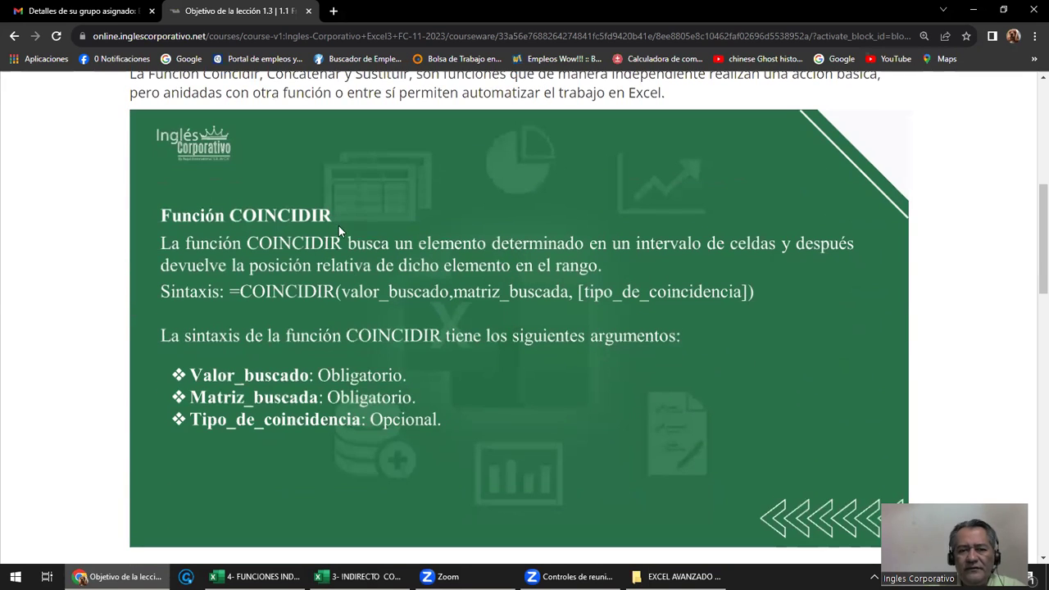
pyautogui.click(358, 576)
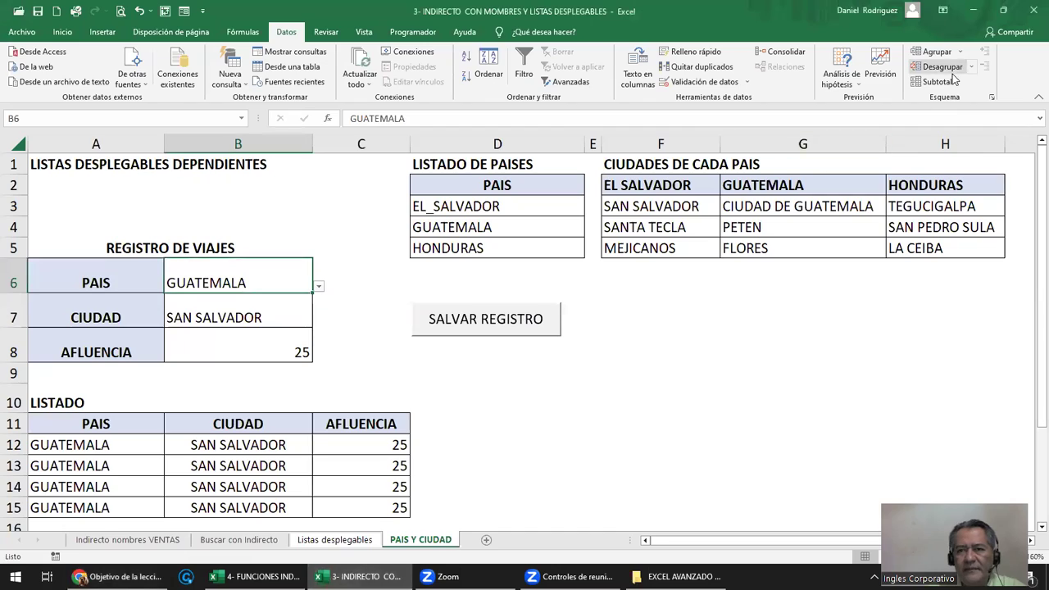
# Save and close the INDIRECTO workbook and go to the COINCIDIR sheet
pyautogui.click(1031, 12)
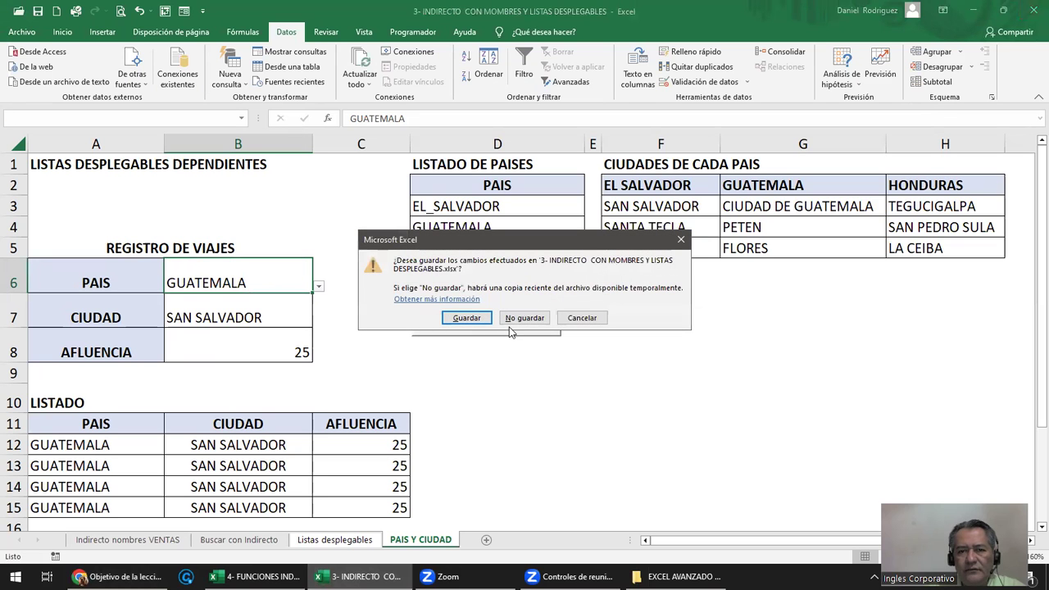
pyautogui.click(483, 323)
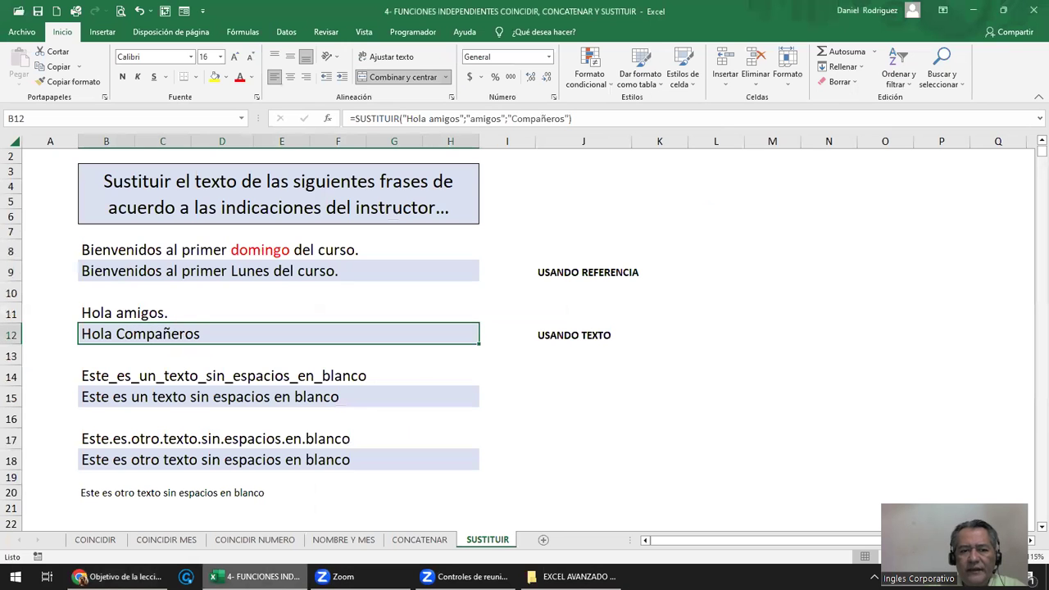
pyautogui.click(90, 541)
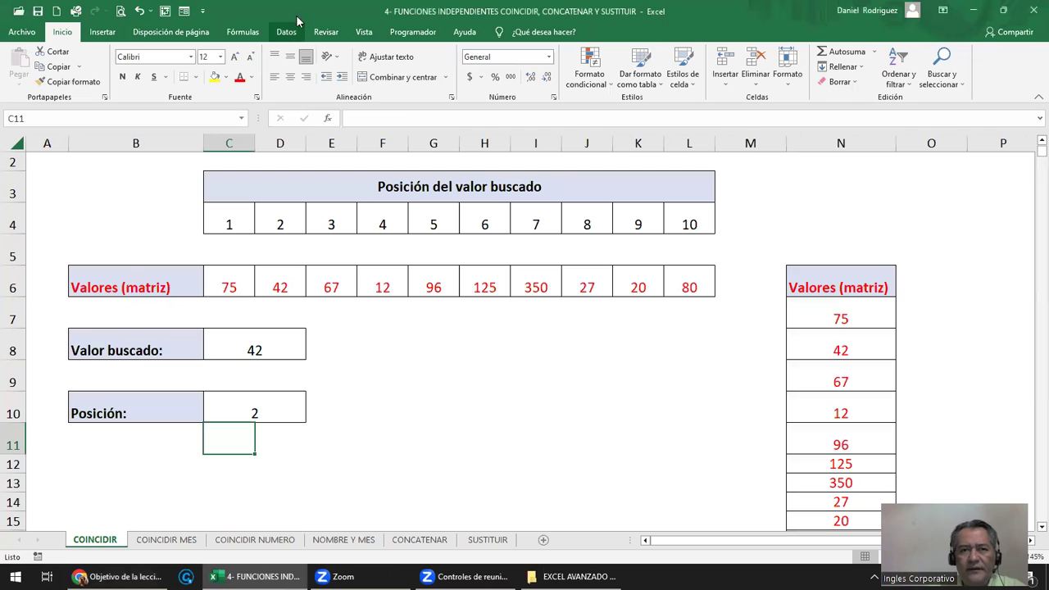
pyautogui.moveTo(294, 10); pyautogui.dragTo(284, 127)
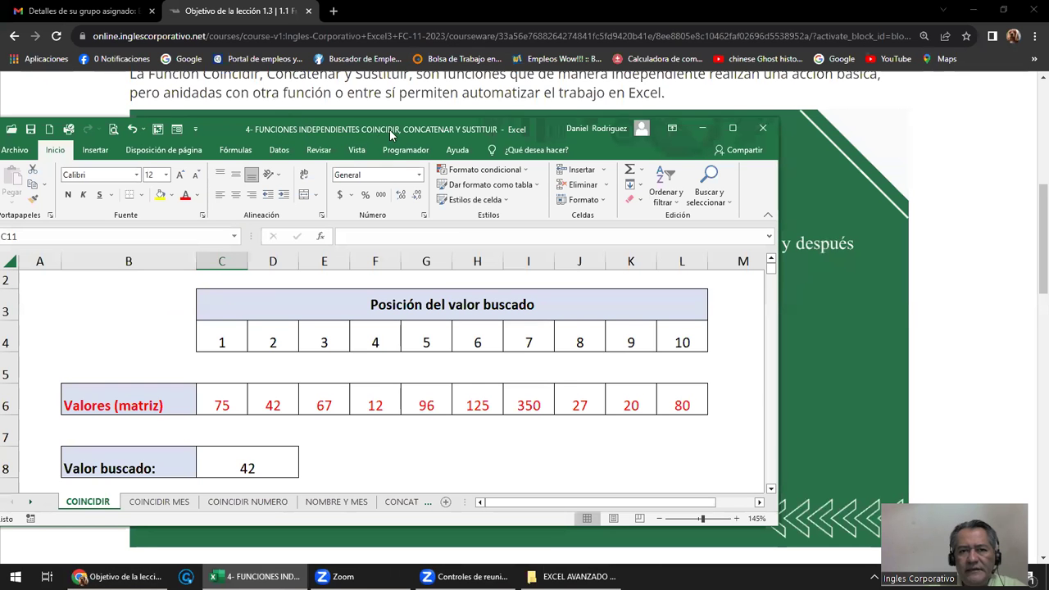
pyautogui.click(732, 128)
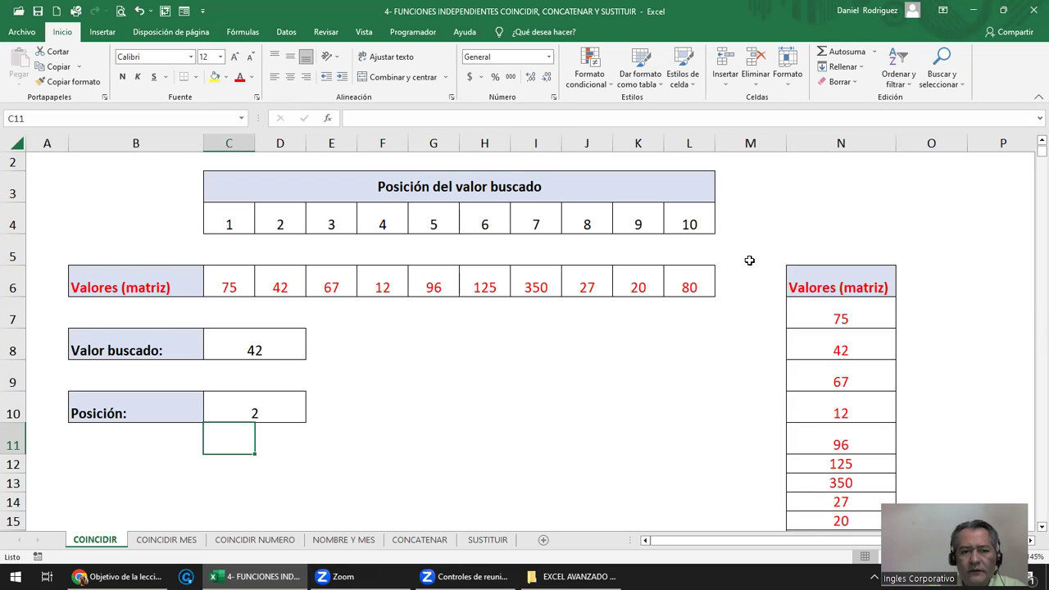
# Clear everything from column N with Borrar todo
pyautogui.click(840, 138)
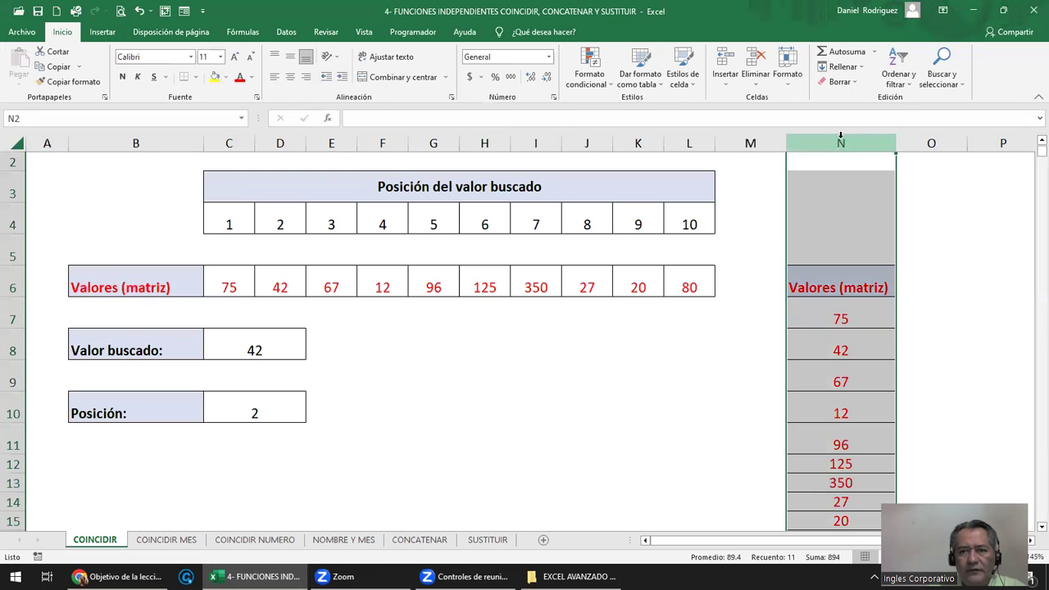
pyautogui.click(839, 81)
pyautogui.click(860, 95)
pyautogui.click(504, 414)
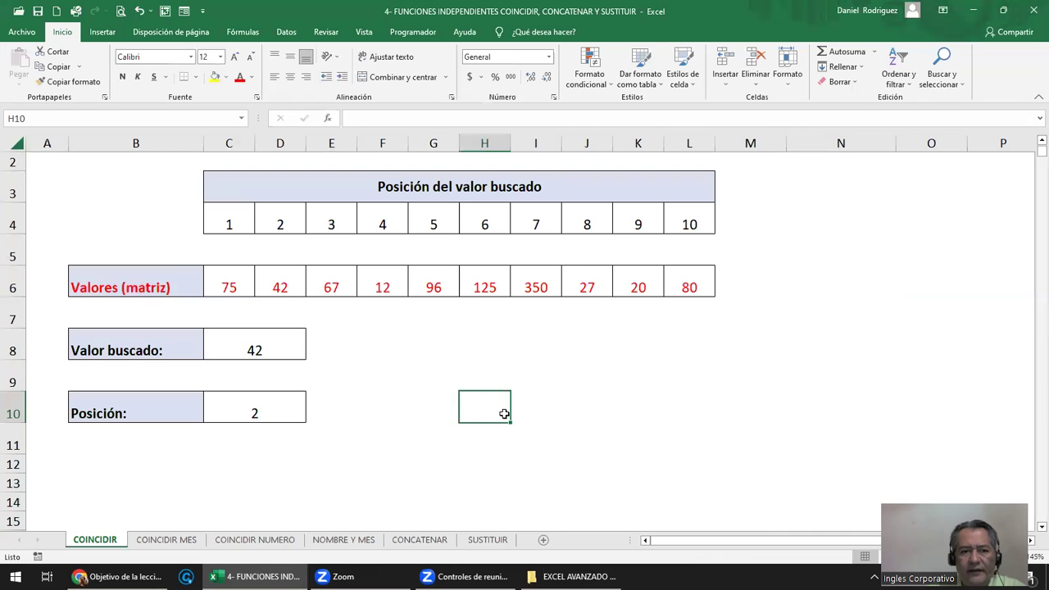
pyautogui.scroll(1, 204, 270)
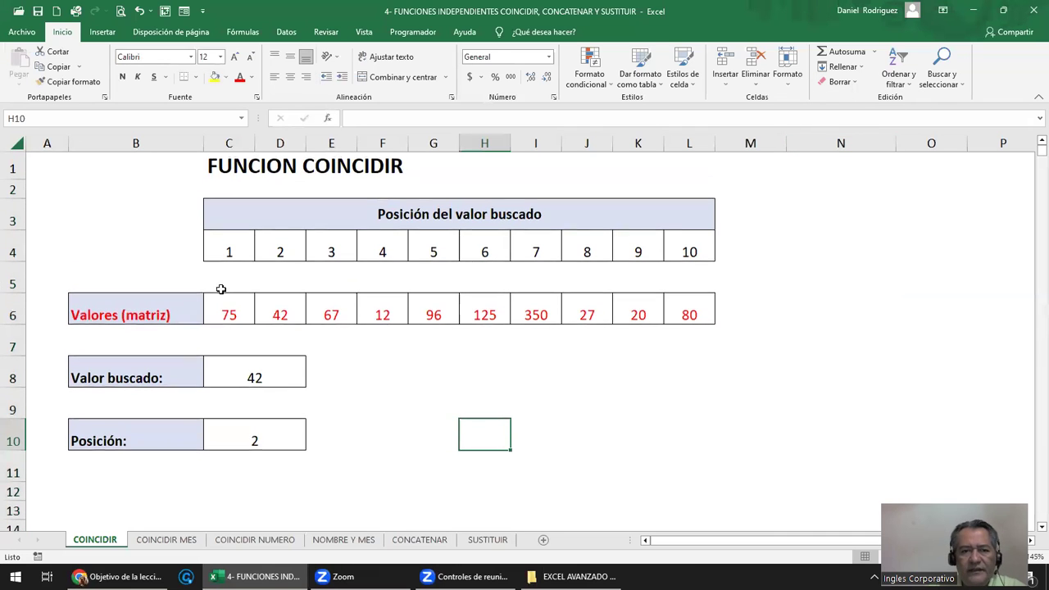
# Scroll through the course page in the browser, then return to the functions workbook
pyautogui.click(119, 576)
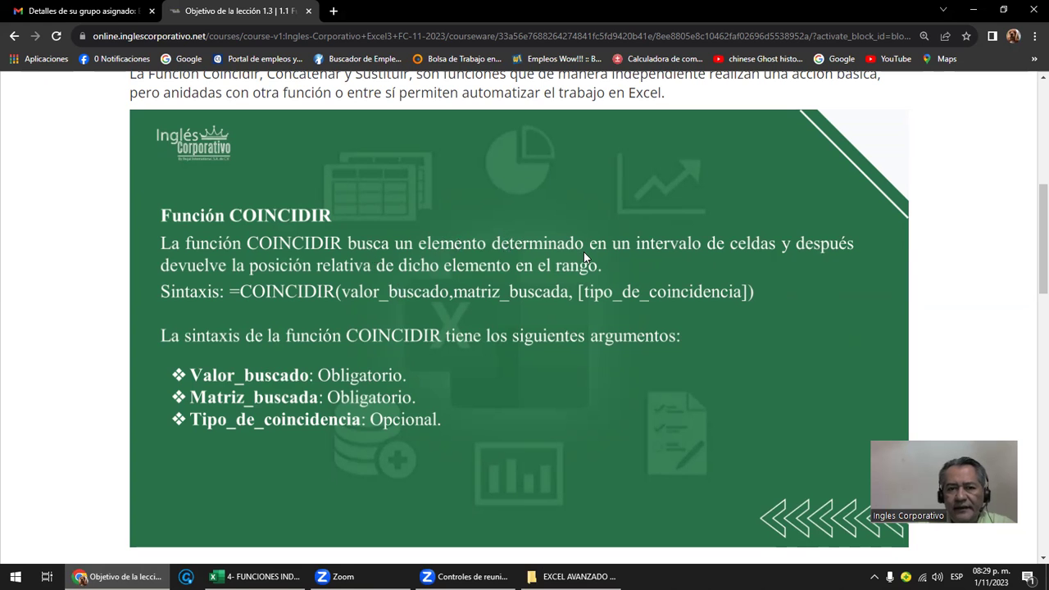
pyautogui.scroll(-5, 570, 328)
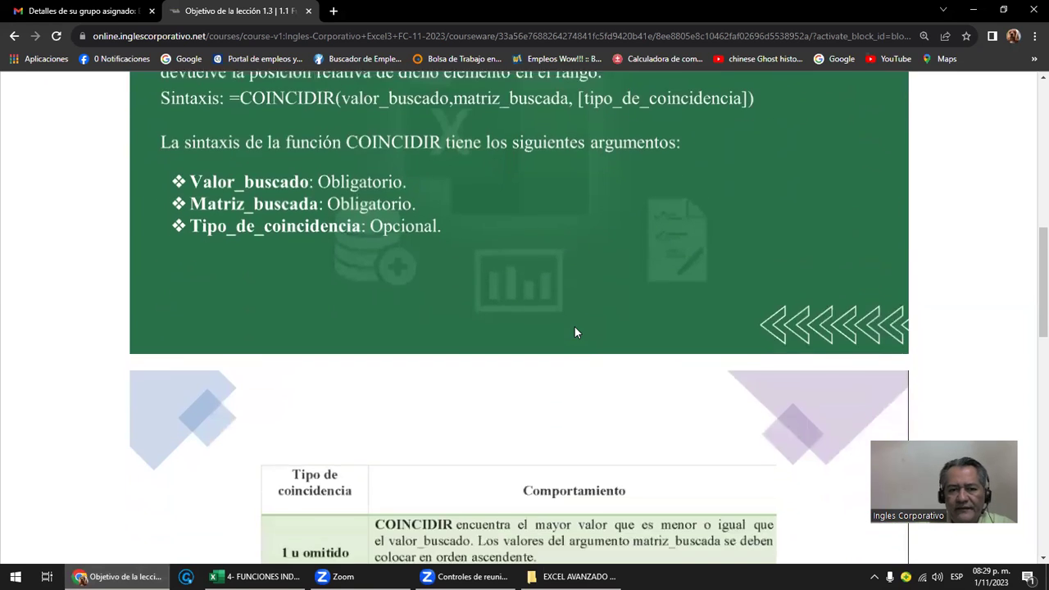
pyautogui.scroll(-2, 573, 330)
pyautogui.scroll(-2, 573, 328)
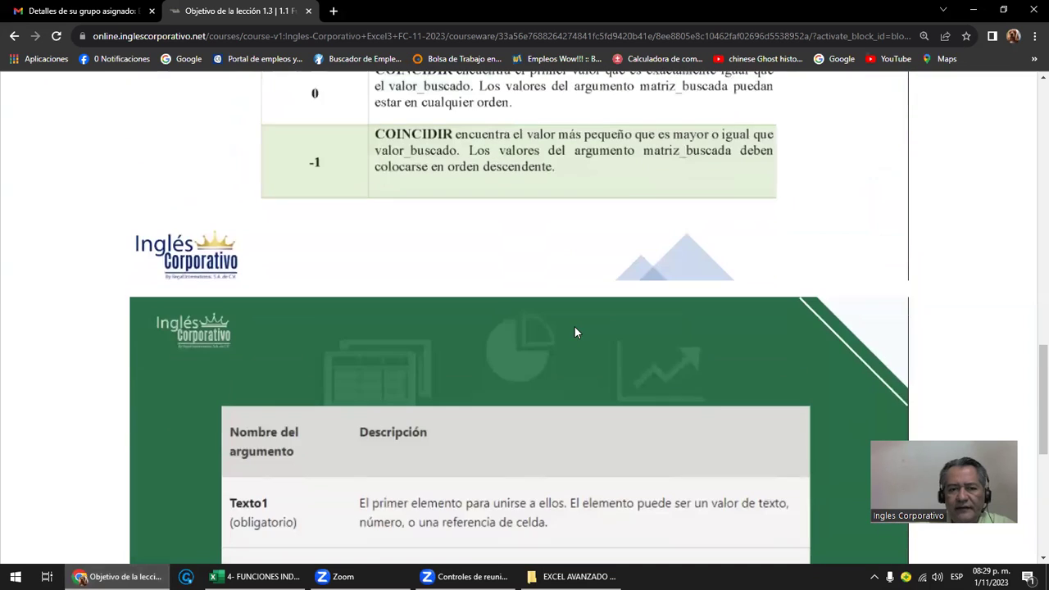
pyautogui.click(254, 576)
# Select the Valores (matriz) values C6:L6 and locate the value 42 in D6
pyautogui.click(381, 372)
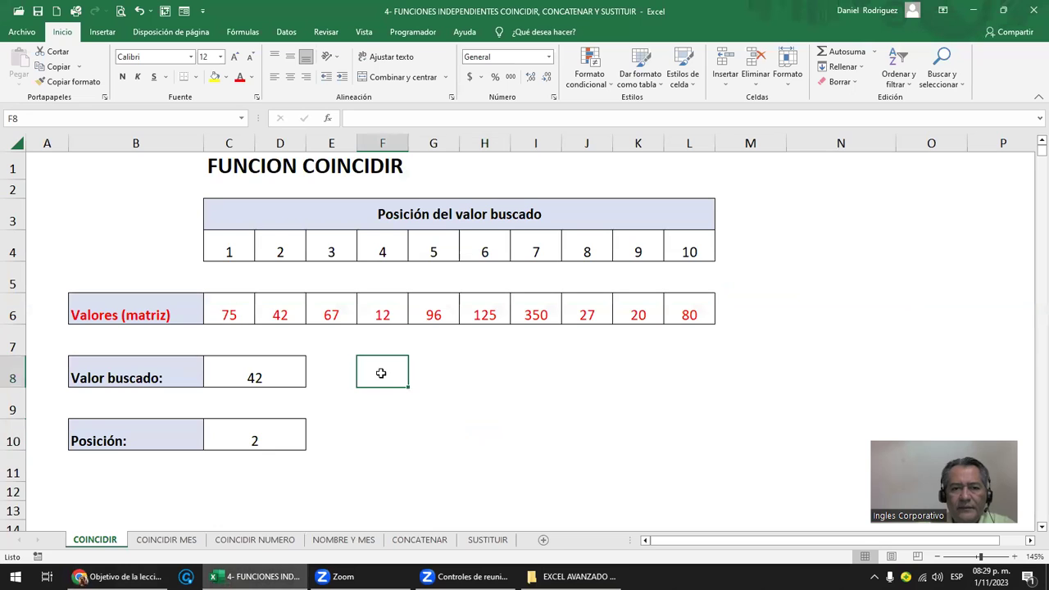
pyautogui.click(236, 165)
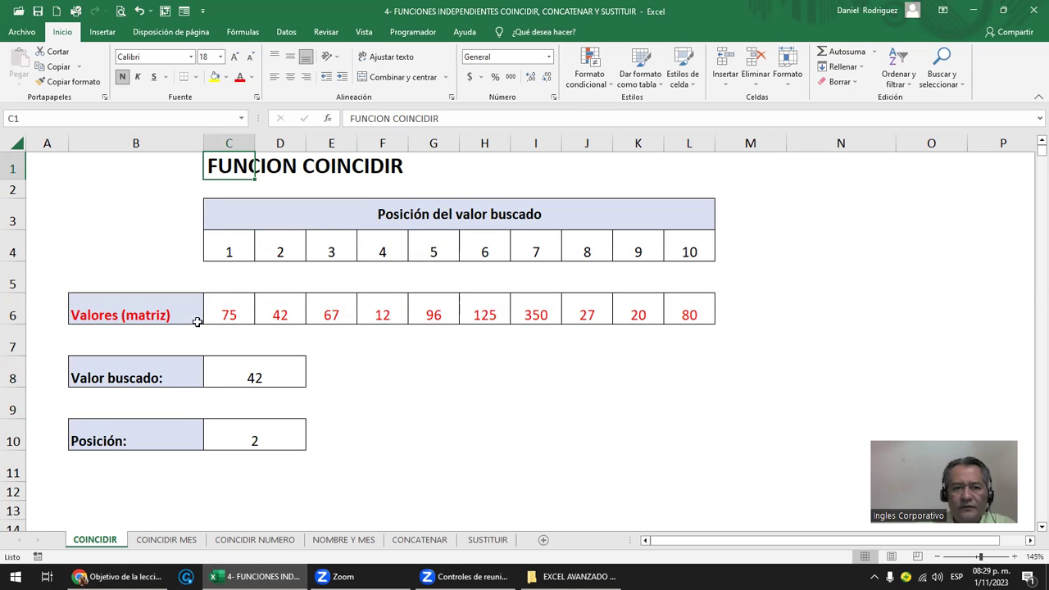
pyautogui.click(116, 314)
pyautogui.moveTo(230, 314); pyautogui.dragTo(676, 305)
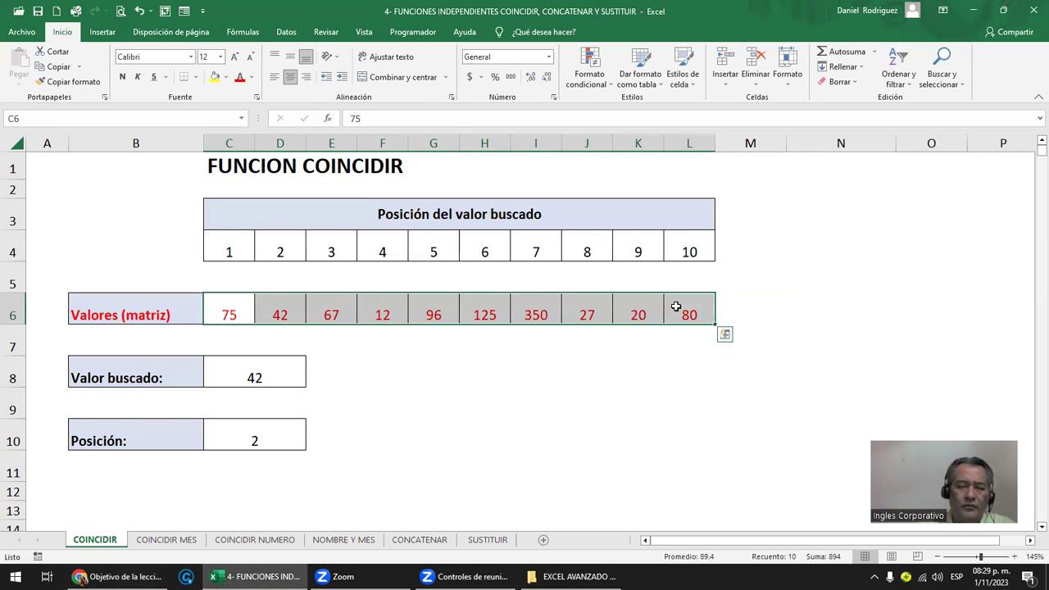
pyautogui.moveTo(230, 306); pyautogui.dragTo(681, 305)
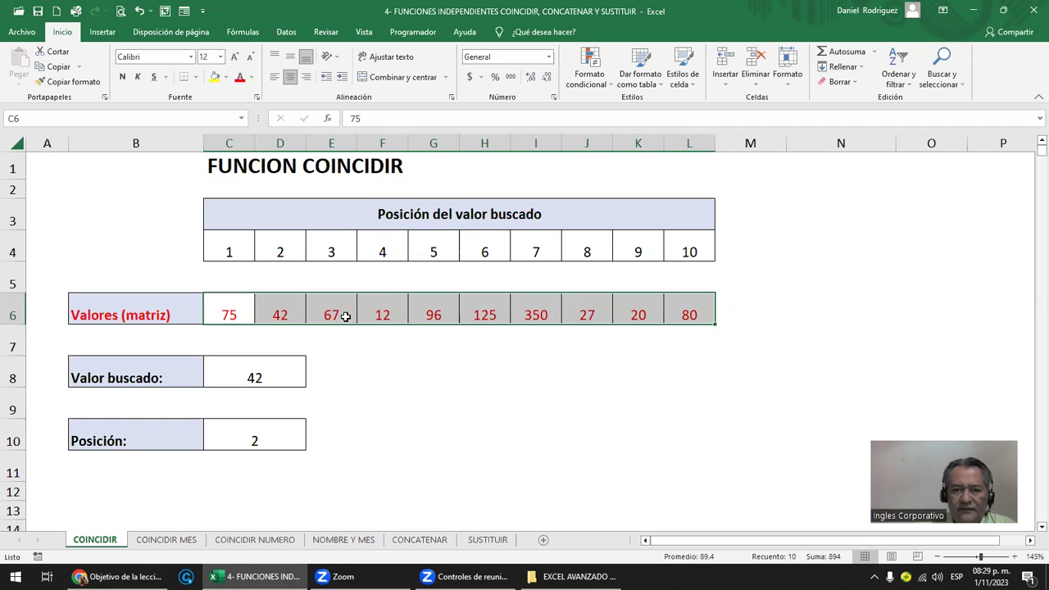
pyautogui.click(268, 374)
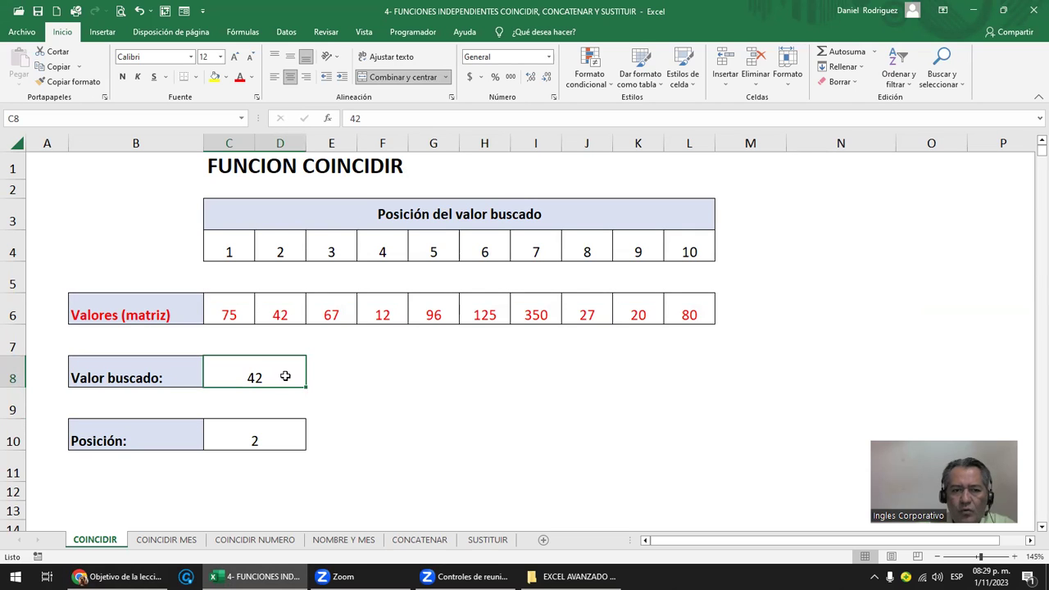
pyautogui.click(331, 144)
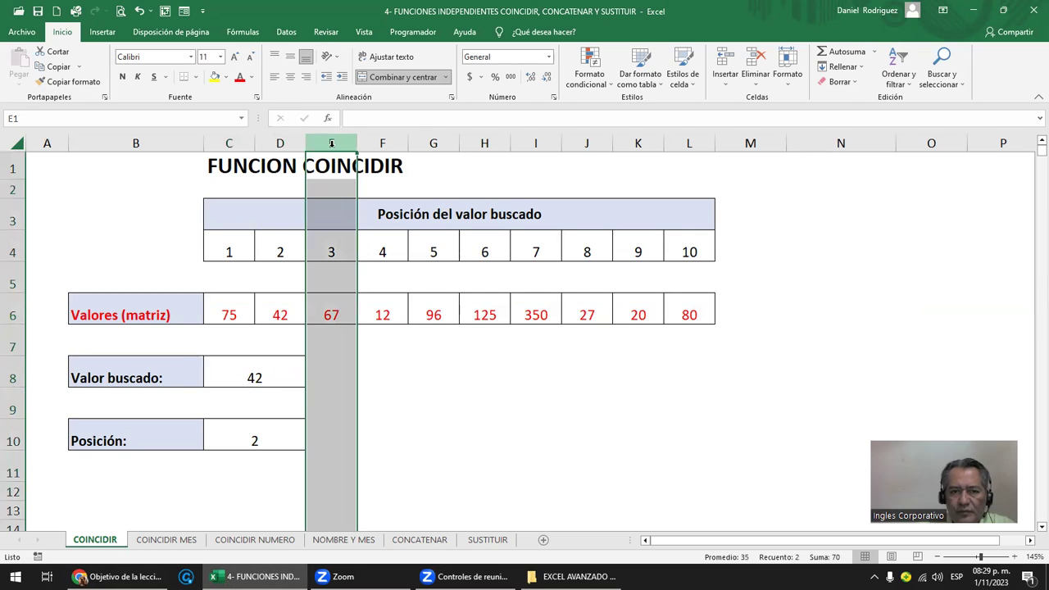
pyautogui.click(279, 144)
pyautogui.click(272, 308)
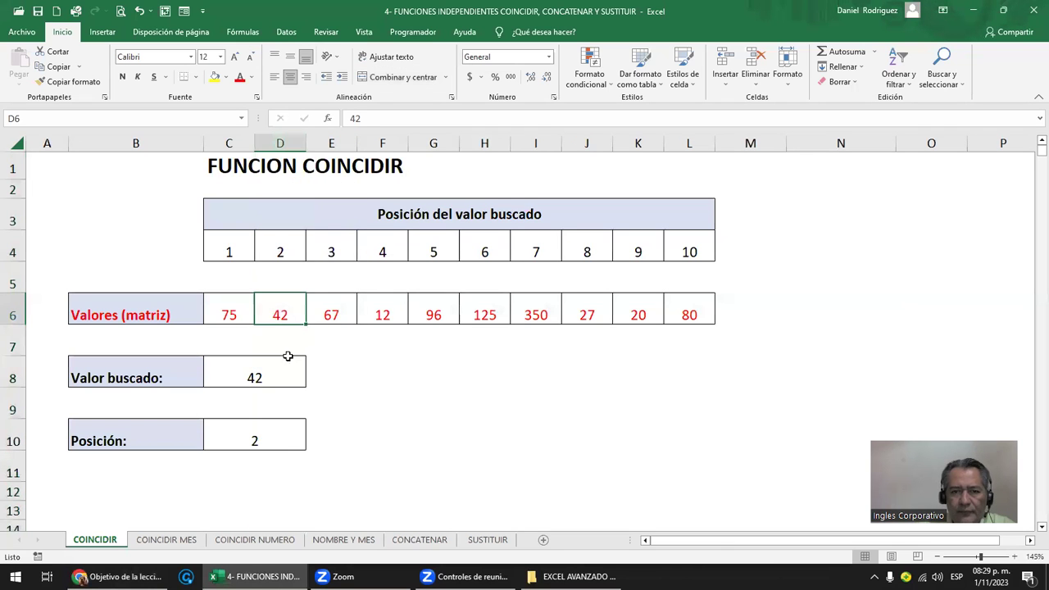
# Enter 350 as the Valor buscado in C8 and locate 350 in cell I6
pyautogui.click(257, 374)
pyautogui.write('350')
pyautogui.press('Return')
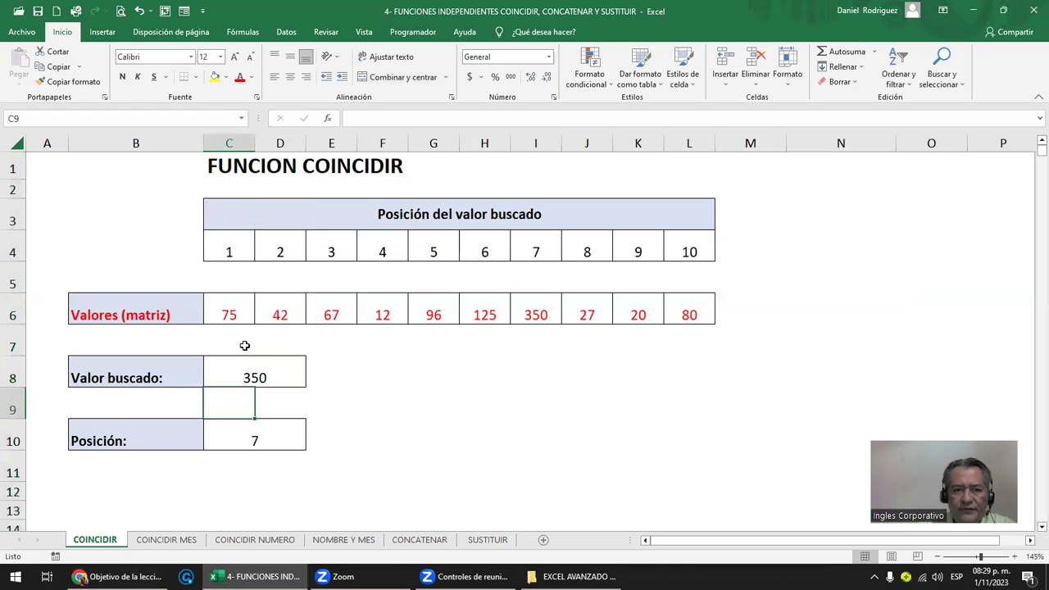
pyautogui.moveTo(232, 305); pyautogui.dragTo(683, 296)
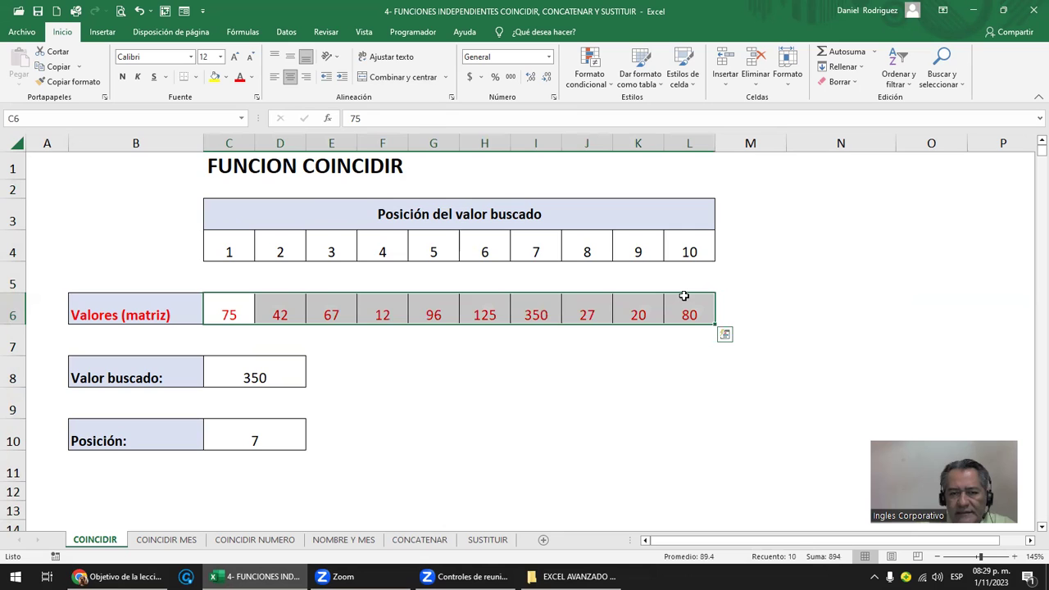
pyautogui.click(534, 136)
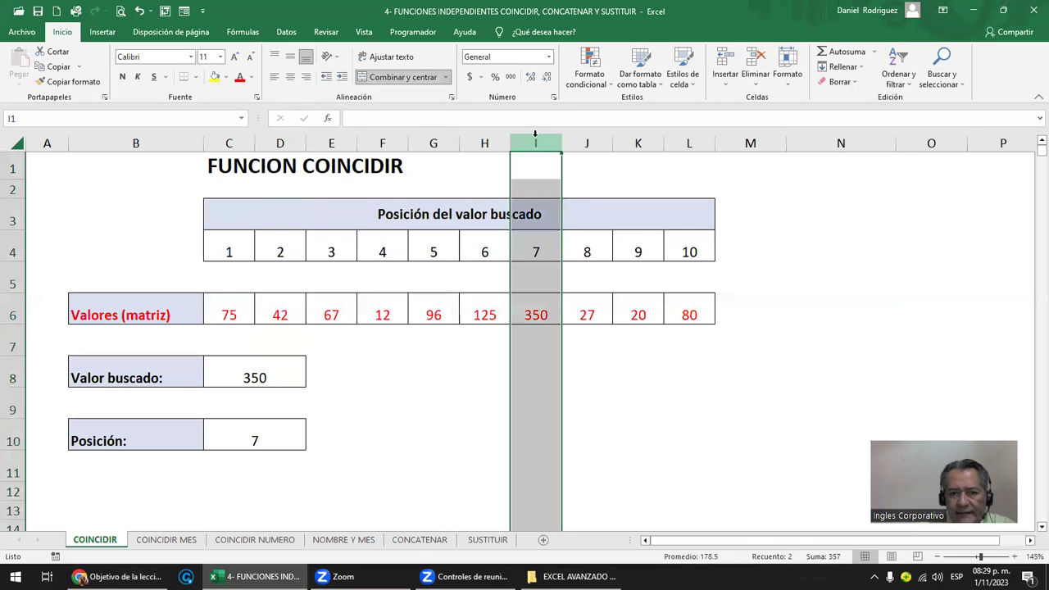
pyautogui.click(535, 308)
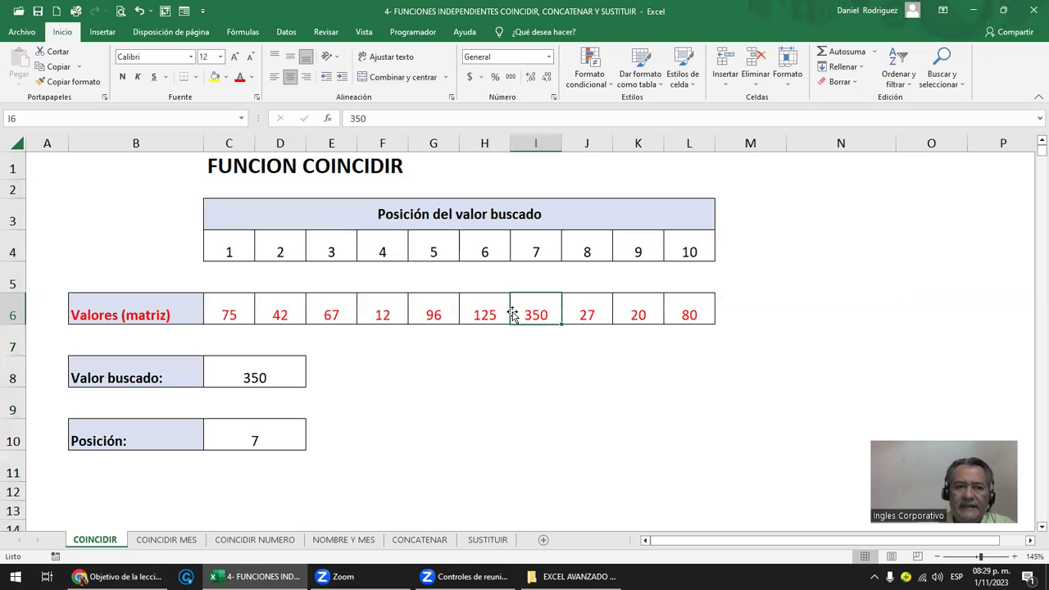
# Select the Valores (matriz) row B6:L6 and copy it
pyautogui.click(117, 304)
pyautogui.moveTo(199, 304); pyautogui.dragTo(697, 320)
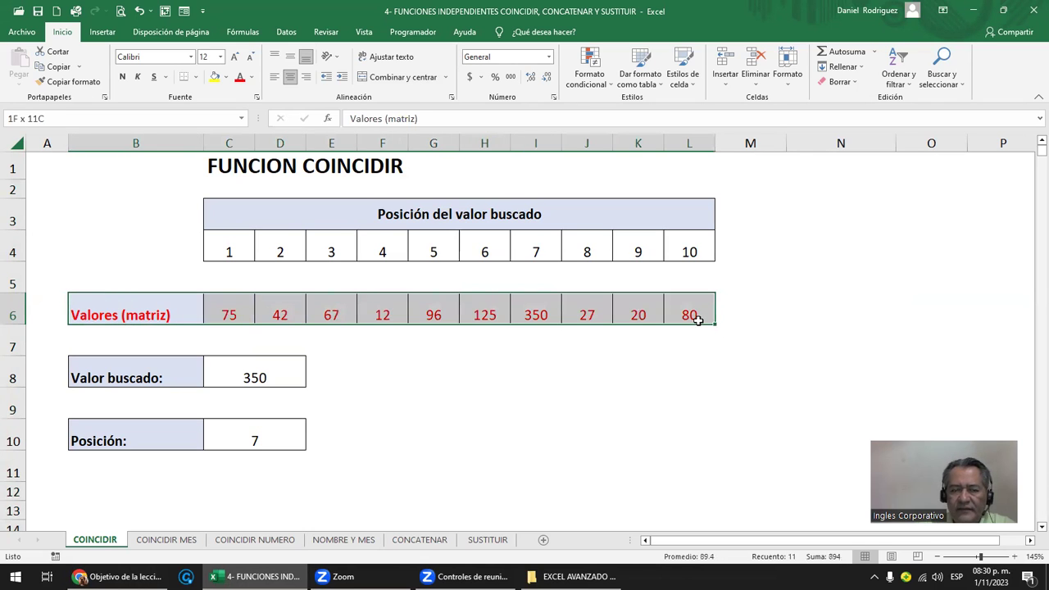
pyautogui.moveTo(697, 320); pyautogui.dragTo(696, 320)
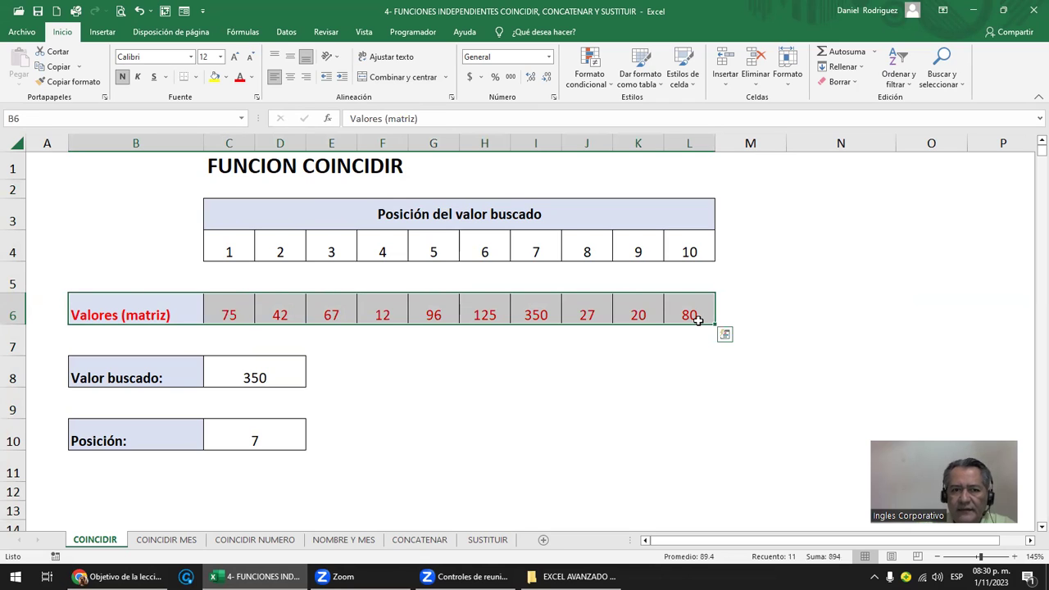
pyautogui.click(11, 314)
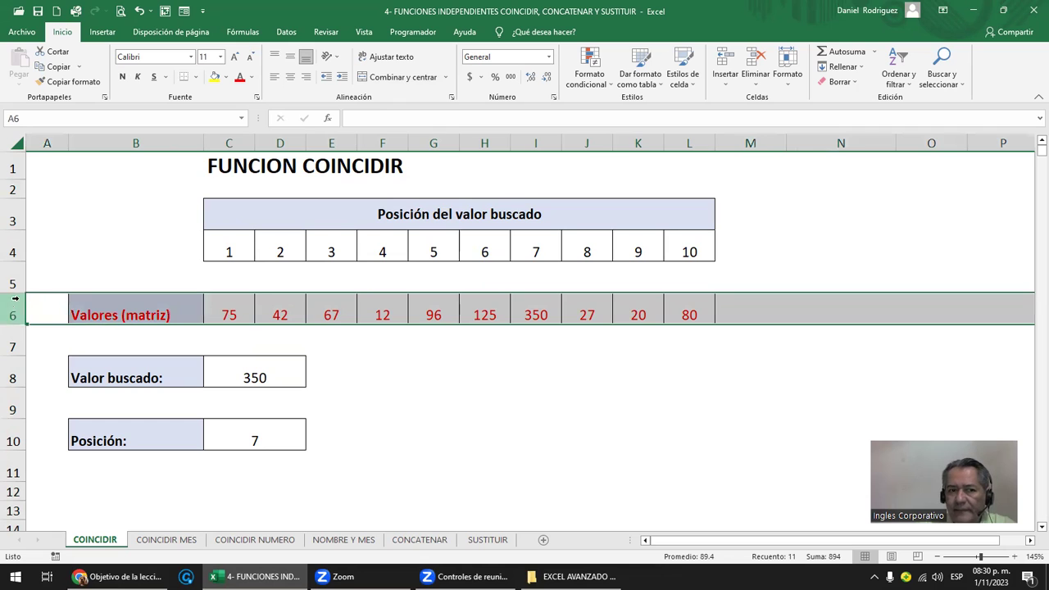
pyautogui.moveTo(140, 304); pyautogui.dragTo(229, 310)
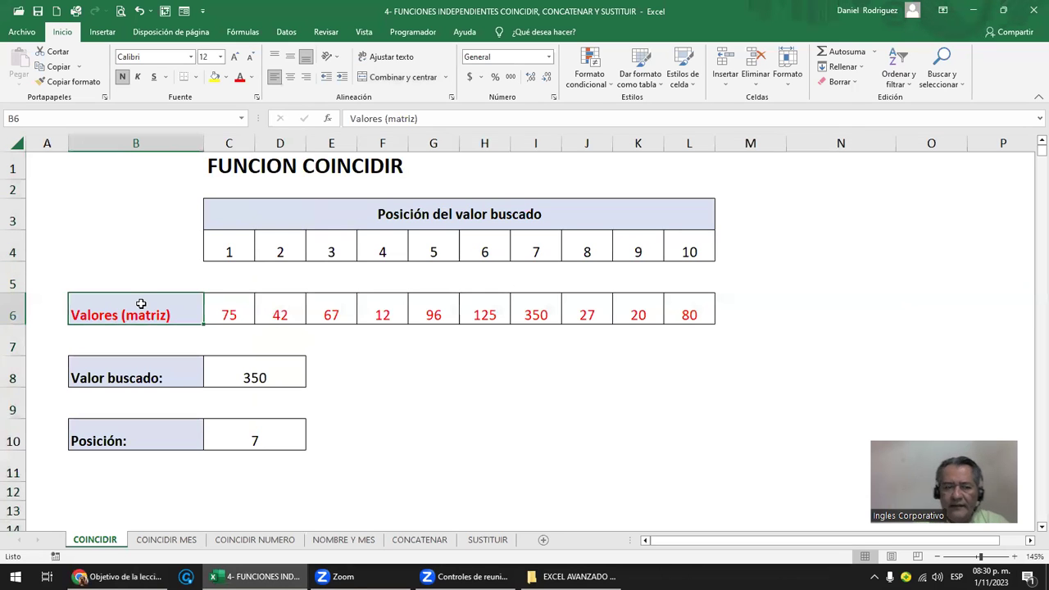
pyautogui.hotkey('shift', 'Right')
pyautogui.hotkey('shift', 'Right')
pyautogui.hotkey('shift', 'Right')
pyautogui.hotkey('shift', 'Right')
pyautogui.hotkey('shift', 'Right')
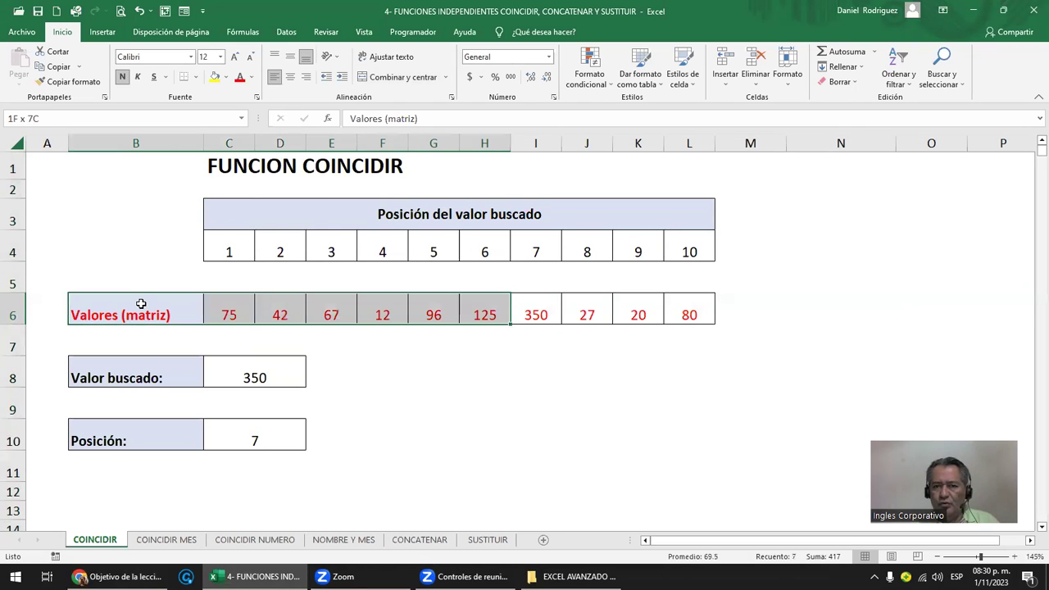
pyautogui.hotkey('shift', 'Right')
pyautogui.hotkey('shift', 'Right')
pyautogui.hotkey('shift', 'Right')
pyautogui.hotkey('shift', 'Right')
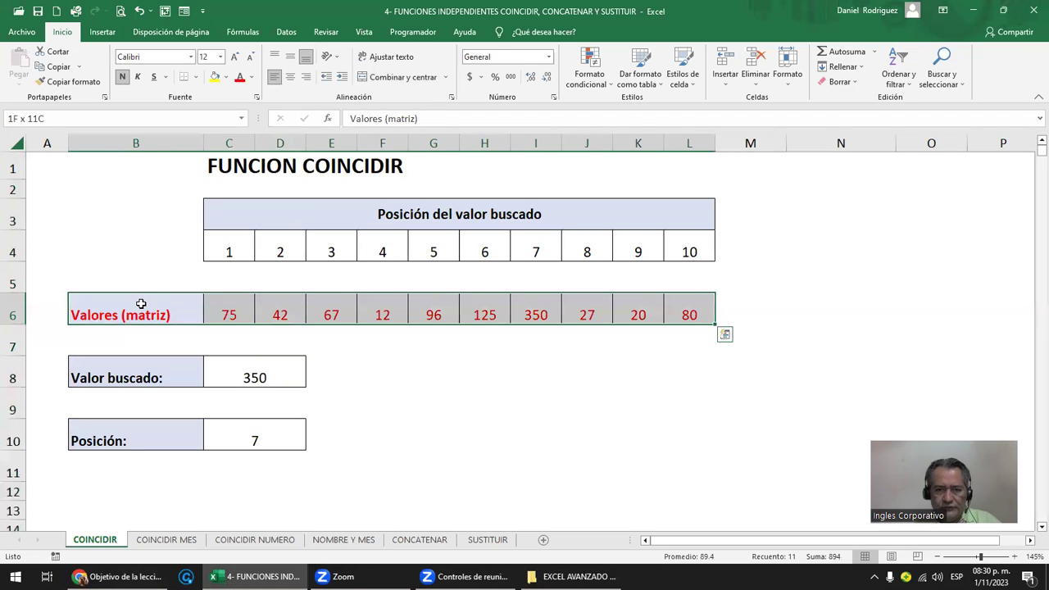
pyautogui.hotkey('ctrl', 'c')
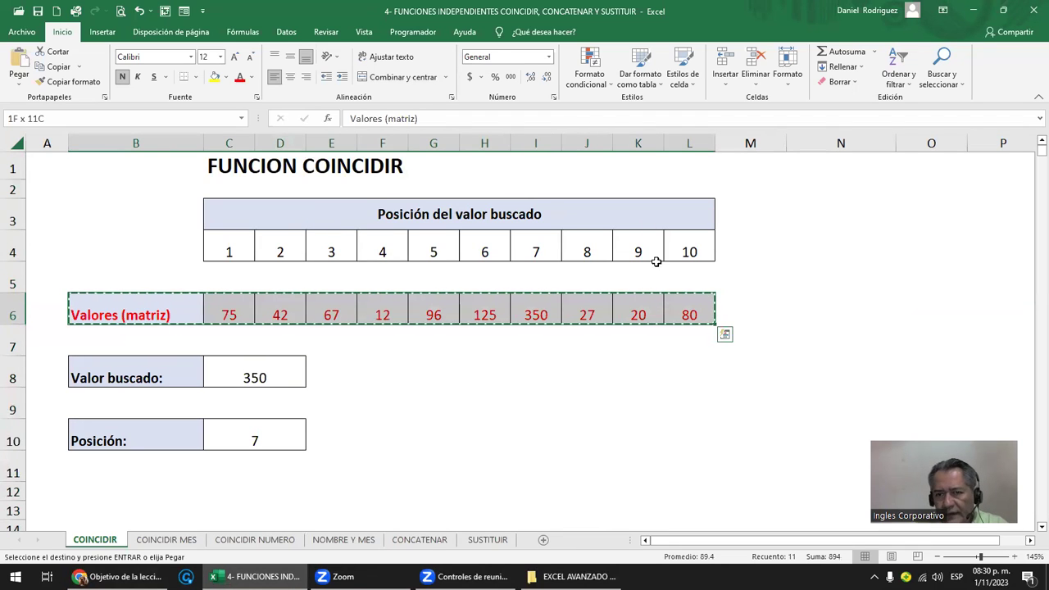
# Paste the copied row into N6 using Pegado especial with Transponer
pyautogui.click(817, 309)
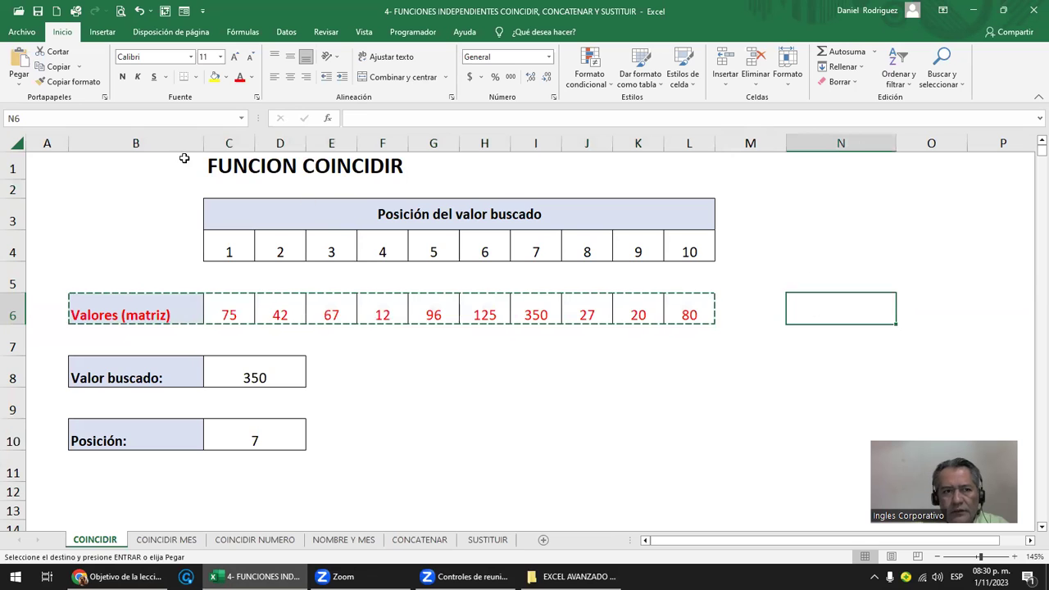
pyautogui.click(18, 78)
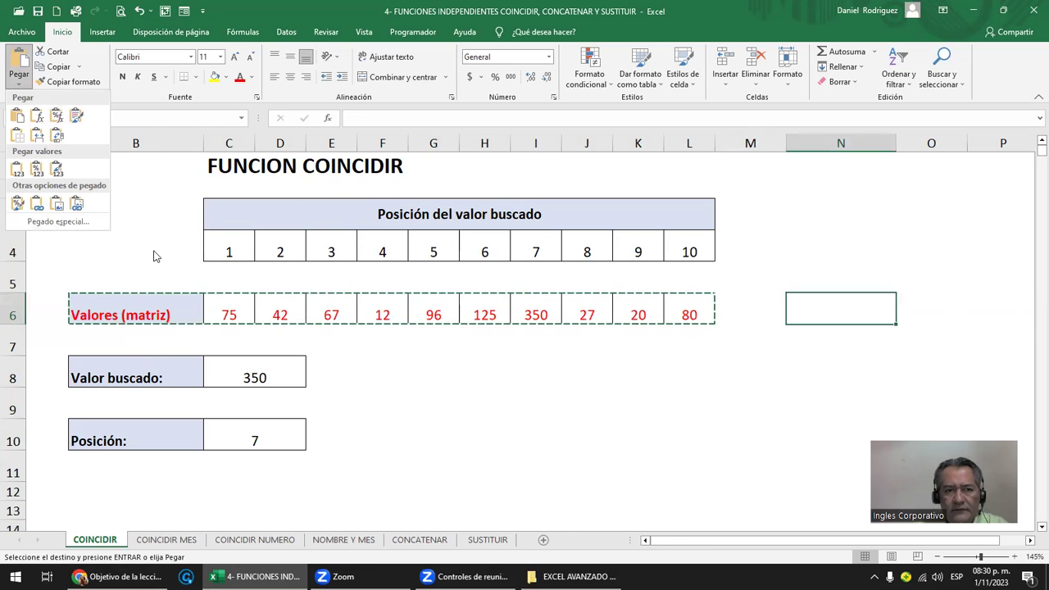
pyautogui.click(59, 223)
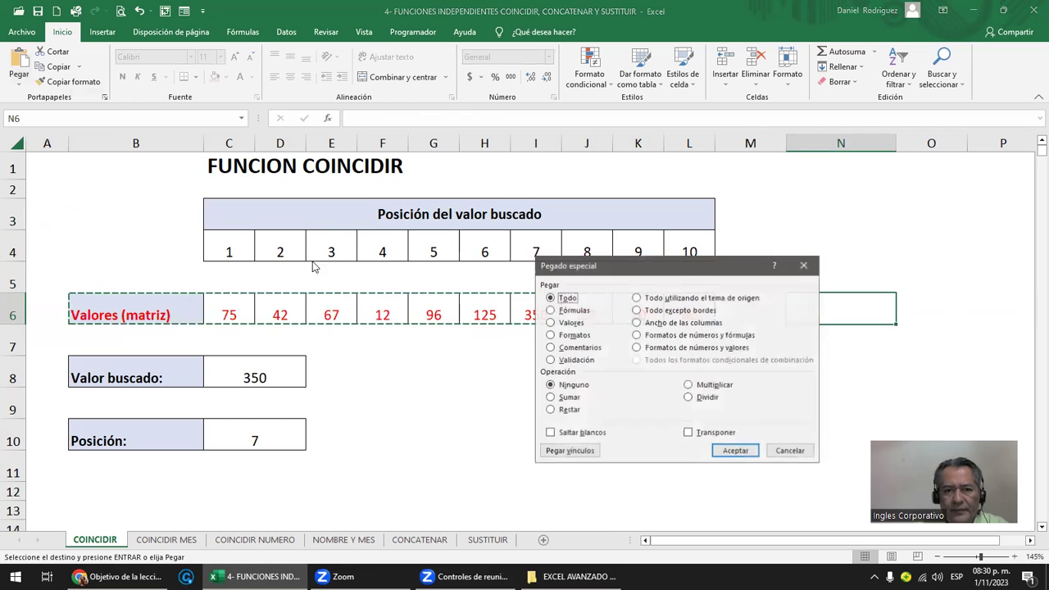
pyautogui.click(699, 434)
pyautogui.click(735, 451)
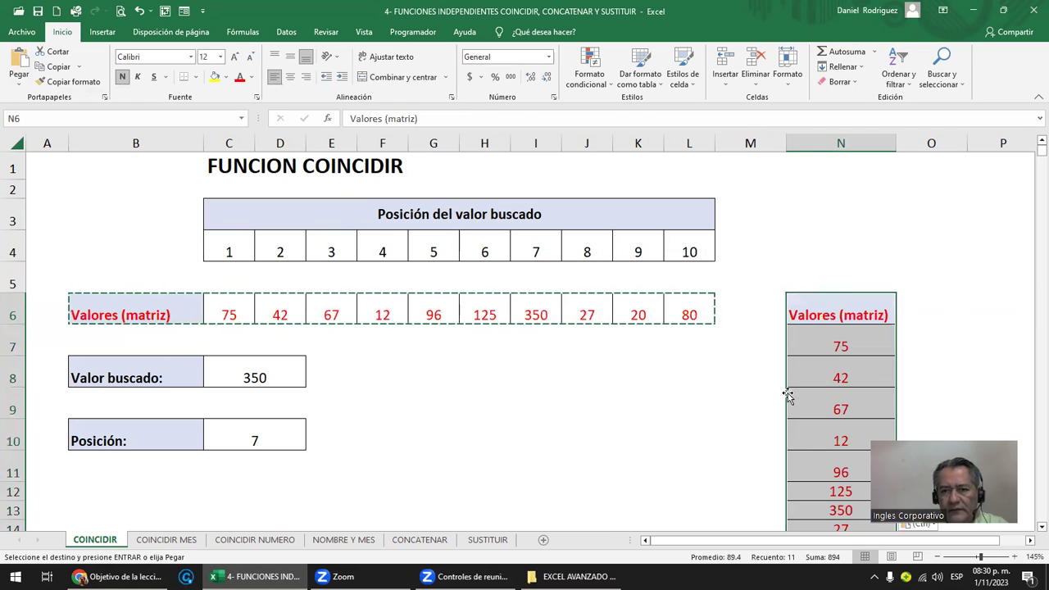
# Compare the transposed column N list with the original row B6:L6
pyautogui.doubleClick(836, 315)
pyautogui.moveTo(150, 307); pyautogui.dragTo(669, 309)
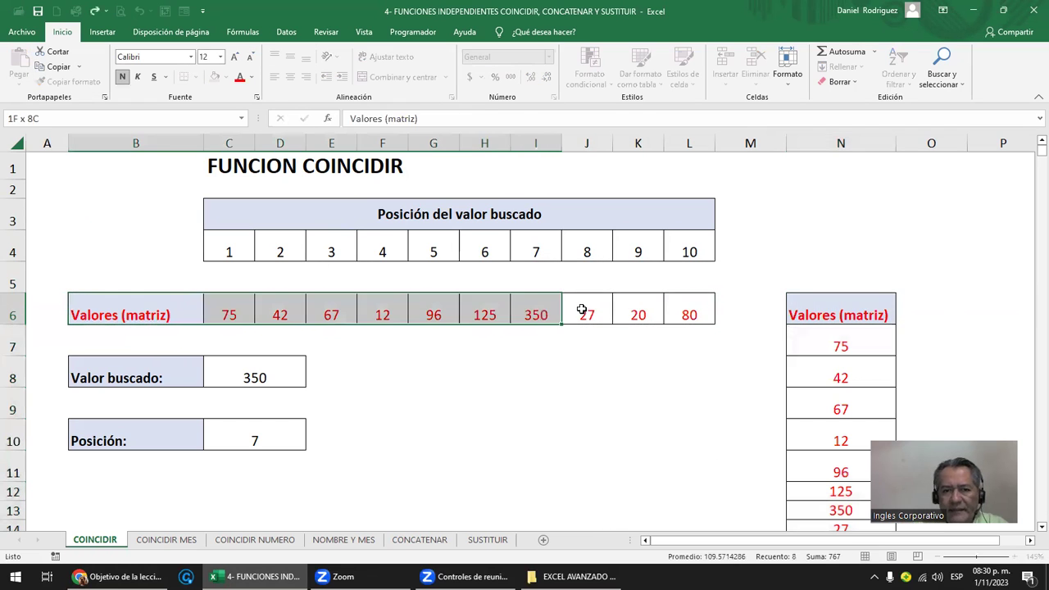
pyautogui.click(675, 306)
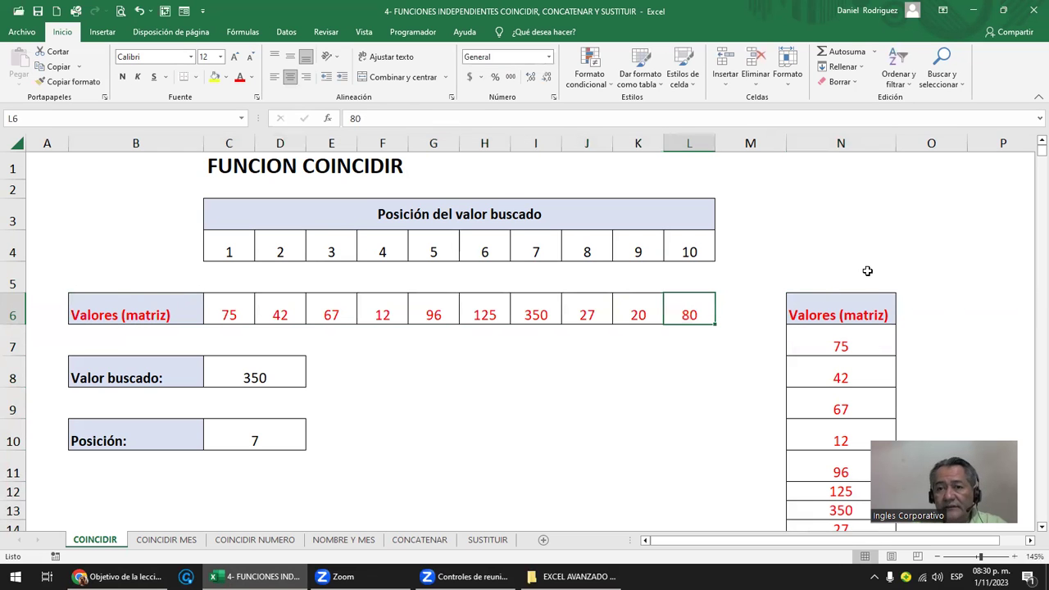
pyautogui.click(848, 141)
pyautogui.keyDown('ctrl'); pyautogui.scroll(-2, 789, 265); pyautogui.keyUp('ctrl')
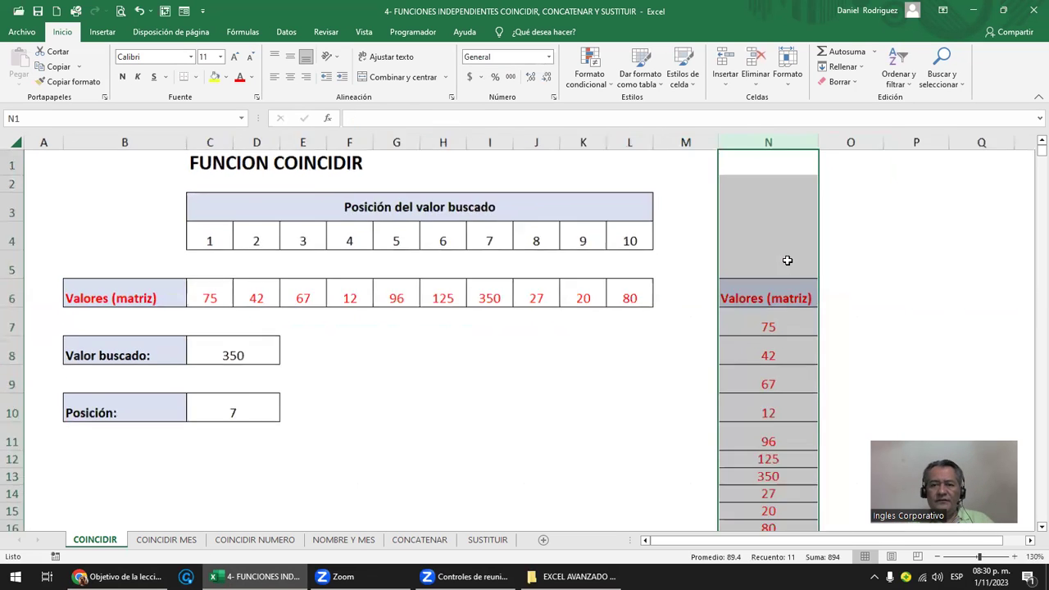
pyautogui.click(553, 318)
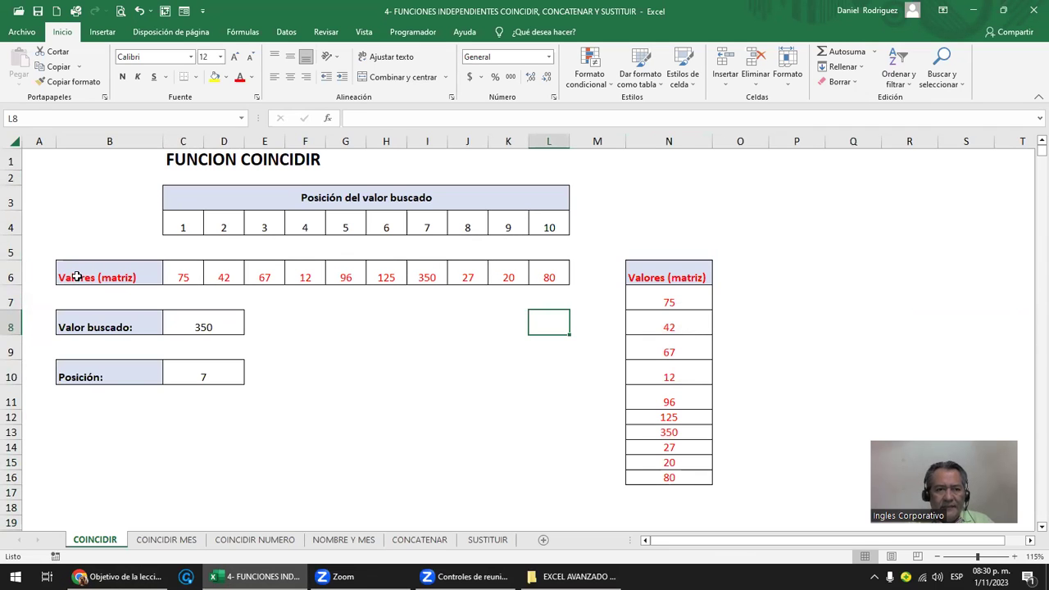
pyautogui.moveTo(76, 277); pyautogui.dragTo(547, 266)
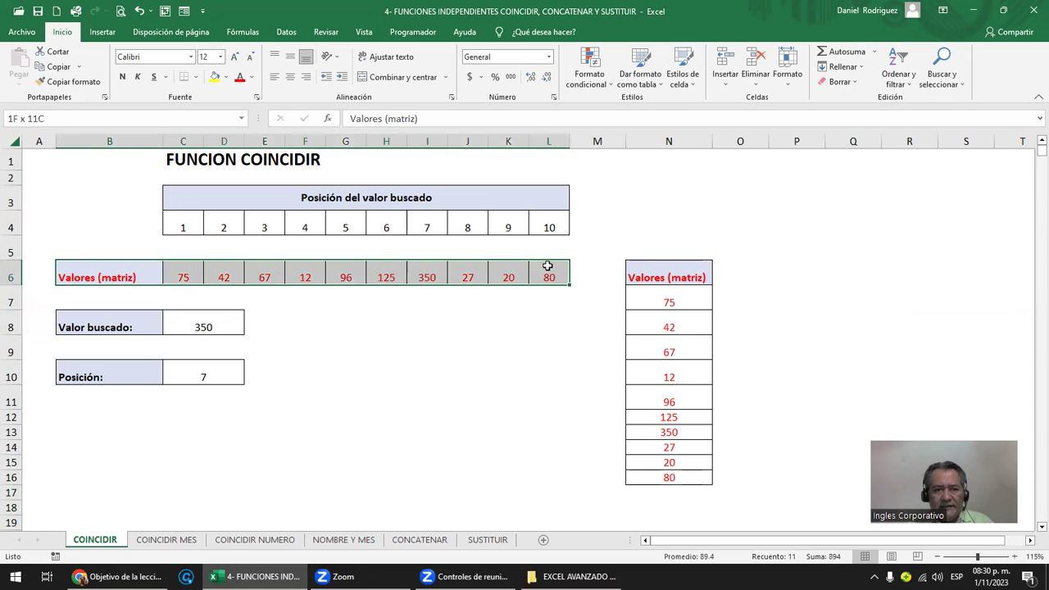
pyautogui.click(15, 274)
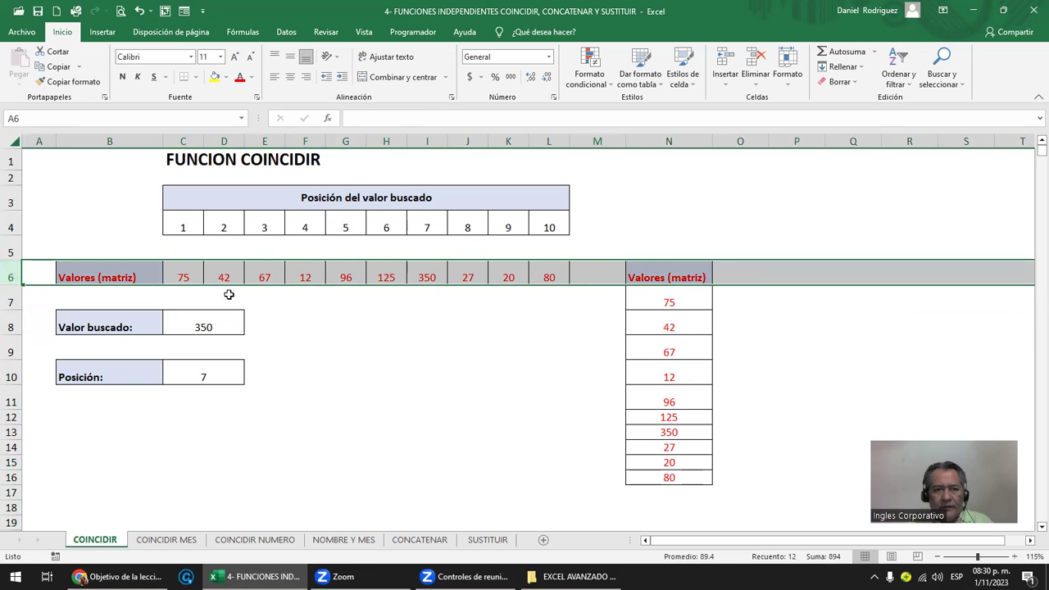
pyautogui.moveTo(181, 272); pyautogui.dragTo(556, 277)
pyautogui.hotkey('ctrl', 'c')
pyautogui.press('Down')
pyautogui.hotkey('ctrl', 'v')
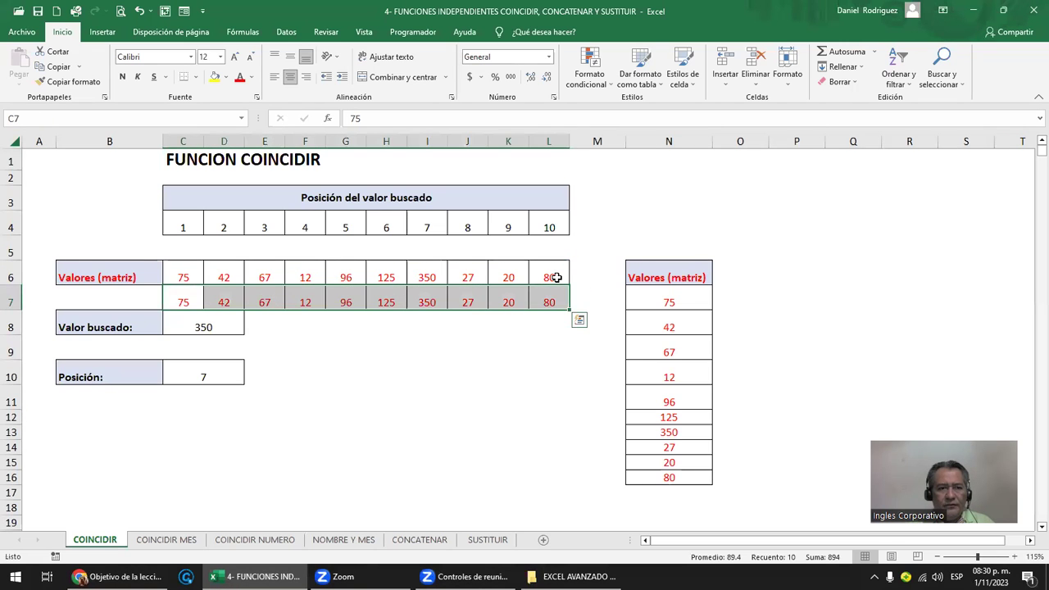
pyautogui.press('Escape')
pyautogui.click(11, 276)
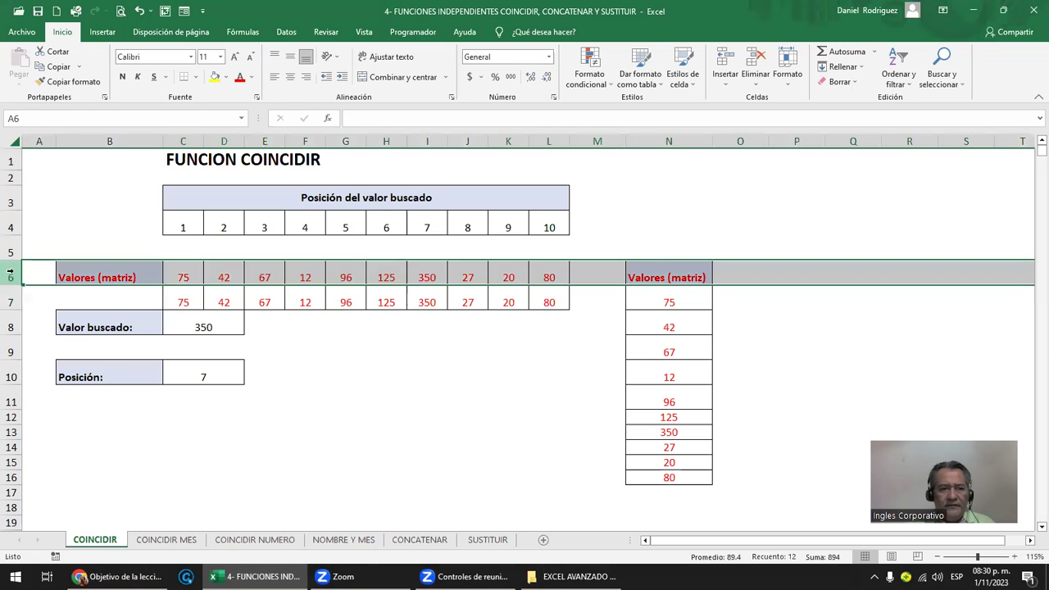
pyautogui.click(11, 302)
pyautogui.hotkey('ctrl', 'z')
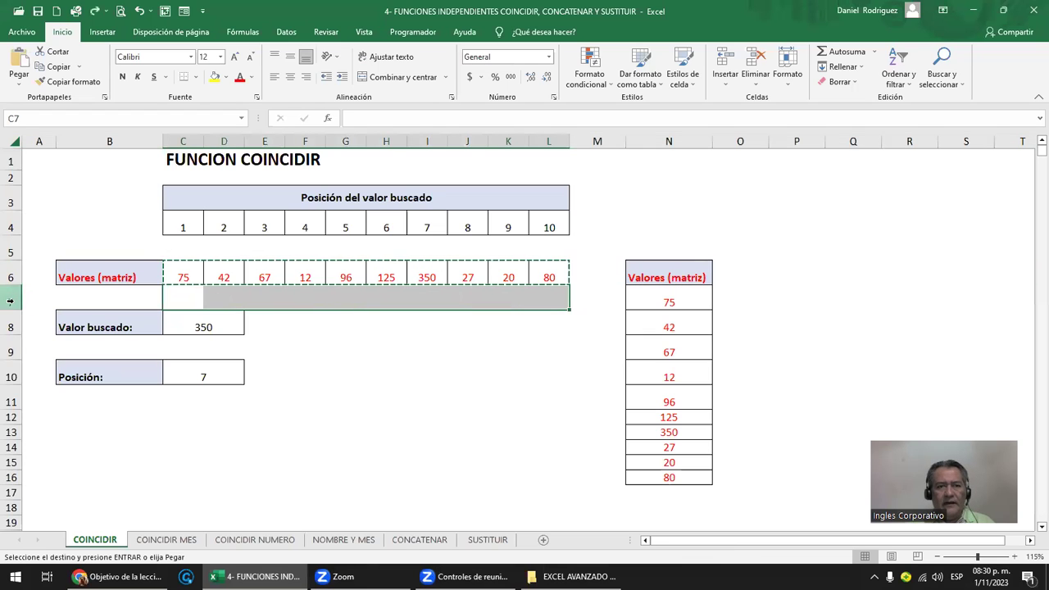
pyautogui.click(672, 274)
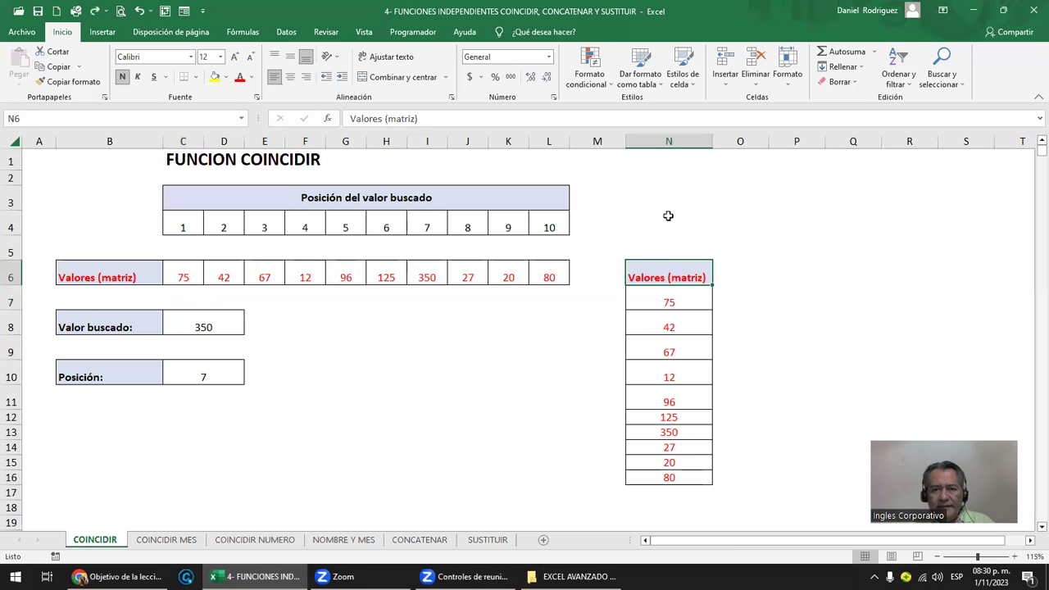
pyautogui.click(677, 135)
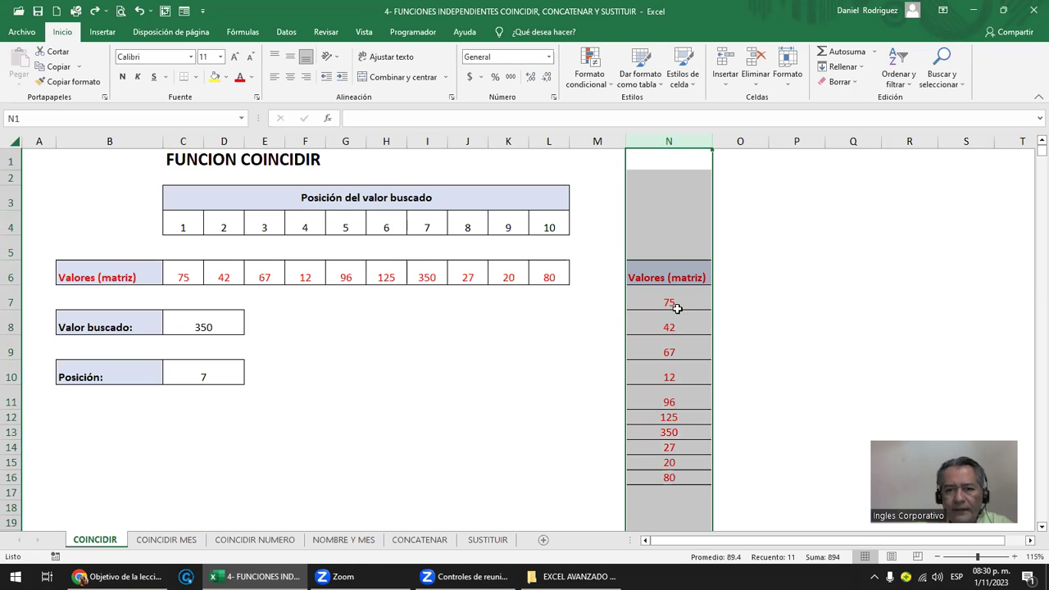
pyautogui.click(784, 282)
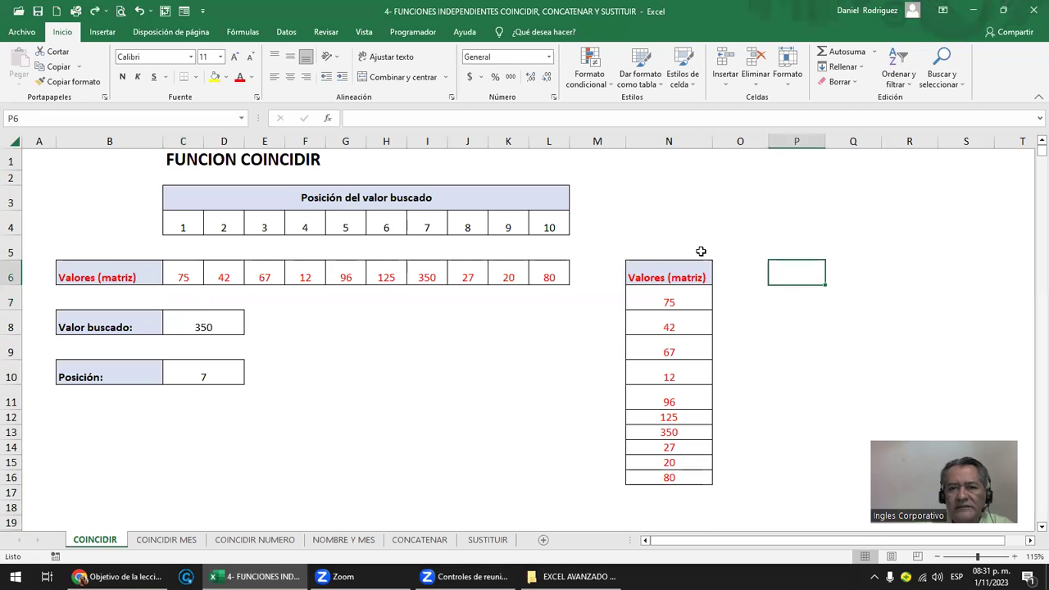
pyautogui.click(661, 137)
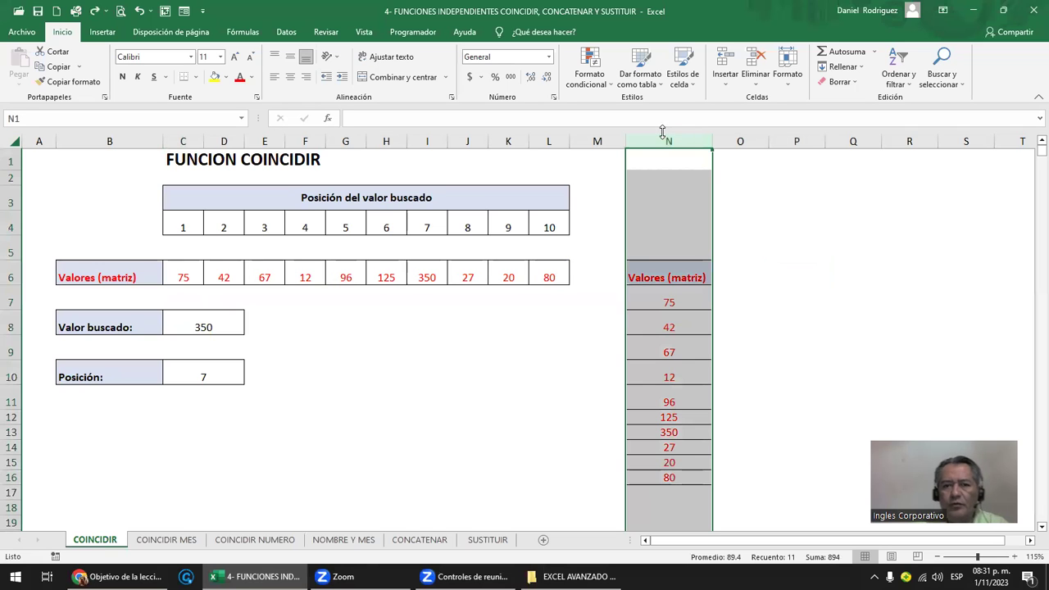
pyautogui.keyDown('ctrl'); pyautogui.click(11, 273); pyautogui.keyUp('ctrl')
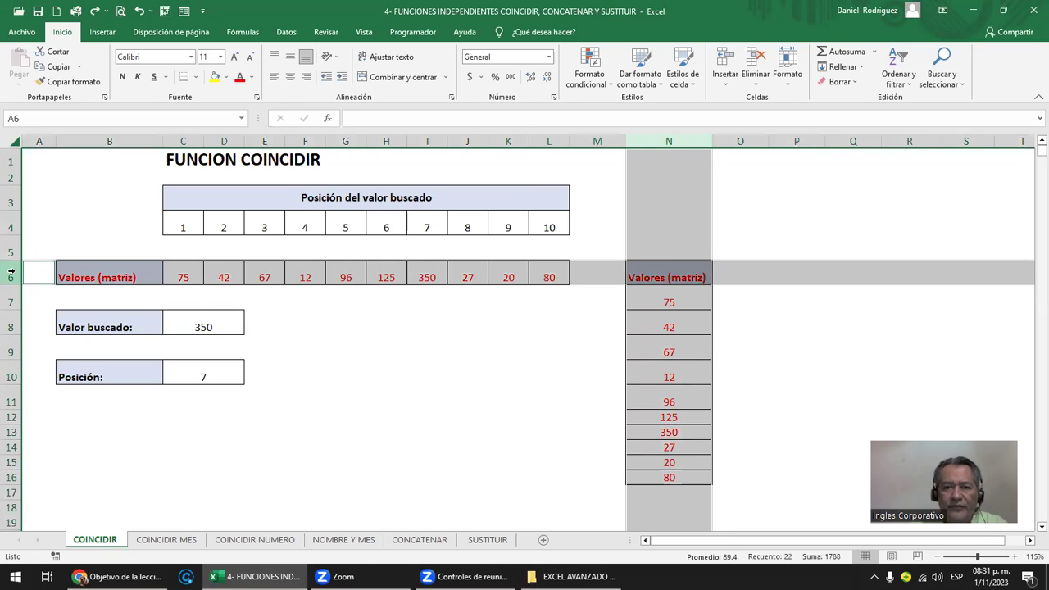
pyautogui.click(428, 343)
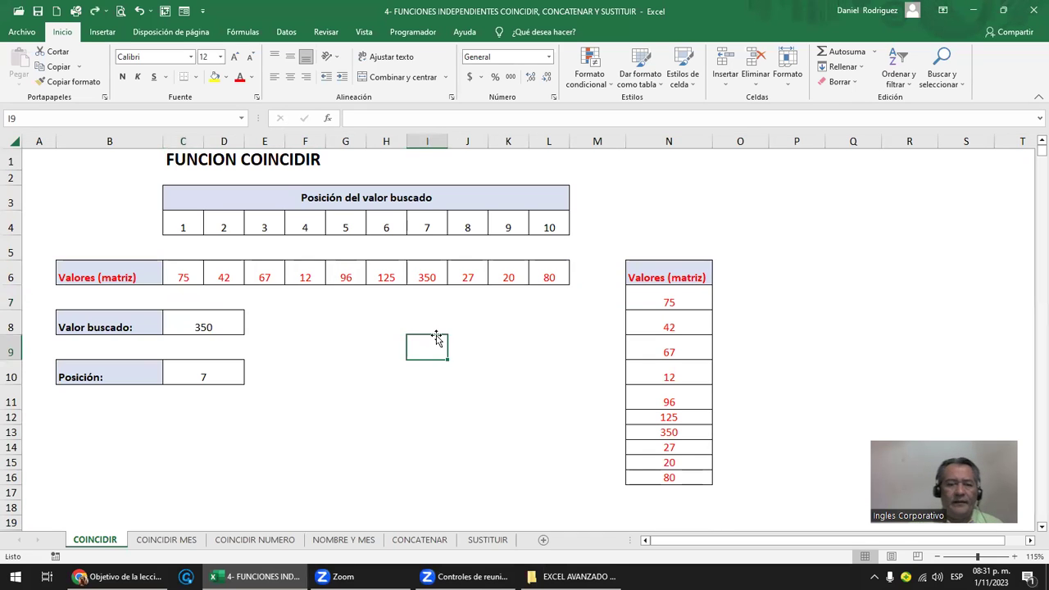
pyautogui.click(11, 272)
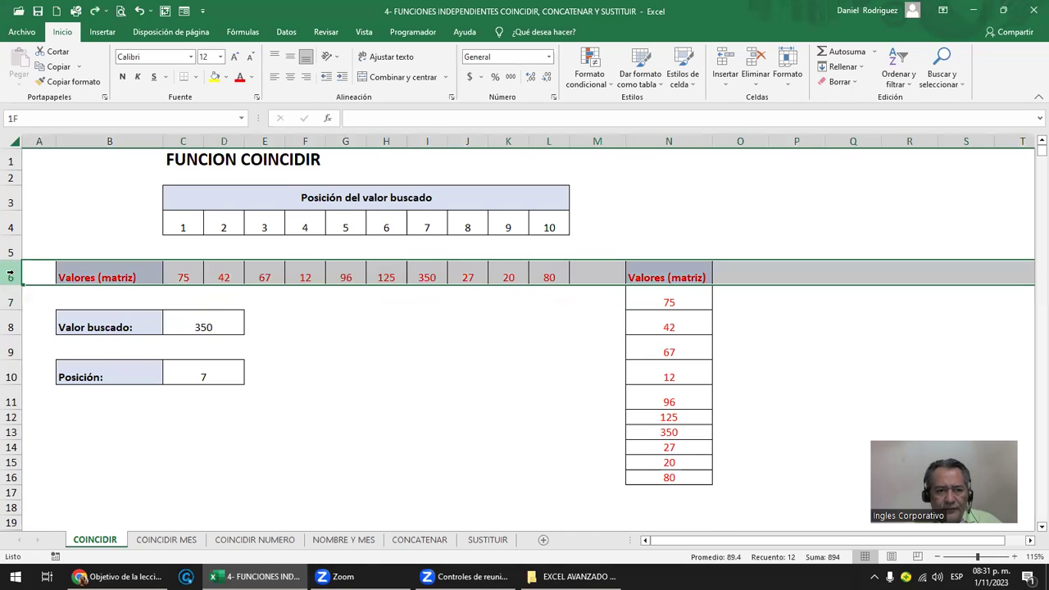
pyautogui.keyDown('ctrl'); pyautogui.click(669, 141); pyautogui.keyUp('ctrl')
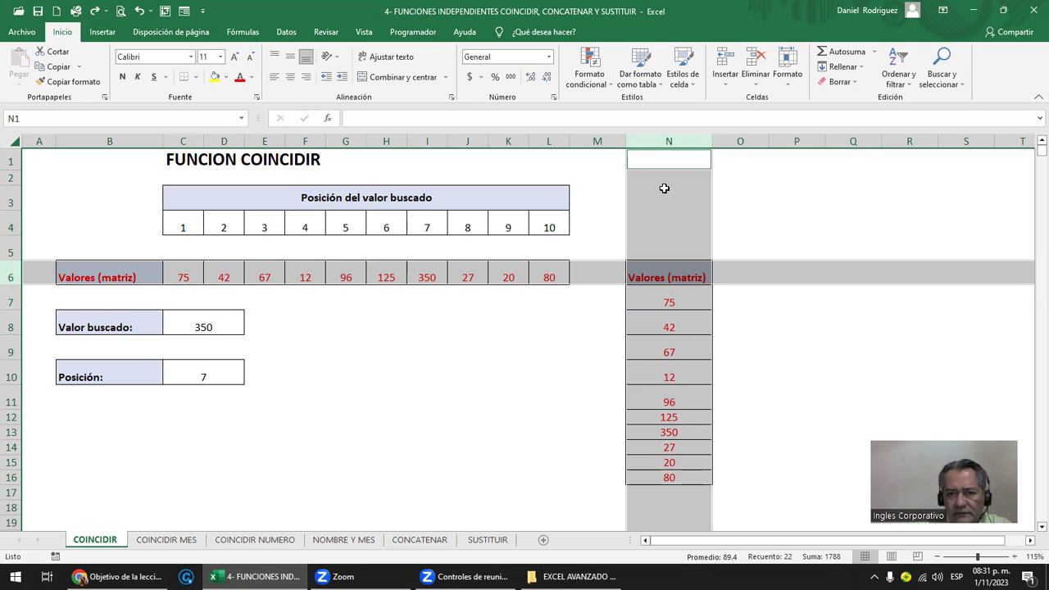
# Label cell N5 COLUMNA
pyautogui.click(663, 242)
pyautogui.write('CO')
pyautogui.write('MNA')
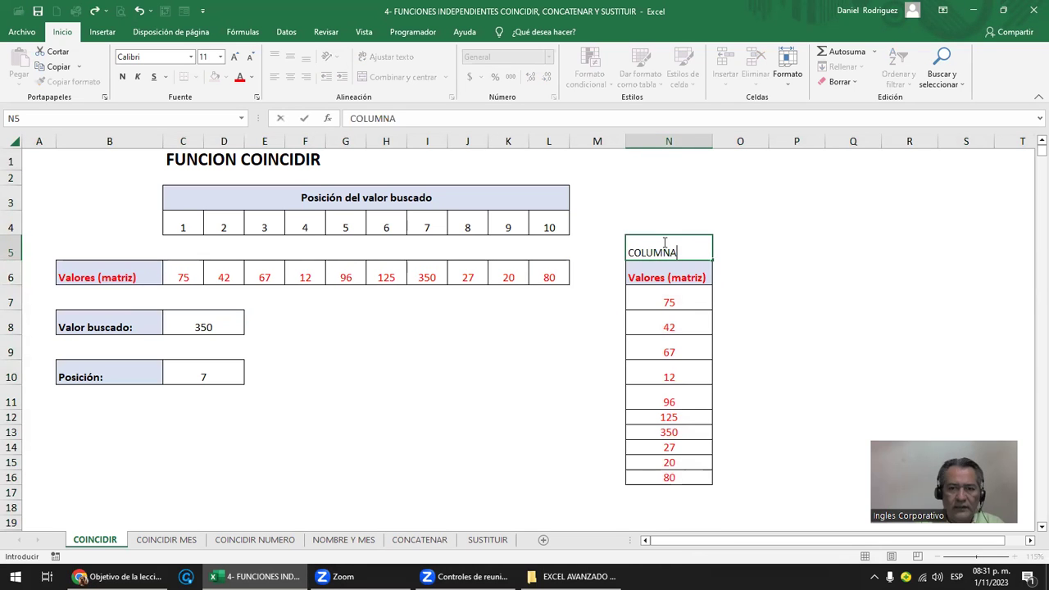
pyautogui.press('Return')
# Copy the vertical value list into column O and autofit column O
pyautogui.click(667, 148)
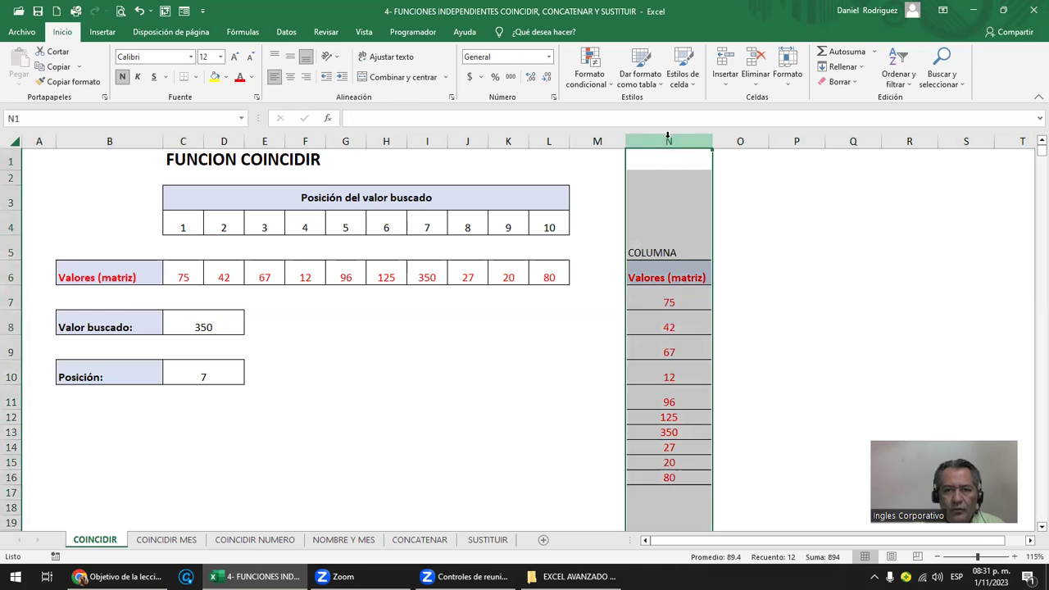
pyautogui.moveTo(677, 277); pyautogui.dragTo(679, 478)
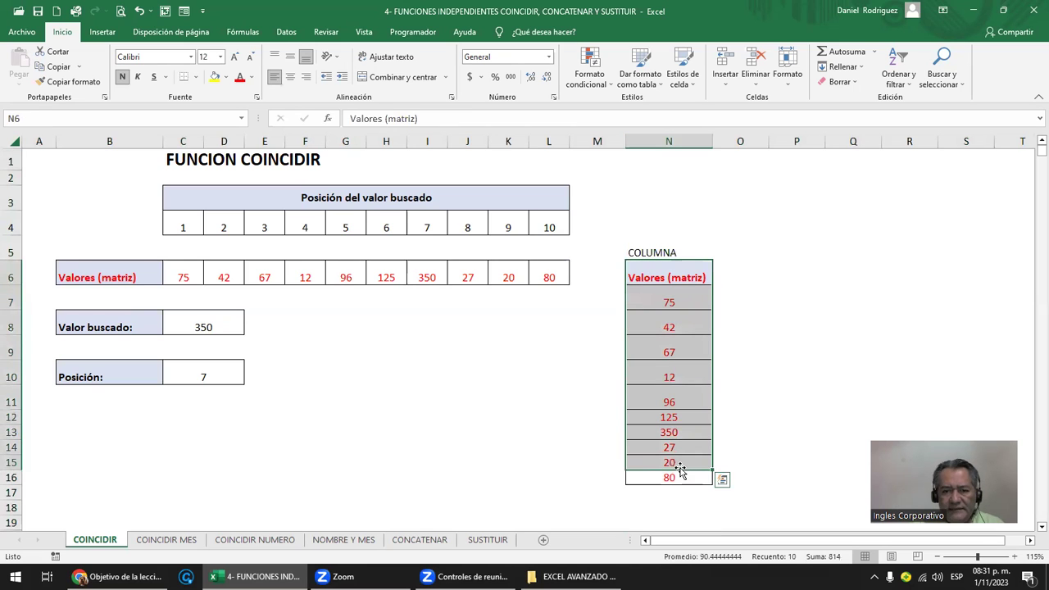
pyautogui.press('Right')
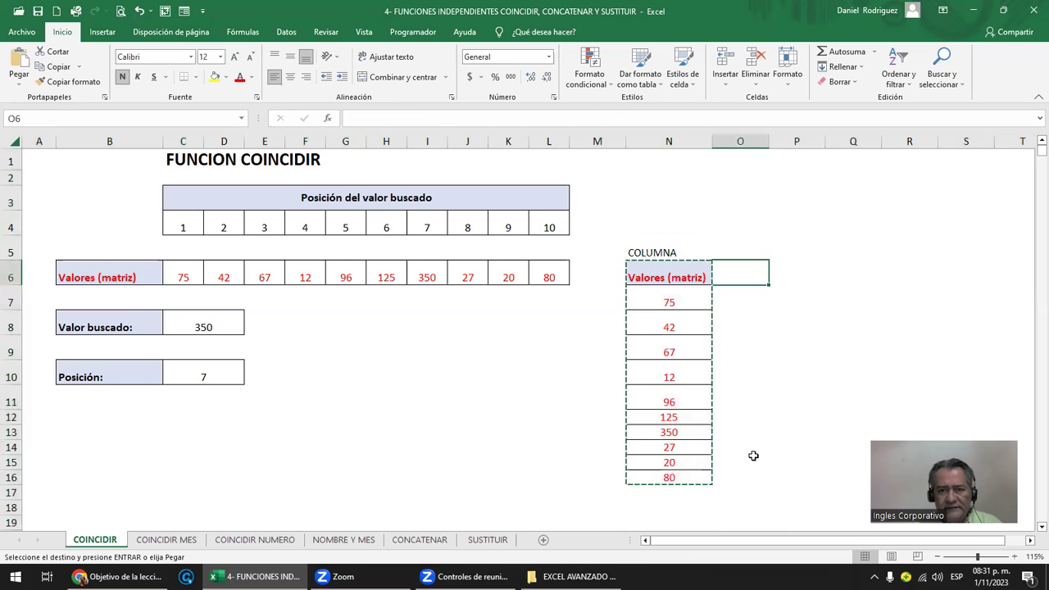
pyautogui.hotkey('ctrl', 'v')
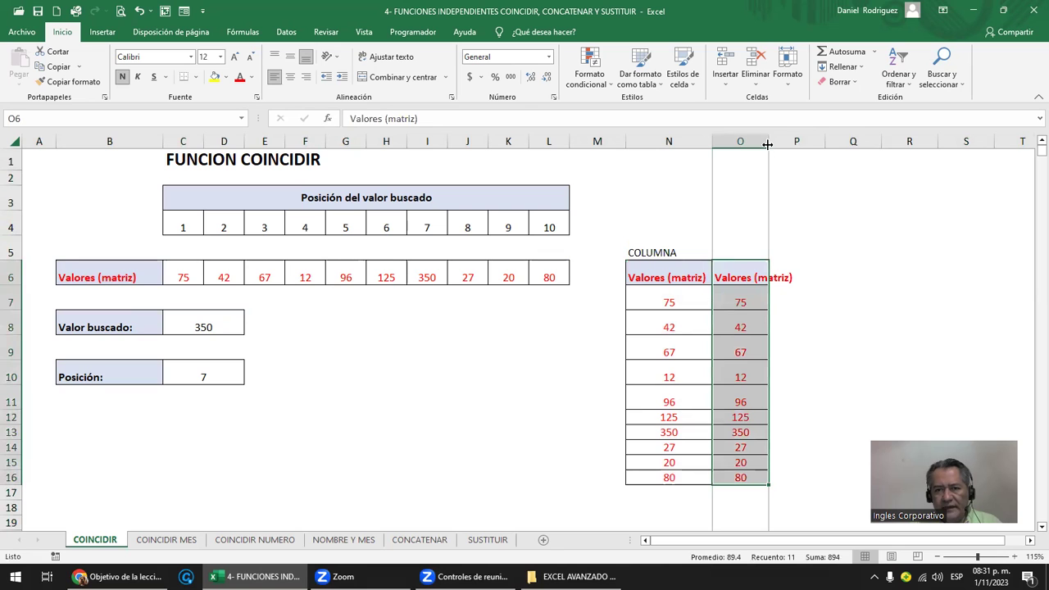
pyautogui.doubleClick(769, 141)
pyautogui.moveTo(683, 137); pyautogui.dragTo(730, 139)
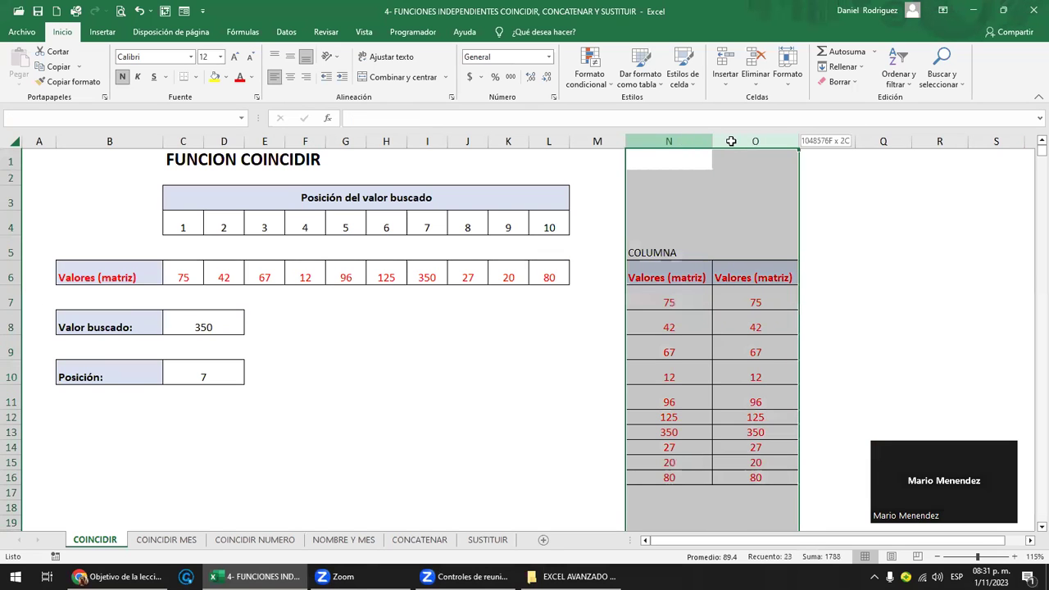
# Rename the headers to COLUMNA 1 in N5 and COLUMNA 2 in O5
pyautogui.click(652, 249)
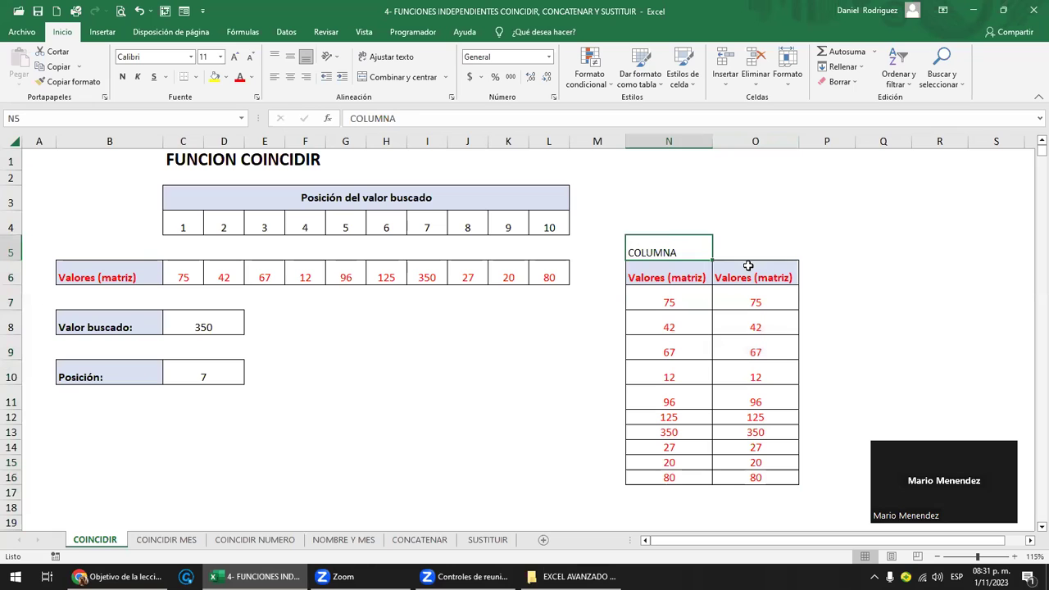
pyautogui.press('F2')
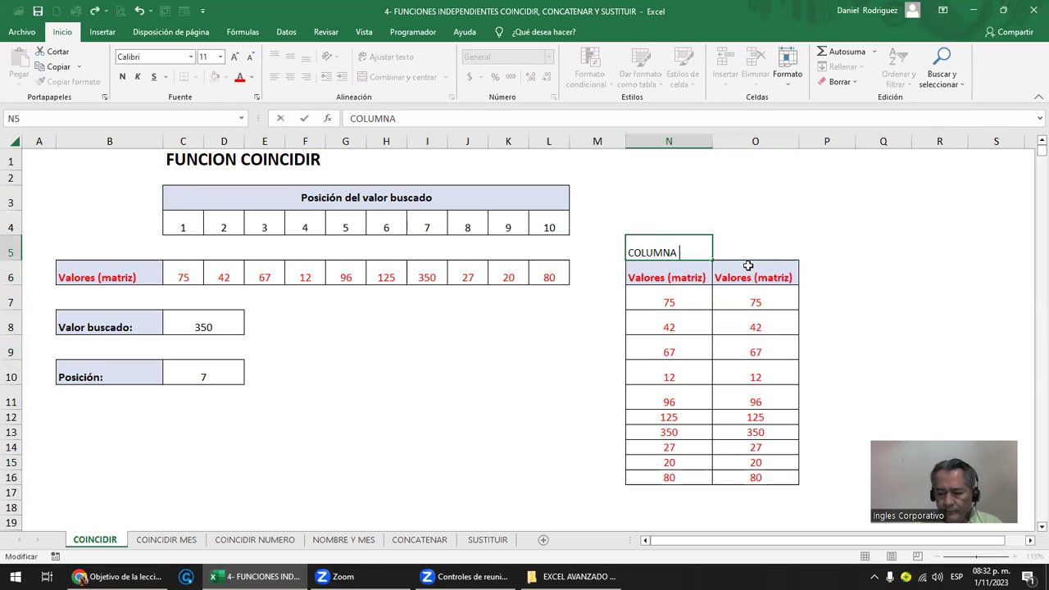
pyautogui.write('1')
pyautogui.press('Return')
pyautogui.press('Up')
pyautogui.hotkey('ctrl', 'c')
pyautogui.press('Right')
pyautogui.press('Return')
pyautogui.press('F2')
pyautogui.press('BackSpace')
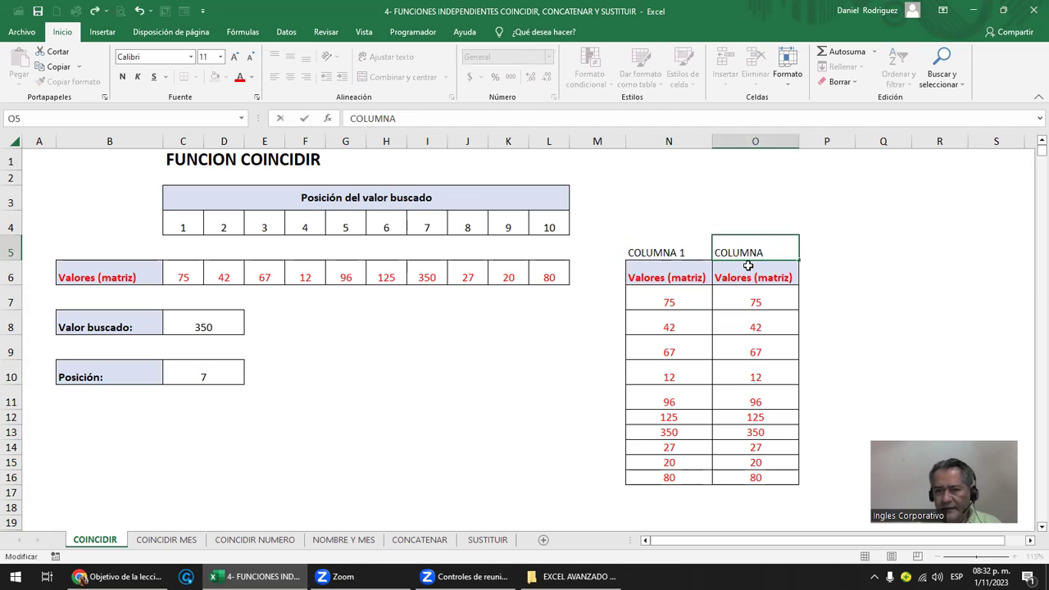
pyautogui.write(' 2')
pyautogui.press('Return')
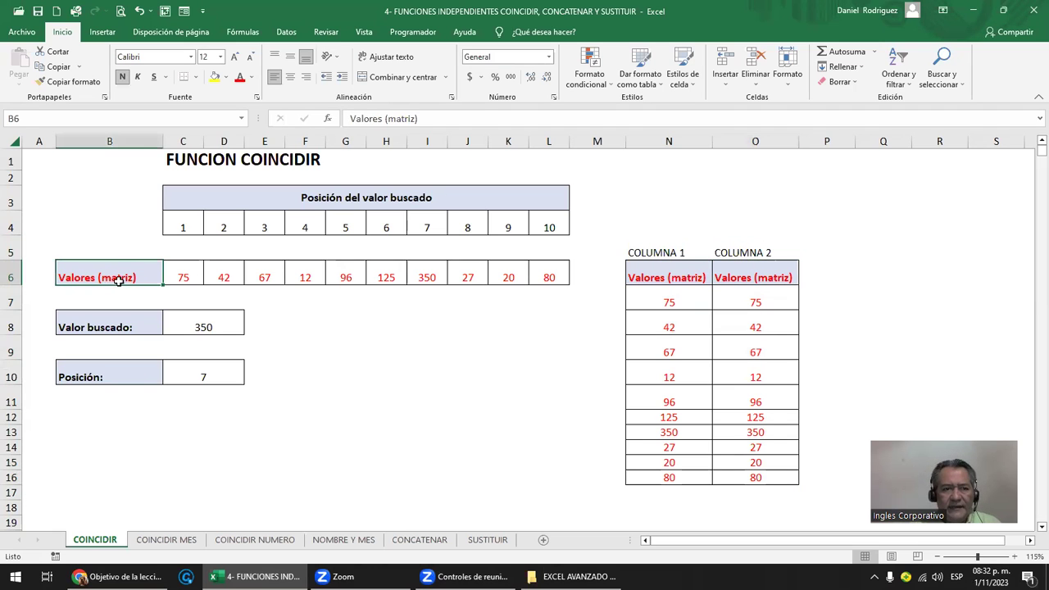
# Paste the B6:L6 values into row 7, then undo it and cancel the copy
pyautogui.click(6, 275)
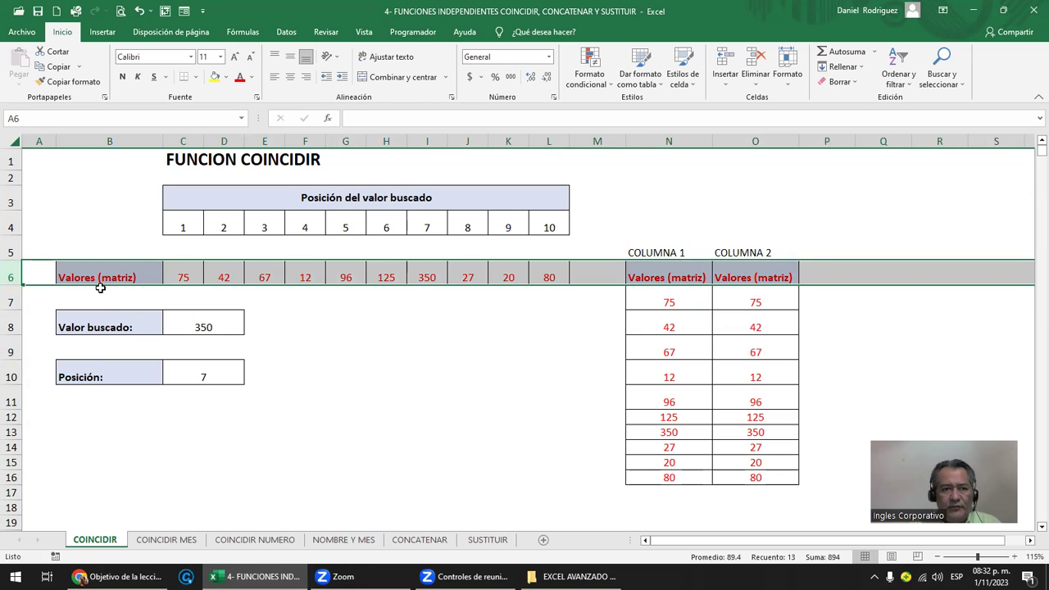
pyautogui.moveTo(104, 277); pyautogui.dragTo(542, 269)
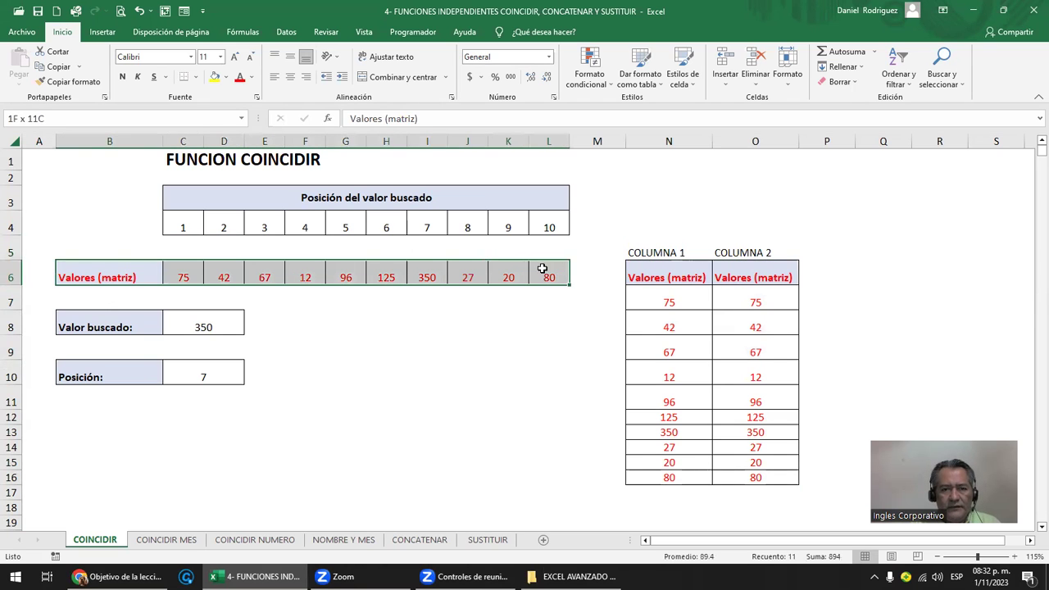
pyautogui.hotkey('ctrl', 'c')
pyautogui.press('Down')
pyautogui.press('Return')
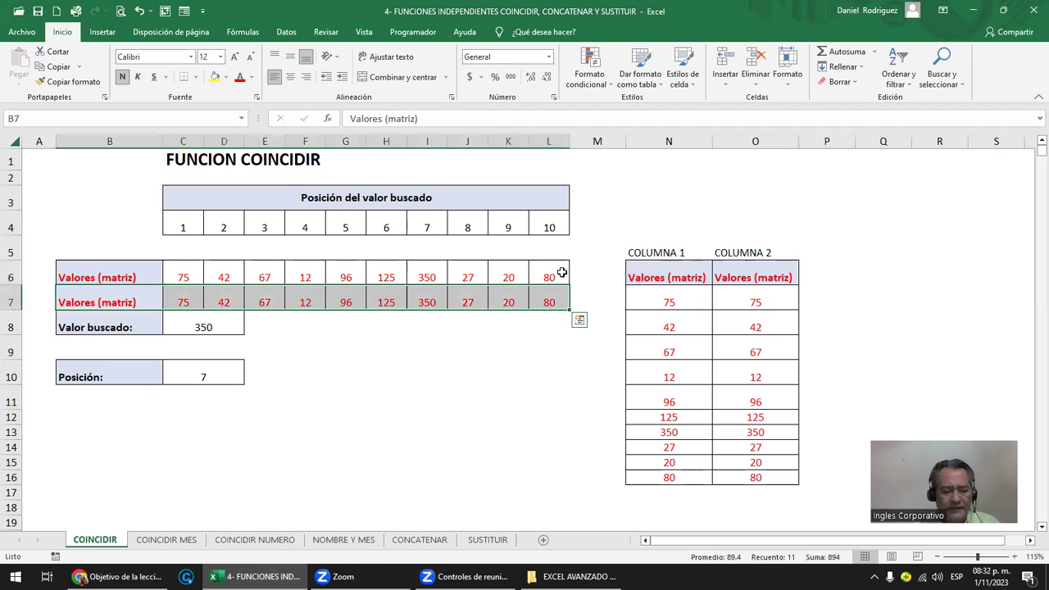
pyautogui.hotkey('ctrl', 'z')
pyautogui.press('Escape')
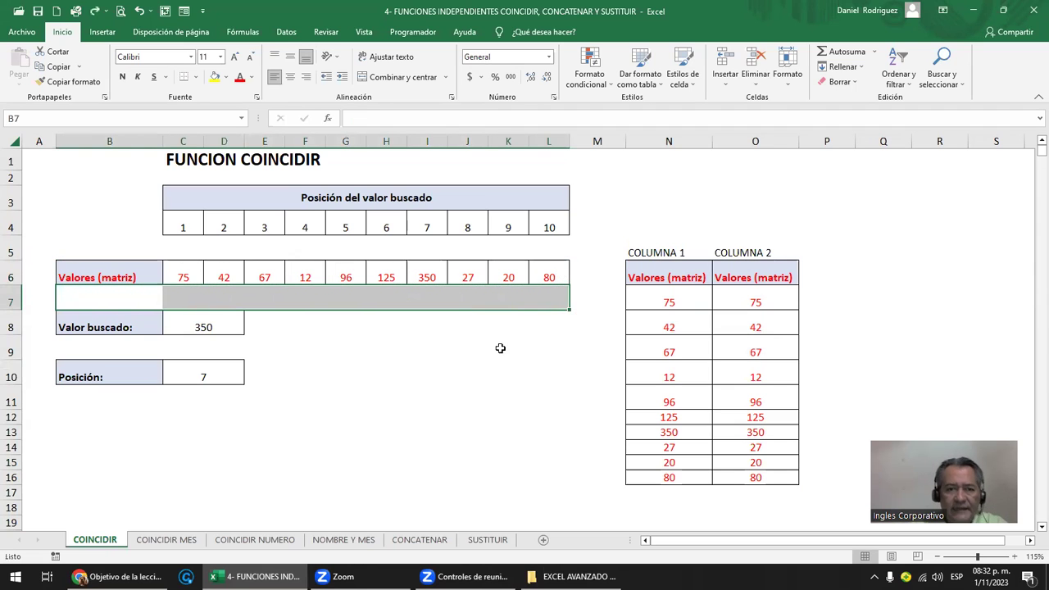
pyautogui.click(500, 348)
# Enter FILAS in cell B5 above the C6:L6 values
pyautogui.moveTo(188, 276); pyautogui.dragTo(555, 274)
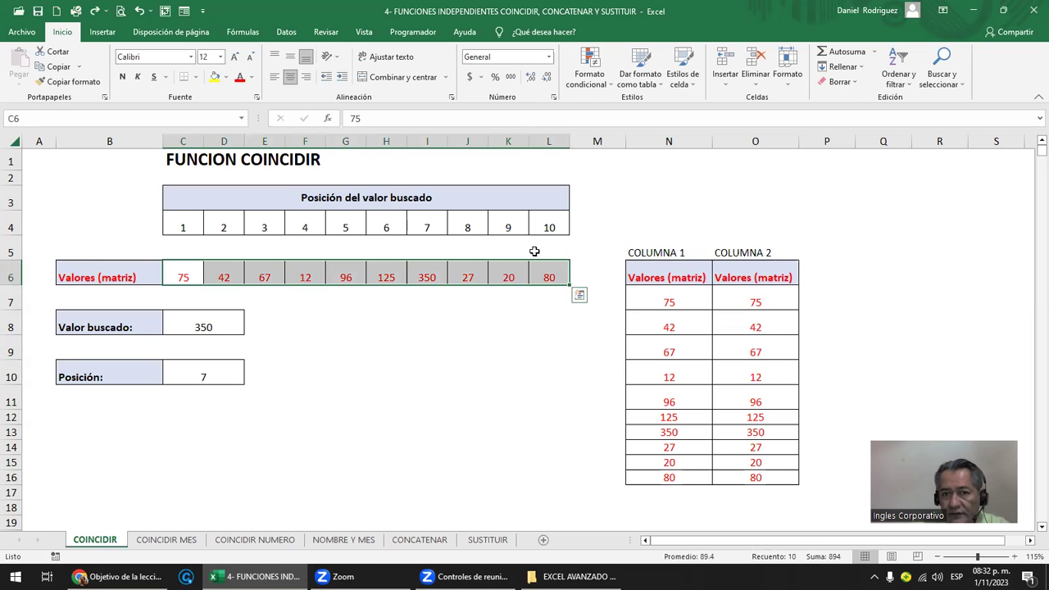
pyautogui.click(131, 250)
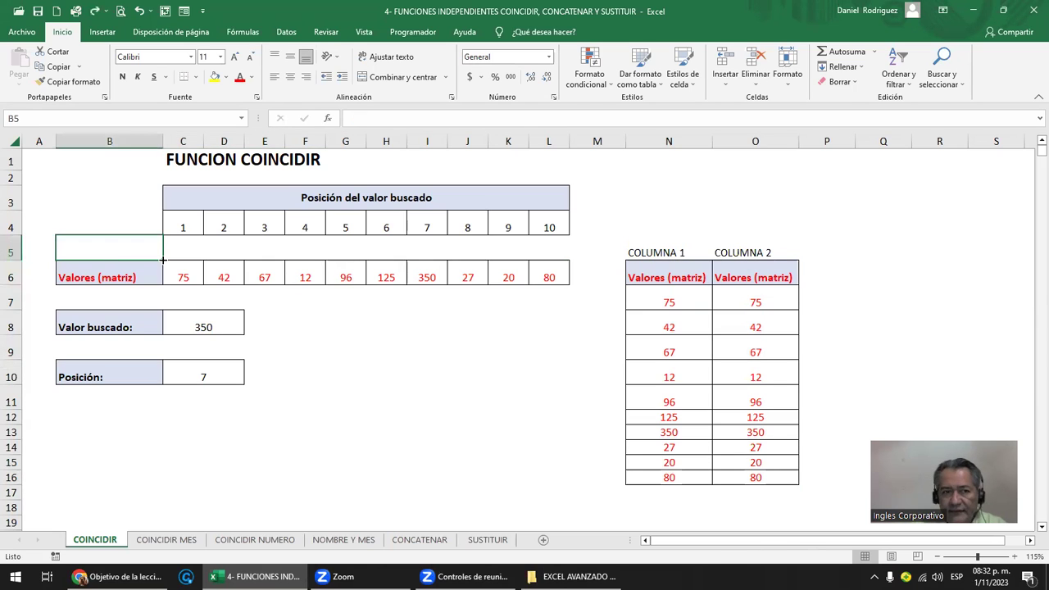
pyautogui.write('FILAS')
pyautogui.press('Return')
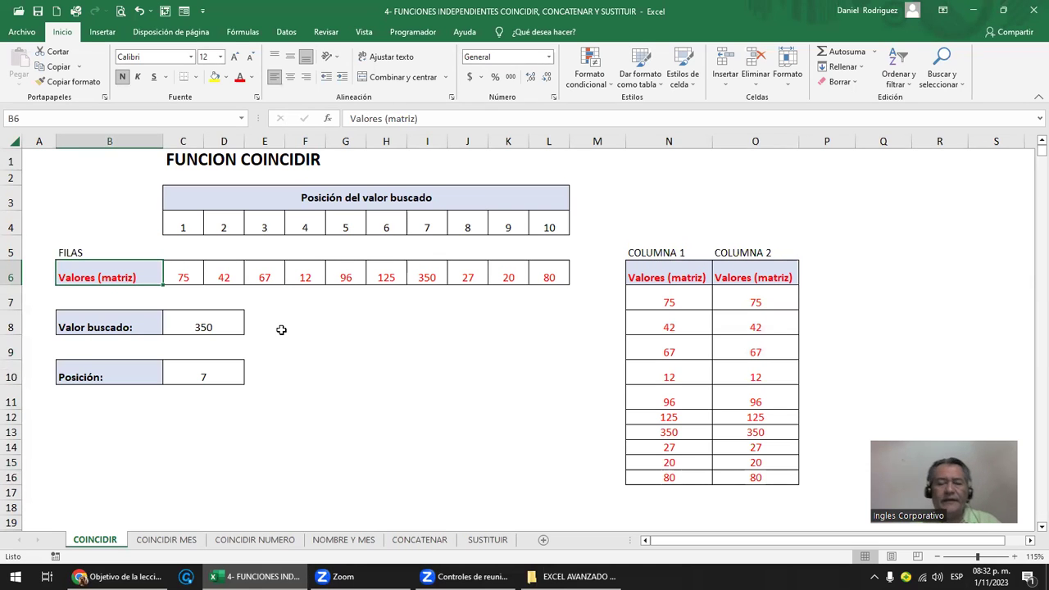
# Review the position numbers 1–10, the row 6 values and the Valor buscado 350
pyautogui.scroll(1, 281, 330)
pyautogui.scroll(1, 281, 329)
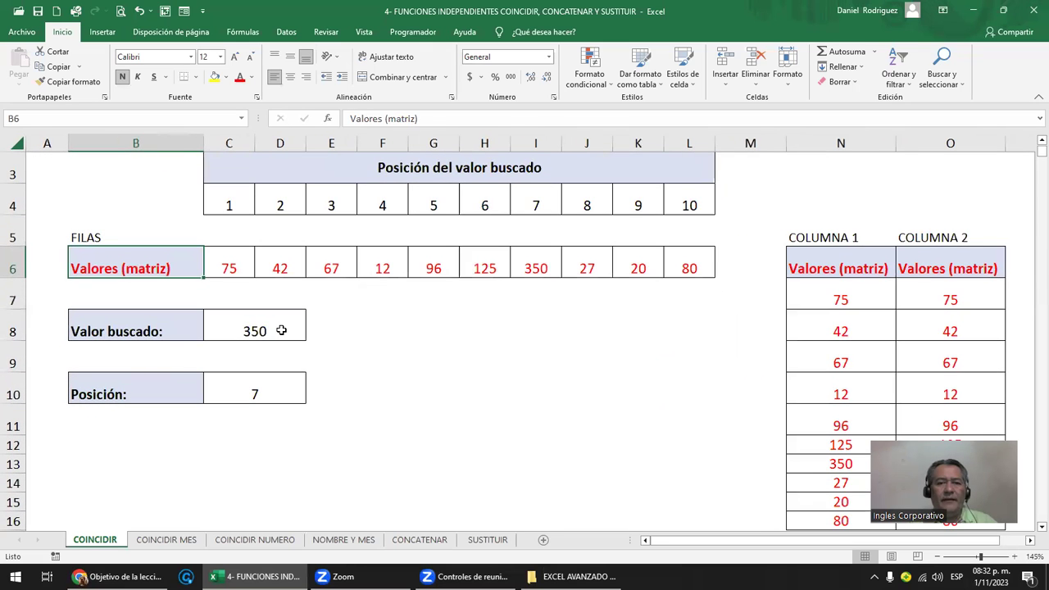
pyautogui.scroll(1, 281, 329)
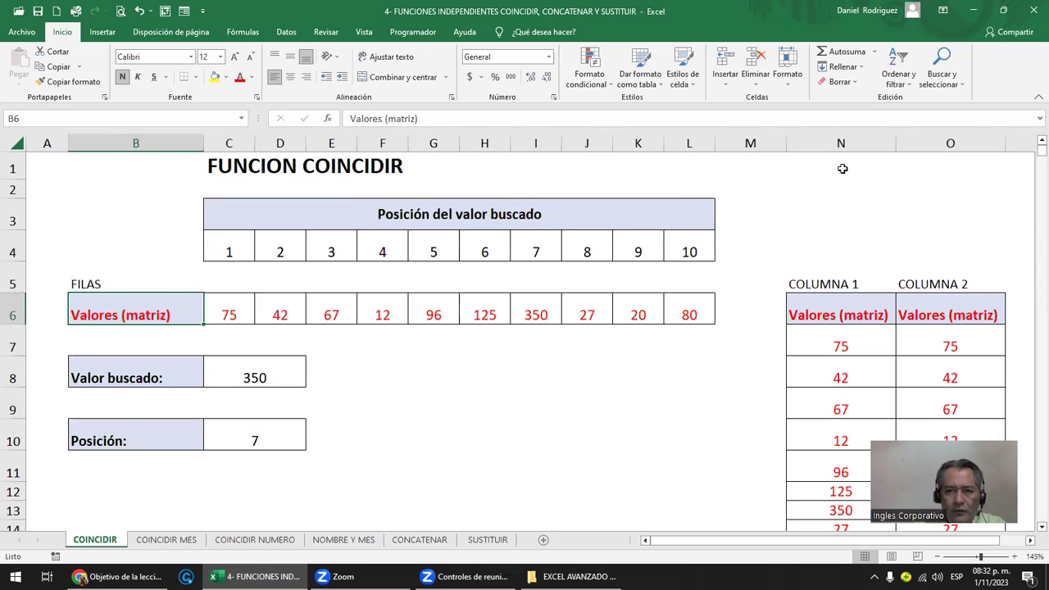
pyautogui.moveTo(824, 142); pyautogui.dragTo(949, 146)
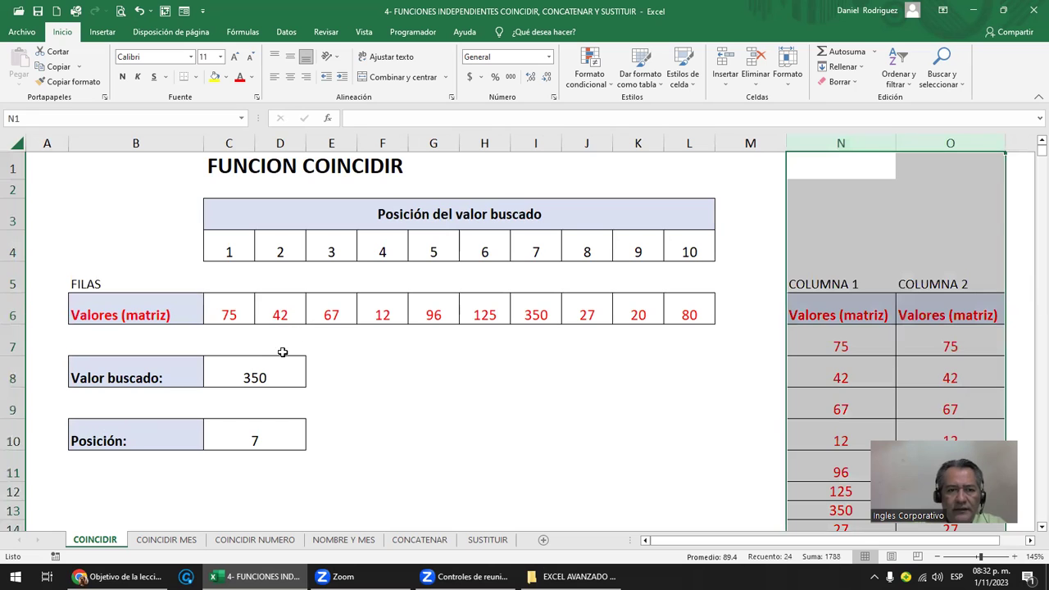
pyautogui.click(255, 370)
pyautogui.moveTo(234, 244); pyautogui.dragTo(689, 252)
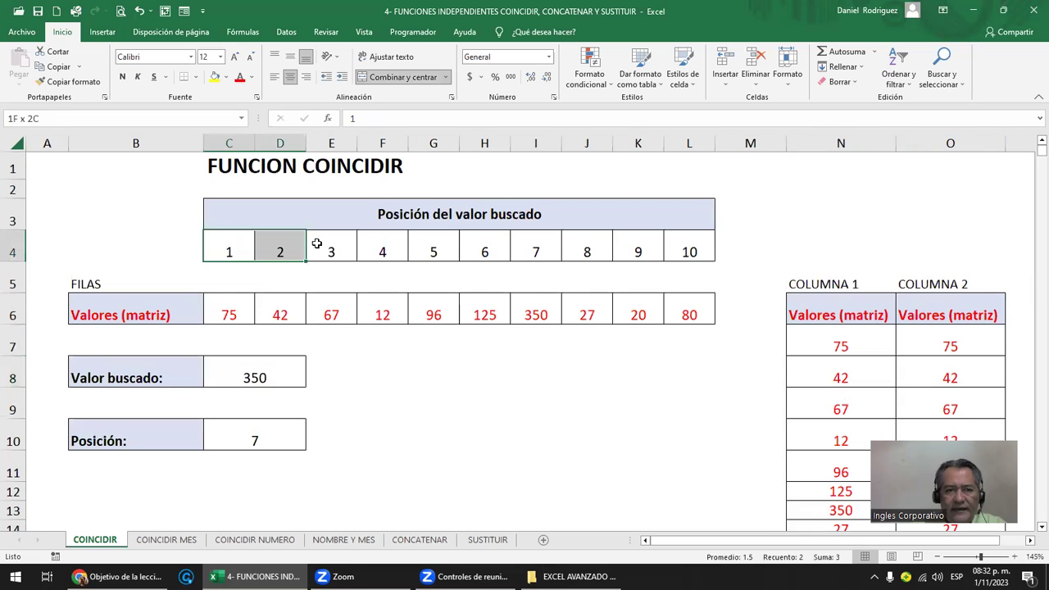
pyautogui.click(231, 316)
pyautogui.moveTo(231, 315); pyautogui.dragTo(684, 313)
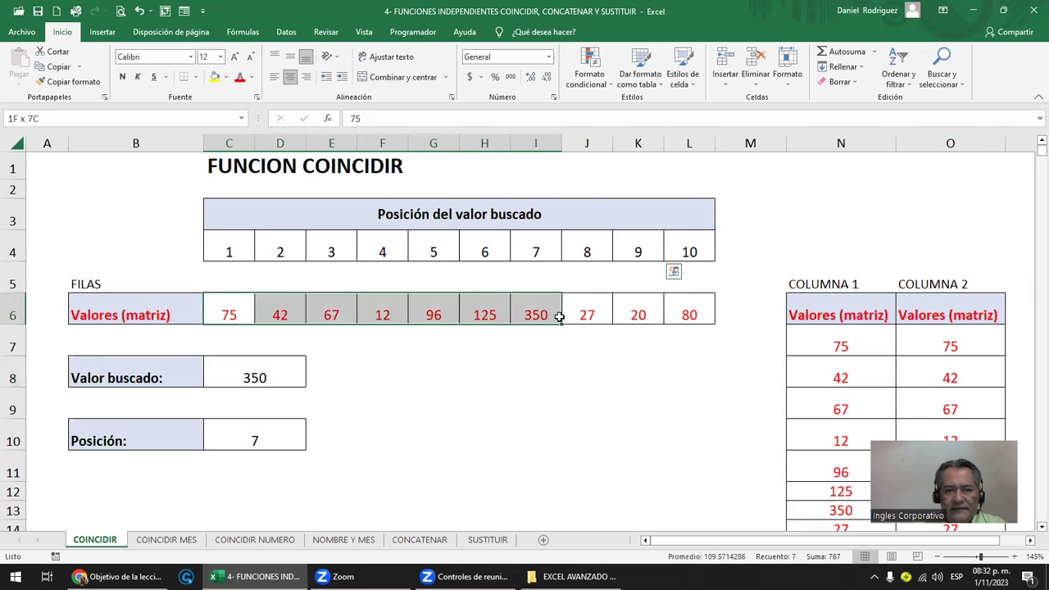
pyautogui.click(231, 309)
pyautogui.click(280, 315)
pyautogui.click(331, 315)
pyautogui.click(388, 314)
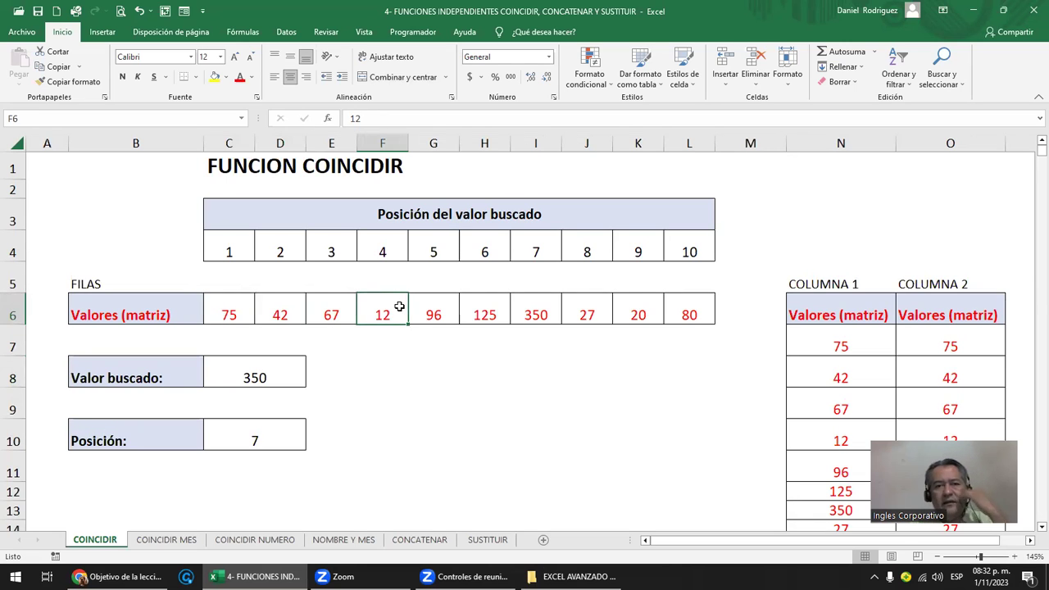
# Clear rows 3–4 and undo it, then put the Posición cell C10 into edit mode
pyautogui.moveTo(10, 253); pyautogui.dragTo(23, 211)
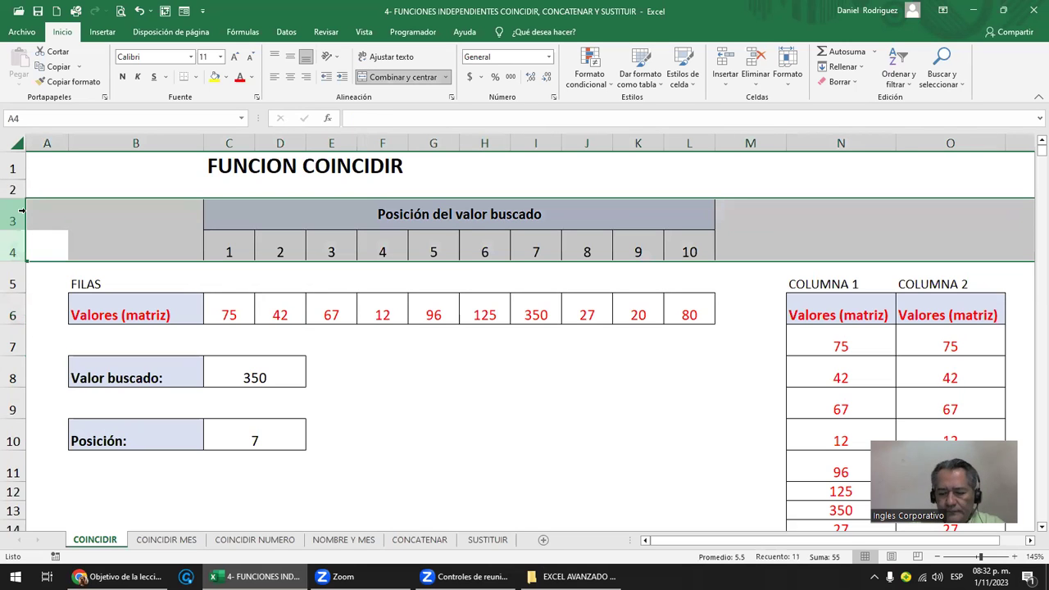
pyautogui.press('Delete')
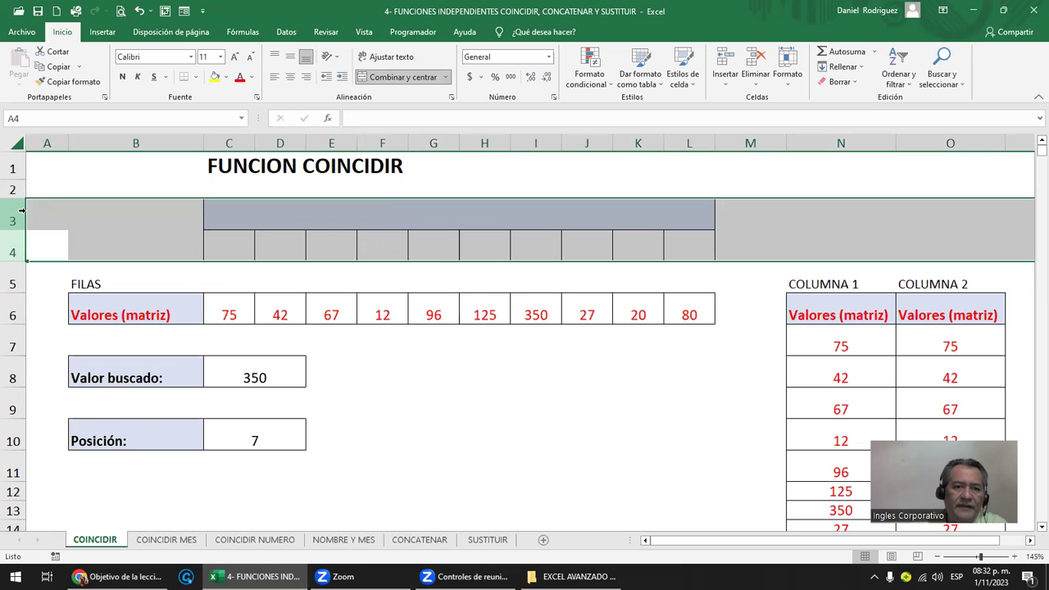
pyautogui.hotkey('ctrl', 'z')
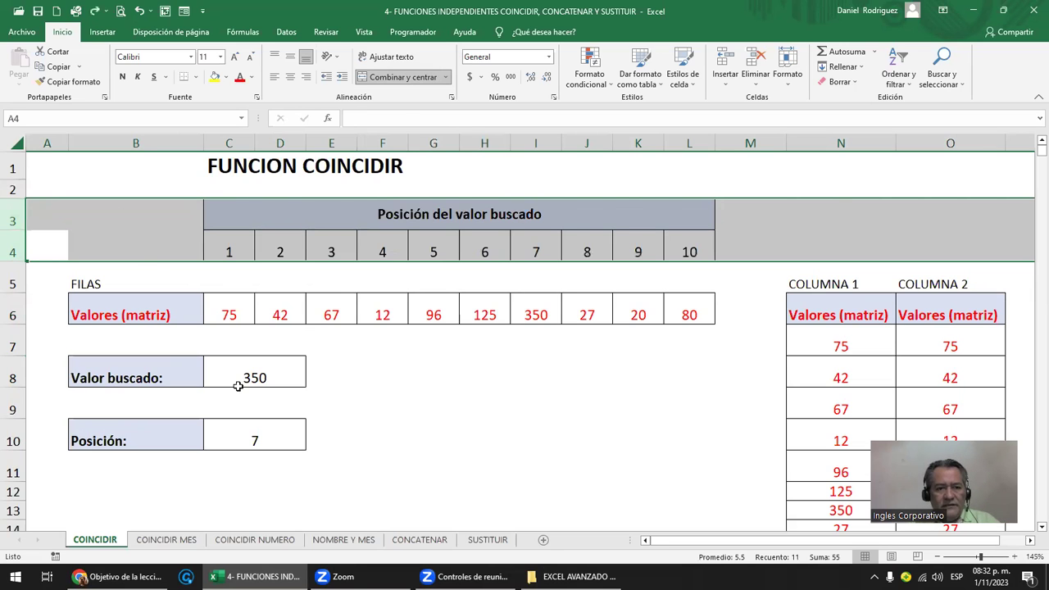
pyautogui.click(254, 430)
pyautogui.press('F2')
# Empty C10 and enter =COINCIDIR(C8;C6:L6;0) using exact match
pyautogui.press('Escape')
pyautogui.press('Delete')
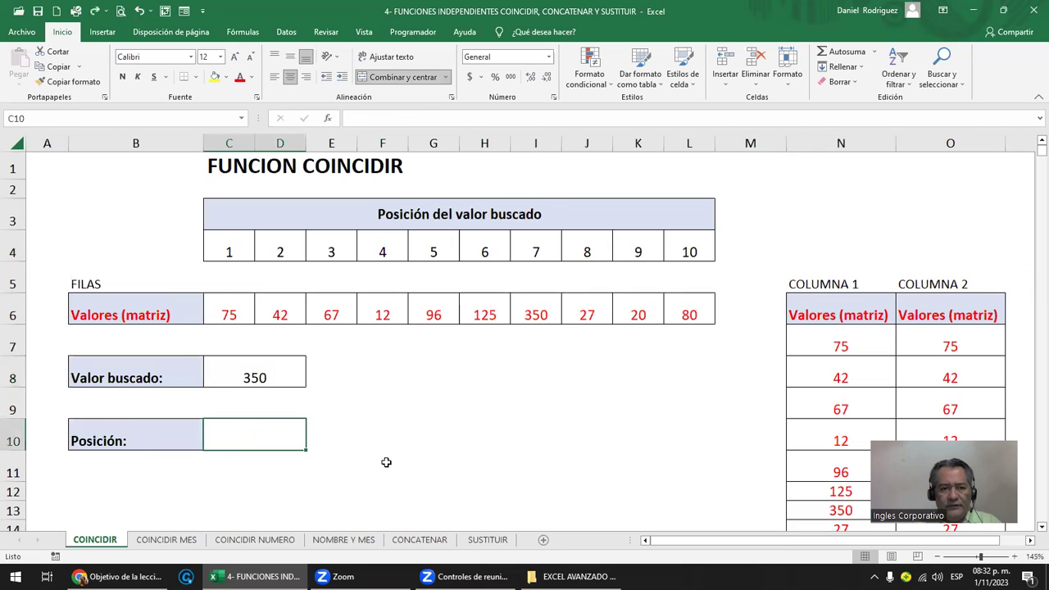
pyautogui.write('=CO')
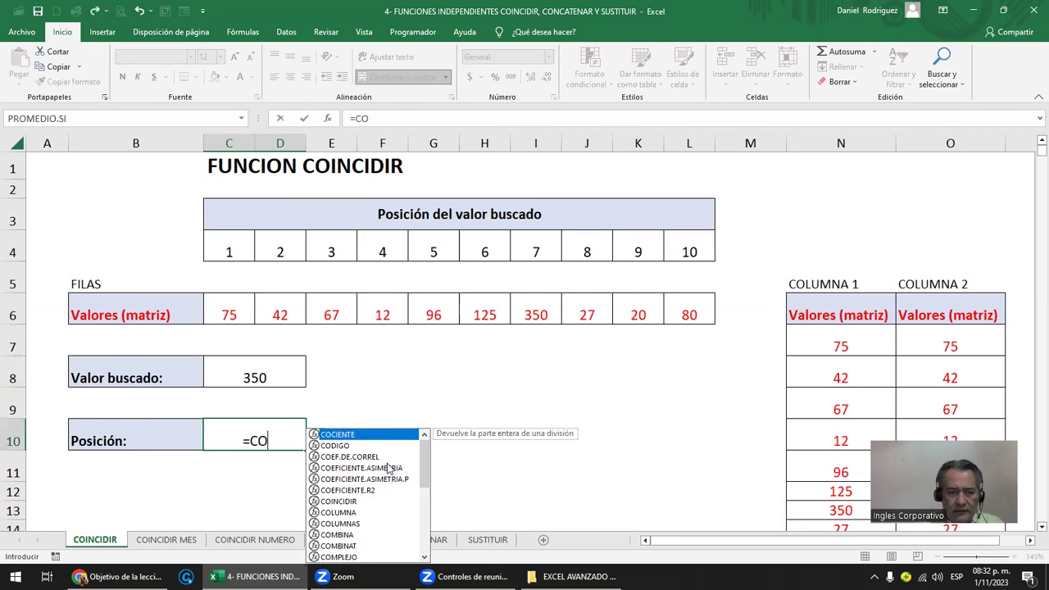
pyautogui.write('IN')
pyautogui.press('Tab')
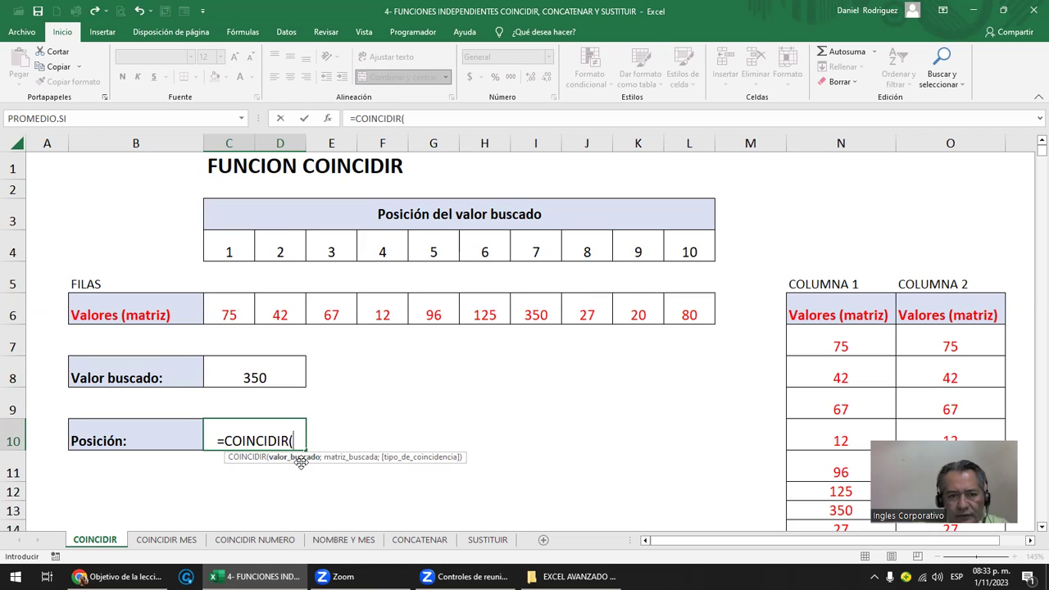
pyautogui.click(251, 373)
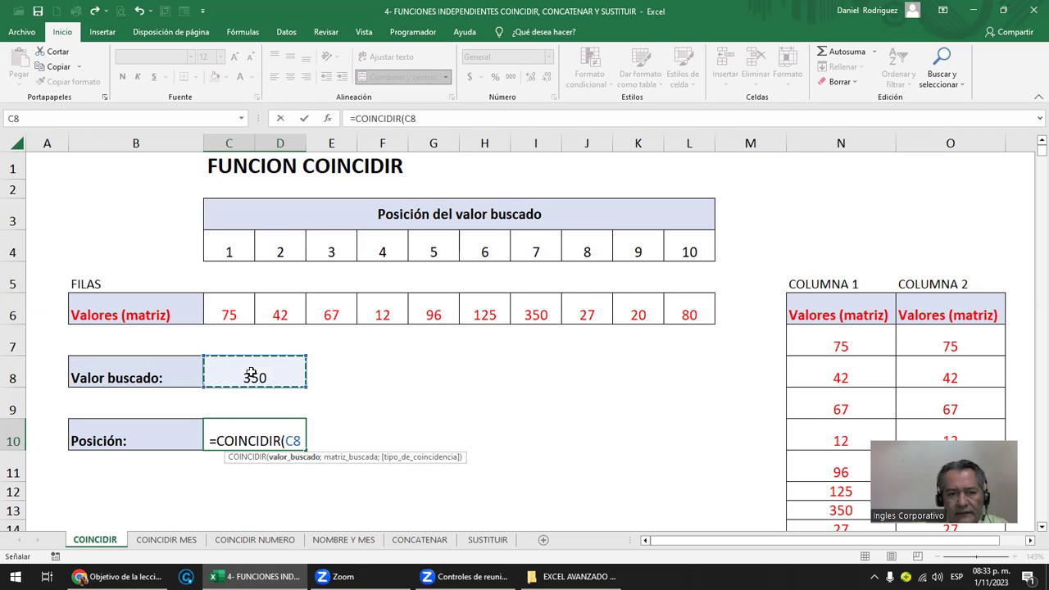
pyautogui.write(';')
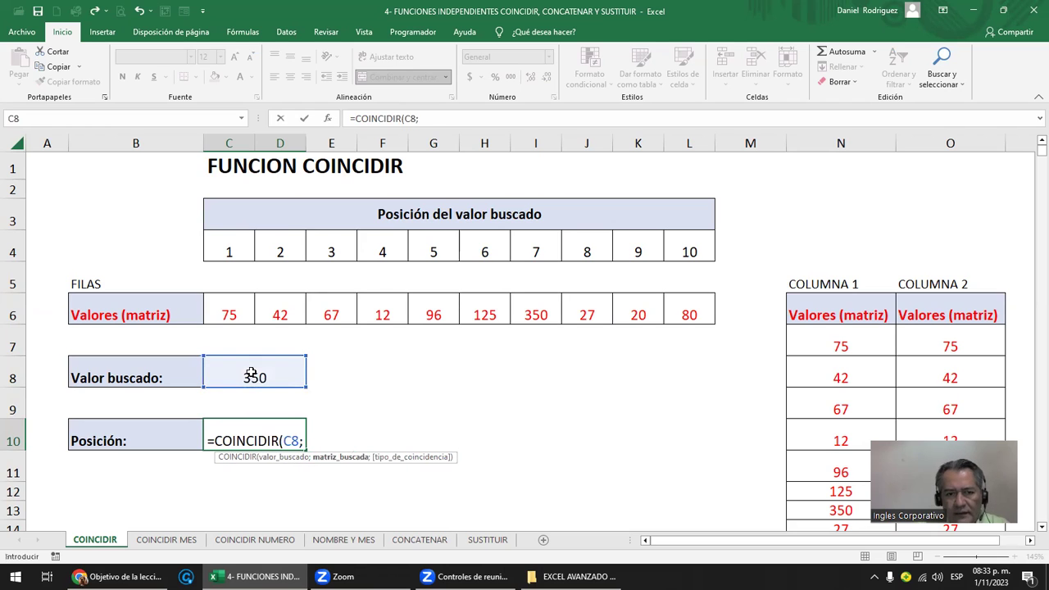
pyautogui.click(228, 311)
pyautogui.moveTo(228, 311); pyautogui.dragTo(669, 298)
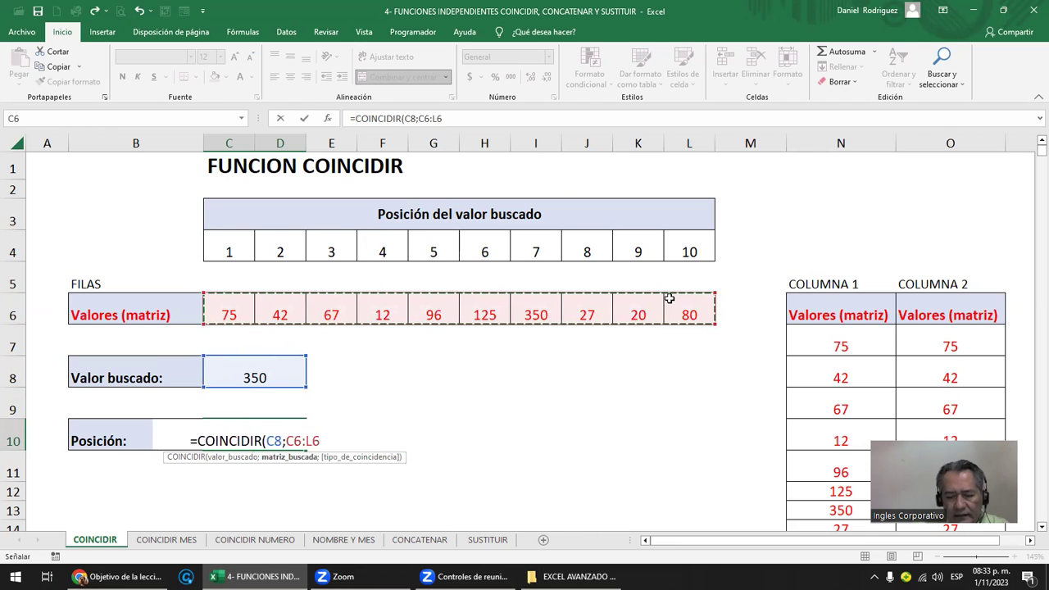
pyautogui.write(';')
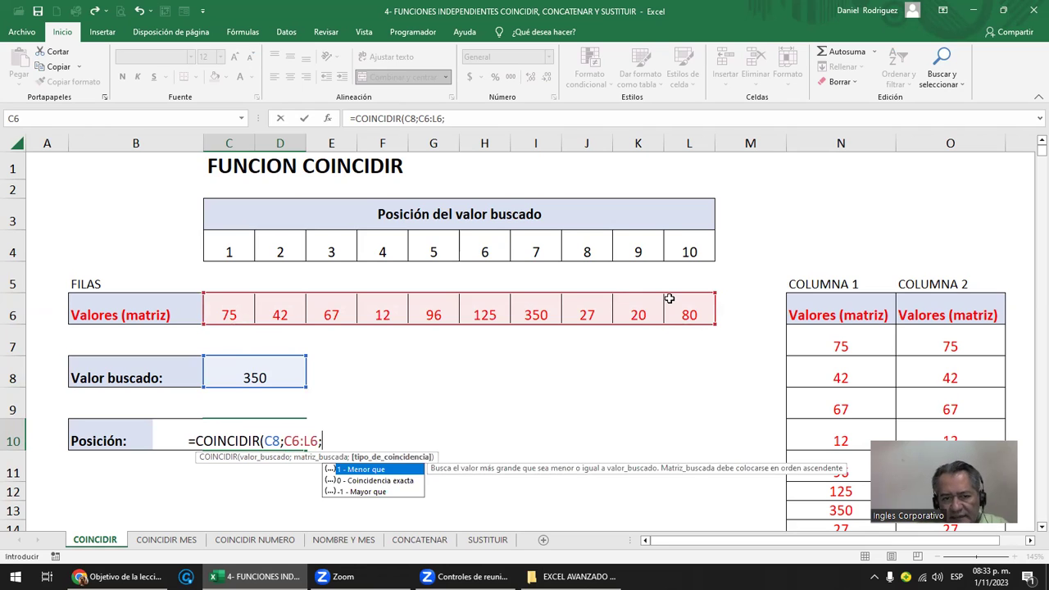
pyautogui.press('Down')
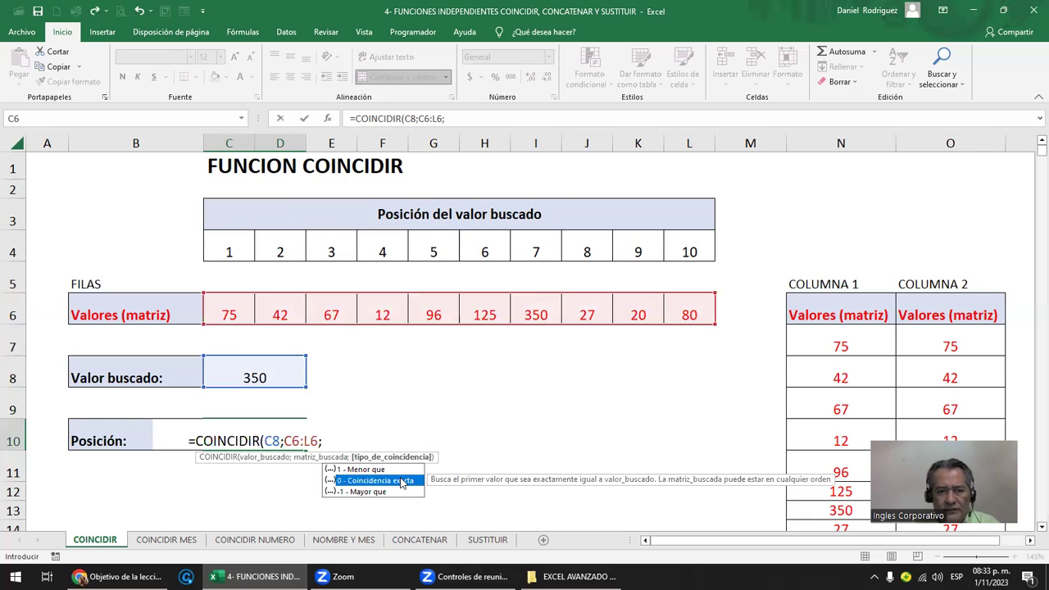
pyautogui.write('0')
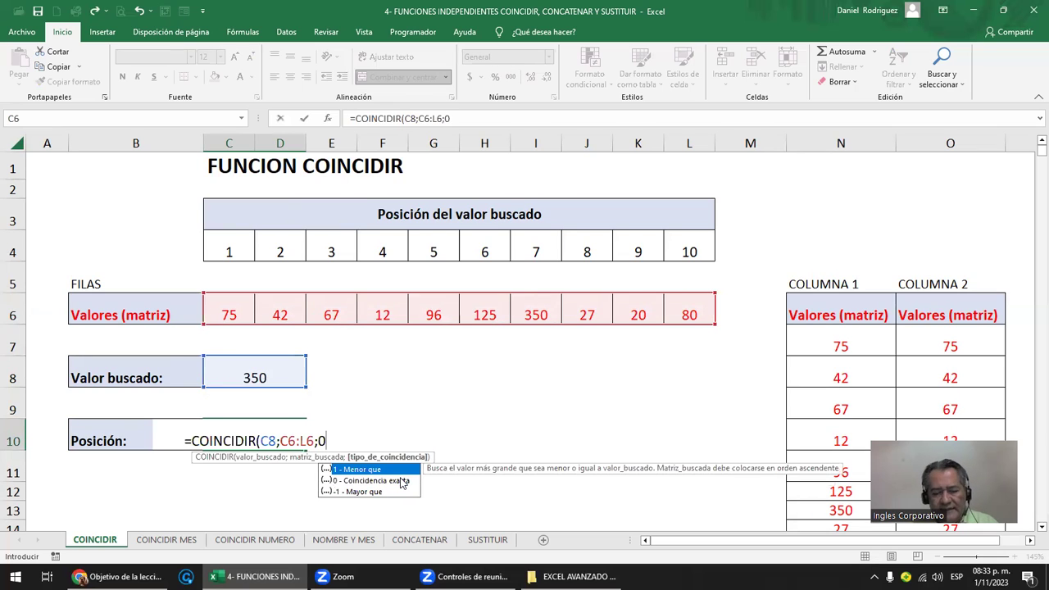
pyautogui.write(')')
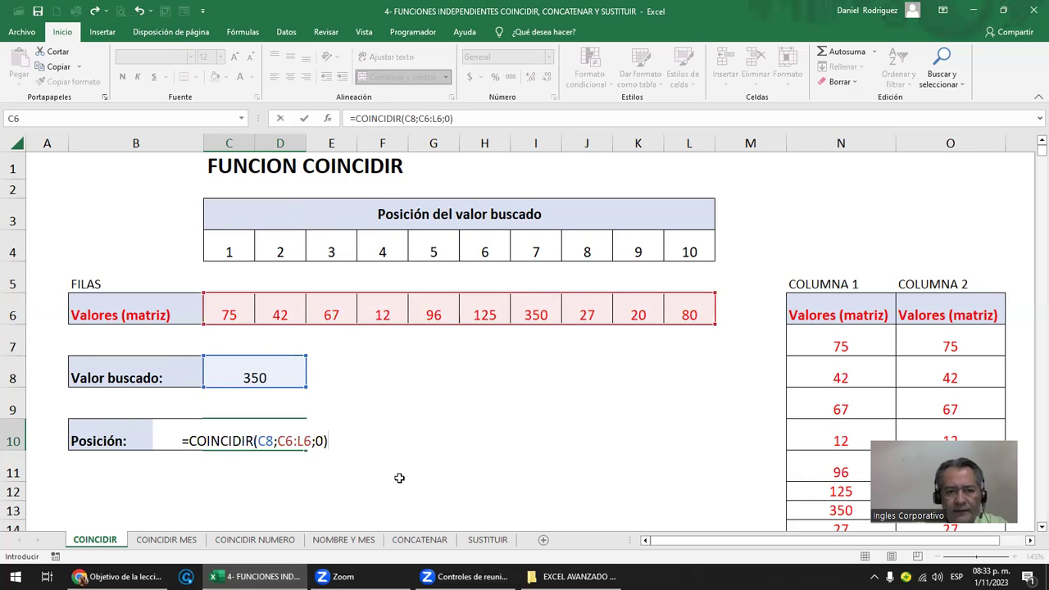
pyautogui.press('Return')
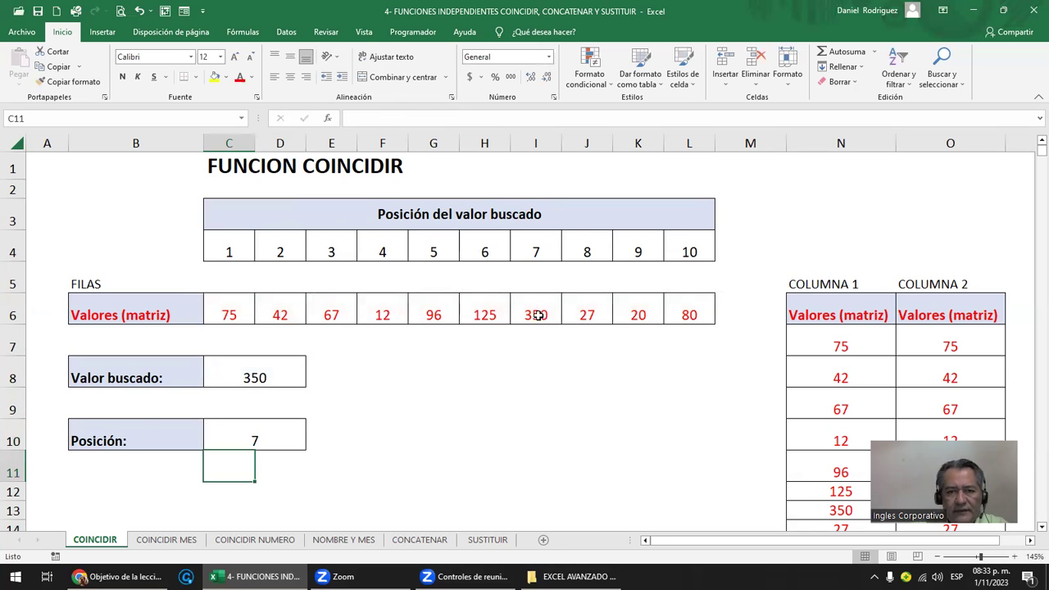
# Change D6 to 350 and I6 to 450
pyautogui.moveTo(537, 315); pyautogui.dragTo(541, 252)
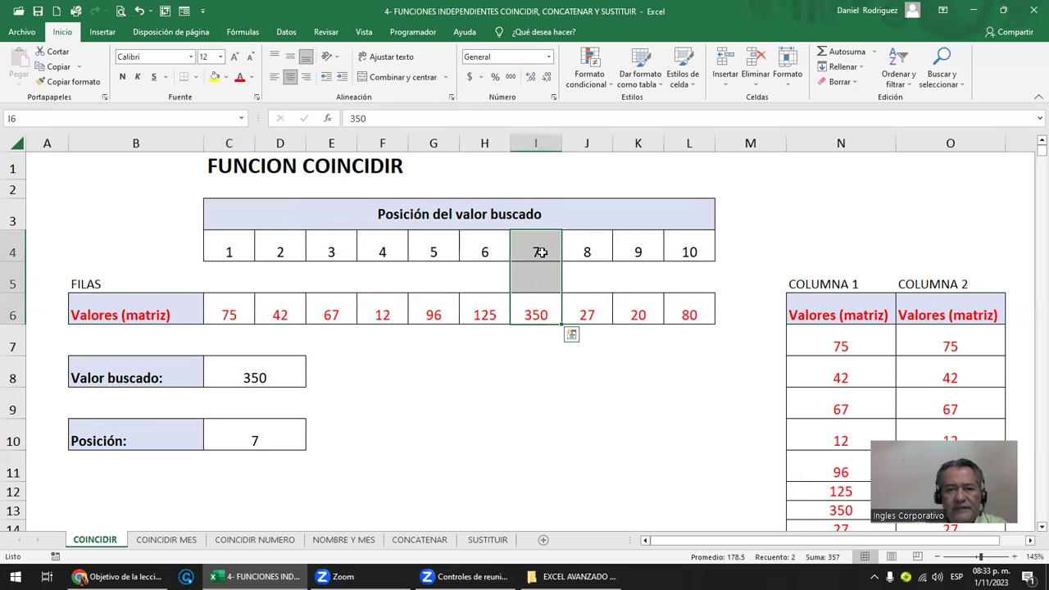
pyautogui.click(536, 310)
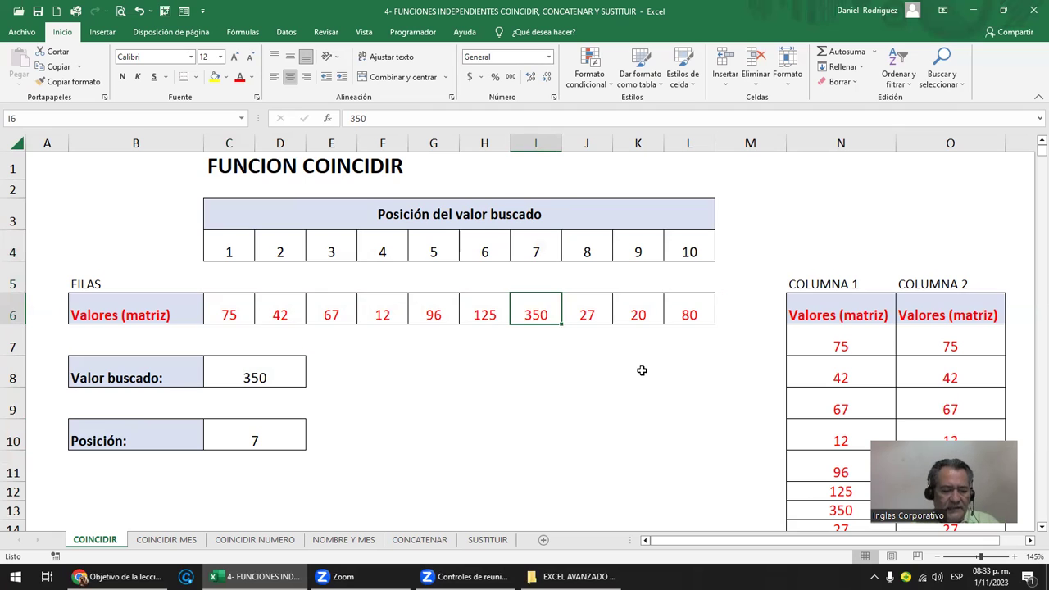
pyautogui.press('Left')
pyautogui.press('Left')
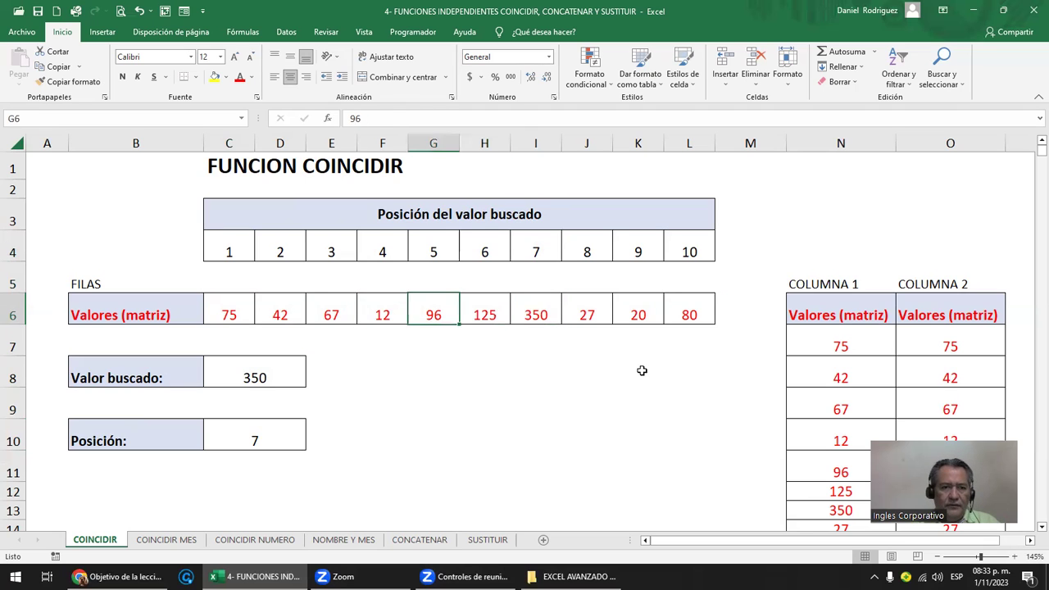
pyautogui.press('Left')
pyautogui.press('Left')
pyautogui.press('Left')
pyautogui.write('350')
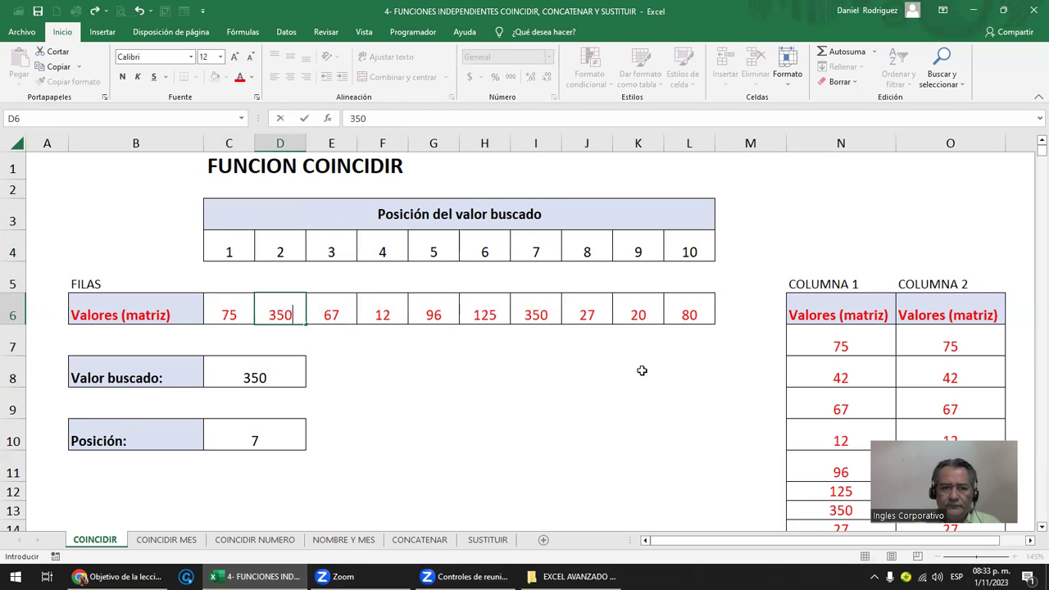
pyautogui.press('Return')
pyautogui.press('Up')
pyautogui.press('Right')
pyautogui.press('Right')
pyautogui.press('Right')
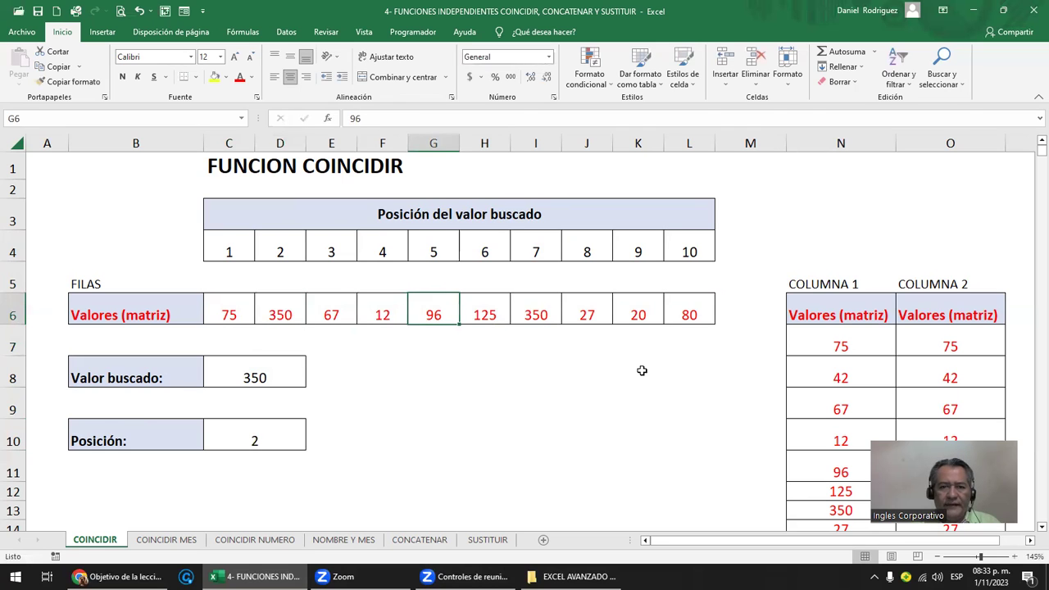
pyautogui.press('Right')
pyautogui.press('Right')
pyautogui.write('450')
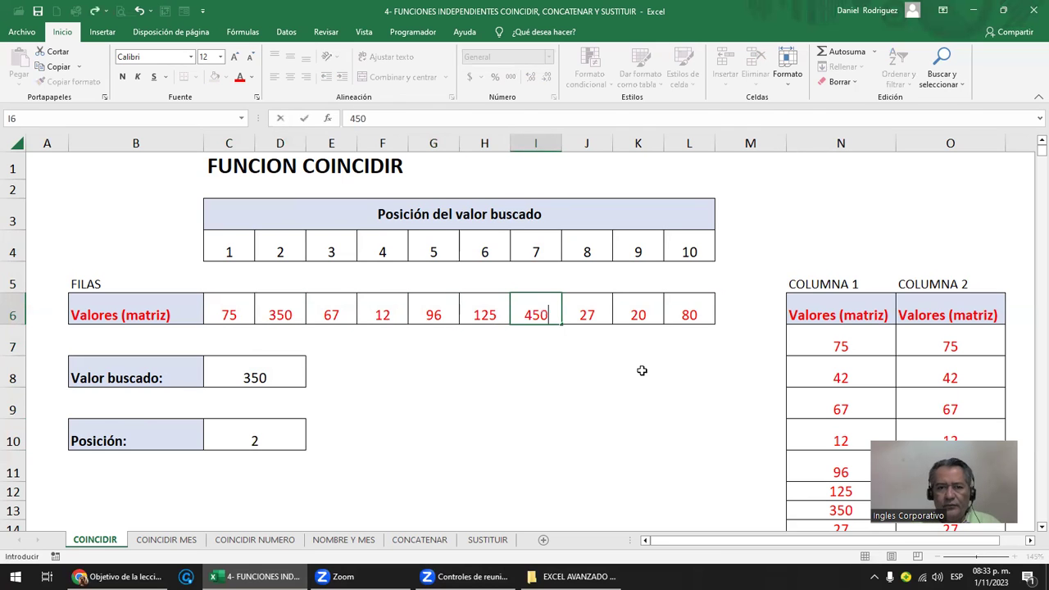
pyautogui.press('Return')
# Check the COINCIDIR formula in C10, which now returns 2
pyautogui.click(275, 373)
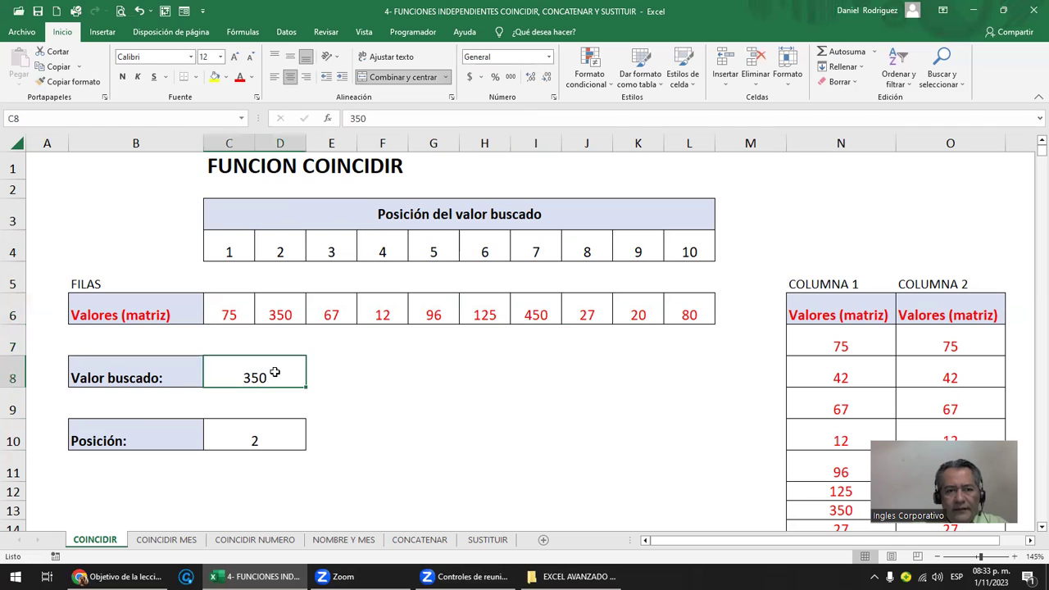
pyautogui.click(274, 434)
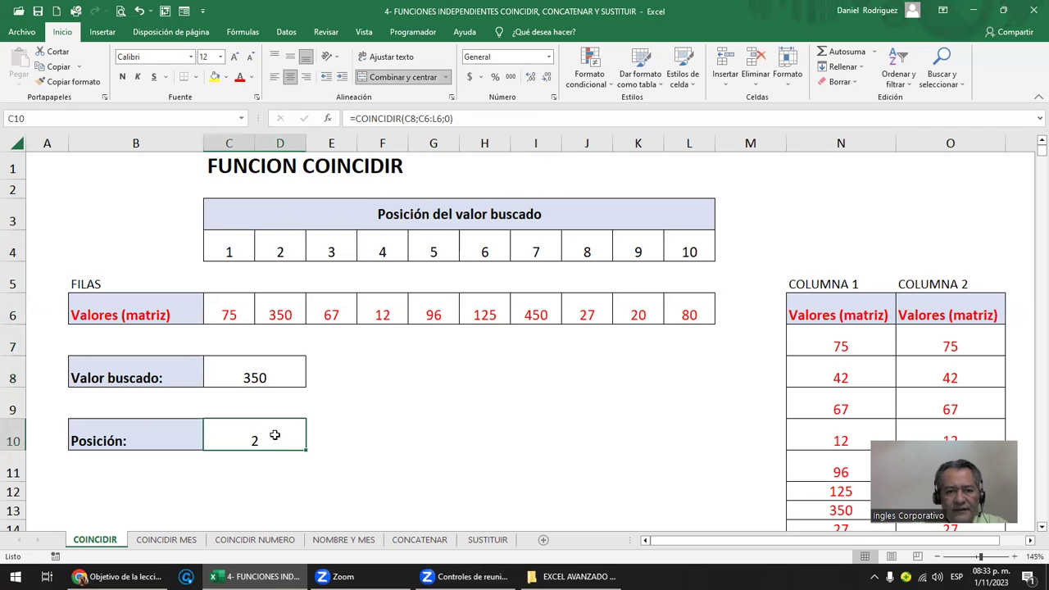
pyautogui.doubleClick(275, 434)
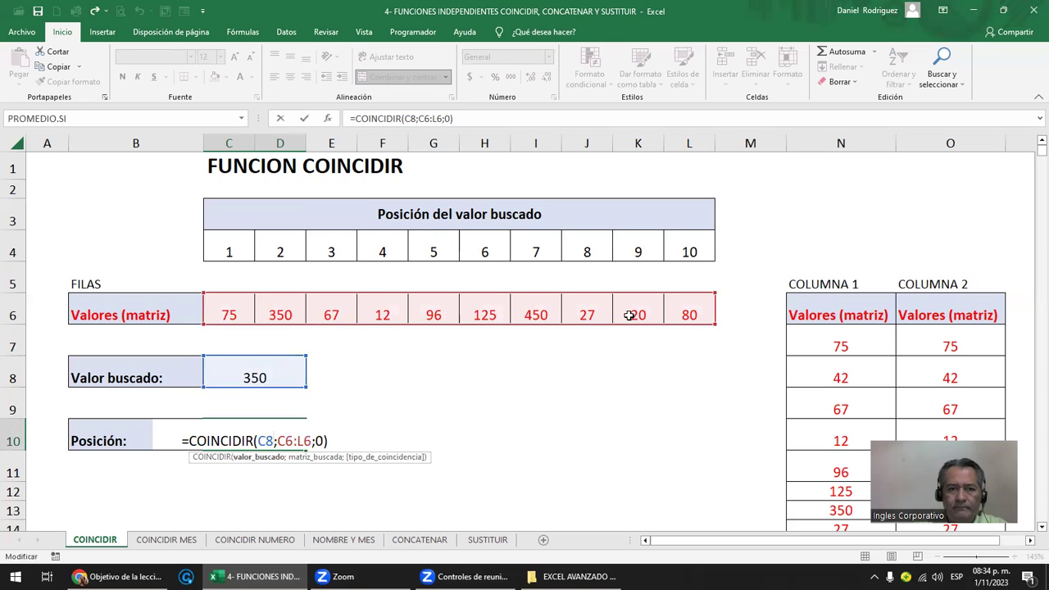
pyautogui.click(581, 382)
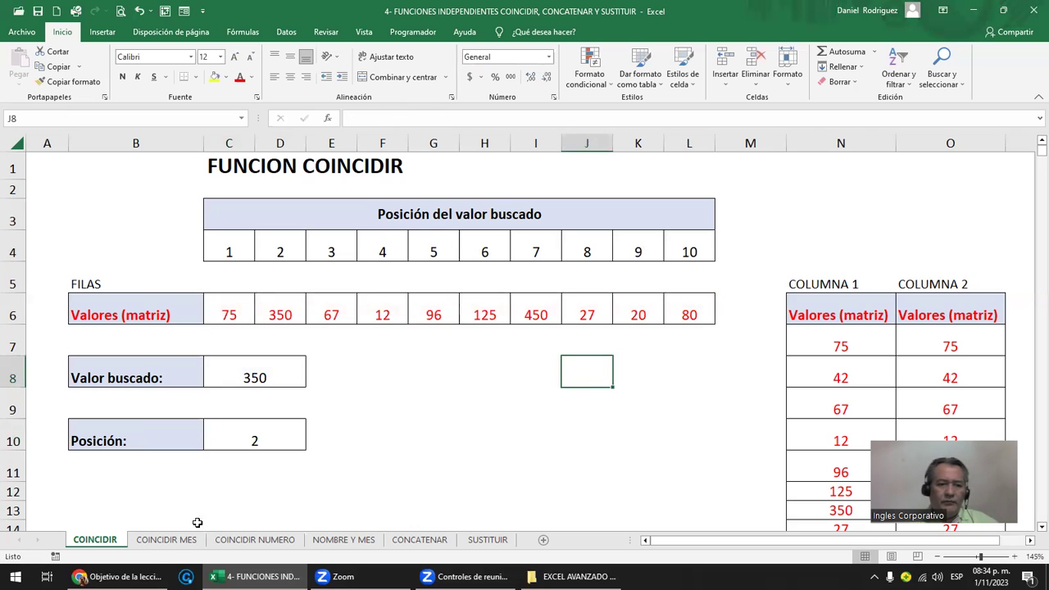
# On the COINCIDIR MES sheet, clear the POSICION FILA result in F4
pyautogui.click(166, 540)
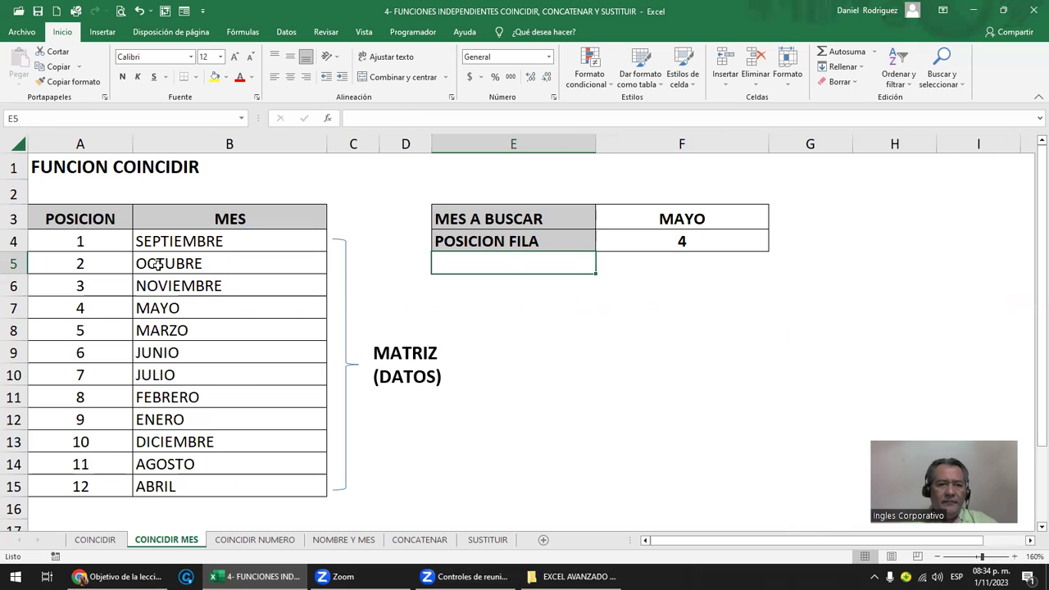
pyautogui.click(672, 235)
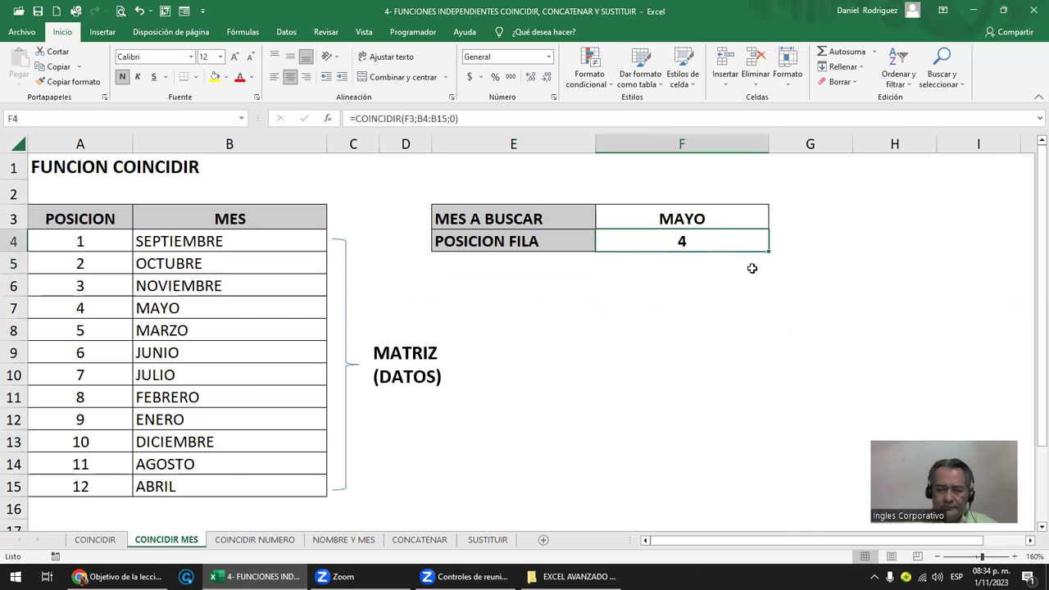
pyautogui.press('Delete')
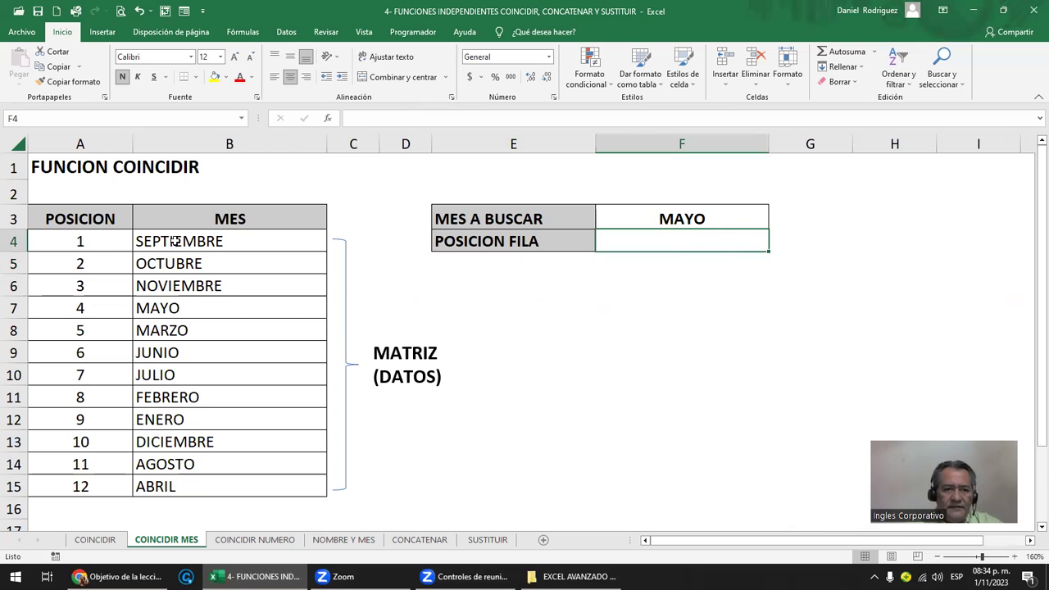
# Review the month list B4:B15 and the extent of the sheet
pyautogui.moveTo(174, 240); pyautogui.dragTo(197, 487)
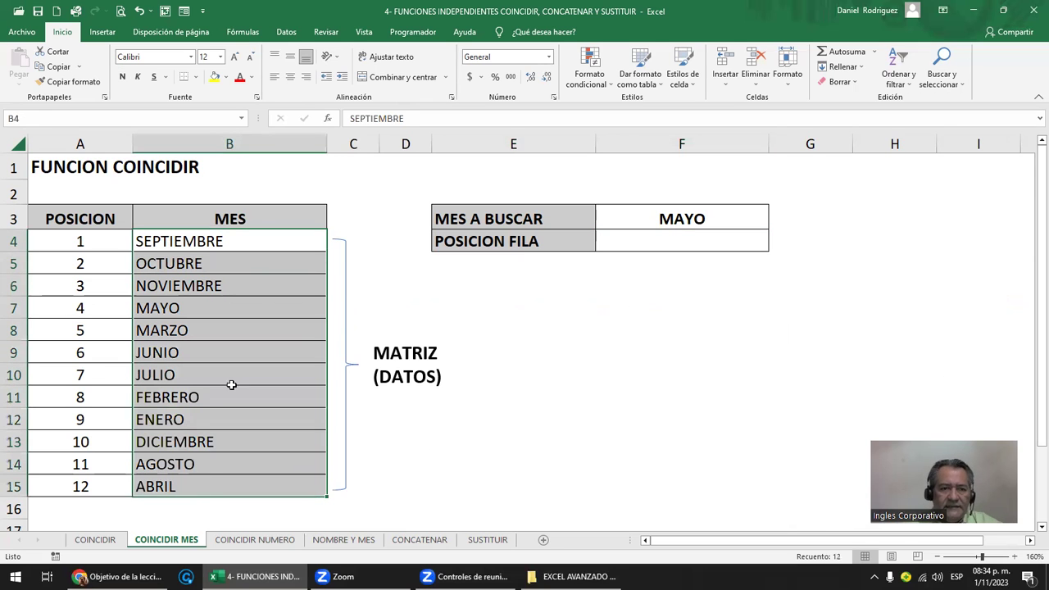
pyautogui.click(247, 140)
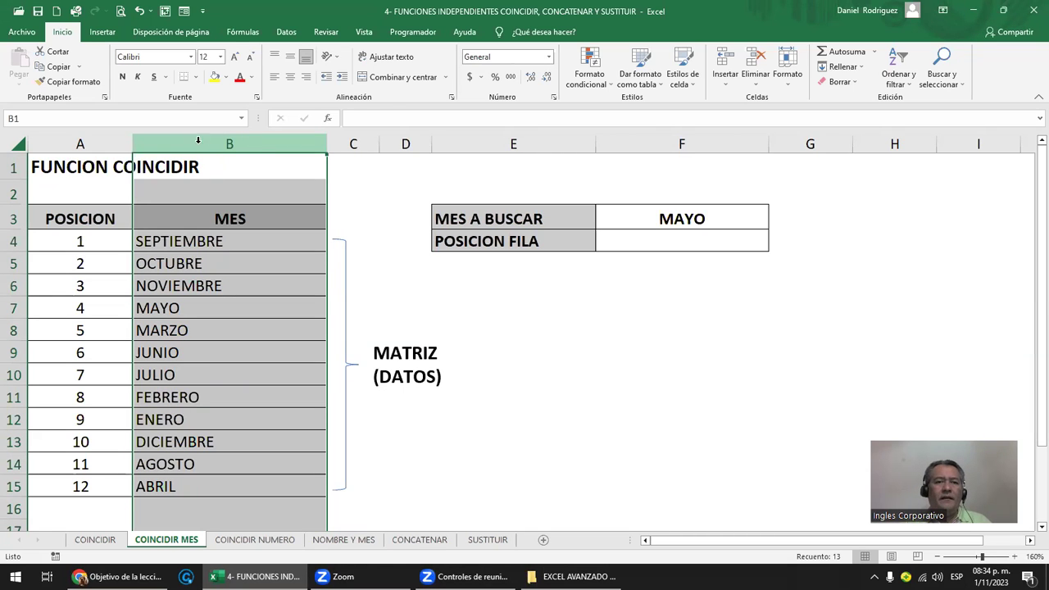
pyautogui.moveTo(244, 219); pyautogui.dragTo(246, 486)
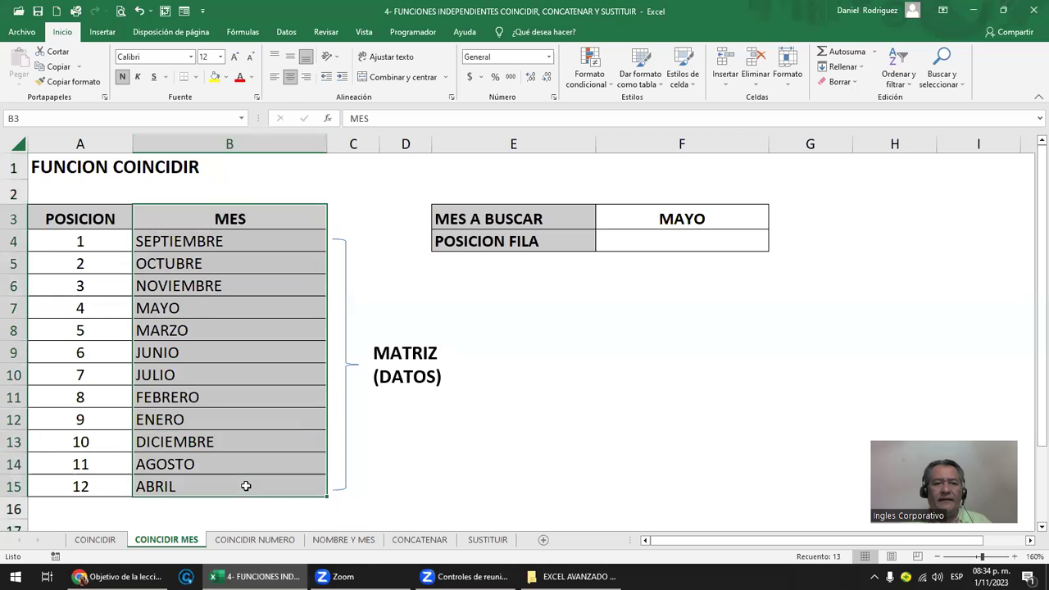
pyautogui.click(246, 485)
pyautogui.click(12, 240)
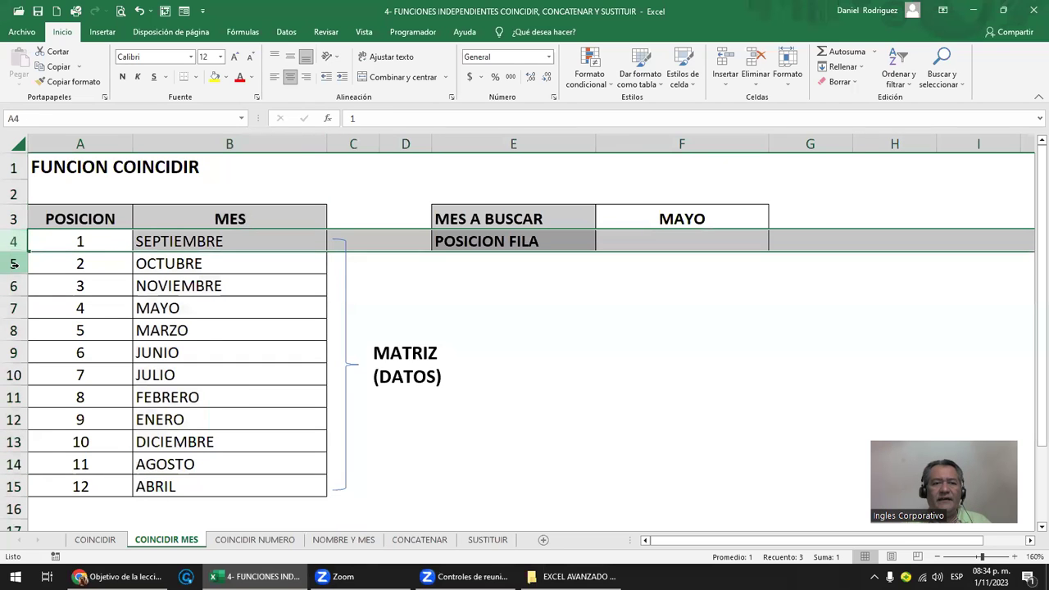
pyautogui.moveTo(14, 263); pyautogui.dragTo(14, 308)
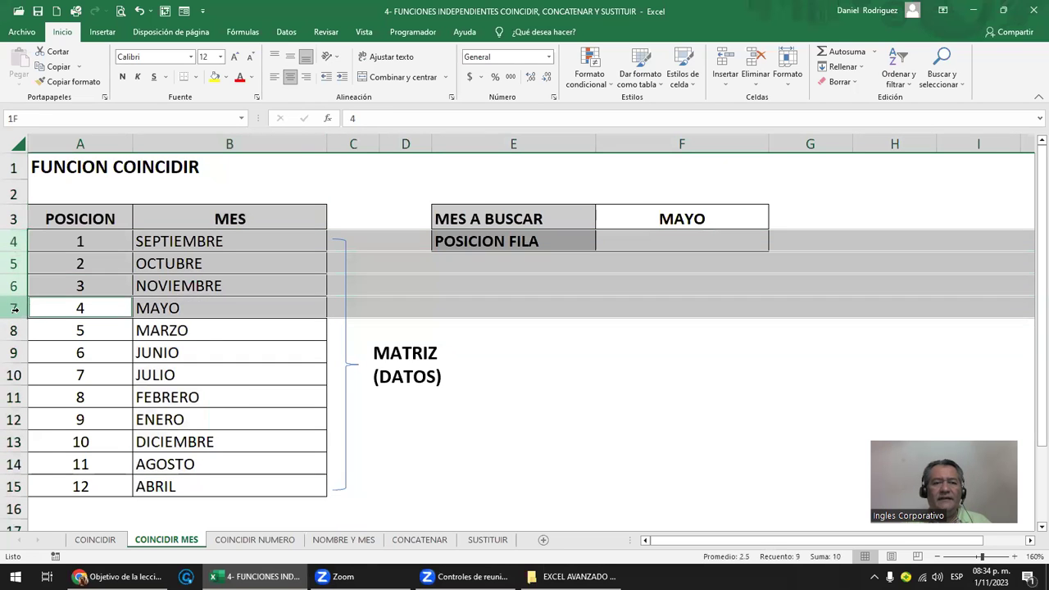
pyautogui.hotkey('ctrl', 'Down')
pyautogui.hotkey('ctrl', 'Down')
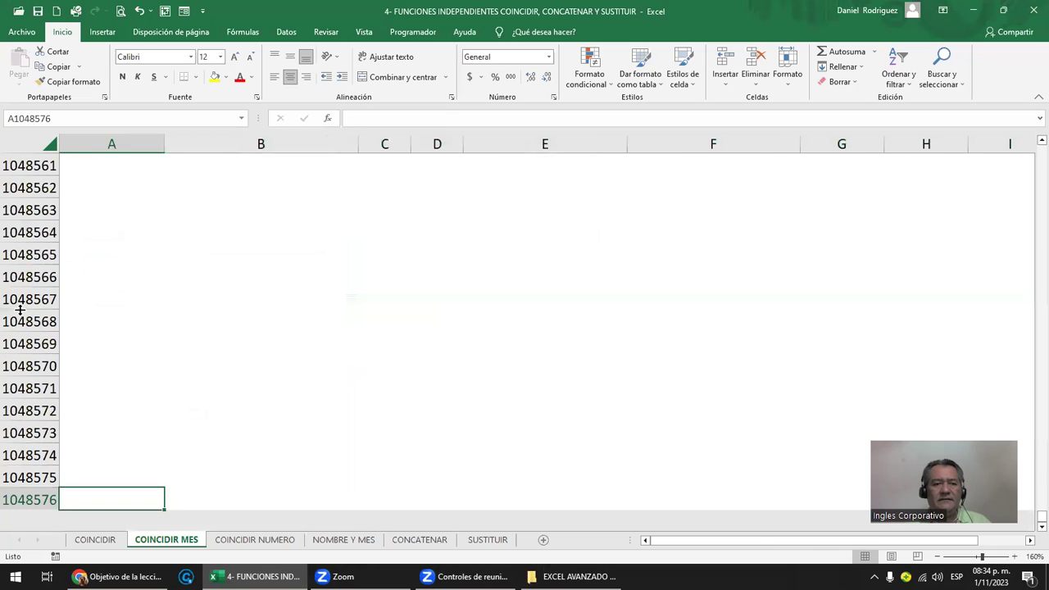
pyautogui.hotkey('ctrl', 'Home')
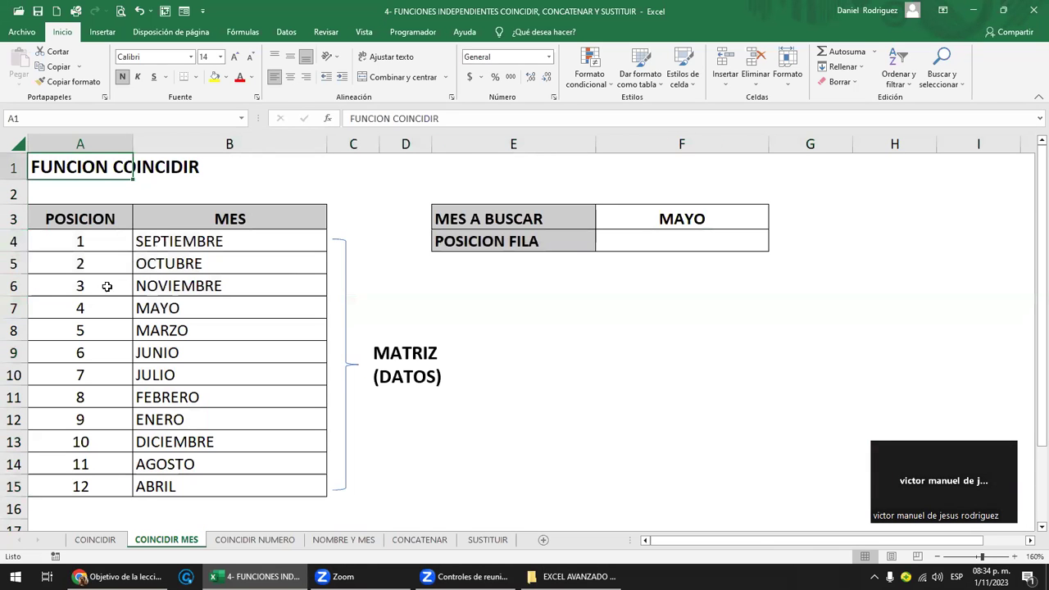
# Look over SEPTIEMBRE to NOVIEMBRE in rows 4–7 and the month to find, MAYO
pyautogui.click(191, 238)
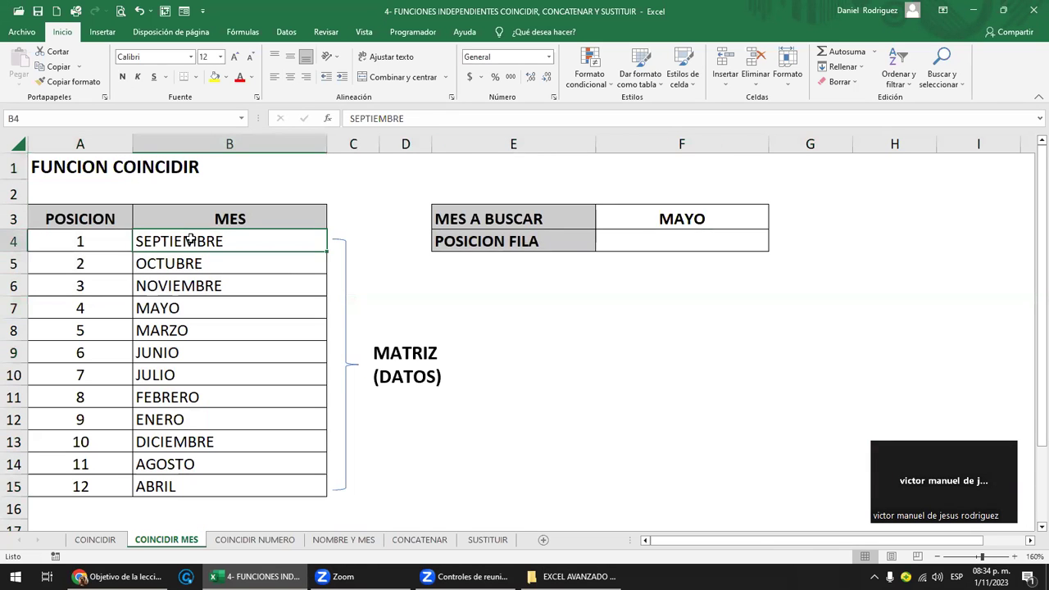
pyautogui.click(14, 241)
pyautogui.click(12, 263)
pyautogui.click(13, 285)
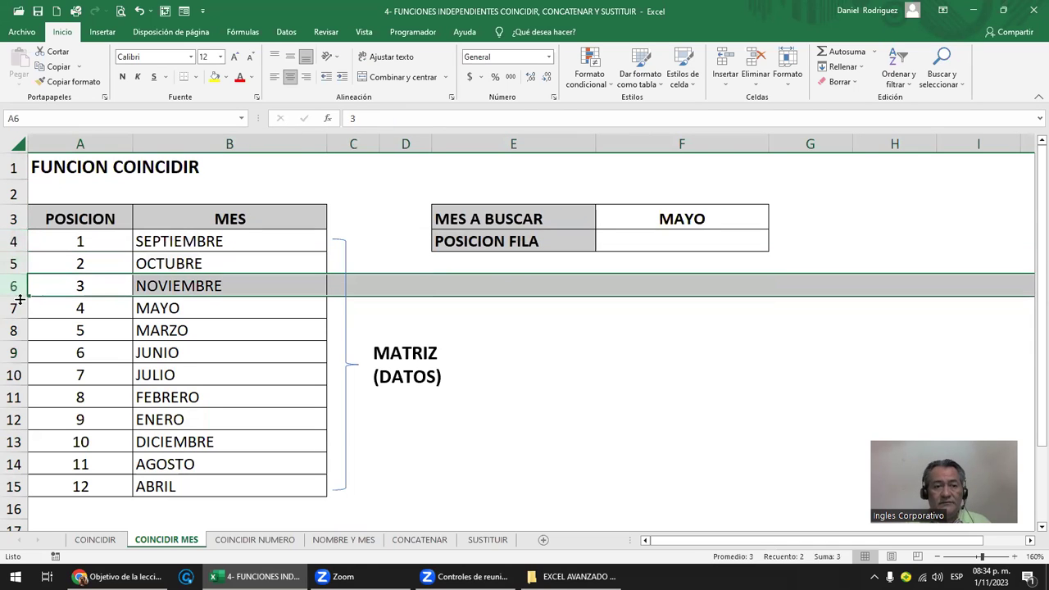
pyautogui.click(14, 307)
pyautogui.click(189, 240)
pyautogui.click(188, 269)
pyautogui.click(226, 278)
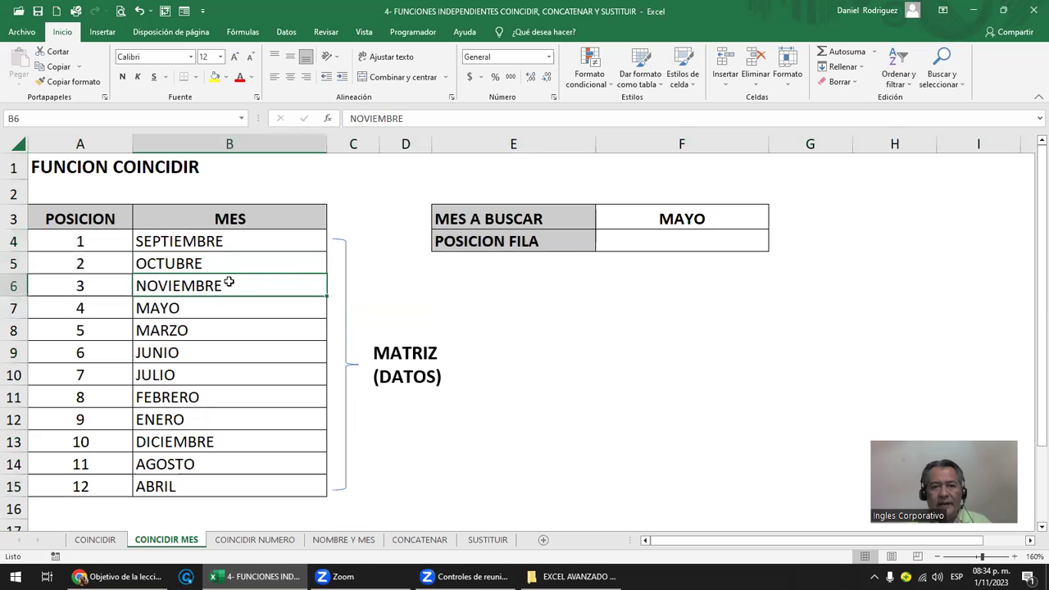
pyautogui.click(695, 220)
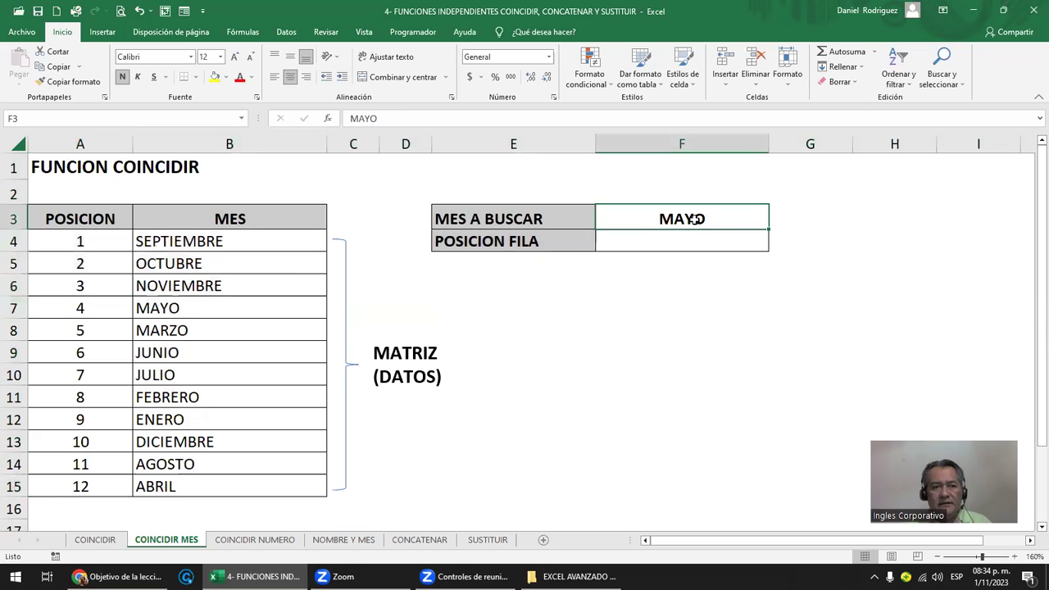
# Replace MAYO with ENERO in F3 and locate ENERO in the month list
pyautogui.write('JUNI')
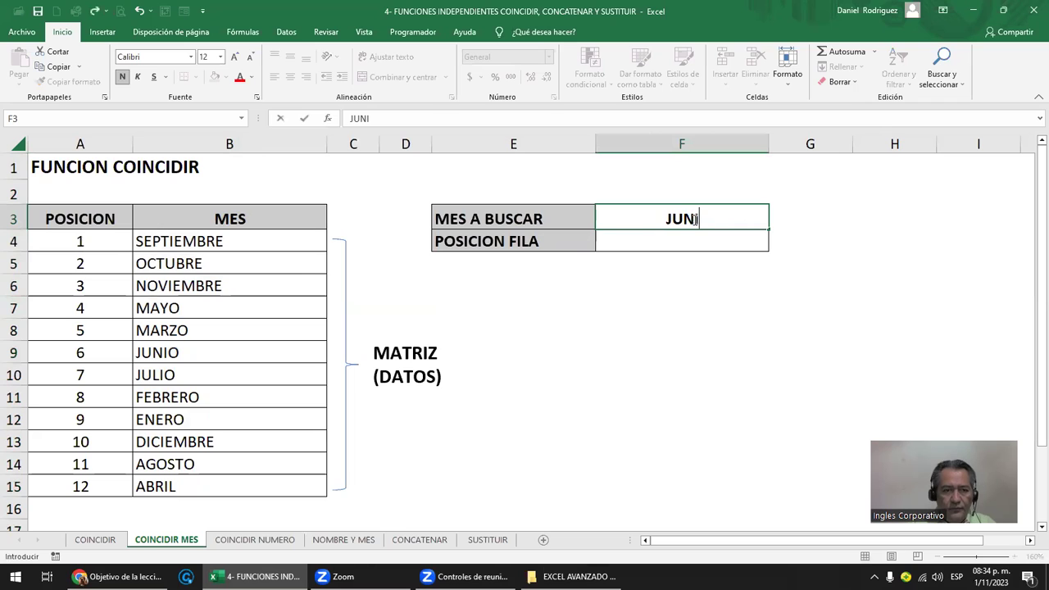
pyautogui.press('BackSpace')
pyautogui.press('BackSpace')
pyautogui.press('BackSpace')
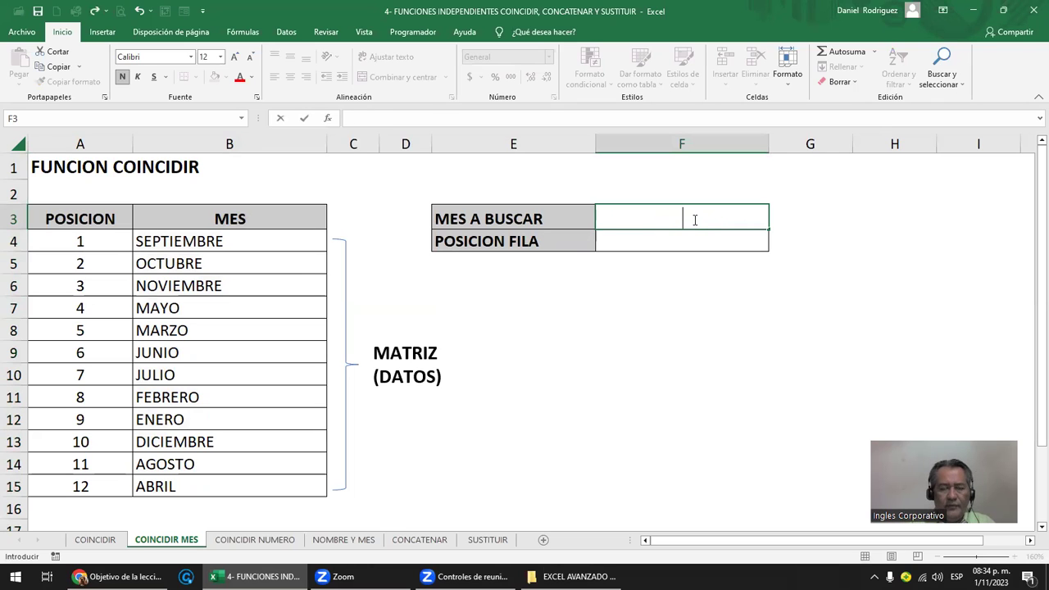
pyautogui.write('ENERO')
pyautogui.press('Return')
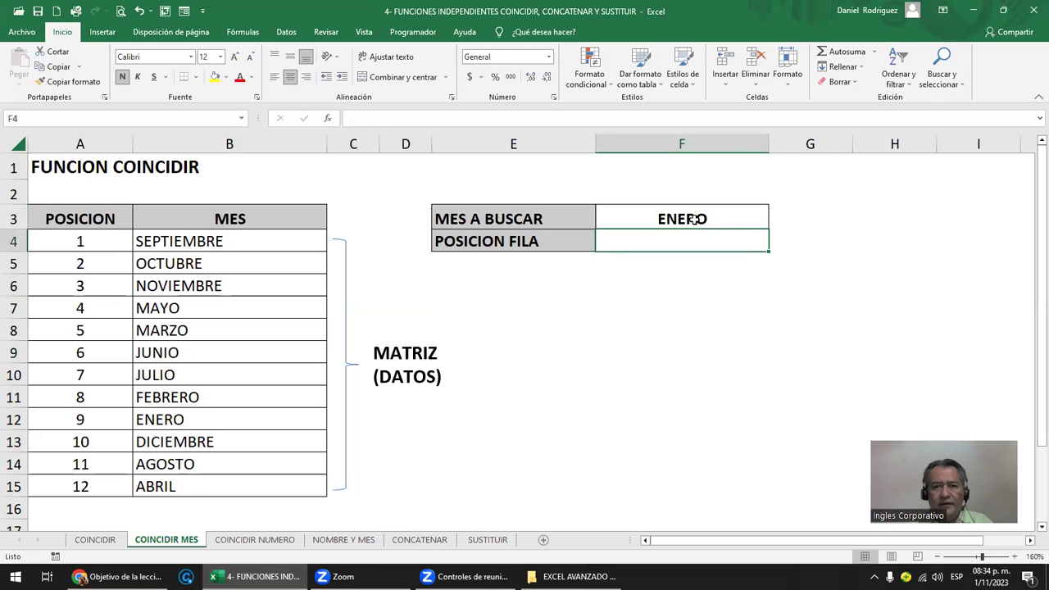
pyautogui.moveTo(235, 241); pyautogui.dragTo(236, 476)
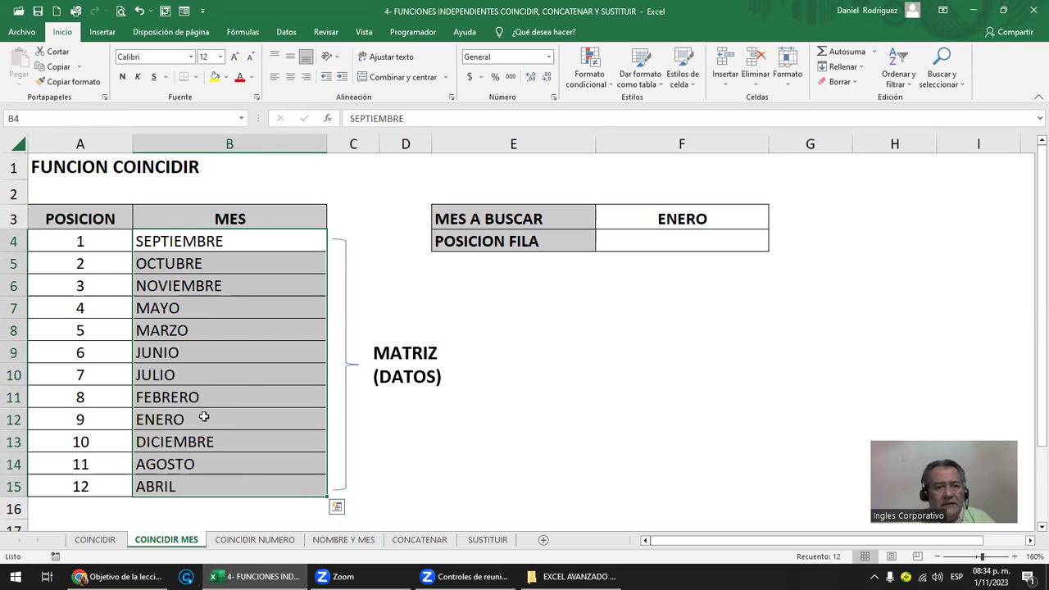
pyautogui.click(204, 417)
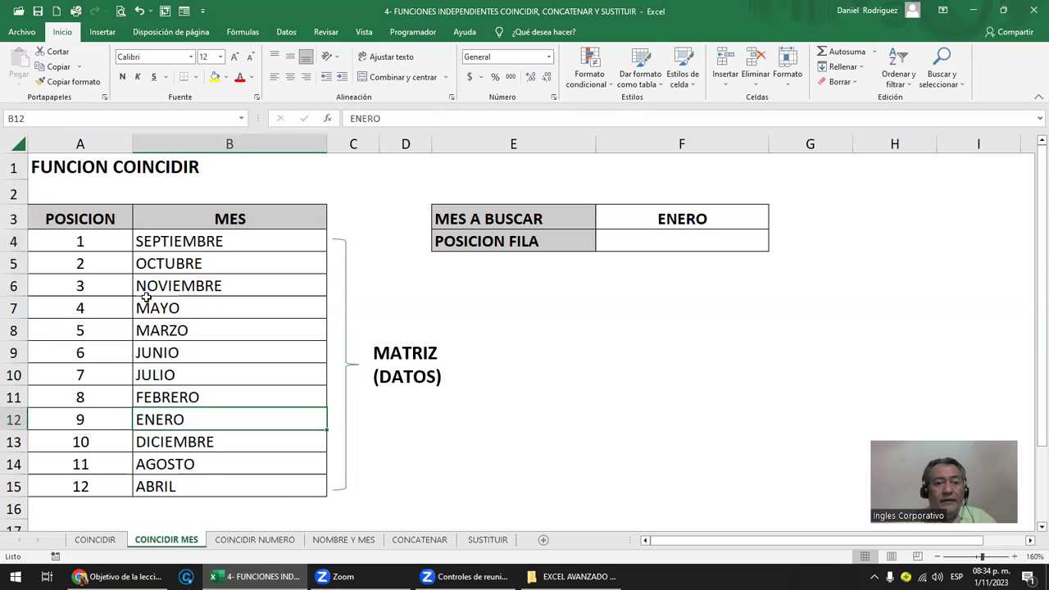
pyautogui.click(664, 240)
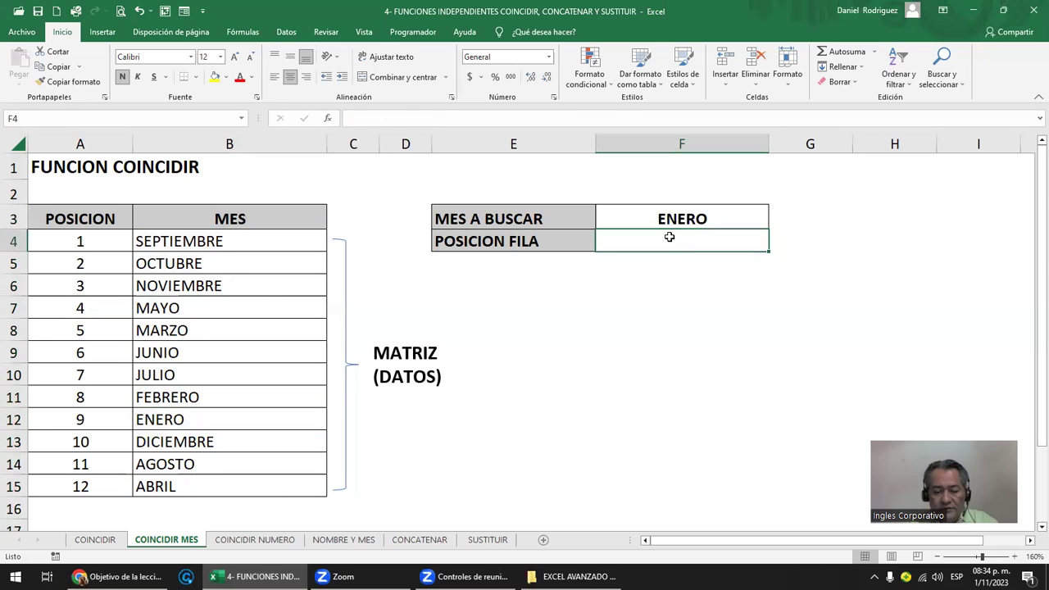
# Enter =COINCIDIR(F3;B4:B15;0) in F4, returning ENERO's position 9
pyautogui.write('=')
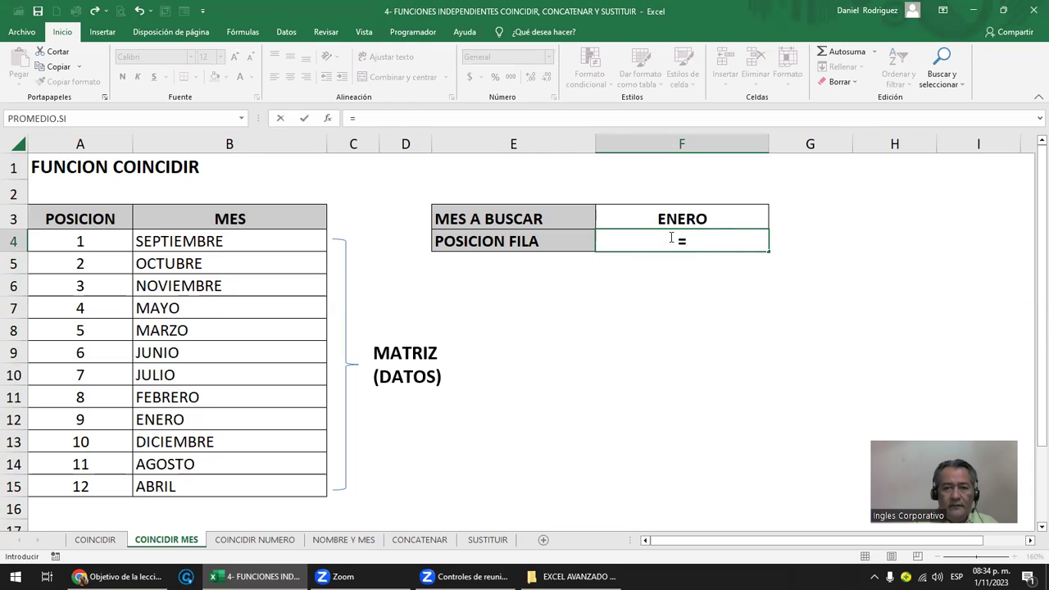
pyautogui.write('CO')
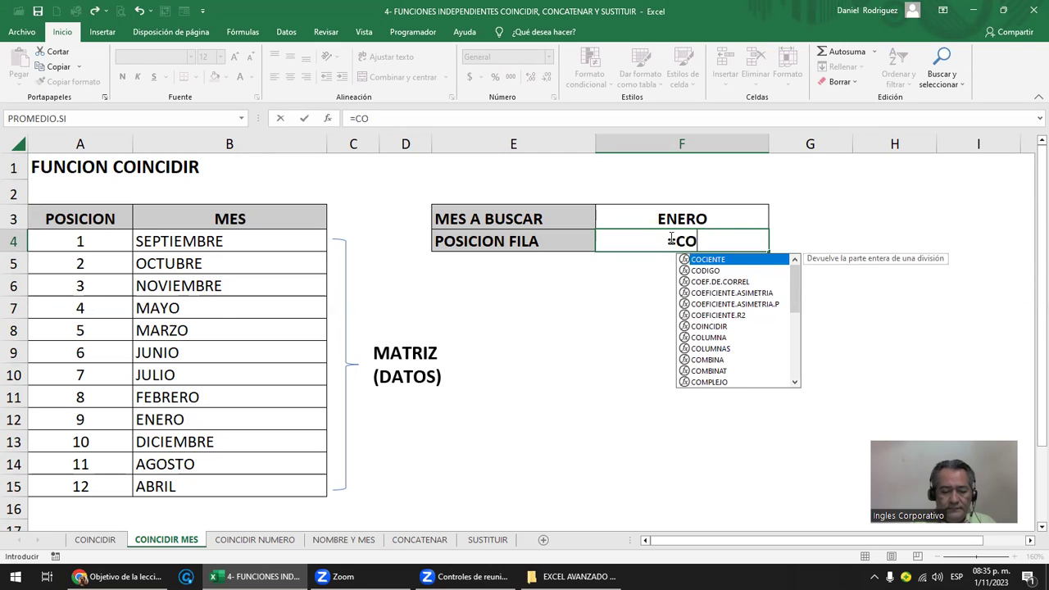
pyautogui.write('IN')
pyautogui.press('Tab')
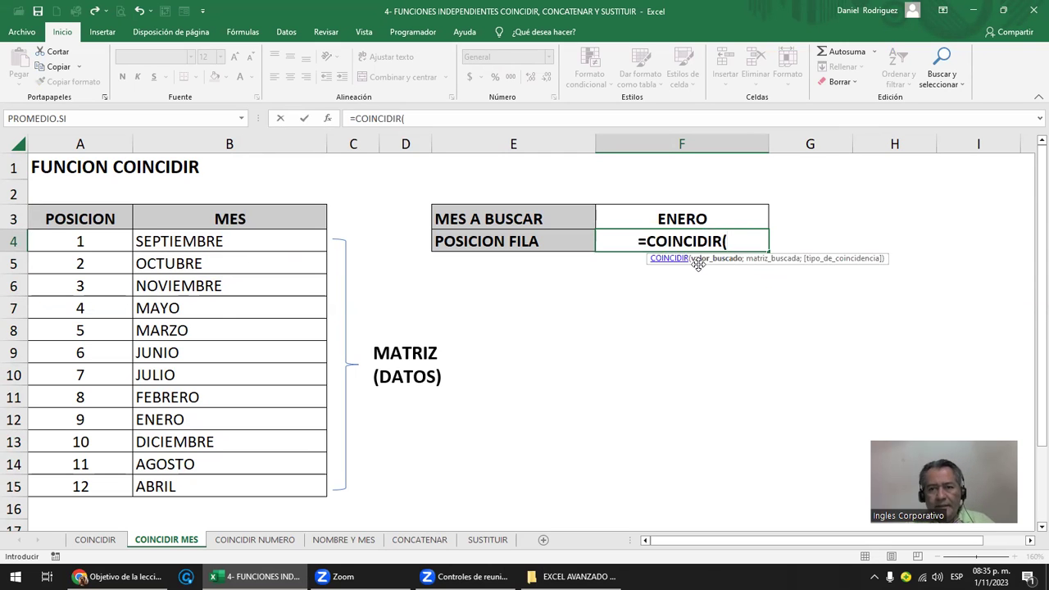
pyautogui.click(686, 217)
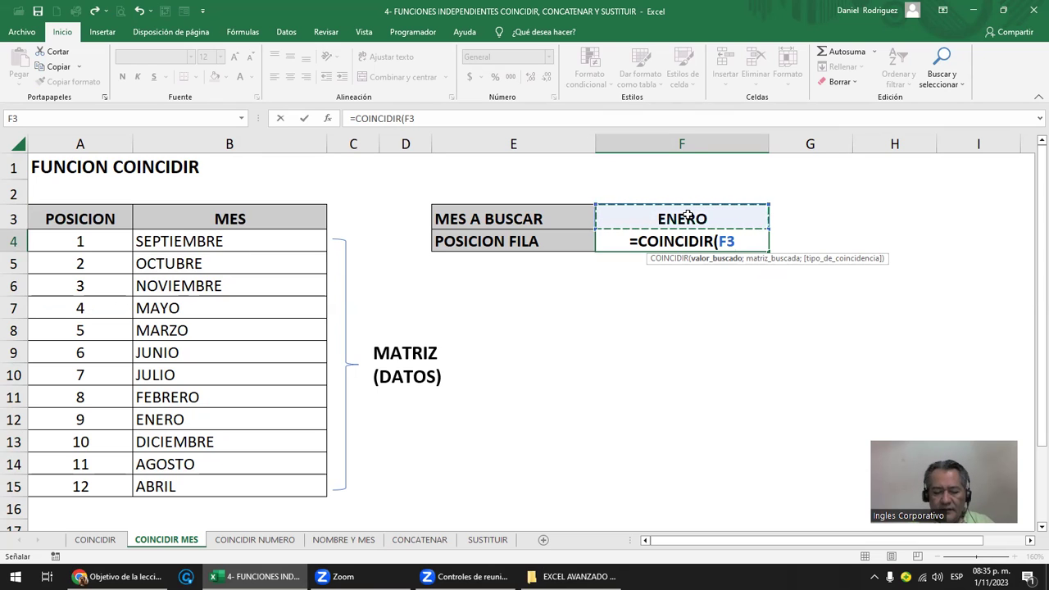
pyautogui.write(';')
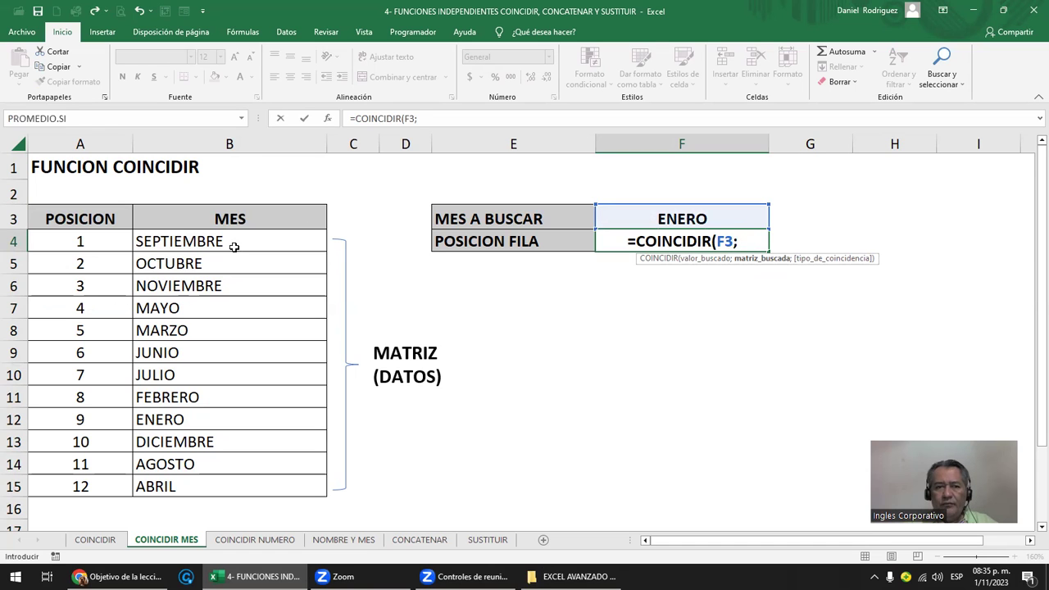
pyautogui.moveTo(234, 241); pyautogui.dragTo(213, 488)
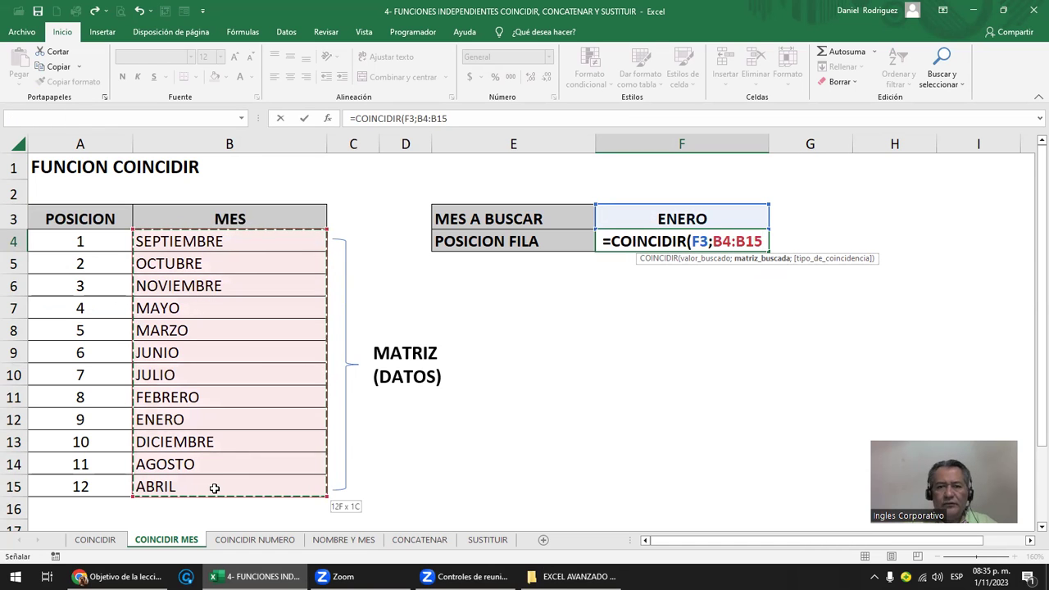
pyautogui.write(';')
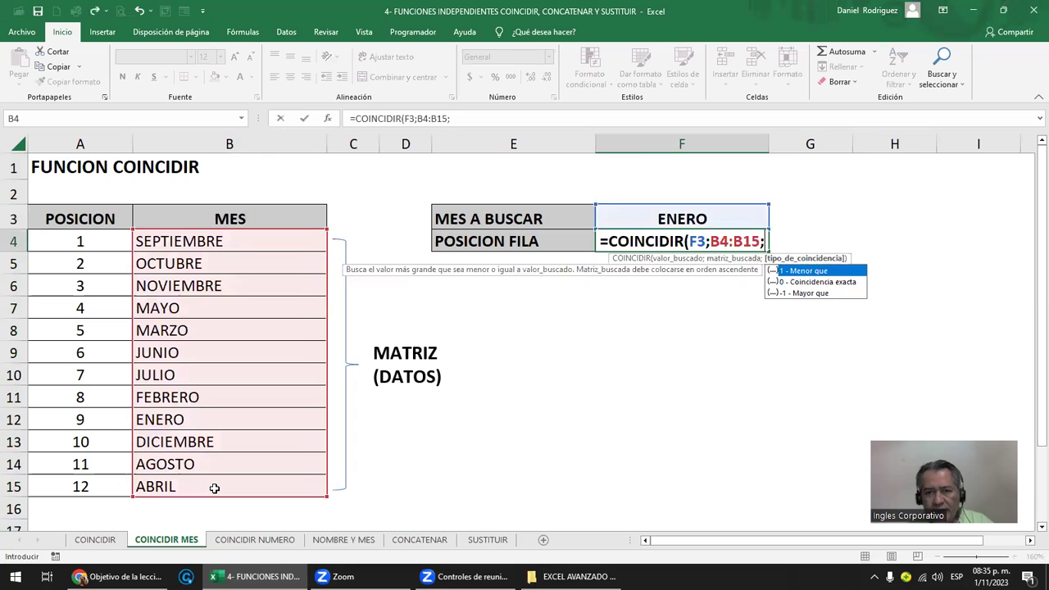
pyautogui.write('0')
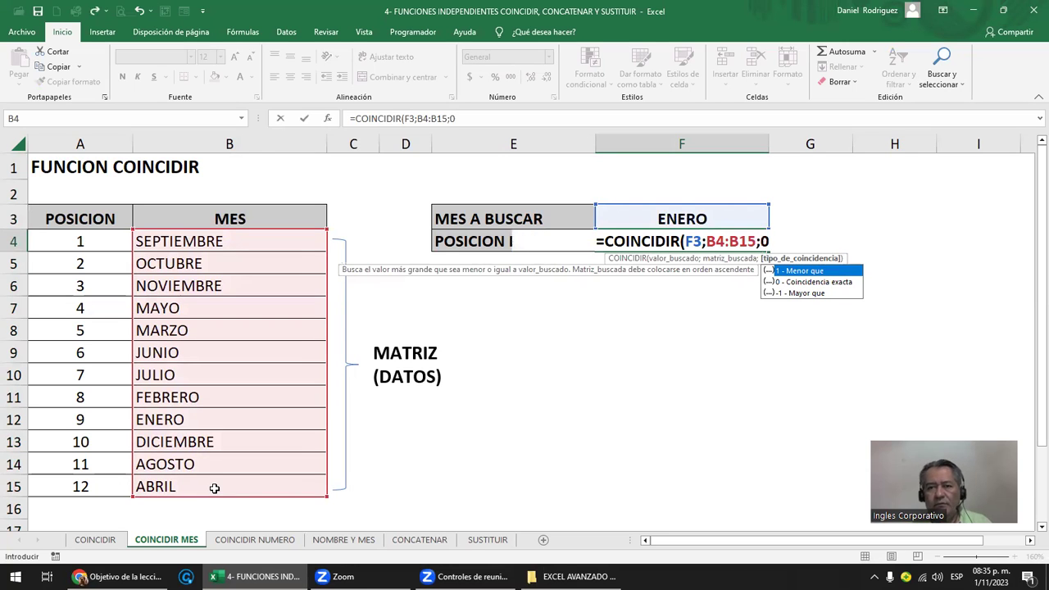
pyautogui.write(')')
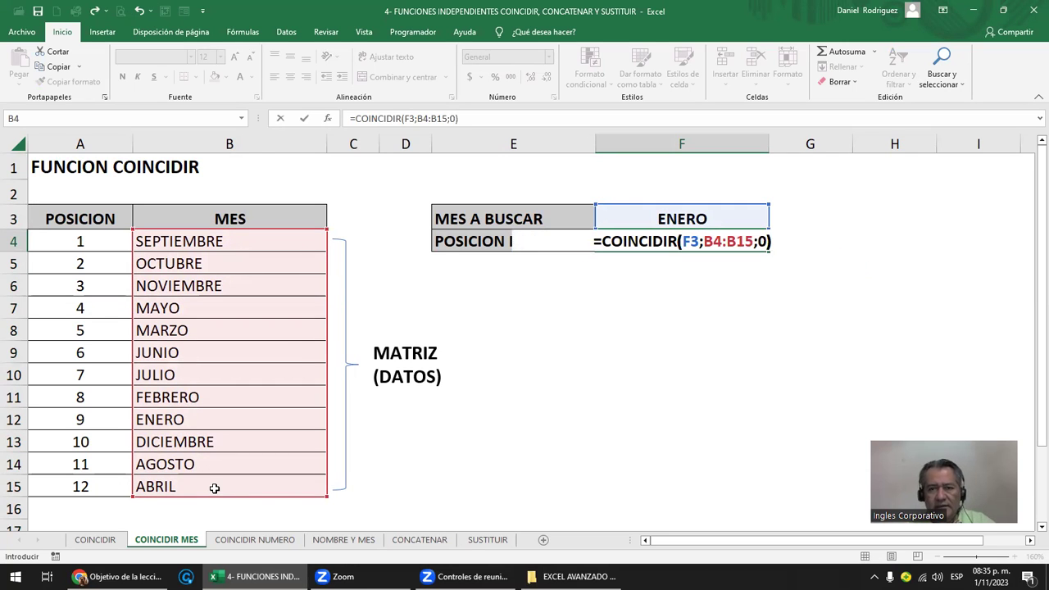
pyautogui.press('Return')
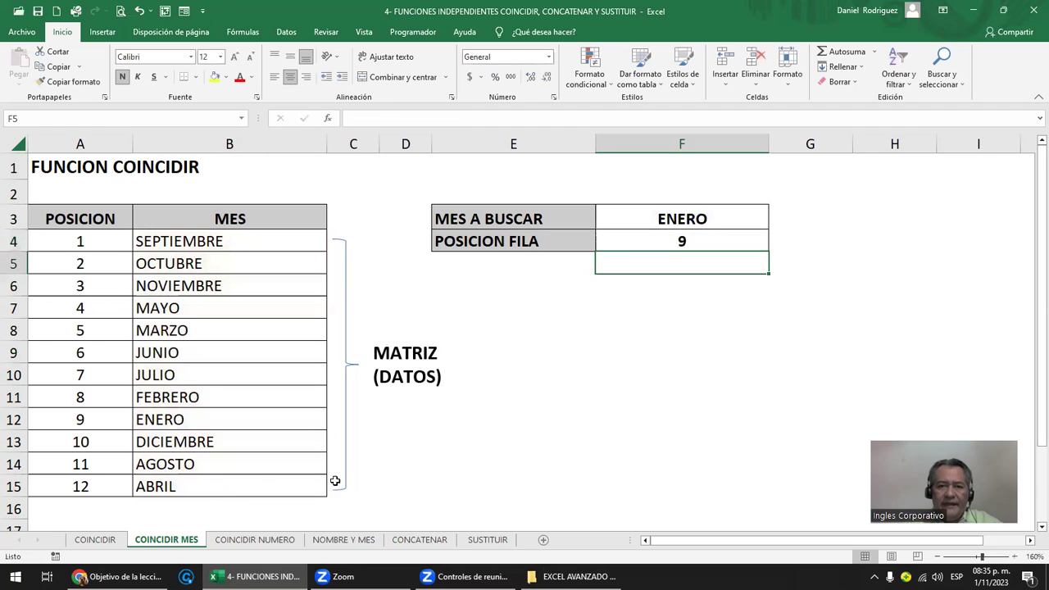
# Show ENERO's row A12:B12 in red, then go to the COINCIDIR NUMERO sheet
pyautogui.moveTo(57, 422); pyautogui.dragTo(236, 427)
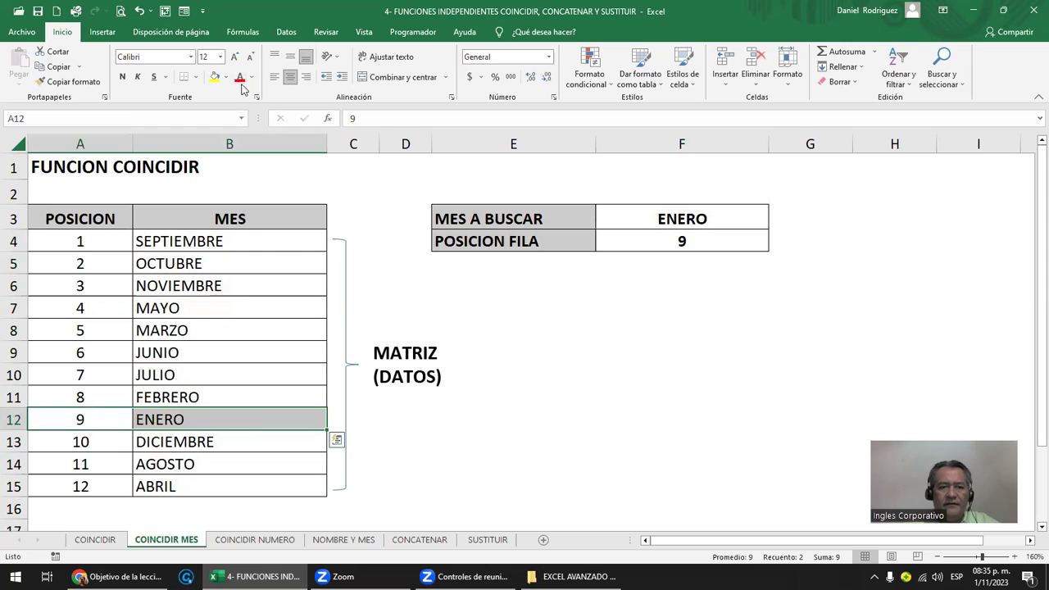
pyautogui.click(547, 358)
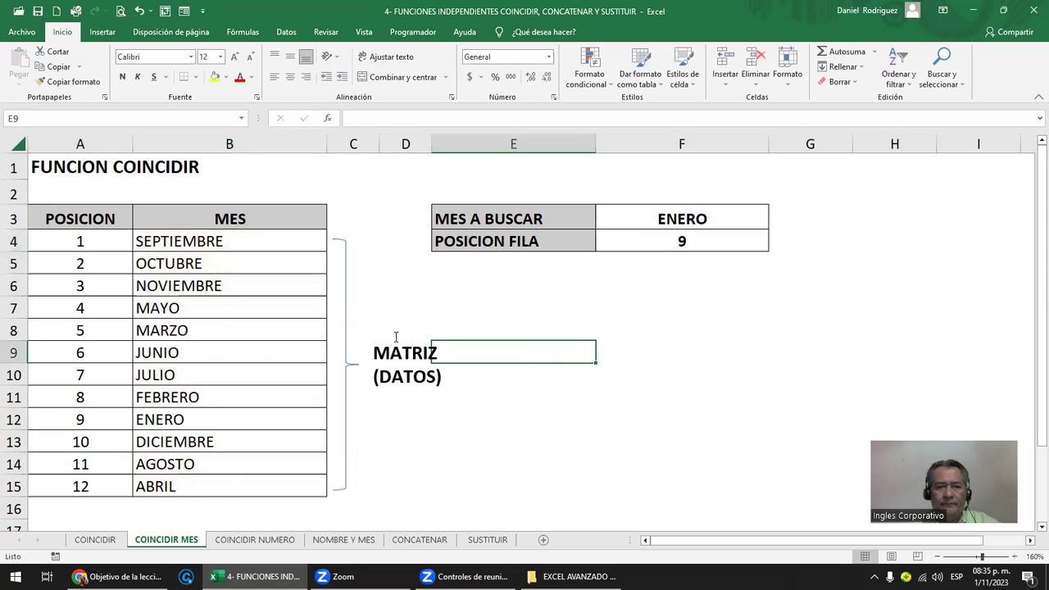
pyautogui.moveTo(78, 419); pyautogui.dragTo(210, 418)
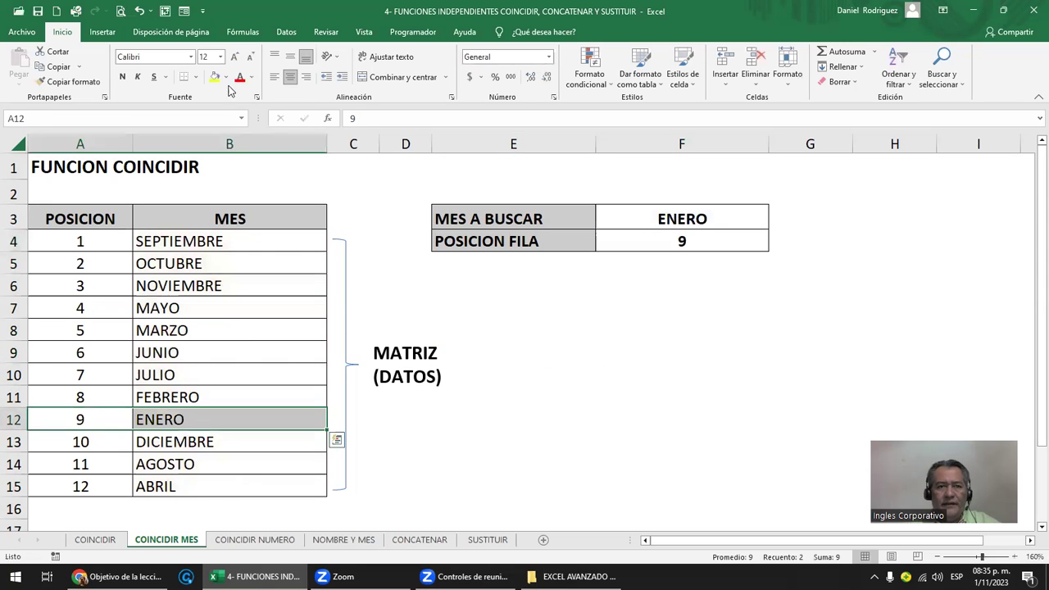
pyautogui.click(513, 241)
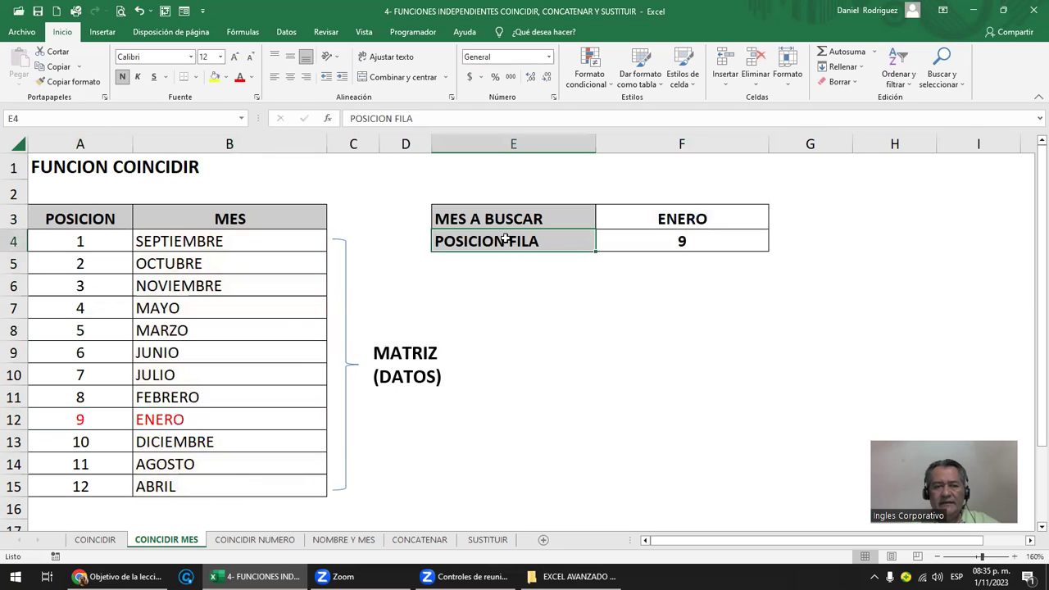
pyautogui.click(151, 413)
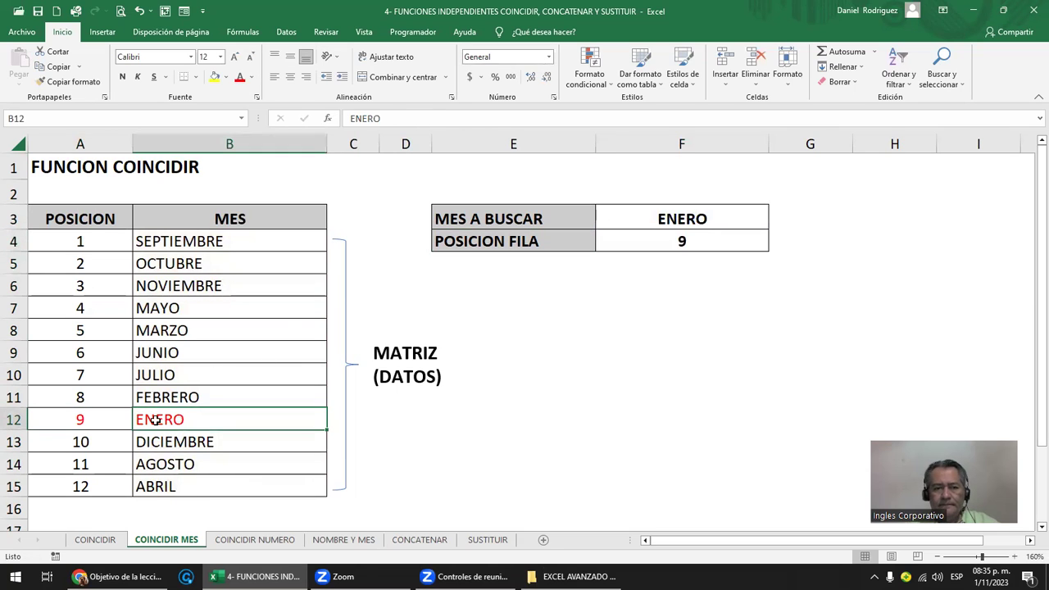
pyautogui.click(255, 540)
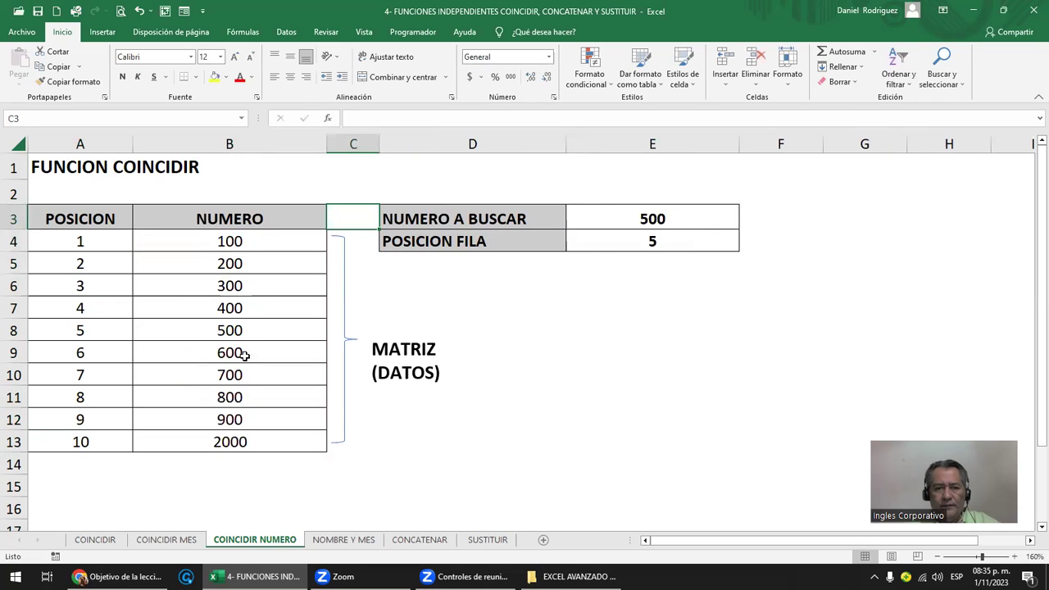
# Clear the old result 5 and make 700 the number to search in E3
pyautogui.click(661, 240)
pyautogui.press('Delete')
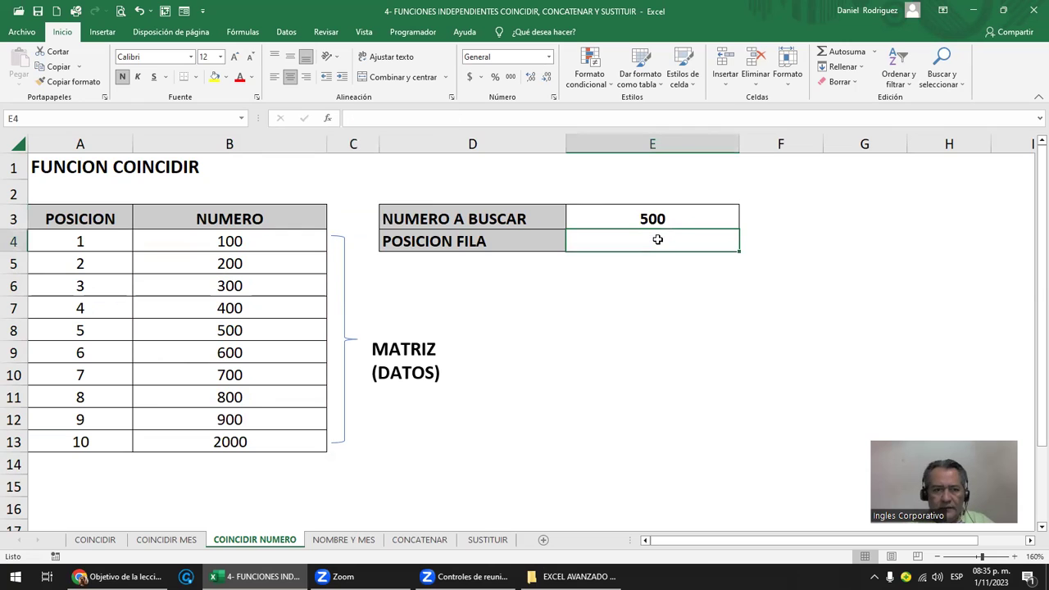
pyautogui.press('Up')
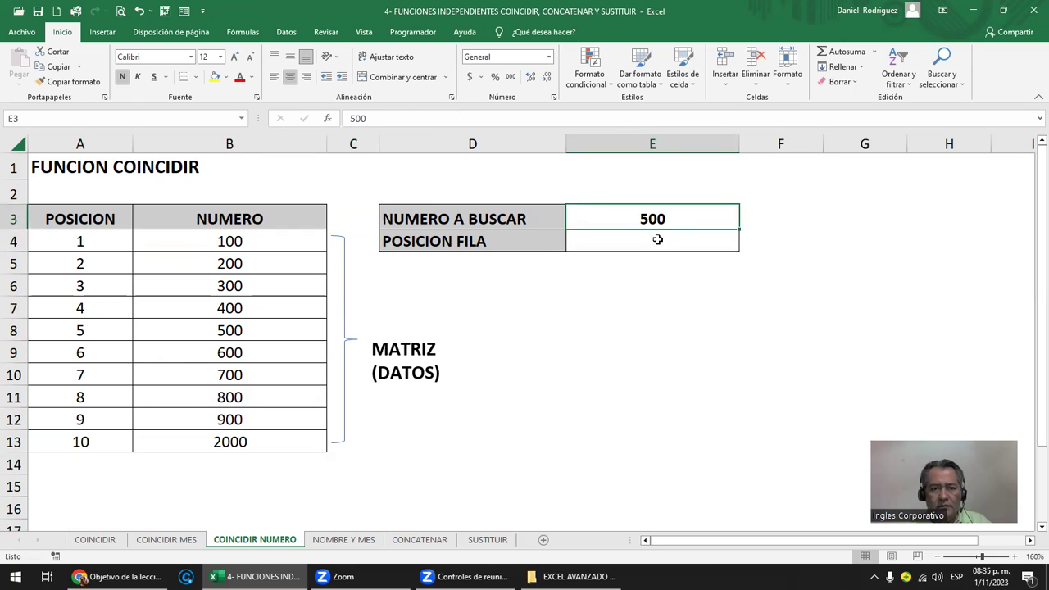
pyautogui.write('700')
pyautogui.press('Return')
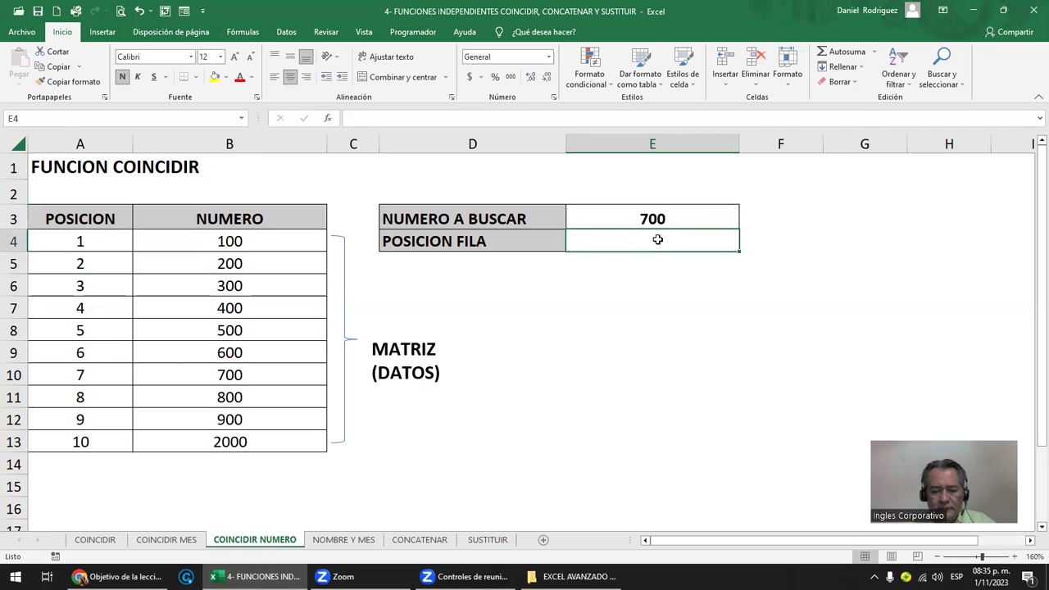
# Enter =COINCIDIR(E3;B4:B13;0) in E4, returning position 7
pyautogui.write('=COIN')
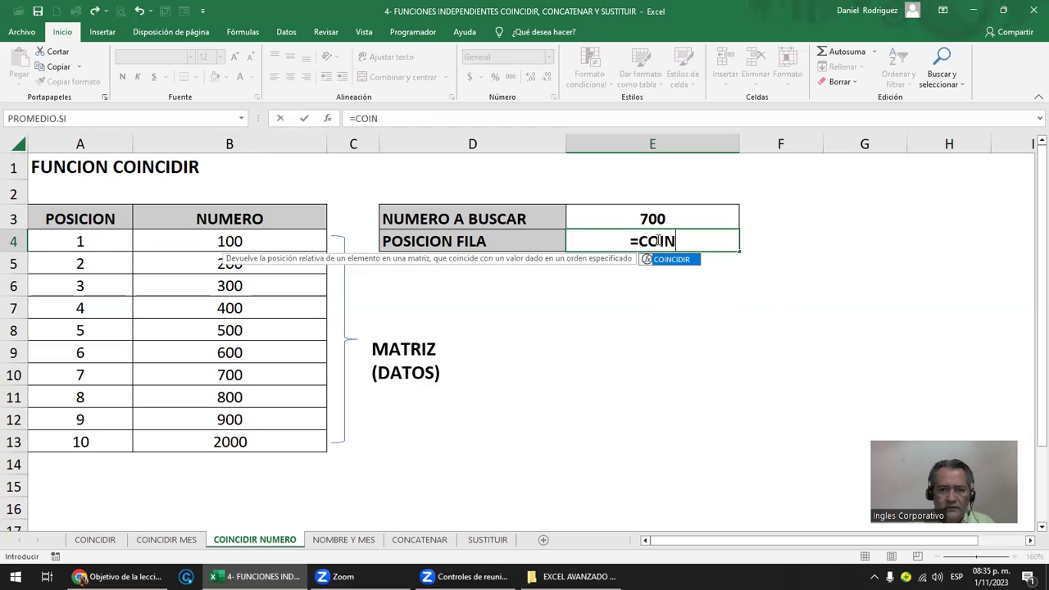
pyautogui.press('Tab')
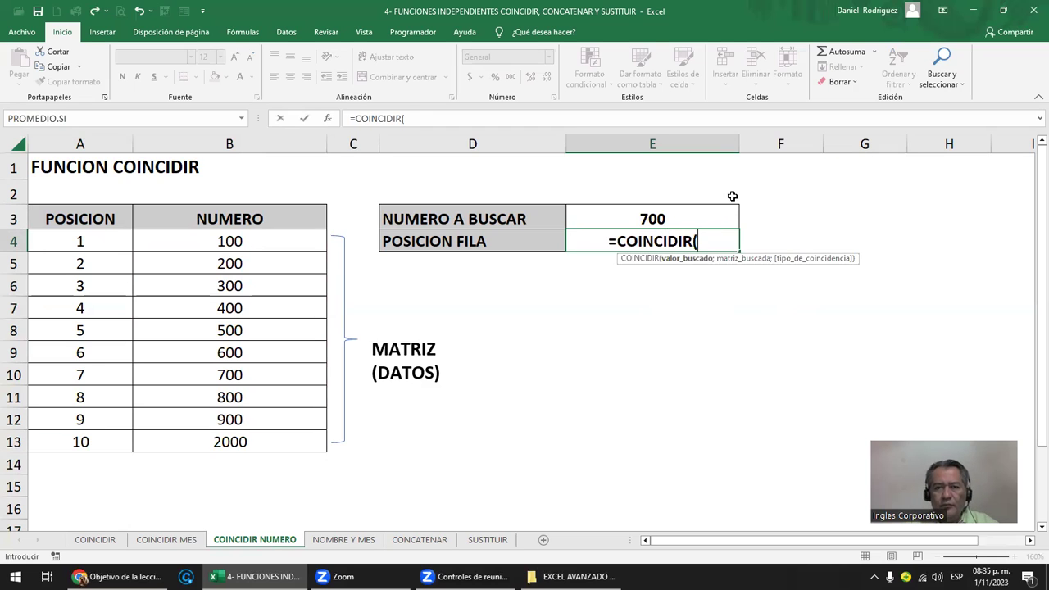
pyautogui.click(653, 219)
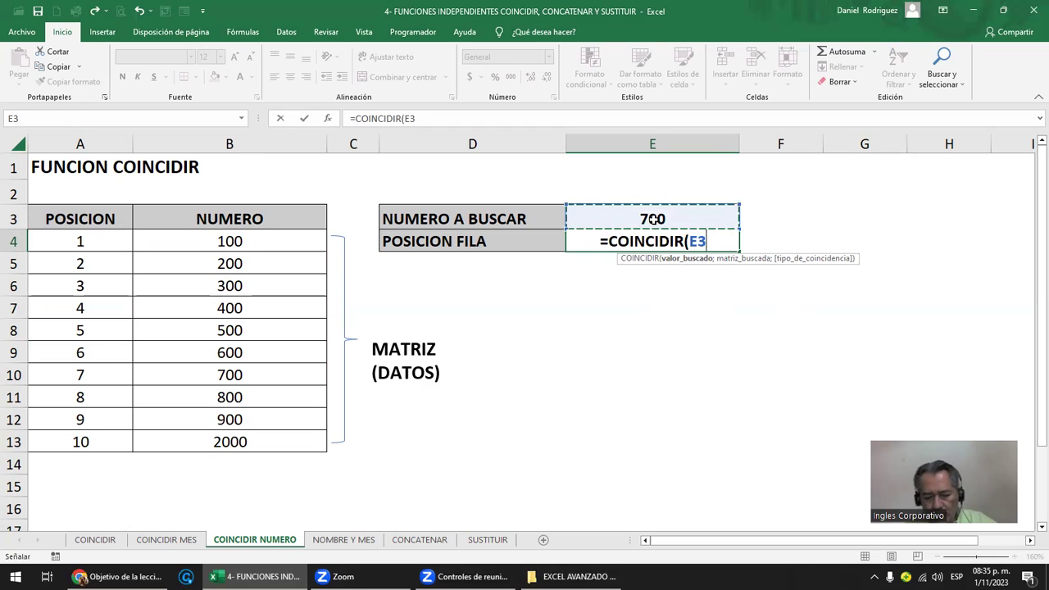
pyautogui.write(';')
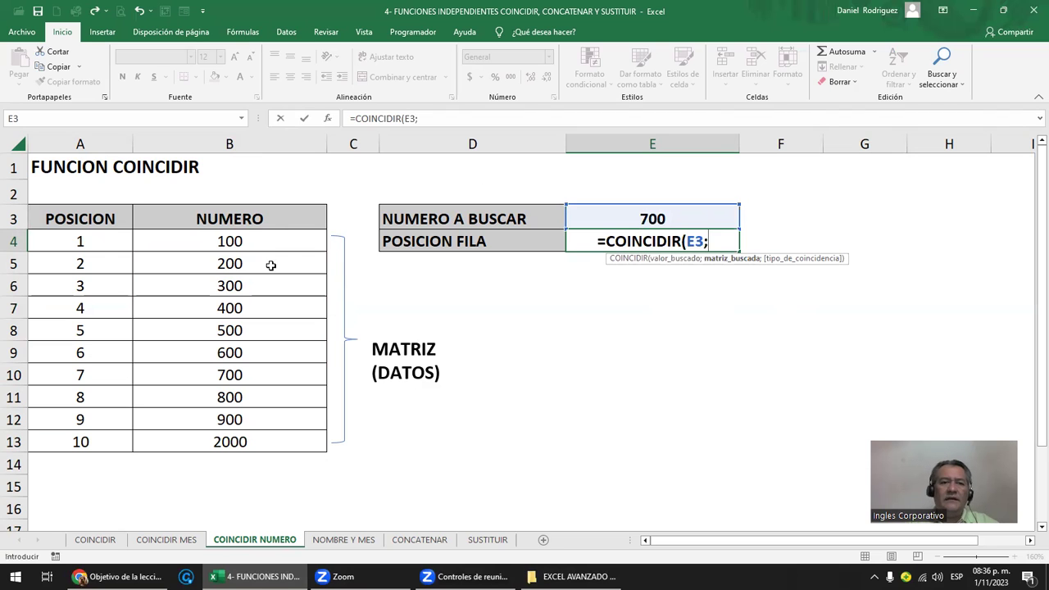
pyautogui.moveTo(264, 240); pyautogui.dragTo(257, 440)
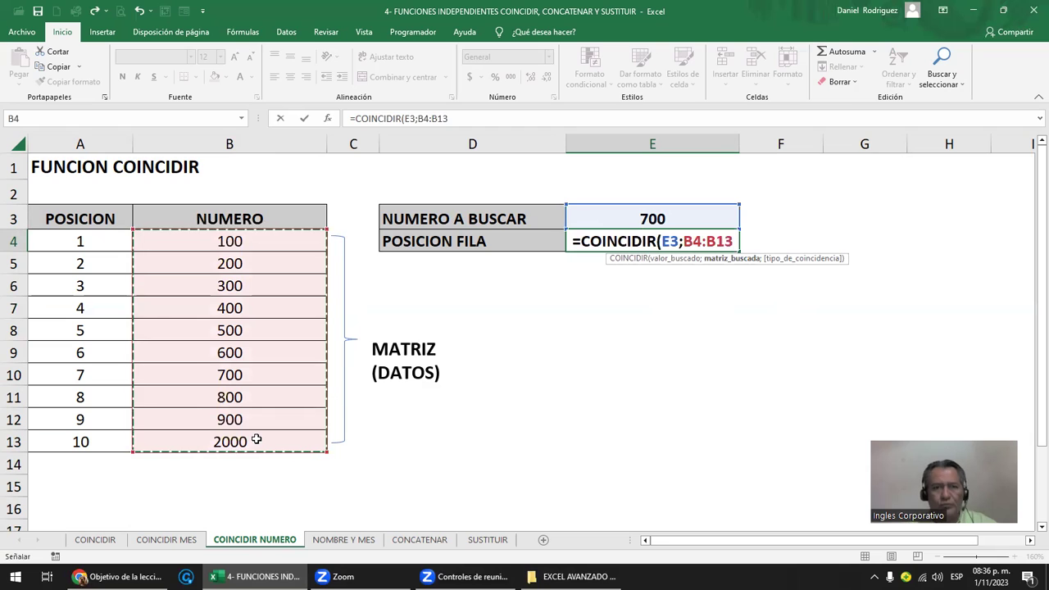
pyautogui.write(';')
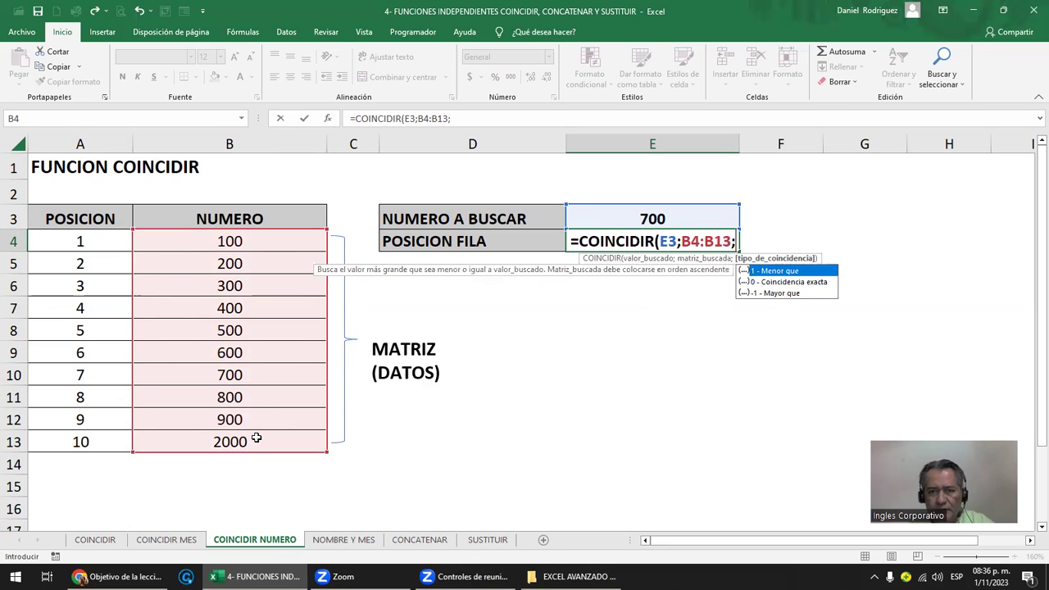
pyautogui.write('0')
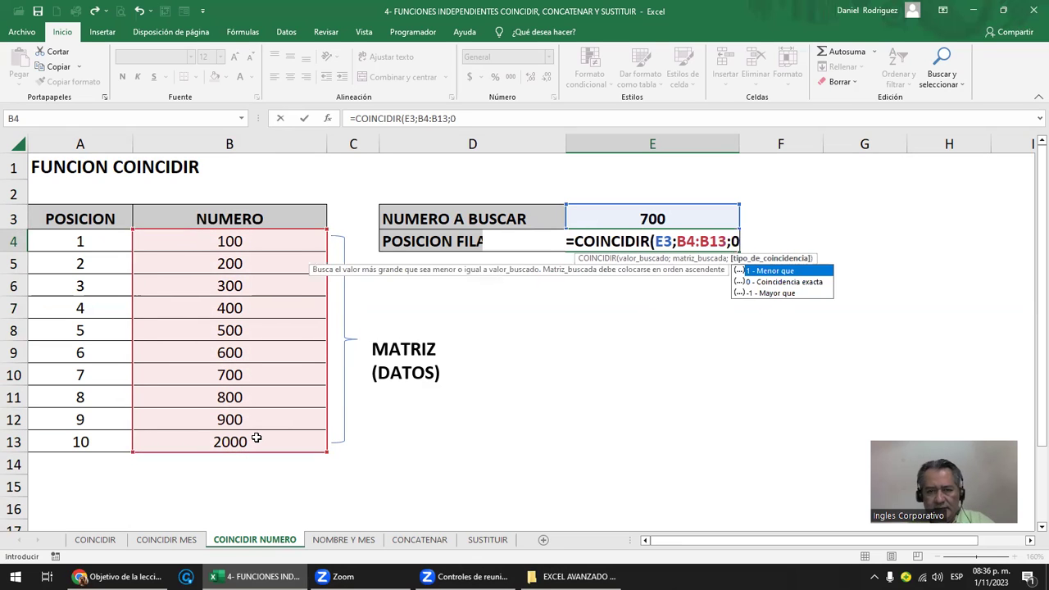
pyautogui.write(')')
pyautogui.press('Return')
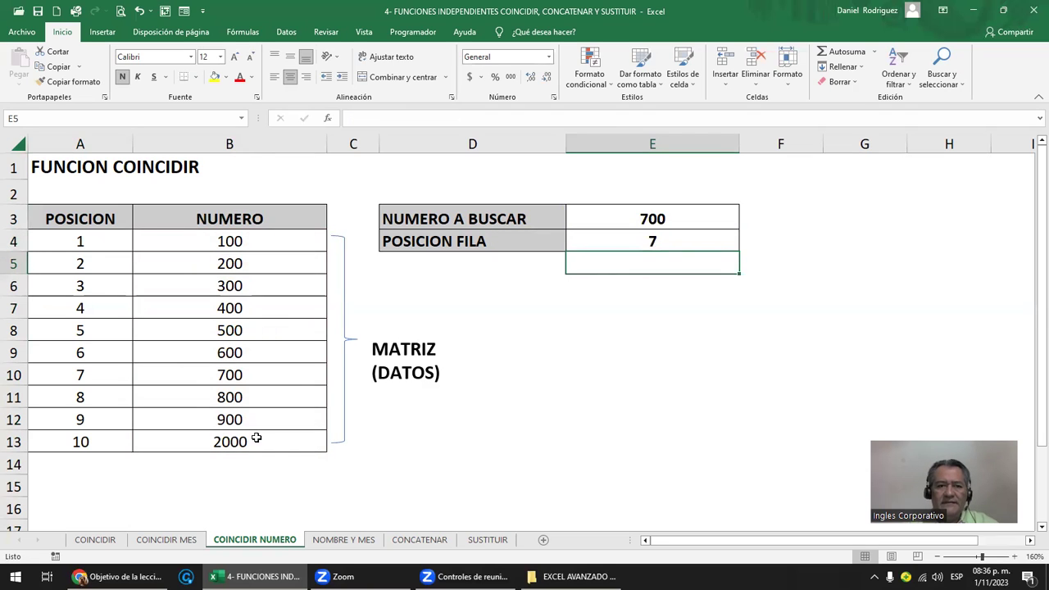
# Color the matching position 7 and value 700 red
pyautogui.moveTo(68, 376); pyautogui.dragTo(190, 375)
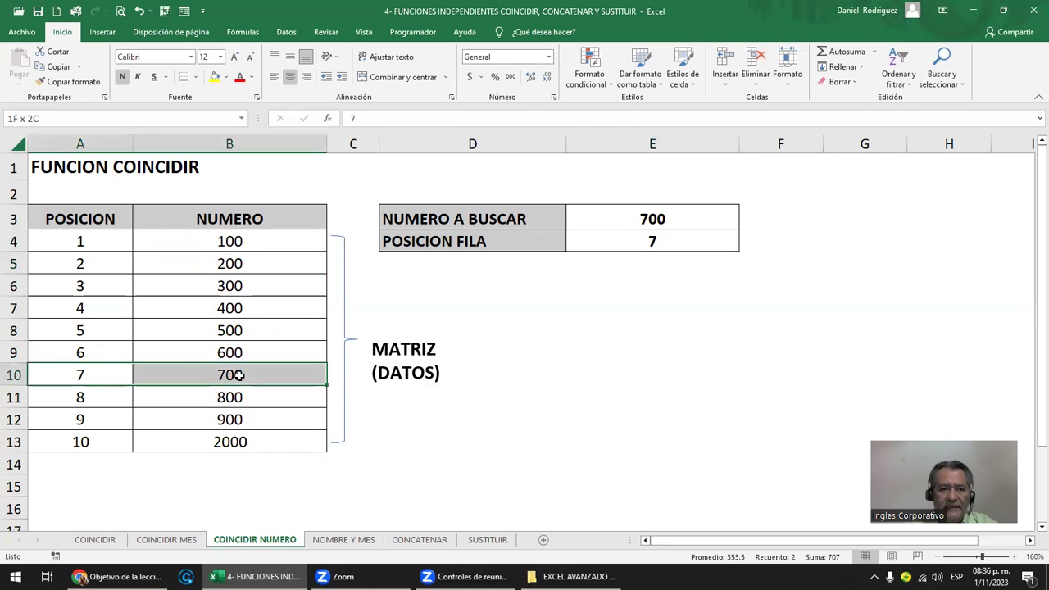
pyautogui.click(239, 77)
pyautogui.click(651, 259)
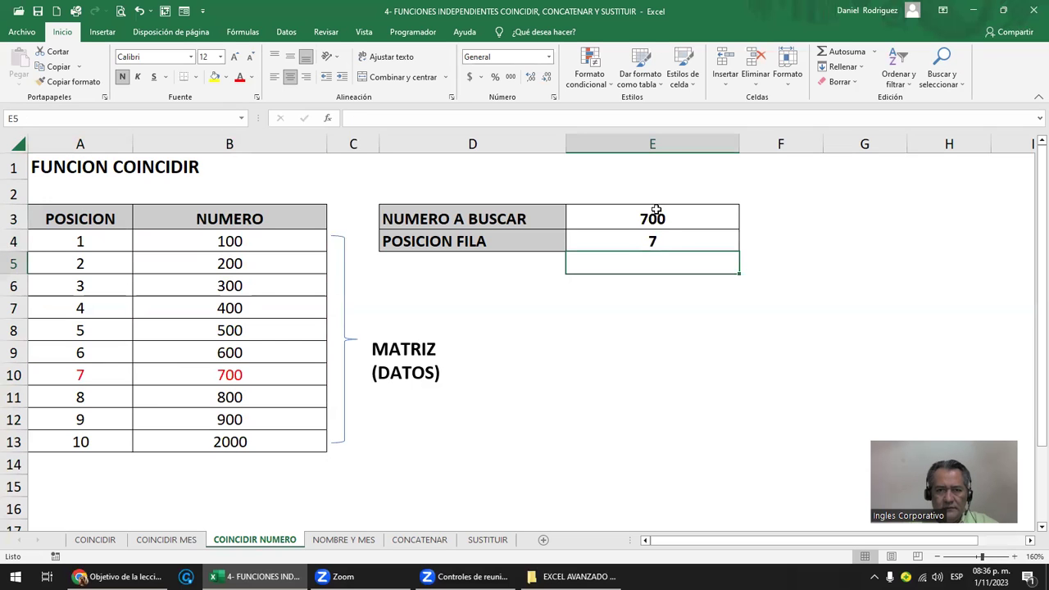
pyautogui.click(662, 214)
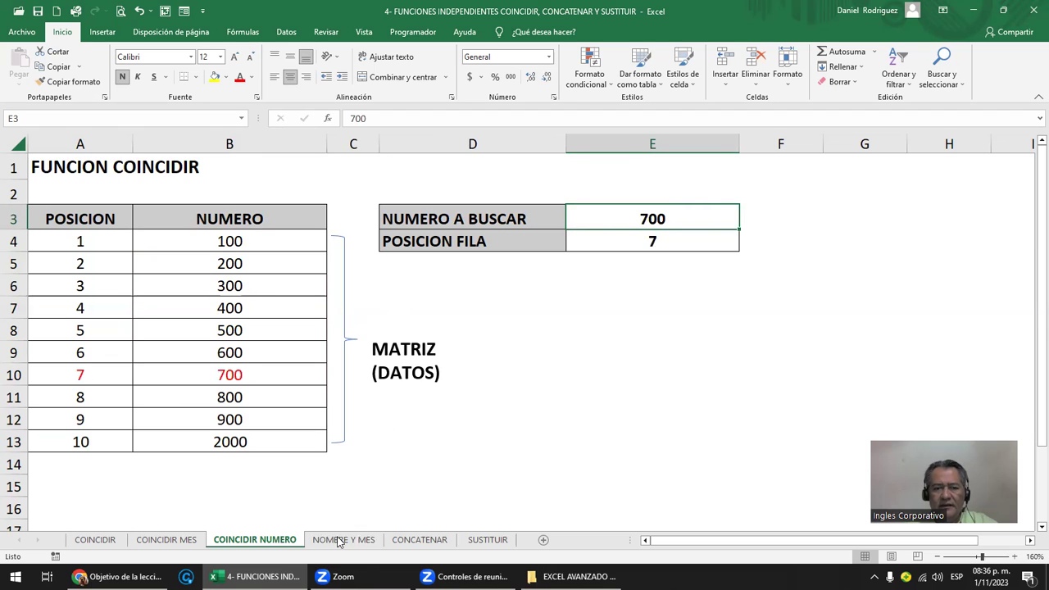
# On the NOMBRE Y MES sheet, set C6 (490) to no fill
pyautogui.click(347, 540)
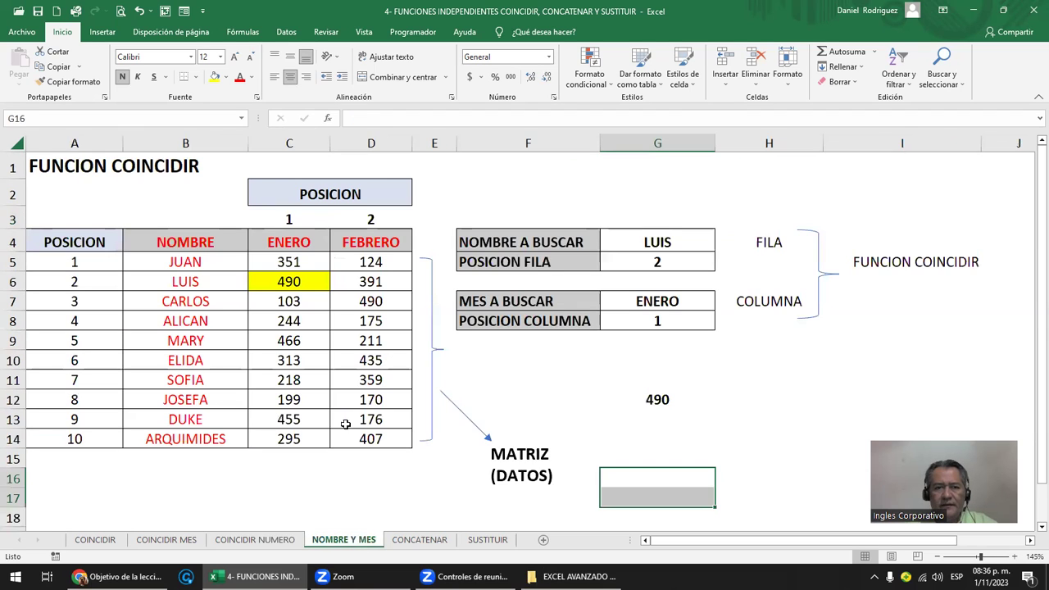
pyautogui.click(311, 283)
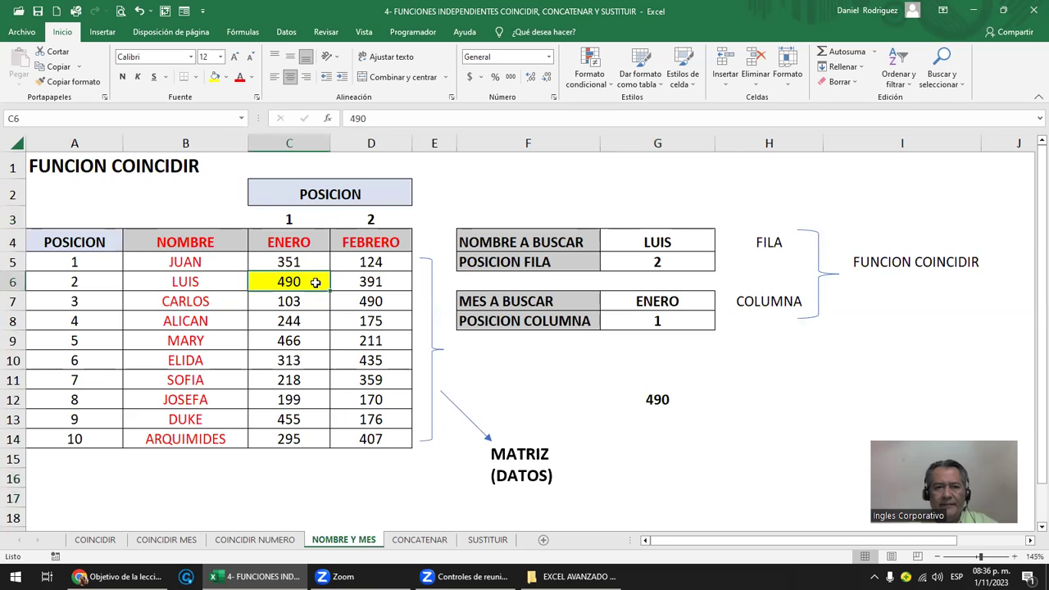
pyautogui.click(226, 77)
pyautogui.click(224, 107)
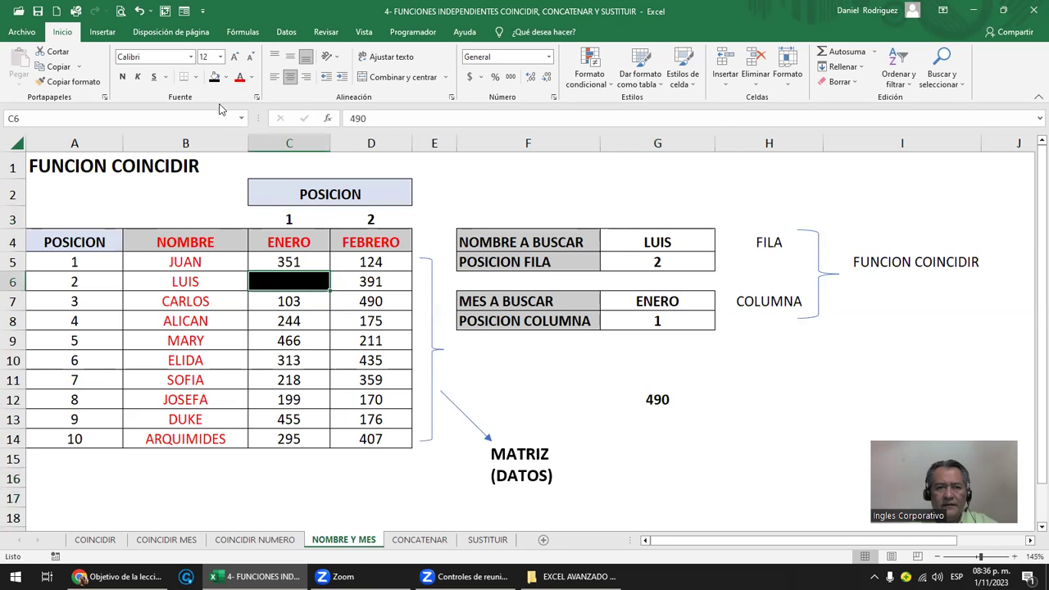
pyautogui.click(226, 81)
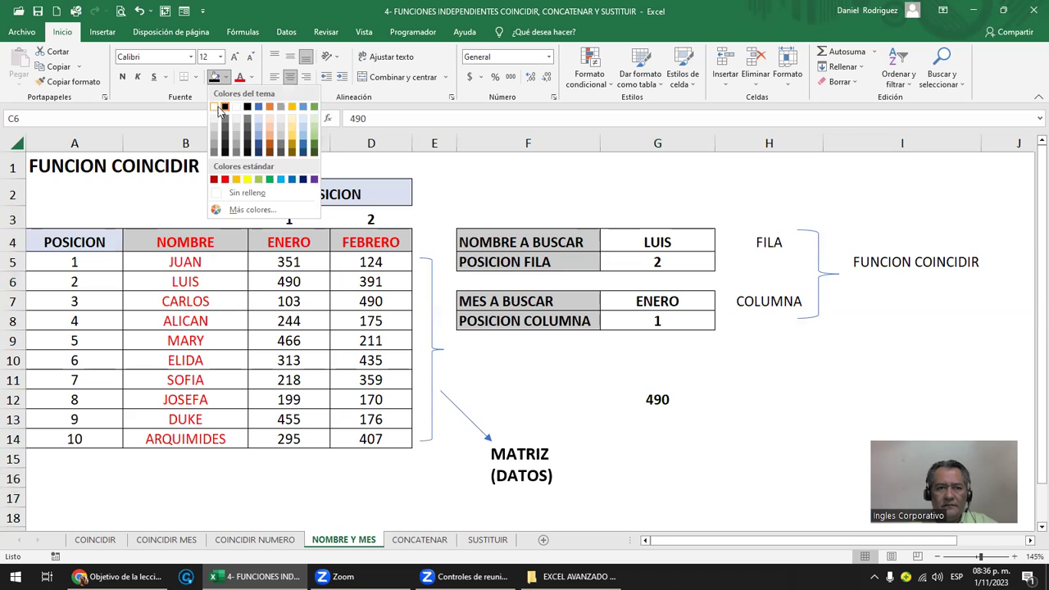
pyautogui.click(220, 106)
pyautogui.click(557, 399)
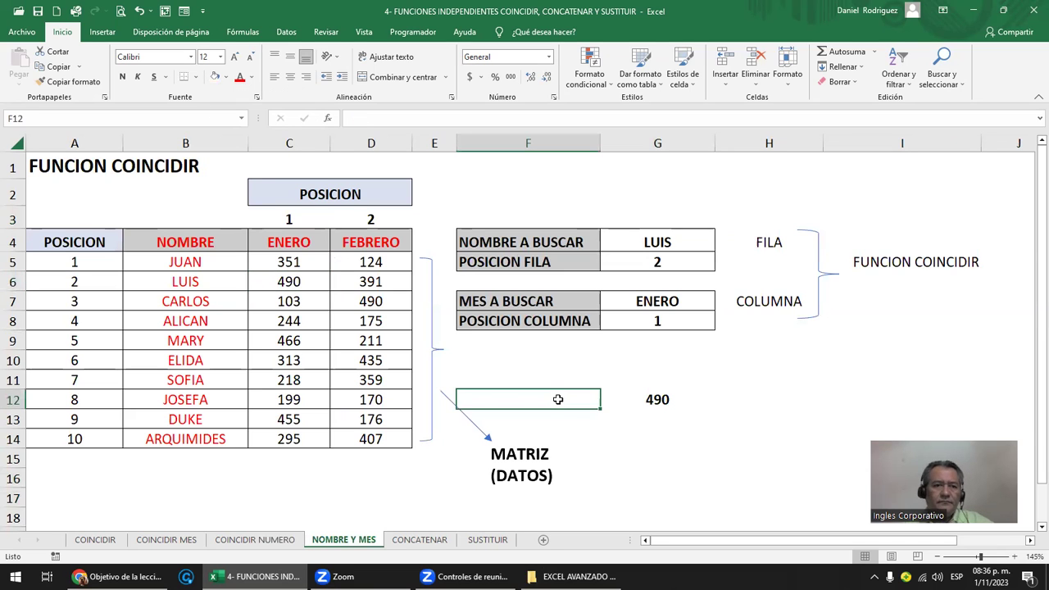
pyautogui.moveTo(184, 250); pyautogui.dragTo(161, 428)
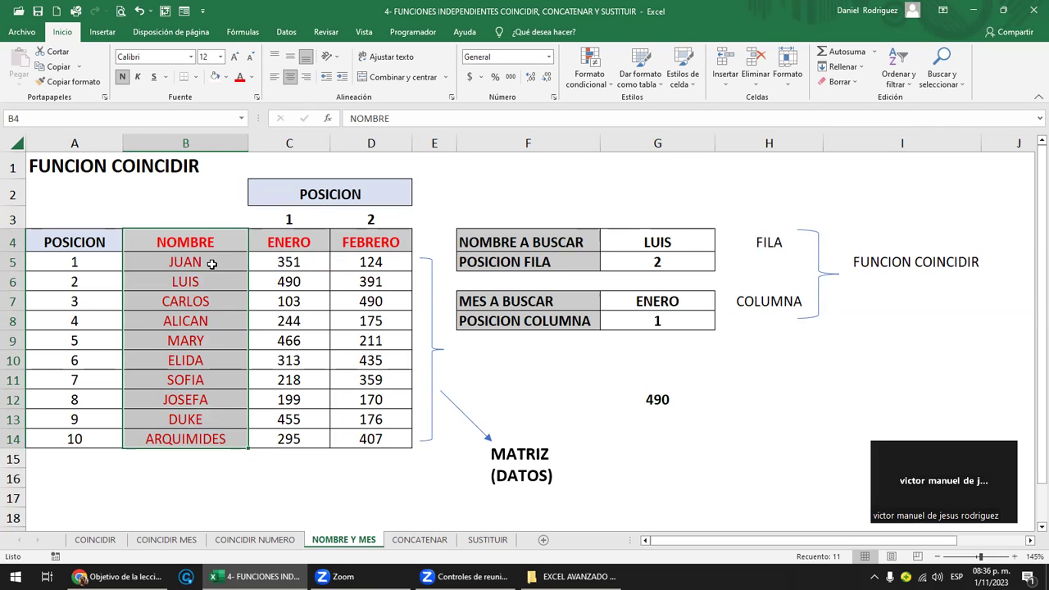
pyautogui.click(195, 138)
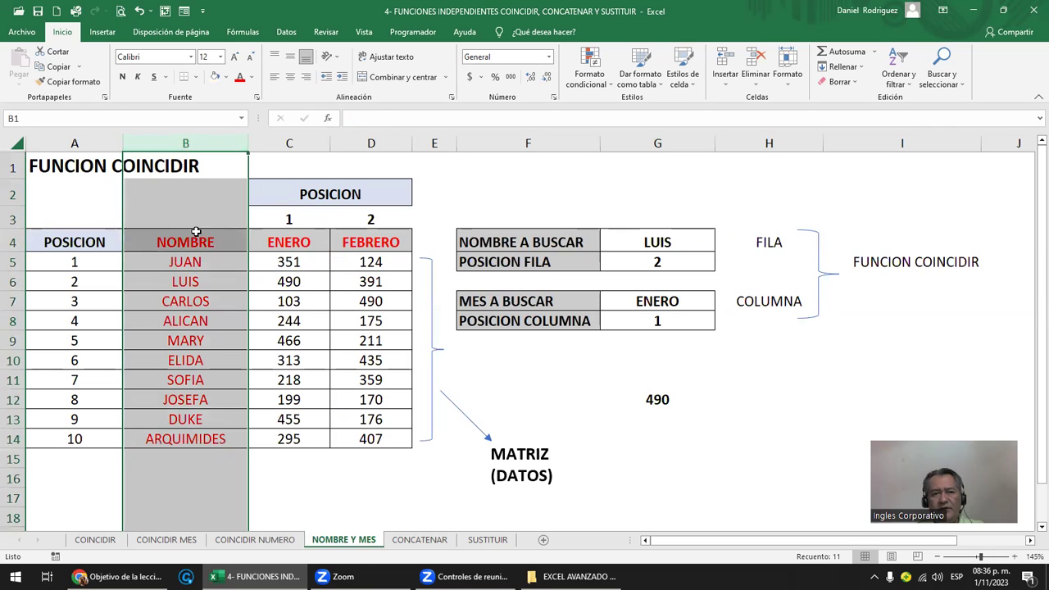
pyautogui.moveTo(176, 236); pyautogui.dragTo(182, 439)
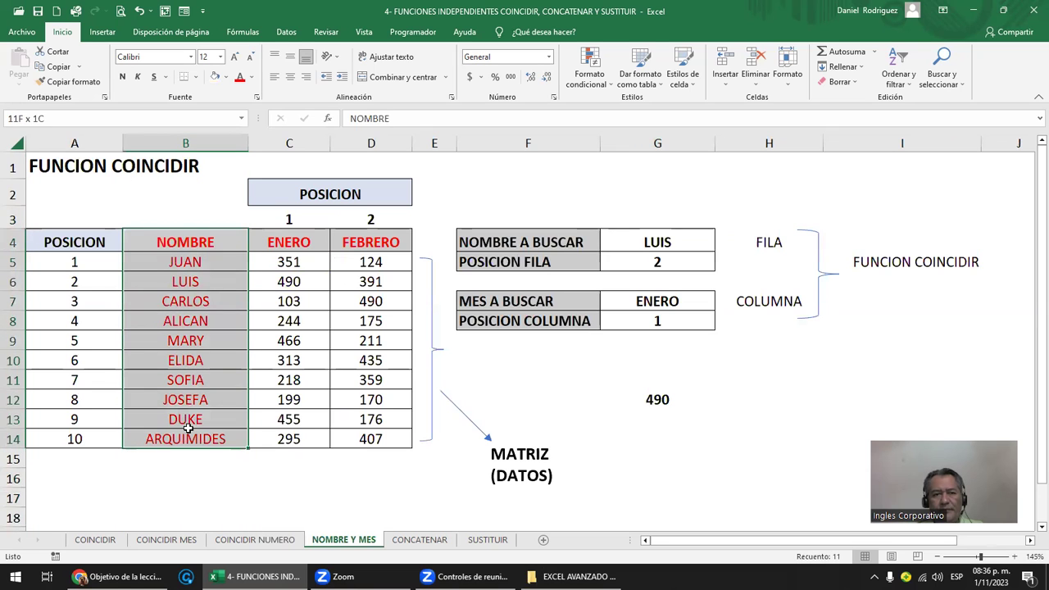
pyautogui.moveTo(174, 262); pyautogui.dragTo(233, 281)
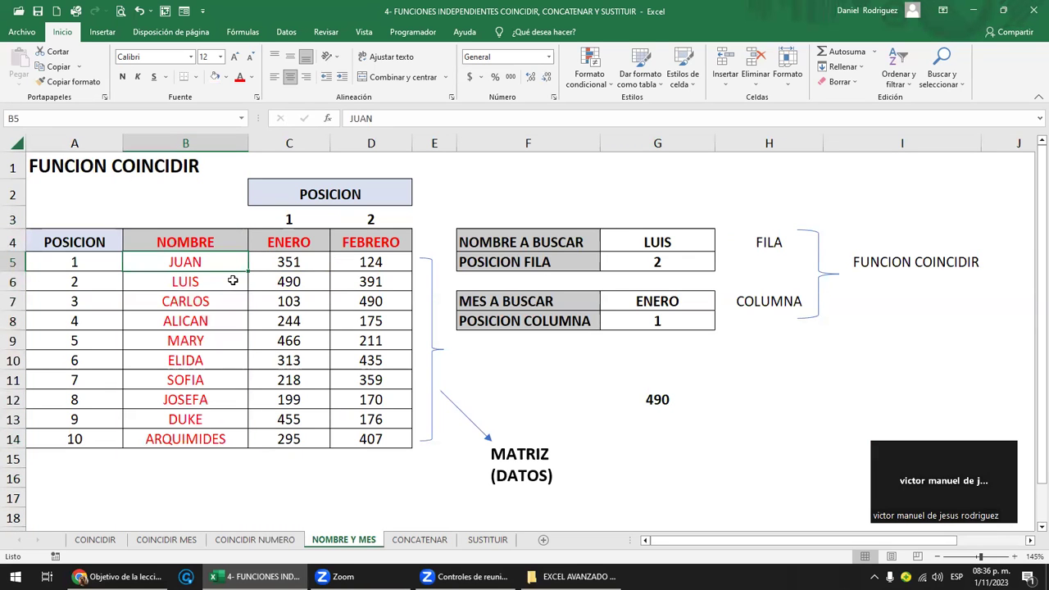
pyautogui.hotkey('shift', 'Down')
pyautogui.hotkey('shift', 'Down')
pyautogui.hotkey('shift', 'Down')
pyautogui.hotkey('shift', 'Down')
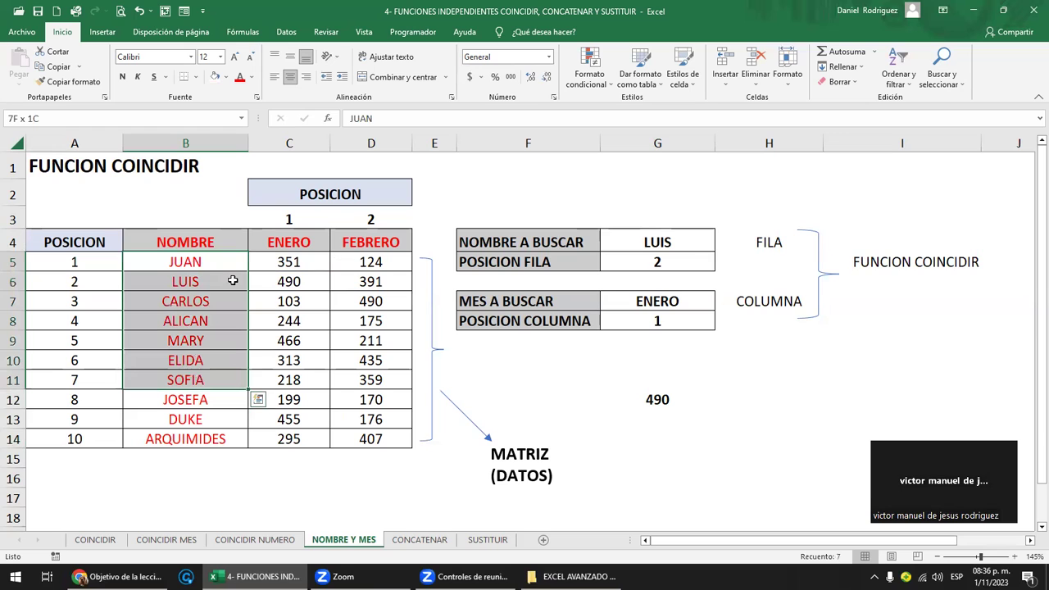
pyautogui.hotkey('shift', 'Up')
pyautogui.hotkey('shift', 'Up')
pyautogui.hotkey('shift', 'Up')
pyautogui.hotkey('shift', 'Up')
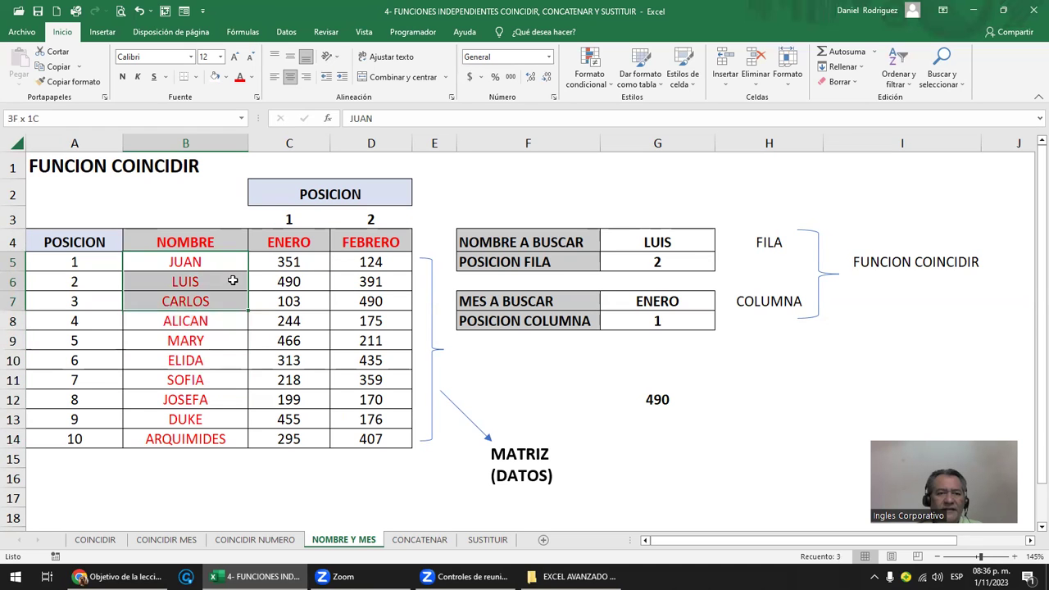
pyautogui.hotkey('shift', 'Up')
pyautogui.hotkey('shift', 'Down')
pyautogui.hotkey('shift', 'Down')
pyautogui.hotkey('shift', 'Down')
pyautogui.hotkey('shift', 'Down')
pyautogui.hotkey('shift', 'Down')
pyautogui.hotkey('shift', 'Down')
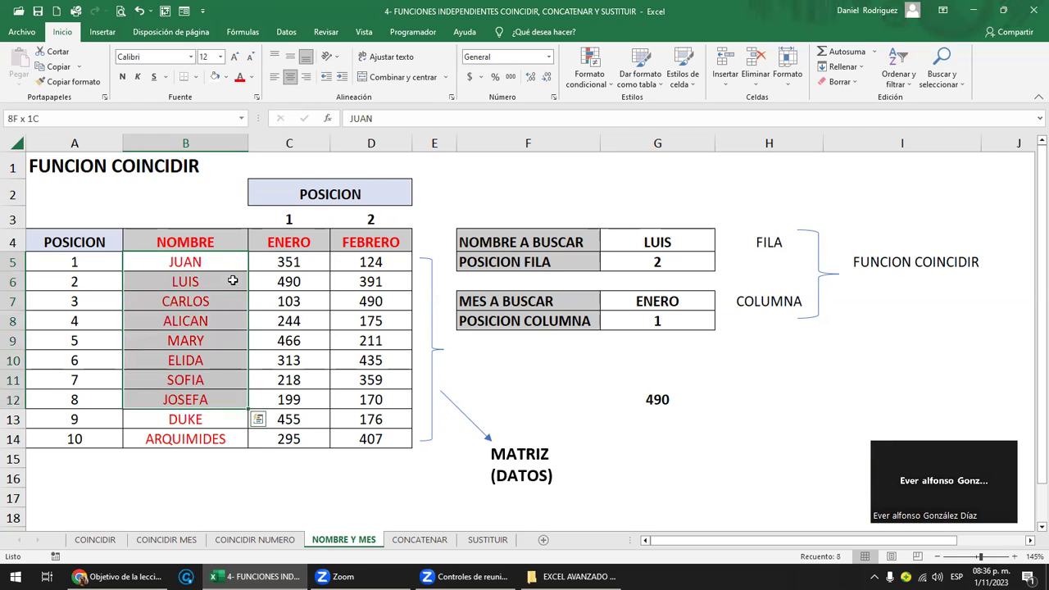
pyautogui.hotkey('shift', 'Down')
pyautogui.hotkey('shift', 'Down')
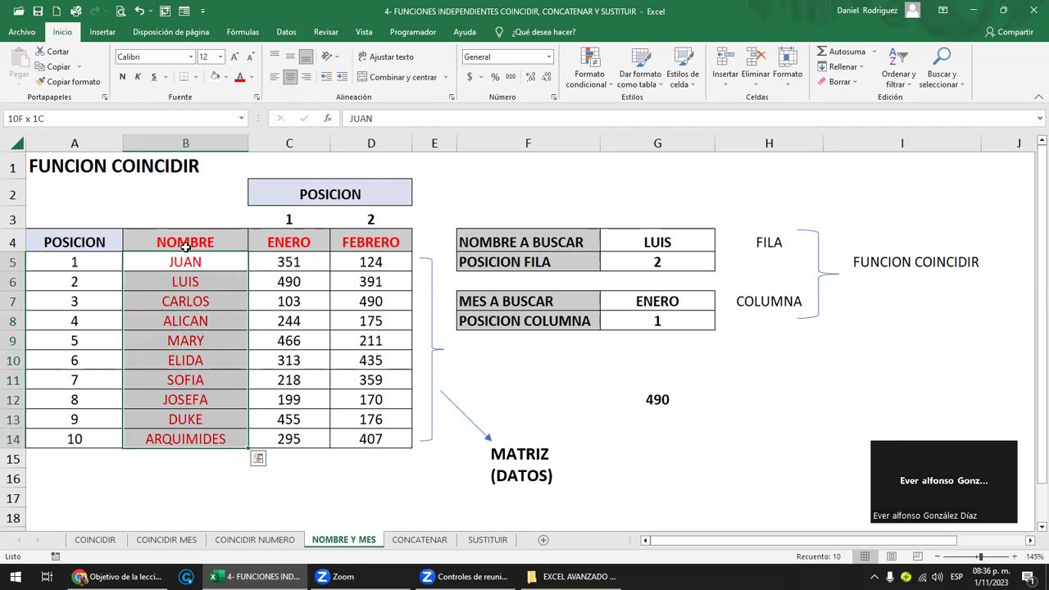
pyautogui.click(176, 244)
pyautogui.click(181, 260)
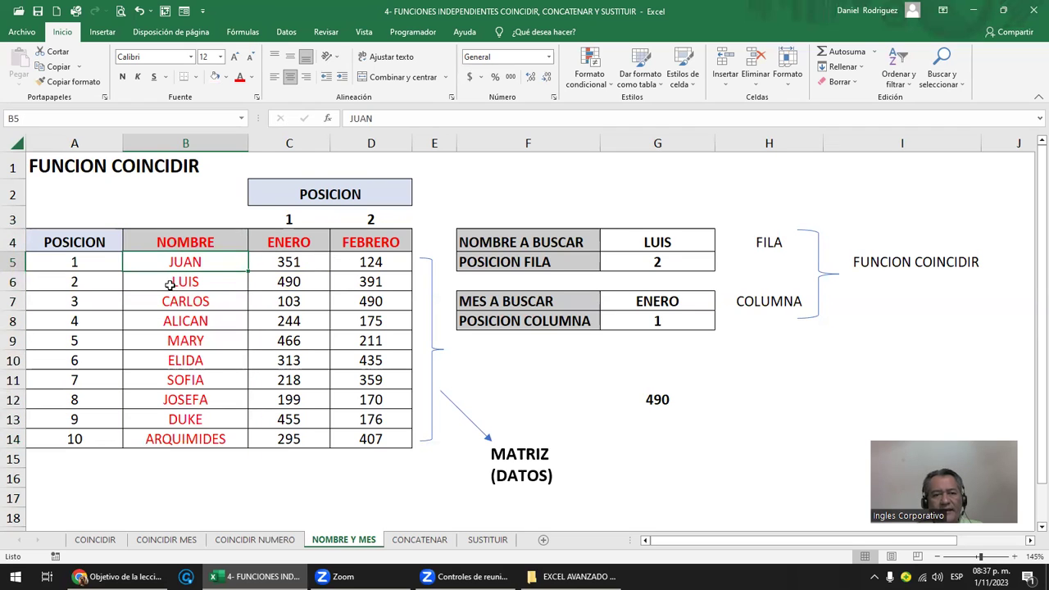
pyautogui.click(172, 285)
pyautogui.moveTo(67, 264); pyautogui.dragTo(82, 438)
pyautogui.click(135, 444)
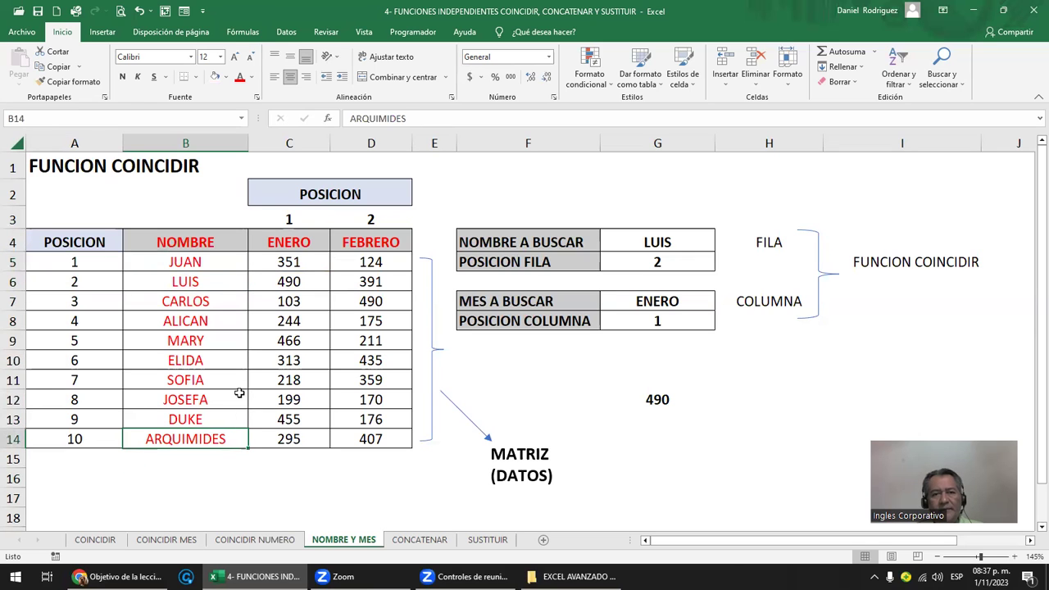
pyautogui.click(280, 243)
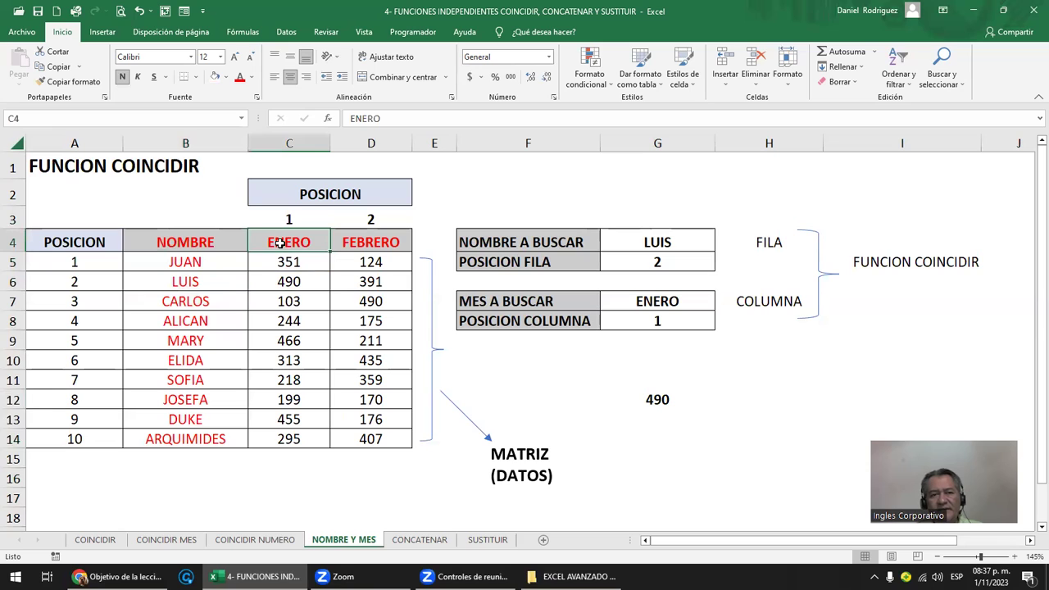
pyautogui.press('Right')
pyautogui.hotkey('ctrl', 'Left')
pyautogui.hotkey('ctrl', 'Right')
pyautogui.press('Left')
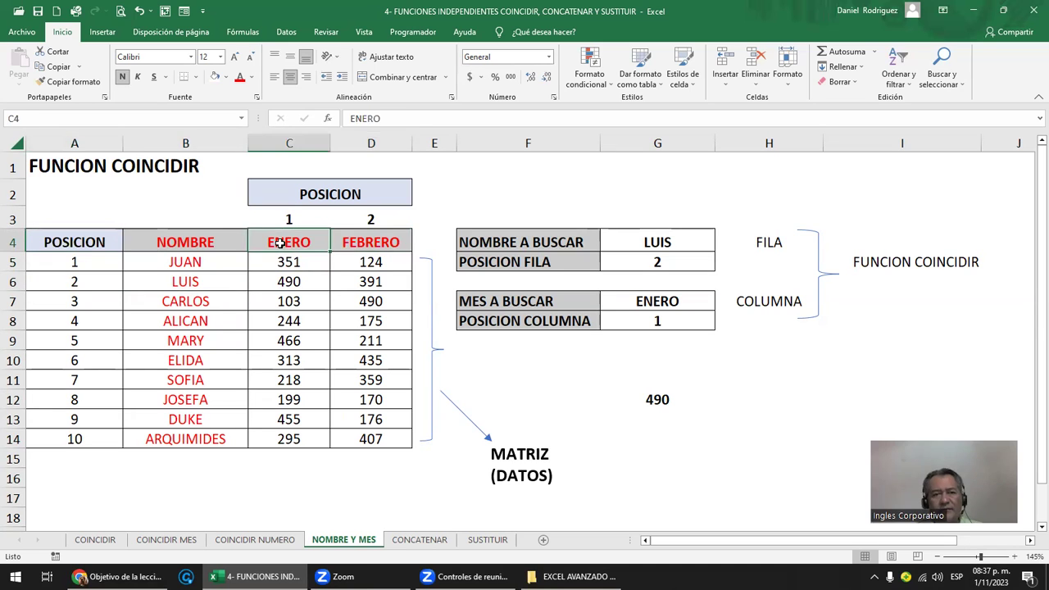
pyautogui.hotkey('shift', 'Right')
pyautogui.hotkey('shift', 'Left')
pyautogui.hotkey('shift', 'Right')
pyautogui.hotkey('shift', 'Left')
pyautogui.hotkey('shift', 'Right')
pyautogui.hotkey('shift', 'Left')
pyautogui.hotkey('shift', 'Right')
pyautogui.hotkey('shift', 'Left')
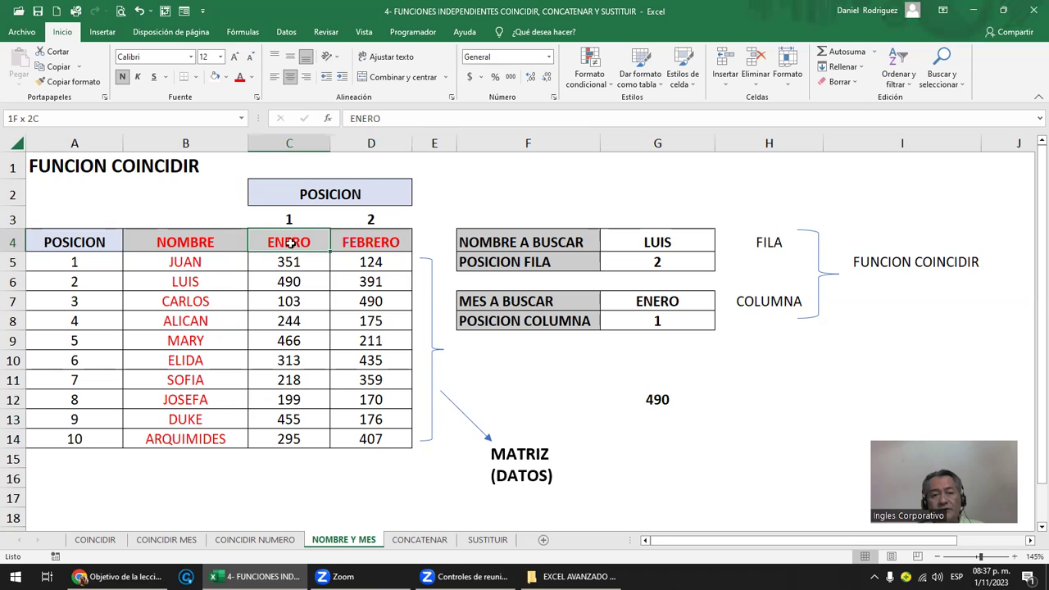
pyautogui.click(288, 219)
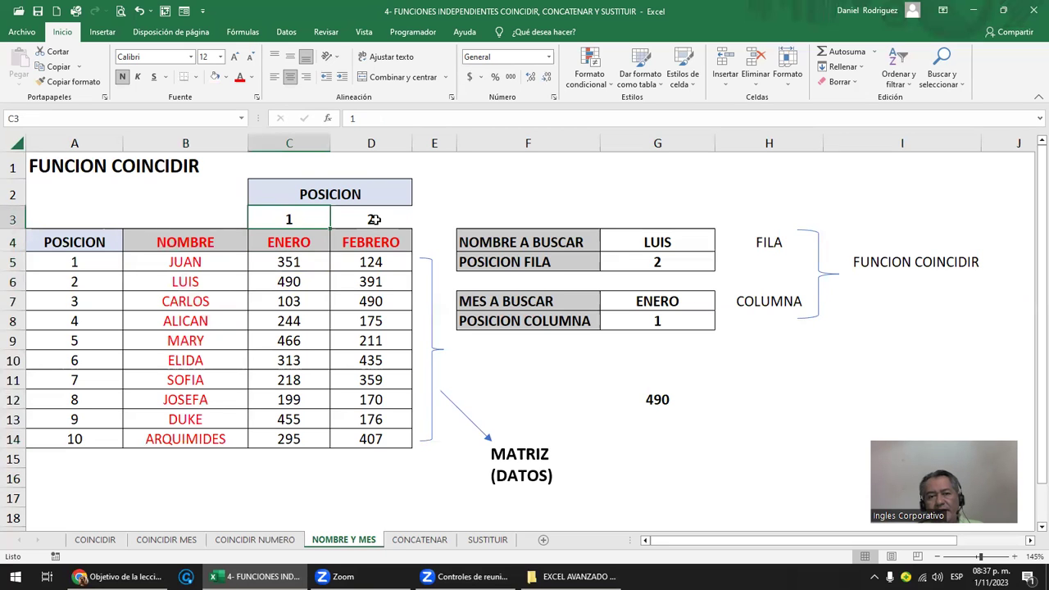
pyautogui.click(374, 219)
pyautogui.moveTo(191, 243)
pyautogui.mouseDown()
pyautogui.moveTo(374, 422)
pyautogui.moveTo(370, 440)
pyautogui.mouseUp()
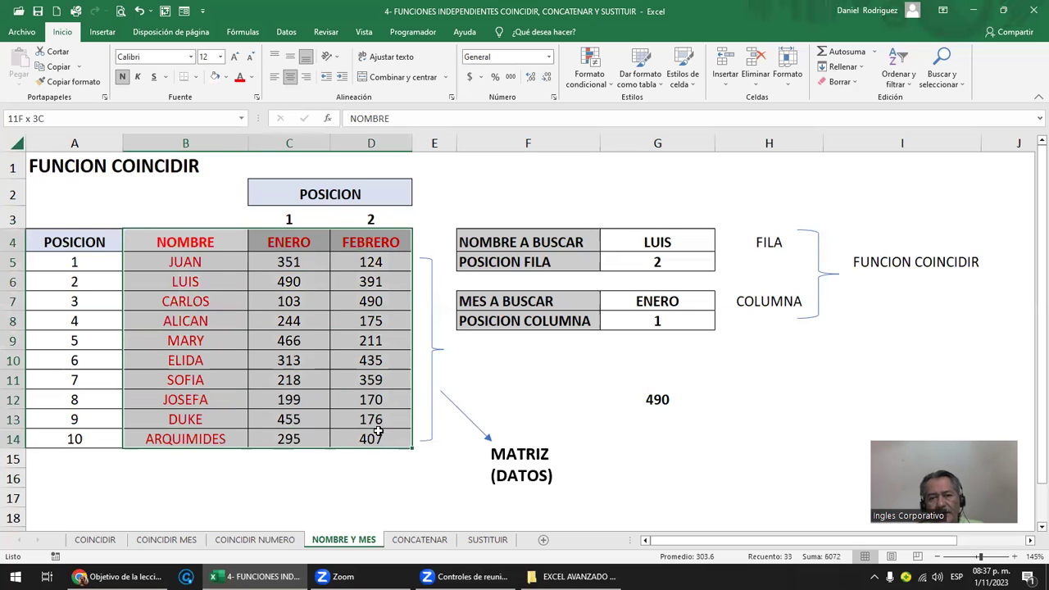
pyautogui.click(278, 243)
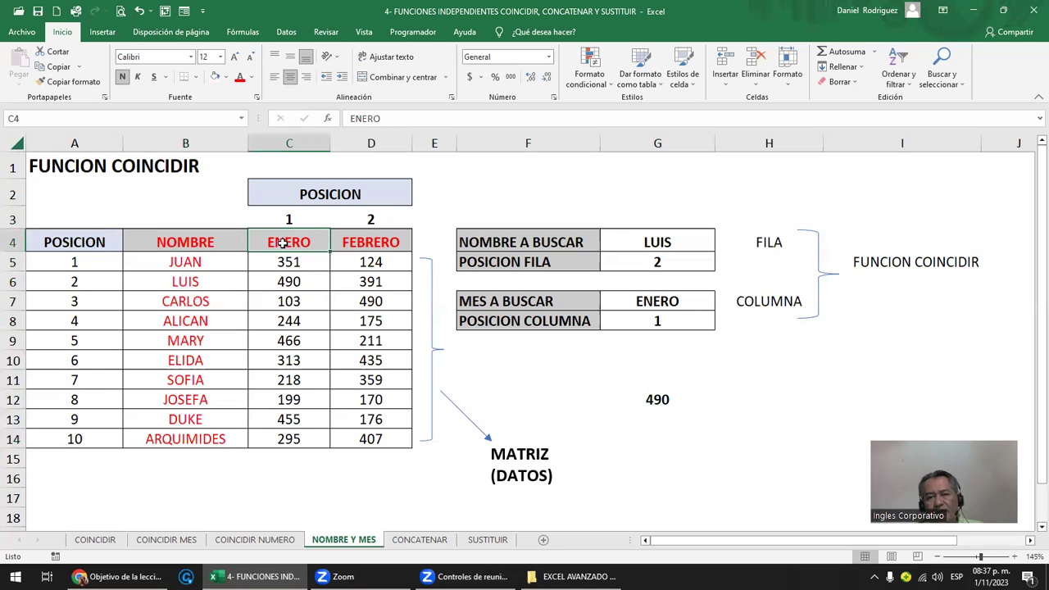
pyautogui.moveTo(281, 242); pyautogui.dragTo(370, 242)
pyautogui.click(278, 243)
pyautogui.click(359, 245)
pyautogui.click(291, 237)
pyautogui.click(349, 235)
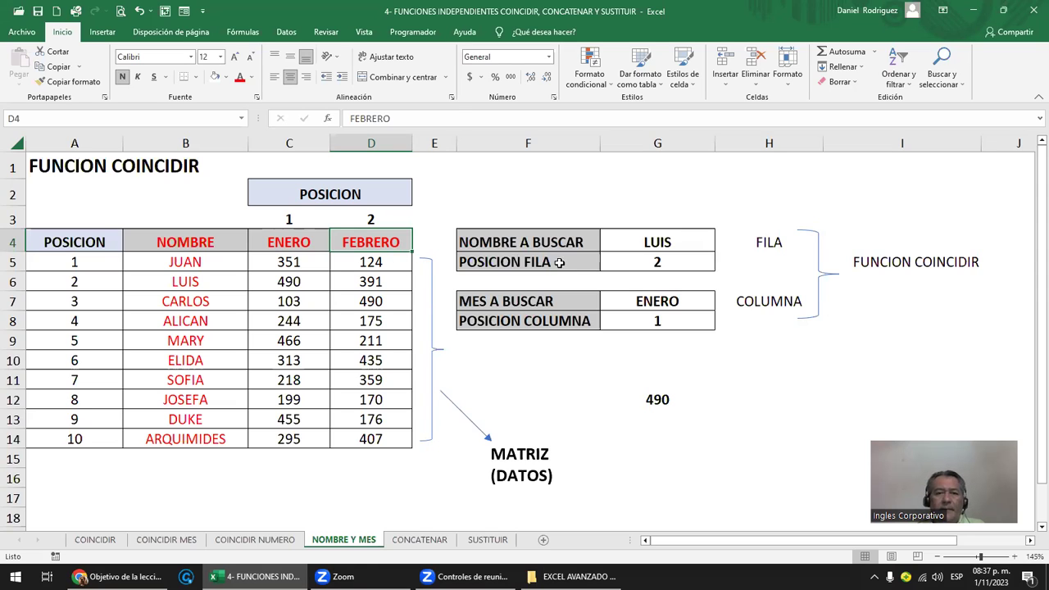
pyautogui.click(653, 261)
pyautogui.press('Delete')
pyautogui.press('Down')
pyautogui.press('Down')
pyautogui.press('Down')
pyautogui.press('Delete')
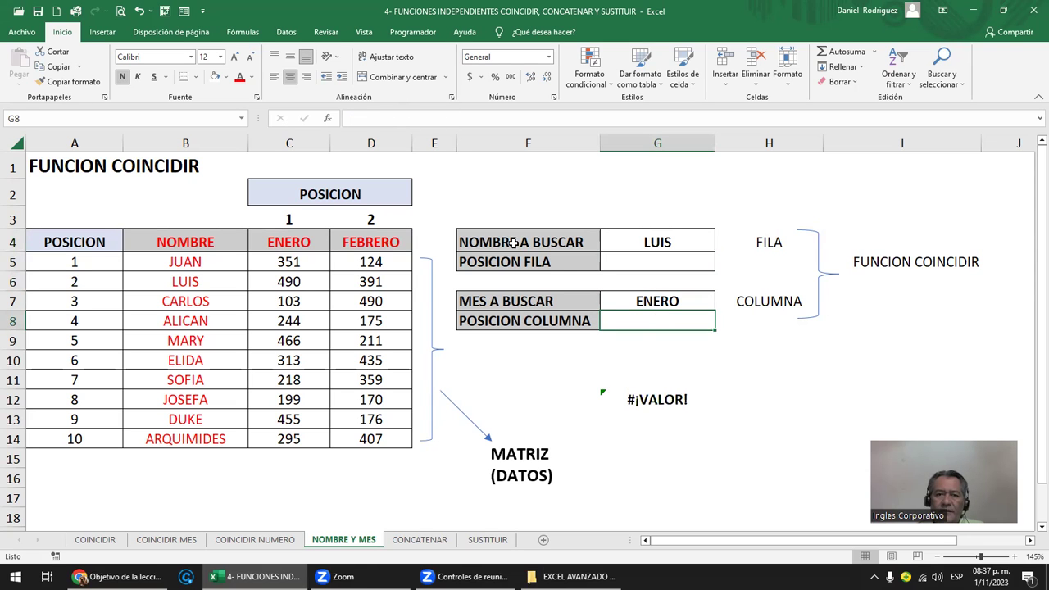
pyautogui.click(513, 243)
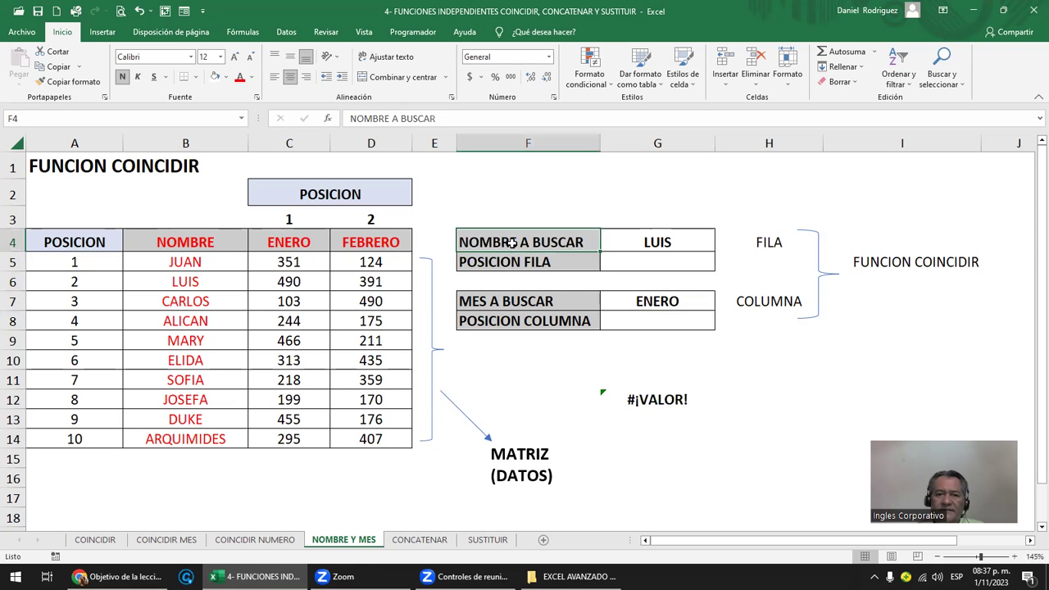
pyautogui.click(658, 244)
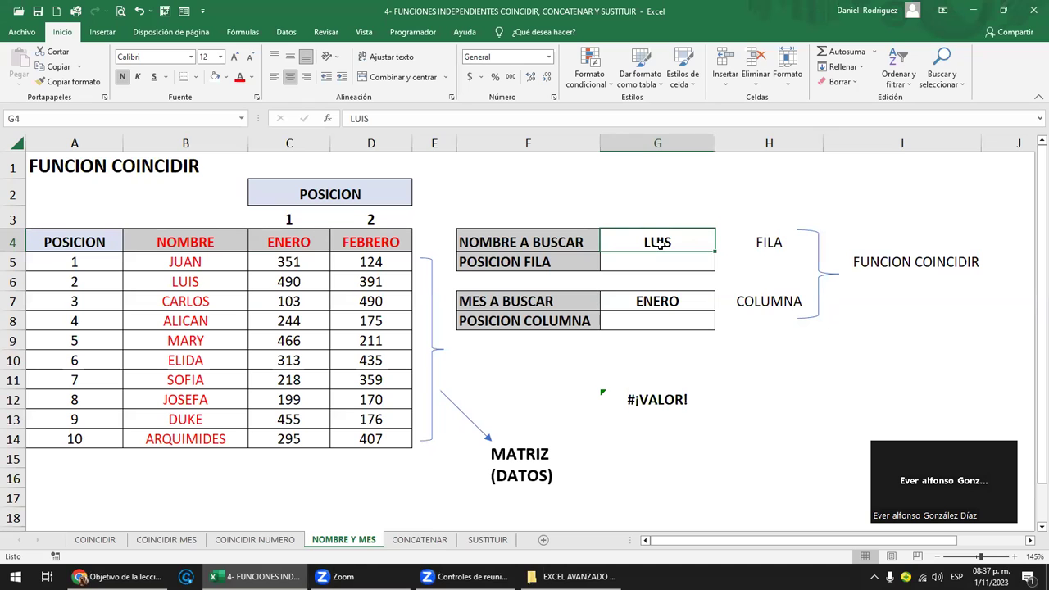
pyautogui.moveTo(219, 262); pyautogui.dragTo(222, 447)
pyautogui.click(763, 238)
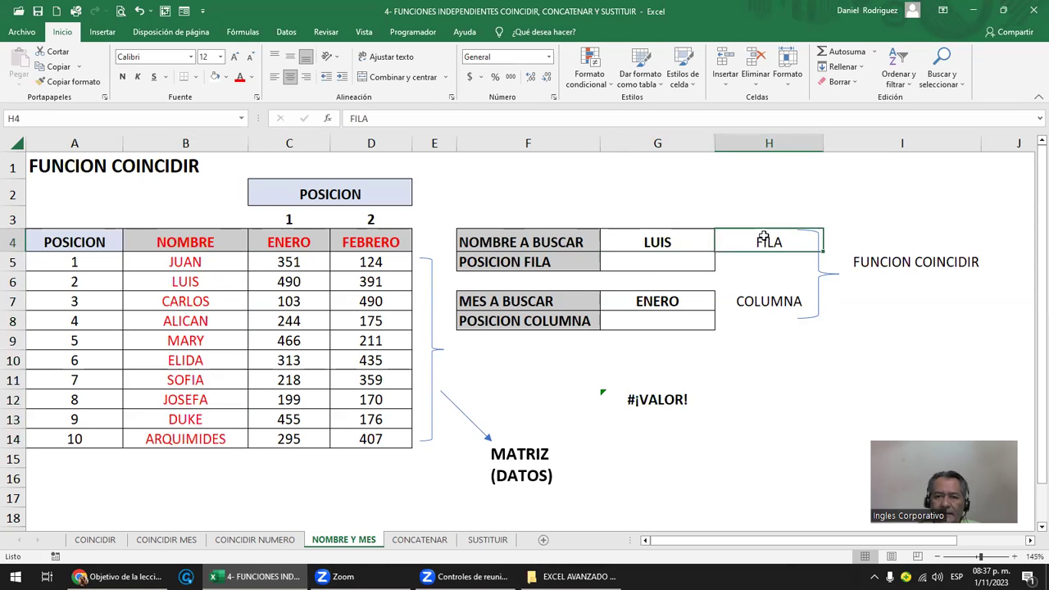
pyautogui.click(654, 302)
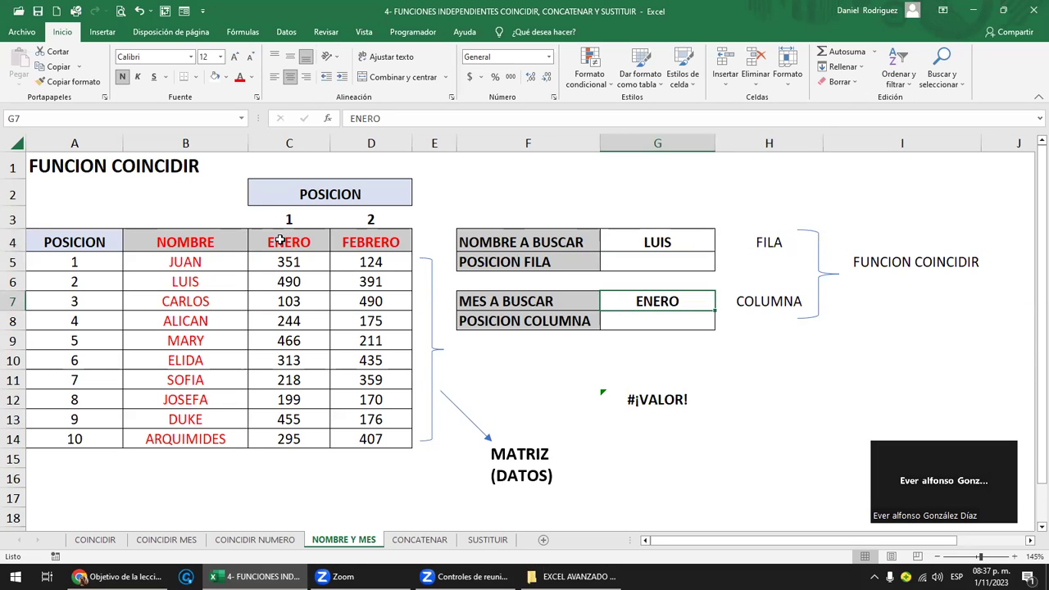
pyautogui.moveTo(280, 240); pyautogui.dragTo(378, 244)
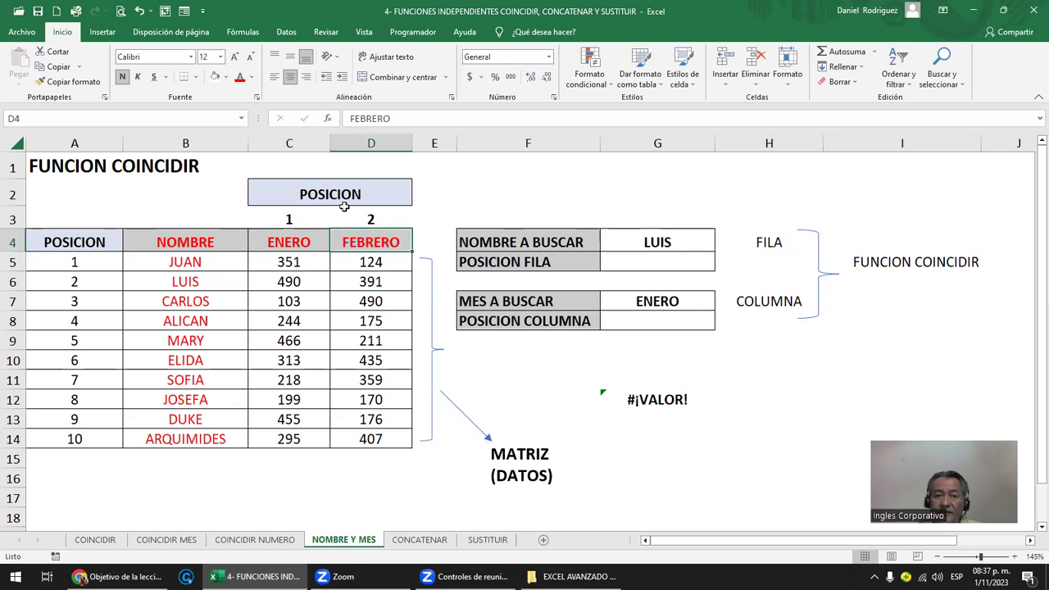
pyautogui.moveTo(288, 143); pyautogui.dragTo(370, 144)
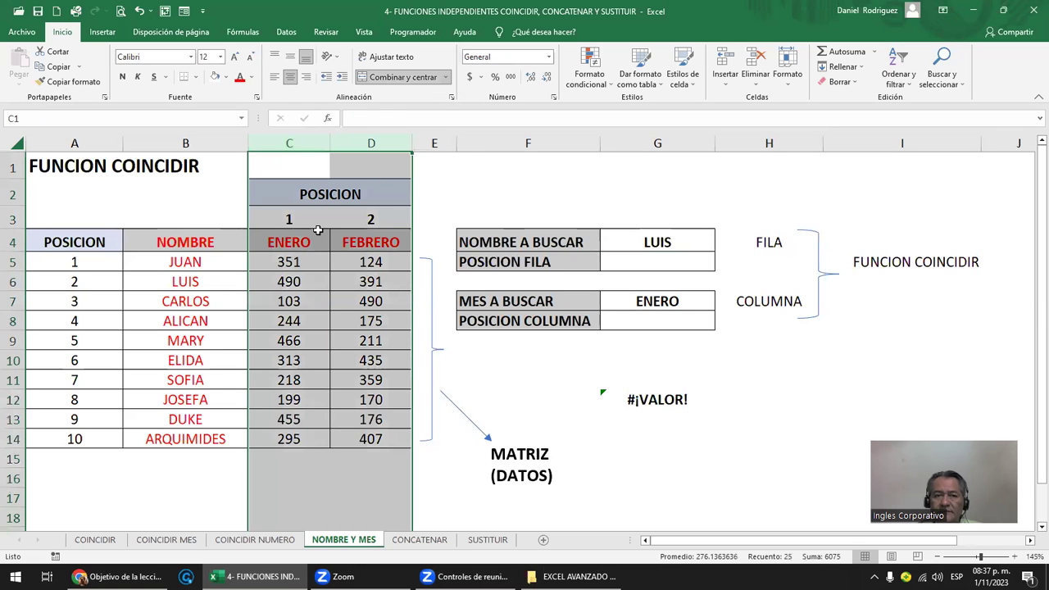
pyautogui.click(282, 238)
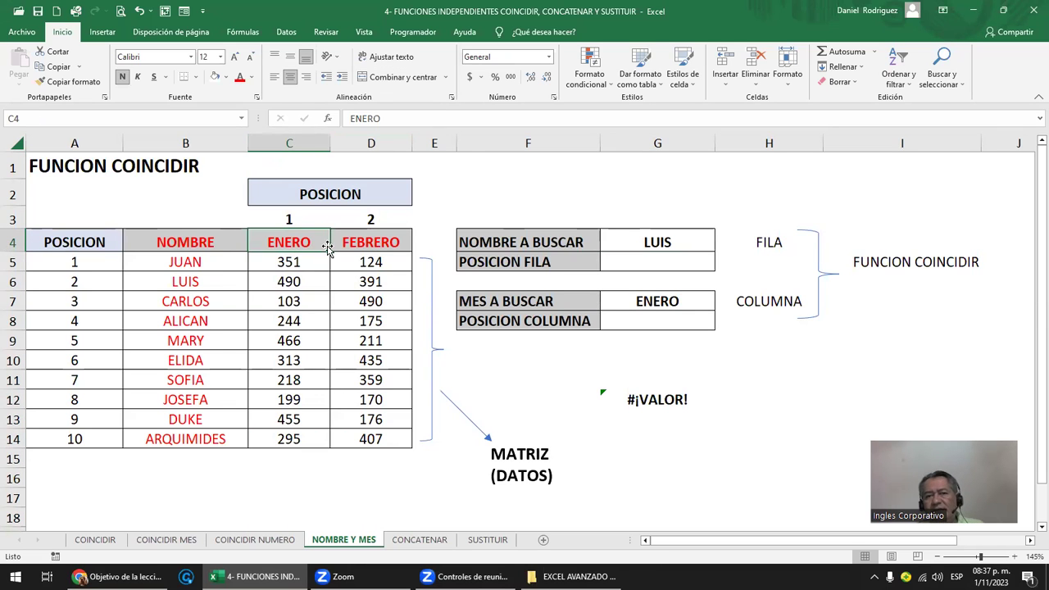
pyautogui.click(289, 222)
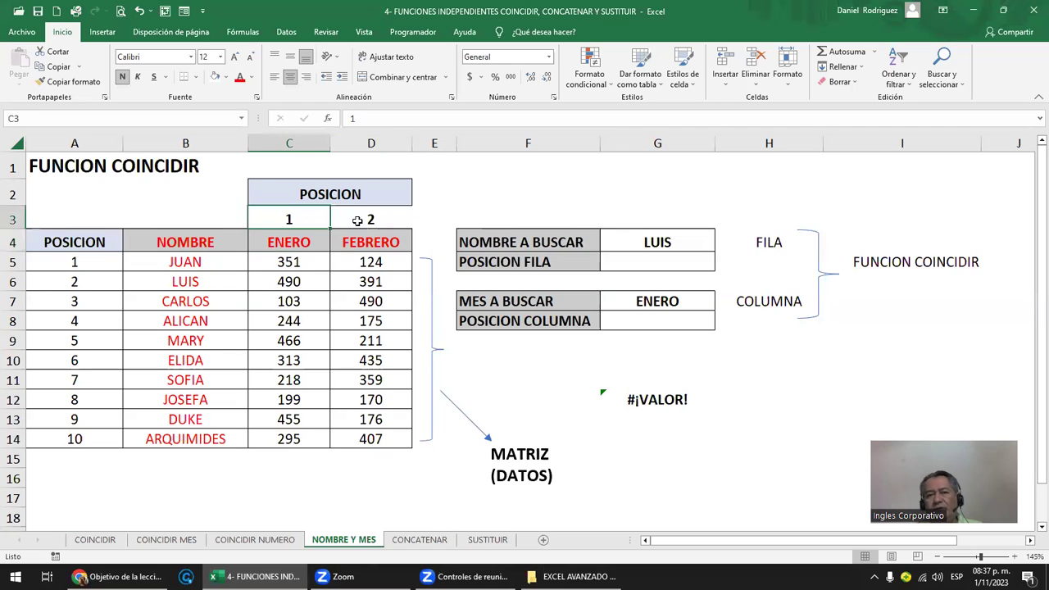
pyautogui.click(371, 218)
pyautogui.click(288, 238)
pyautogui.click(353, 236)
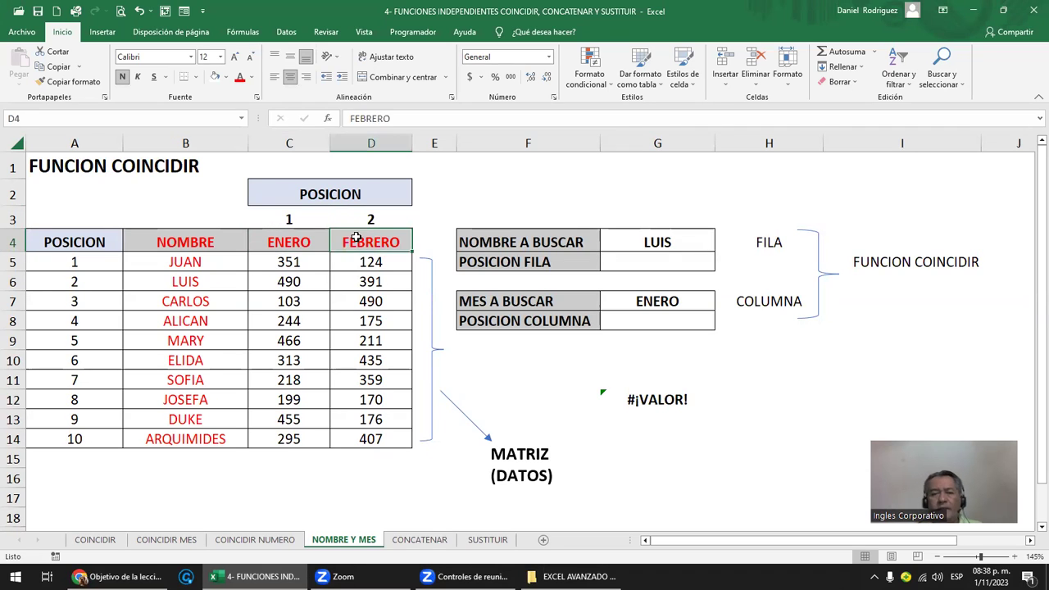
pyautogui.click(668, 256)
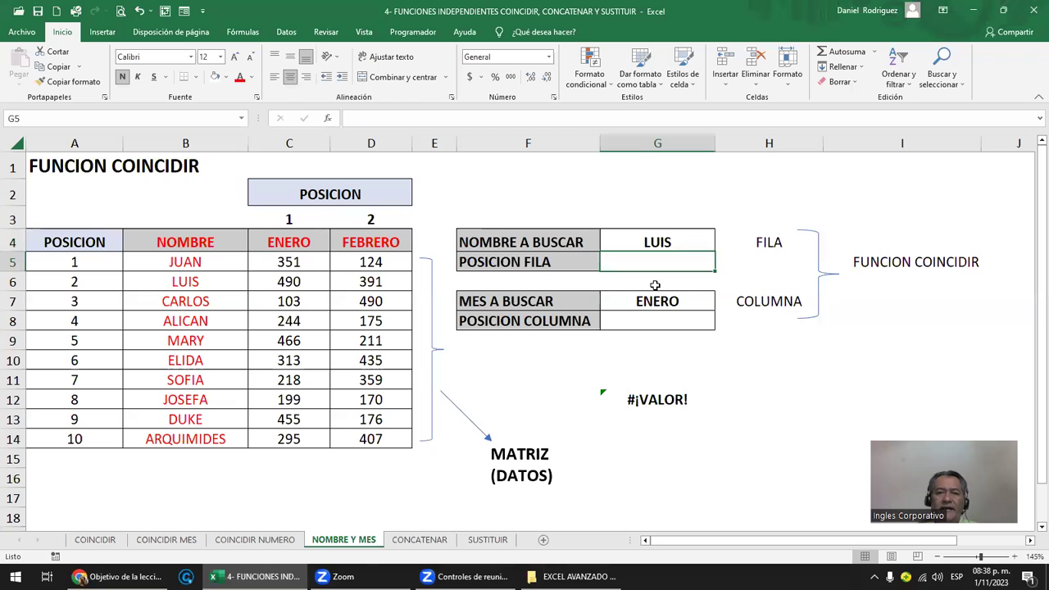
# Enter =COINCIDIR(G4;B5:B14;0) in G5 to find the name's row position
pyautogui.write('=COIN')
pyautogui.press('Tab')
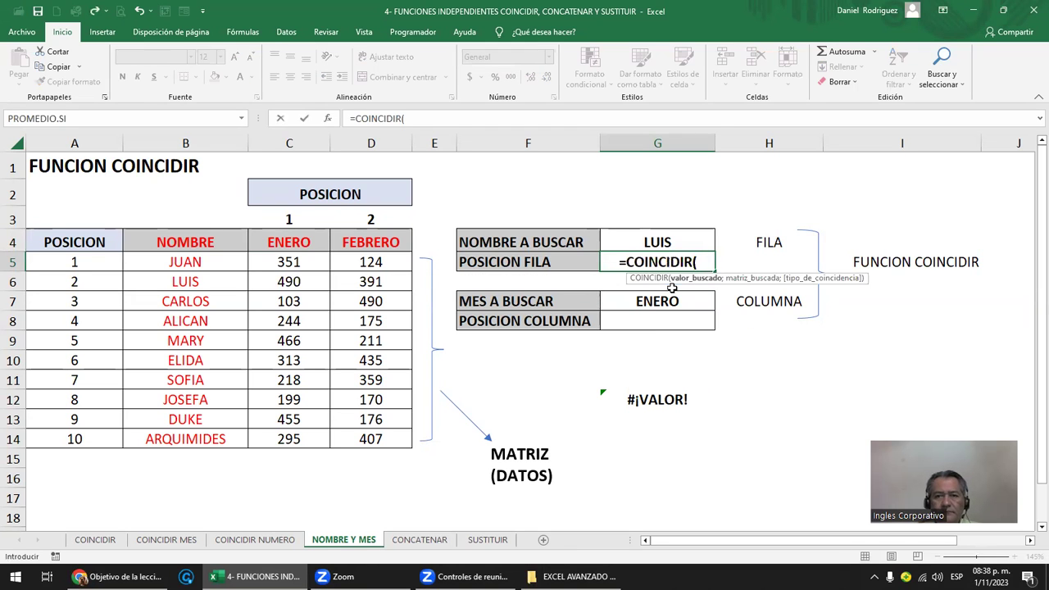
pyautogui.click(657, 241)
pyautogui.write(';')
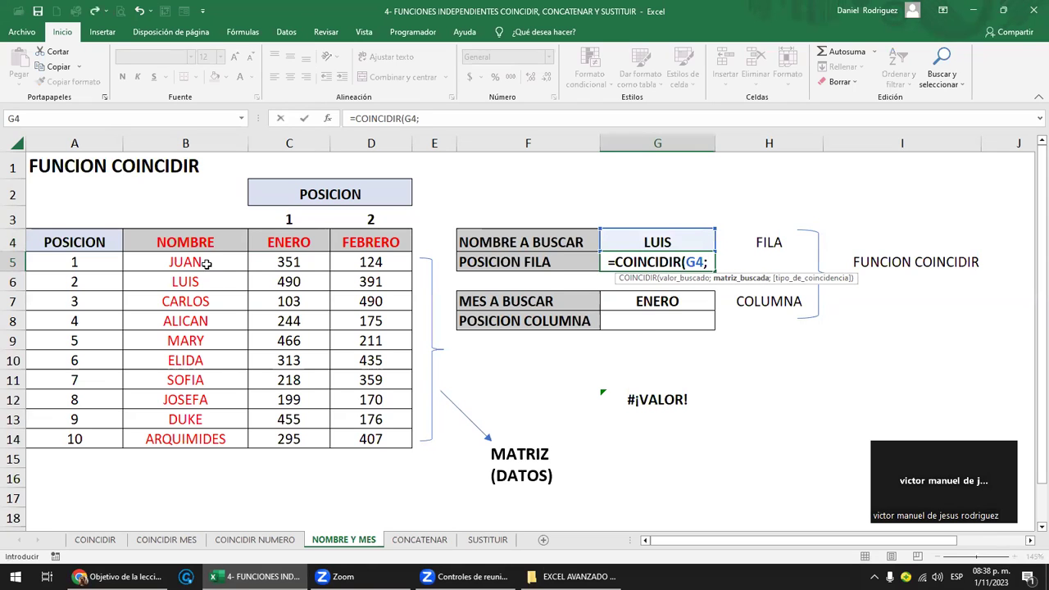
pyautogui.moveTo(200, 262); pyautogui.dragTo(200, 432)
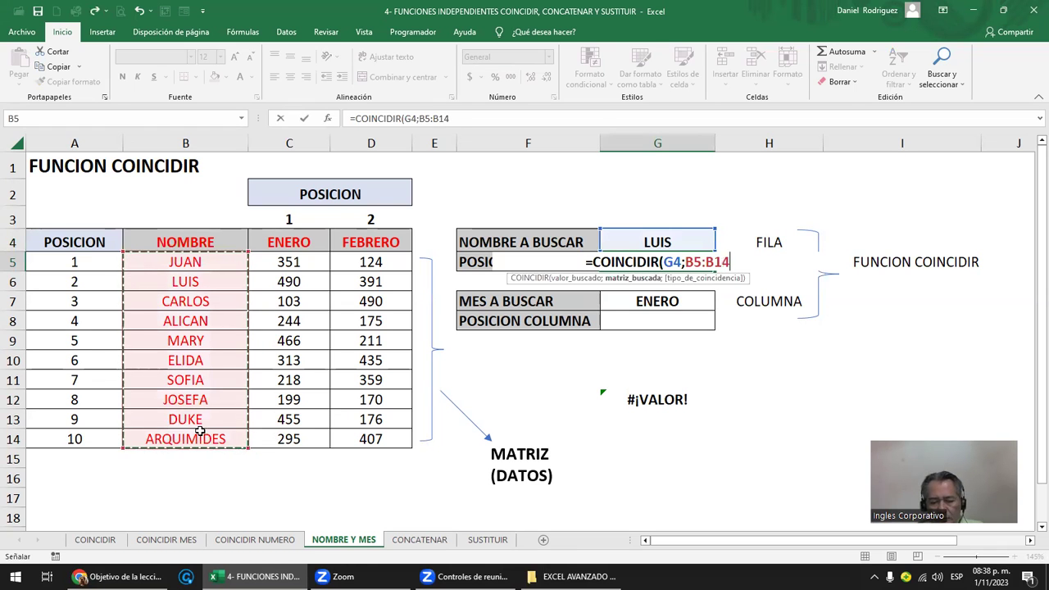
pyautogui.write(';')
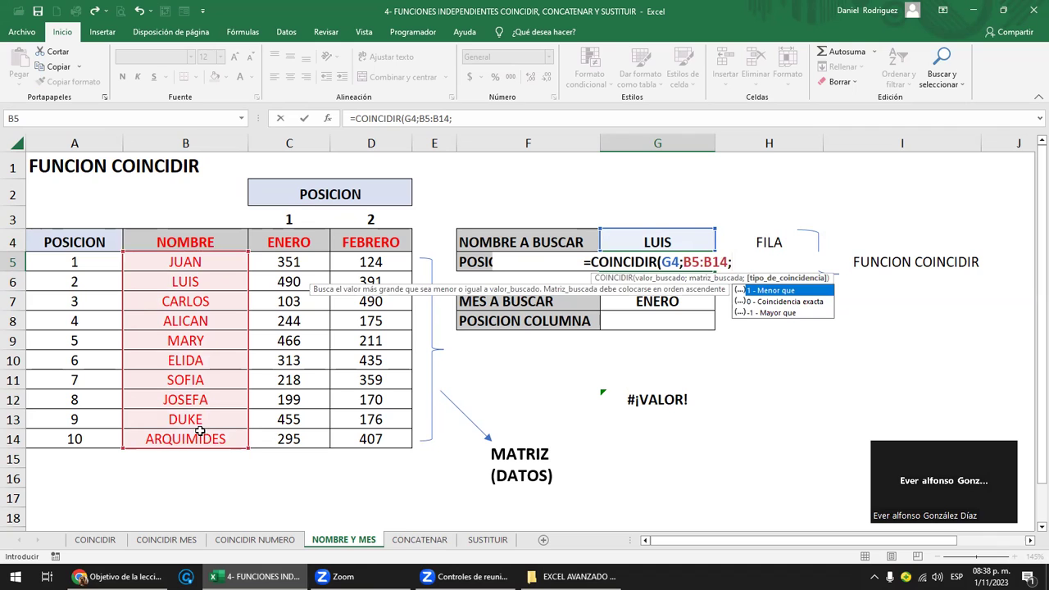
pyautogui.write('0')
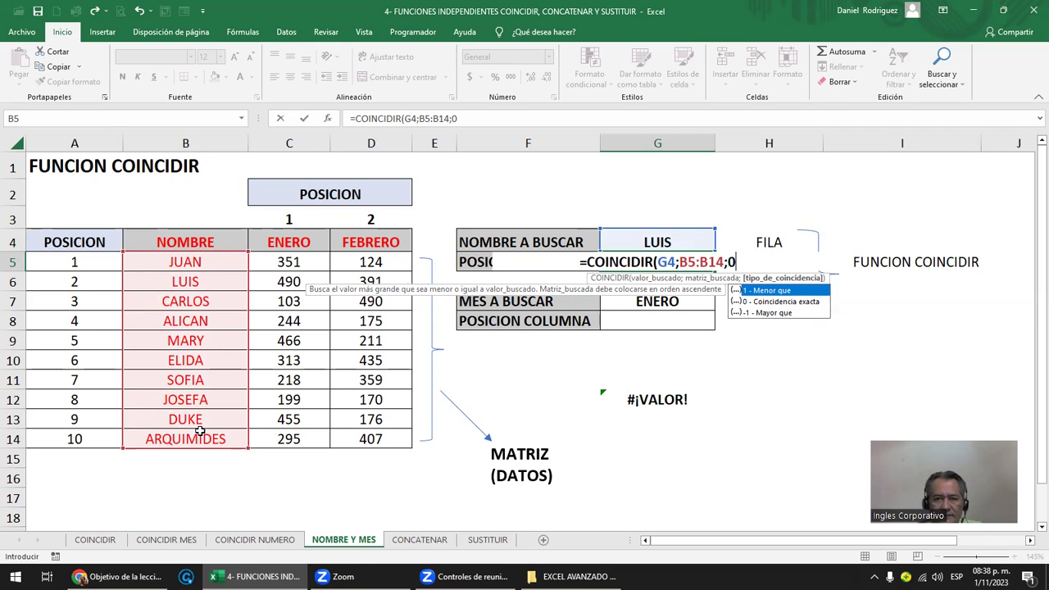
pyautogui.write(')')
pyautogui.press('Return')
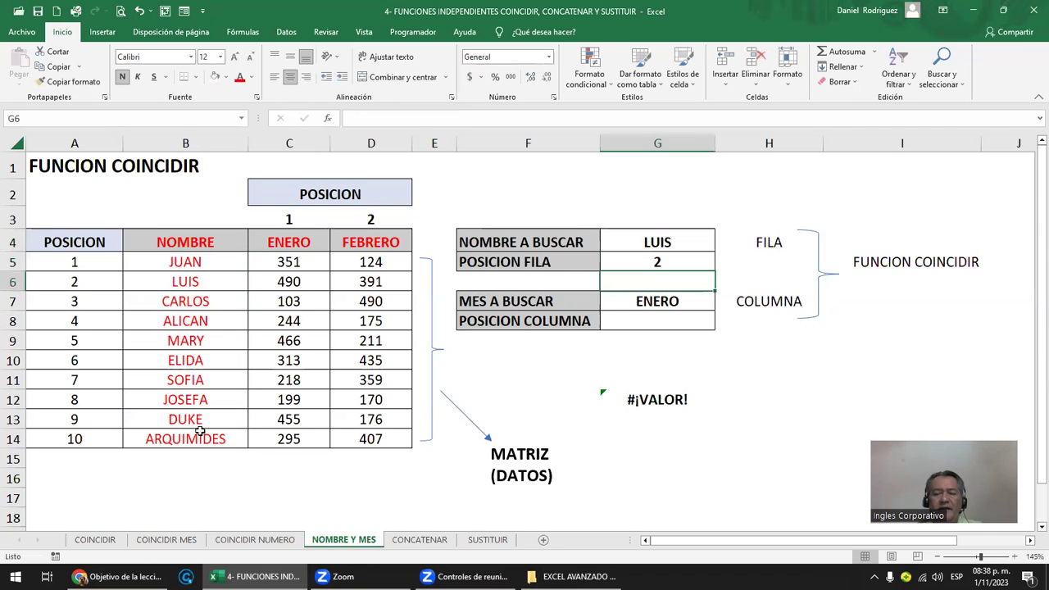
# Change the name to search in G4 to DUKE, giving position 9
pyautogui.click(155, 275)
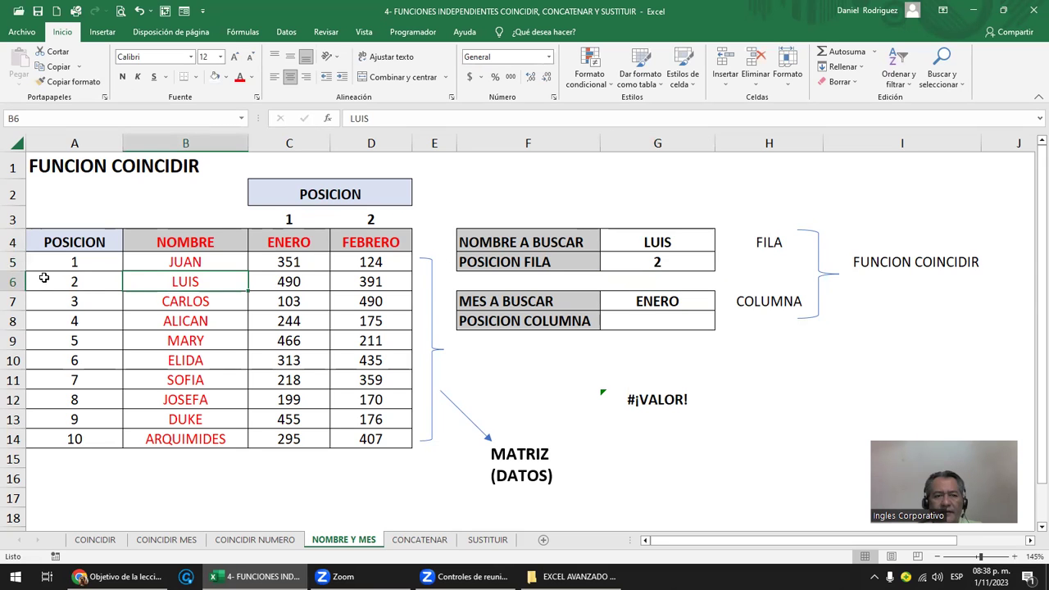
pyautogui.moveTo(187, 264); pyautogui.dragTo(185, 418)
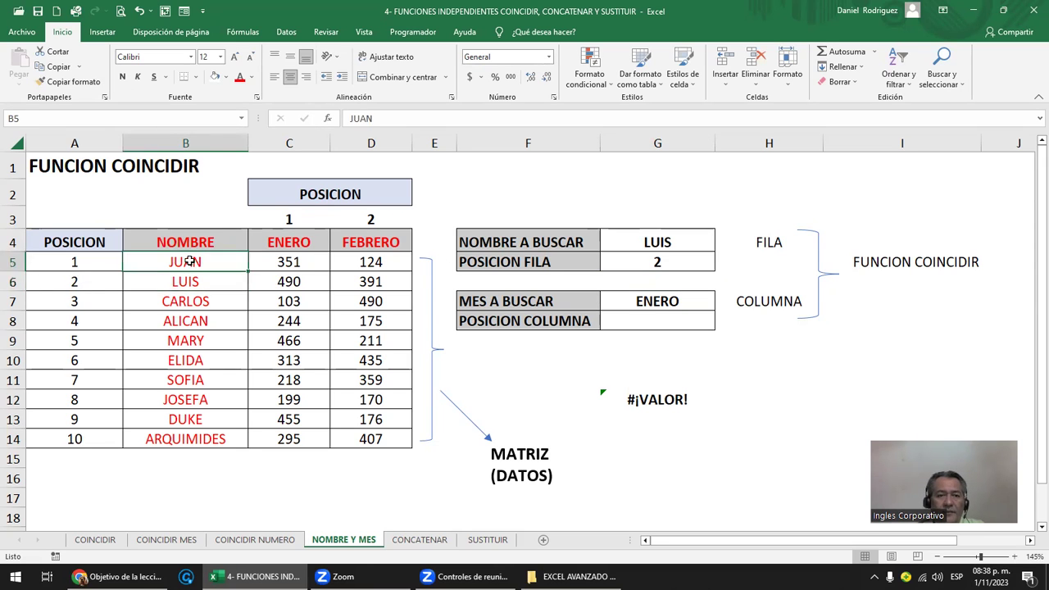
pyautogui.click(189, 278)
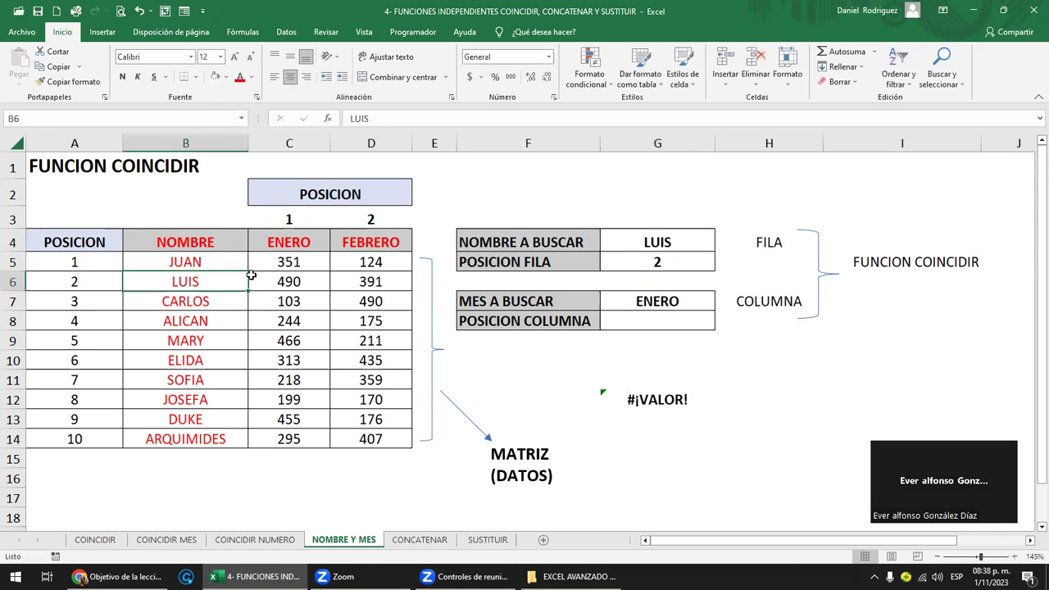
pyautogui.click(666, 244)
pyautogui.write('DU')
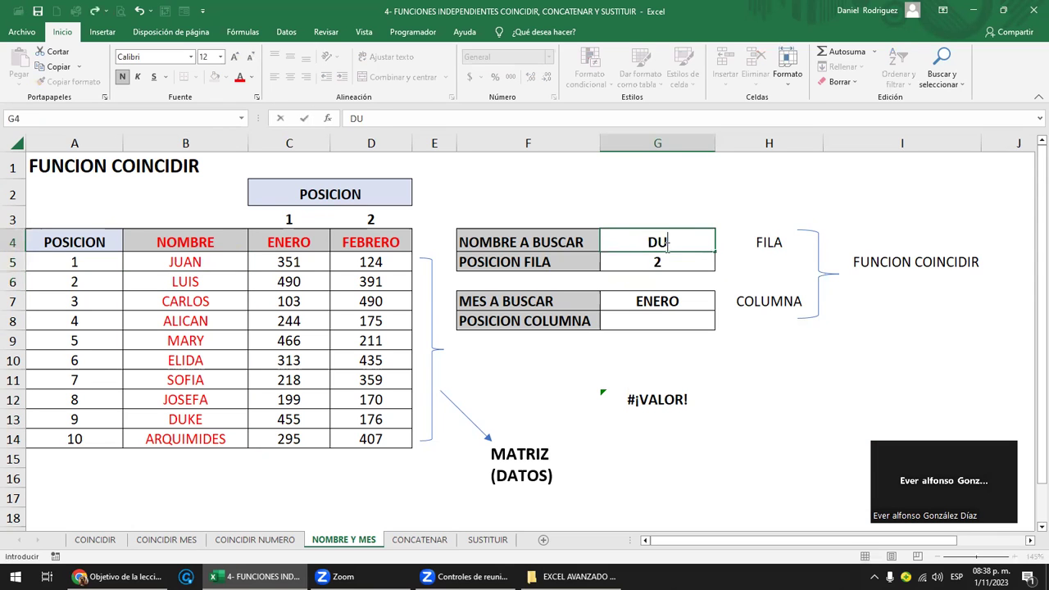
pyautogui.write('KE')
pyautogui.press('Return')
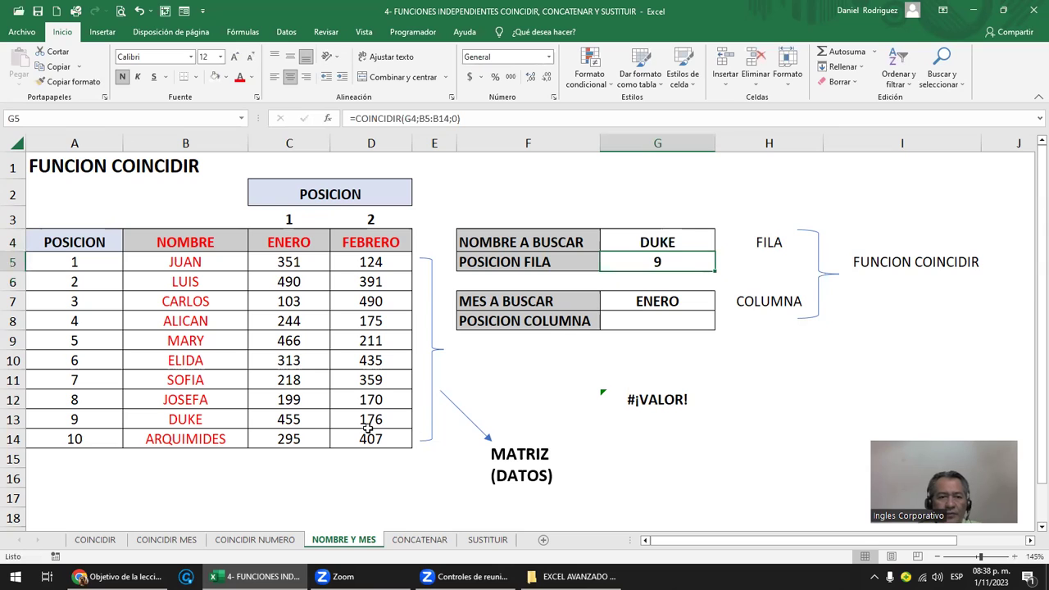
pyautogui.click(197, 419)
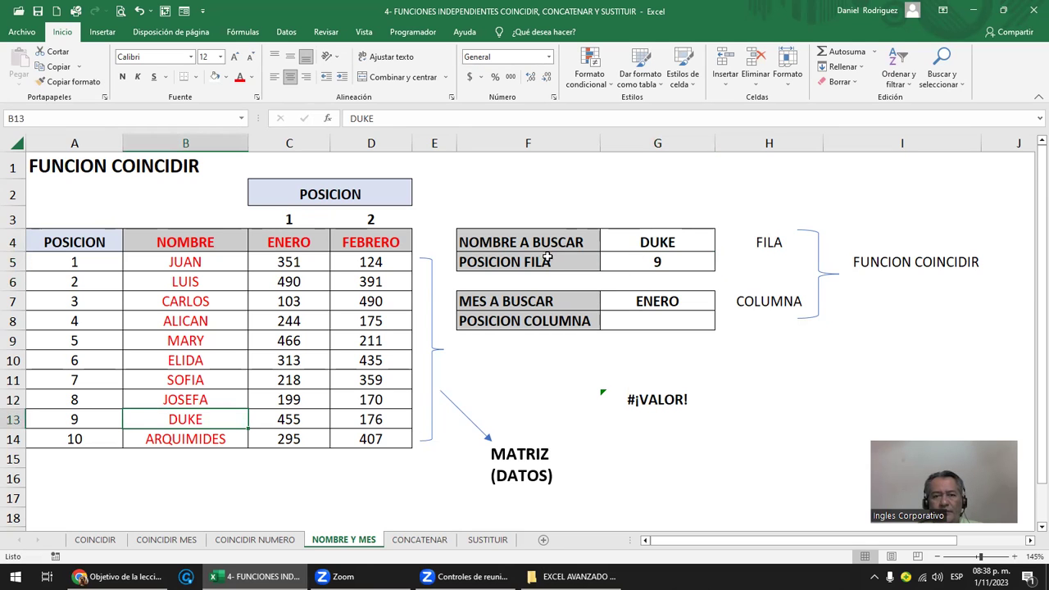
# Enter =COINCIDIR(G7;C4:D4;0) in G8, returning 1 for ENERO
pyautogui.click(672, 301)
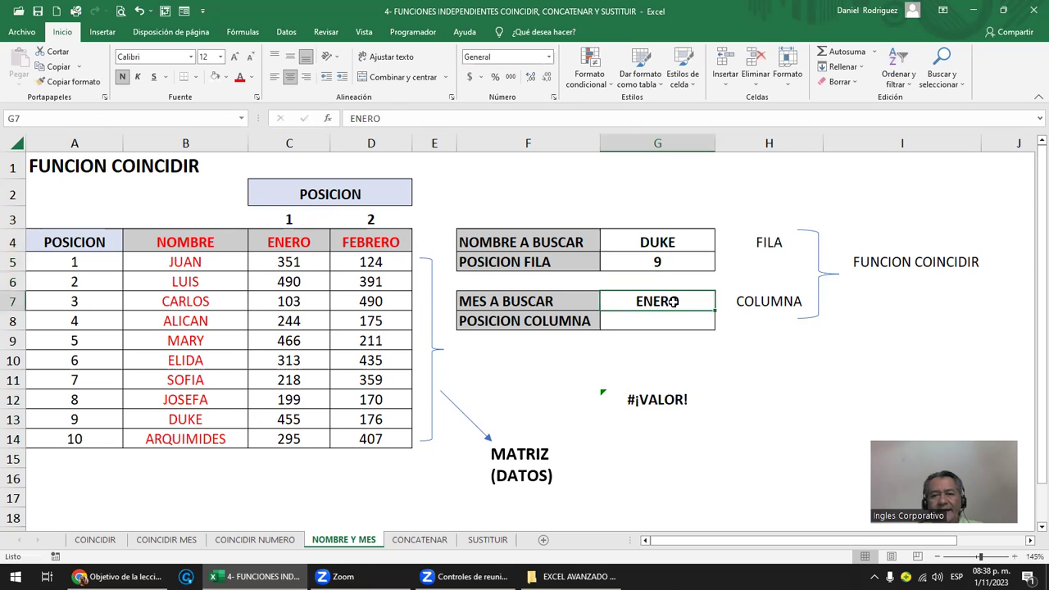
pyautogui.click(654, 324)
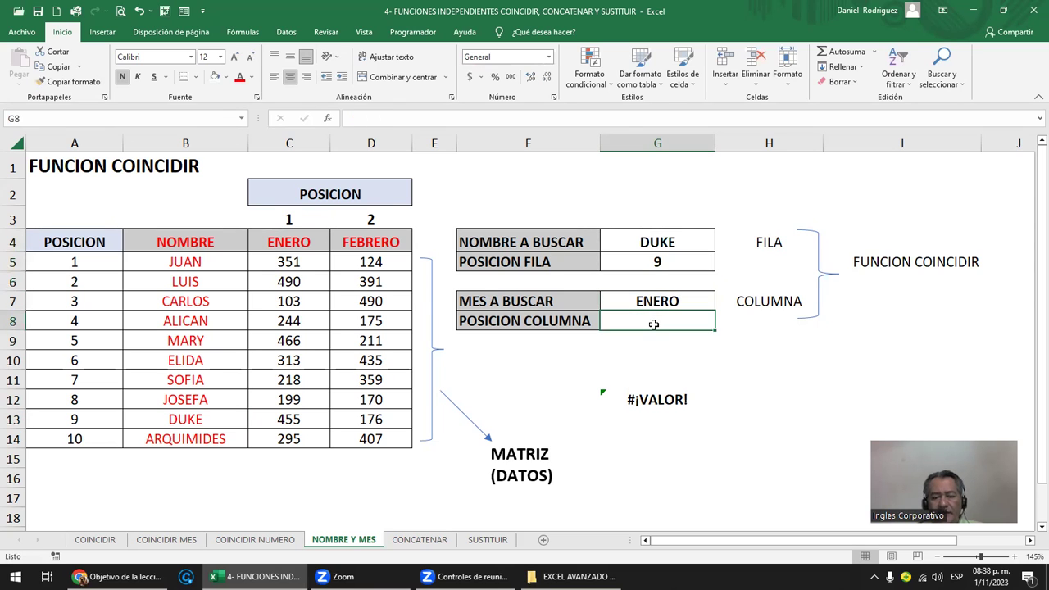
pyautogui.write('=')
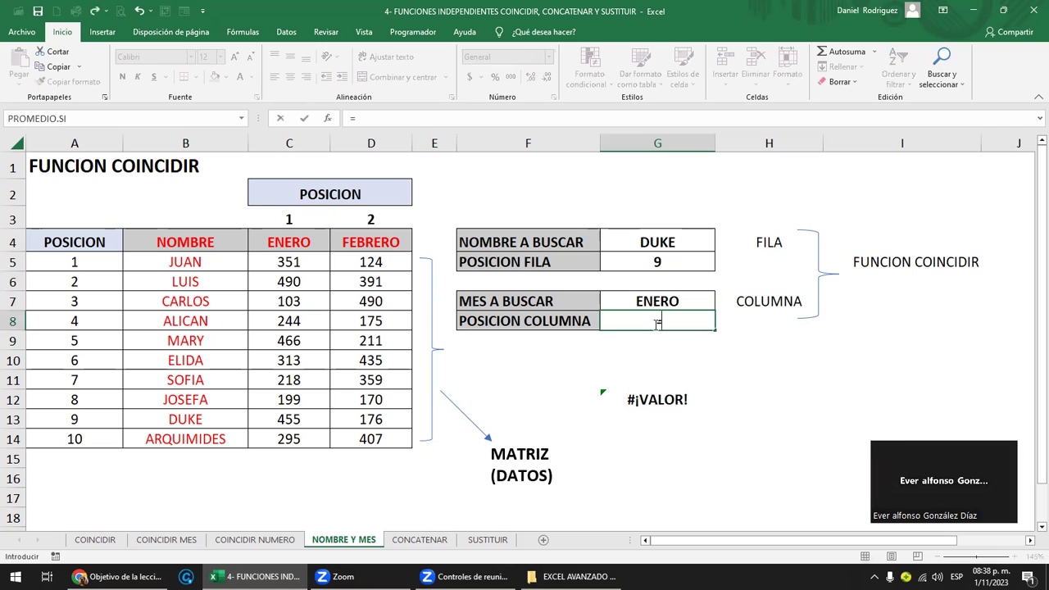
pyautogui.write('COIN')
pyautogui.press('Tab')
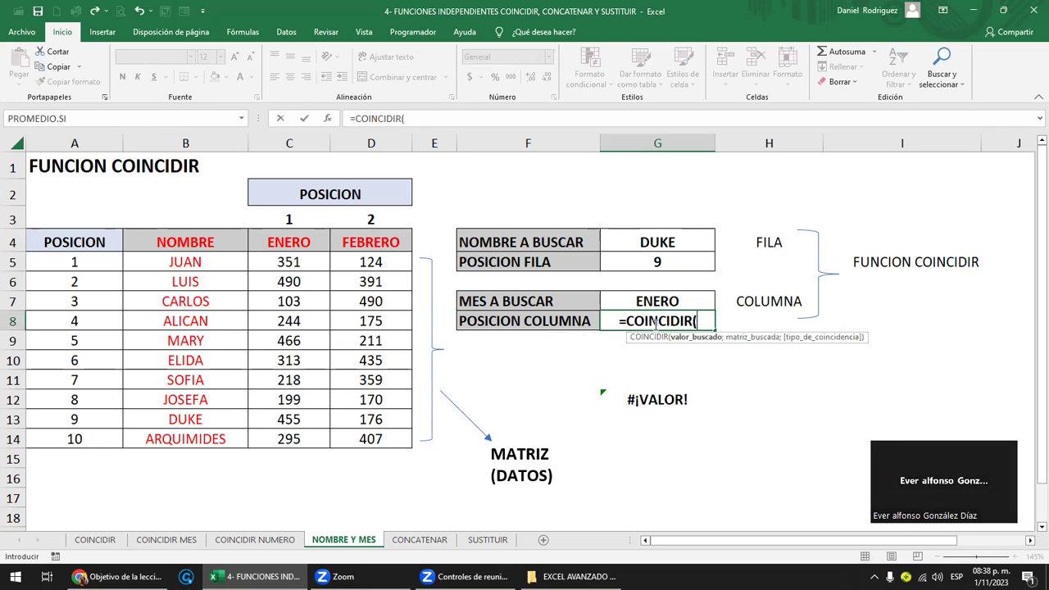
pyautogui.click(672, 300)
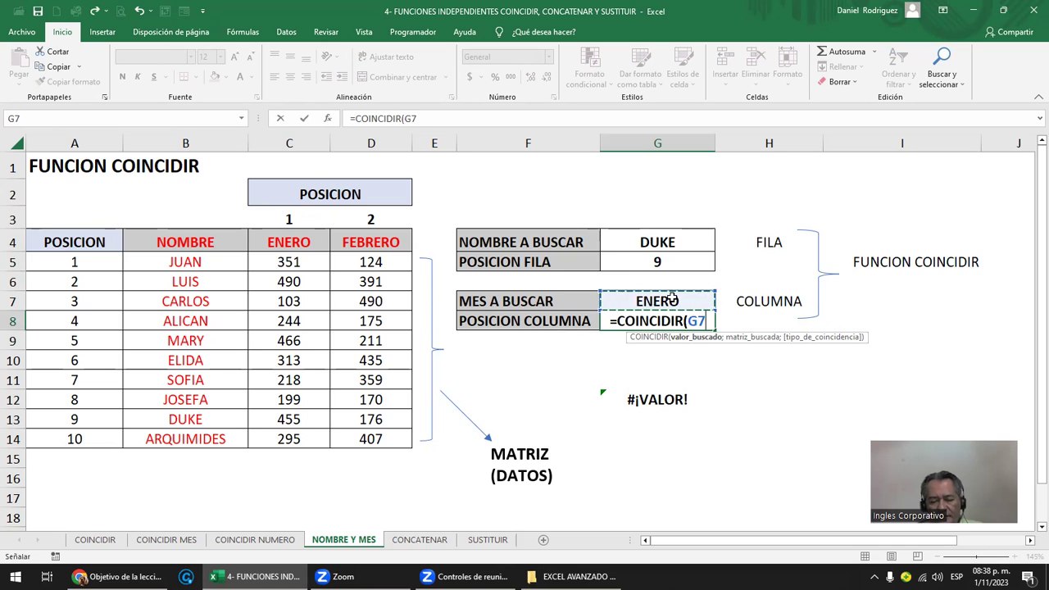
pyautogui.write(';')
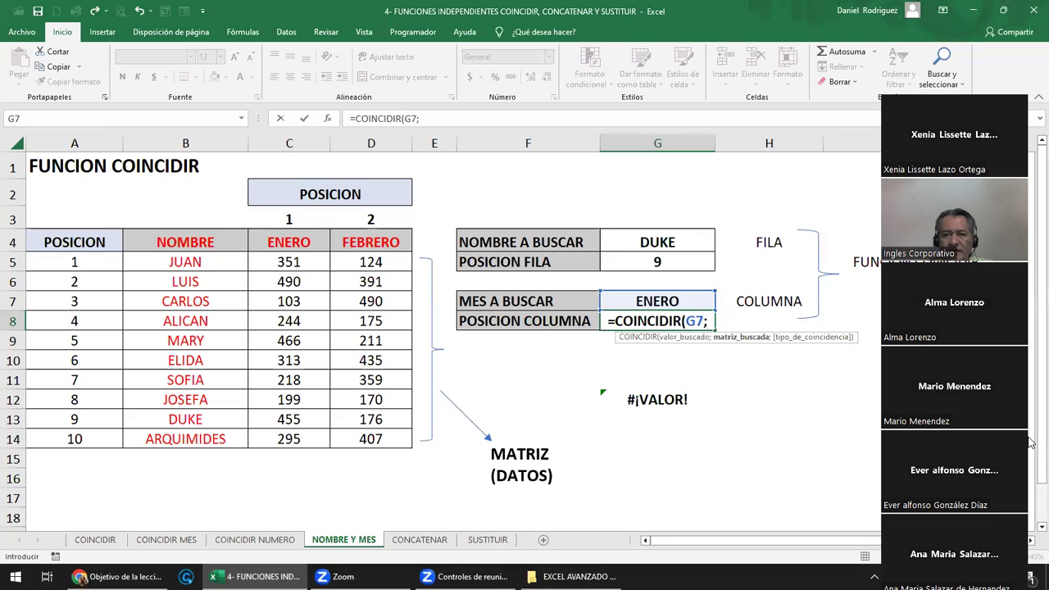
pyautogui.moveTo(281, 235); pyautogui.dragTo(344, 239)
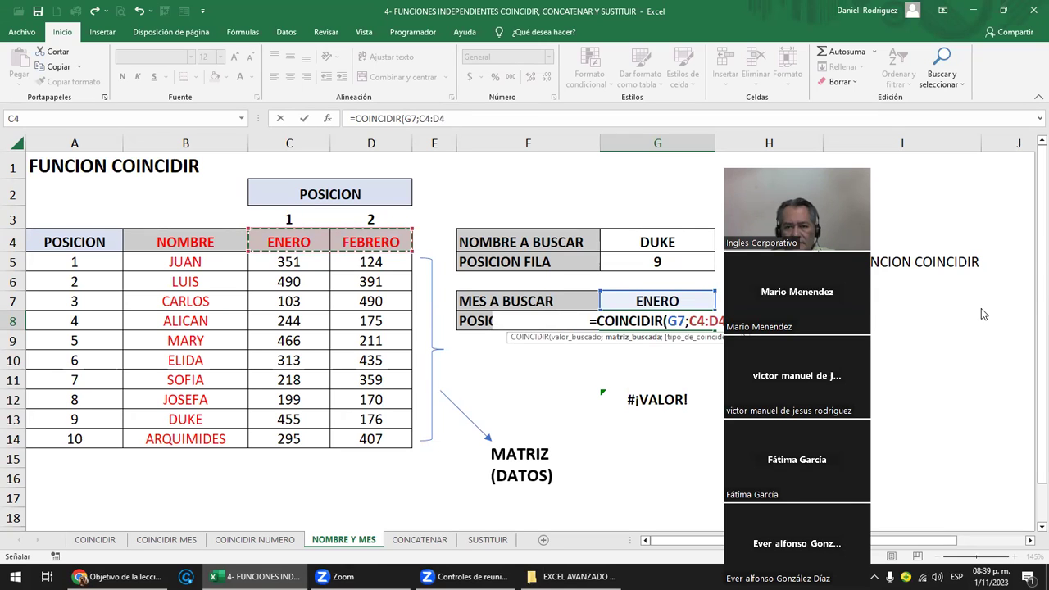
pyautogui.write(';')
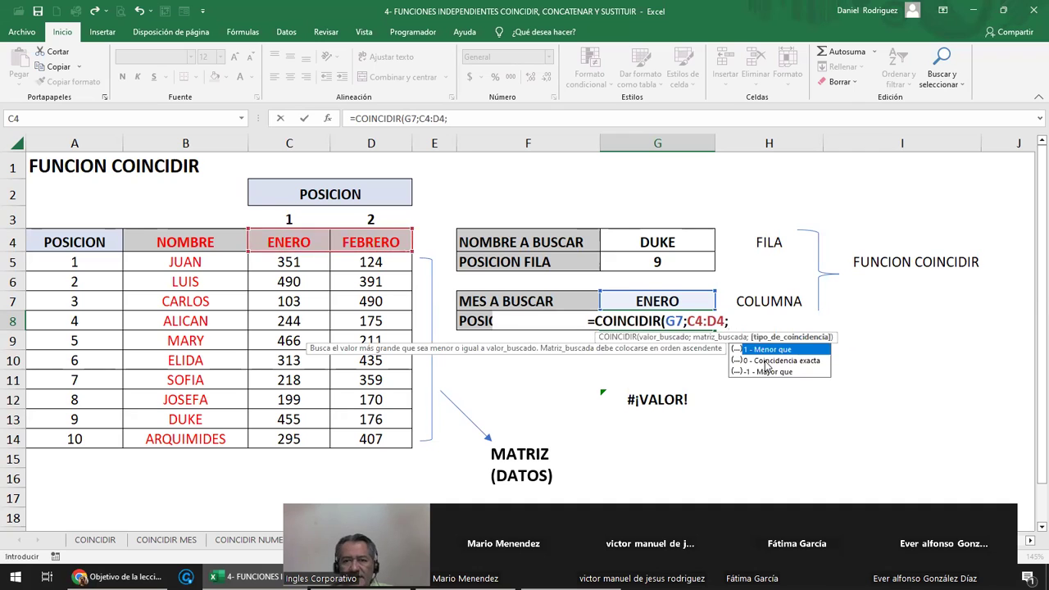
pyautogui.write('0)')
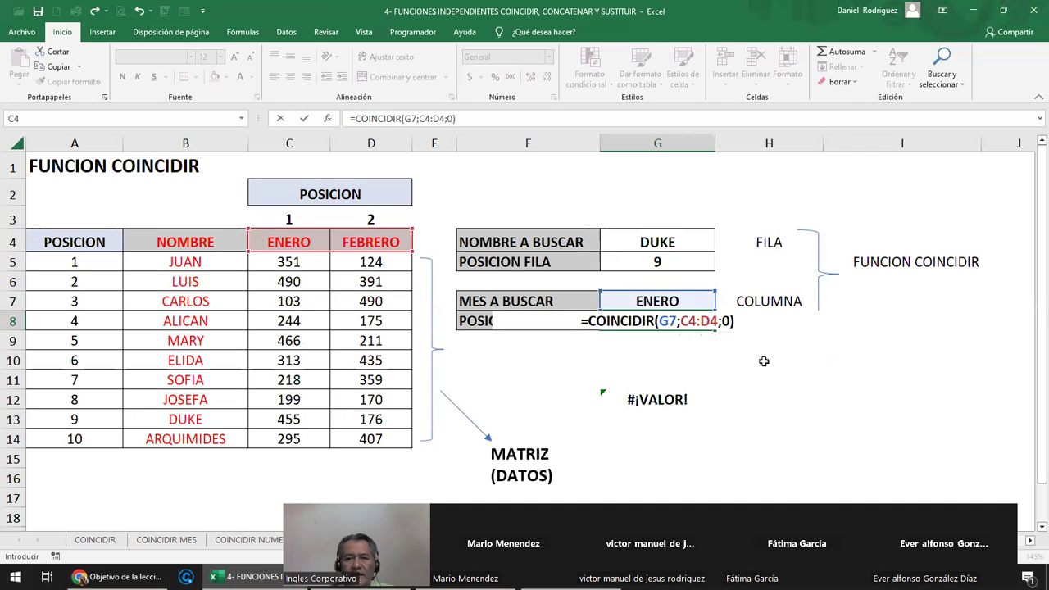
pyautogui.press('Return')
pyautogui.click(667, 320)
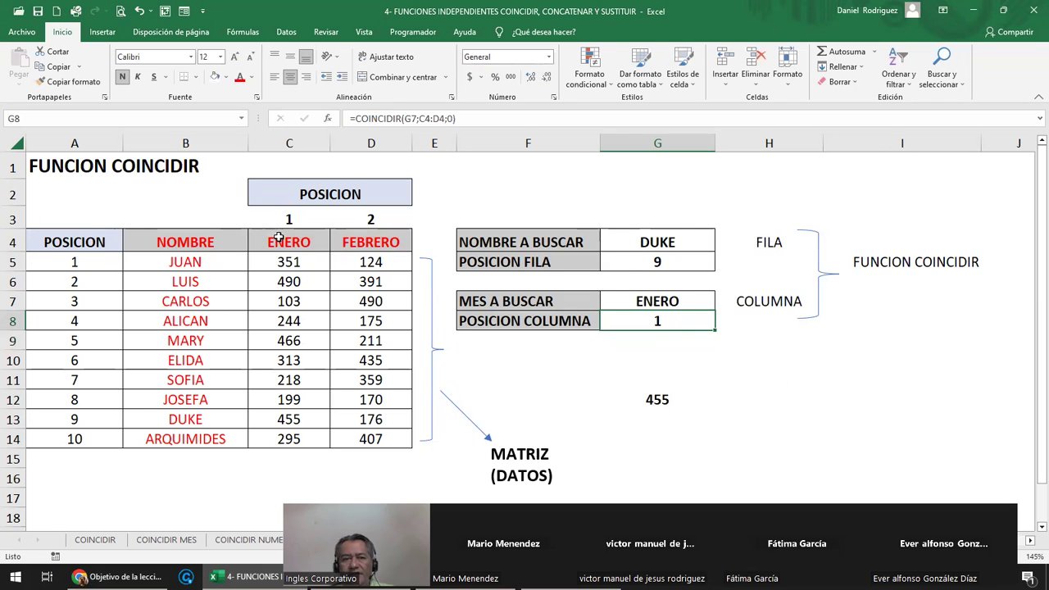
pyautogui.click(651, 301)
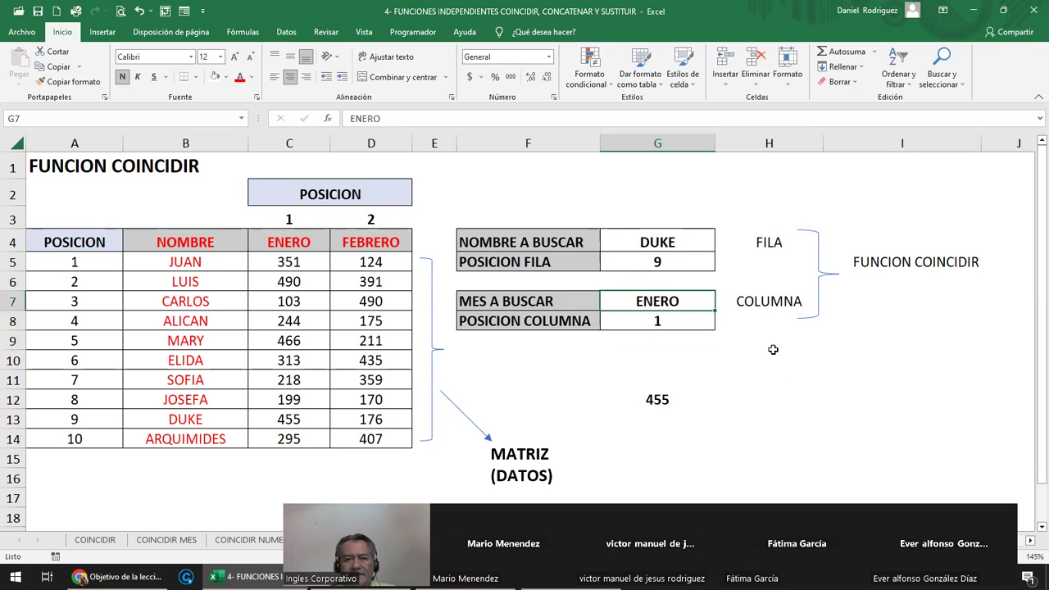
# Enter FEBRERO as the search month, then highlight DUKE's row 13 and column D to show 176
pyautogui.write('FEBRERO')
pyautogui.press('Return')
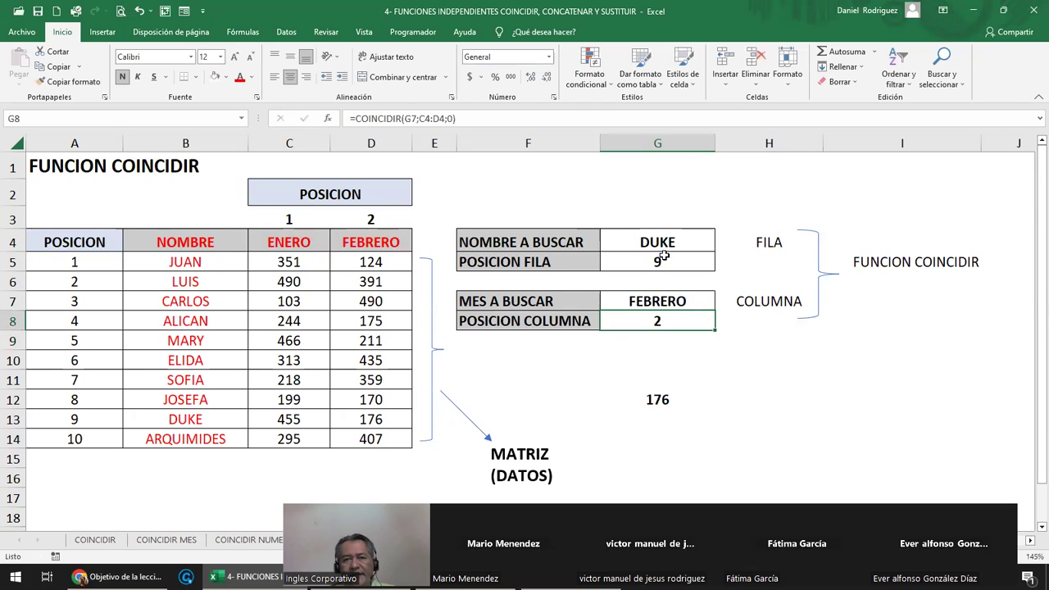
pyautogui.moveTo(78, 418); pyautogui.dragTo(223, 422)
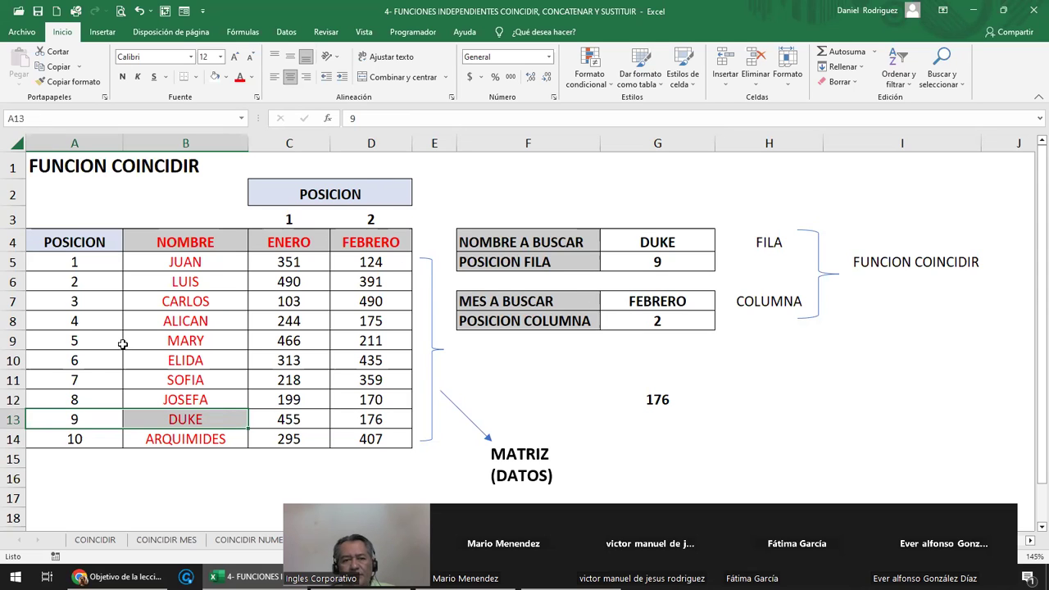
pyautogui.click(13, 419)
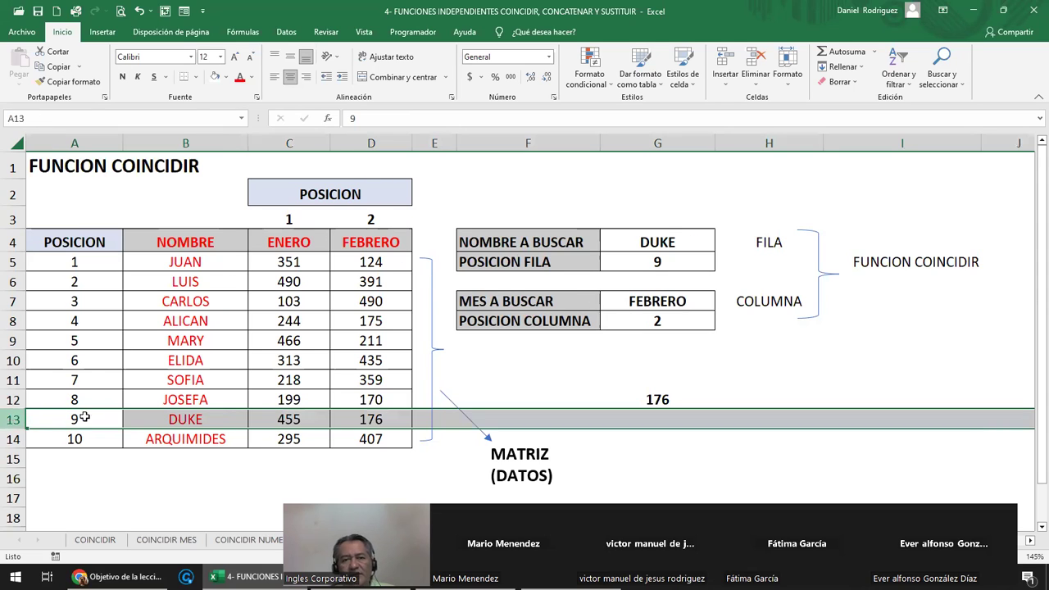
pyautogui.keyDown('ctrl'); pyautogui.click(368, 143); pyautogui.keyUp('ctrl')
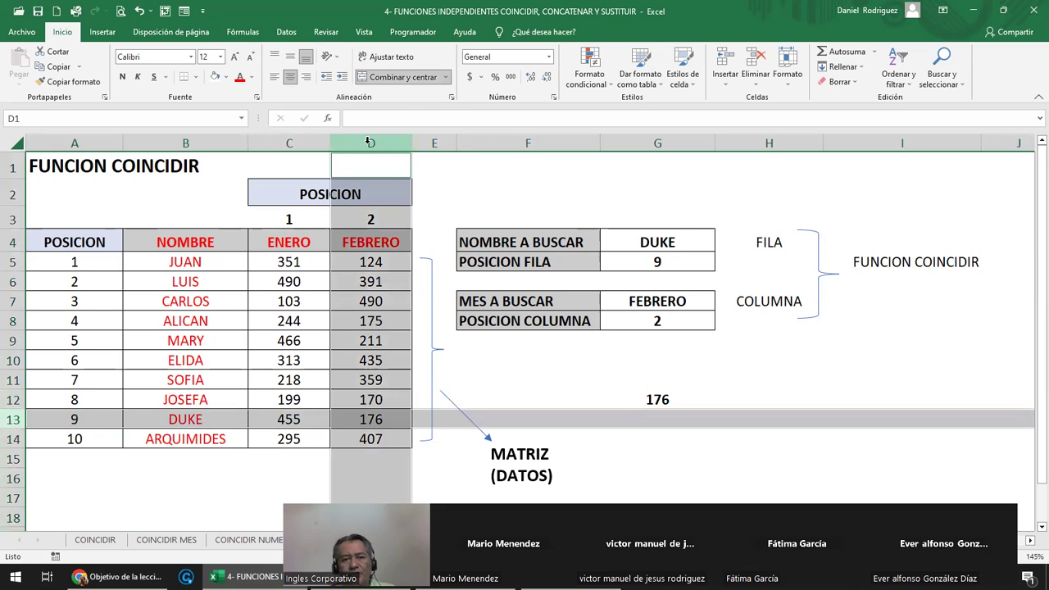
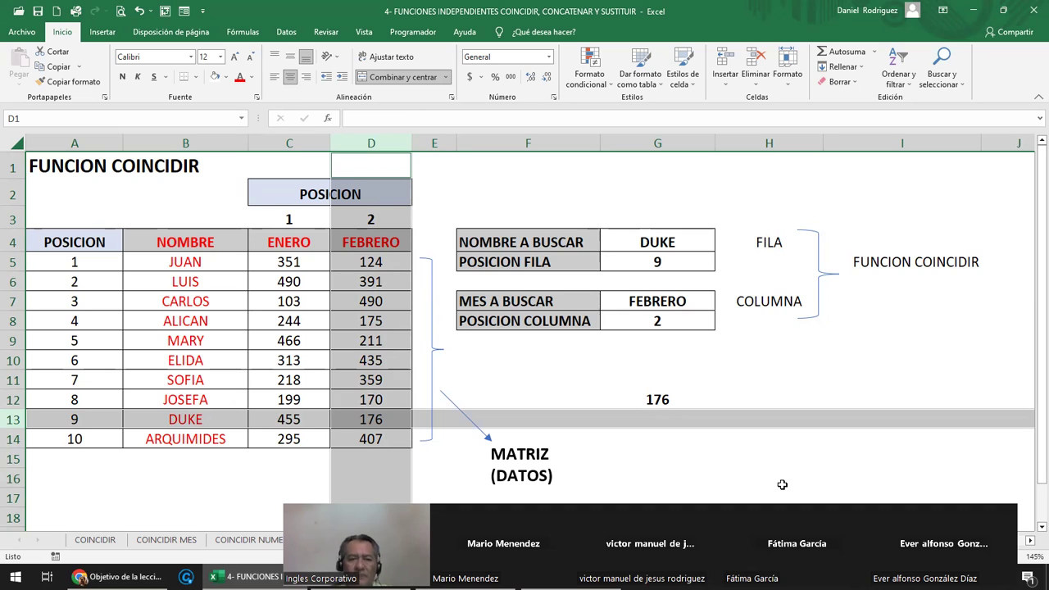
# Review the COINCIDIR position formulas in G5 and G8 and the INDICE result in G12
pyautogui.click(712, 359)
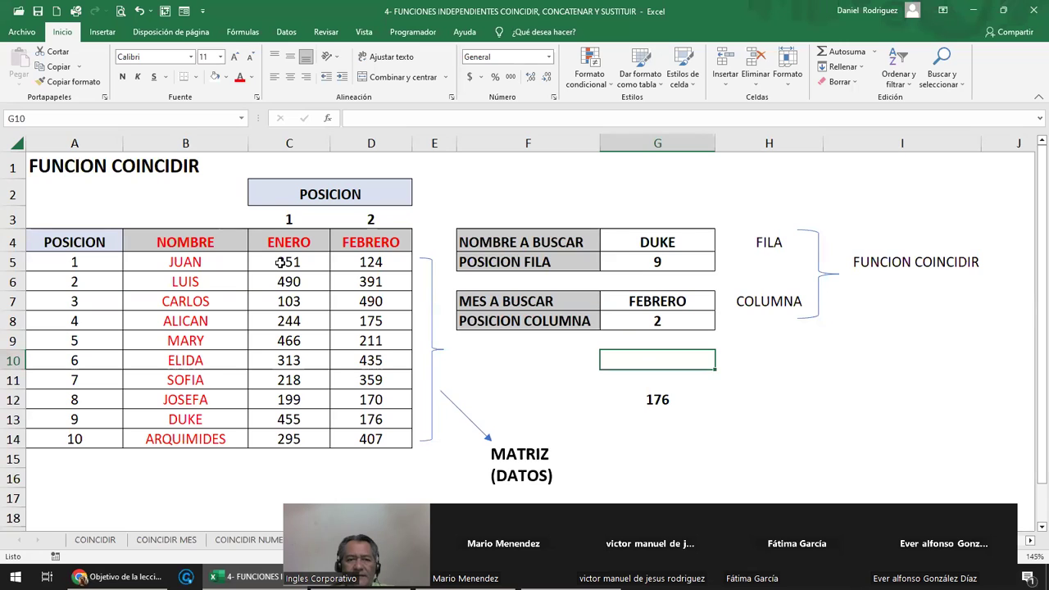
pyautogui.moveTo(280, 261); pyautogui.dragTo(385, 440)
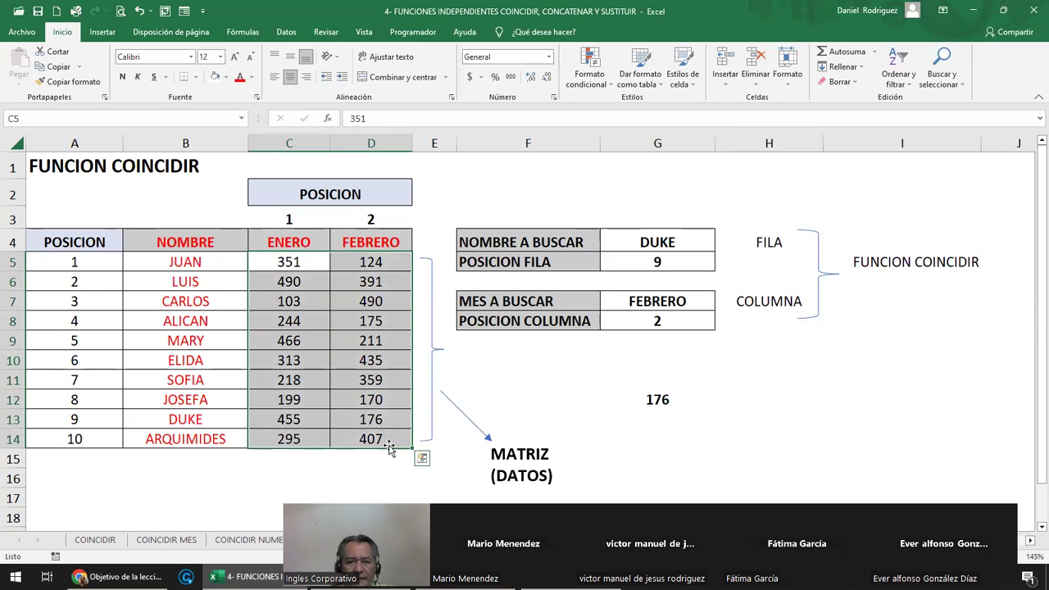
pyautogui.click(668, 260)
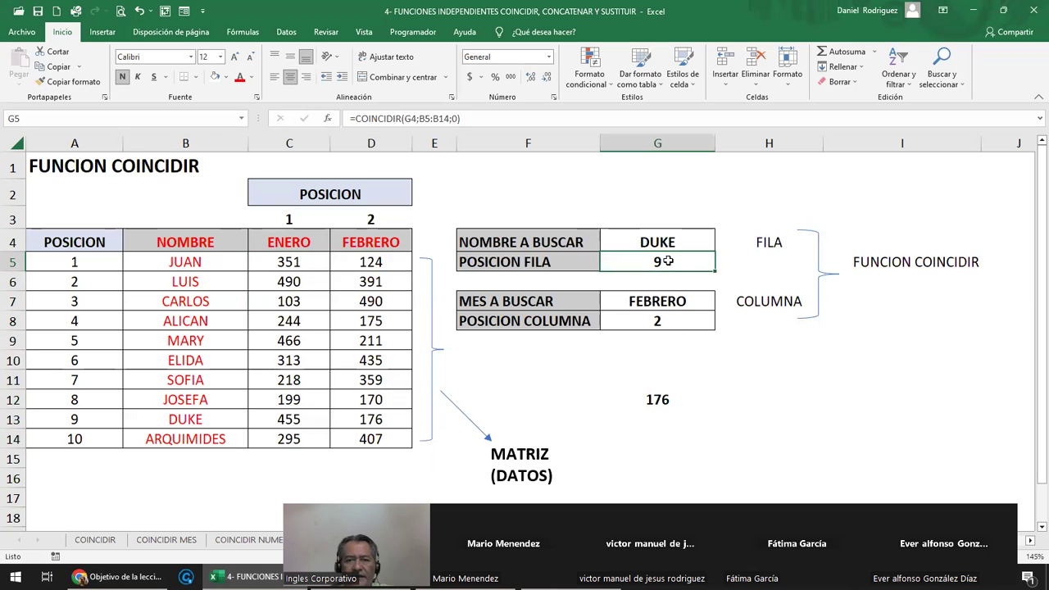
pyautogui.click(644, 314)
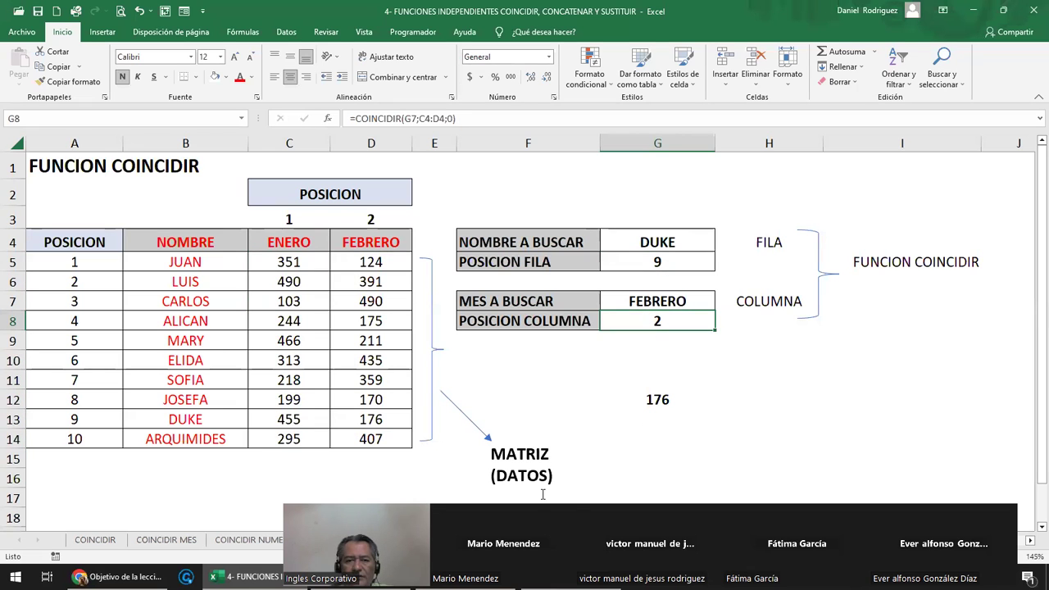
pyautogui.click(662, 395)
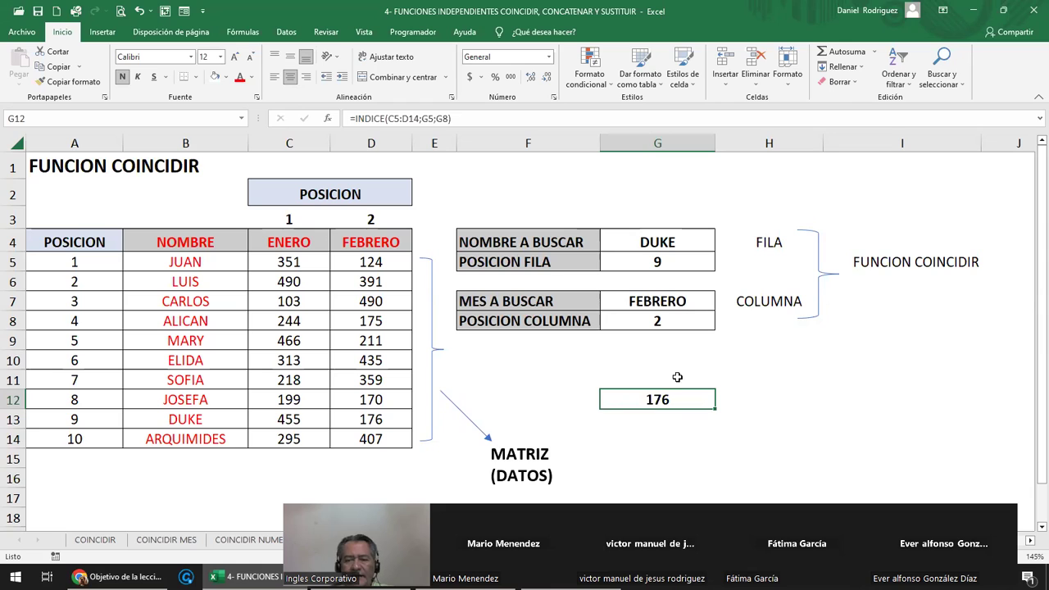
pyautogui.click(668, 261)
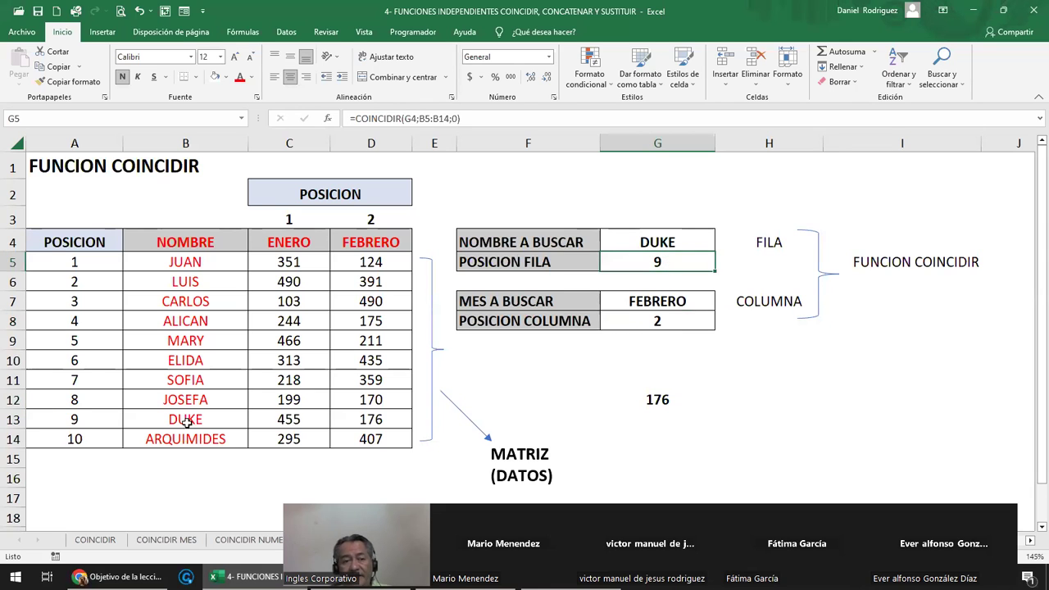
# Highlight DUKE's row 13 and the FEBRERO column, then view G12's formula references
pyautogui.click(15, 419)
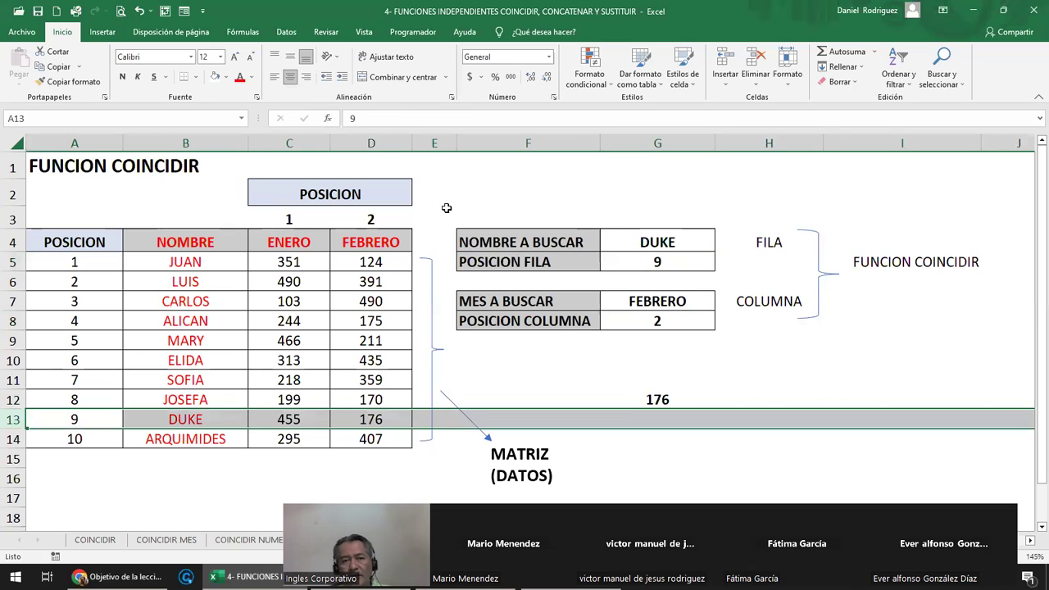
pyautogui.keyDown('ctrl'); pyautogui.click(373, 144); pyautogui.keyUp('ctrl')
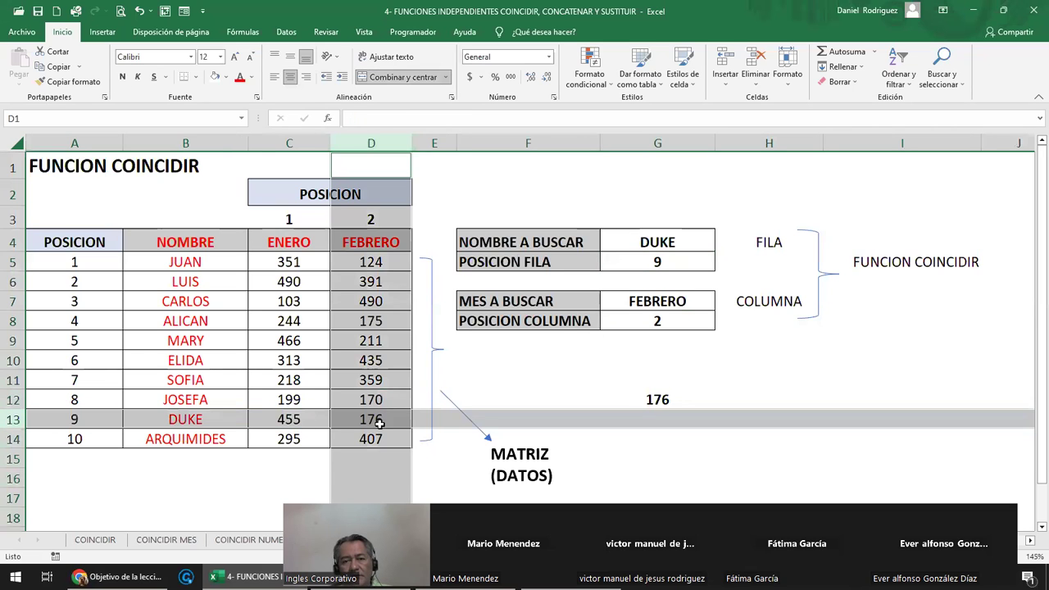
pyautogui.click(702, 408)
pyautogui.doubleClick(703, 409)
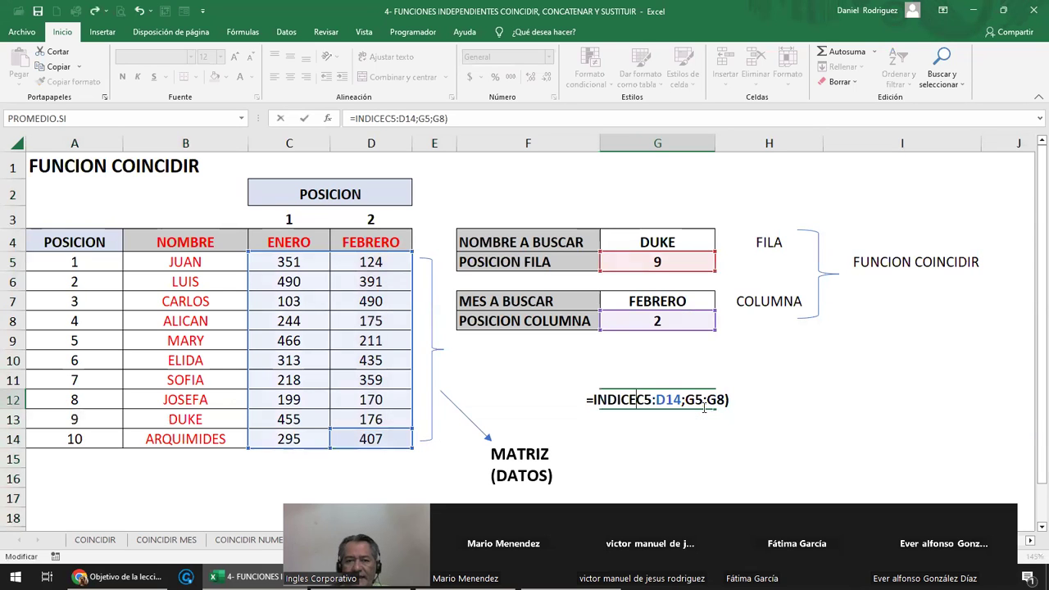
pyautogui.press('Escape')
# Label cell F12 as VALOR
pyautogui.press('Left')
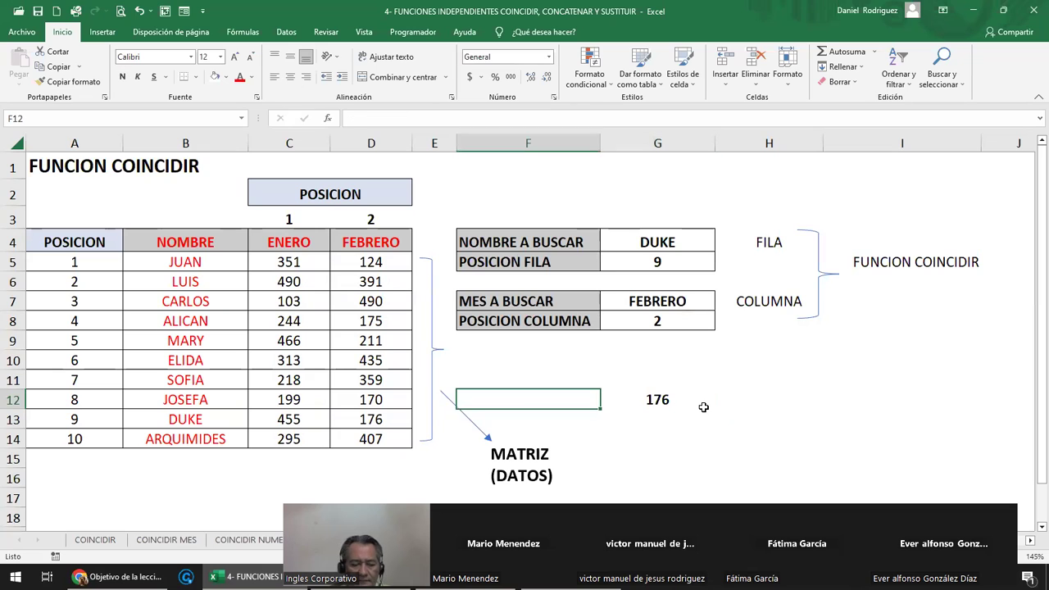
pyautogui.write('VALOR')
pyautogui.press('Return')
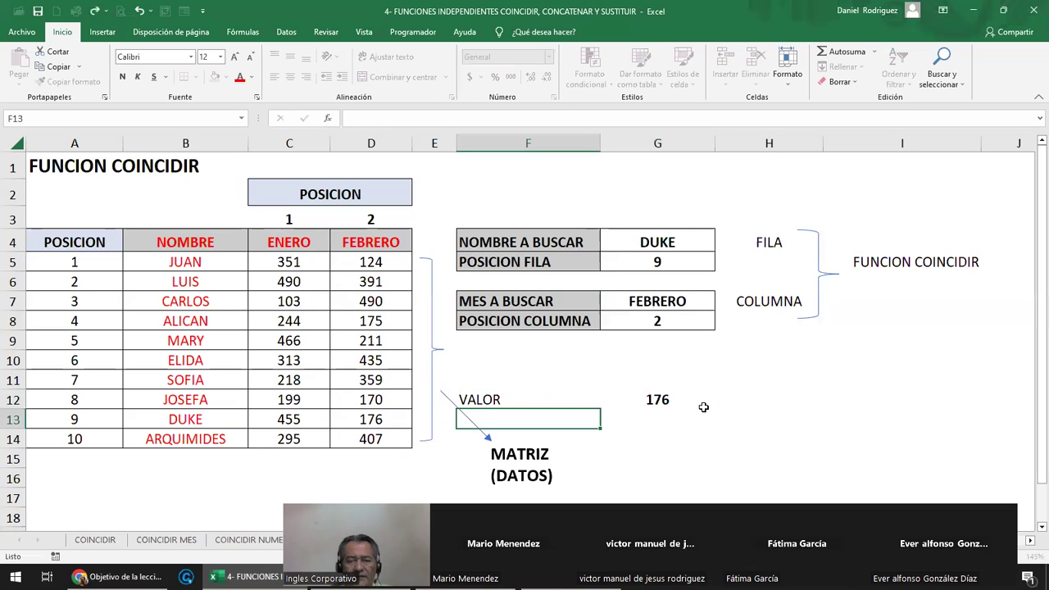
# Re-enter G12 as =INDICE(C5:D14;G5;G8), returning 176
pyautogui.click(703, 408)
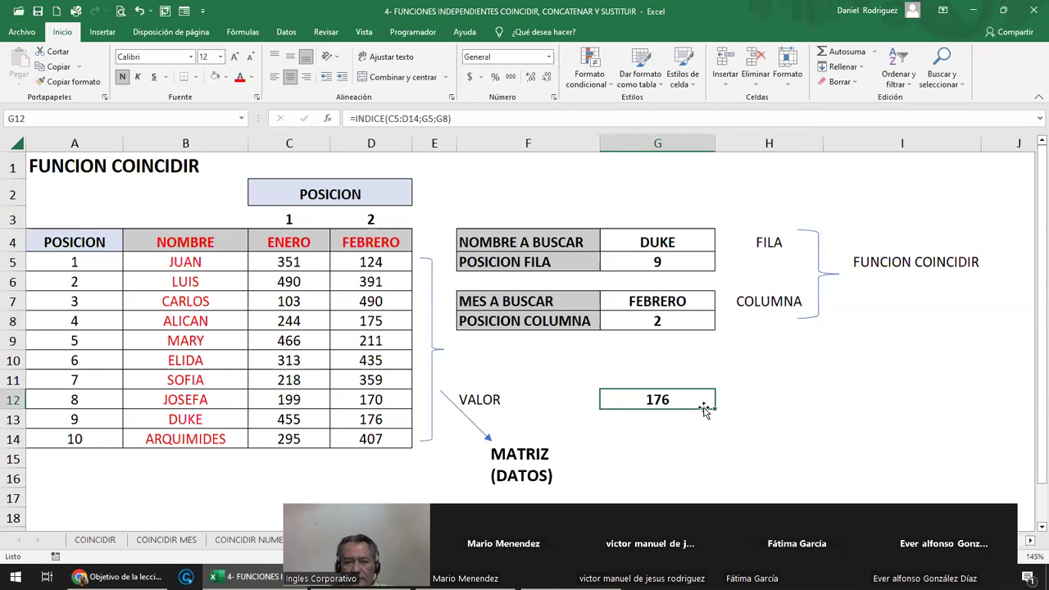
pyautogui.write('=IND')
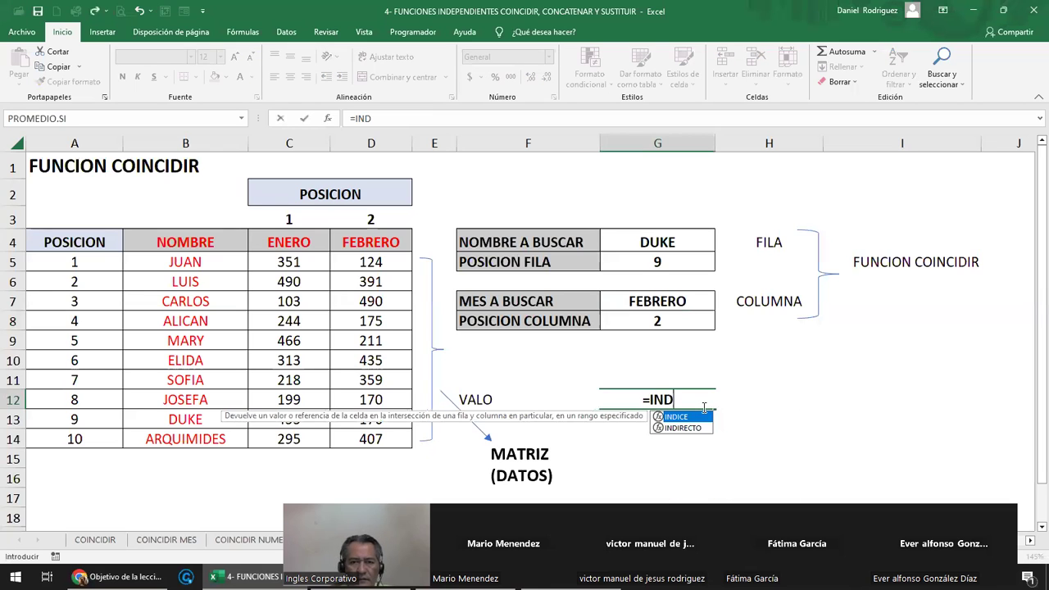
pyautogui.press('Tab')
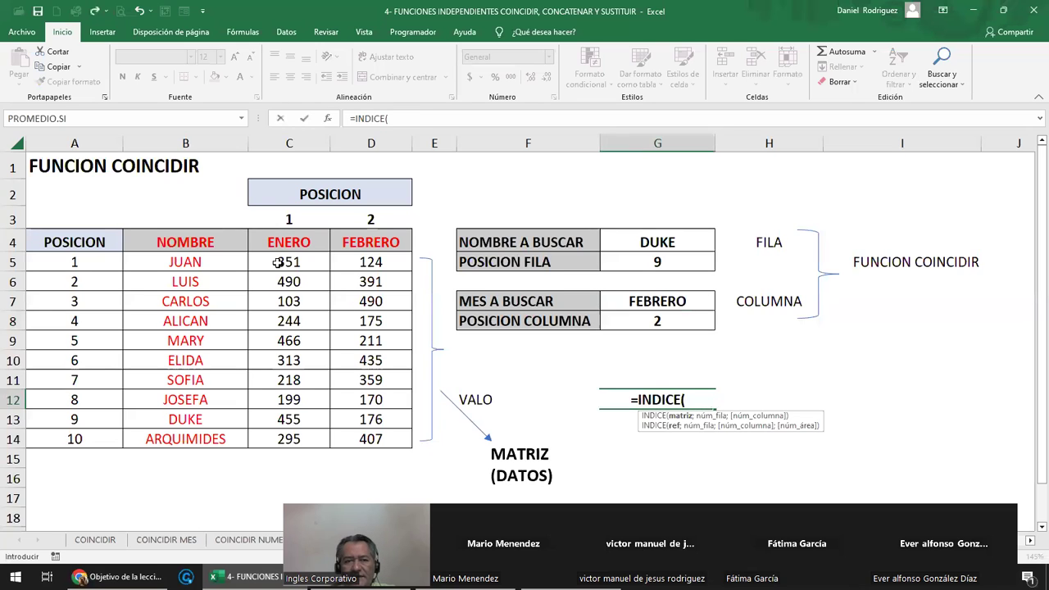
pyautogui.moveTo(279, 262); pyautogui.dragTo(358, 436)
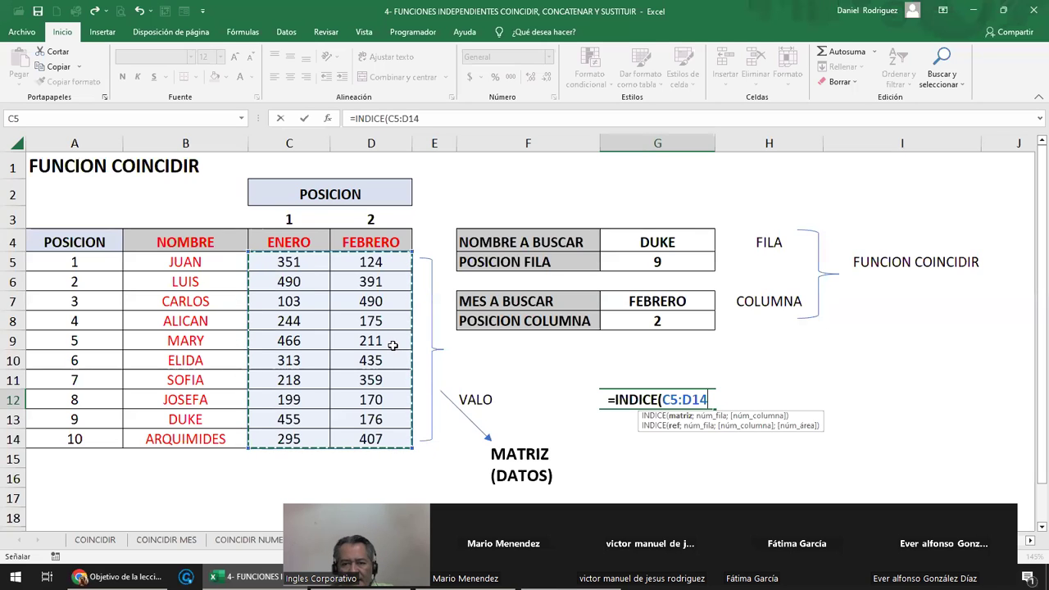
pyautogui.write(';')
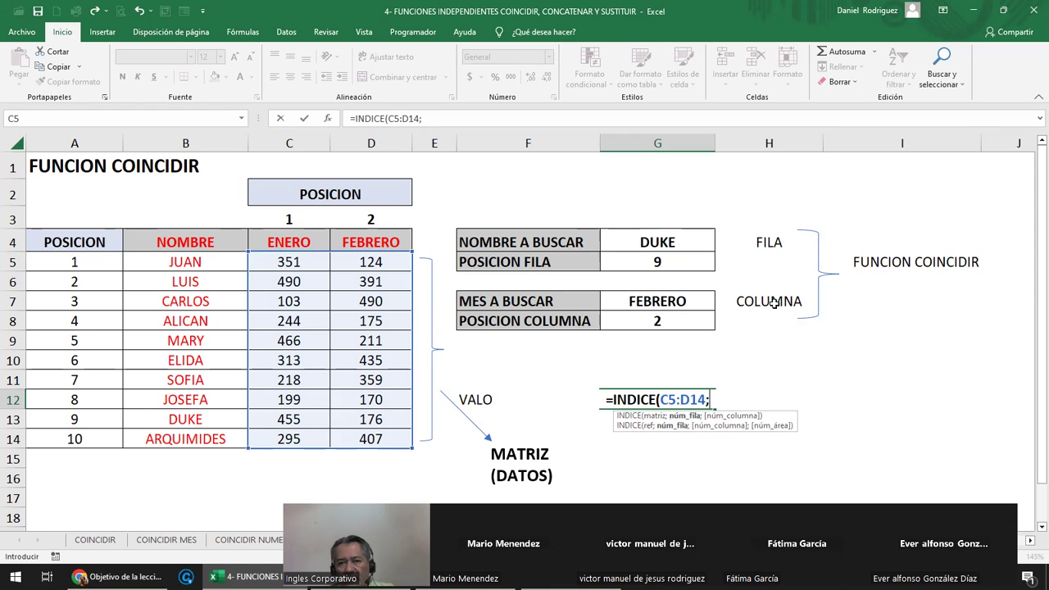
pyautogui.click(664, 262)
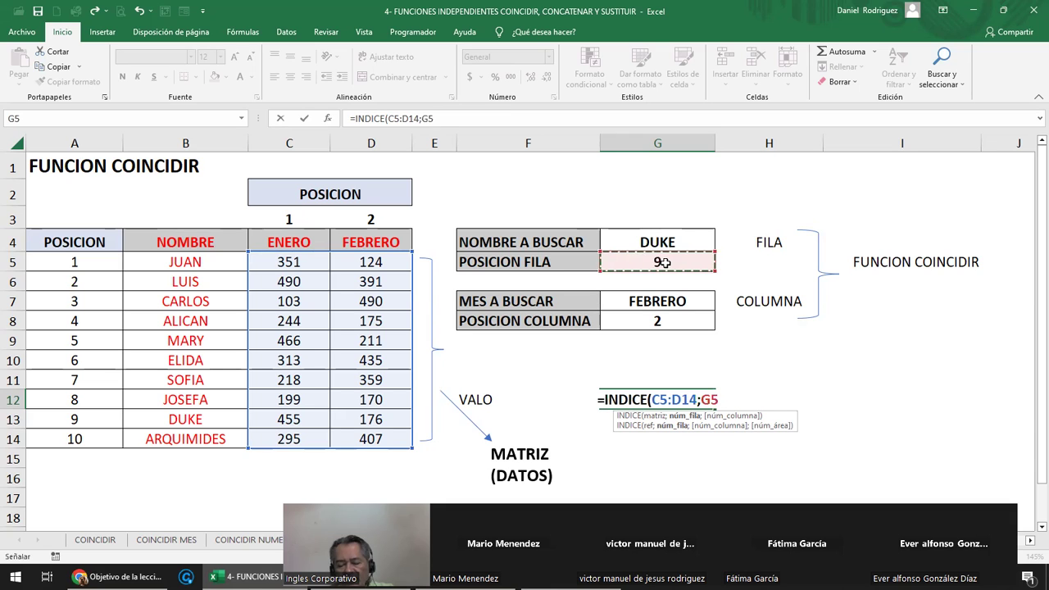
pyautogui.write(';')
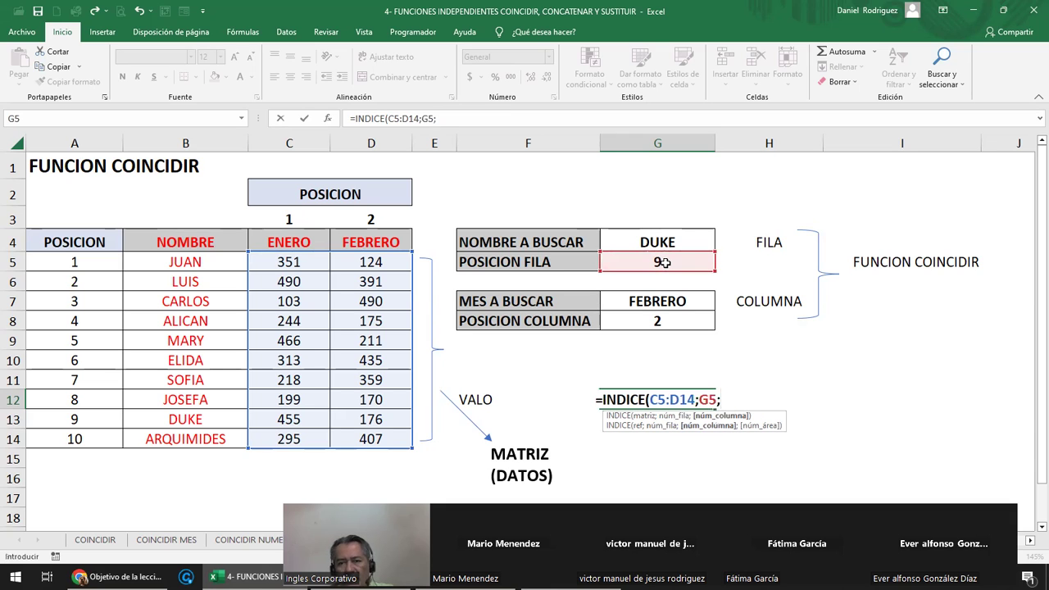
pyautogui.click(680, 322)
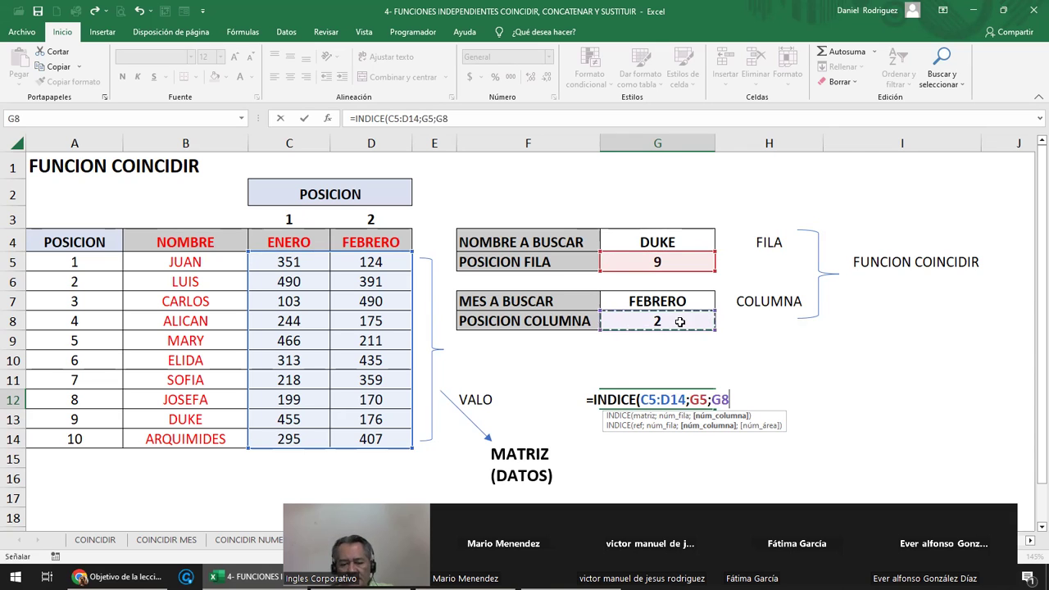
pyautogui.write(')')
pyautogui.hotkey('ctrl', 'Return')
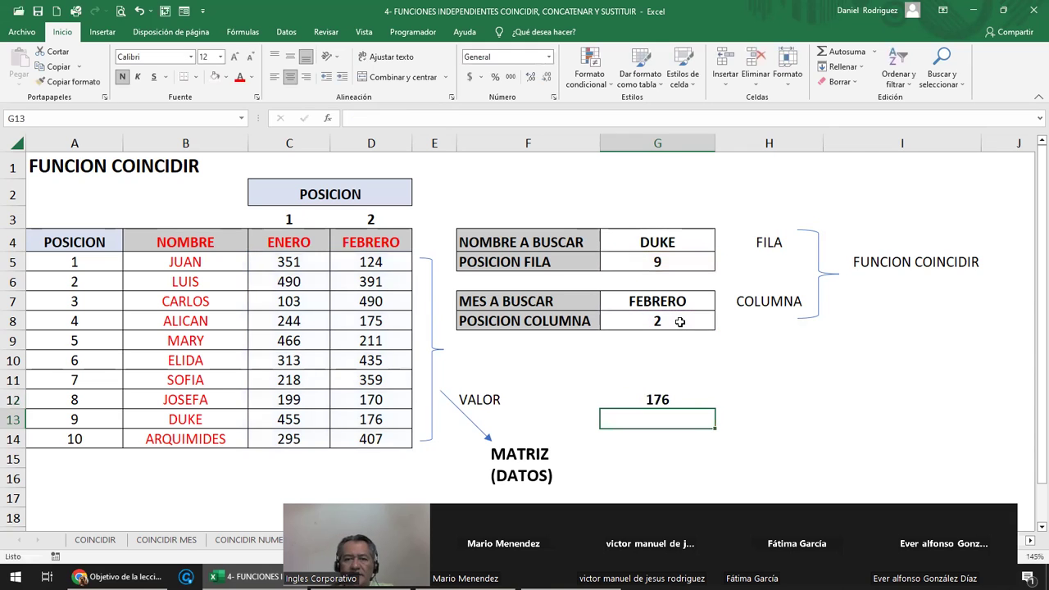
pyautogui.press('F2')
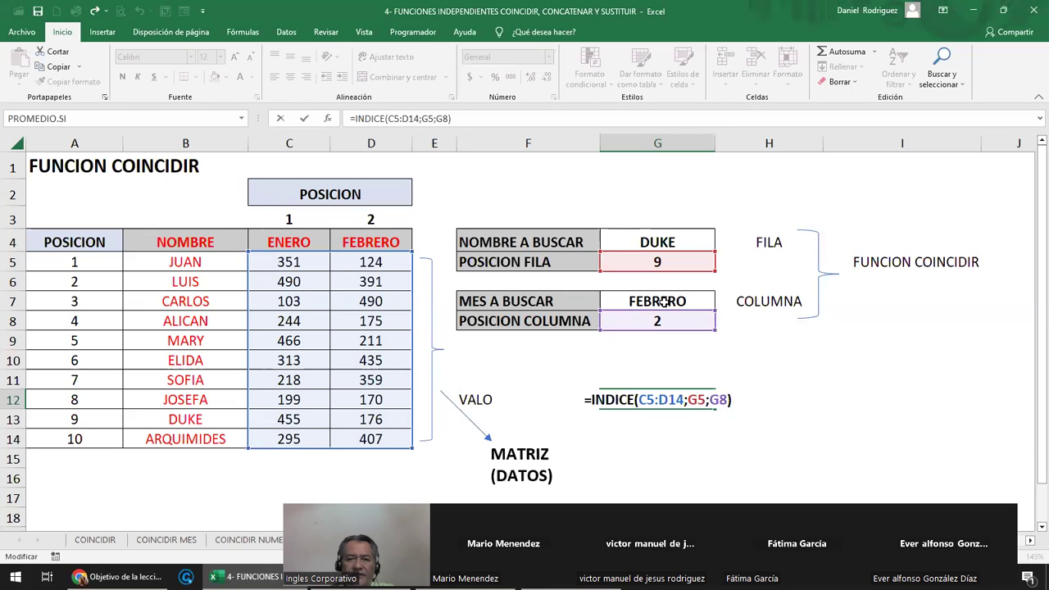
pyautogui.press('Return')
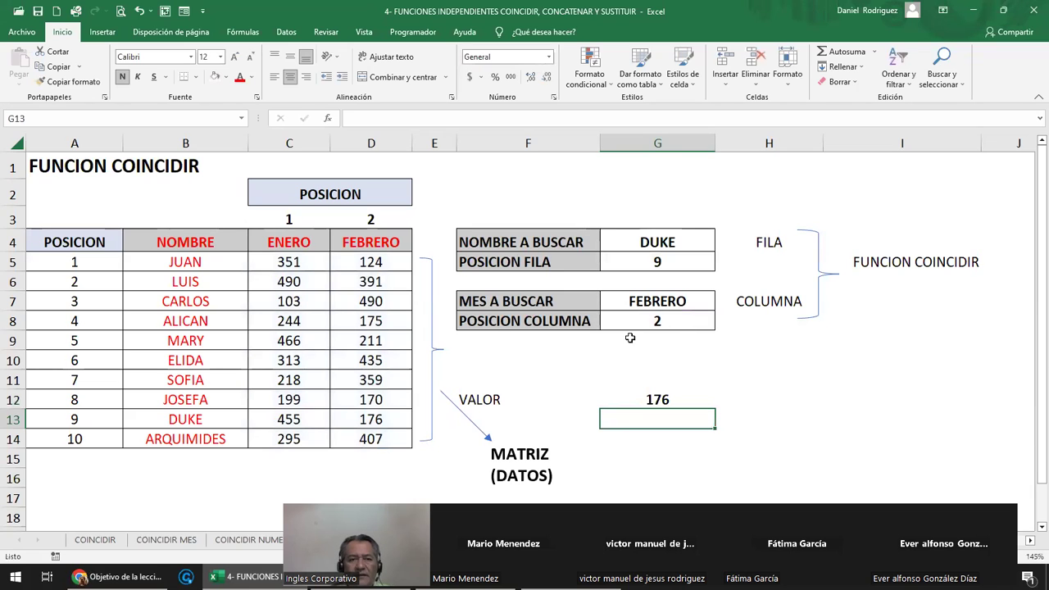
pyautogui.moveTo(281, 264)
pyautogui.mouseDown()
pyautogui.moveTo(344, 344)
pyautogui.moveTo(372, 432)
pyautogui.mouseUp()
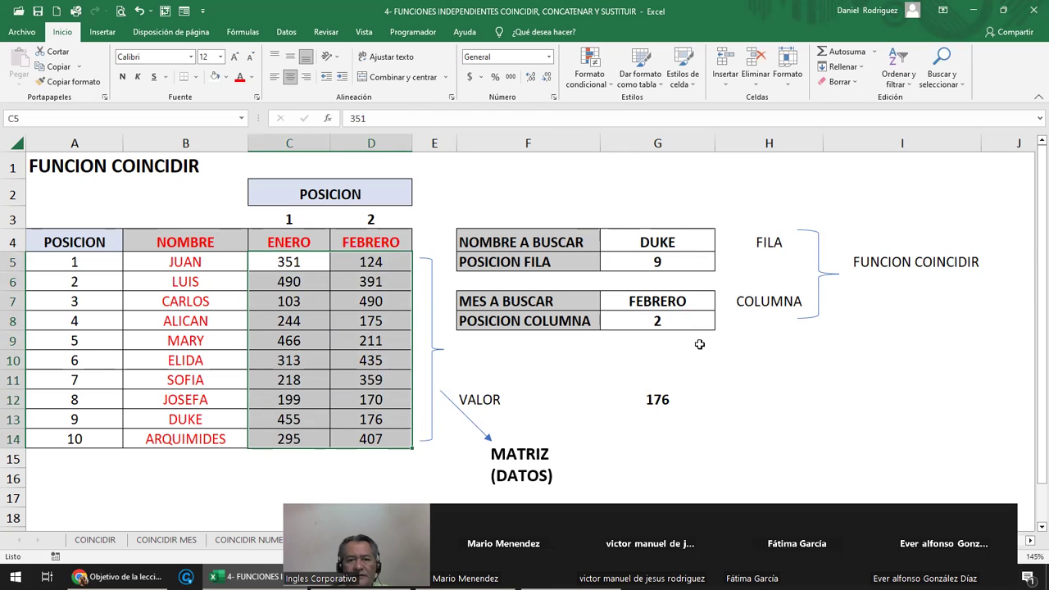
pyautogui.click(669, 399)
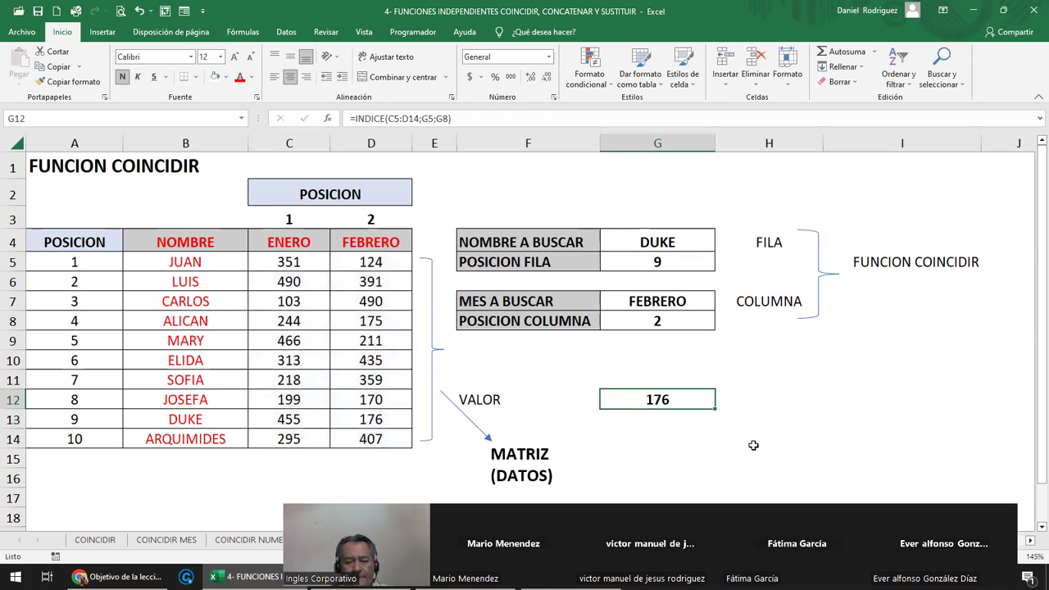
pyautogui.press('F2')
pyautogui.press('Escape')
pyautogui.click(664, 242)
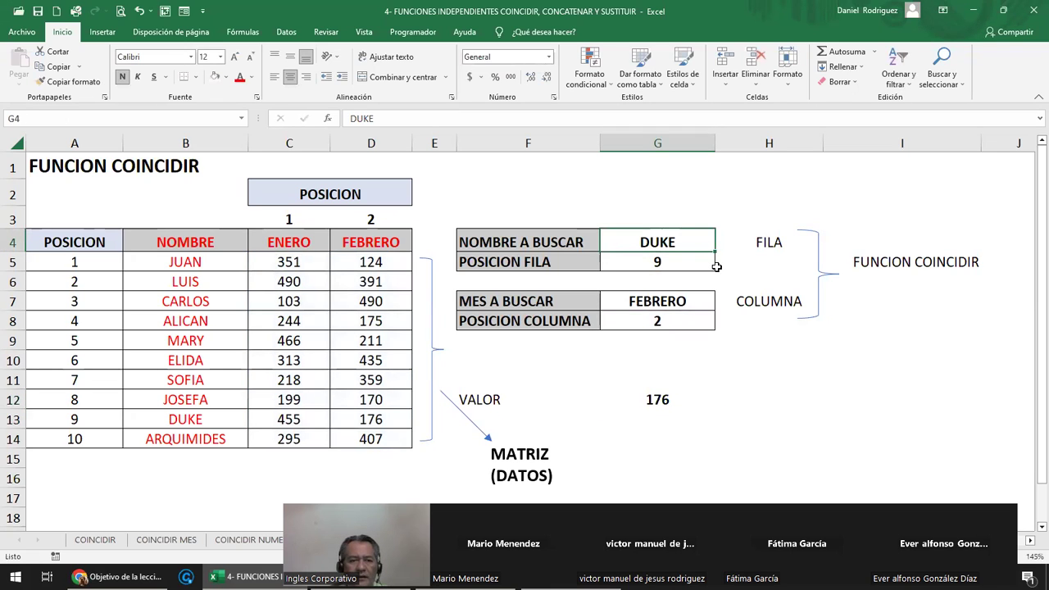
# Enter SOFIA as the lookup name and highlight her row 11 and the FEBRERO column
pyautogui.write('SOFIA')
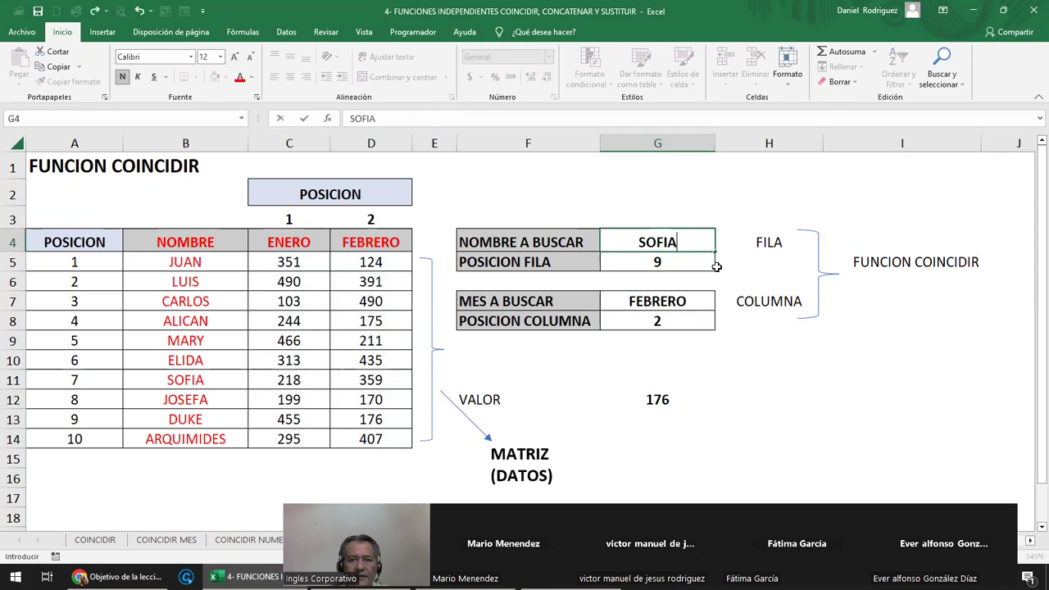
pyautogui.press('Return')
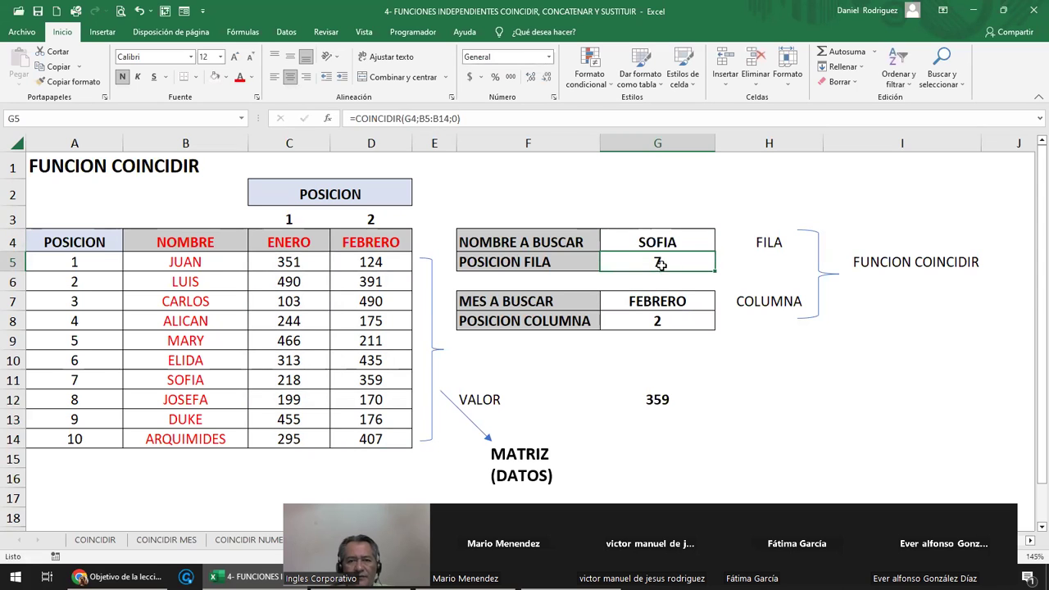
pyautogui.click(14, 379)
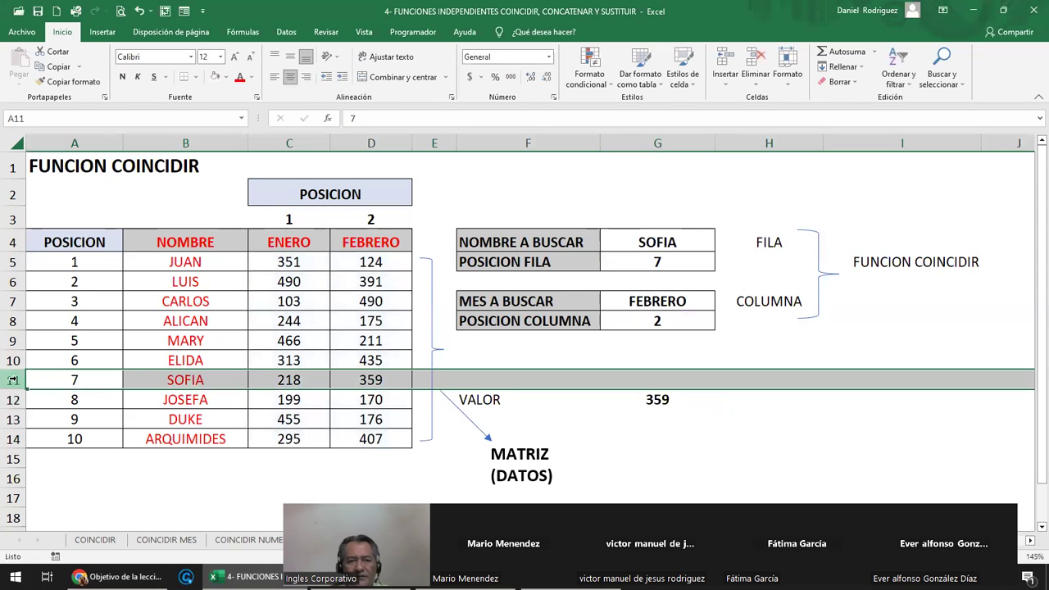
pyautogui.click(371, 143)
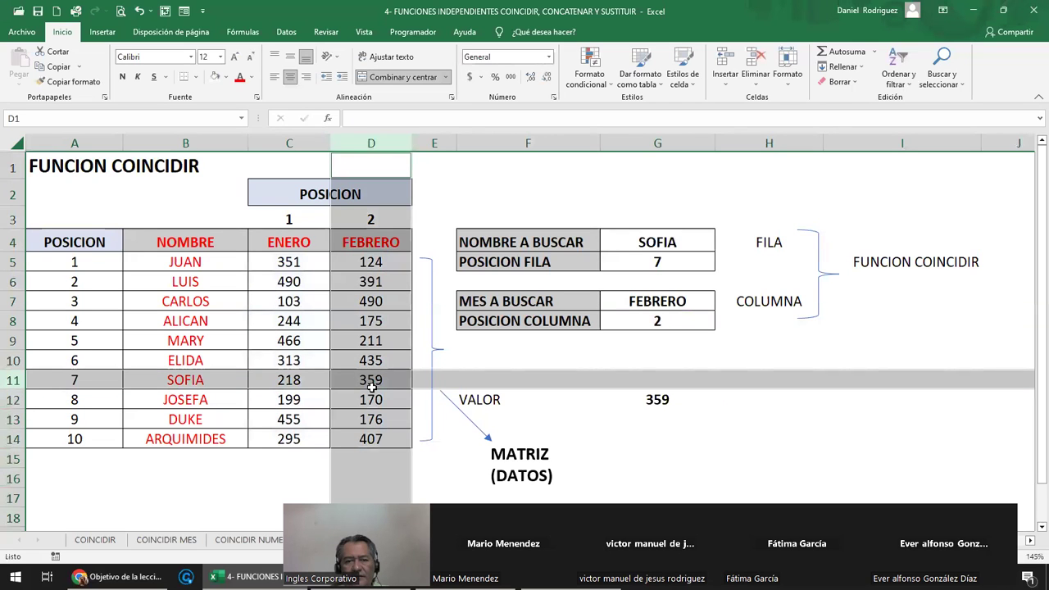
# Check G12's INDICE formula, which now returns 359
pyautogui.click(657, 399)
pyautogui.doubleClick(658, 399)
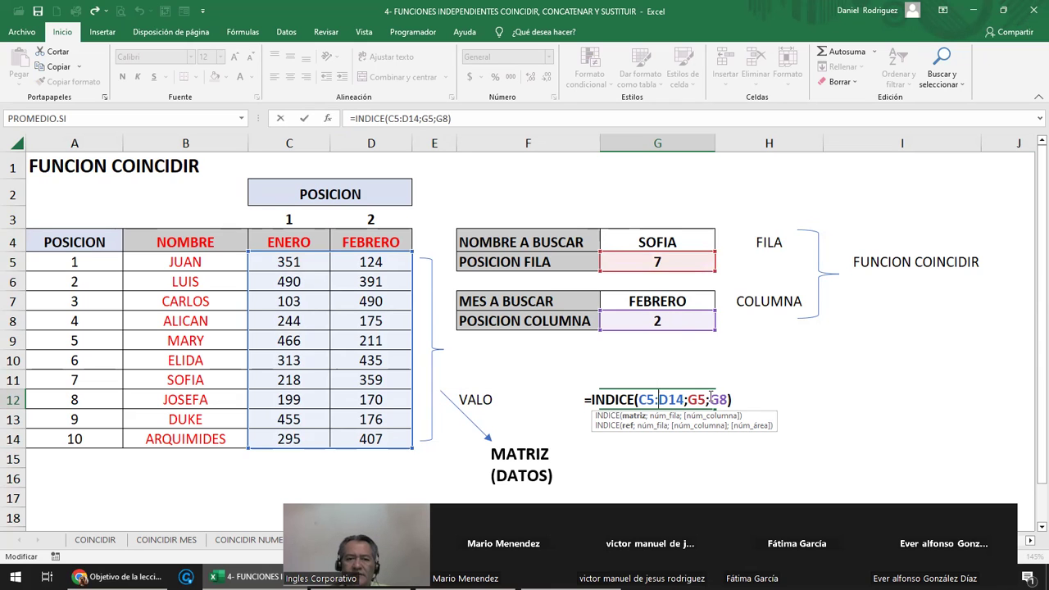
pyautogui.press('Return')
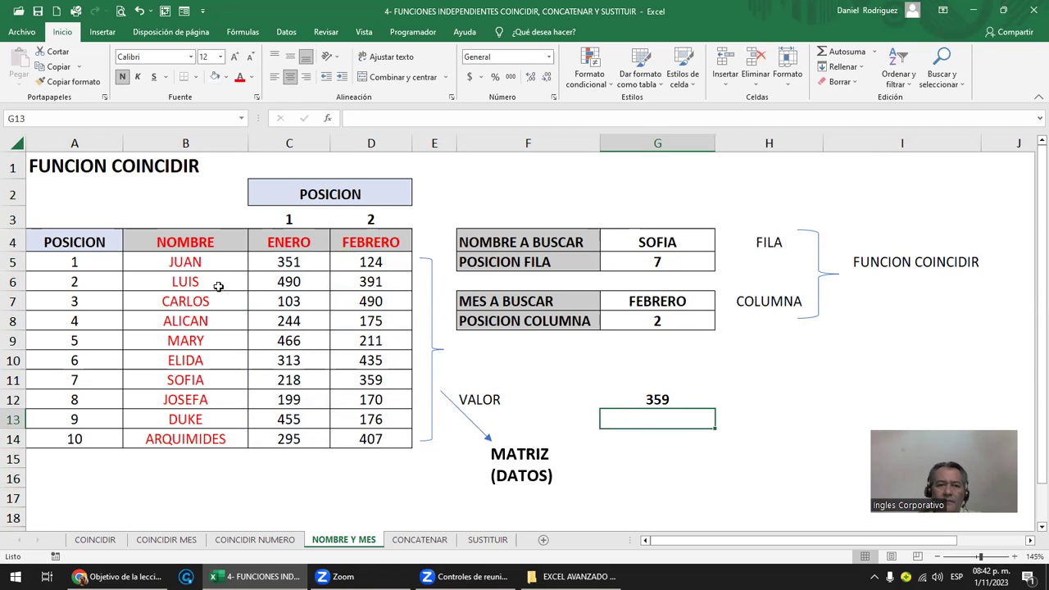
pyautogui.click(209, 262)
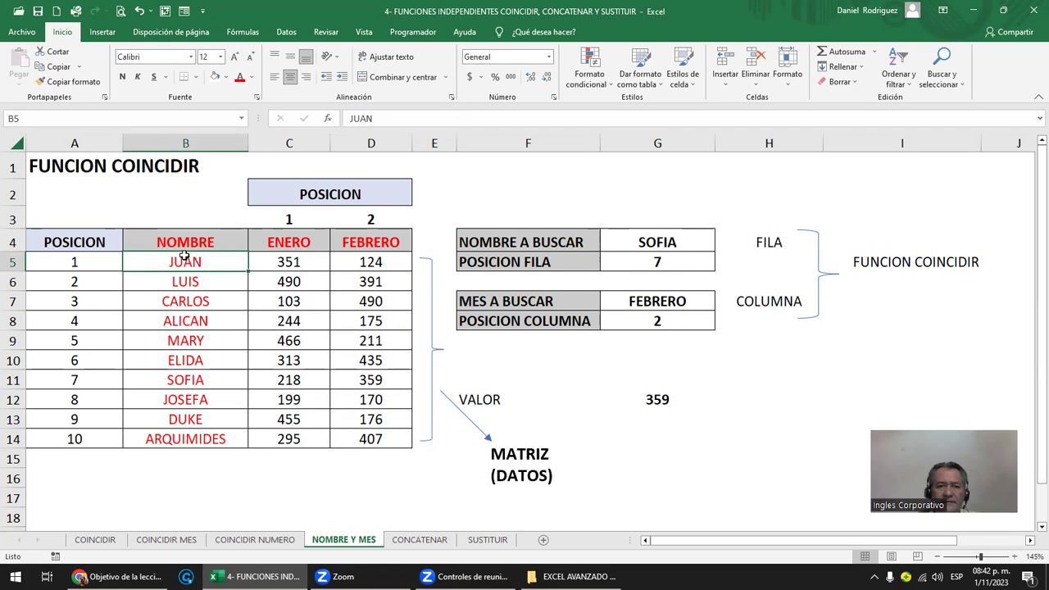
pyautogui.moveTo(175, 262); pyautogui.dragTo(170, 435)
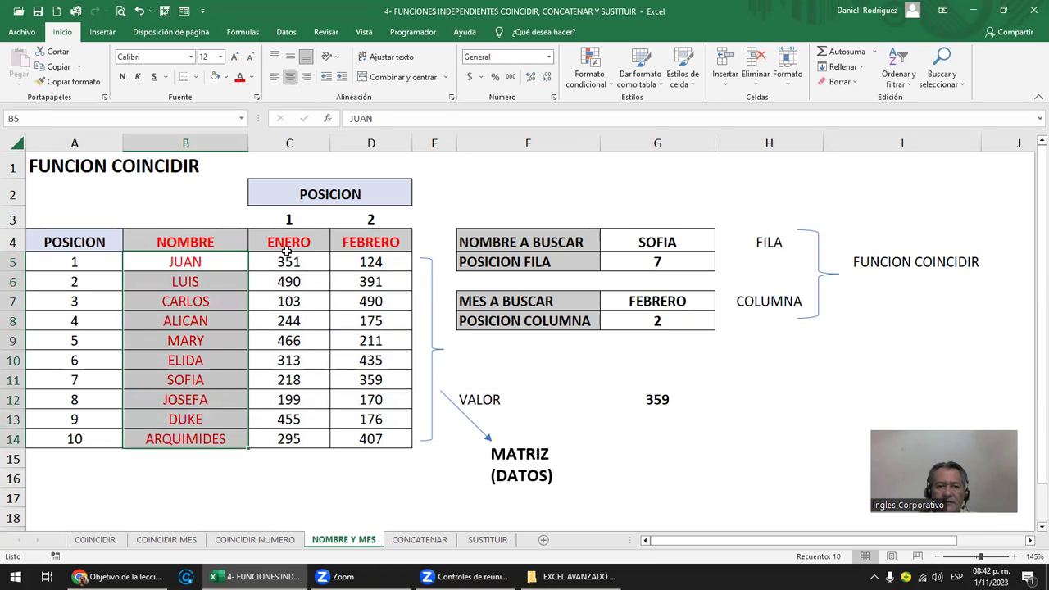
pyautogui.moveTo(285, 247); pyautogui.dragTo(397, 250)
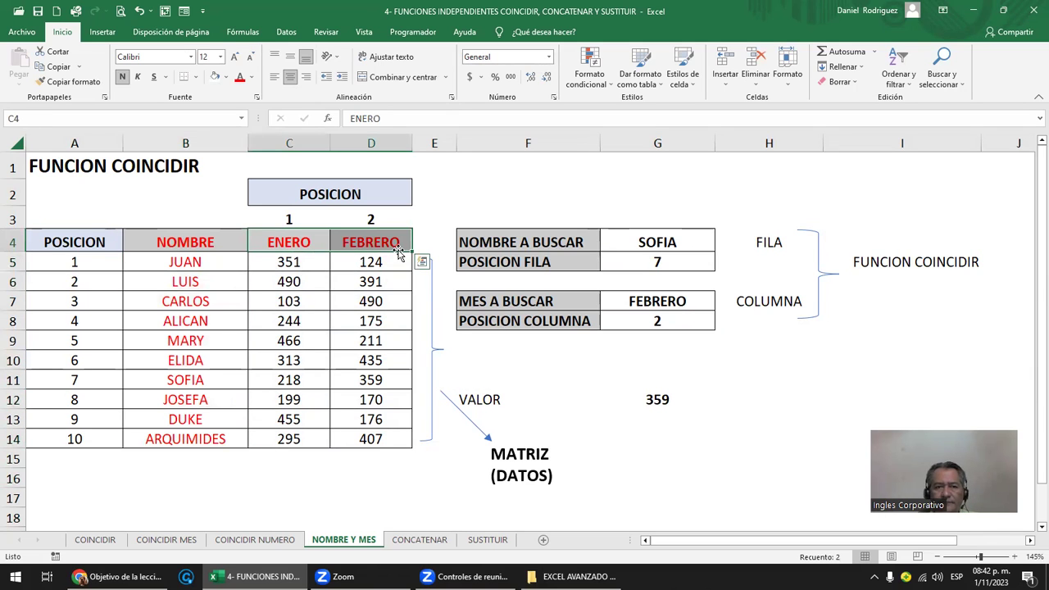
pyautogui.click(602, 461)
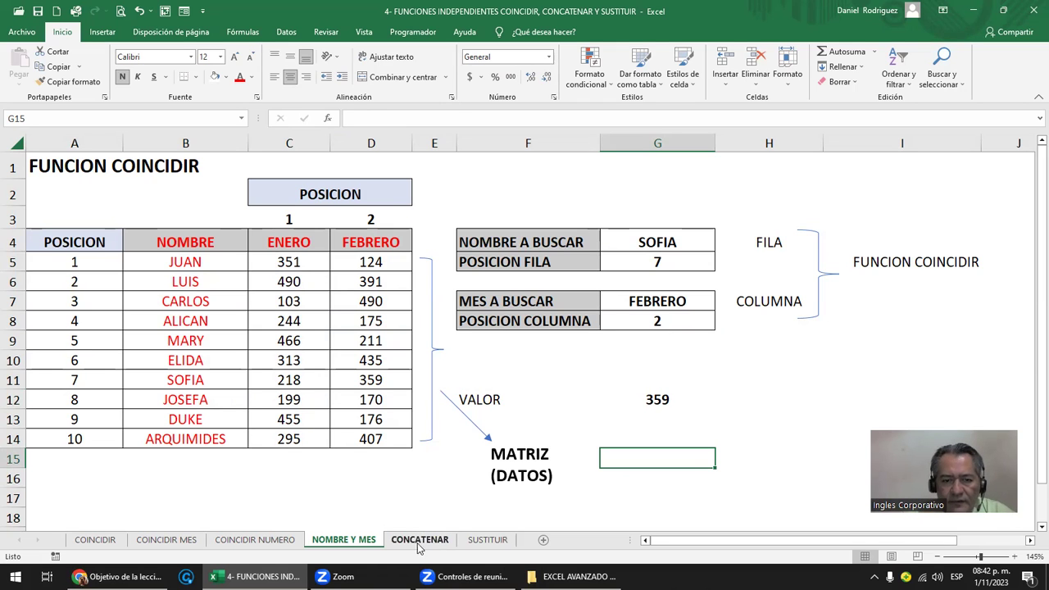
pyautogui.click(415, 531)
# On the CONCATENAR sheet, clear the old full-name results in D4:E8
pyautogui.click(416, 537)
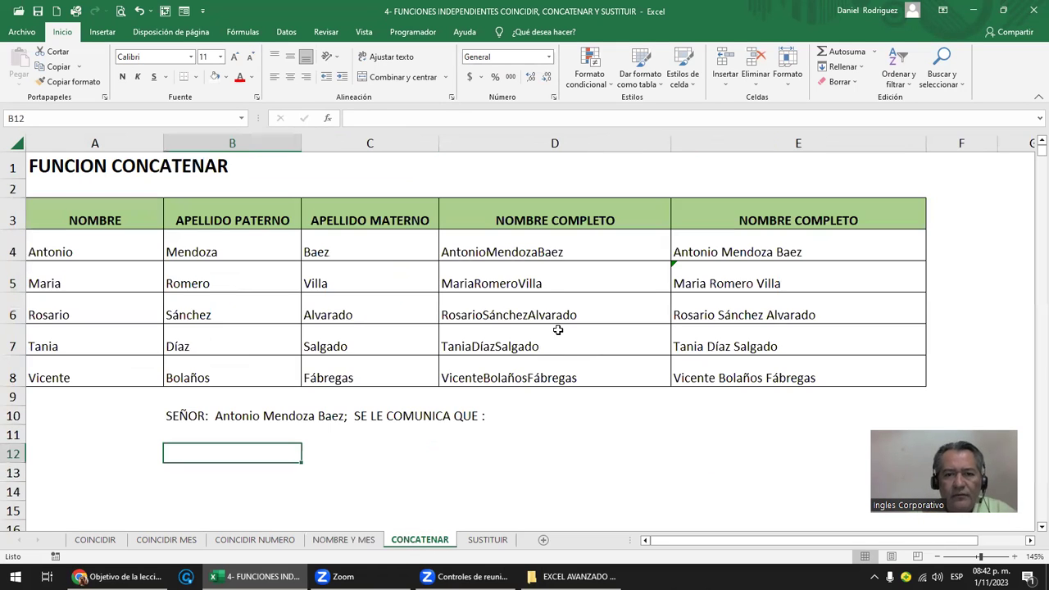
pyautogui.click(557, 253)
pyautogui.moveTo(557, 253); pyautogui.dragTo(759, 375)
pyautogui.press('Delete')
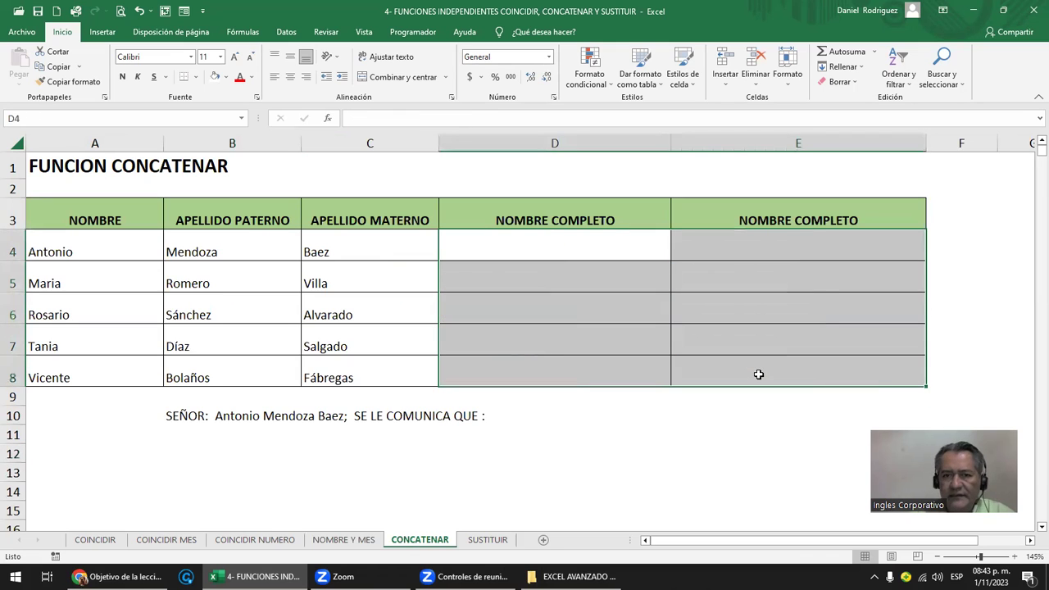
# Point out the first name and both surnames in columns A to C
pyautogui.click(557, 248)
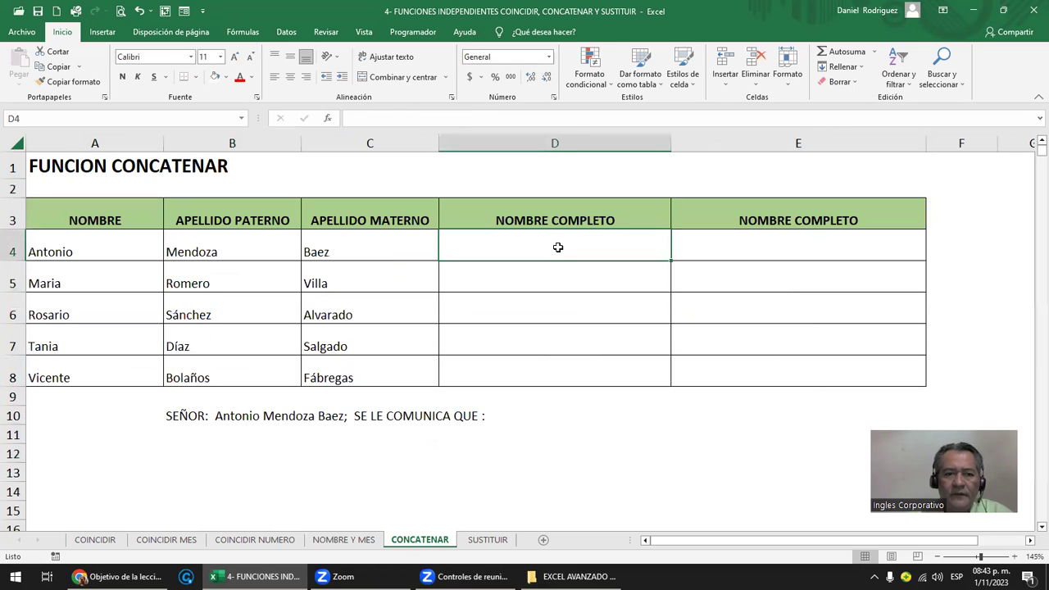
pyautogui.click(109, 246)
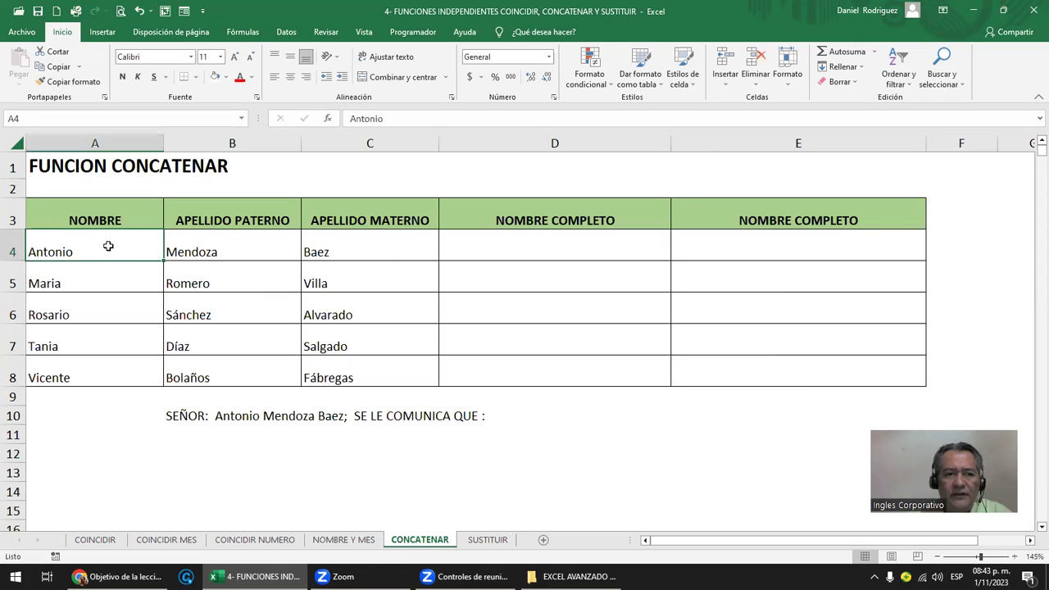
pyautogui.click(218, 246)
pyautogui.click(379, 253)
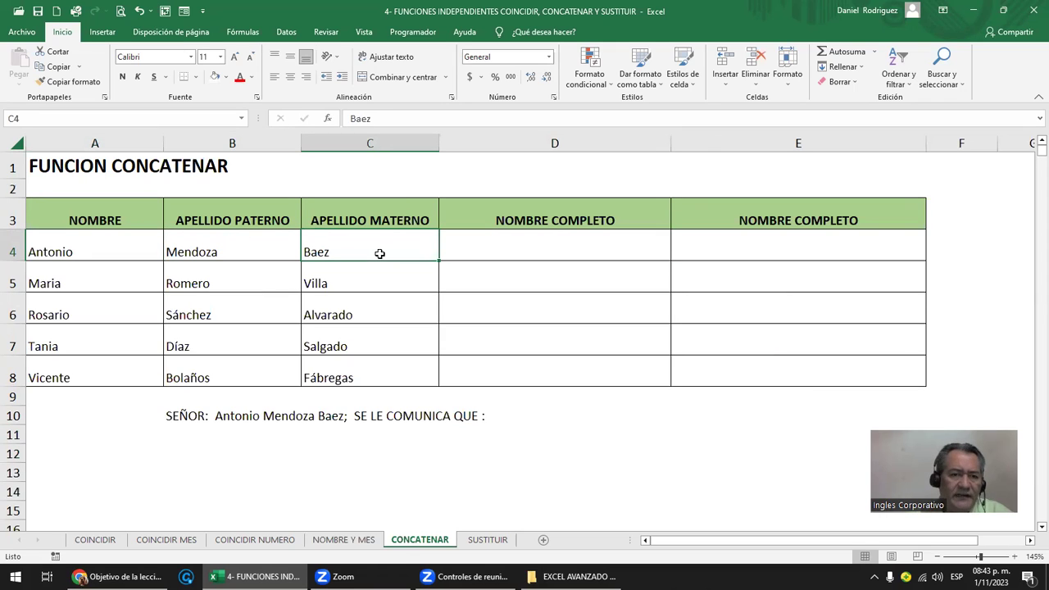
pyautogui.moveTo(90, 249); pyautogui.dragTo(110, 380)
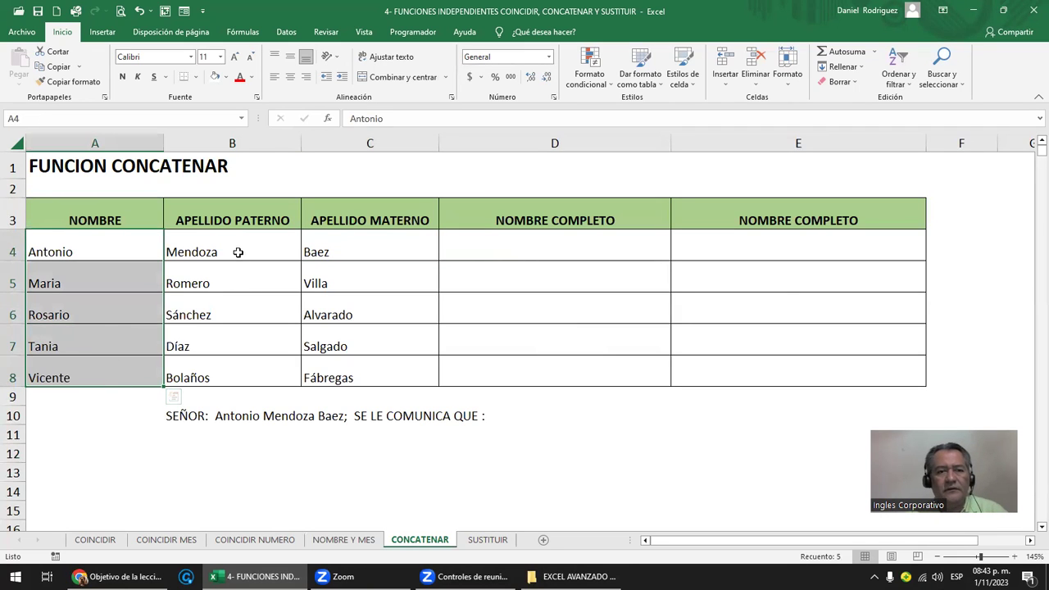
pyautogui.keyDown('ctrl'); pyautogui.moveTo(237, 251); pyautogui.dragTo(298, 357); pyautogui.keyUp('ctrl')
pyautogui.keyDown('ctrl'); pyautogui.moveTo(363, 245); pyautogui.dragTo(383, 368); pyautogui.keyUp('ctrl')
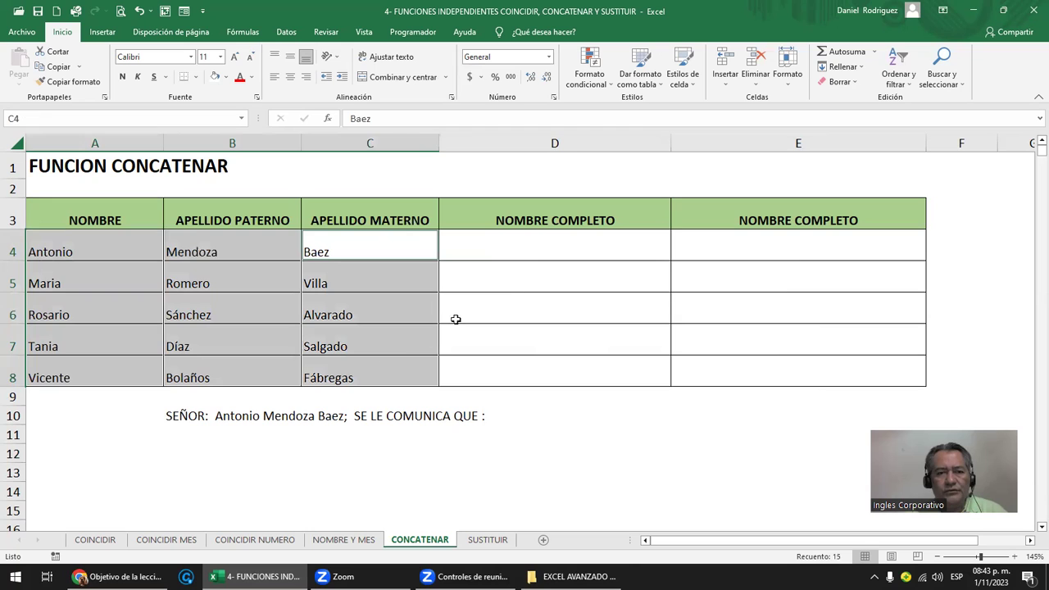
pyautogui.click(537, 252)
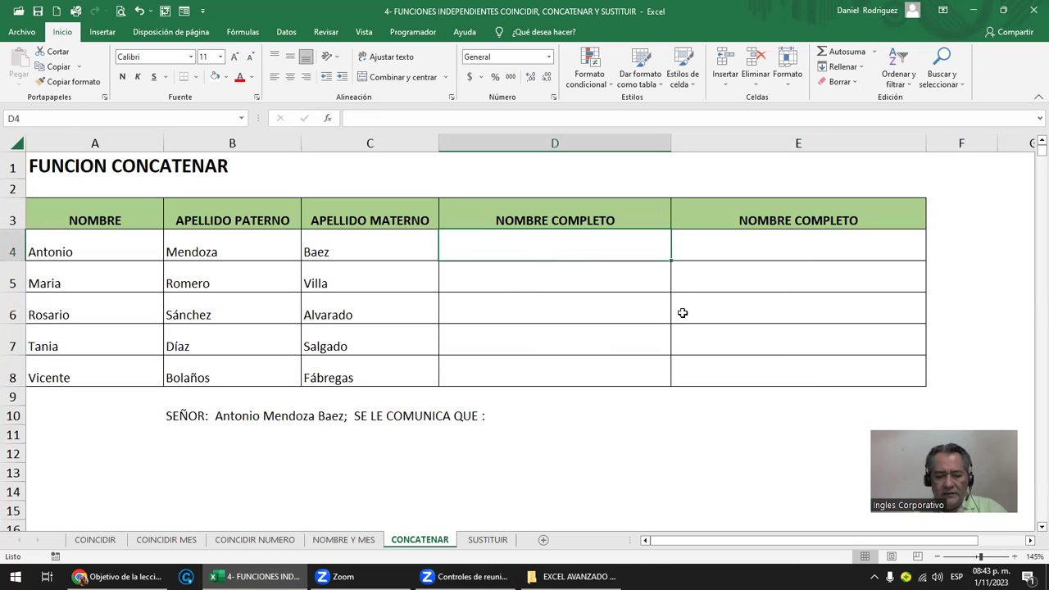
pyautogui.write('=CO')
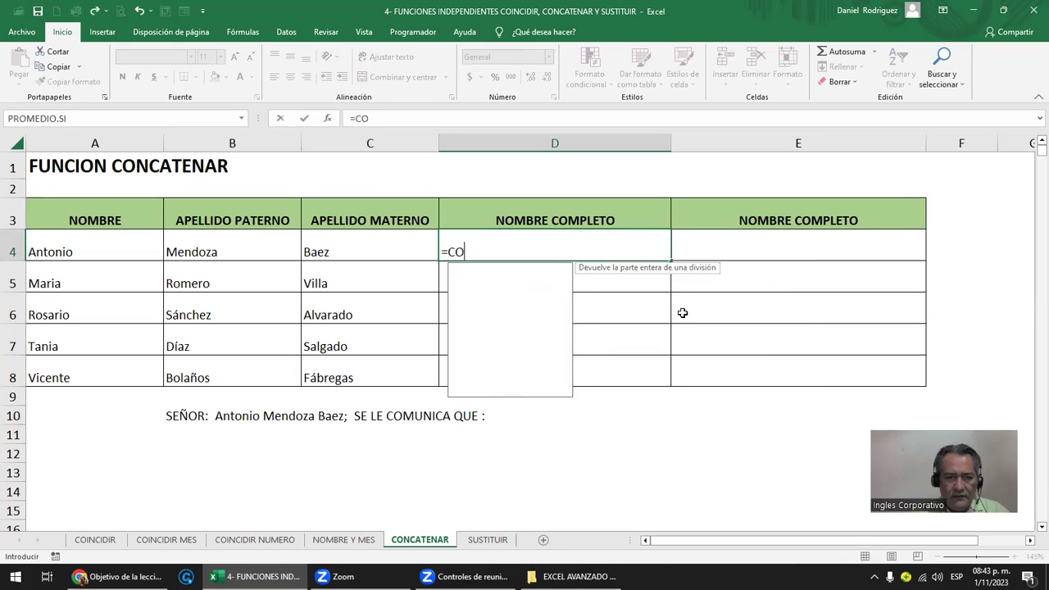
pyautogui.write('N')
pyautogui.press('Tab')
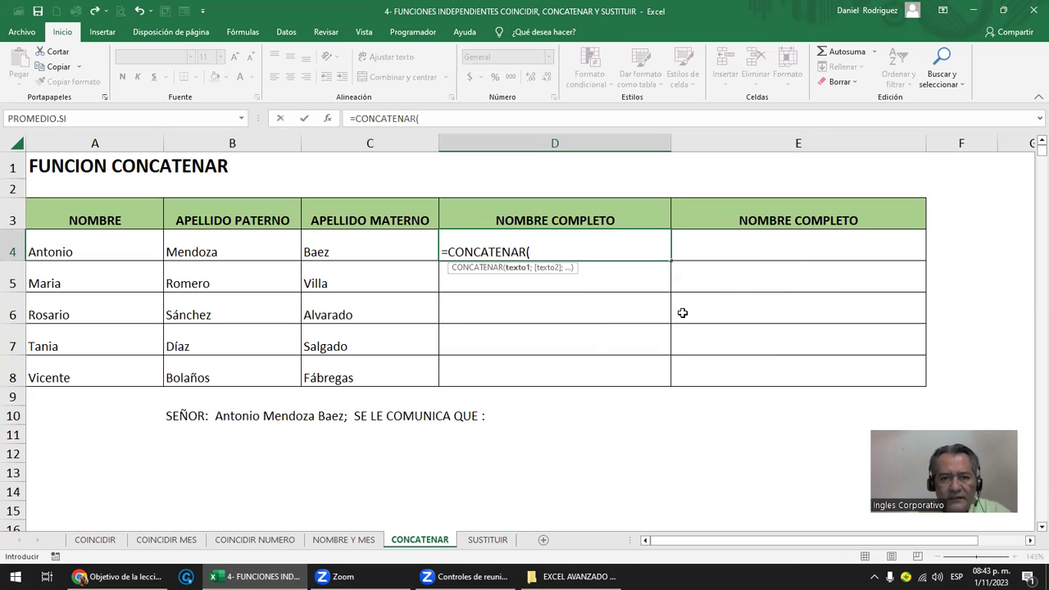
pyautogui.click(113, 253)
pyautogui.write(';')
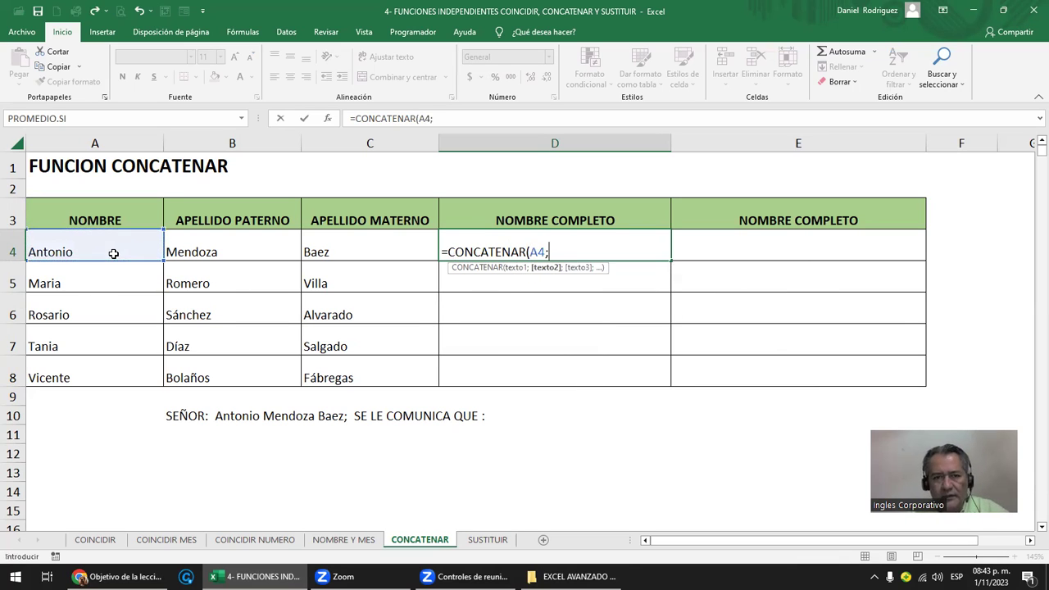
pyautogui.click(198, 258)
pyautogui.write(';')
pyautogui.click(331, 247)
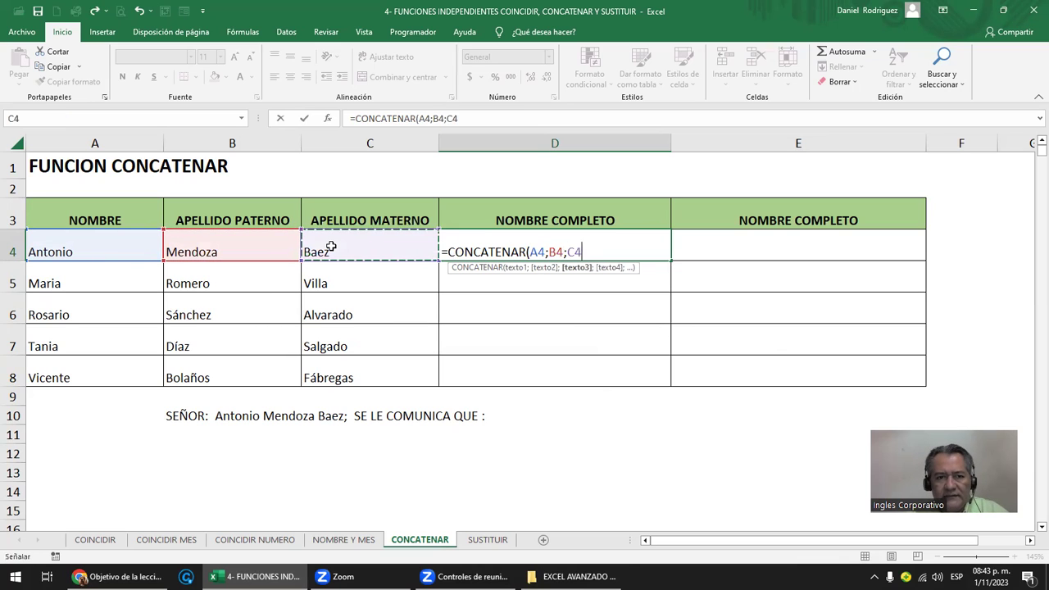
pyautogui.write(')')
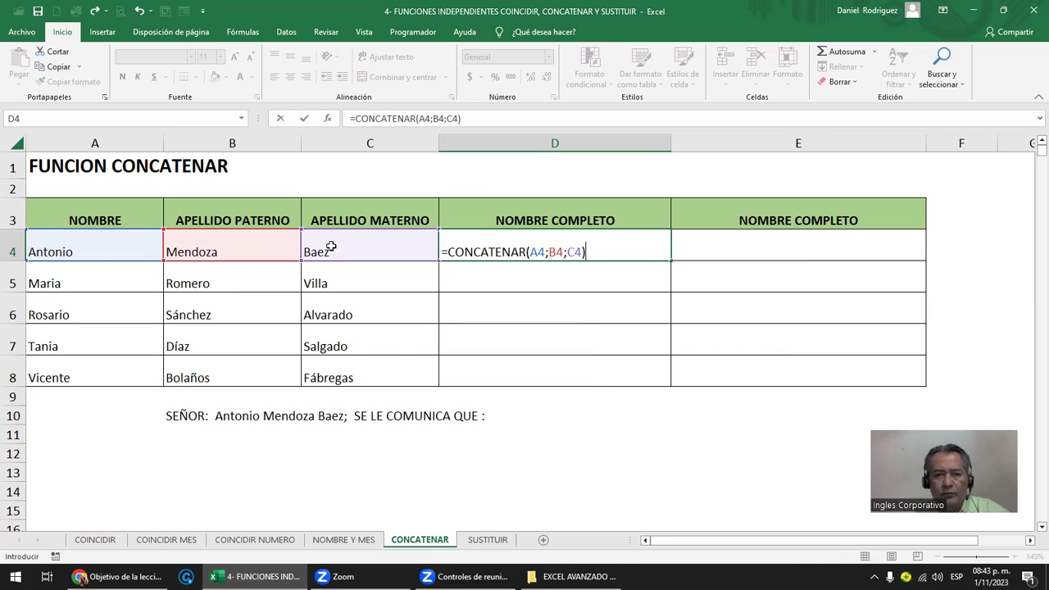
pyautogui.press('Return')
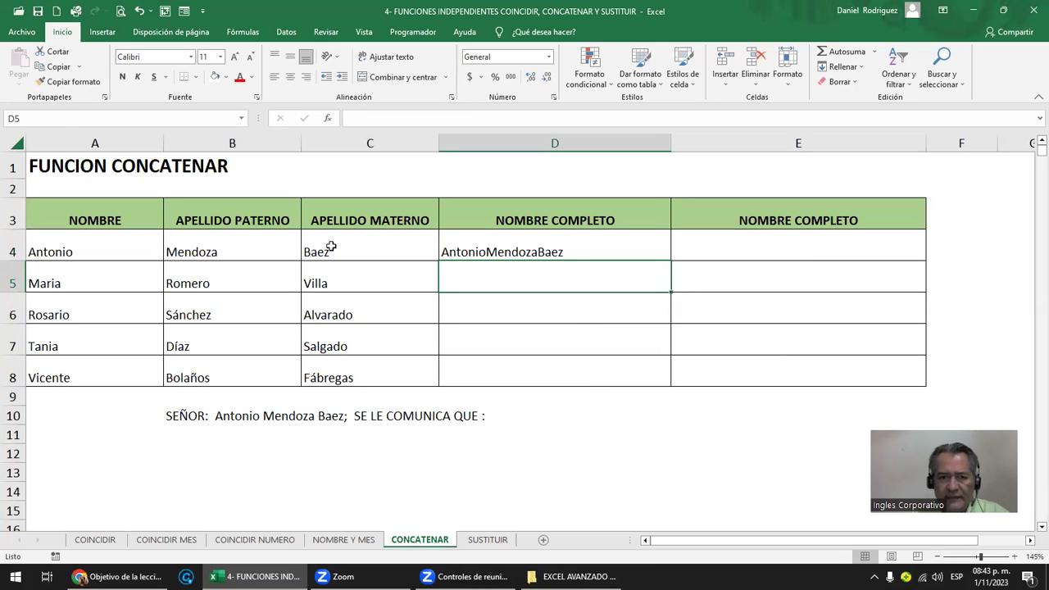
# Try =CONCATENAR(A5:C5) in D5, which gives #¡VALOR!, then delete it
pyautogui.write('=CON')
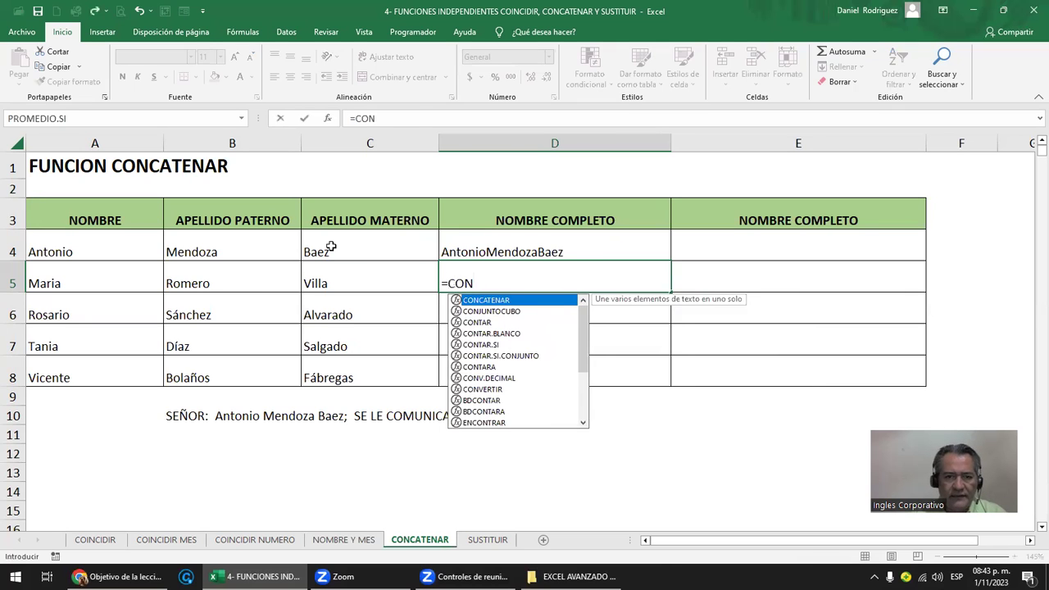
pyautogui.press('Tab')
pyautogui.click(58, 282)
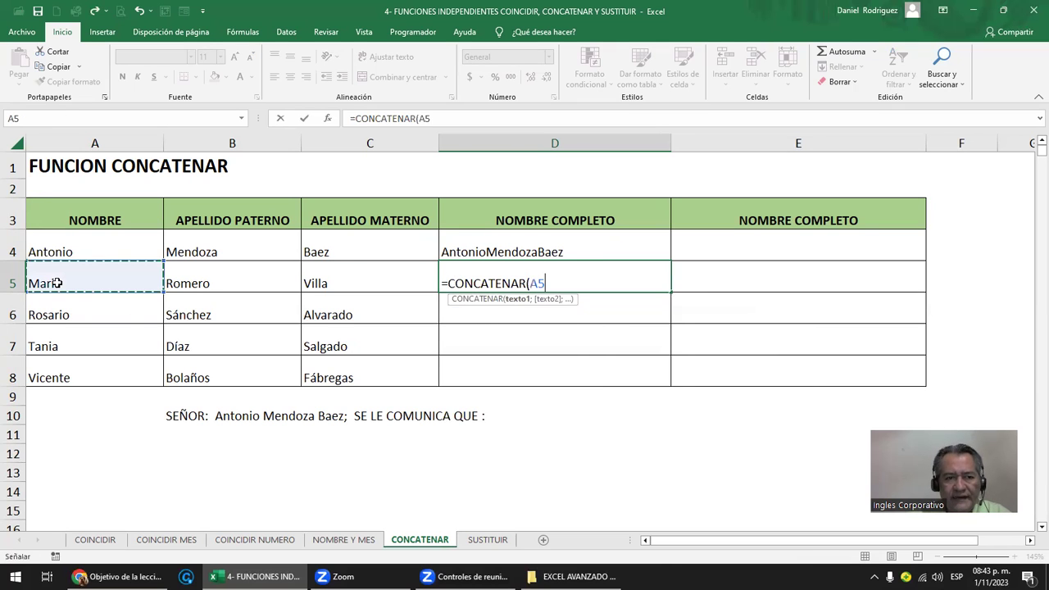
pyautogui.moveTo(58, 283); pyautogui.dragTo(351, 288)
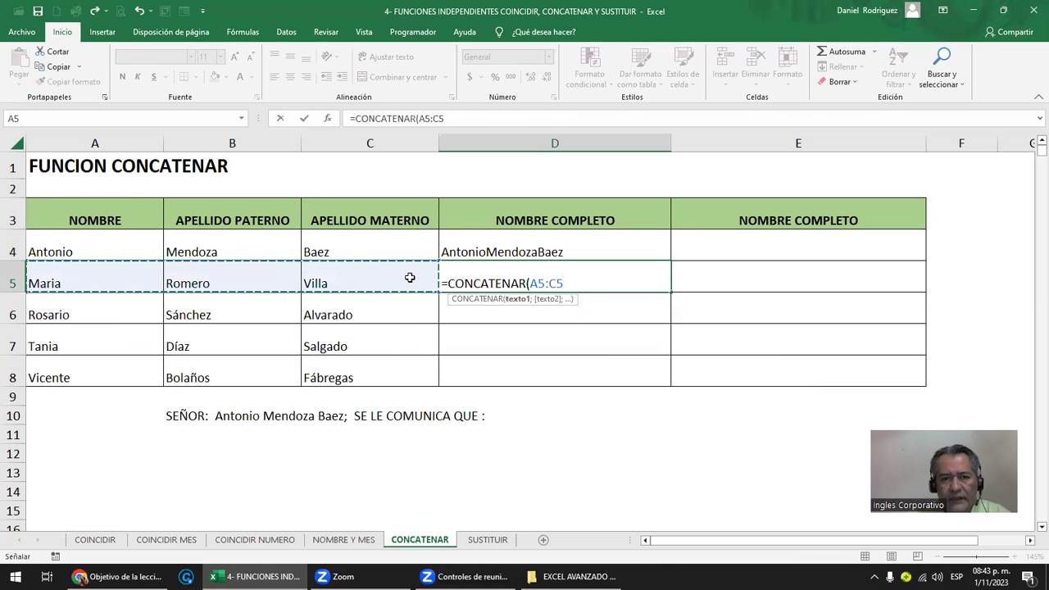
pyautogui.write(')')
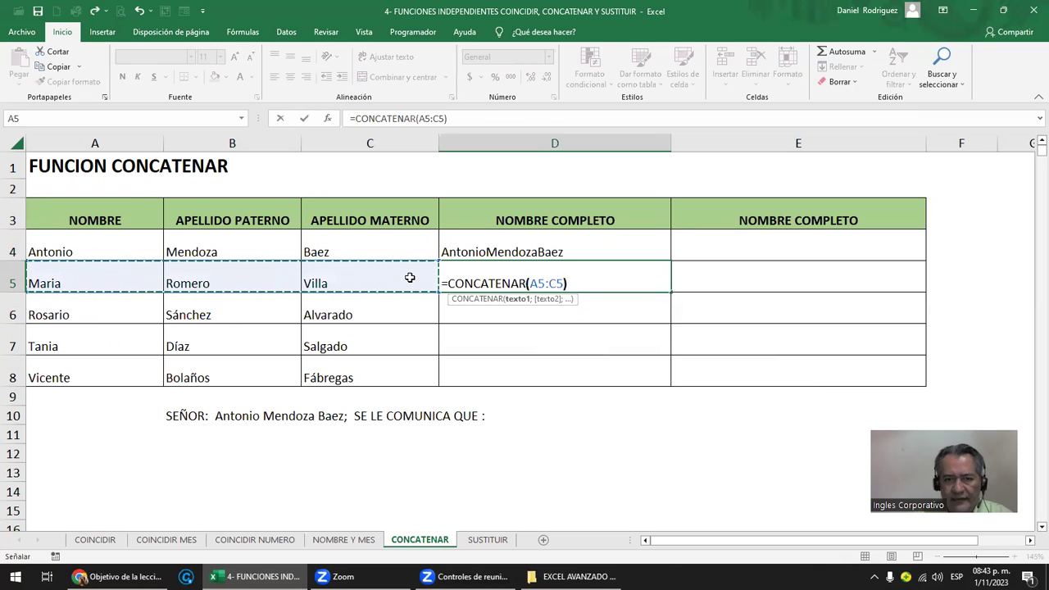
pyautogui.press('Return')
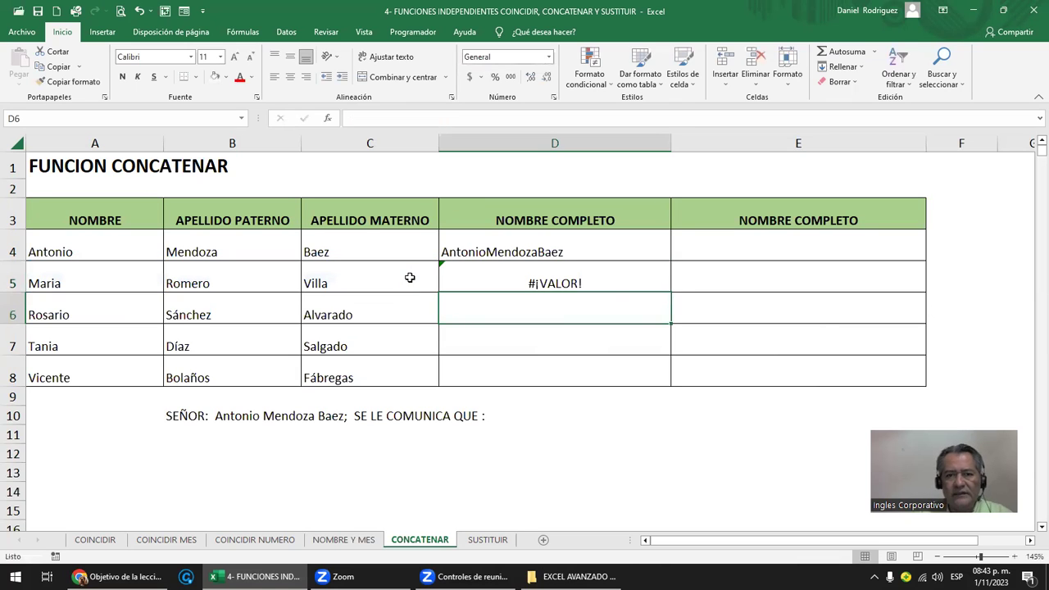
pyautogui.press('Up')
pyautogui.press('Delete')
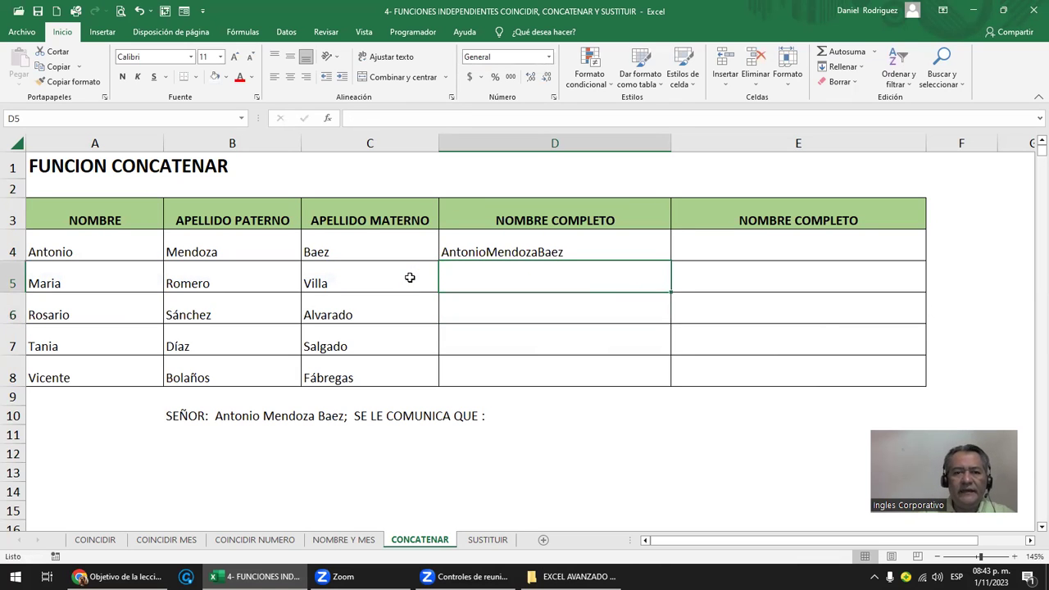
pyautogui.press('Up')
pyautogui.press('F2')
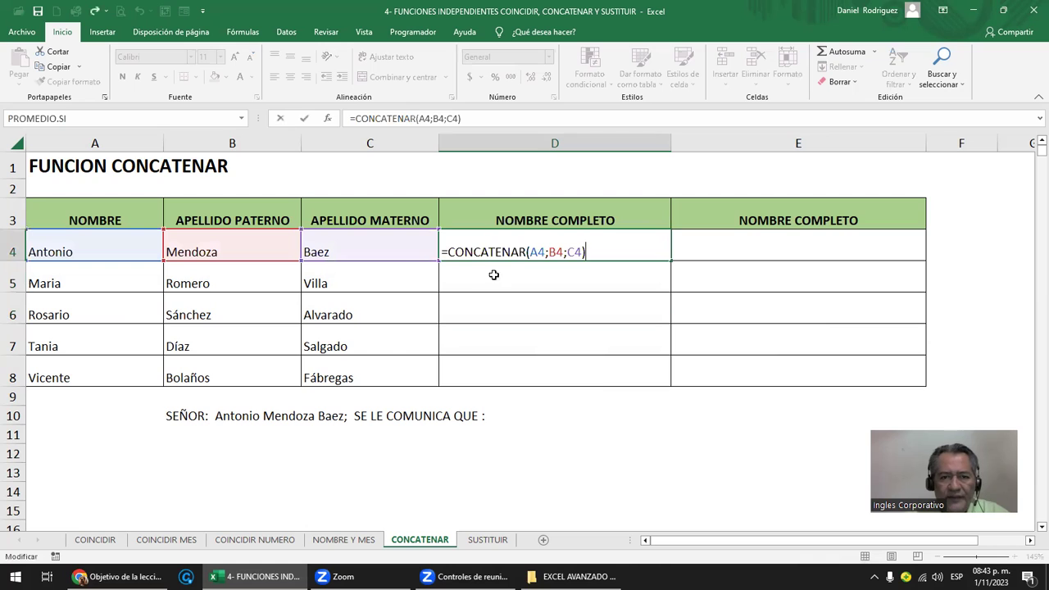
pyautogui.click(554, 251)
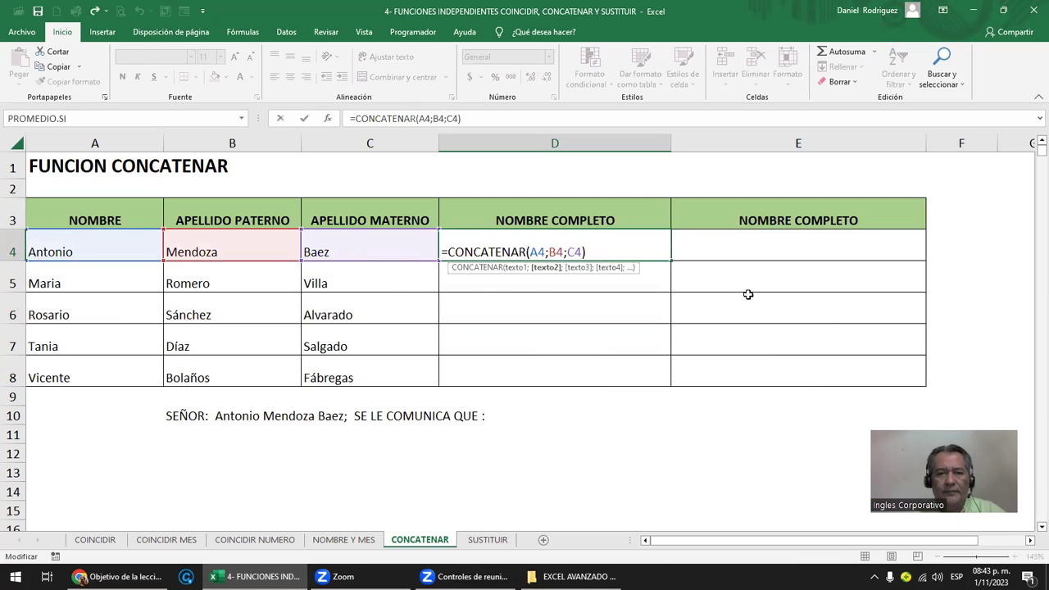
pyautogui.press('Delete')
pyautogui.press('Delete')
pyautogui.press('Delete')
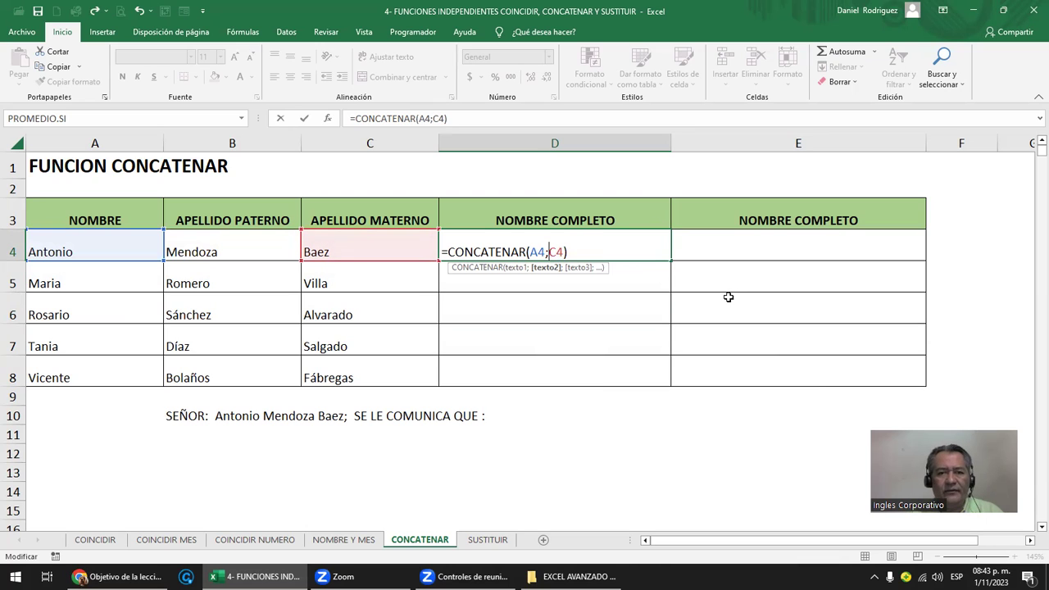
pyautogui.write(';')
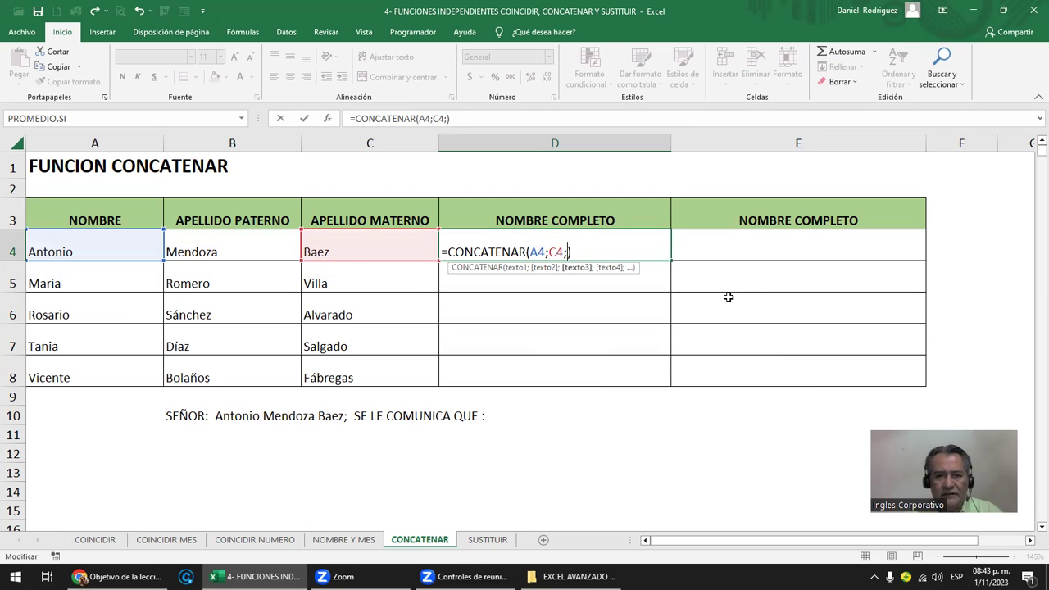
pyautogui.click(225, 243)
pyautogui.press('Return')
pyautogui.press('Up')
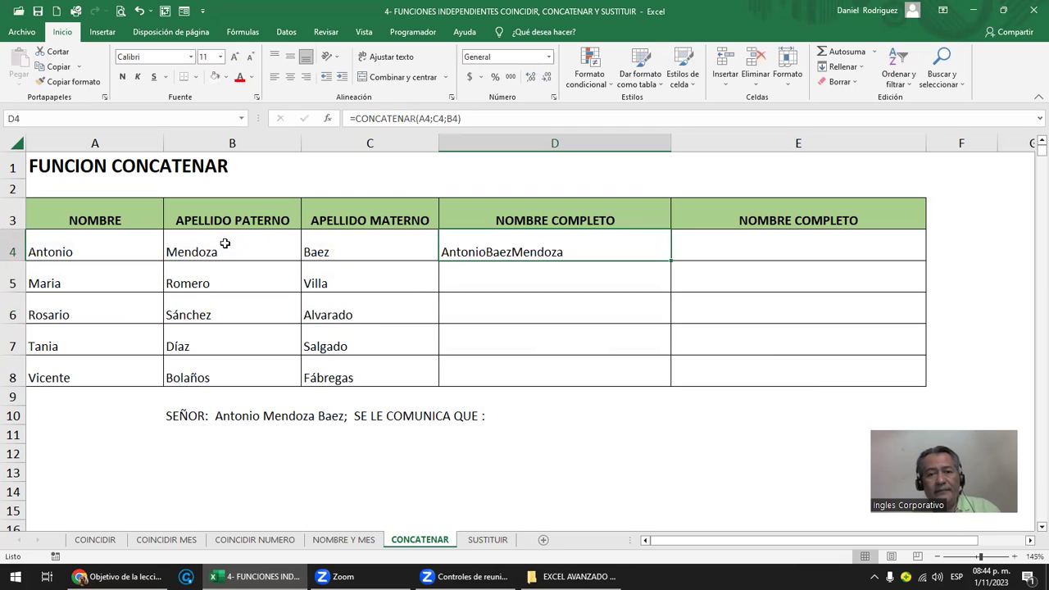
pyautogui.hotkey('ctrl', 'z')
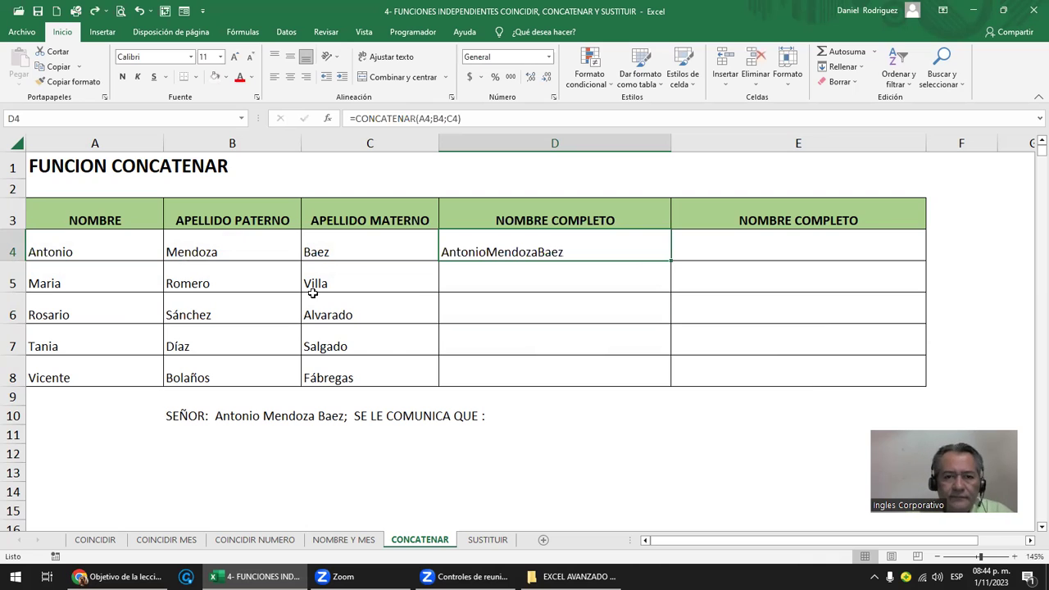
# Fill the D4 formula down through D8
pyautogui.moveTo(670, 260); pyautogui.dragTo(682, 381)
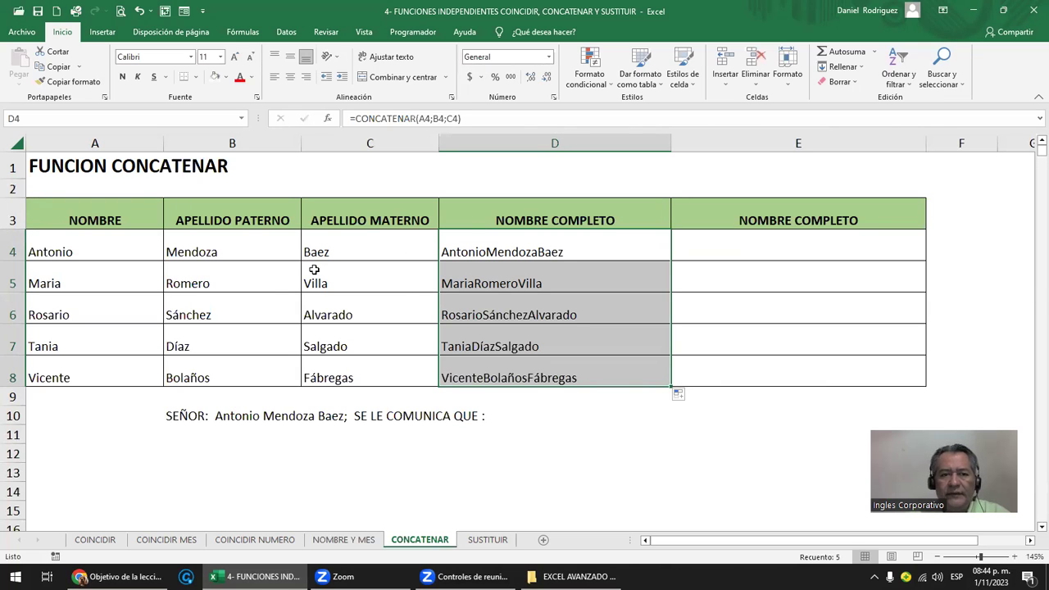
pyautogui.click(78, 250)
pyautogui.click(204, 249)
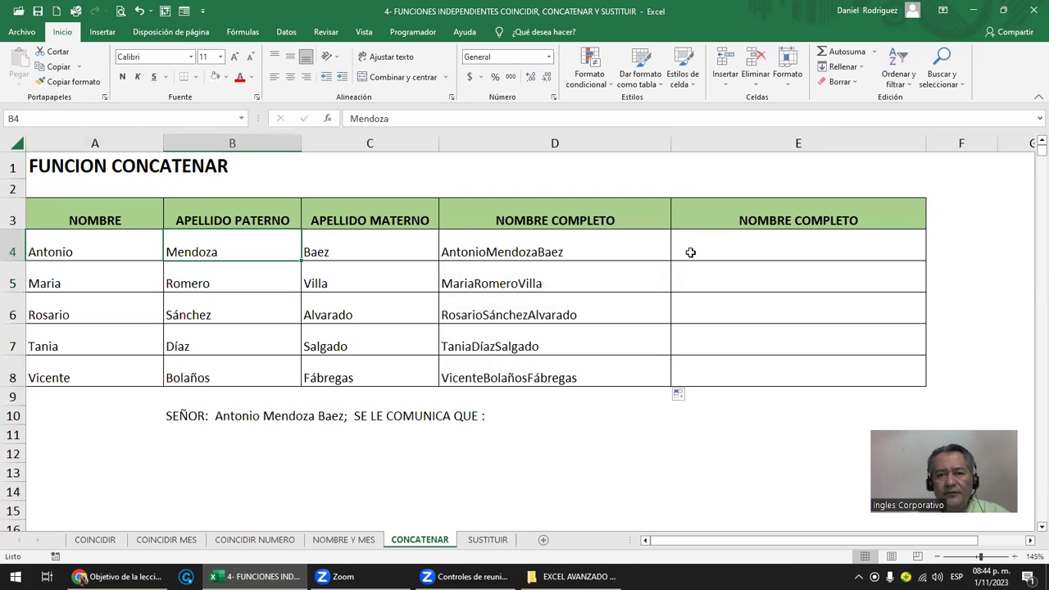
pyautogui.click(748, 252)
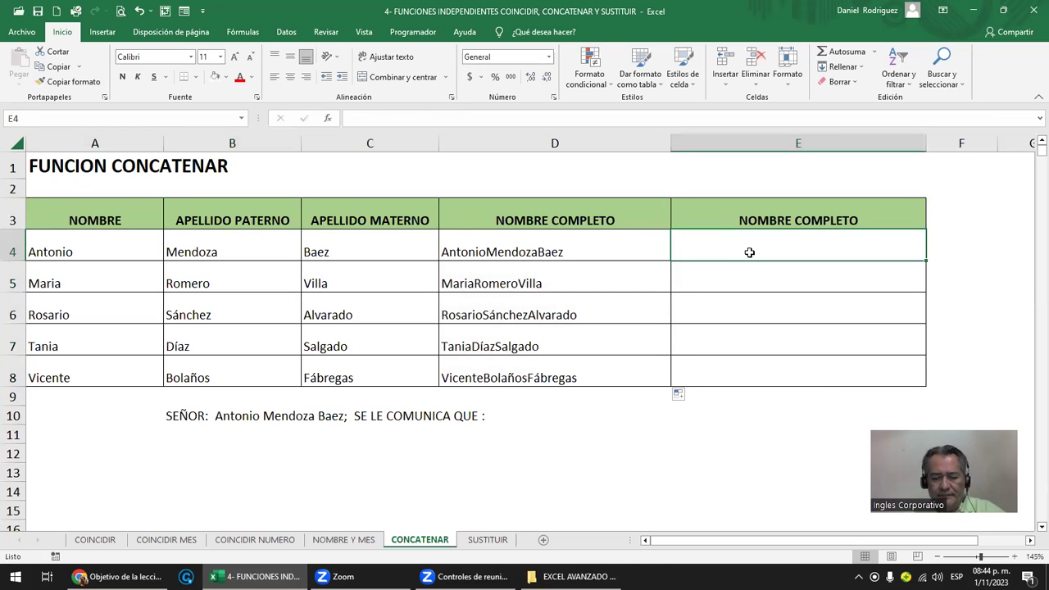
pyautogui.write('=CON')
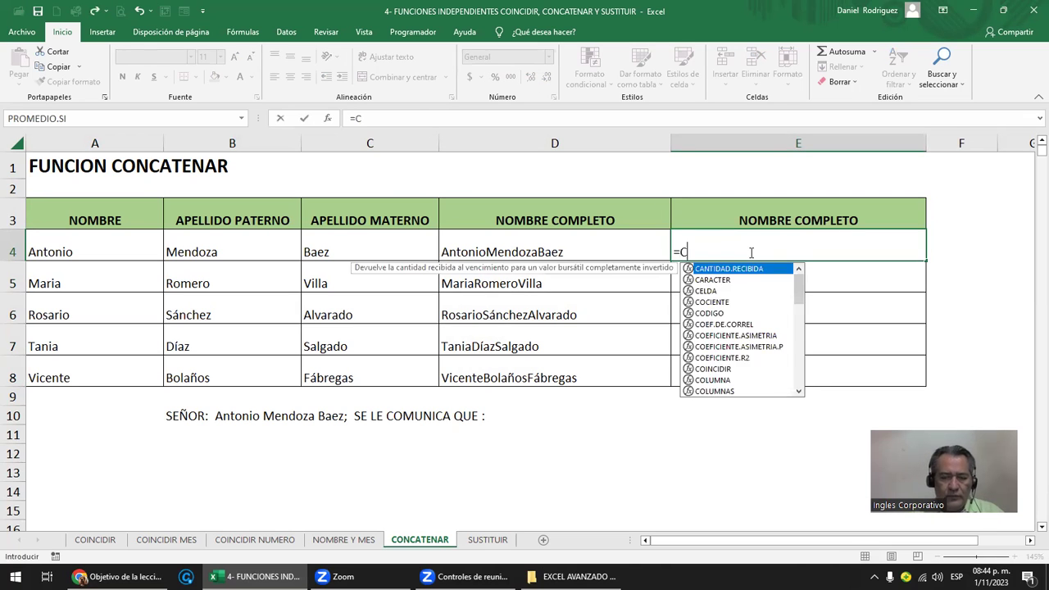
pyautogui.press('Tab')
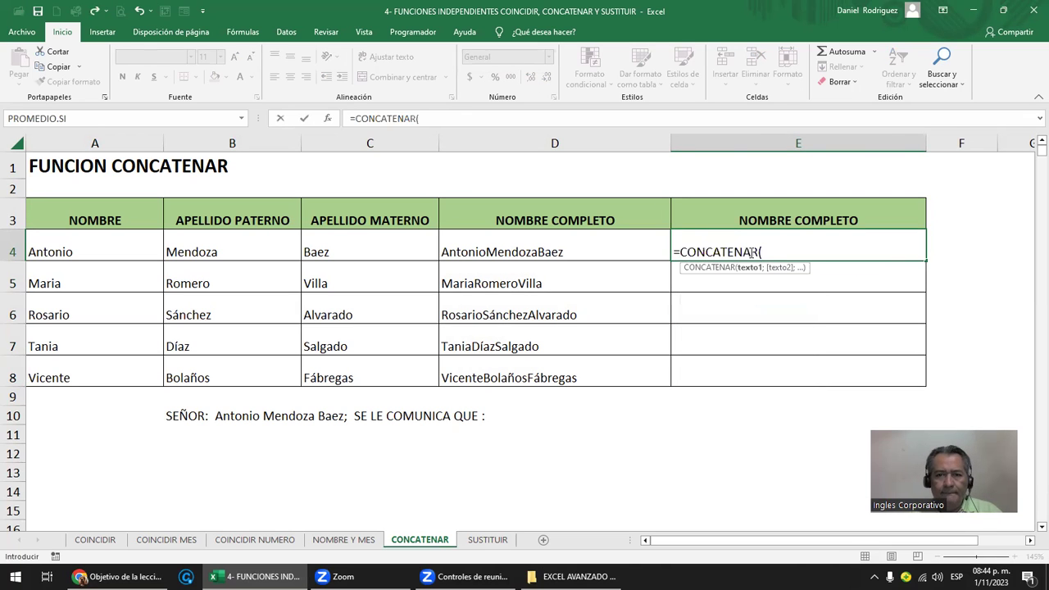
pyautogui.click(105, 255)
pyautogui.write(';')
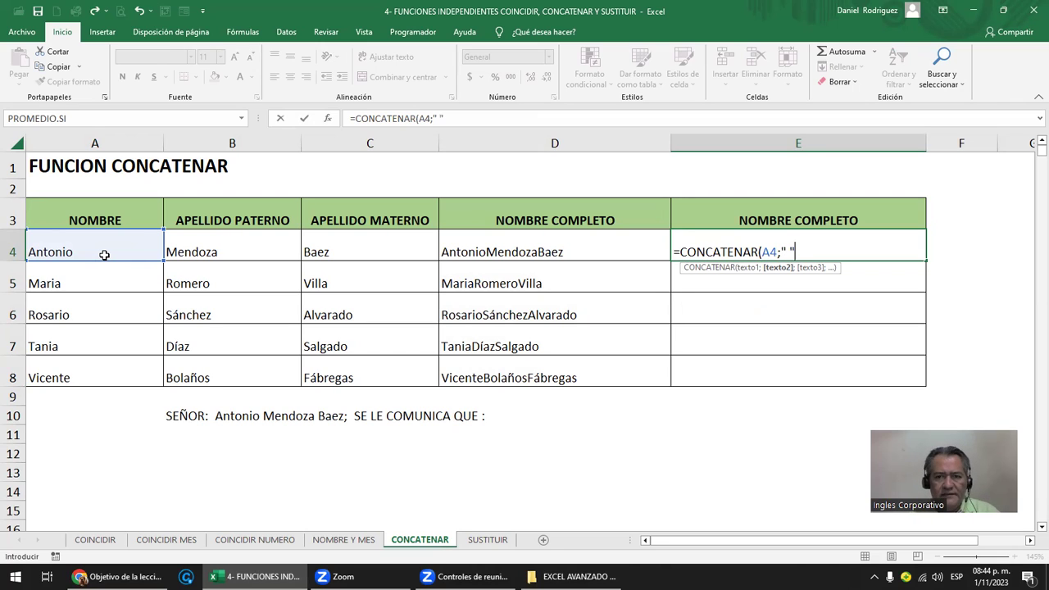
pyautogui.write(';')
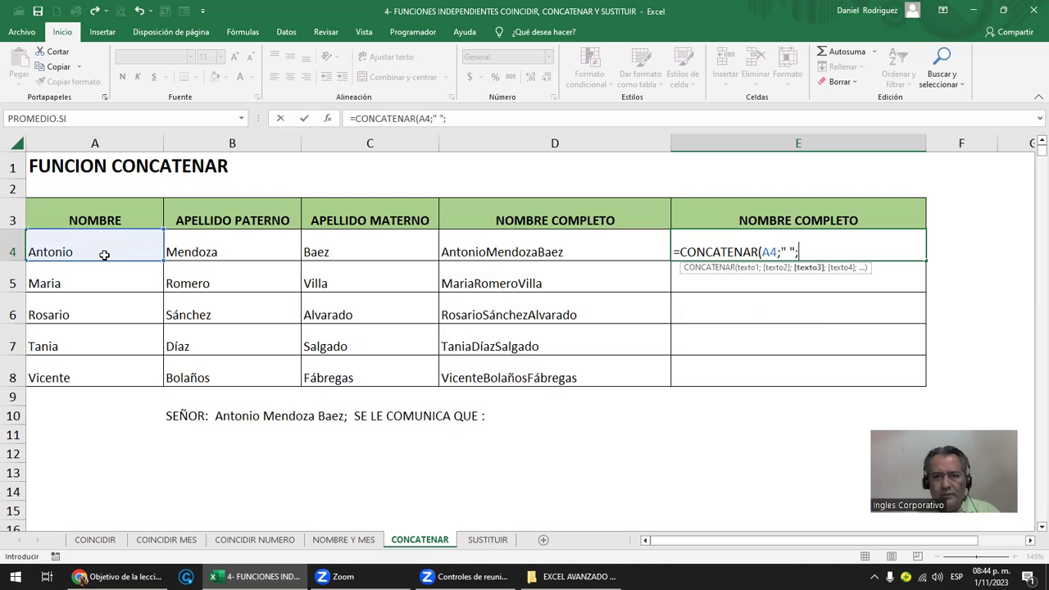
pyautogui.click(223, 252)
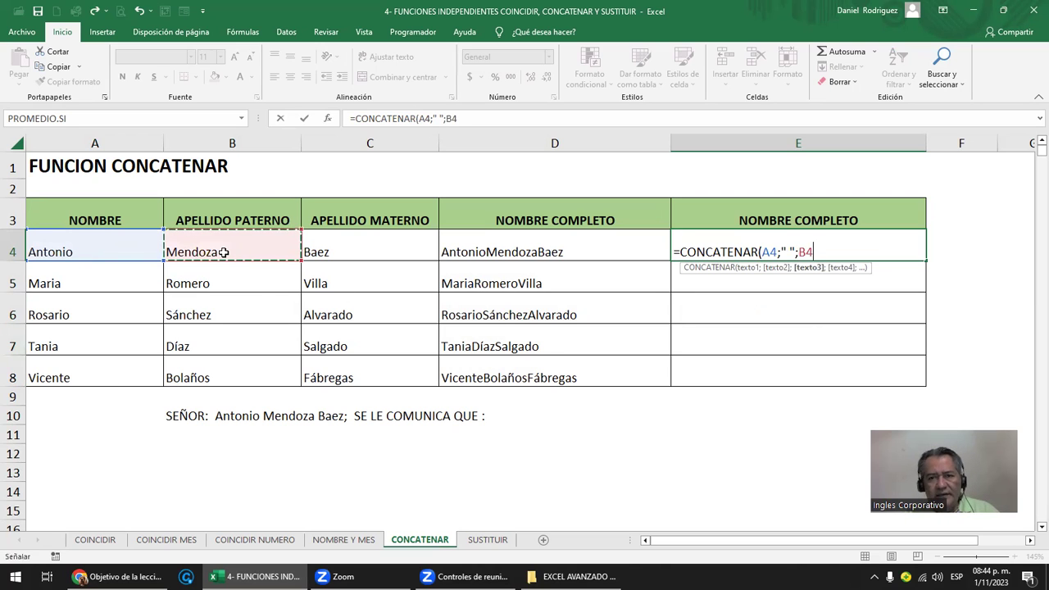
pyautogui.write(';')
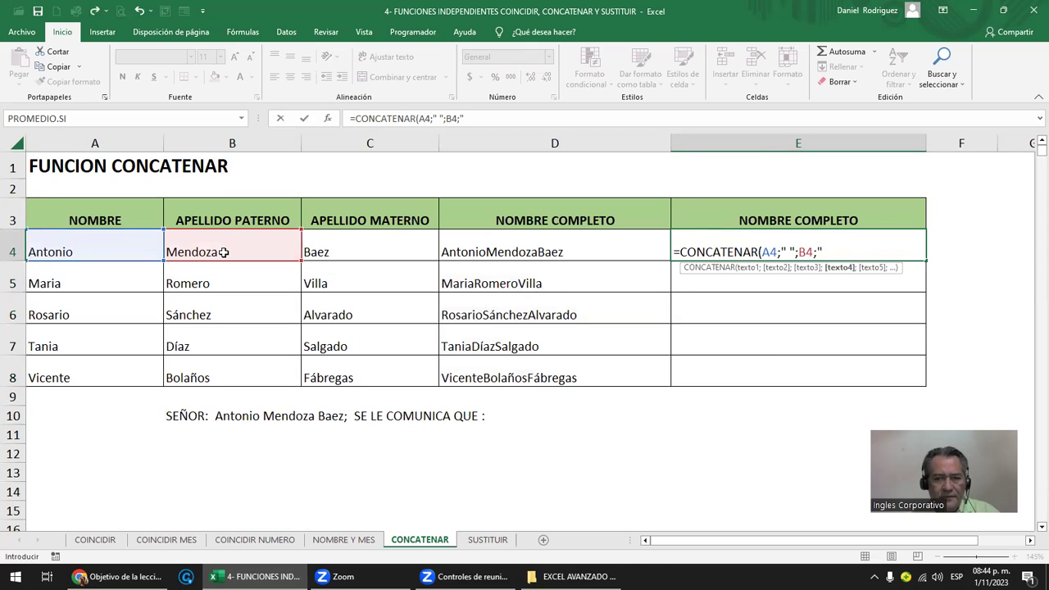
pyautogui.write(';')
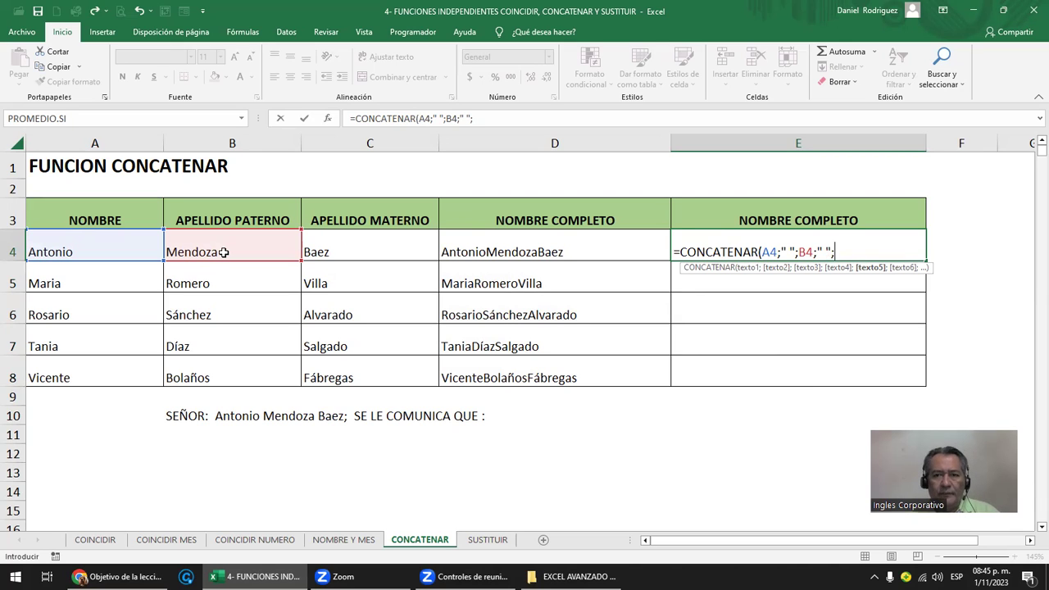
pyautogui.click(352, 247)
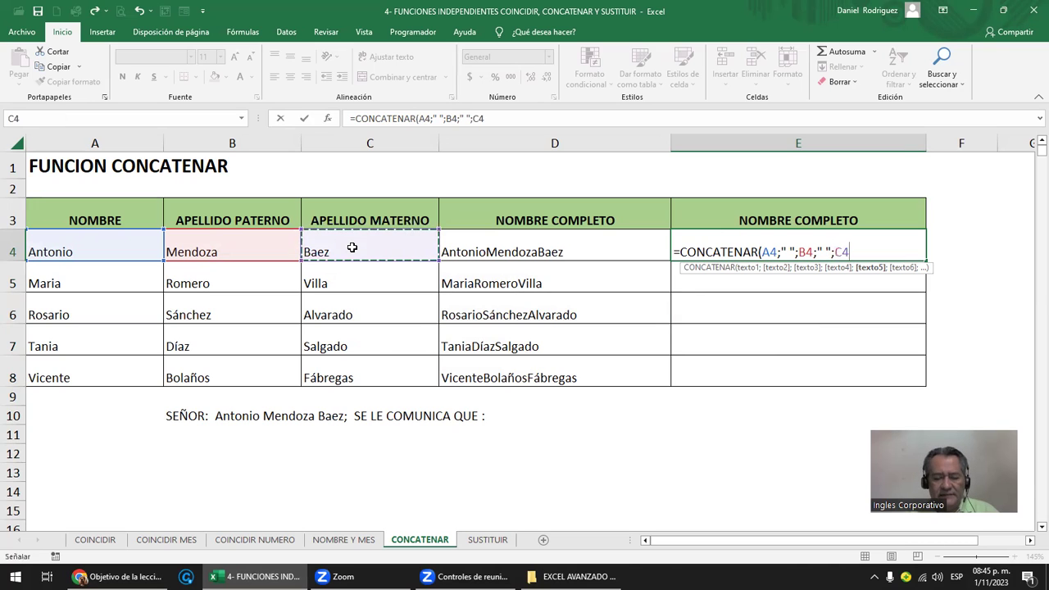
pyautogui.write(')')
pyautogui.hotkey('ctrl', 'Return')
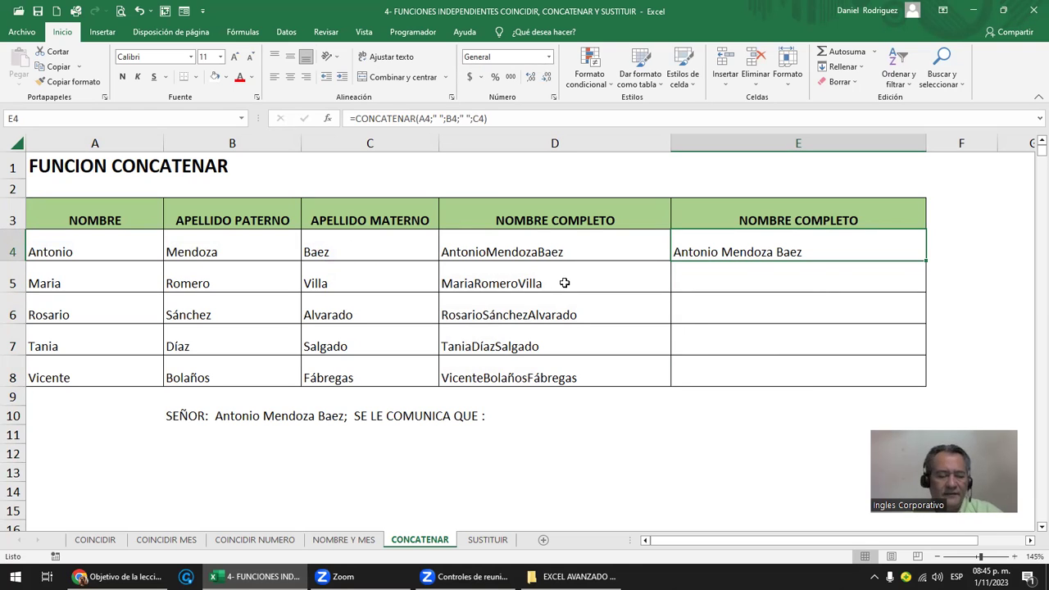
# Copy the E4 formula into E5:E8
pyautogui.hotkey('ctrl', 'c')
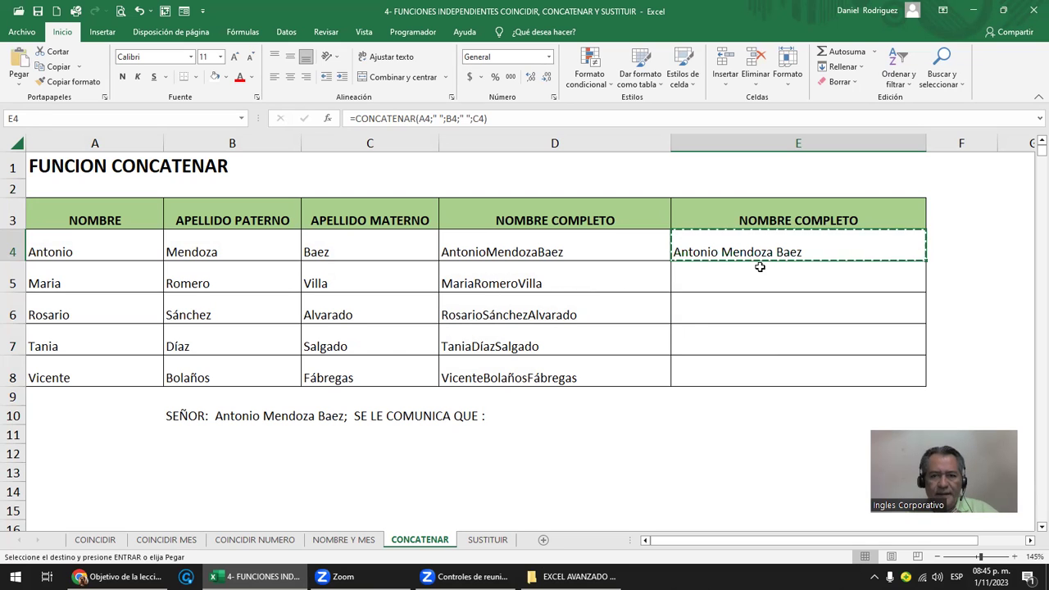
pyautogui.press('Down')
pyautogui.hotkey('shift', 'Down')
pyautogui.hotkey('shift', 'Down')
pyautogui.hotkey('shift', 'Down')
pyautogui.hotkey('ctrl', 'v')
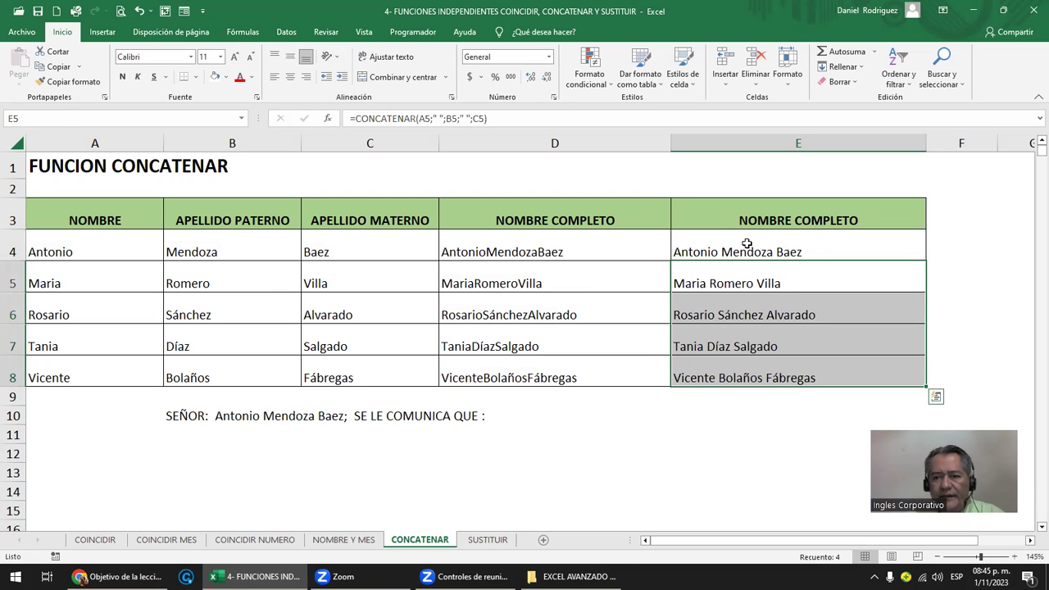
pyautogui.doubleClick(746, 244)
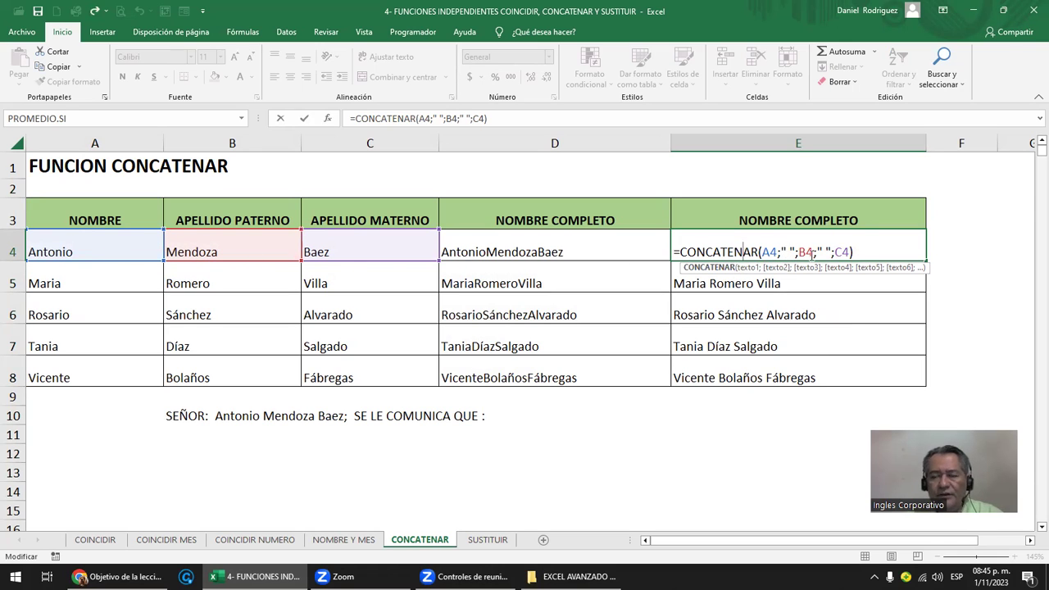
pyautogui.click(784, 254)
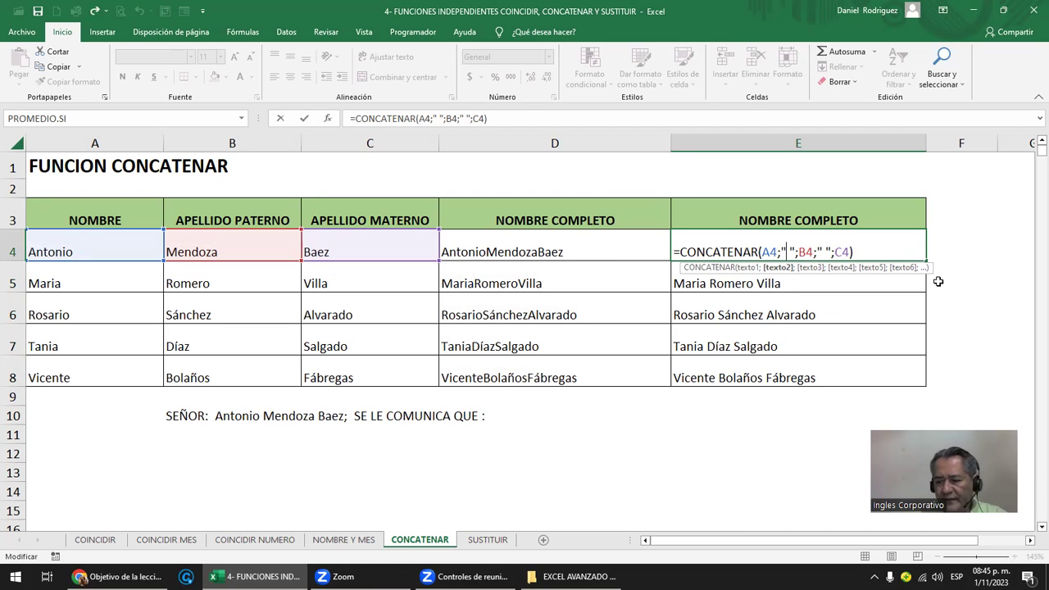
pyautogui.write('-')
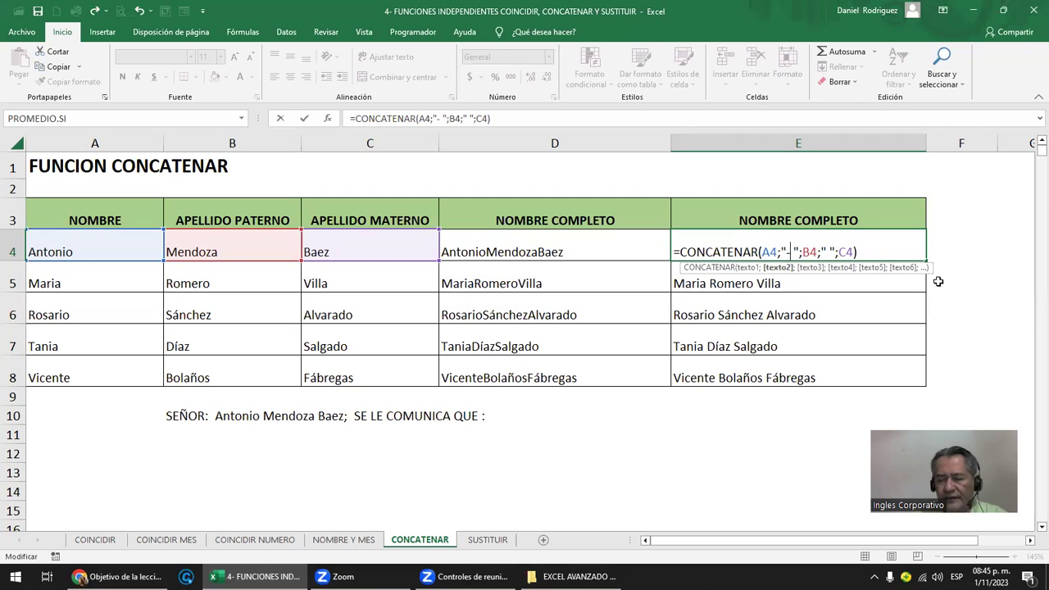
pyautogui.write('-')
pyautogui.press('Delete')
pyautogui.press('Right')
pyautogui.press('Right')
pyautogui.press('Right')
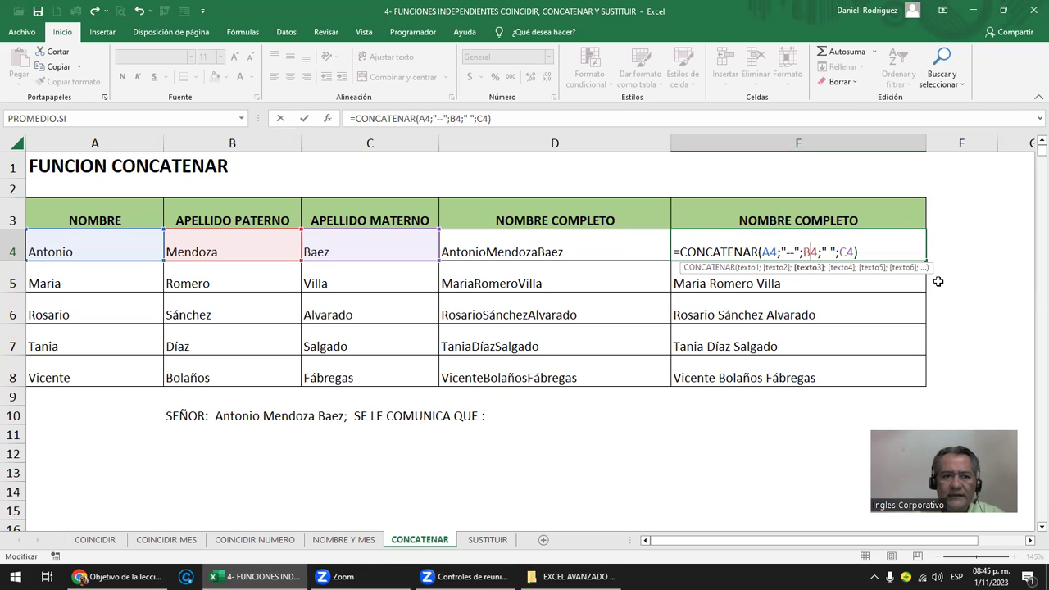
pyautogui.press('Right')
pyautogui.press('Right')
pyautogui.press('Right')
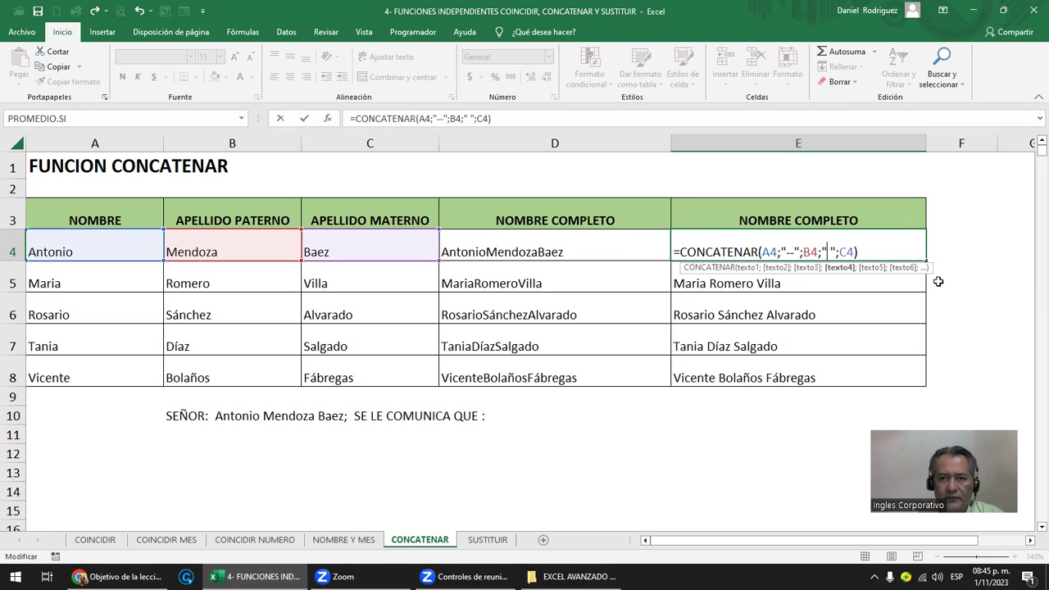
pyautogui.write('--')
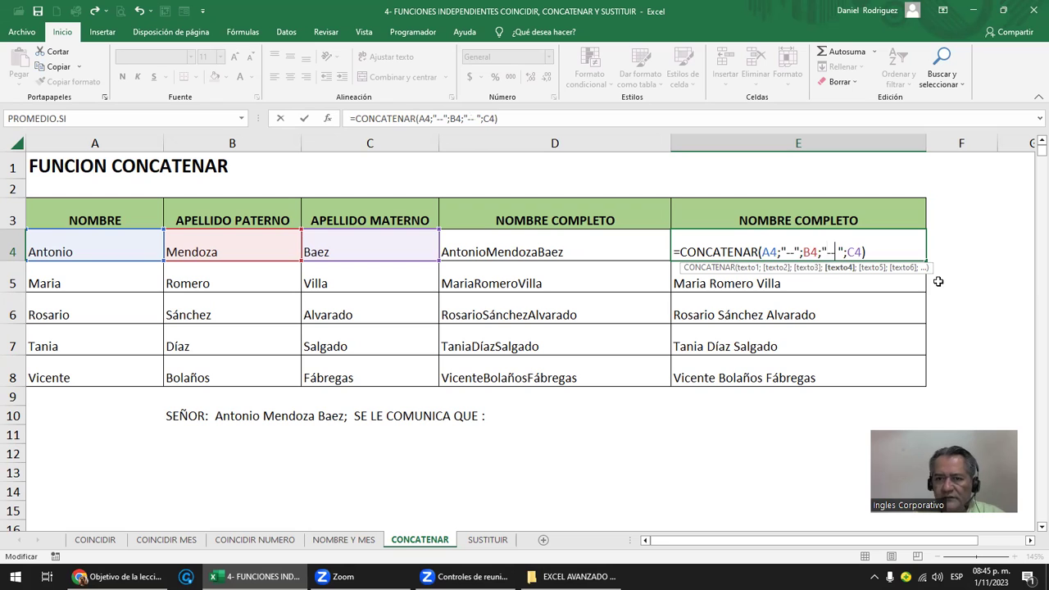
pyautogui.press('Delete')
pyautogui.hotkey('ctrl', 'Return')
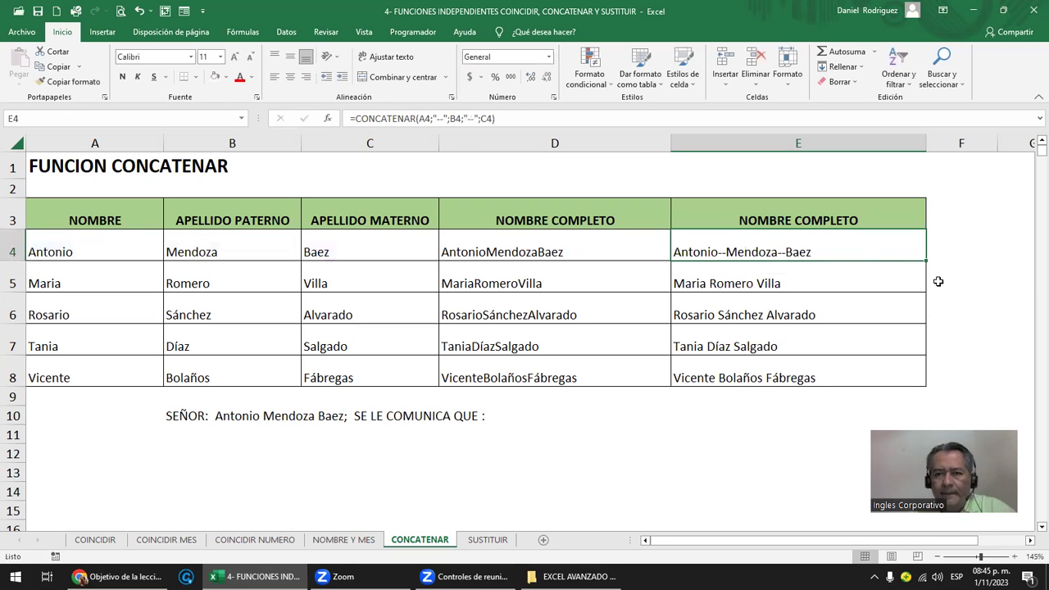
# Copy the hyphen formula from E4 into E5:E8
pyautogui.hotkey('ctrl', 'c')
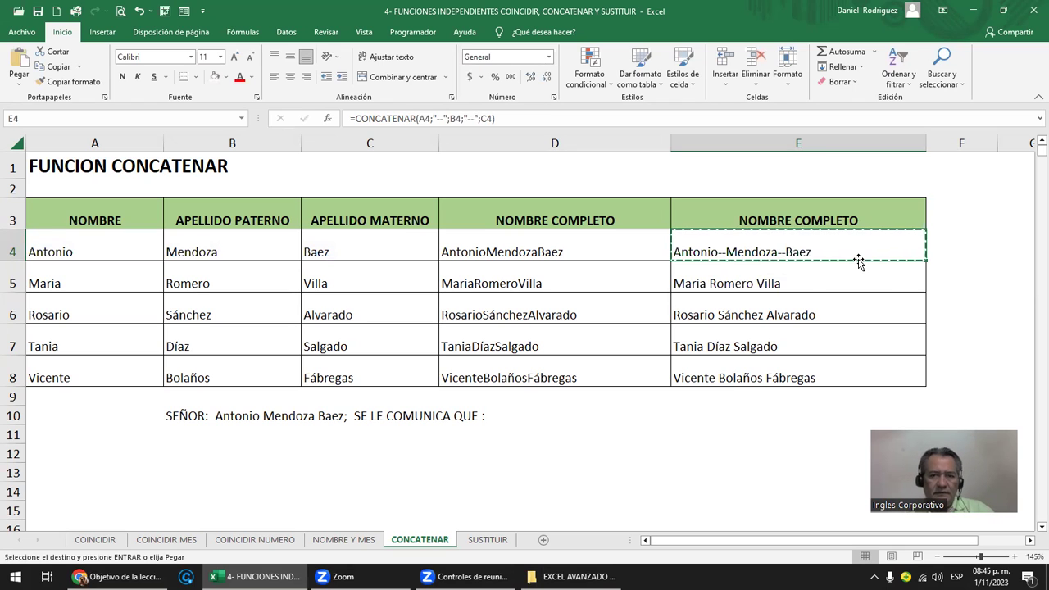
pyautogui.hotkey('shift', 'Down')
pyautogui.hotkey('shift', 'Down')
pyautogui.hotkey('shift', 'Down')
pyautogui.hotkey('shift', 'Down')
pyautogui.hotkey('ctrl', 'v')
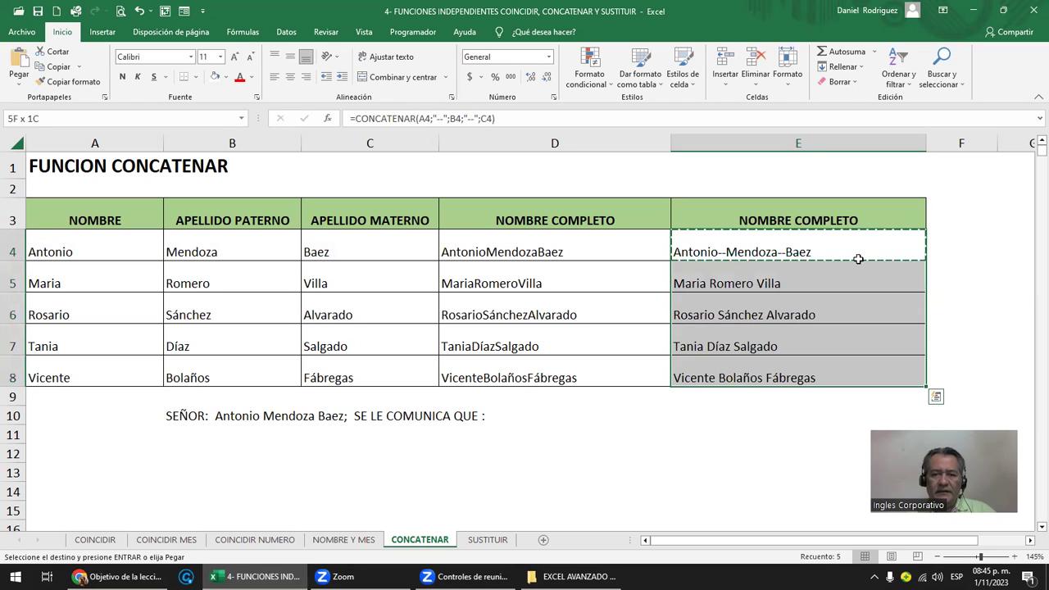
# Review E4's formula, pointing out the "--" separators, then look at B10's sentence formula
pyautogui.click(786, 283)
pyautogui.click(769, 247)
pyautogui.doubleClick(769, 248)
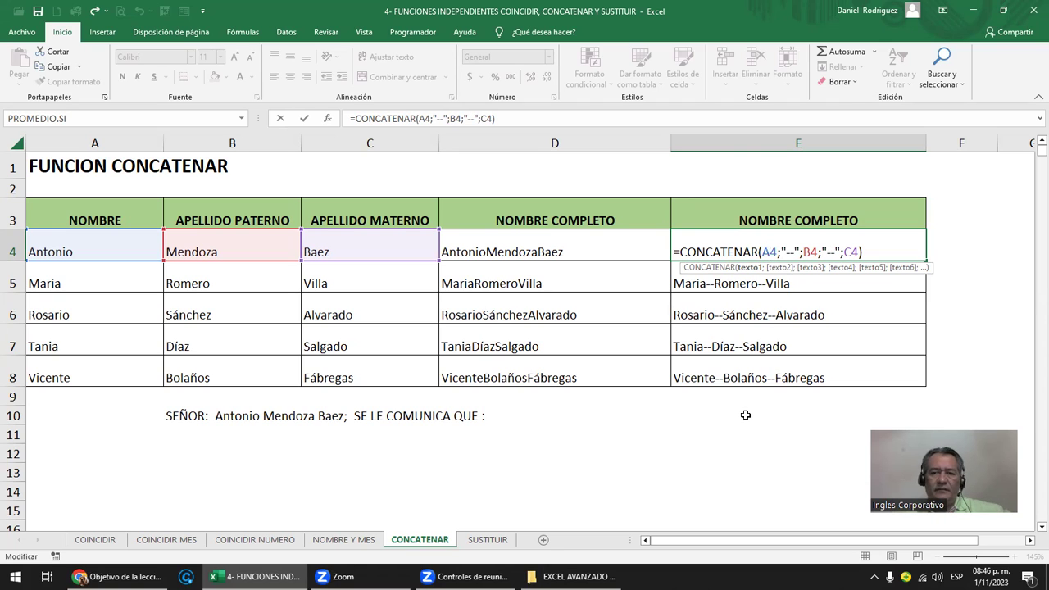
pyautogui.press('Right')
pyautogui.press('Right')
pyautogui.press('Right')
pyautogui.press('Right')
pyautogui.press('Right')
pyautogui.press('Right')
pyautogui.press('Right')
pyautogui.press('Left')
pyautogui.press('Left')
pyautogui.press('Left')
pyautogui.press('Left')
pyautogui.press('Left')
pyautogui.press('Left')
pyautogui.press('Left')
pyautogui.hotkey('shift', 'Left')
pyautogui.hotkey('shift', 'Left')
pyautogui.hotkey('shift', 'Left')
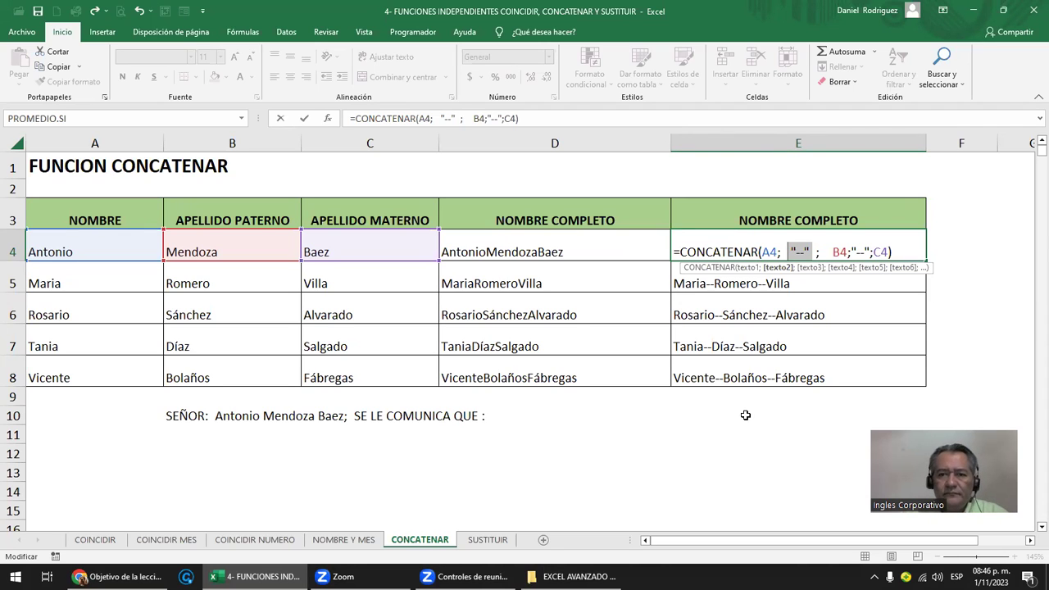
pyautogui.hotkey('ctrl', 'Return')
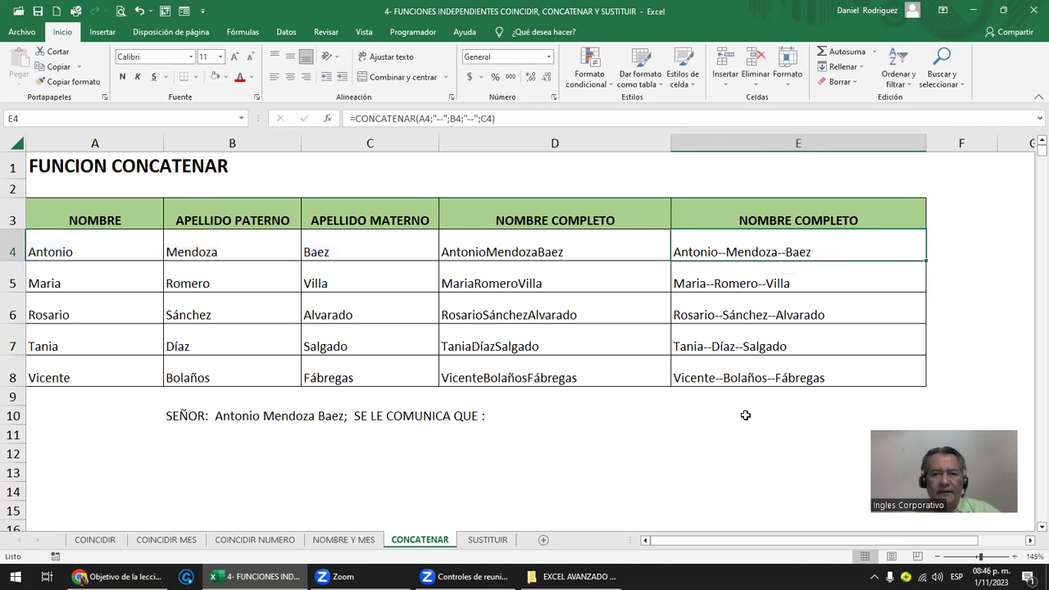
pyautogui.click(191, 413)
pyautogui.click(222, 477)
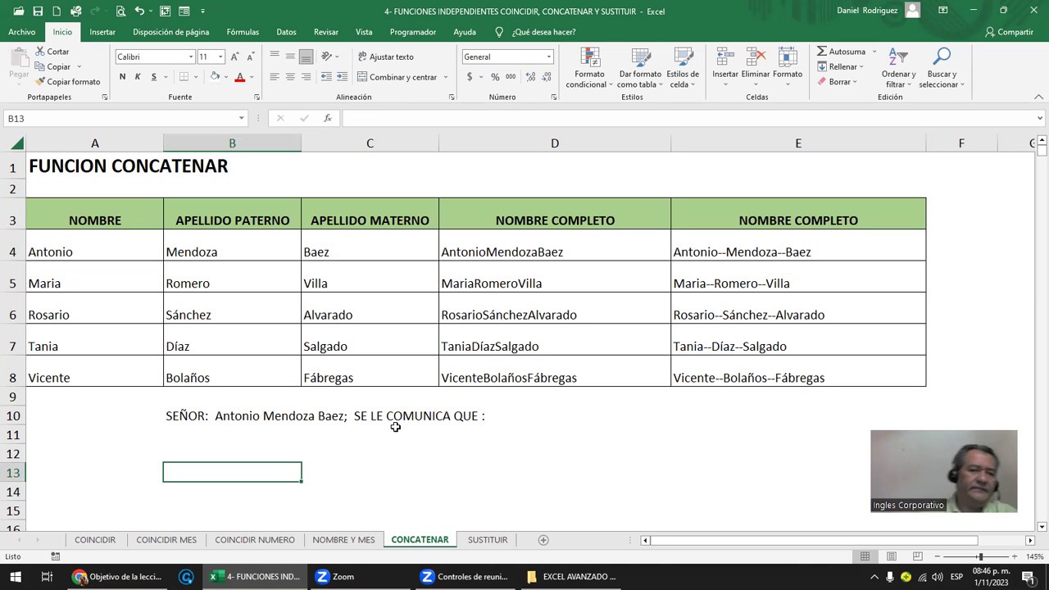
# Adjust spacing around B10's CONCATENAR arguments and delete the stray space before the closing text
pyautogui.press('Up')
pyautogui.press('Up')
pyautogui.press('Up')
pyautogui.press('F2')
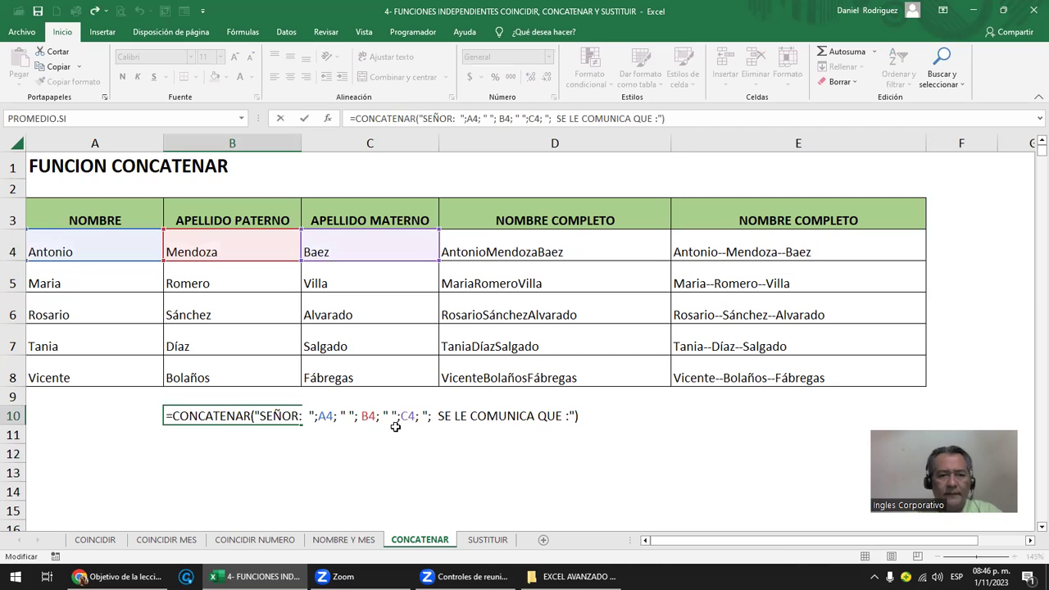
pyautogui.click(256, 413)
pyautogui.press('Right')
pyautogui.press('Right')
pyautogui.press('Right')
pyautogui.press('Right')
pyautogui.press('Right')
pyautogui.press('Right')
pyautogui.press('Right')
pyautogui.press('Right')
pyautogui.press('Right')
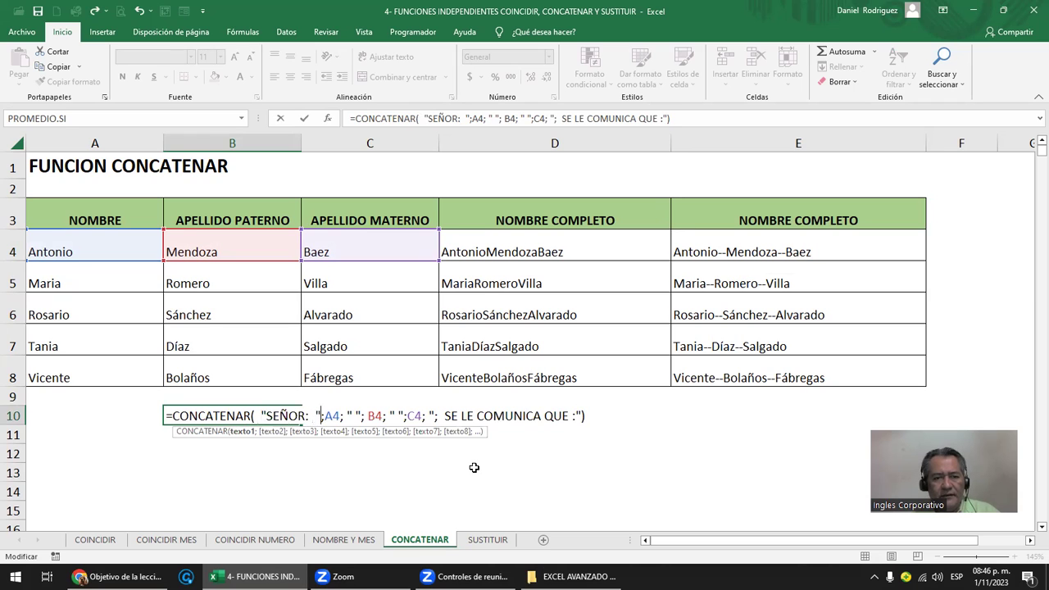
pyautogui.hotkey('shift', 'Left')
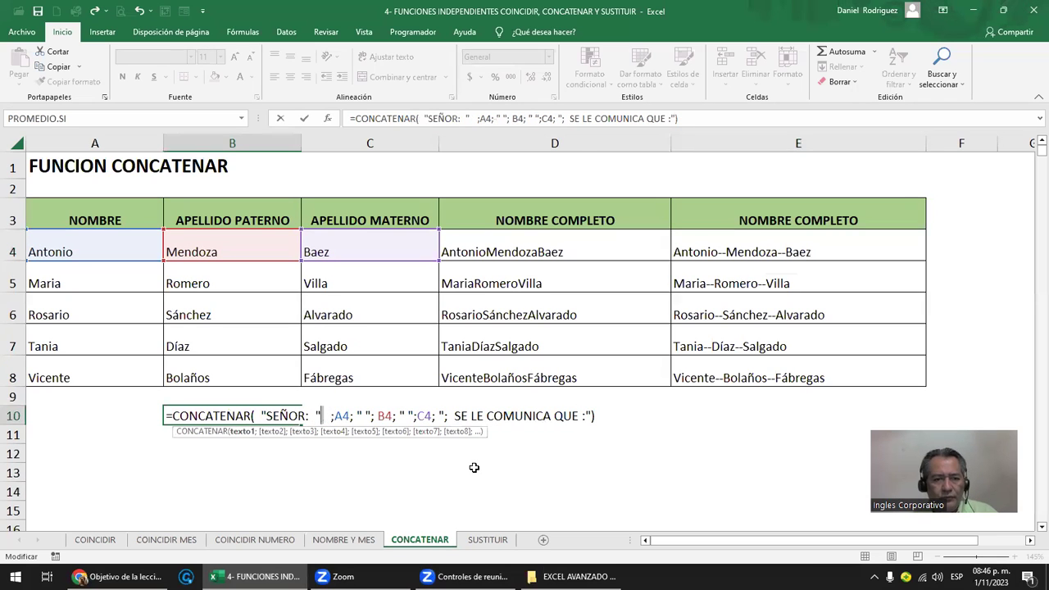
pyautogui.hotkey('shift', 'Left')
pyautogui.hotkey('shift', 'Left')
pyautogui.hotkey('shift', 'Left')
pyautogui.hotkey('shift', 'Left')
pyautogui.press('Right')
pyautogui.press('Right')
pyautogui.press('Right')
pyautogui.press('Right')
pyautogui.press('Right')
pyautogui.press('Right')
pyautogui.press('Right')
pyautogui.press('Right')
pyautogui.press('Right')
pyautogui.press('Right')
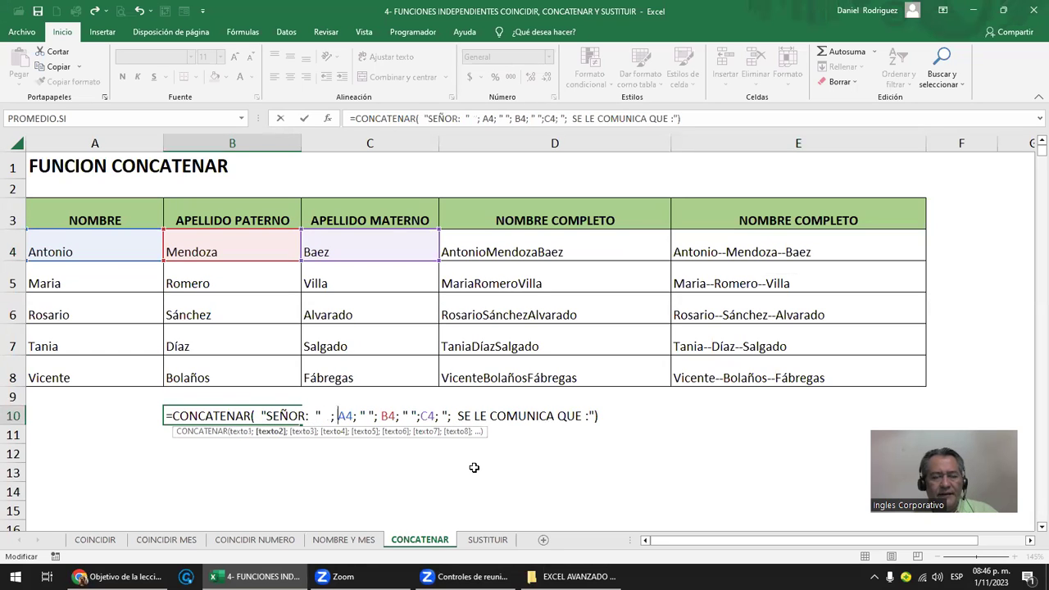
pyautogui.press('Right')
pyautogui.press('Right')
pyautogui.press('Right')
pyautogui.press('Right')
pyautogui.hotkey('shift', 'Right')
pyautogui.hotkey('shift', 'Right')
pyautogui.hotkey('shift', 'Right')
pyautogui.press('Right')
pyautogui.press('Right')
pyautogui.press('Right')
pyautogui.press('Right')
pyautogui.press('Right')
pyautogui.press('Right')
pyautogui.press('Right')
pyautogui.press('Right')
pyautogui.press('Right')
pyautogui.press('Right')
pyautogui.press('Right')
pyautogui.press('Right')
pyautogui.press('Left')
pyautogui.press('Left')
pyautogui.press('Left')
pyautogui.press('Right')
pyautogui.press('Right')
pyautogui.press('Right')
pyautogui.press('Right')
pyautogui.press('Left')
pyautogui.press('Left')
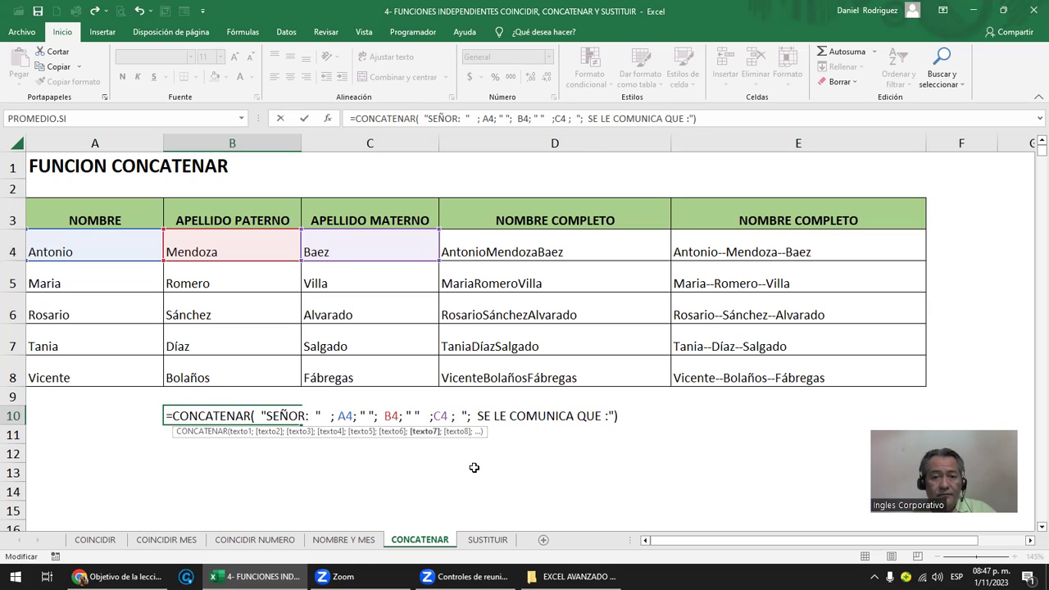
pyautogui.press('Right')
pyautogui.press('Right')
pyautogui.press('Left')
pyautogui.press('Delete')
pyautogui.press('Delete')
pyautogui.press('Delete')
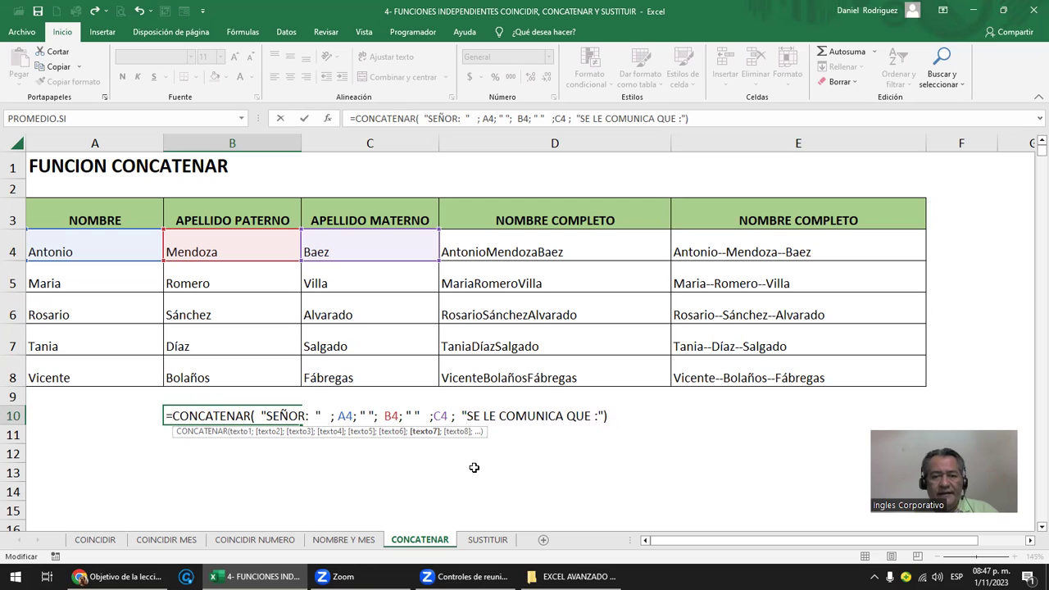
pyautogui.press('Return')
# Dismiss the news popup and remove the extra spaces before B10's closing phrase
pyautogui.press('Up')
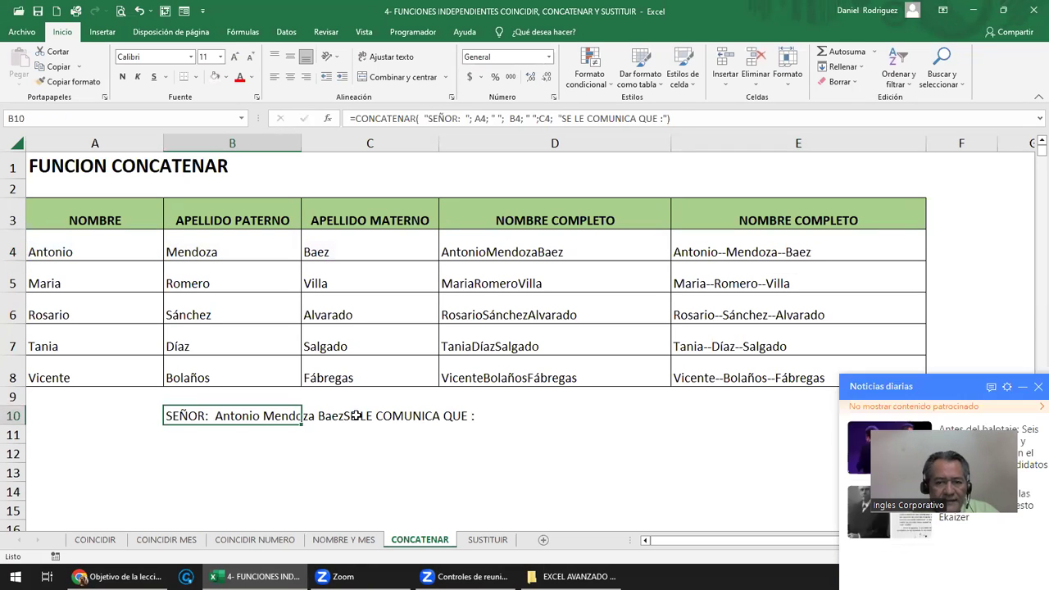
pyautogui.click(1038, 183)
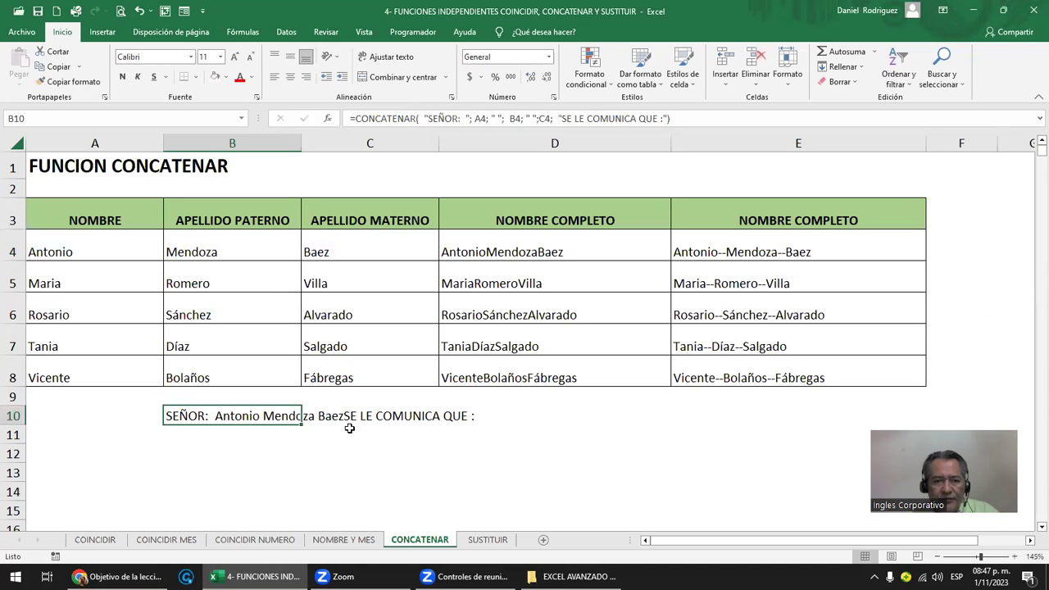
pyautogui.press('F2')
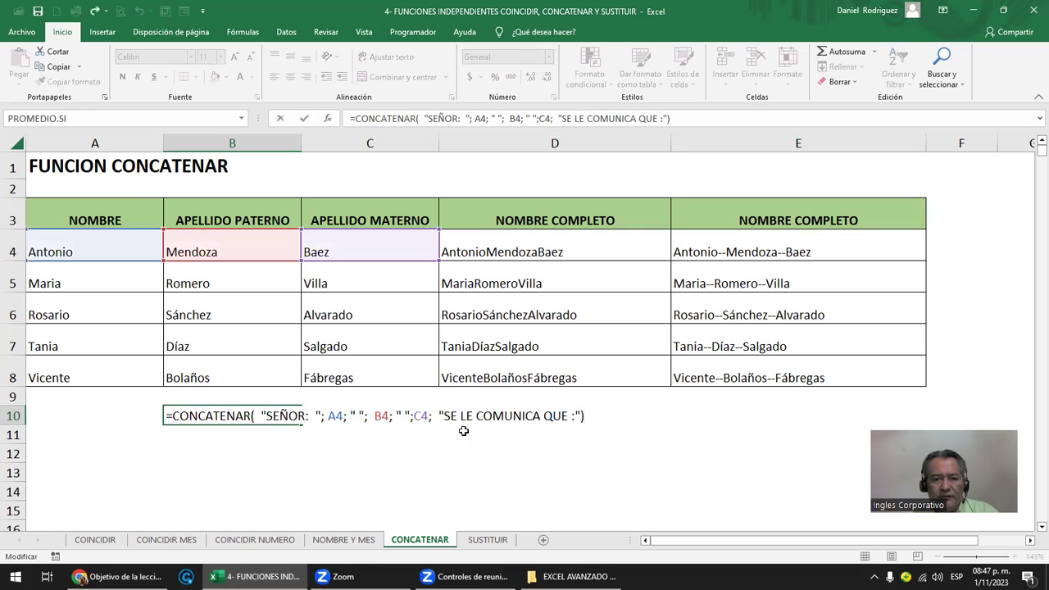
pyautogui.click(440, 416)
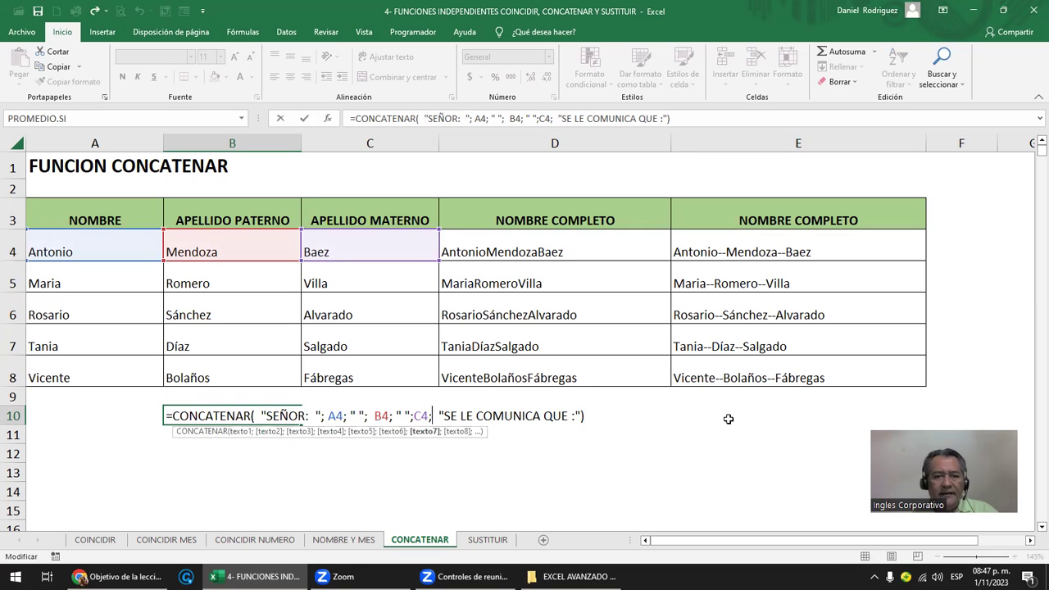
pyautogui.press('Delete')
pyautogui.press('Delete')
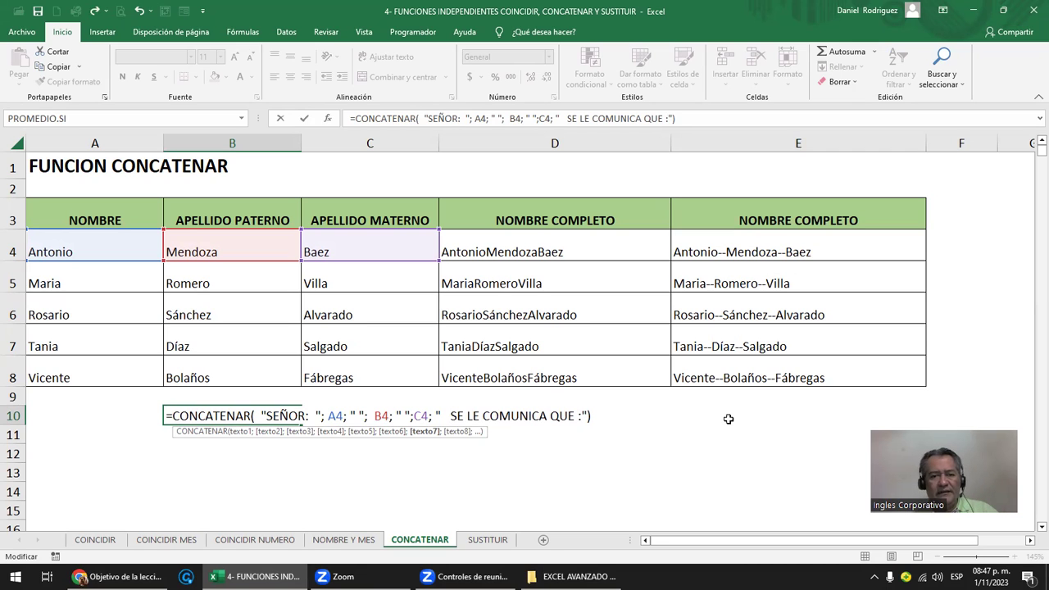
pyautogui.press('Return')
pyautogui.press('Up')
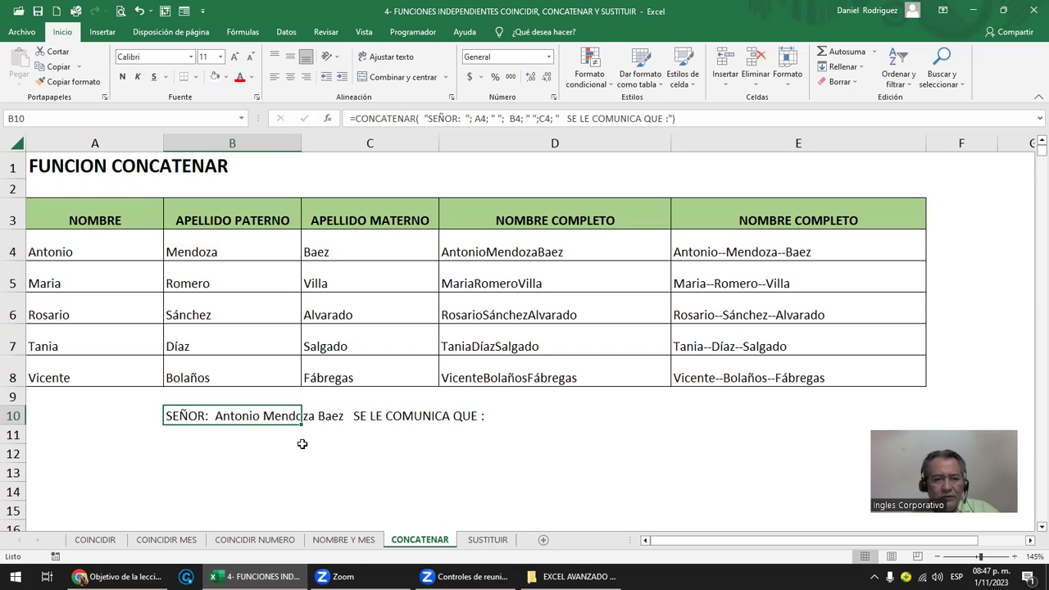
# Add a colon separator before 'SE LE COMUNICA QUE' in the B10 formula
pyautogui.press('F2')
pyautogui.press('Left')
pyautogui.press('Left')
pyautogui.press('Left')
pyautogui.press('Left')
pyautogui.press('Left')
pyautogui.press('Left')
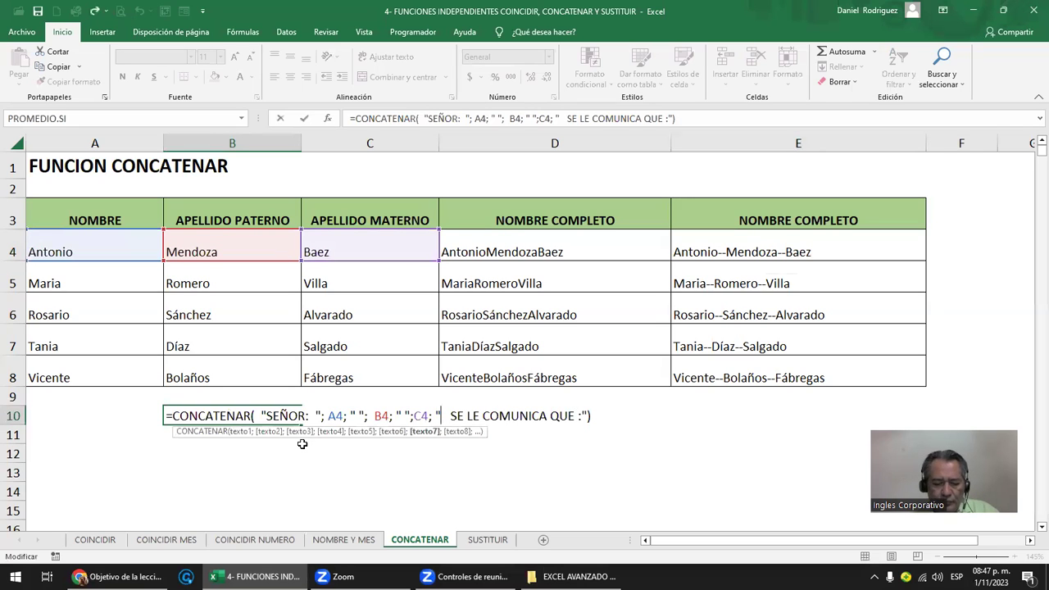
pyautogui.write(';')
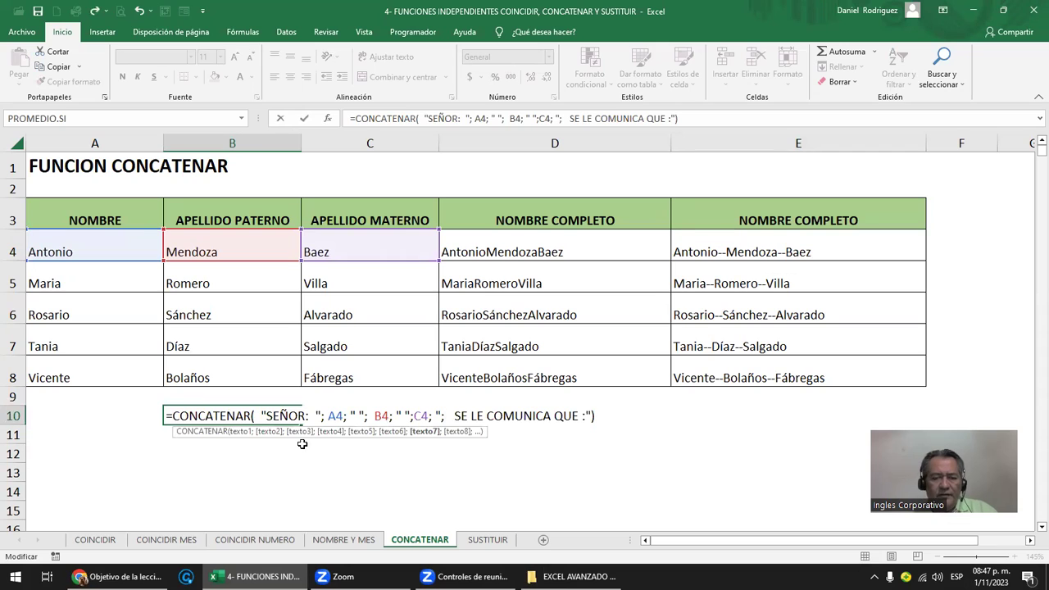
pyautogui.press('BackSpace')
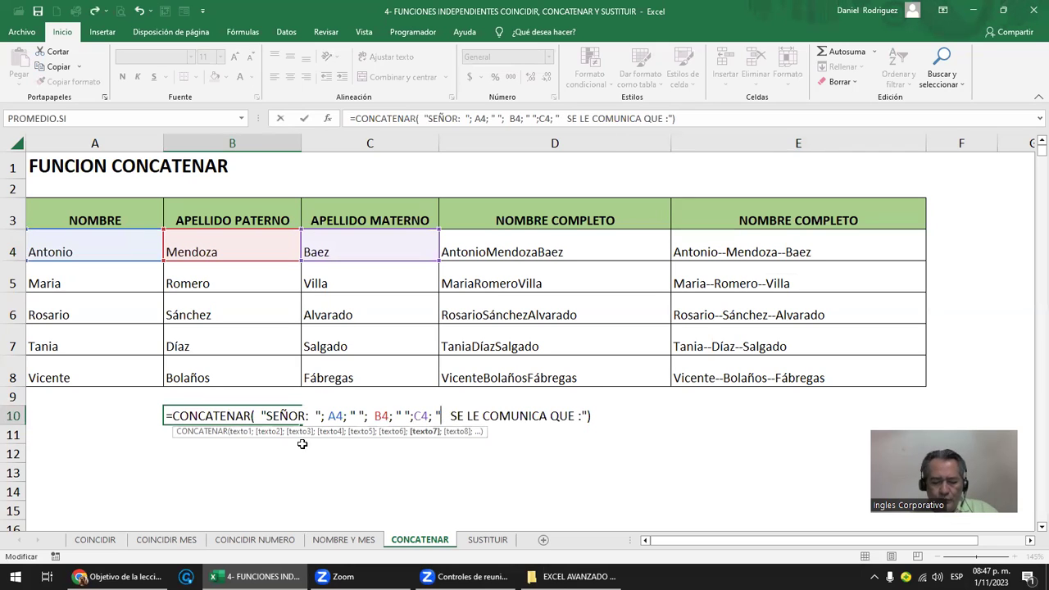
pyautogui.write(';')
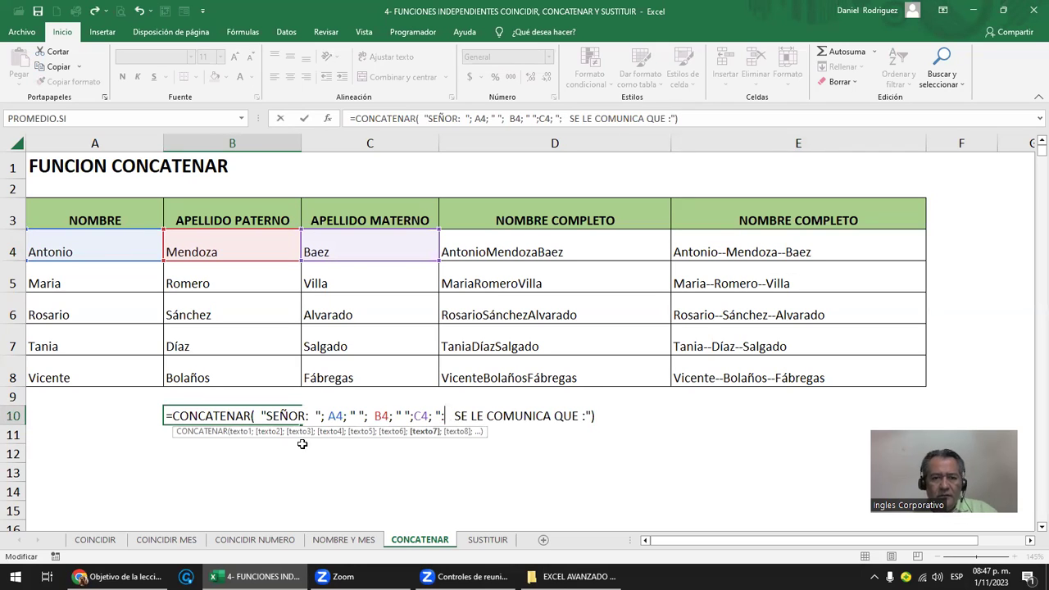
pyautogui.press('Return')
pyautogui.press('Up')
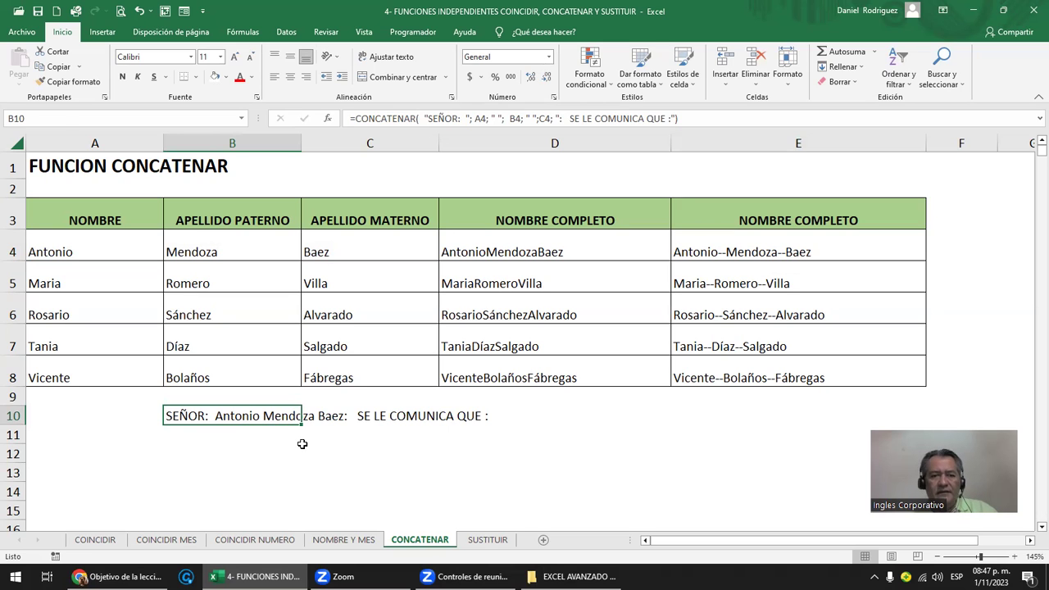
pyautogui.press('F2')
pyautogui.press('Left')
pyautogui.press('Left')
pyautogui.press('Left')
pyautogui.press('Left')
pyautogui.press('Left')
pyautogui.press('Left')
pyautogui.press('Left')
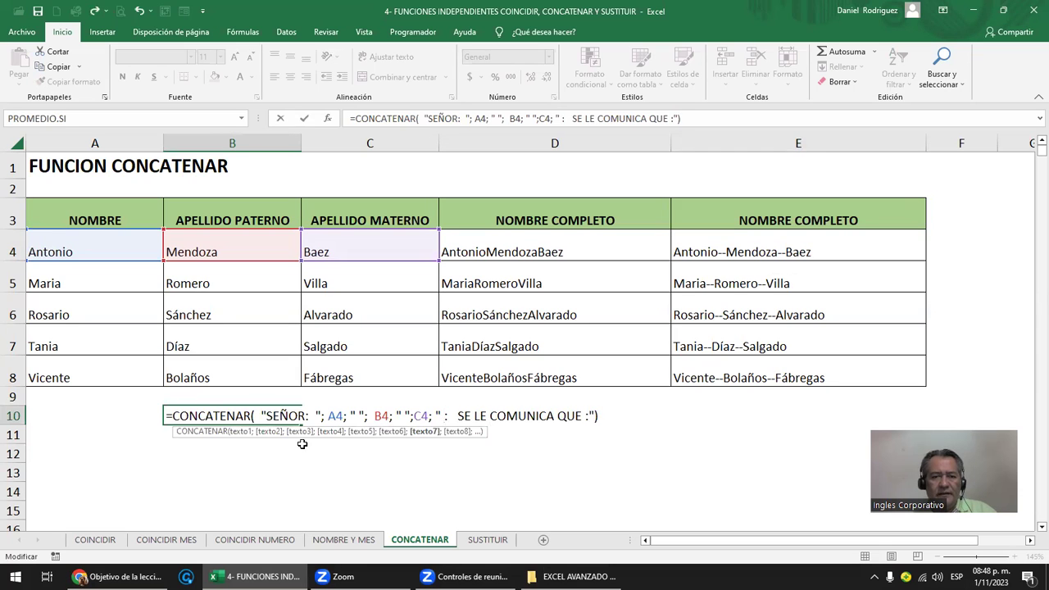
pyautogui.press('Return')
pyautogui.press('Up')
pyautogui.press('F2')
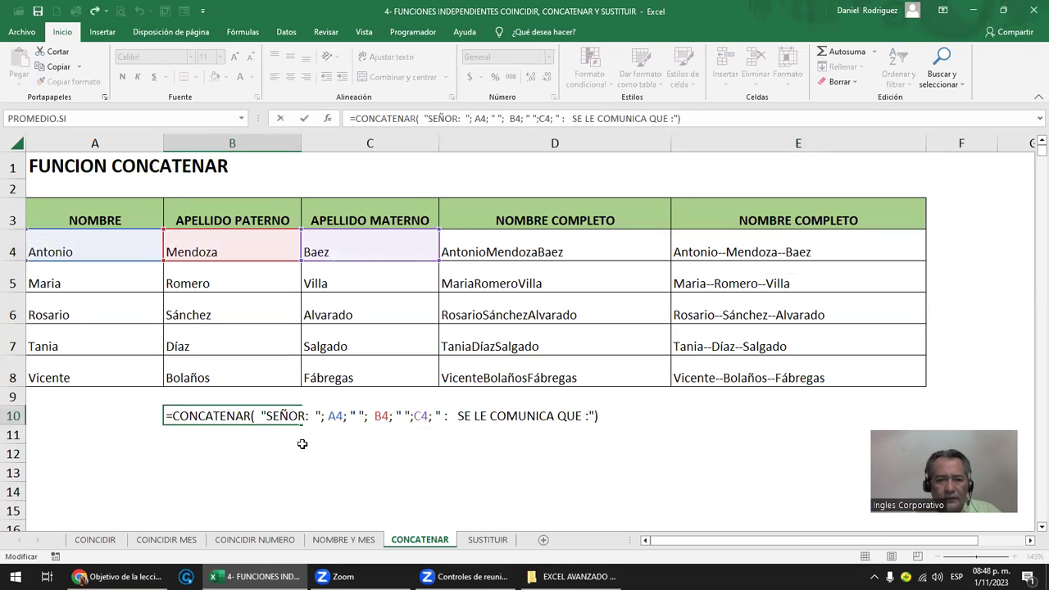
# Add dashes around the colons so B10 ends with 'SE LE COMUNICA QUE : -'
pyautogui.moveTo(431, 416); pyautogui.dragTo(597, 417)
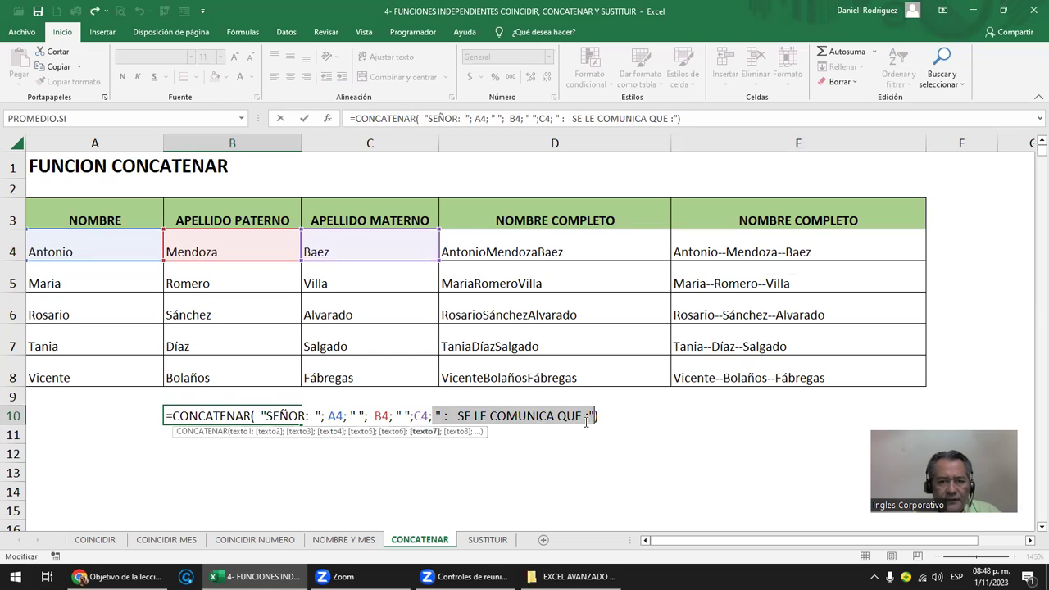
pyautogui.click(591, 417)
pyautogui.write('-')
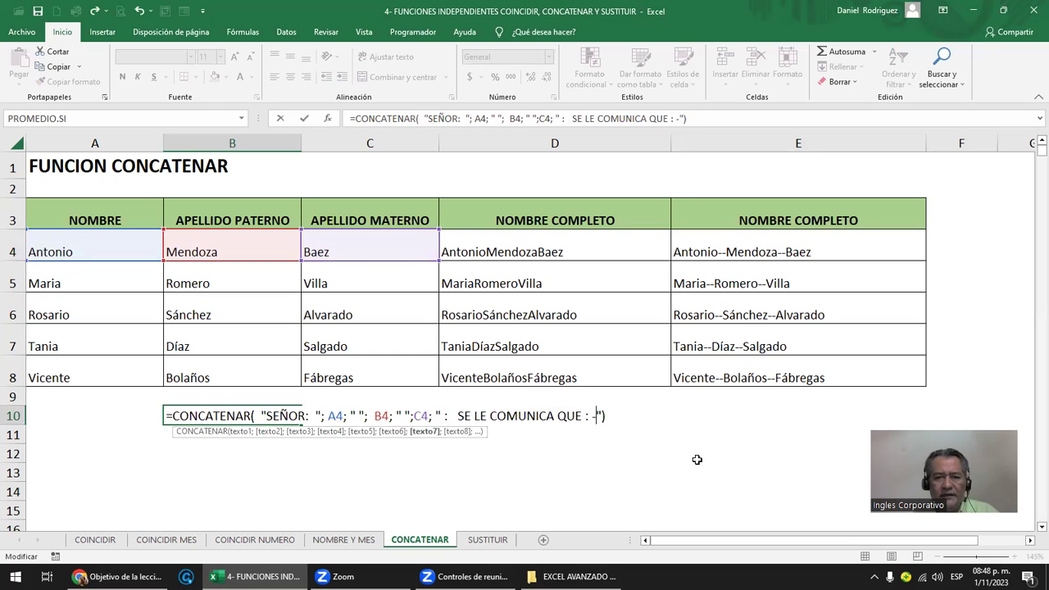
pyautogui.press('Left')
pyautogui.press('Left')
pyautogui.press('Left')
pyautogui.press('Left')
pyautogui.press('Left')
pyautogui.press('Left')
pyautogui.press('Left')
pyautogui.press('Left')
pyautogui.press('Left')
pyautogui.press('Left')
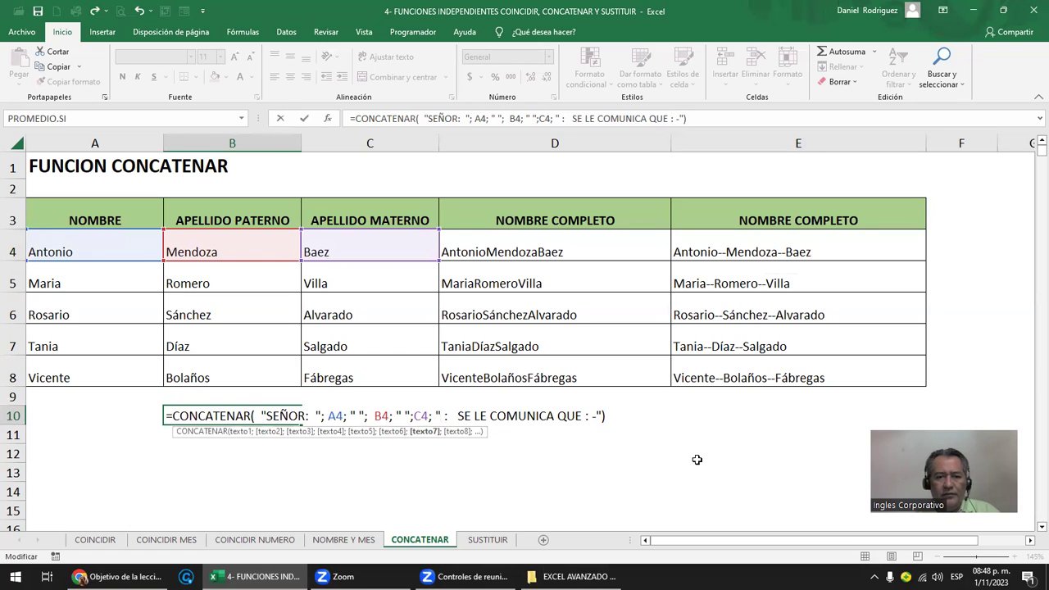
pyautogui.write('-')
pyautogui.press('Left')
pyautogui.press('Left')
pyautogui.press('Left')
pyautogui.press('Left')
pyautogui.press('Left')
pyautogui.press('Left')
pyautogui.press('Left')
pyautogui.press('Left')
pyautogui.press('Left')
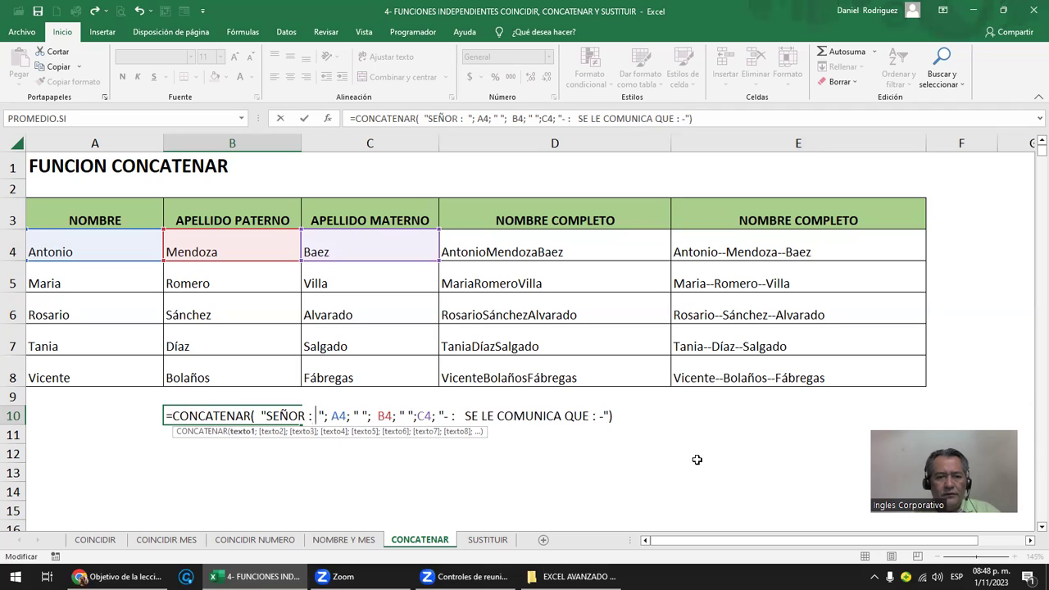
pyautogui.write('-')
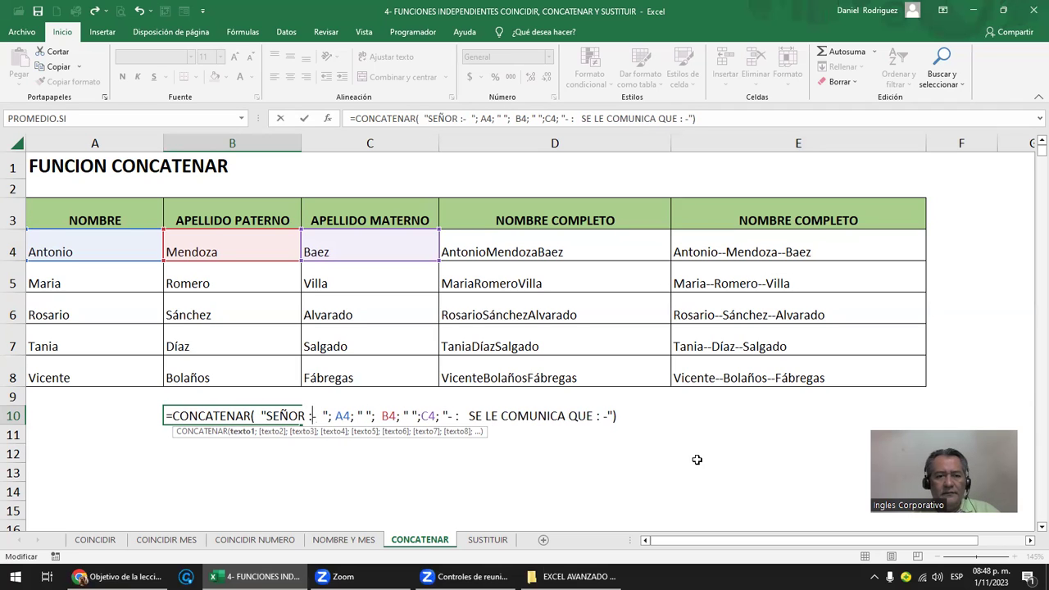
pyautogui.press('Return')
pyautogui.press('Up')
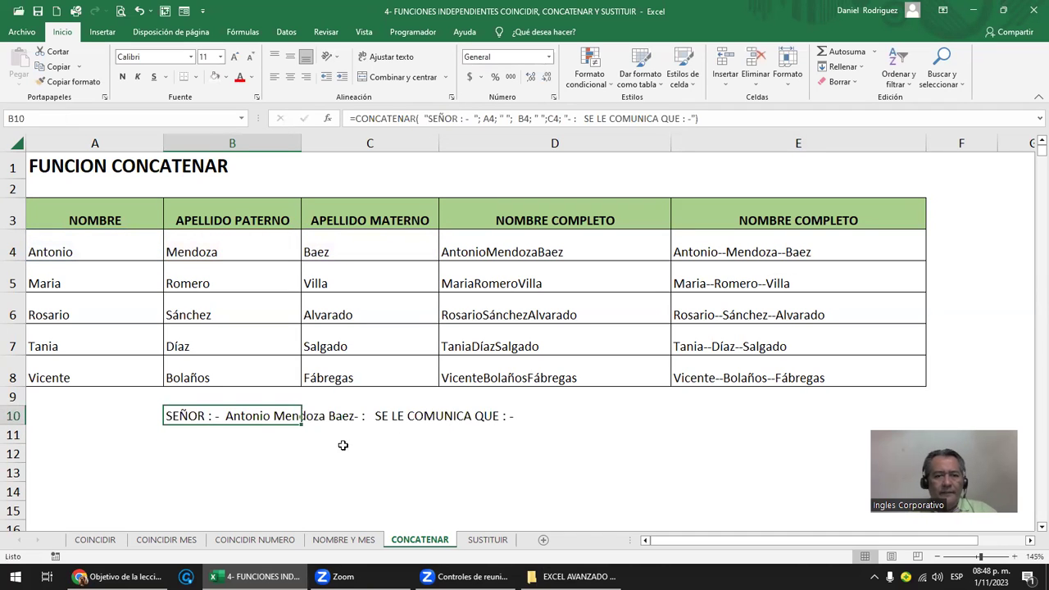
# Inspect E4's dash-separated formula, then clear the names in E5:E8
pyautogui.click(305, 478)
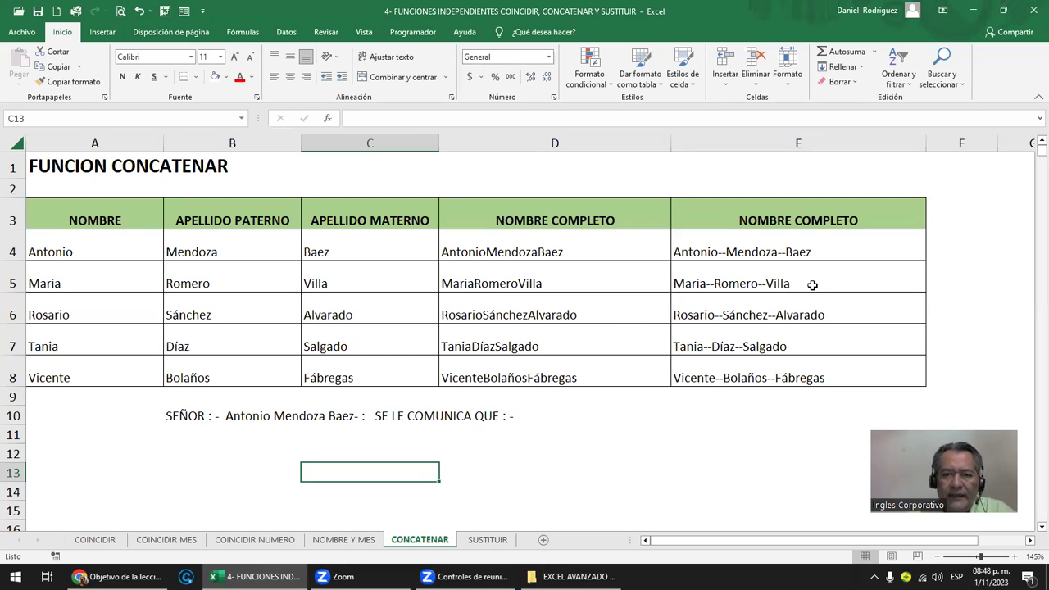
pyautogui.click(821, 255)
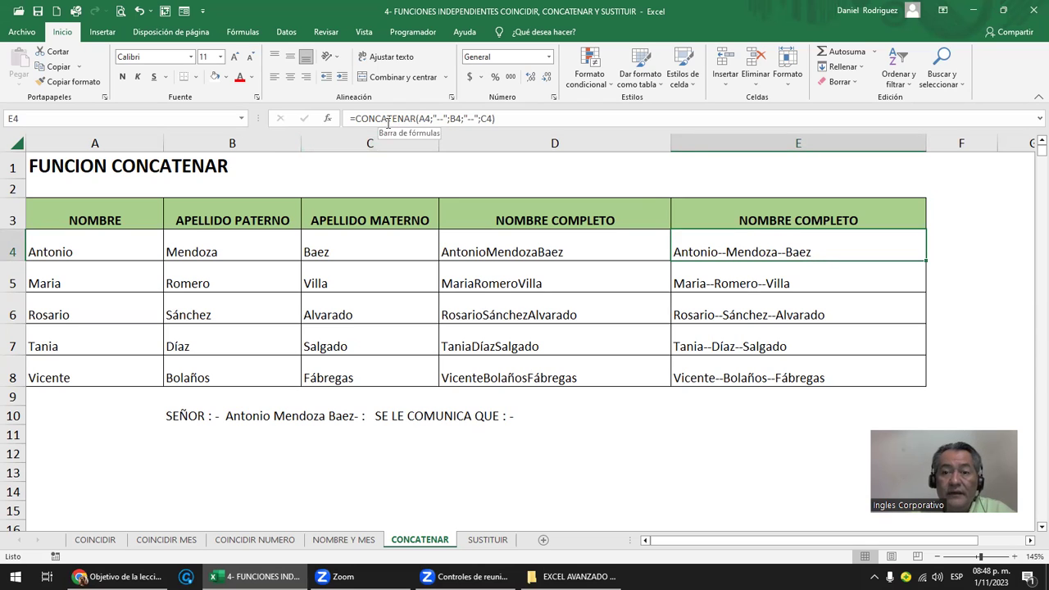
pyautogui.click(747, 286)
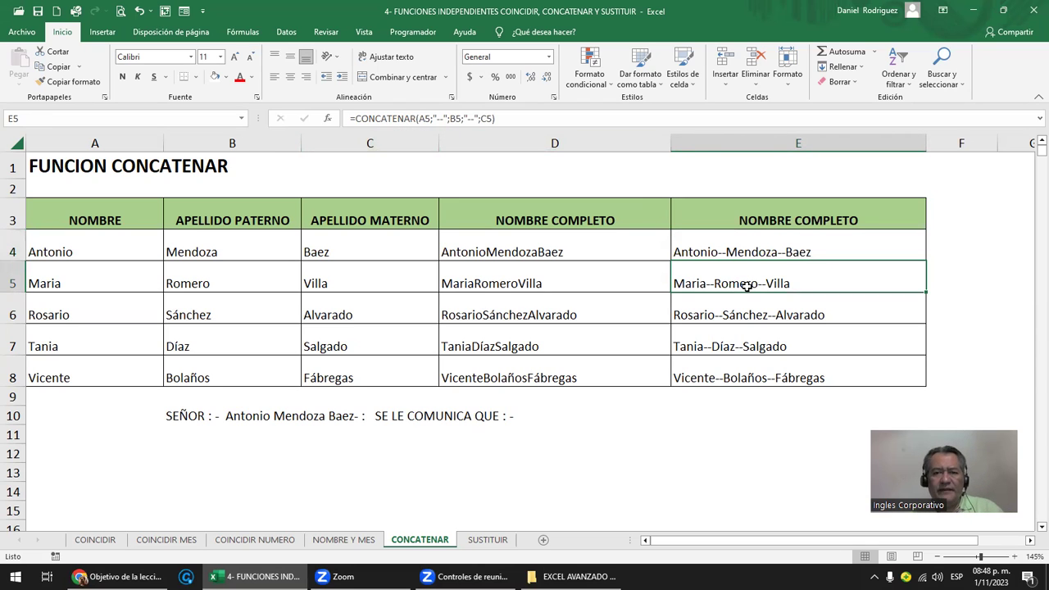
pyautogui.hotkey('shift', 'Down')
pyautogui.hotkey('shift', 'Down')
pyautogui.hotkey('shift', 'Down')
pyautogui.press('Delete')
pyautogui.press('Up')
pyautogui.press('Up')
pyautogui.press('Down')
pyautogui.press('Down')
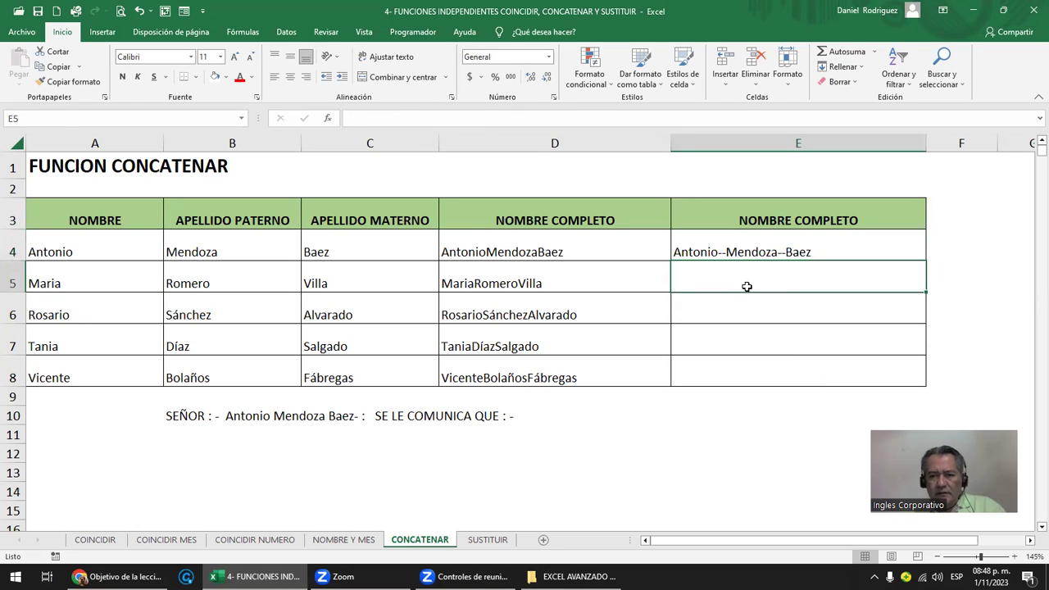
pyautogui.write('=')
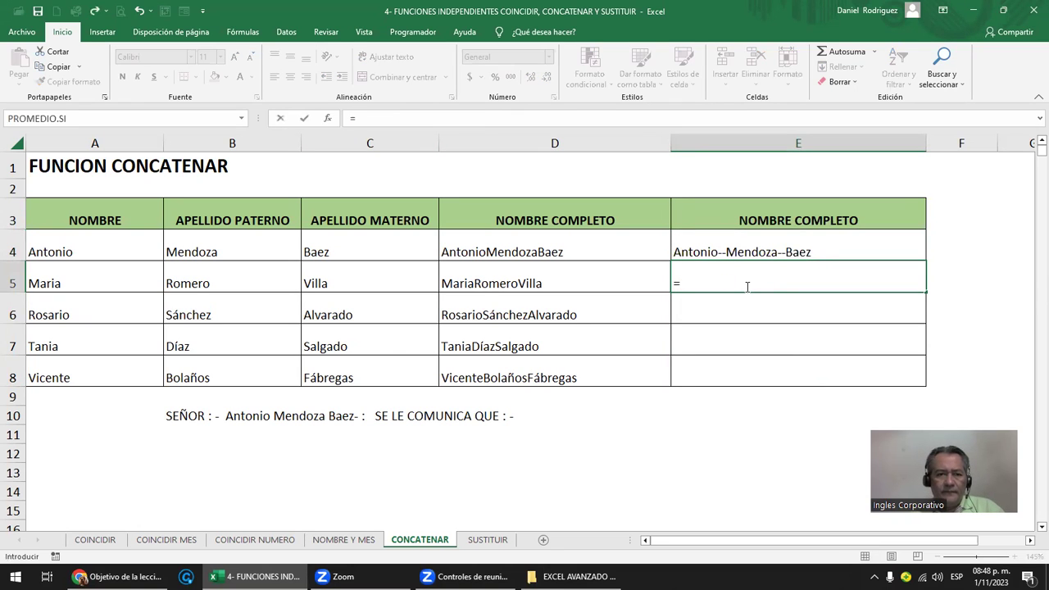
pyautogui.click(59, 283)
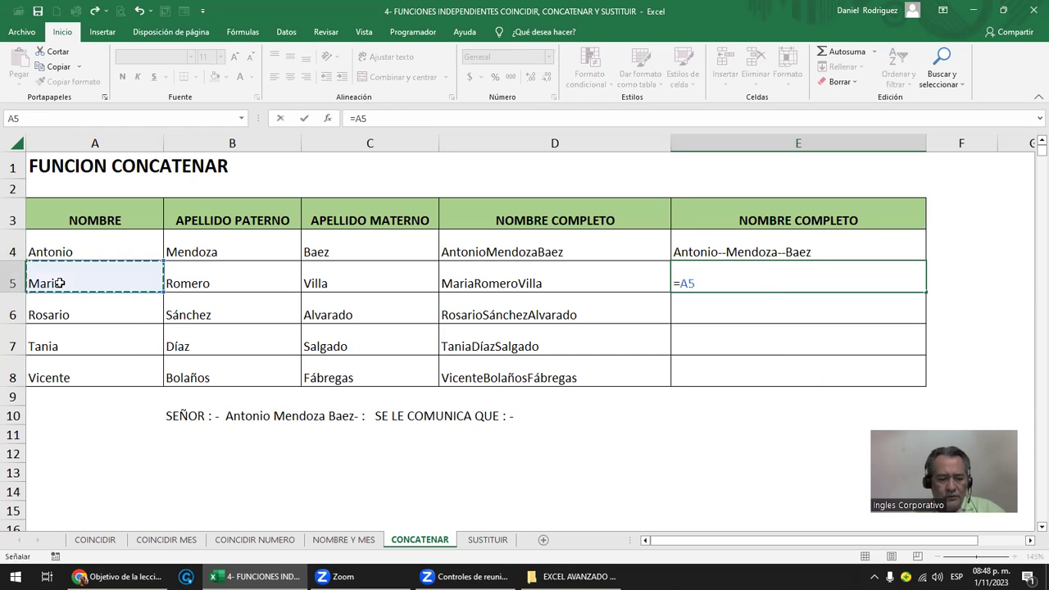
pyautogui.write('&')
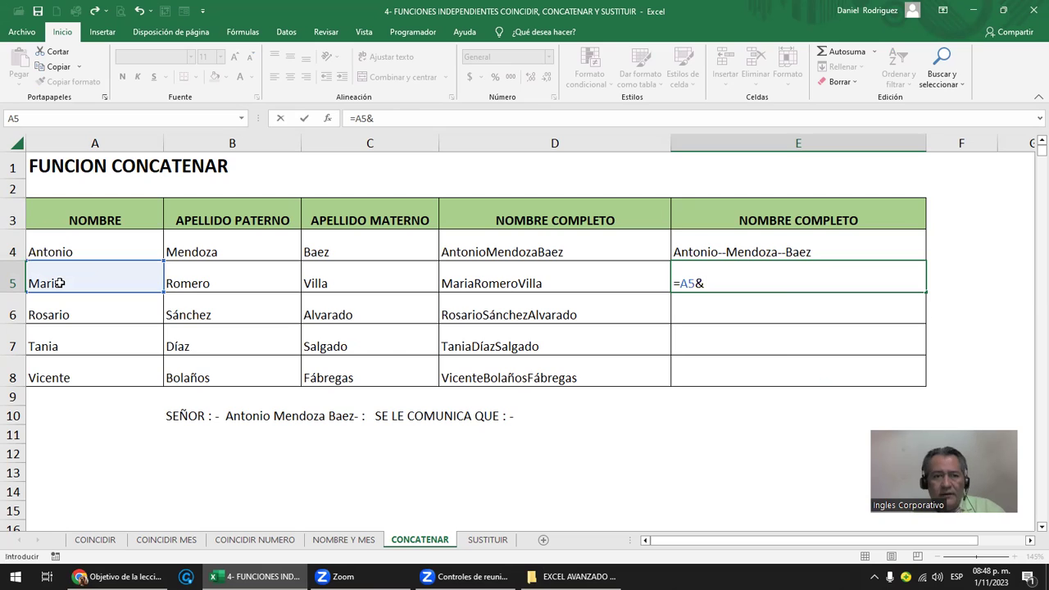
pyautogui.click(234, 283)
pyautogui.write('&')
pyautogui.click(334, 280)
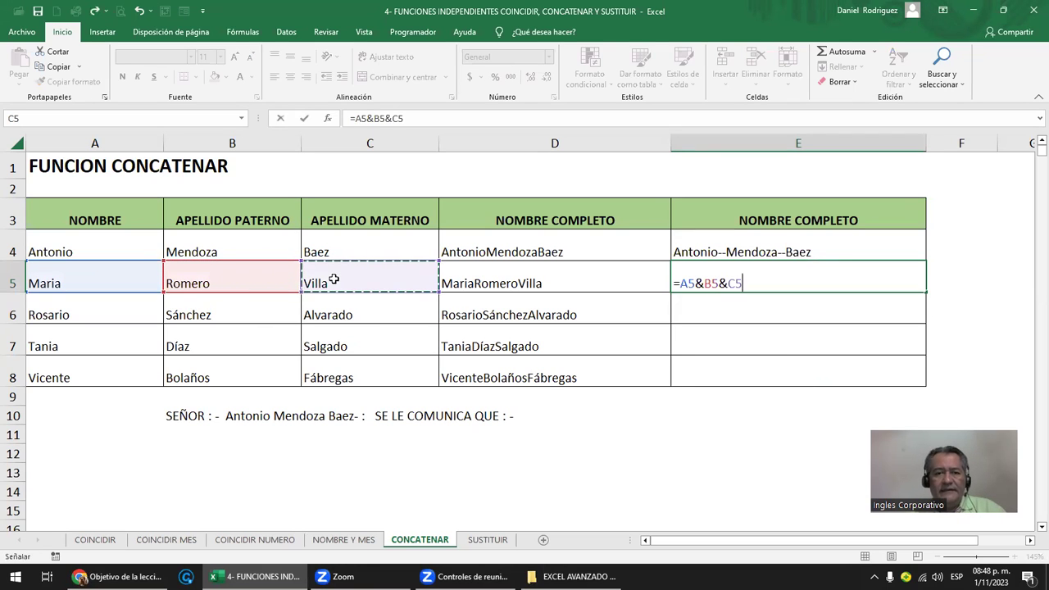
pyautogui.press('Return')
pyautogui.press('Up')
pyautogui.press('Up')
pyautogui.press('Down')
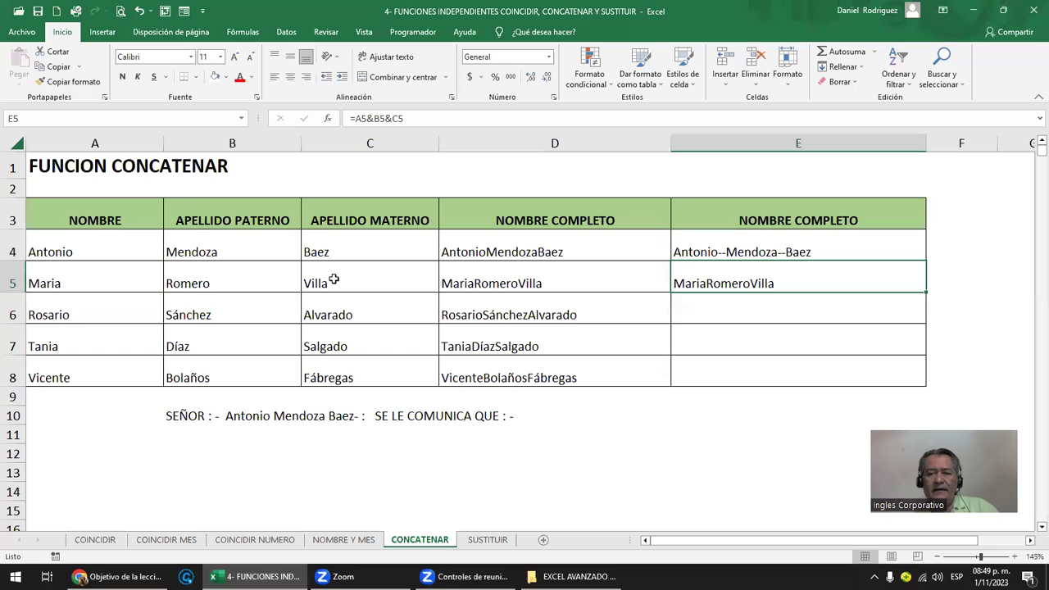
# Locate the two & joins in E5's =A5&B5&C5 formula for spacing
pyautogui.press('F2')
pyautogui.press('Left')
pyautogui.press('Left')
pyautogui.press('Left')
pyautogui.press('Left')
pyautogui.press('Left')
pyautogui.press('Left')
pyautogui.press('Right')
pyautogui.press('Right')
pyautogui.press('Right')
pyautogui.press('Right')
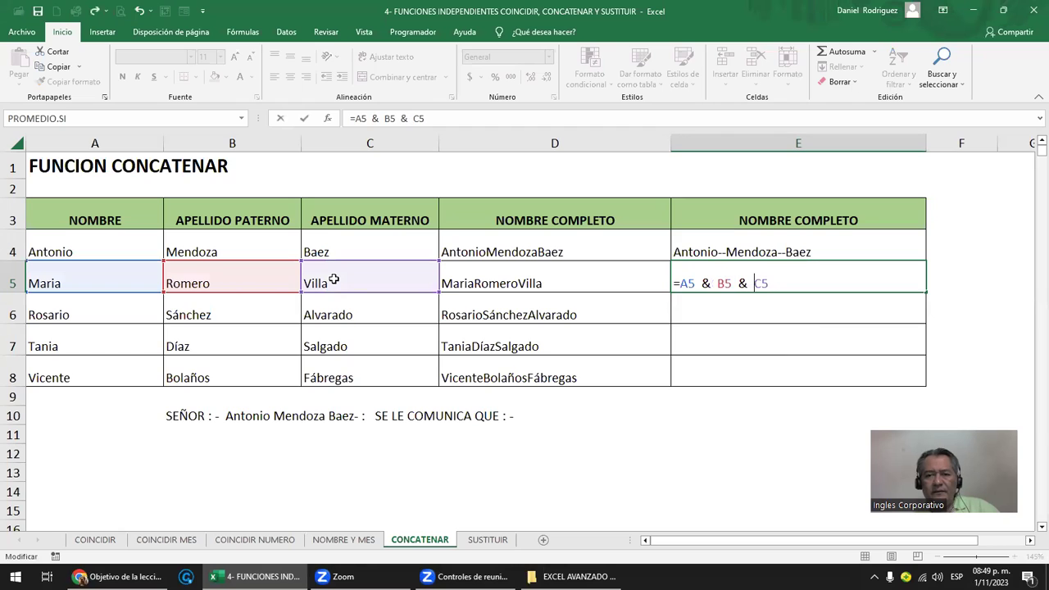
pyautogui.press('Left')
pyautogui.press('Left')
pyautogui.hotkey('shift', 'Left')
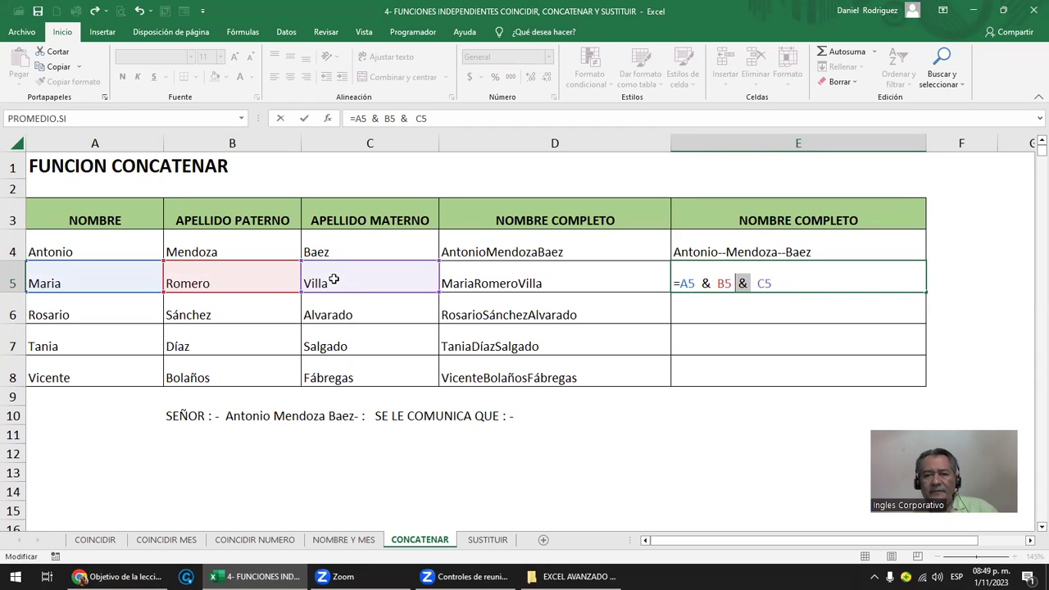
pyautogui.press('Left')
pyautogui.press('Left')
pyautogui.press('Left')
pyautogui.press('Left')
pyautogui.press('Left')
pyautogui.press('Left')
pyautogui.press('Right')
pyautogui.press('Right')
pyautogui.press('Right')
pyautogui.press('Right')
pyautogui.hotkey('shift', 'Right')
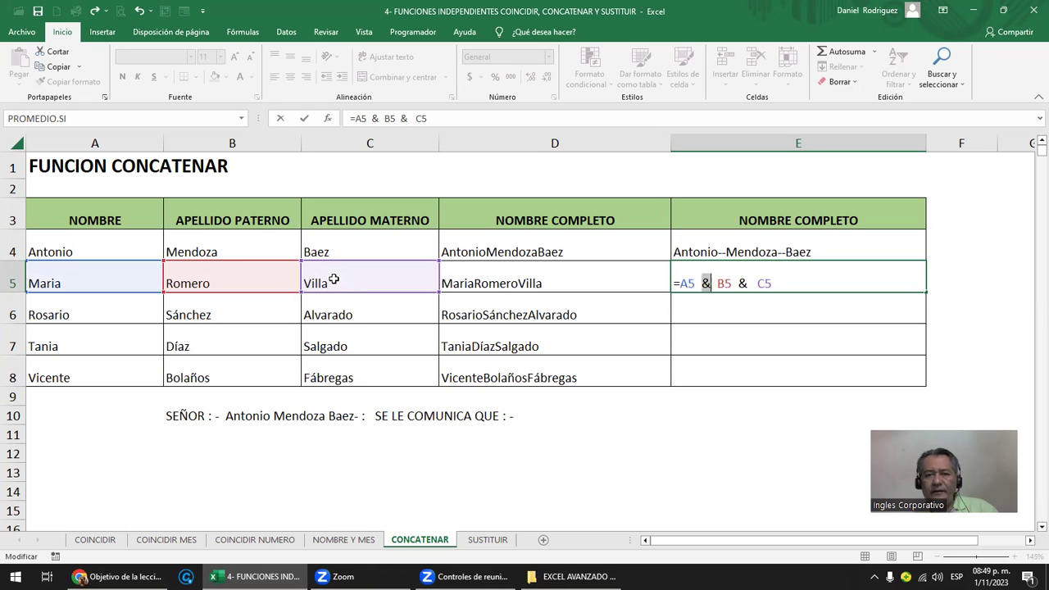
pyautogui.press('Right')
pyautogui.press('Right')
pyautogui.hotkey('ctrl', 'Return')
# Insert a quoted space " "& after A5 in E5's formula and preview the result
pyautogui.press('F2')
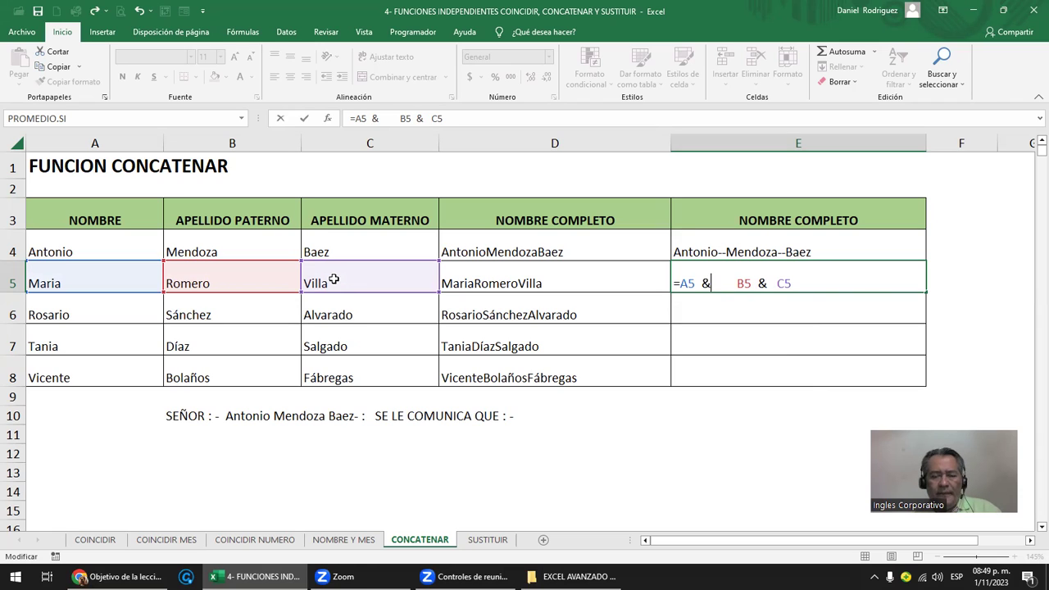
pyautogui.write('" ')
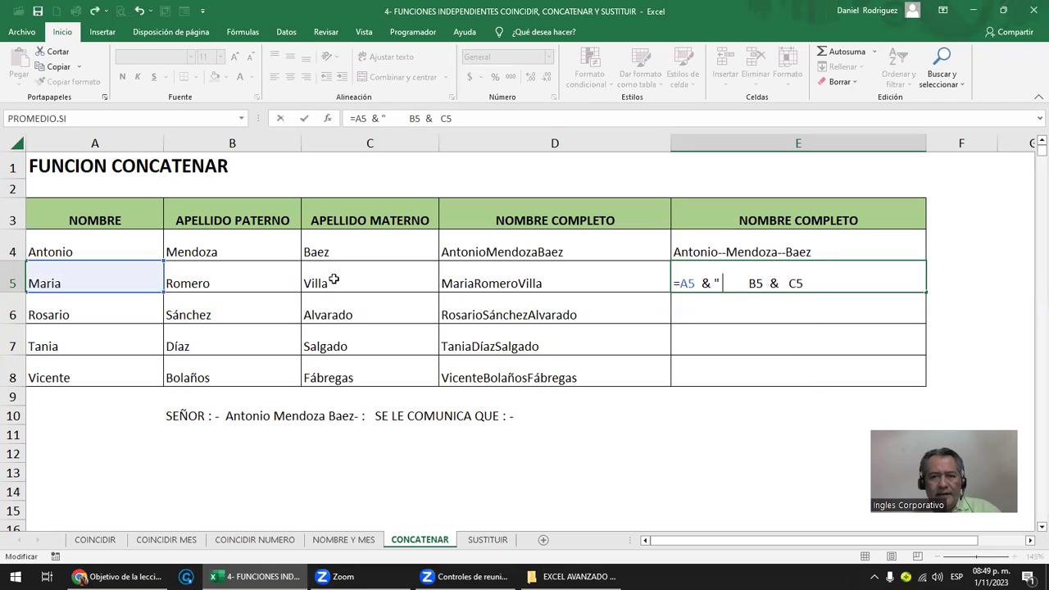
pyautogui.write('"')
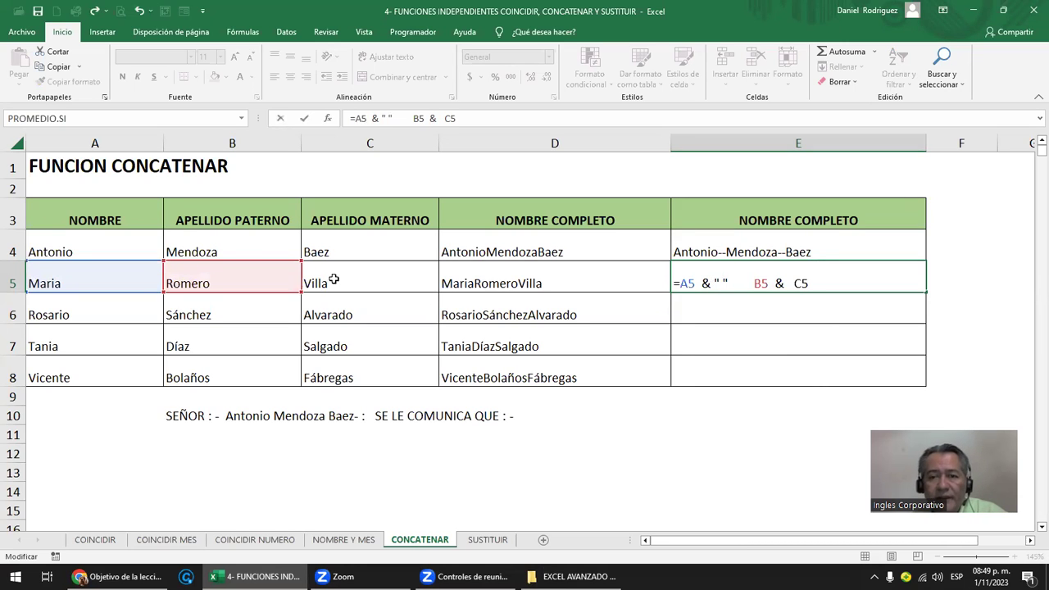
pyautogui.press('Left')
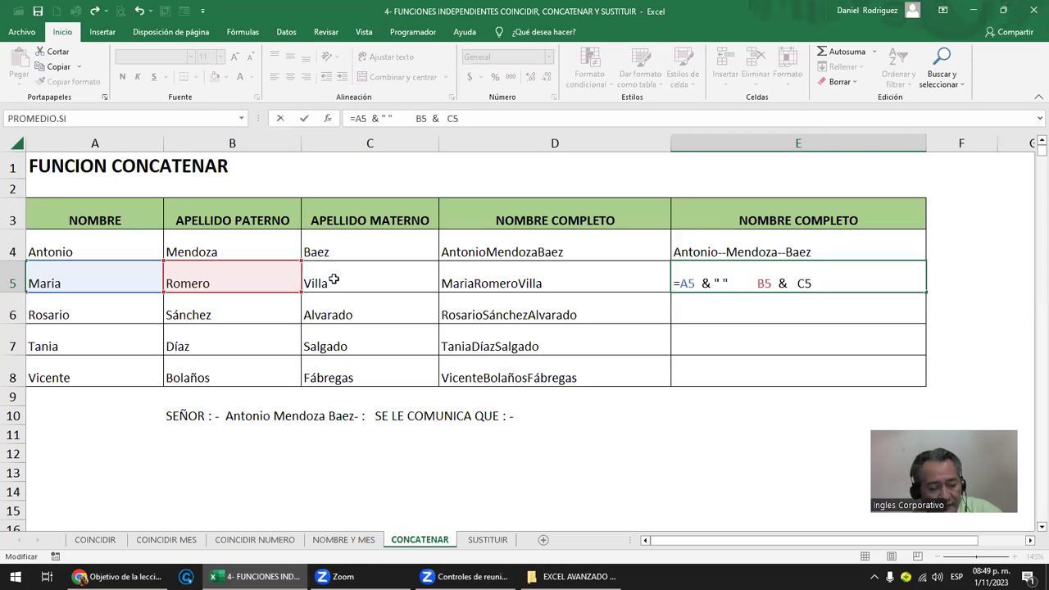
pyautogui.write('&')
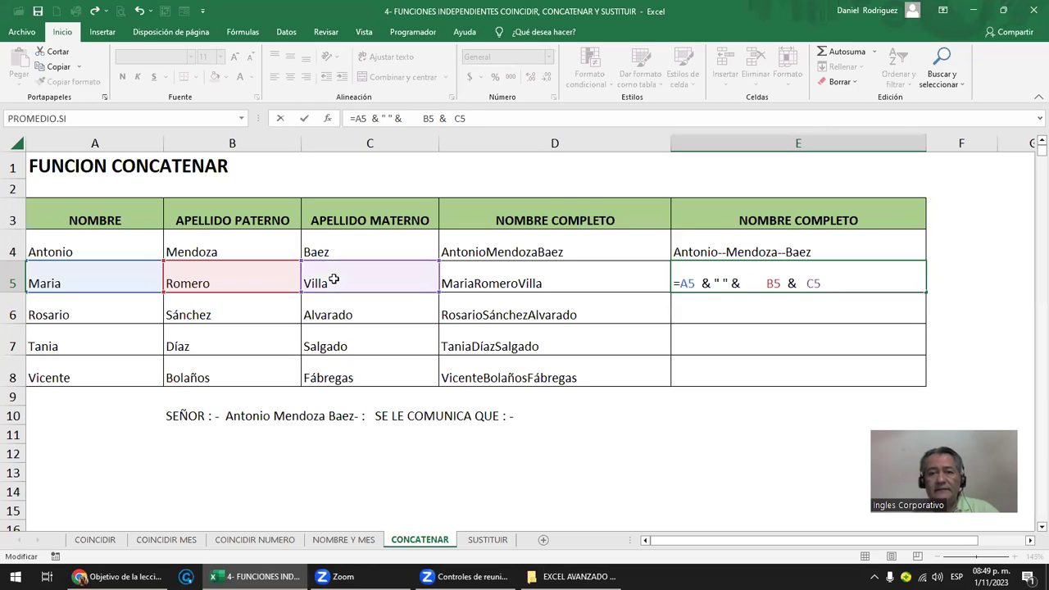
pyautogui.press('Return')
pyautogui.press('Up')
pyautogui.press('F2')
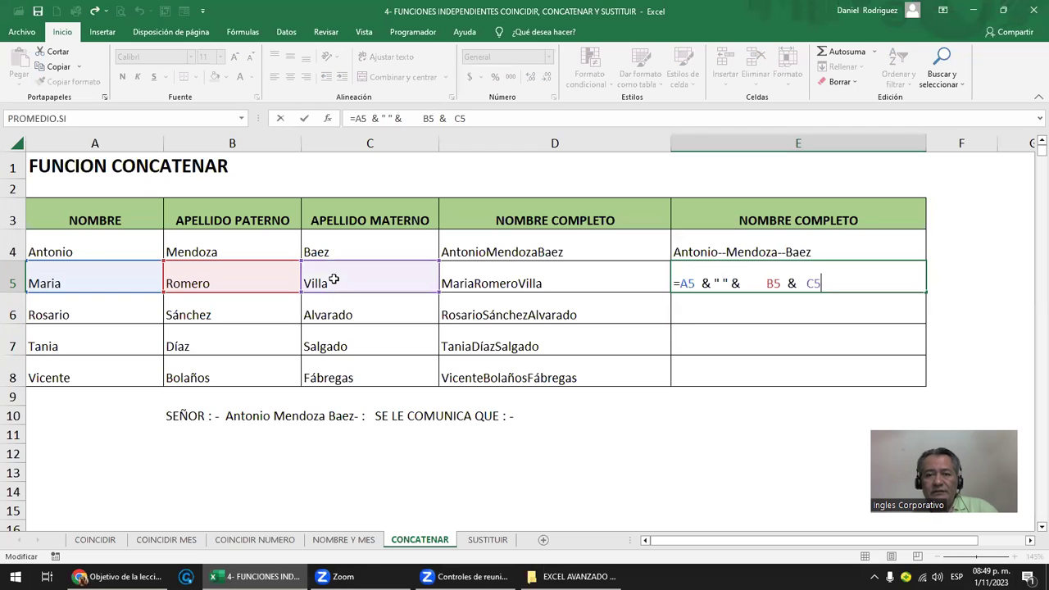
pyautogui.press('Escape')
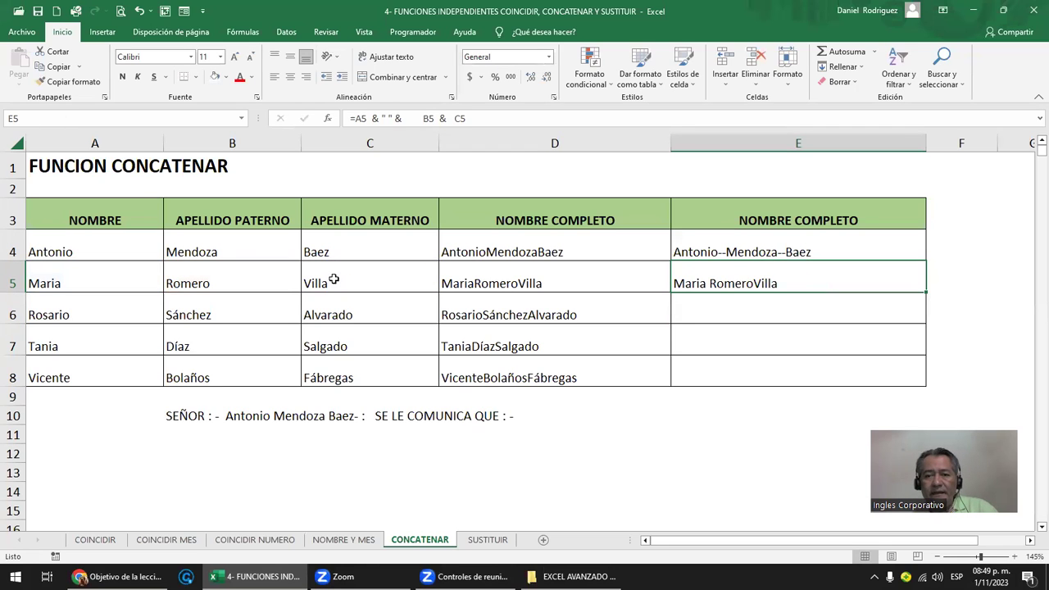
pyautogui.press('F2')
pyautogui.press('Left')
pyautogui.press('Left')
pyautogui.press('Left')
pyautogui.press('Left')
pyautogui.press('Left')
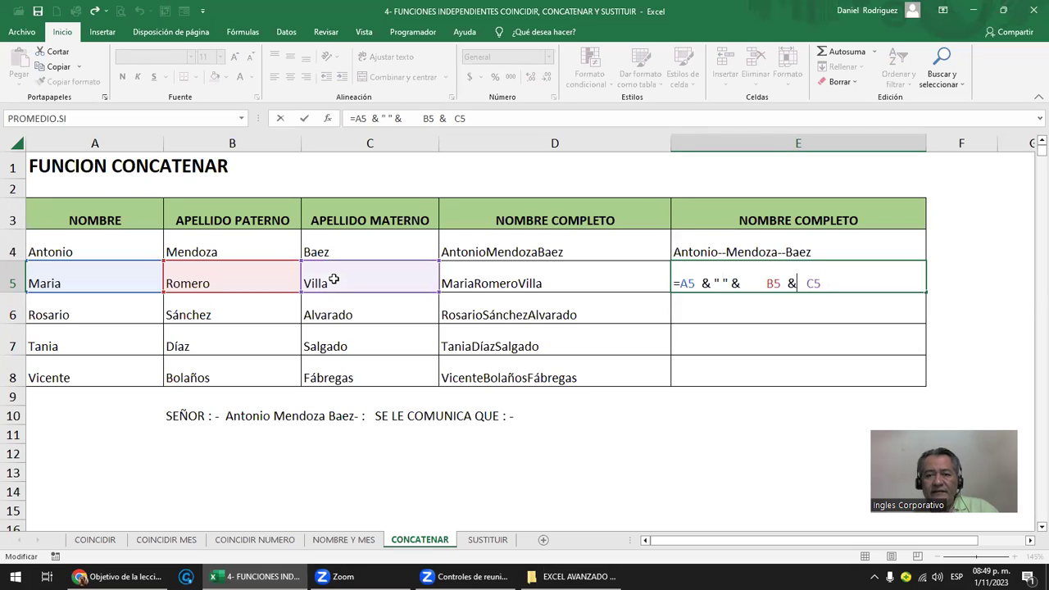
pyautogui.write('" ')
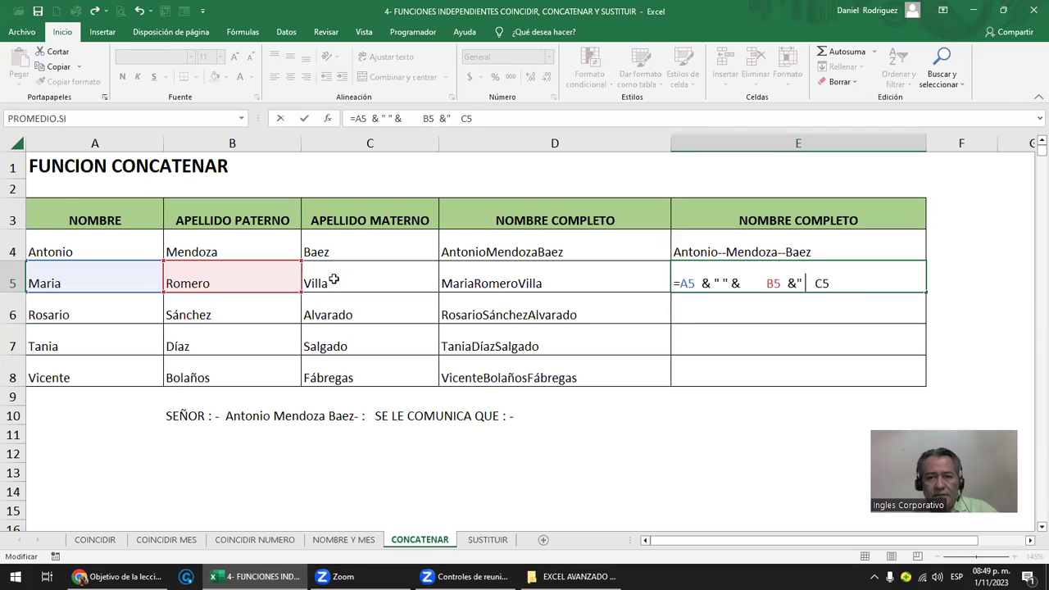
pyautogui.write('"&')
pyautogui.hotkey('shift', 'Left')
pyautogui.hotkey('shift', 'Left')
pyautogui.hotkey('shift', 'Left')
pyautogui.hotkey('shift', 'Left')
pyautogui.hotkey('shift', 'Left')
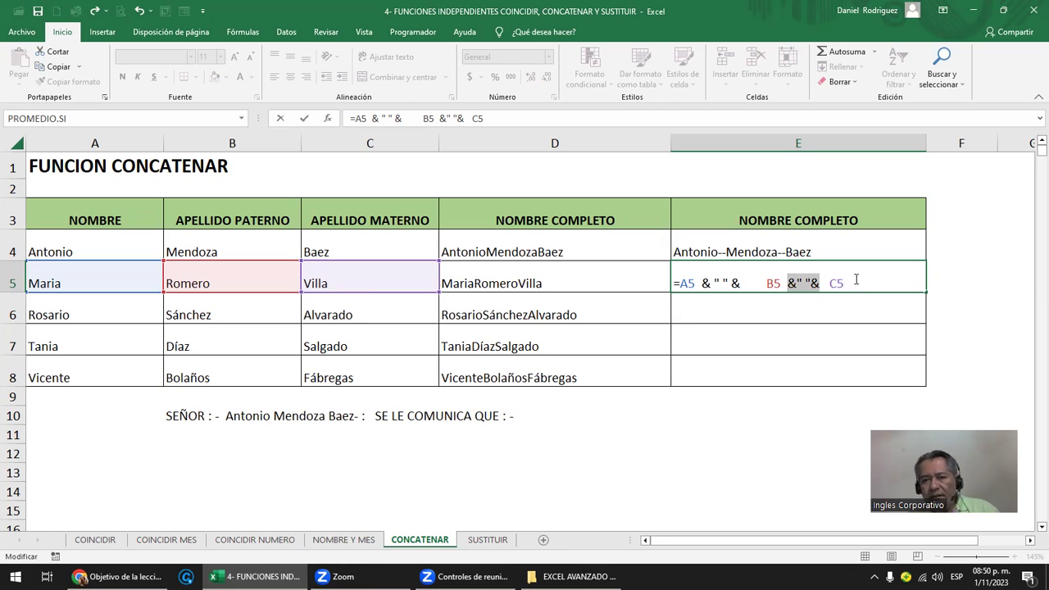
pyautogui.hotkey('ctrl', 'Return')
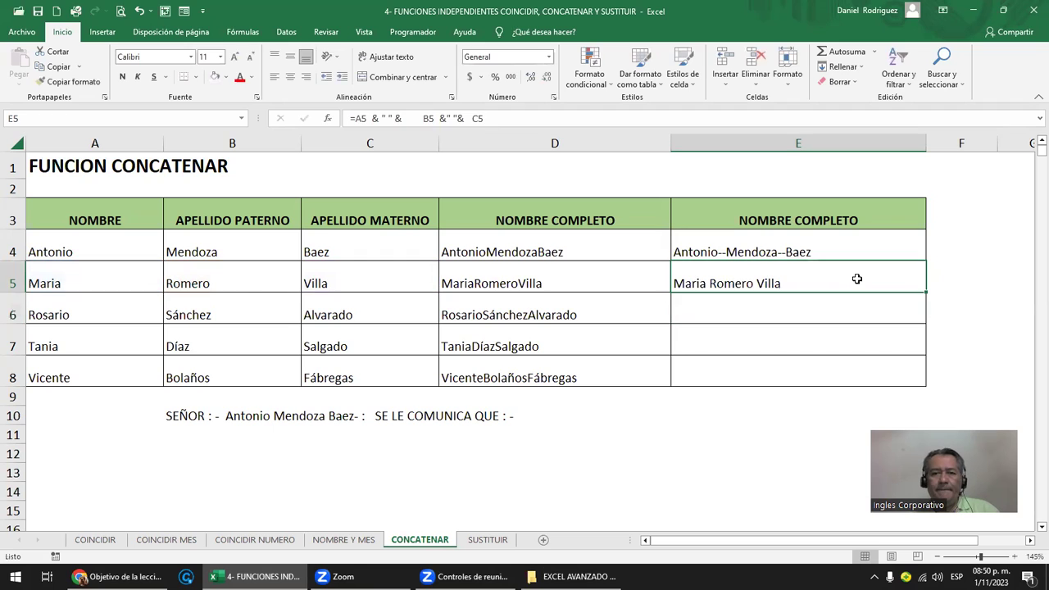
# Replace both quoted spaces in E5's formula with "--" separators
pyautogui.doubleClick(856, 279)
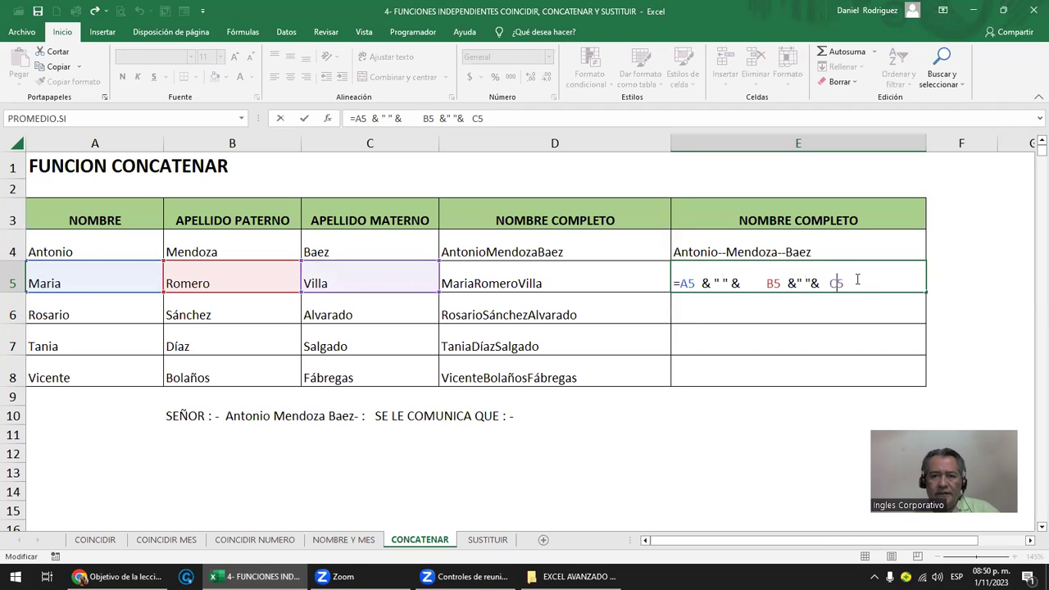
pyautogui.press('Left')
pyautogui.press('Left')
pyautogui.press('Left')
pyautogui.write('--')
pyautogui.press('Right')
pyautogui.press('Right')
pyautogui.press('Right')
pyautogui.press('Right')
pyautogui.press('Right')
pyautogui.press('Right')
pyautogui.press('Right')
pyautogui.write('--')
pyautogui.press('Delete')
pyautogui.press('Return')
# Copy E5's double-dash formula into E6:E8
pyautogui.click(791, 279)
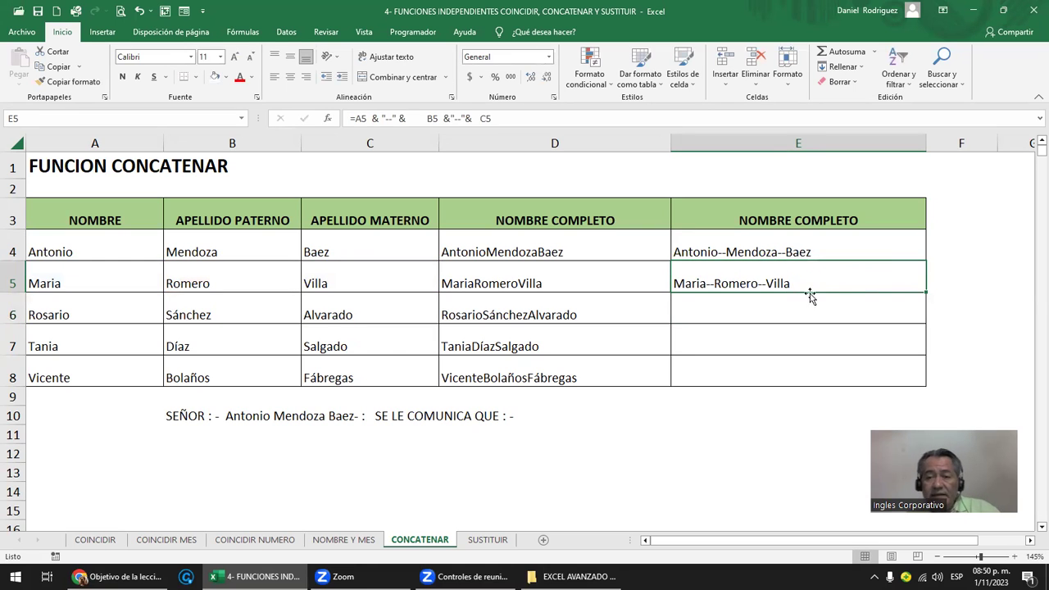
pyautogui.hotkey('ctrl', 'c')
pyautogui.click(901, 307)
pyautogui.hotkey('shift', 'Down')
pyautogui.hotkey('shift', 'Down')
pyautogui.press('Return')
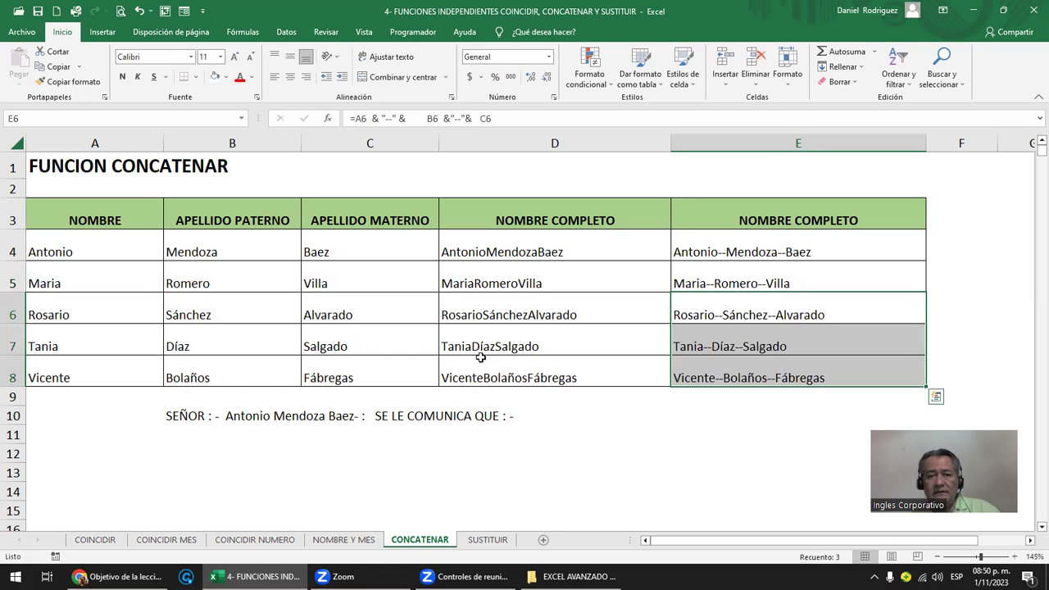
# Review the B10 and E5 formulas, then start and discard a CON entry in C1
pyautogui.doubleClick(189, 415)
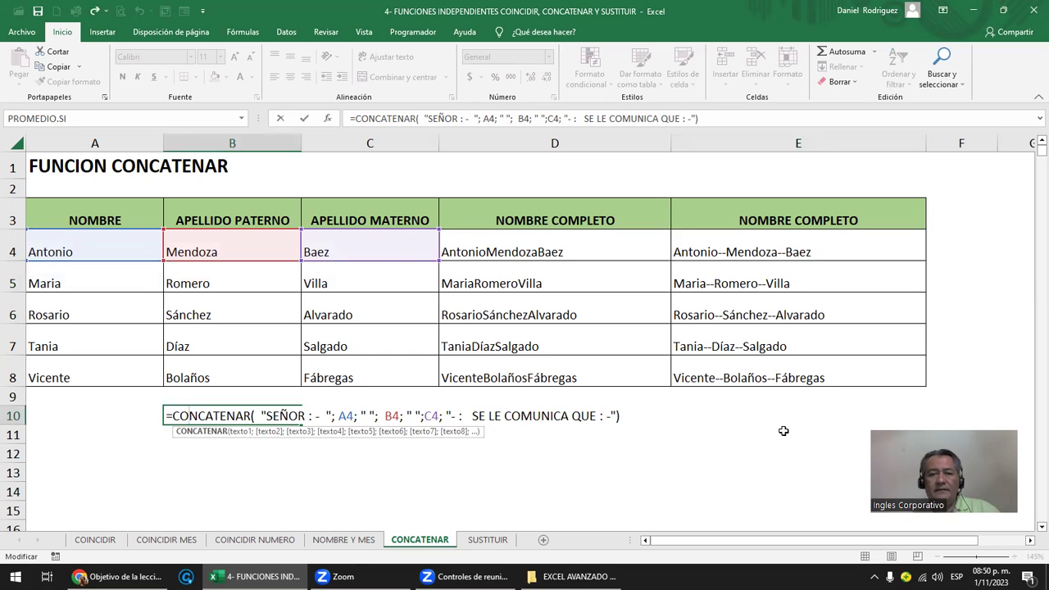
pyautogui.press('Return')
pyautogui.doubleClick(778, 285)
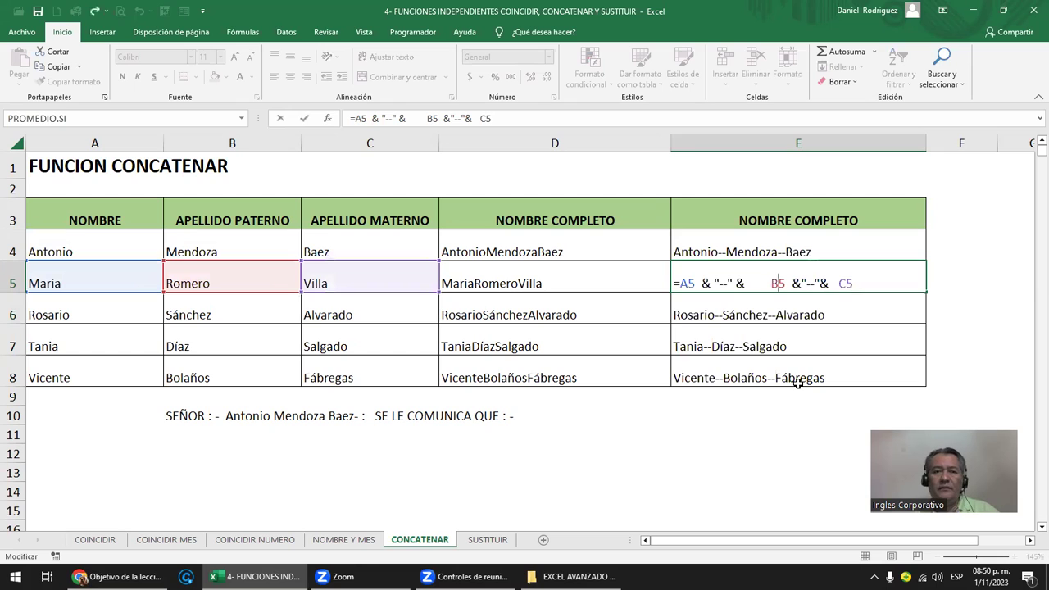
pyautogui.press('Escape')
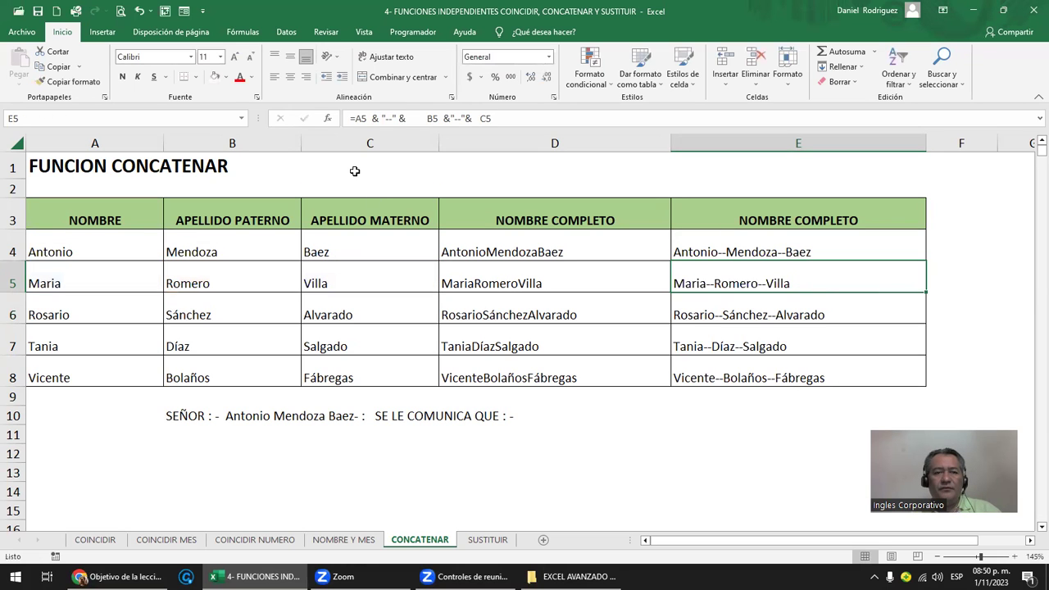
pyautogui.click(355, 171)
pyautogui.write('CON')
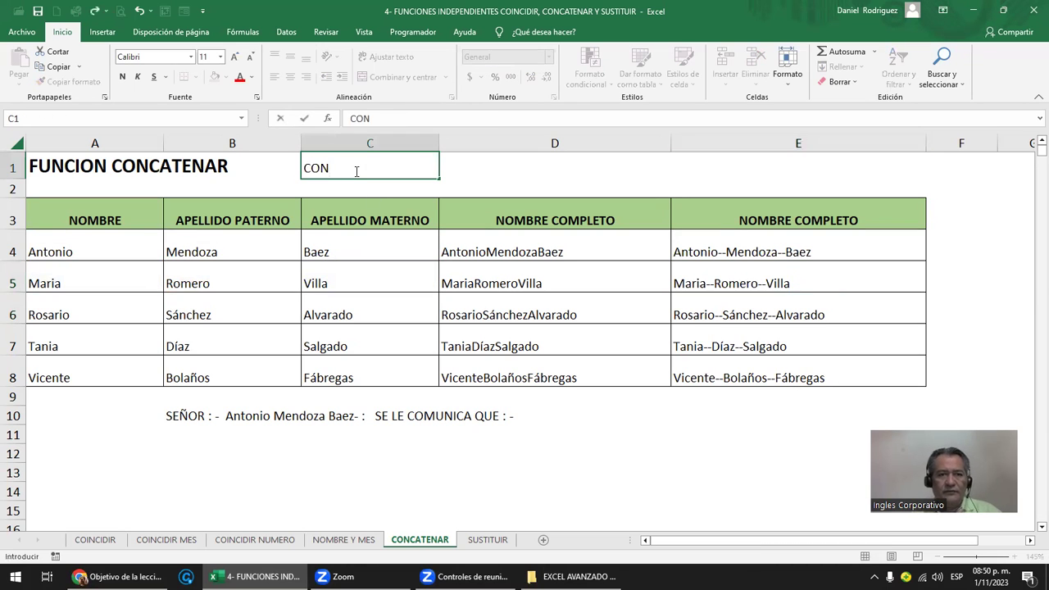
pyautogui.press('Escape')
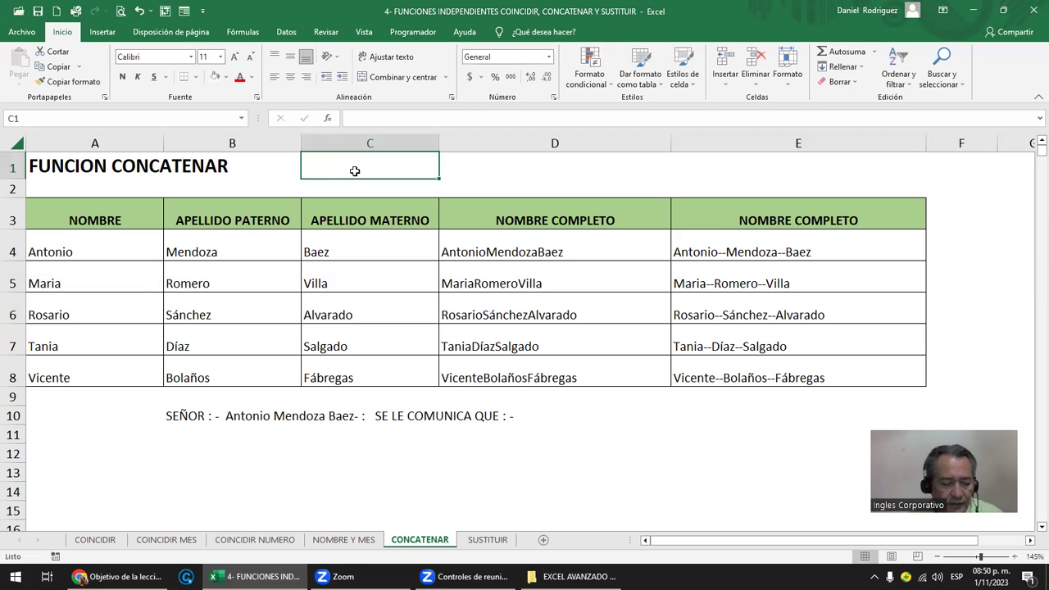
# Enter & in C1 and ANSPERSAND in D1, removing the stray accent
pyautogui.write('&')
pyautogui.press('Return')
pyautogui.press('Up')
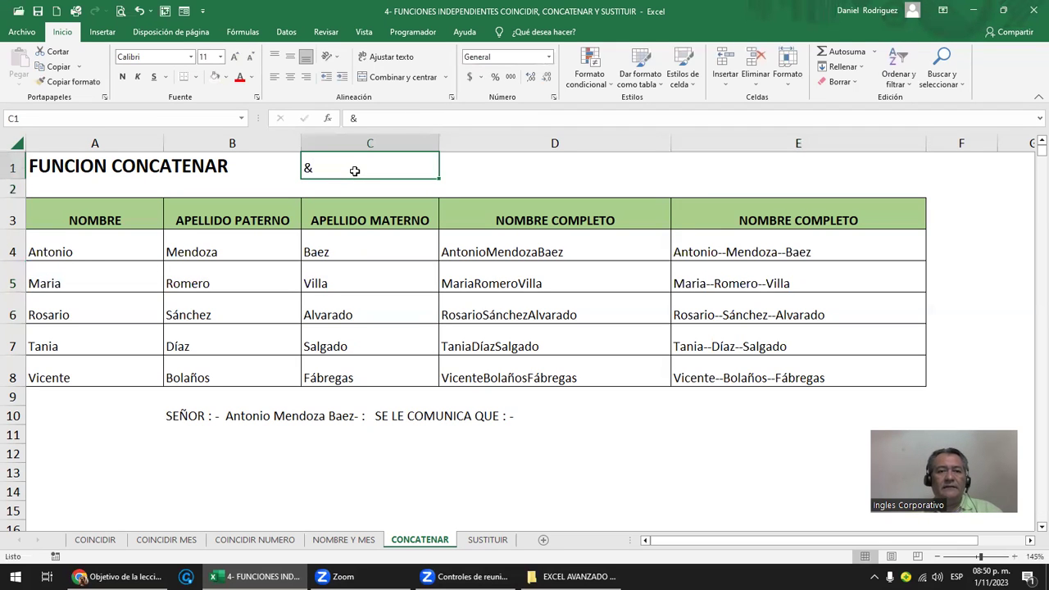
pyautogui.press('Right')
pyautogui.write('ANS')
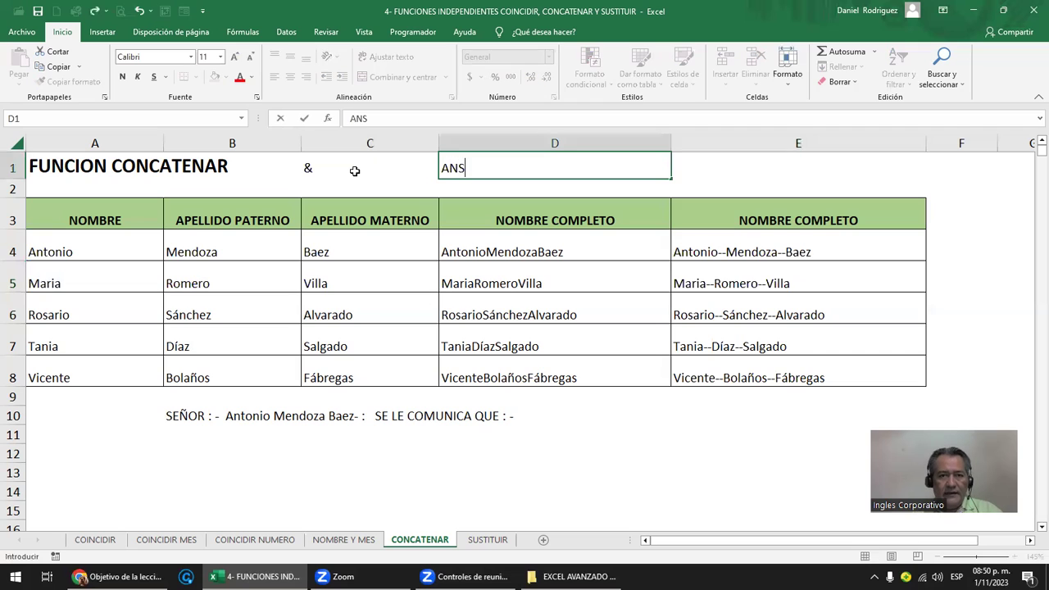
pyautogui.write('´PERSAND')
pyautogui.press('Return')
pyautogui.press('Up')
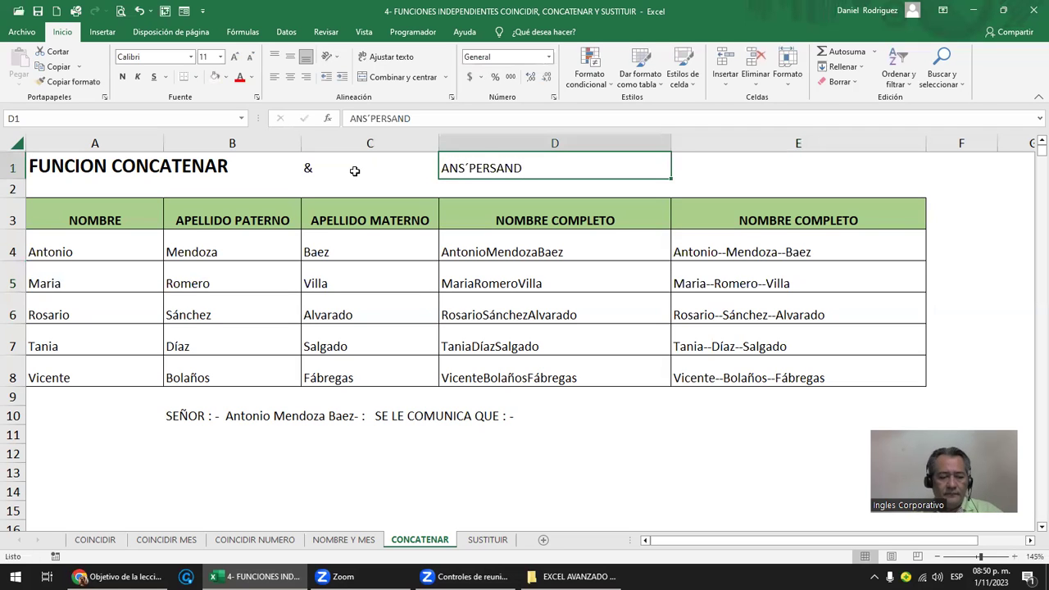
pyautogui.press('F2')
pyautogui.press('Left')
pyautogui.press('Left')
pyautogui.press('Left')
pyautogui.press('Left')
pyautogui.press('Delete')
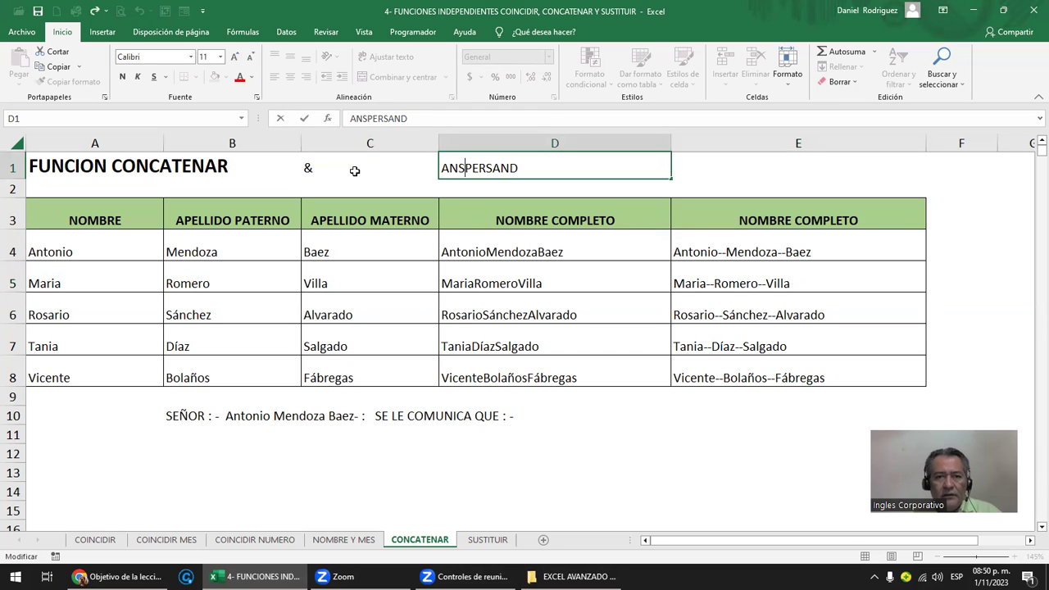
pyautogui.press('Return')
pyautogui.press('Up')
# Select the note cells and review E4's CONCATENAR formula references
pyautogui.hotkey('shift', 'Left')
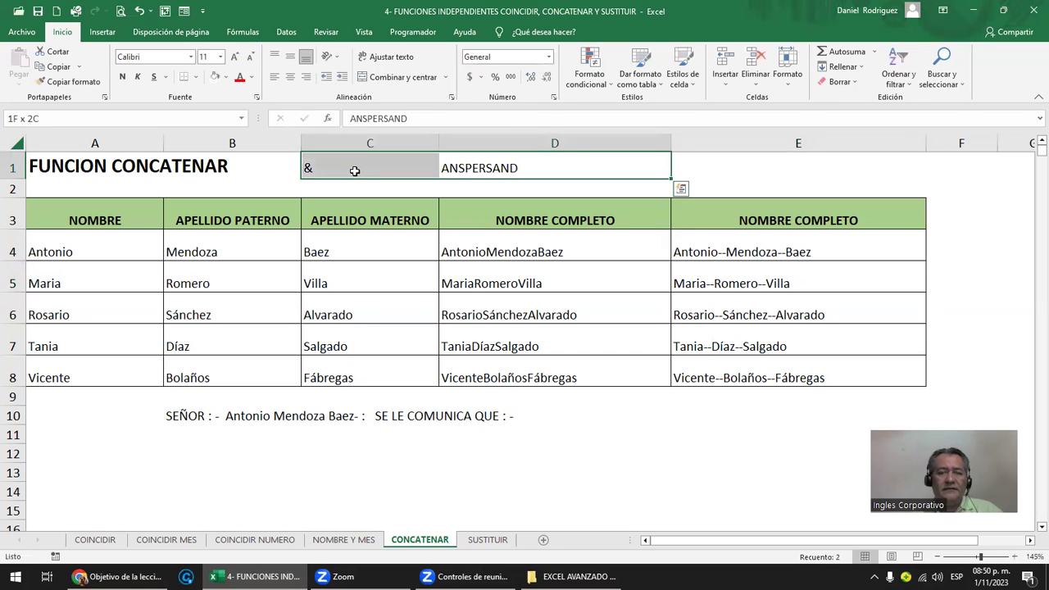
pyautogui.click(643, 456)
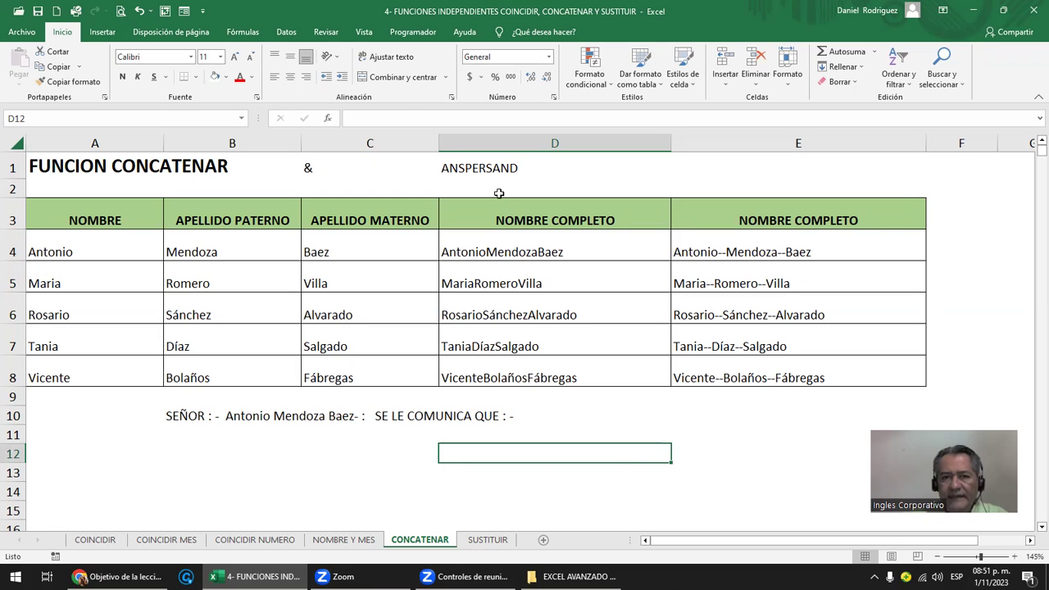
pyautogui.click(488, 169)
pyautogui.click(758, 249)
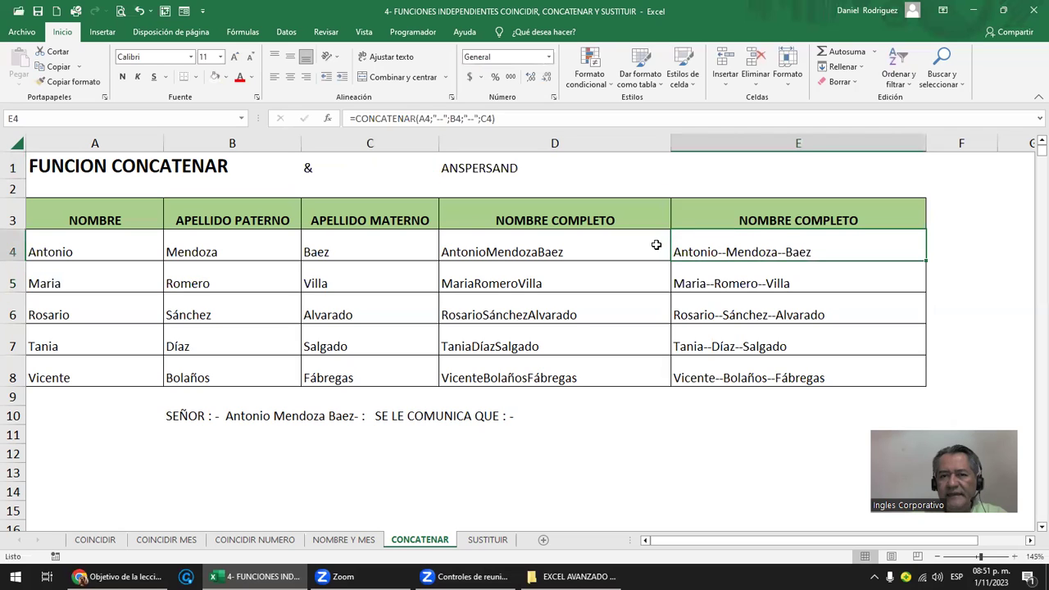
pyautogui.doubleClick(719, 250)
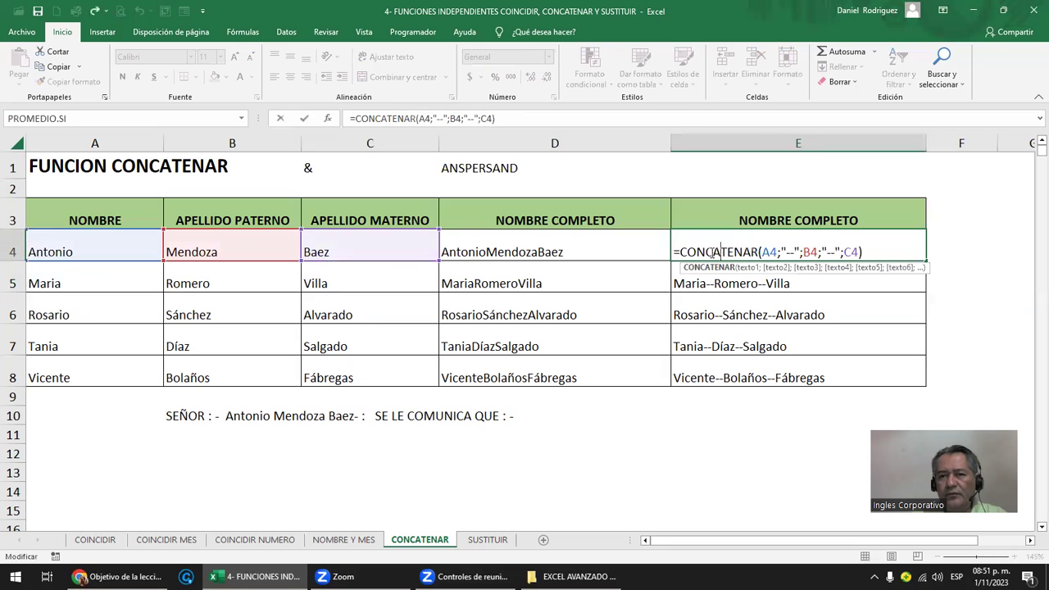
pyautogui.click(303, 167)
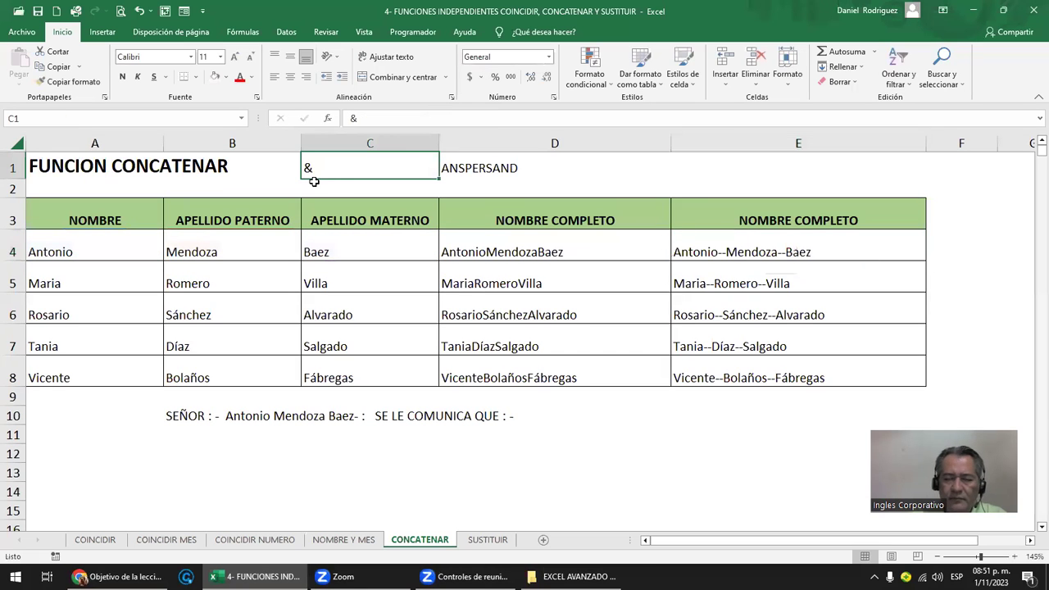
# On the SUSTITUIR sheet, delete the results in B9, B12, B15, B18 and the B20 sentence
pyautogui.click(488, 540)
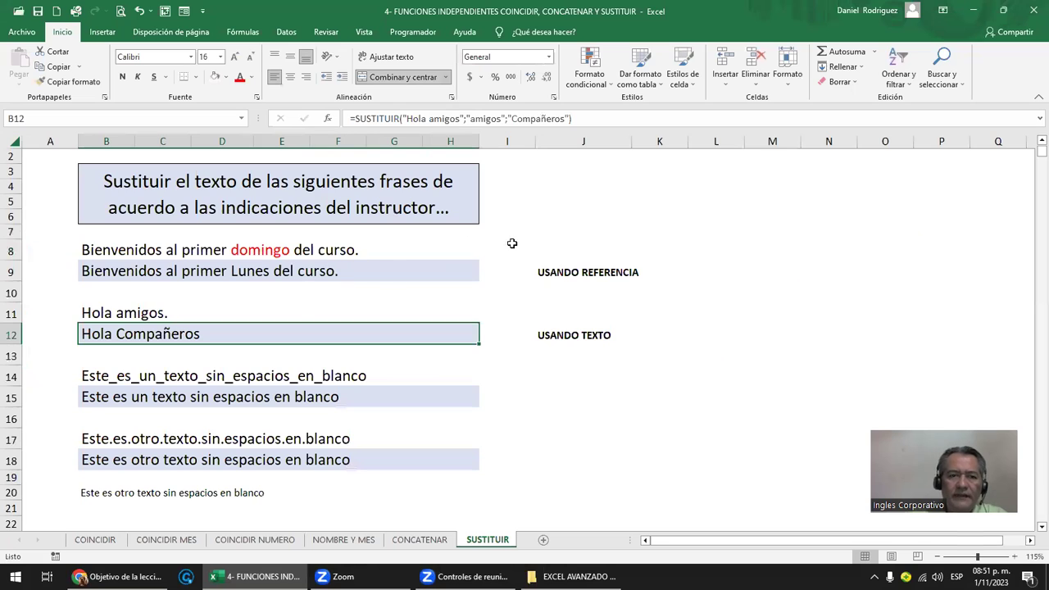
pyautogui.click(335, 278)
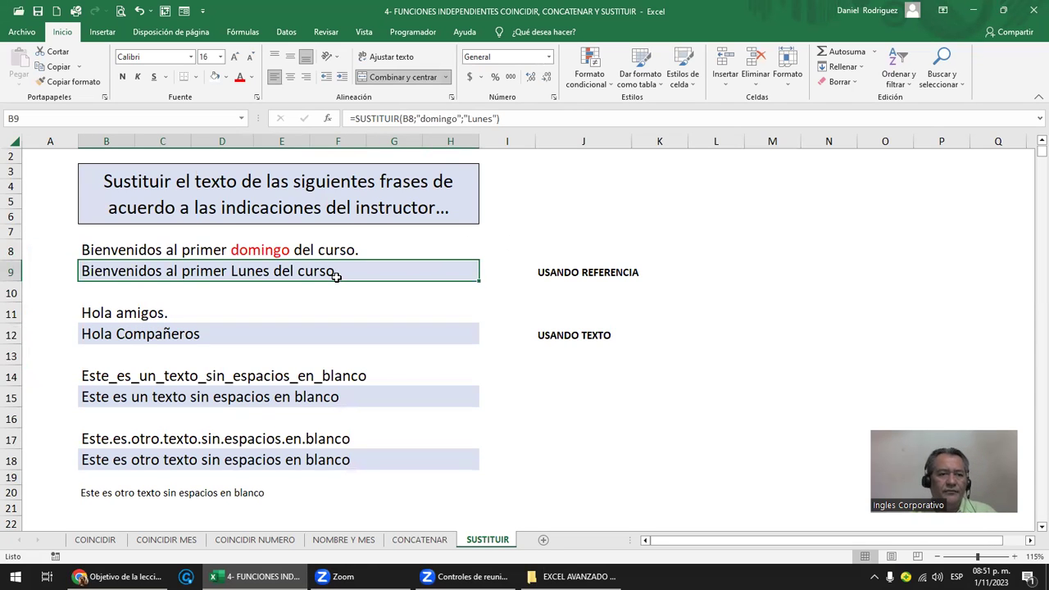
pyautogui.press('Delete')
pyautogui.press('Down')
pyautogui.press('Down')
pyautogui.press('Down')
pyautogui.press('Delete')
pyautogui.press('Down')
pyautogui.press('Down')
pyautogui.press('Down')
pyautogui.press('Delete')
pyautogui.press('Down')
pyautogui.press('Down')
pyautogui.press('Down')
pyautogui.press('Delete')
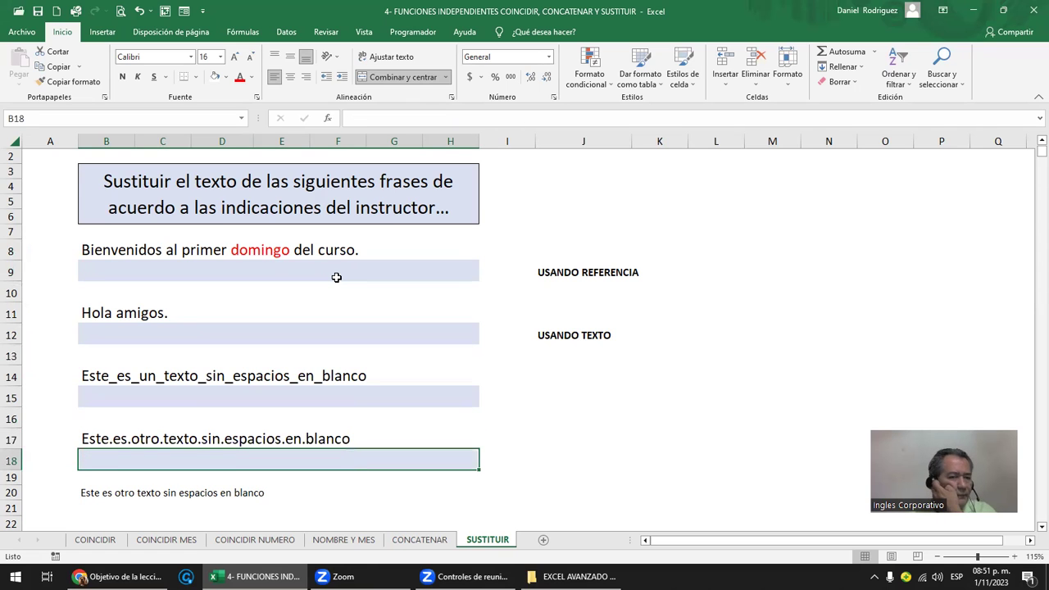
pyautogui.press('Down')
pyautogui.press('Down')
pyautogui.press('Delete')
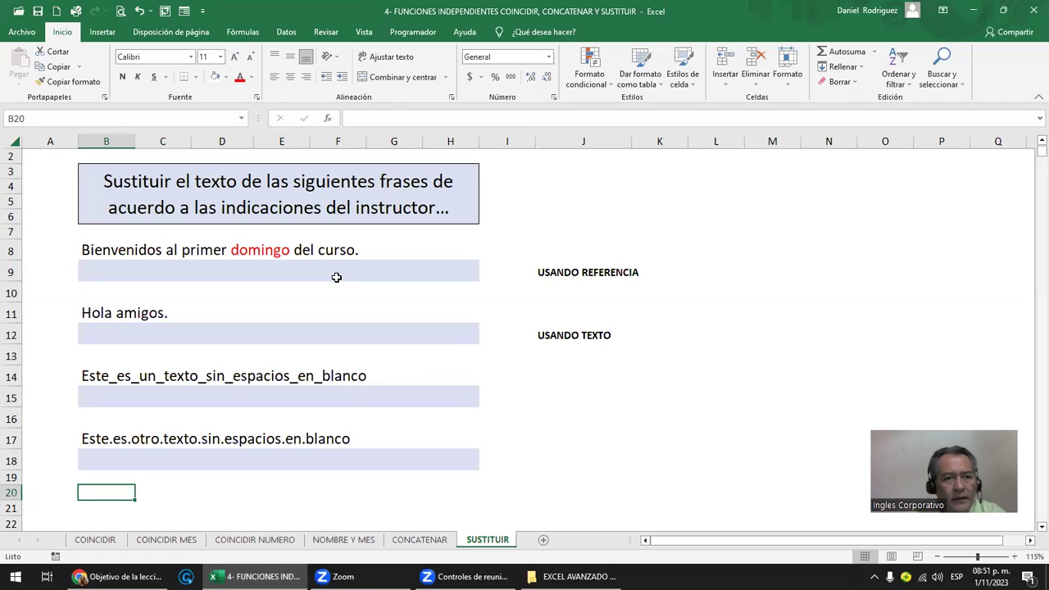
# Review the instructions box at the top and the original sentence in B8
pyautogui.scroll(1, 361, 279)
pyautogui.click(211, 233)
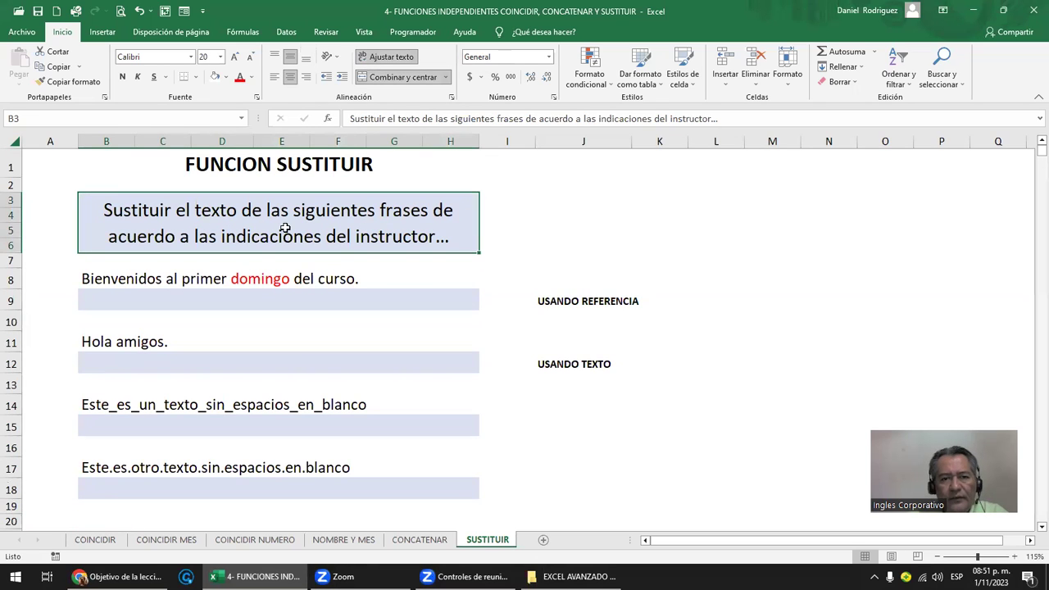
pyautogui.click(113, 280)
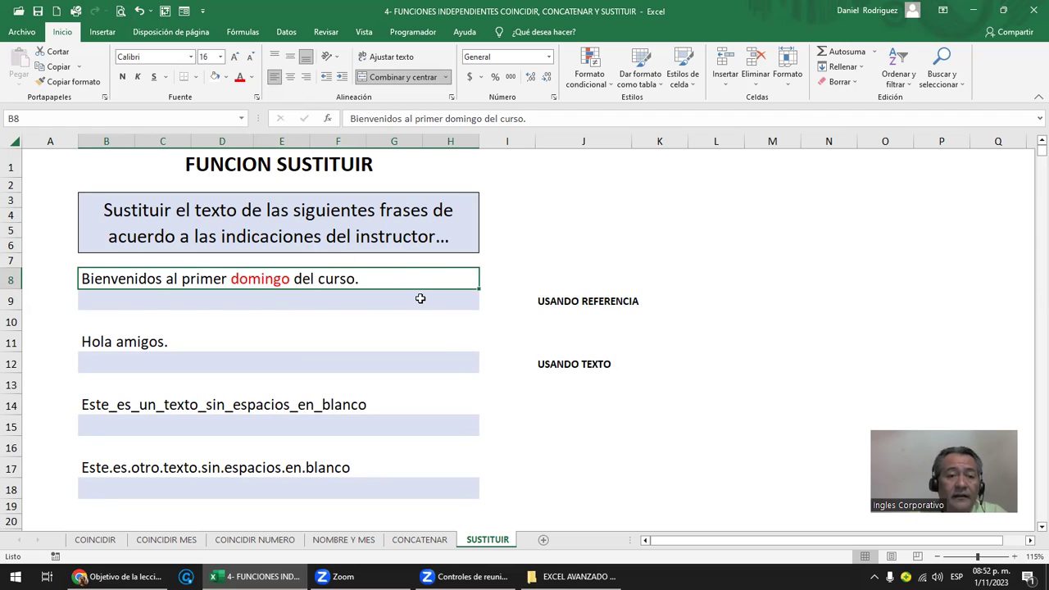
# Enter =SUSTITUIR(B8;"domingo";"Lunes") in B9 so it reads 'Bienvenidos al primer Lunes del curso.'
pyautogui.click(150, 303)
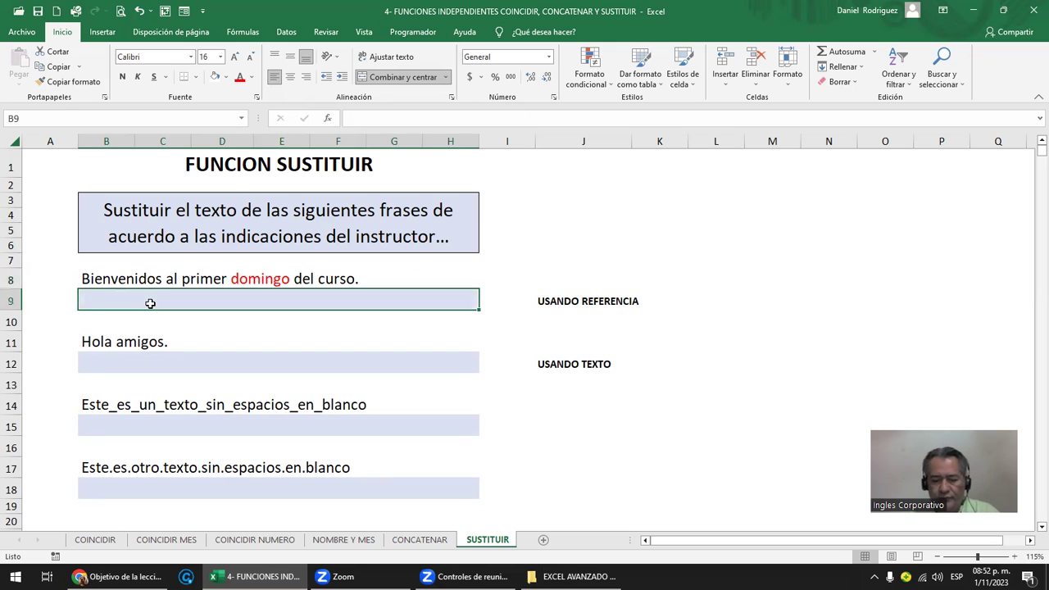
pyautogui.write('=SUS')
pyautogui.press('Tab')
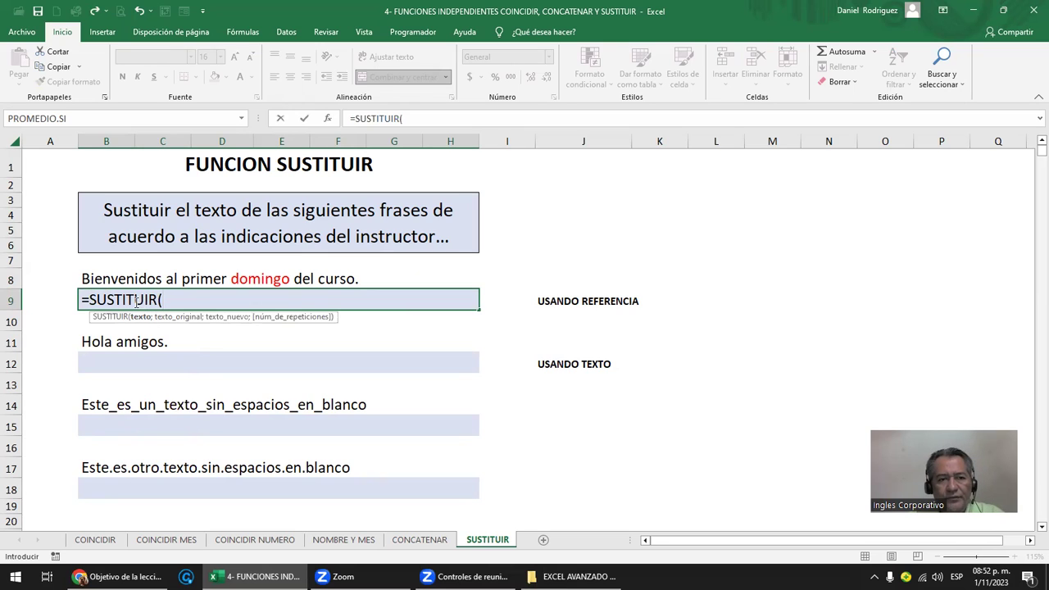
pyautogui.click(96, 279)
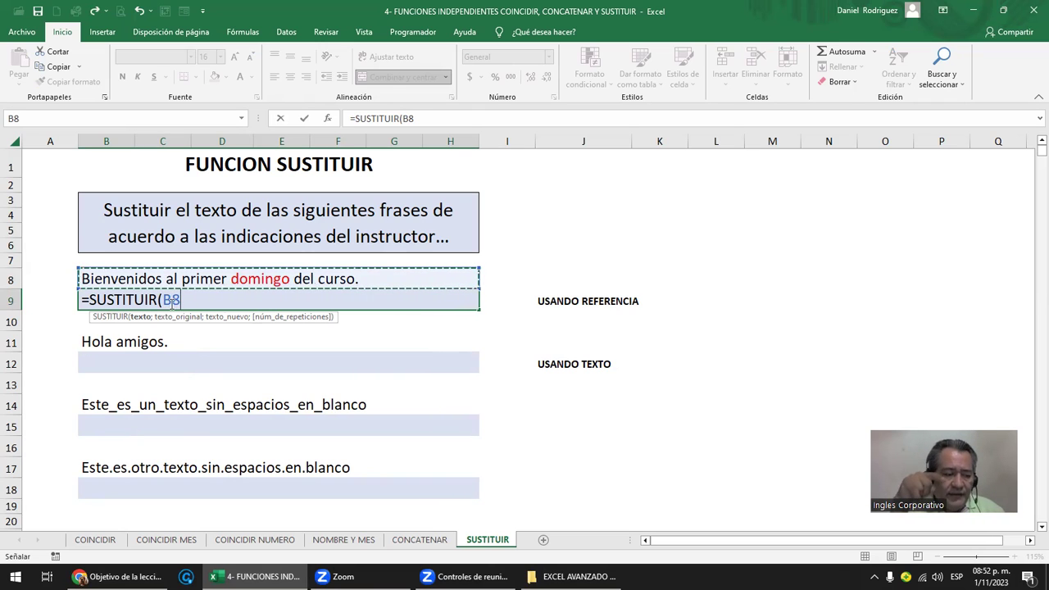
pyautogui.write(';')
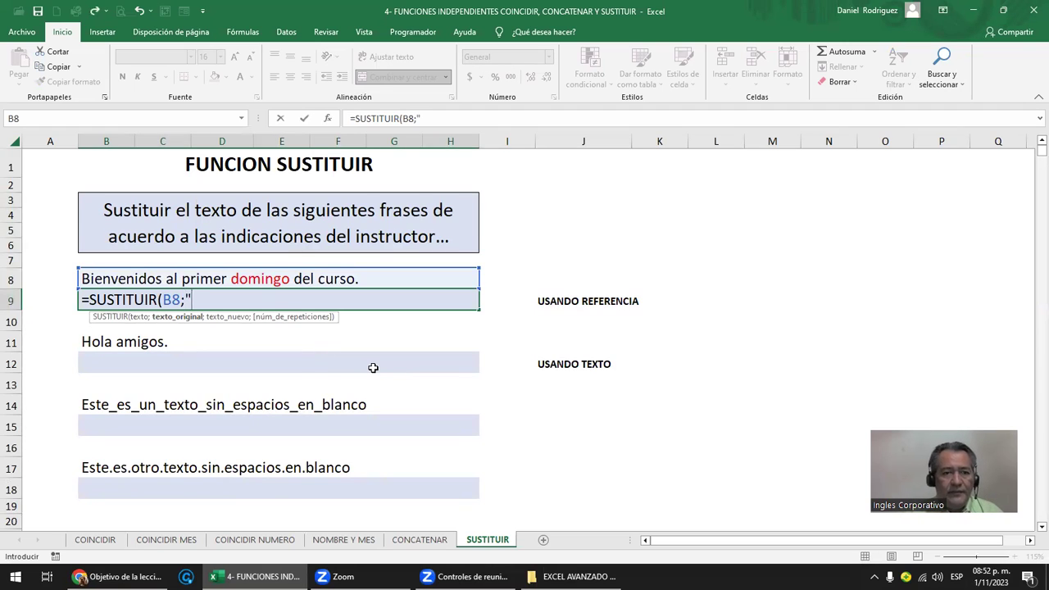
pyautogui.write('D')
pyautogui.press('BackSpace')
pyautogui.write('do')
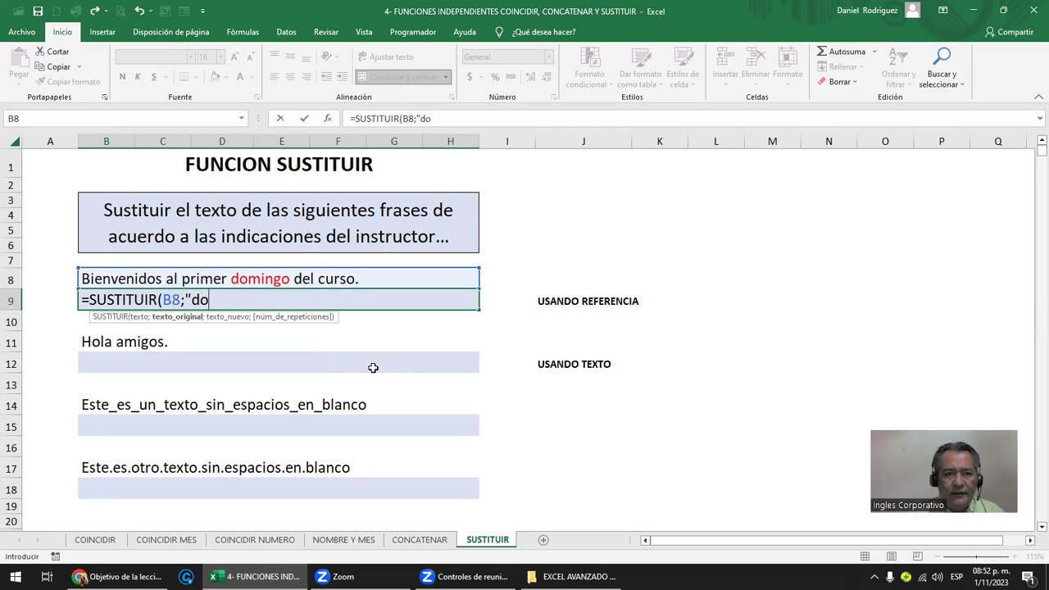
pyautogui.write('mingo"')
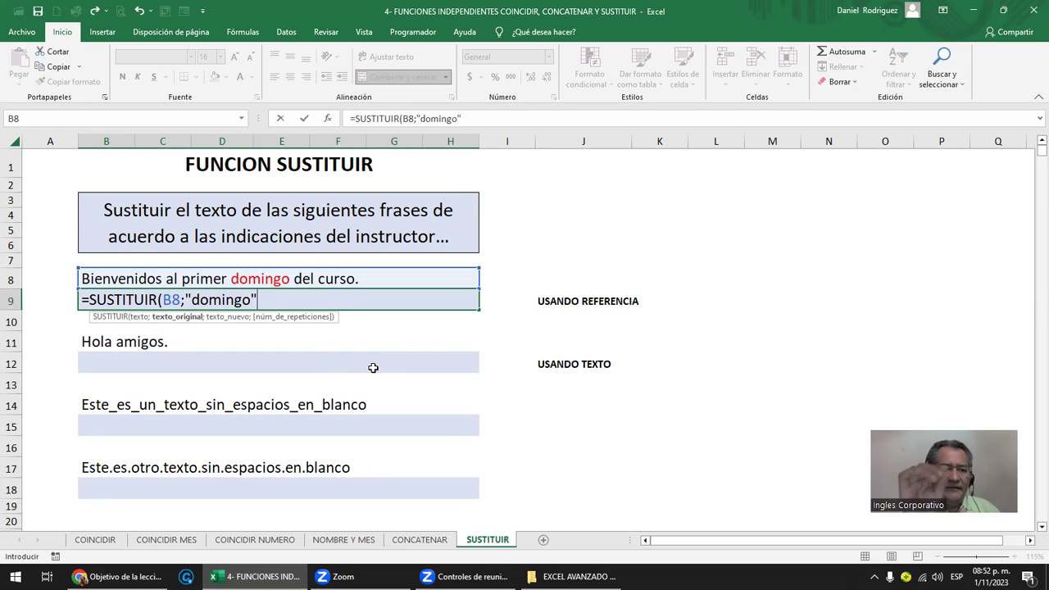
pyautogui.write(';')
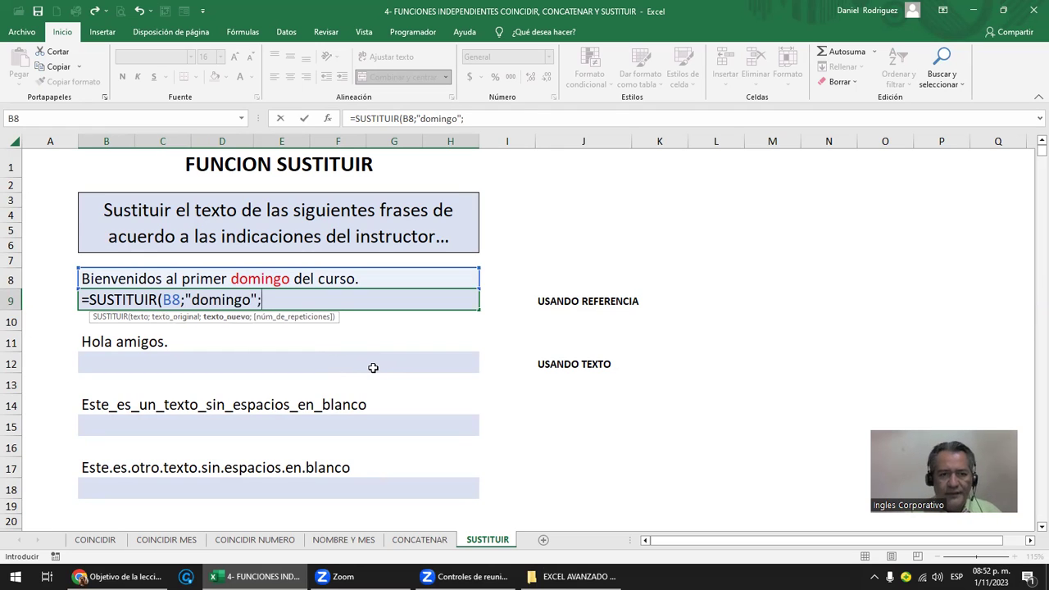
pyautogui.write('"')
pyautogui.write('Lunes')
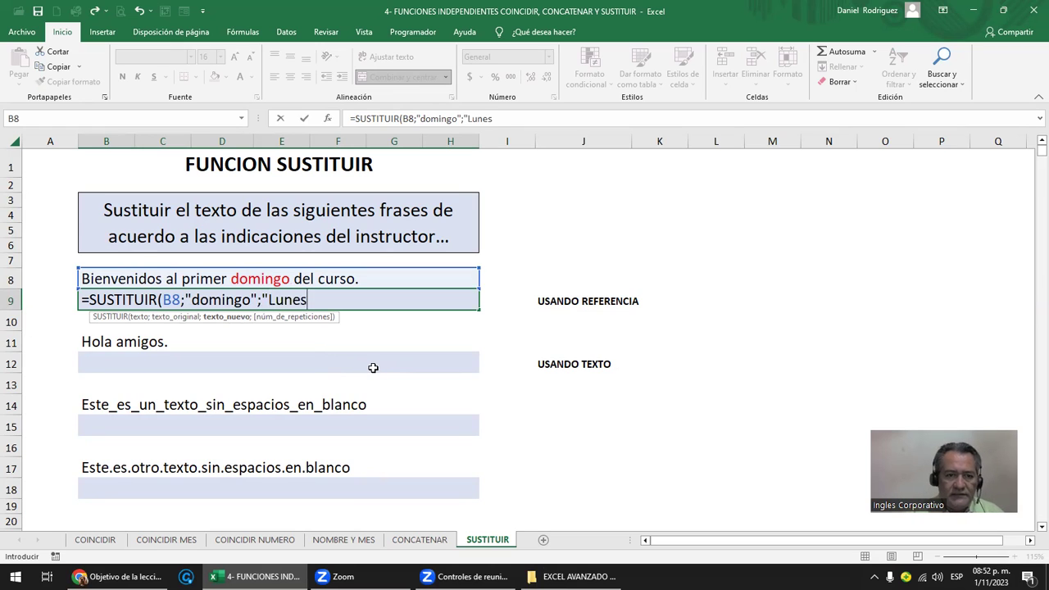
pyautogui.write('")')
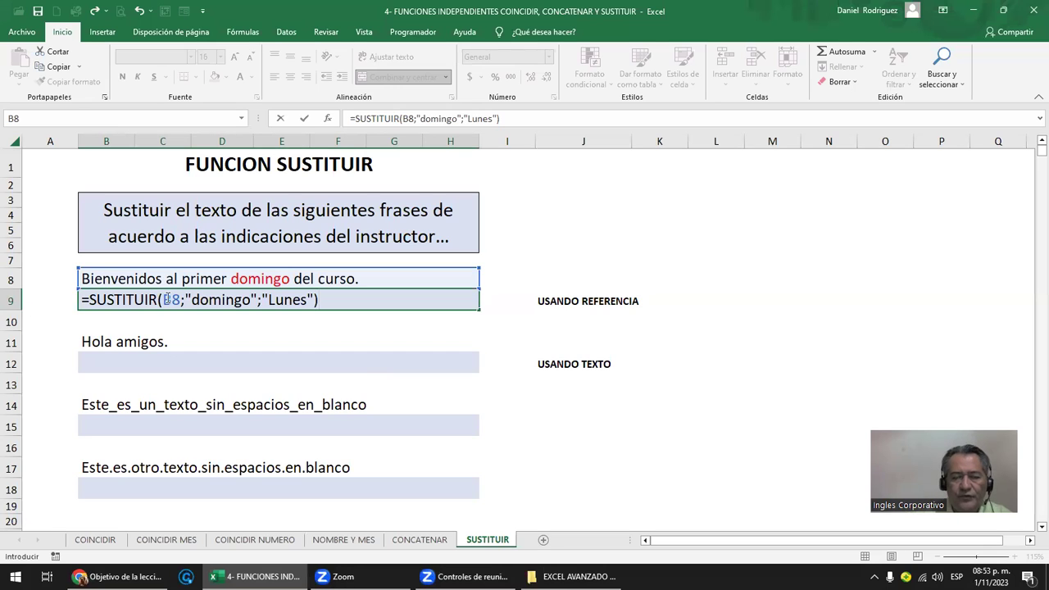
pyautogui.press('Return')
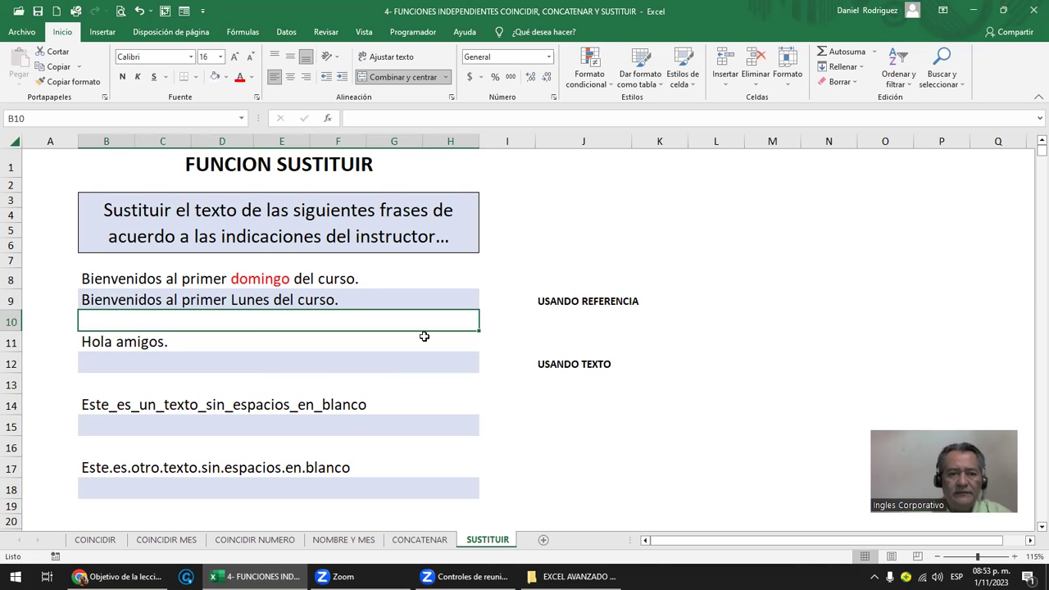
pyautogui.press('Up')
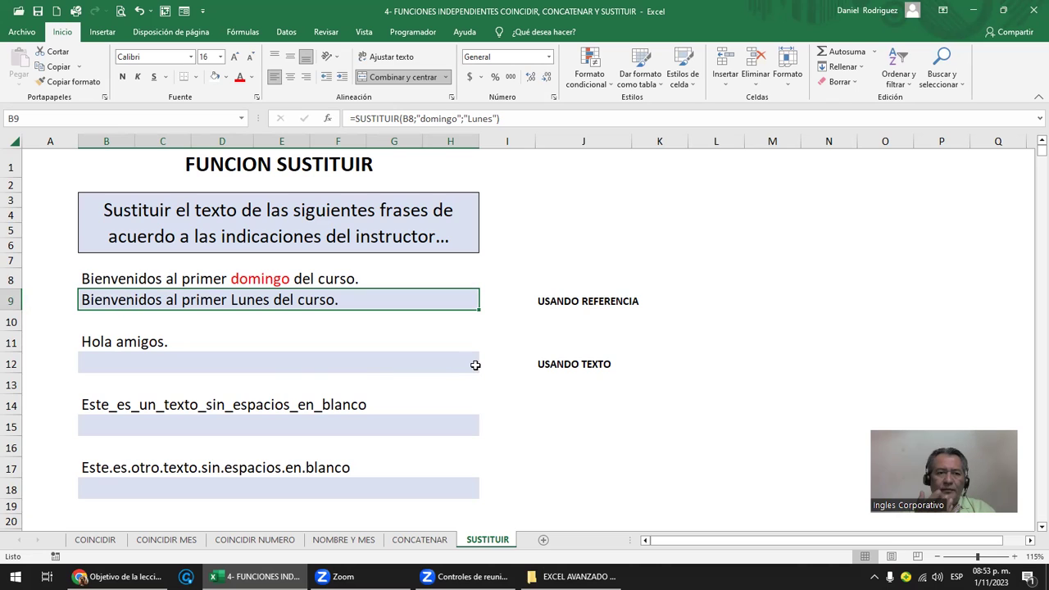
pyautogui.press('F2')
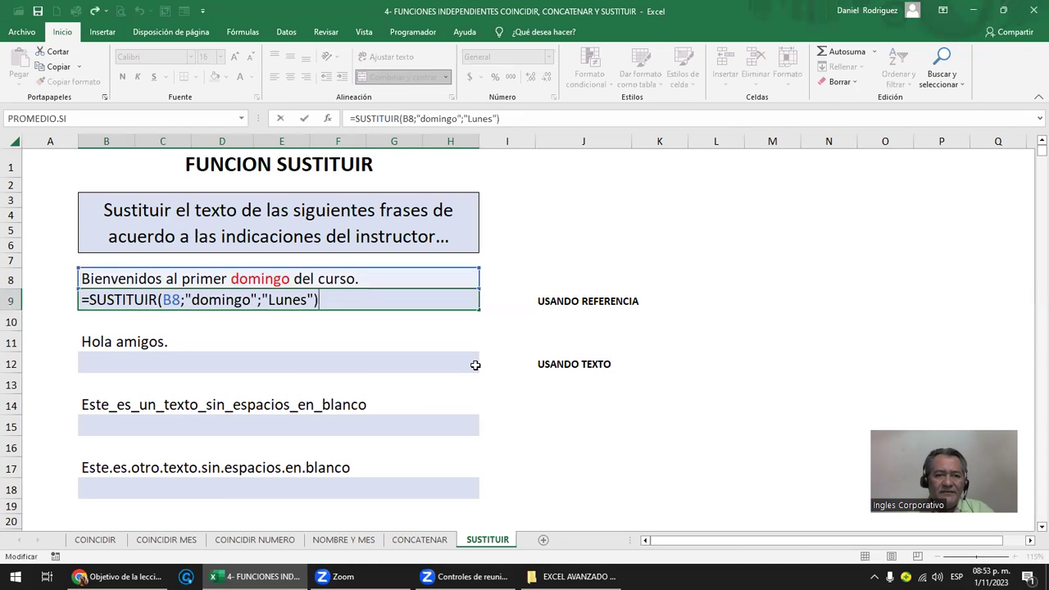
pyautogui.hotkey('ctrl', 'Return')
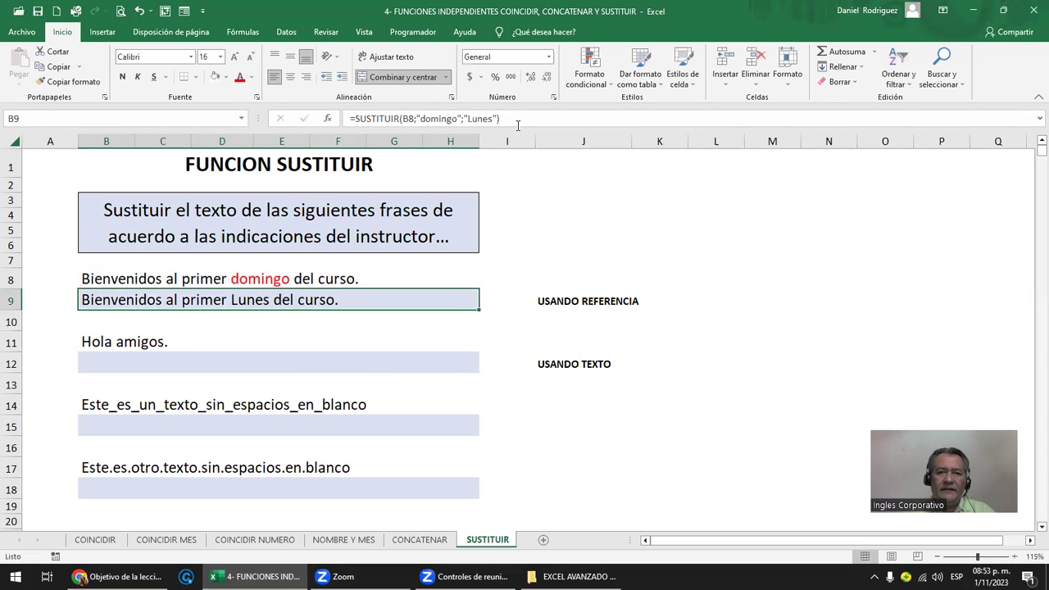
pyautogui.hotkey('ctrl', '`')
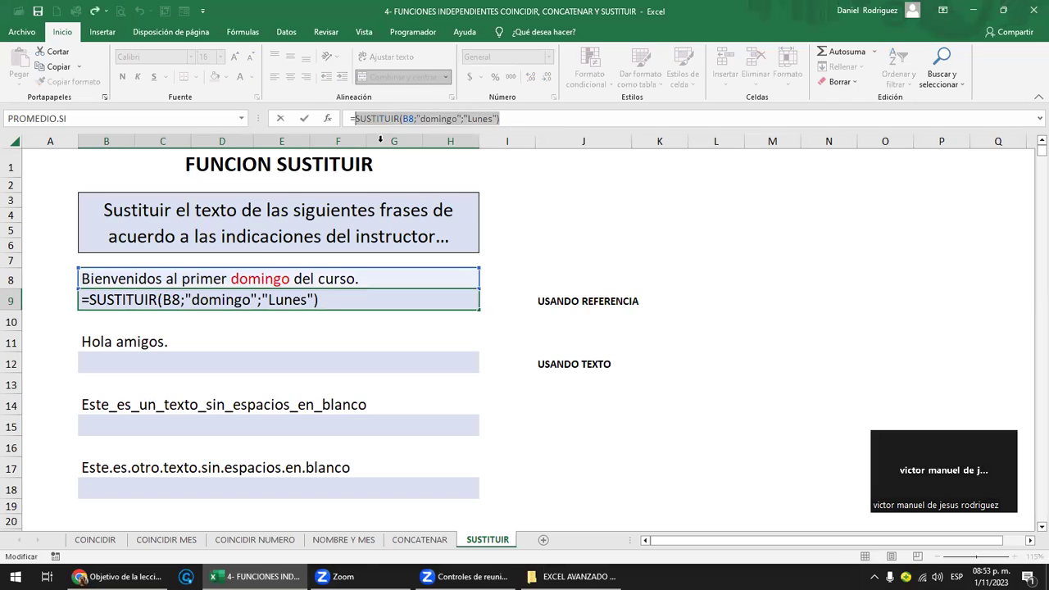
pyautogui.press('Escape')
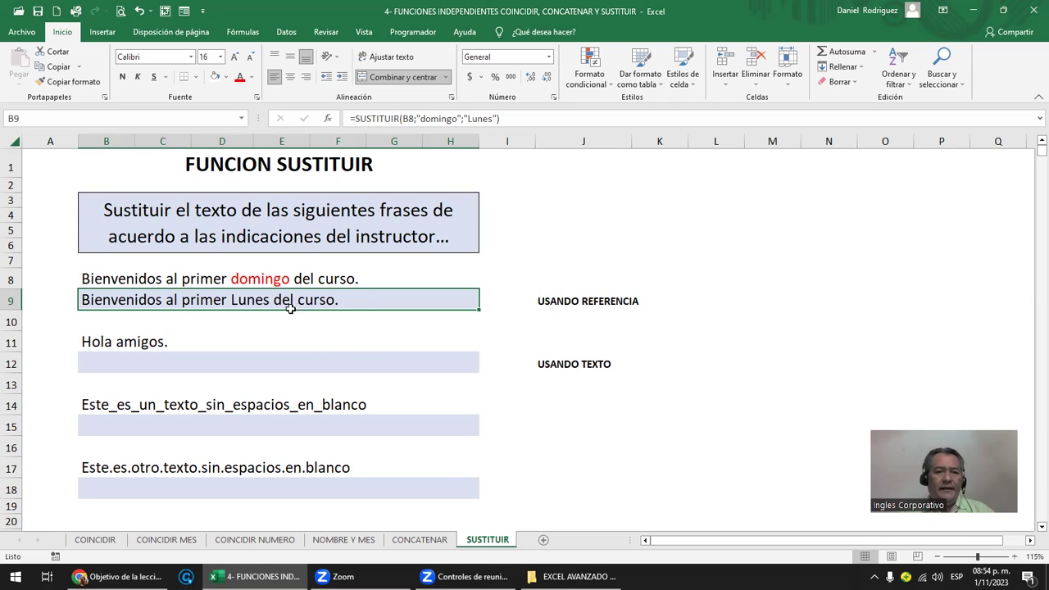
pyautogui.doubleClick(244, 299)
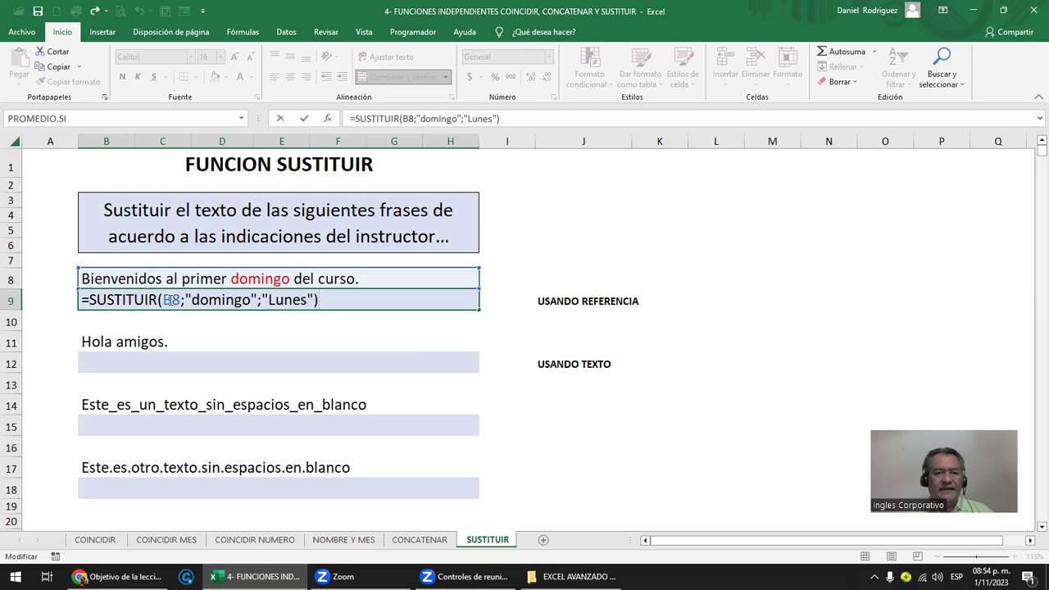
pyautogui.click(200, 300)
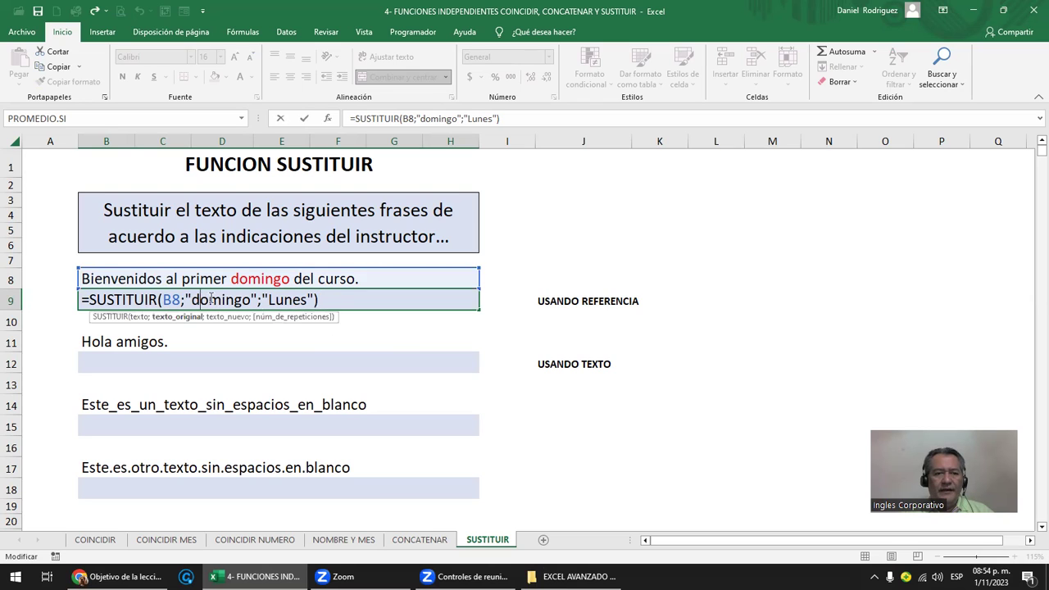
pyautogui.write('curso')
pyautogui.press('Delete')
pyautogui.press('Delete')
pyautogui.press('Delete')
pyautogui.press('Delete')
pyautogui.press('Delete')
pyautogui.press('Delete')
pyautogui.press('Delete')
pyautogui.press('Right')
pyautogui.press('Right')
pyautogui.press('Right')
pyautogui.write('Mod')
pyautogui.press('BackSpace')
pyautogui.press('BackSpace')
pyautogui.press('BackSpace')
pyautogui.write('Clase')
pyautogui.press('Delete')
pyautogui.press('Delete')
pyautogui.press('Delete')
pyautogui.press('Delete')
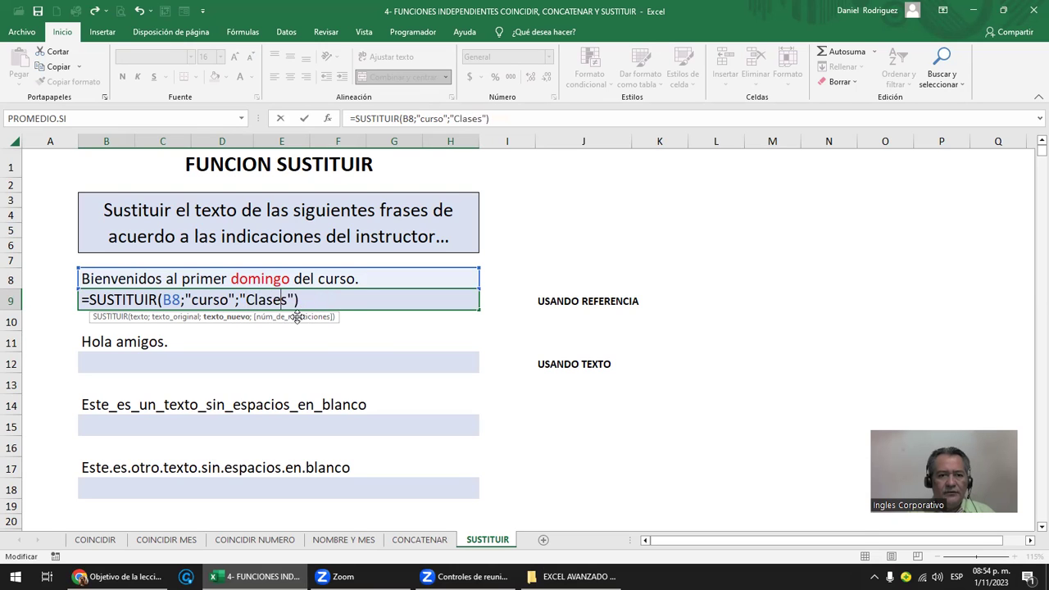
pyautogui.press('Delete')
pyautogui.press('Return')
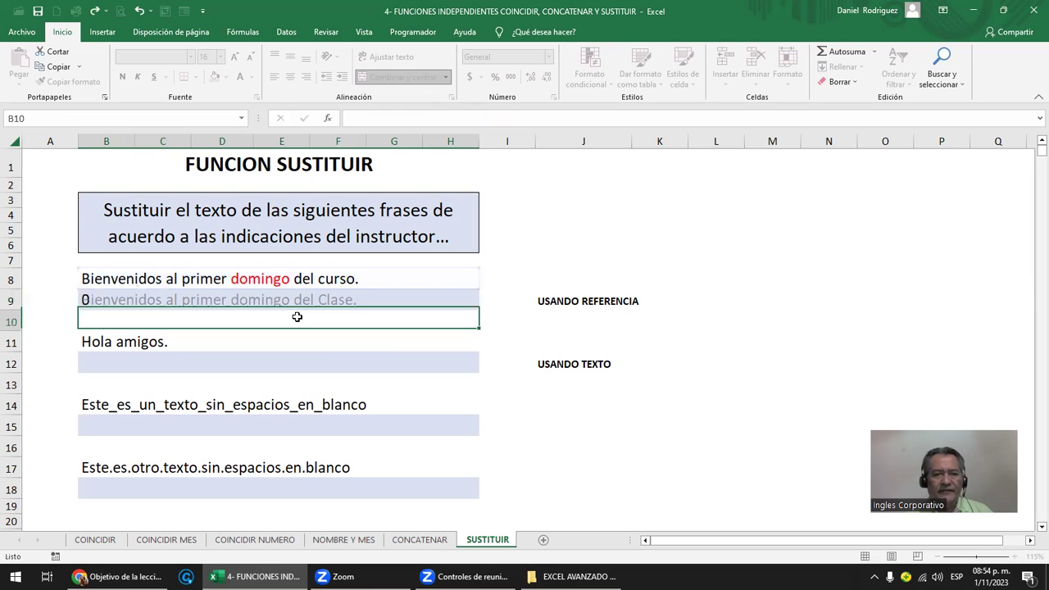
pyautogui.press('Up')
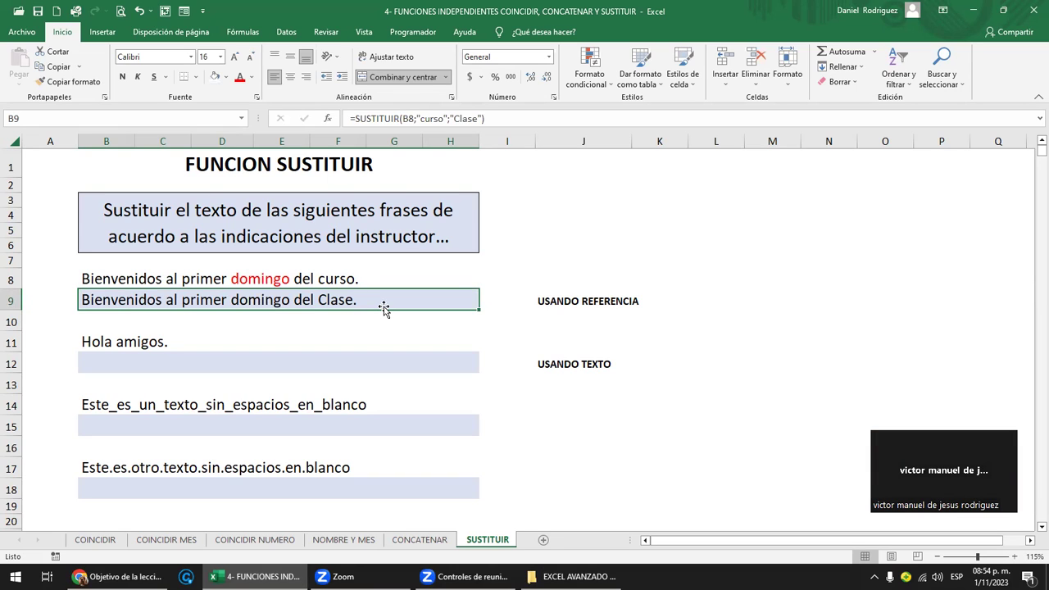
pyautogui.hotkey('ctrl', 'z')
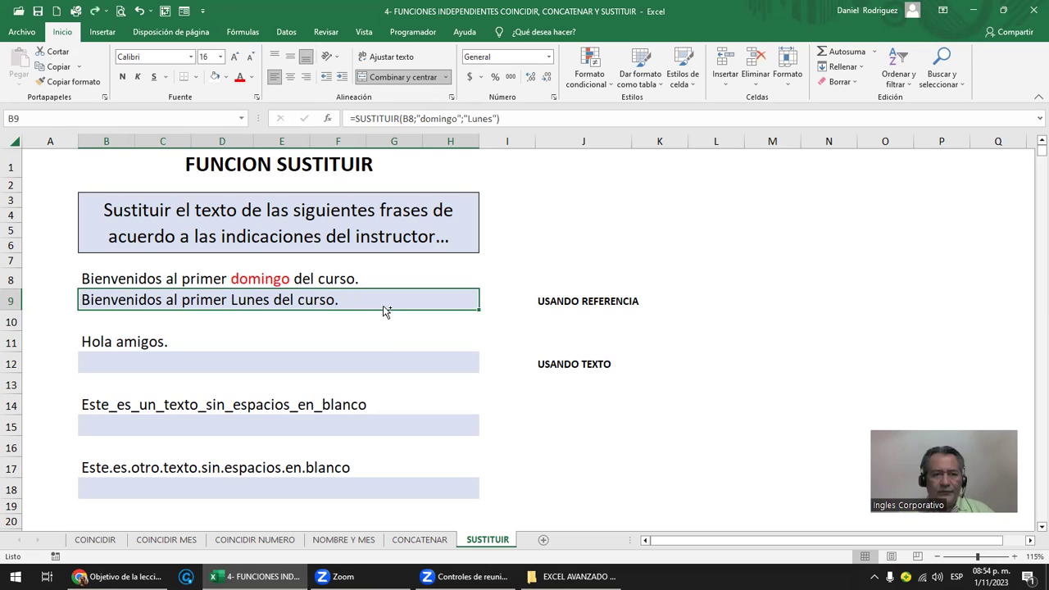
pyautogui.hotkey('ctrl', 'z')
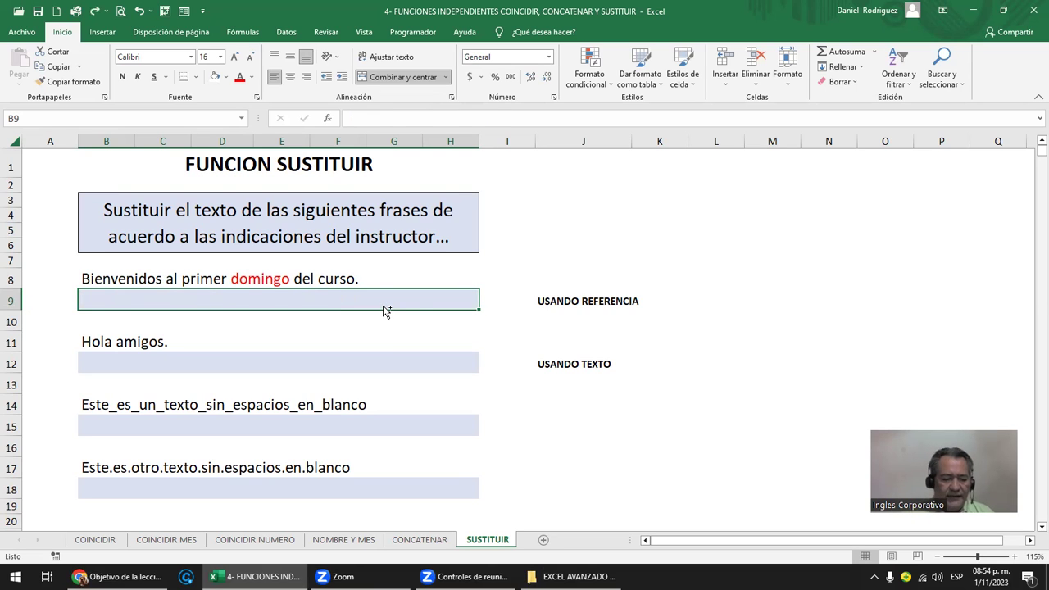
pyautogui.hotkey('ctrl', 'y')
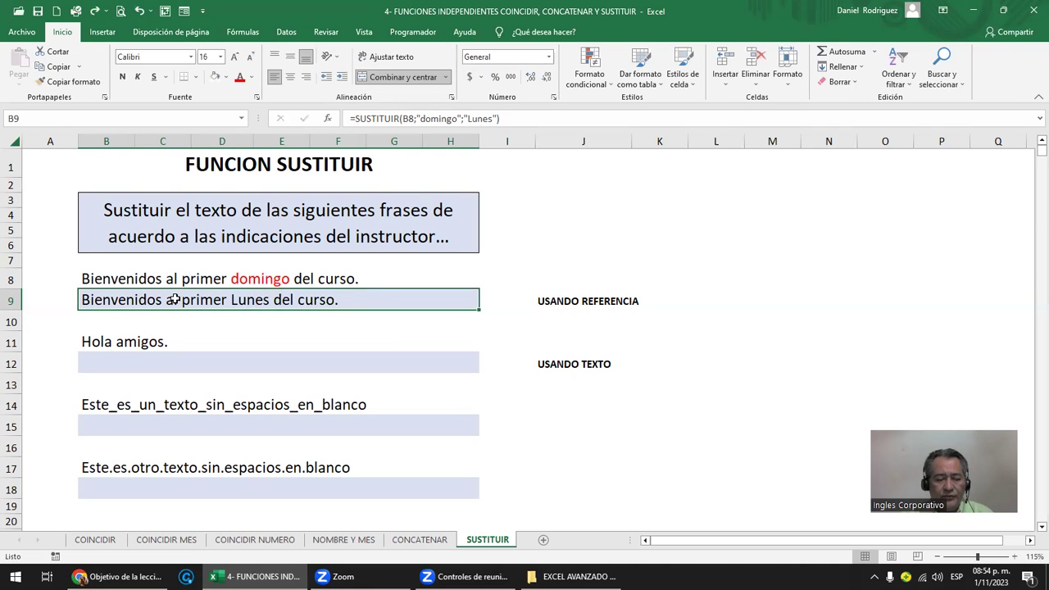
# Copy B9 and paste only its value, 'Bienvenidos al primer Lunes del curso.', into M8
pyautogui.press('F2')
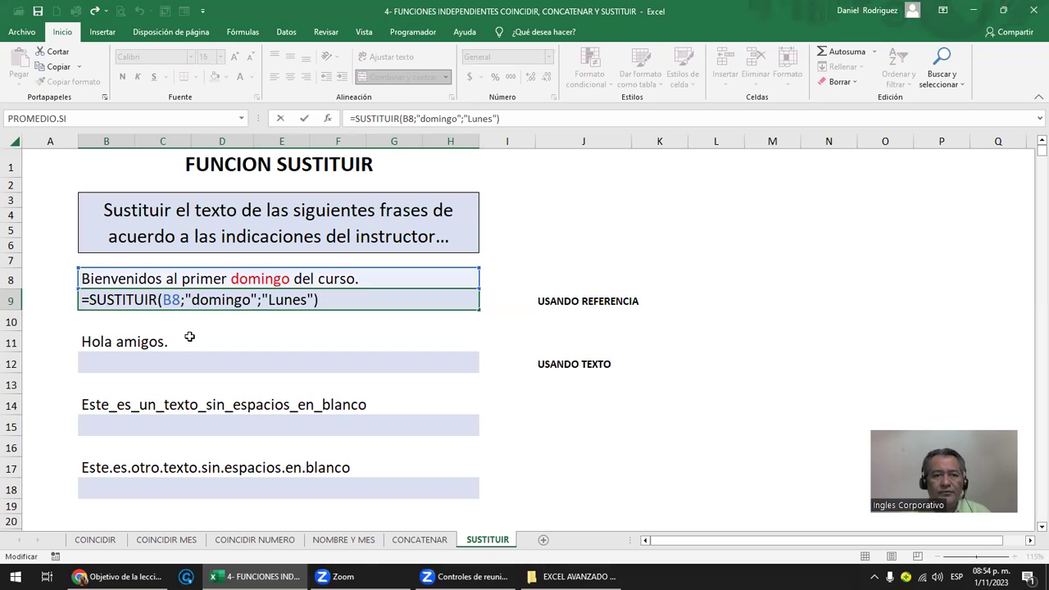
pyautogui.hotkey('ctrl', 'Return')
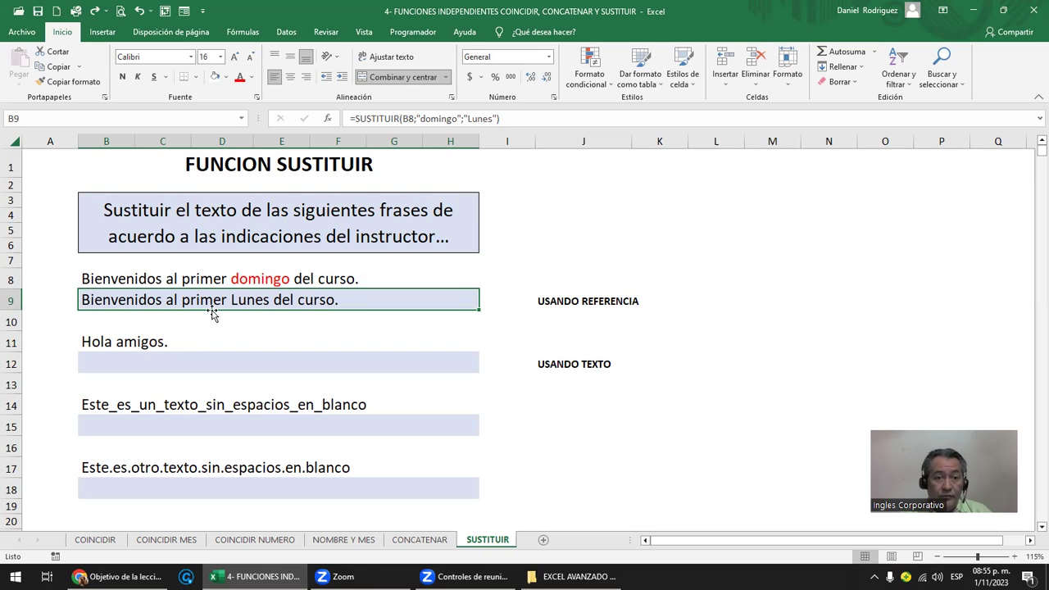
pyautogui.hotkey('ctrl', 'c')
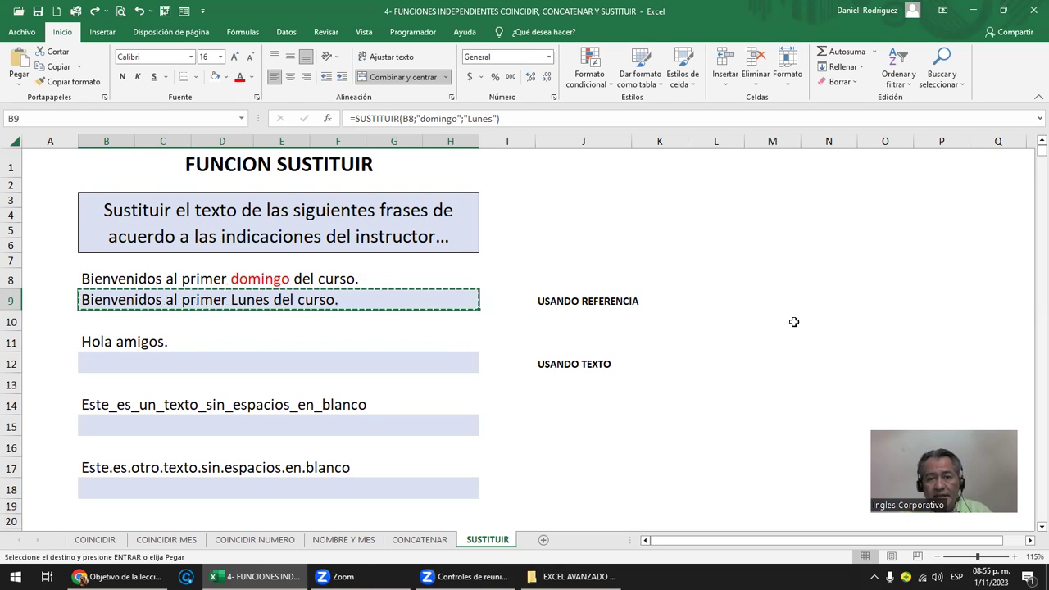
pyautogui.click(788, 282)
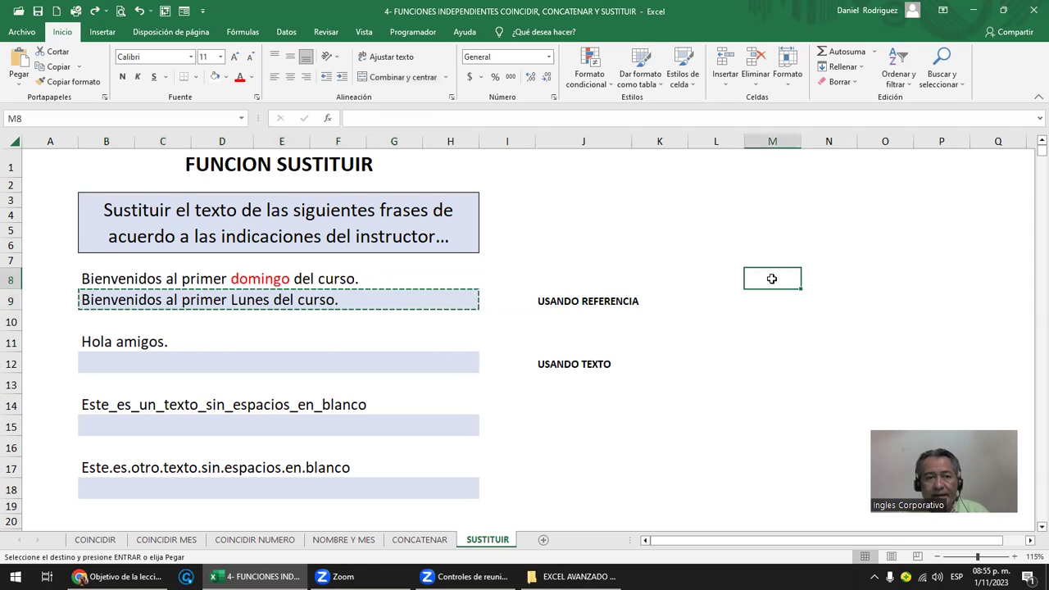
pyautogui.rightClick(770, 279)
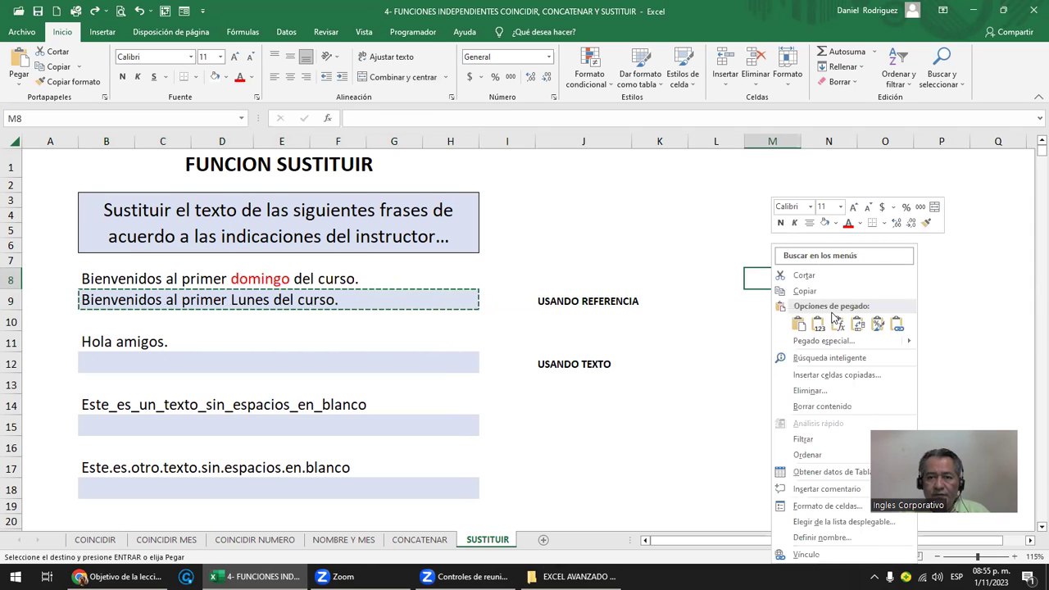
pyautogui.click(819, 329)
pyautogui.click(818, 329)
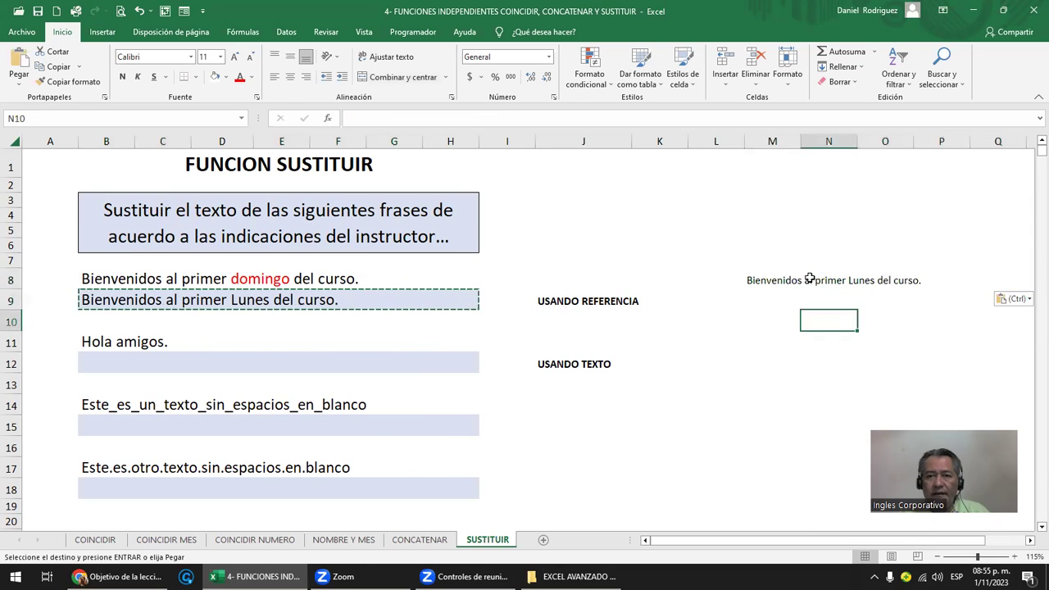
pyautogui.click(769, 279)
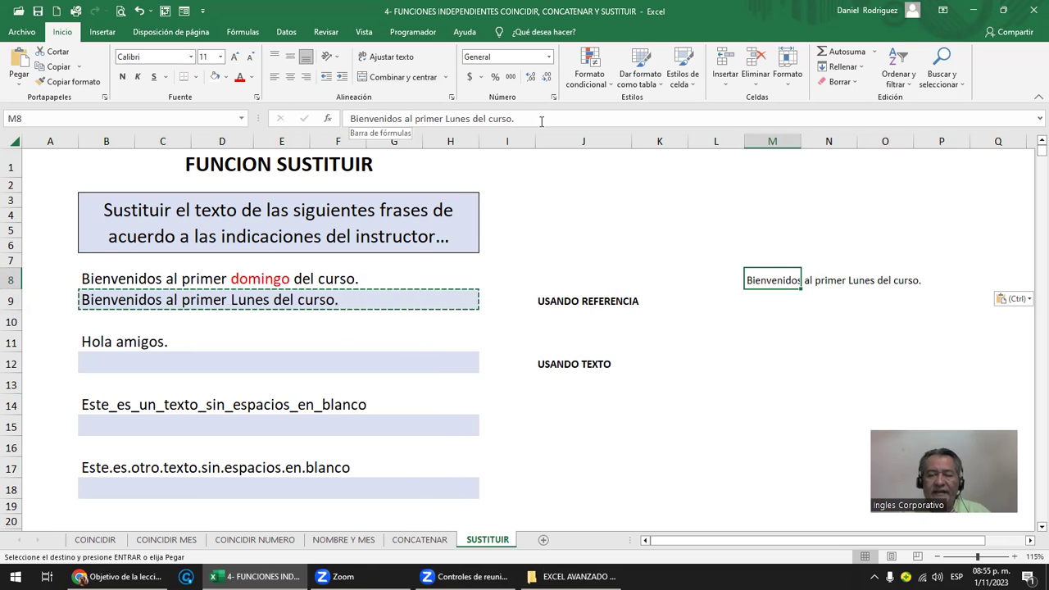
pyautogui.press('Escape')
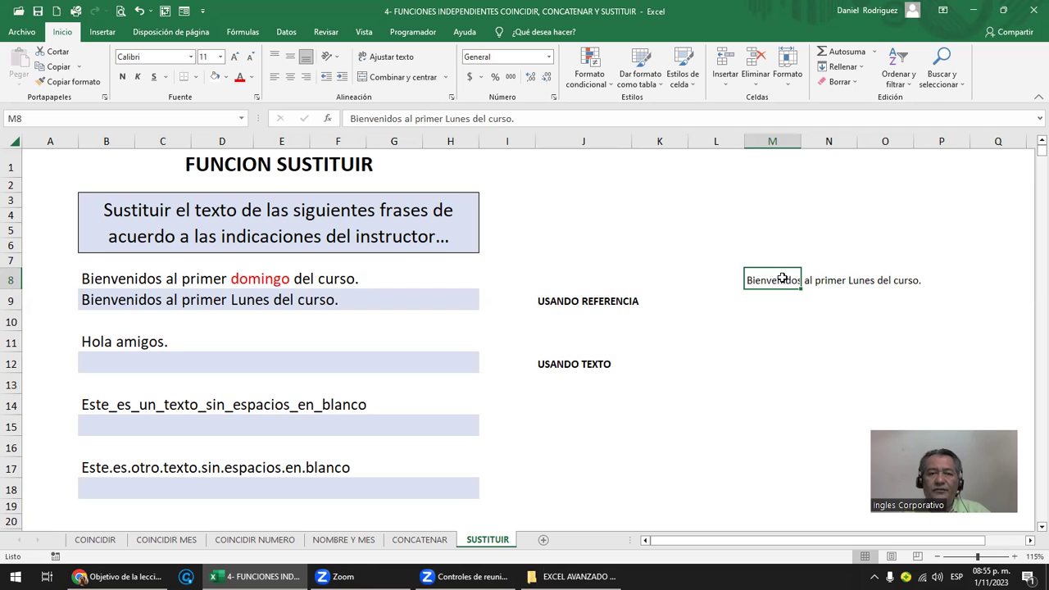
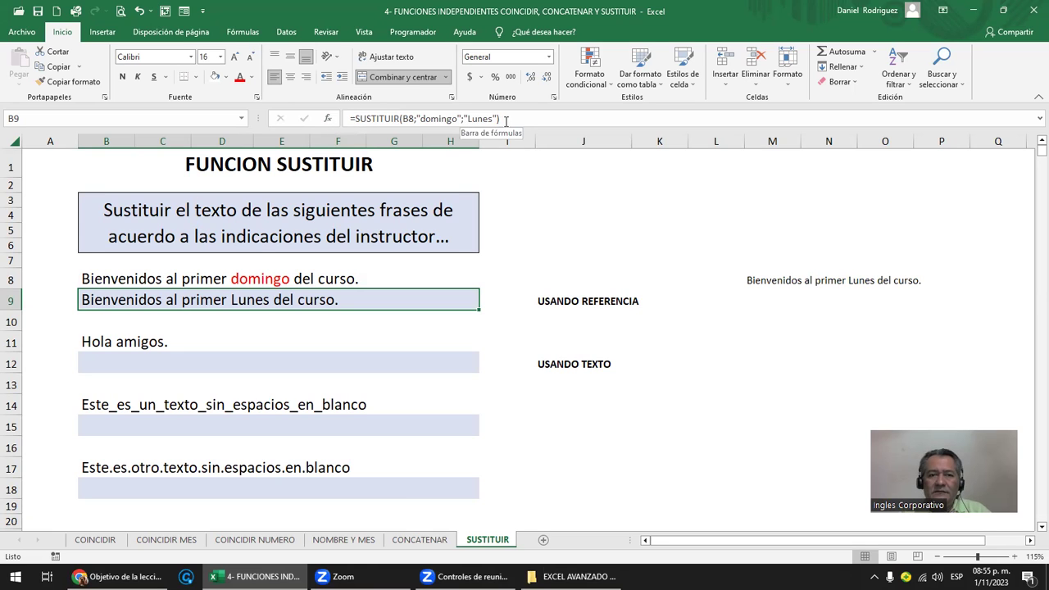
# Review B9's formula and its B8 reference, leaving it unchanged
pyautogui.click(146, 362)
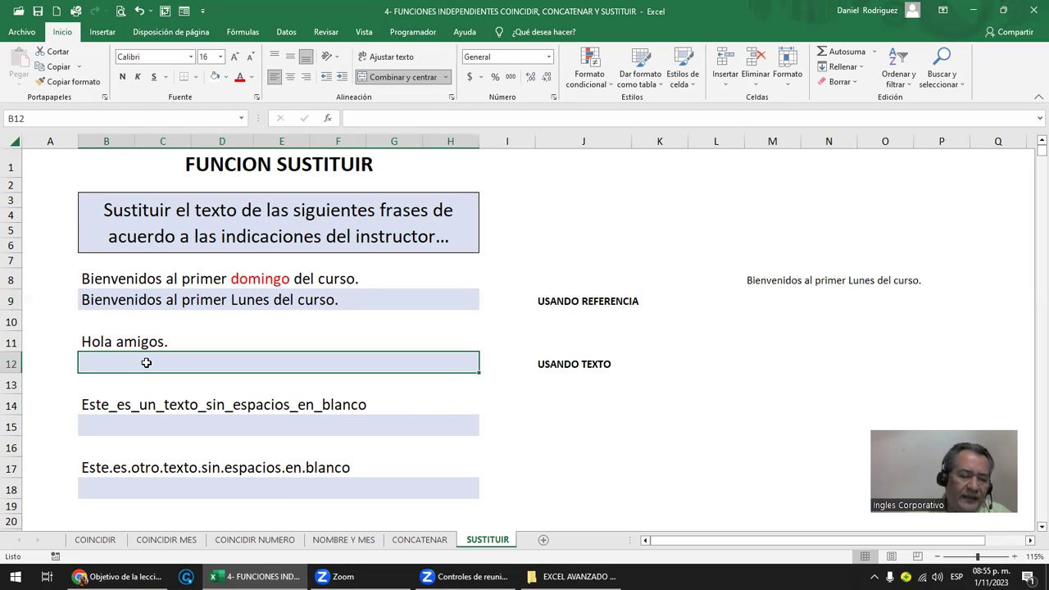
pyautogui.doubleClick(148, 299)
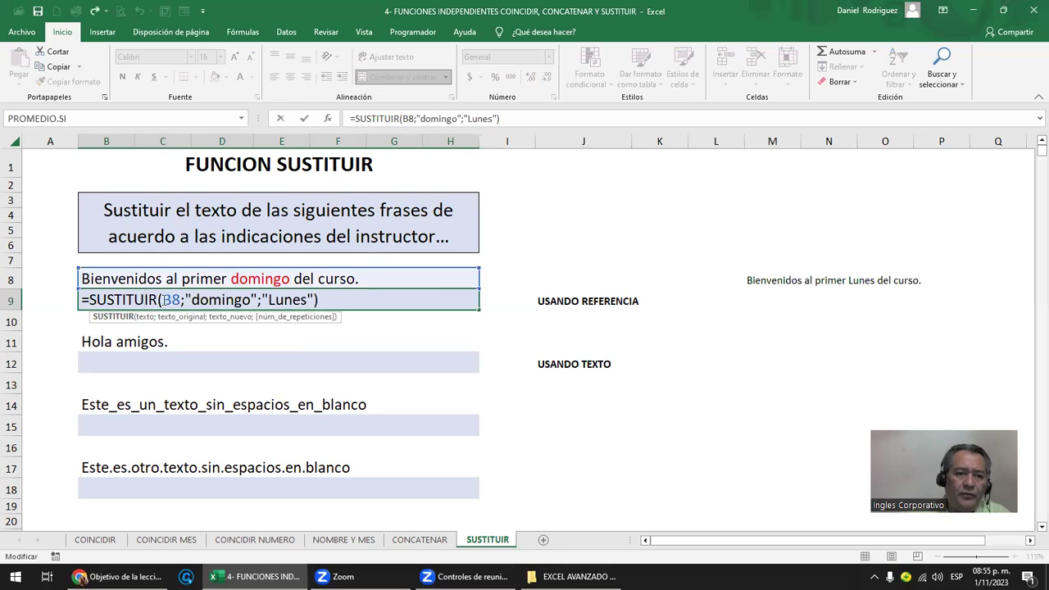
pyautogui.moveTo(163, 300); pyautogui.dragTo(181, 300)
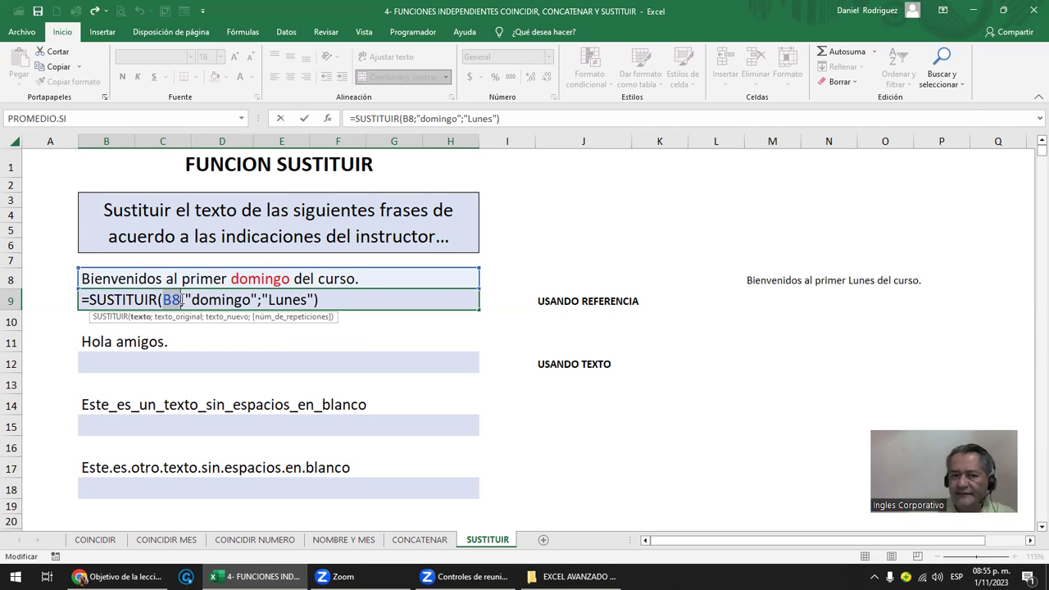
pyautogui.hotkey('ctrl', 'Return')
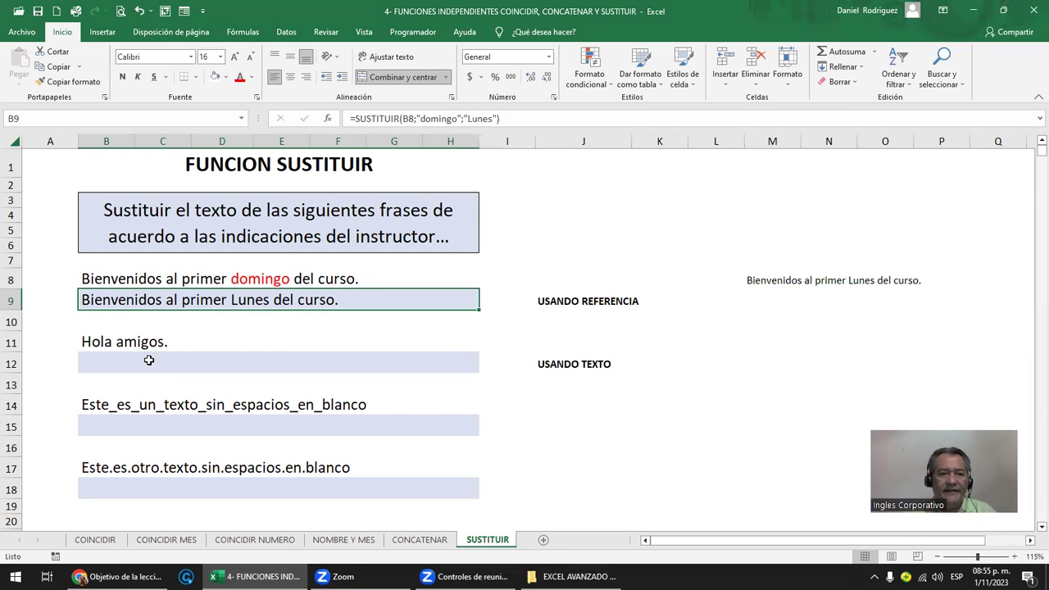
# In B12 enter =SUSTITUIR("Hola amigos";"amigos";"compañeros") to get Hola compañeros
pyautogui.click(149, 360)
pyautogui.write('=')
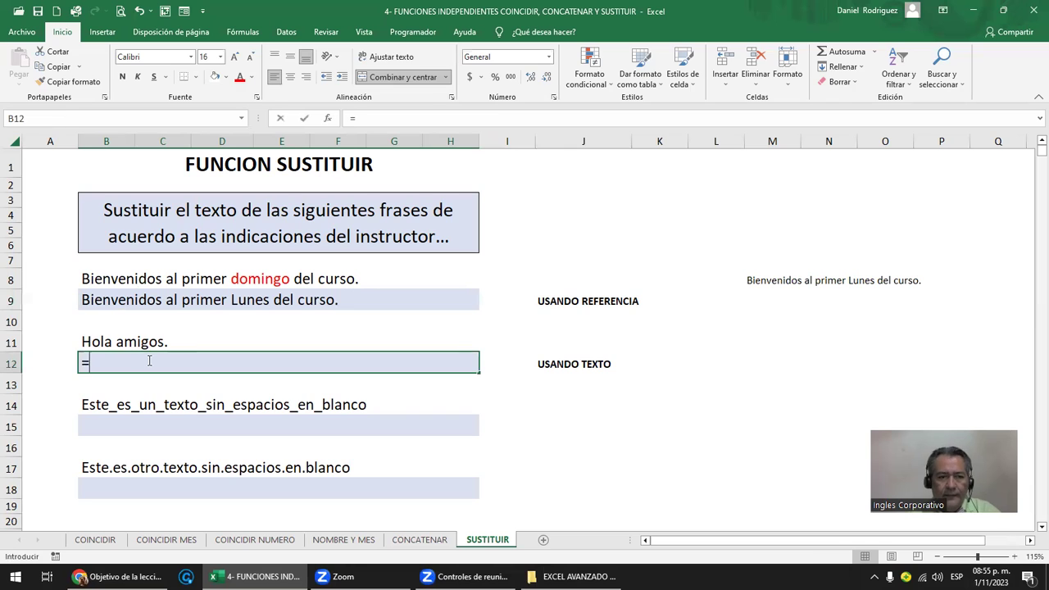
pyautogui.write('sus')
pyautogui.press('Tab')
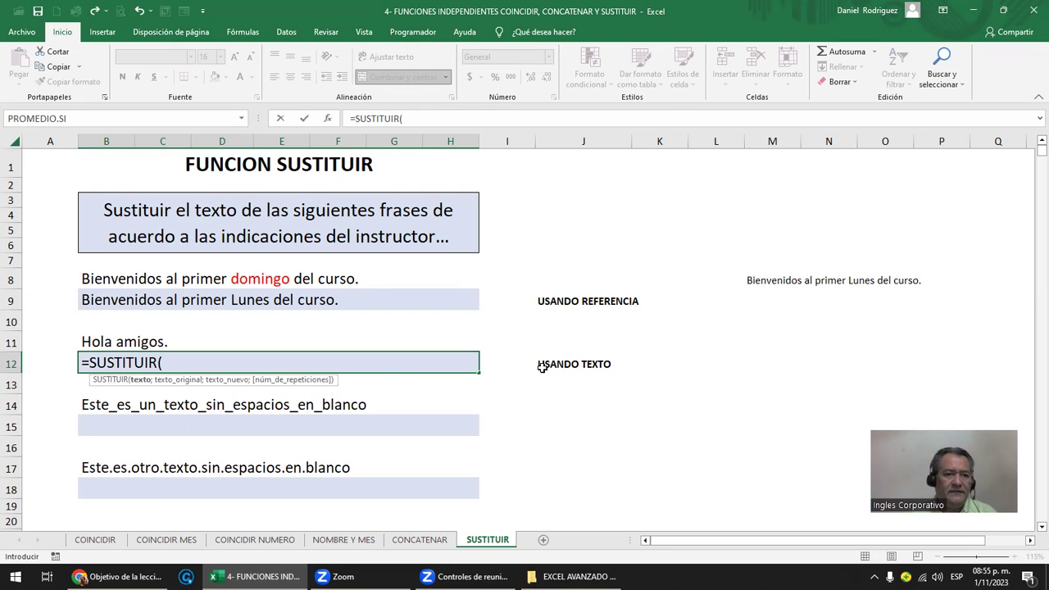
pyautogui.write('"Hola amigos')
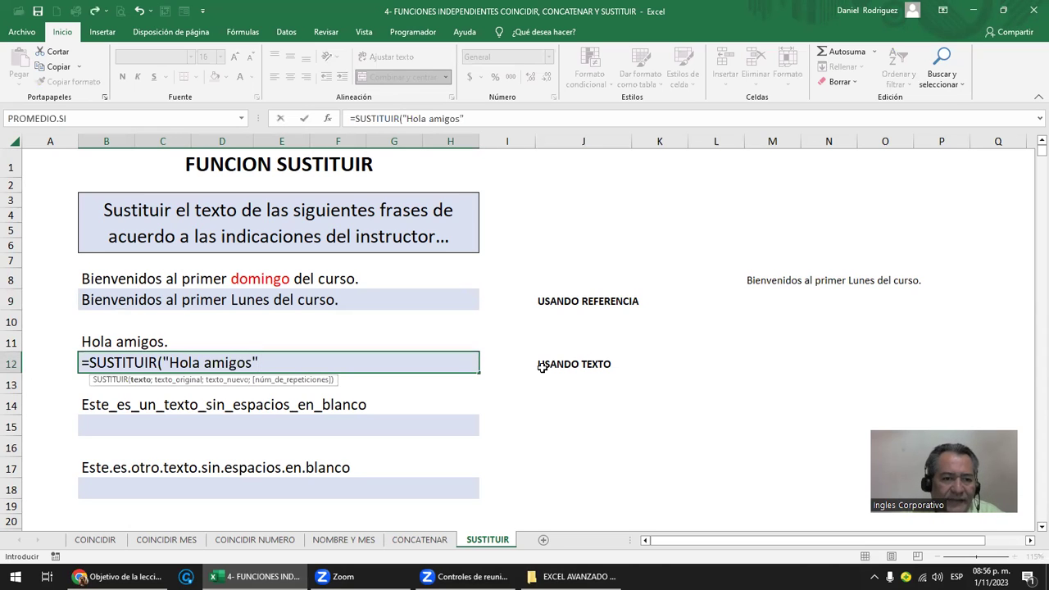
pyautogui.write(';')
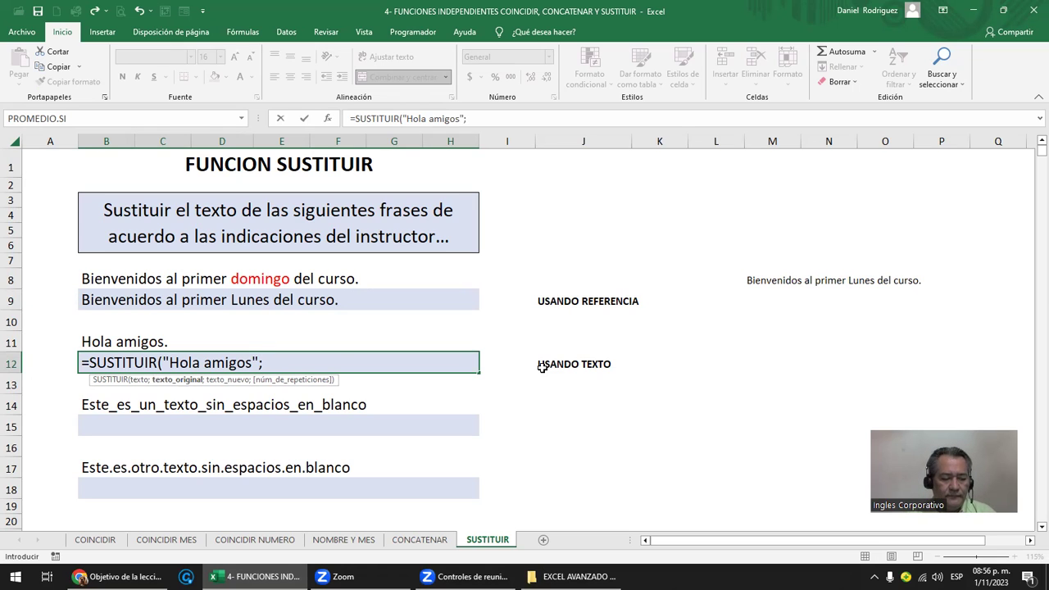
pyautogui.write('"')
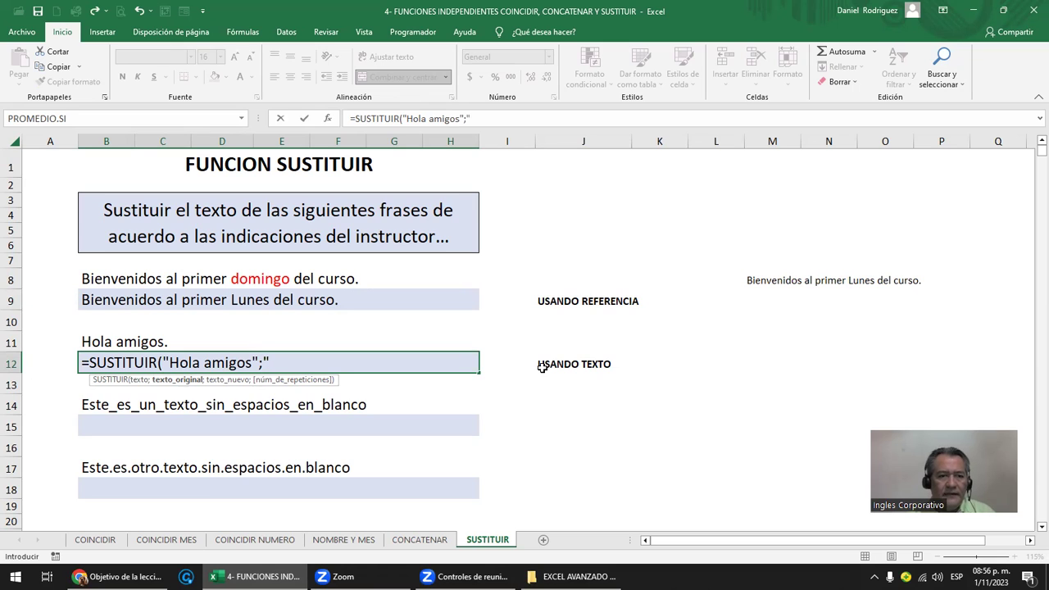
pyautogui.write('amigos";"compañeros")')
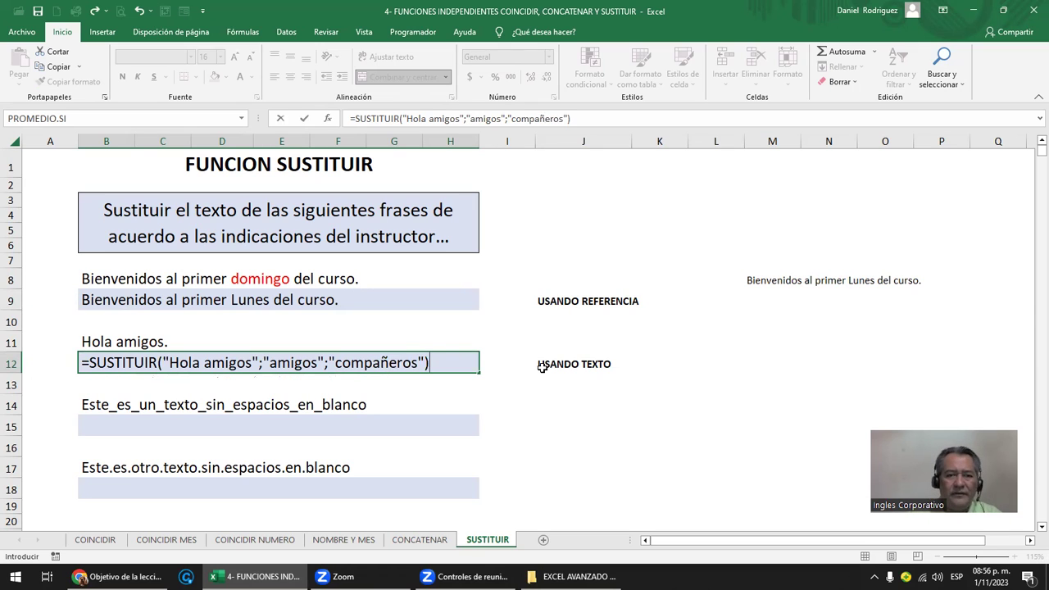
pyautogui.press('Return')
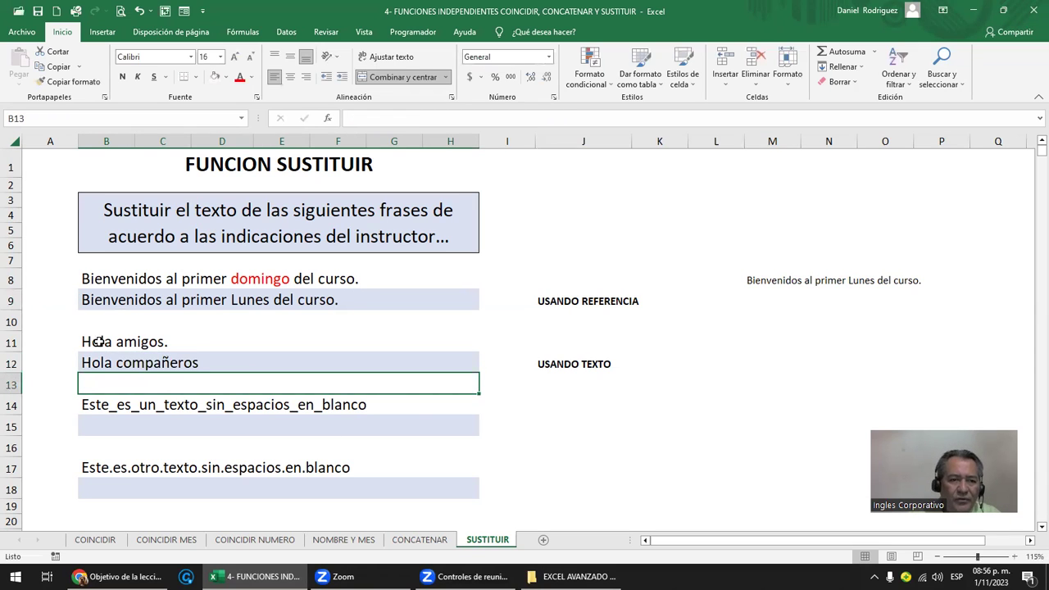
# Insert a blank row 13 and move to cell B13
pyautogui.click(99, 342)
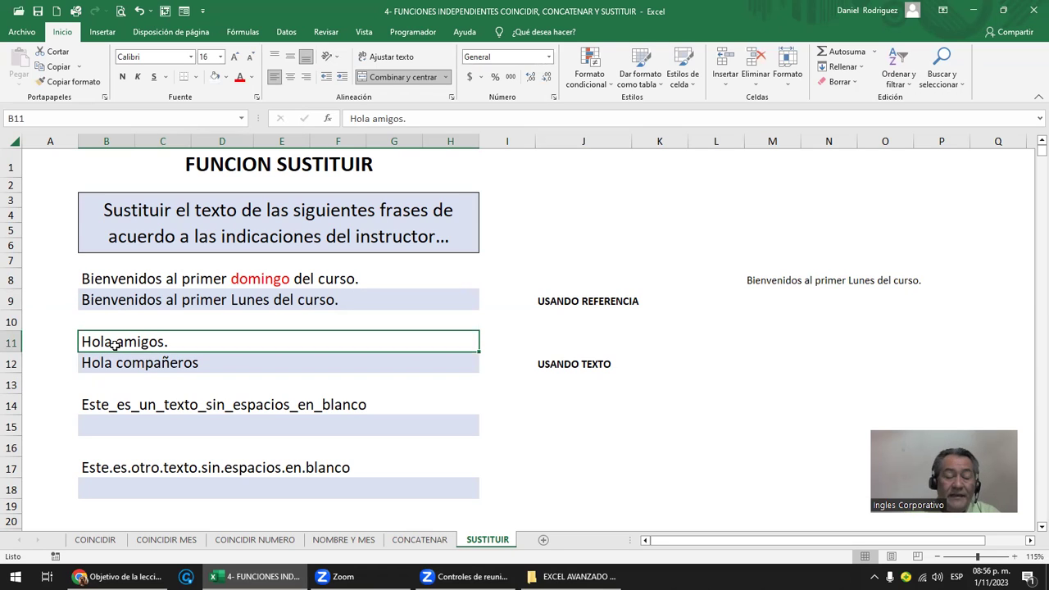
pyautogui.rightClick(10, 383)
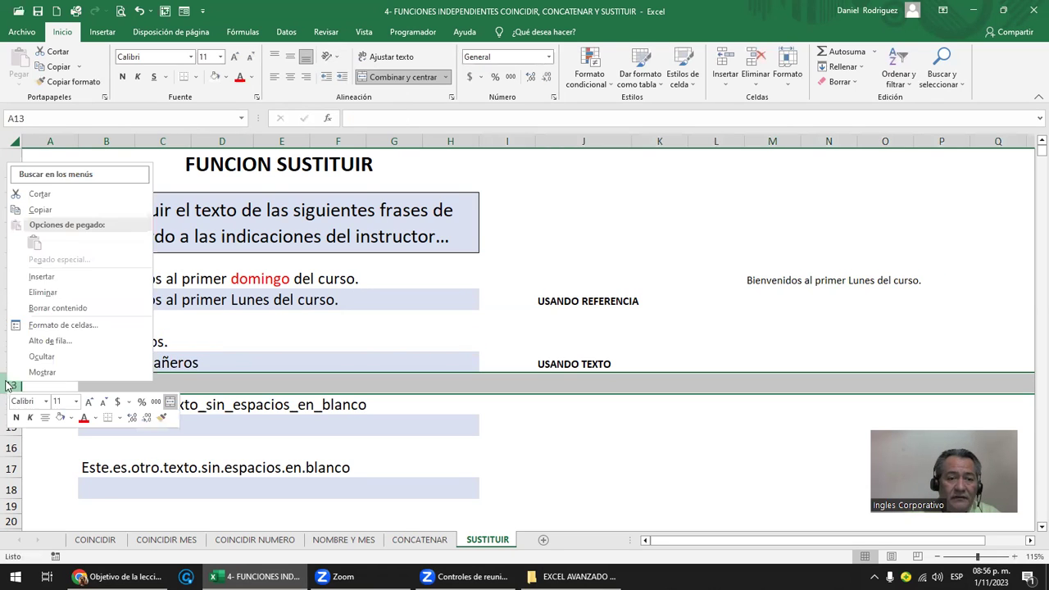
pyautogui.click(90, 281)
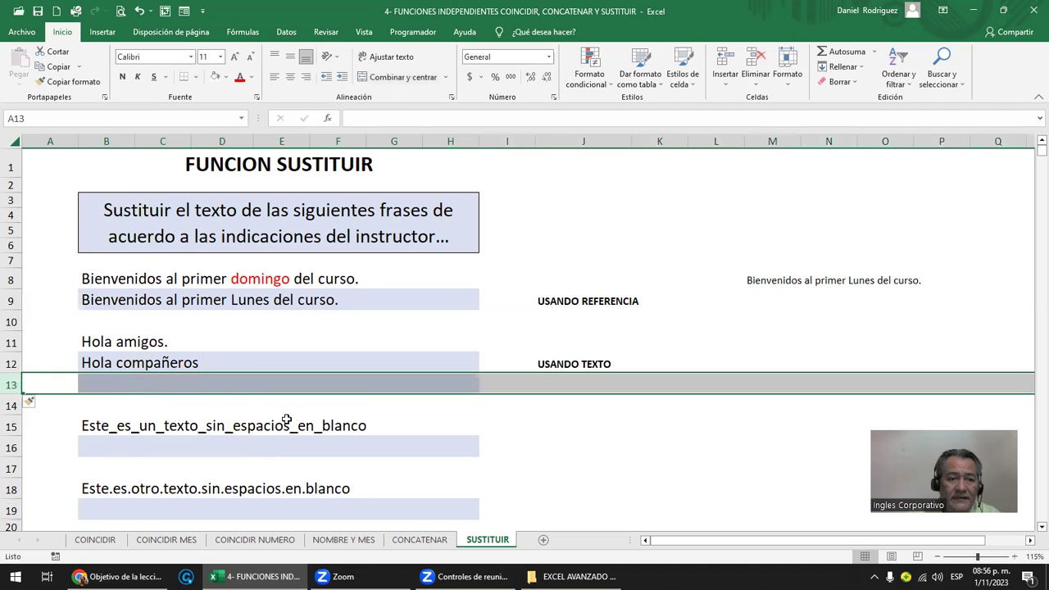
pyautogui.click(182, 385)
pyautogui.press('Left')
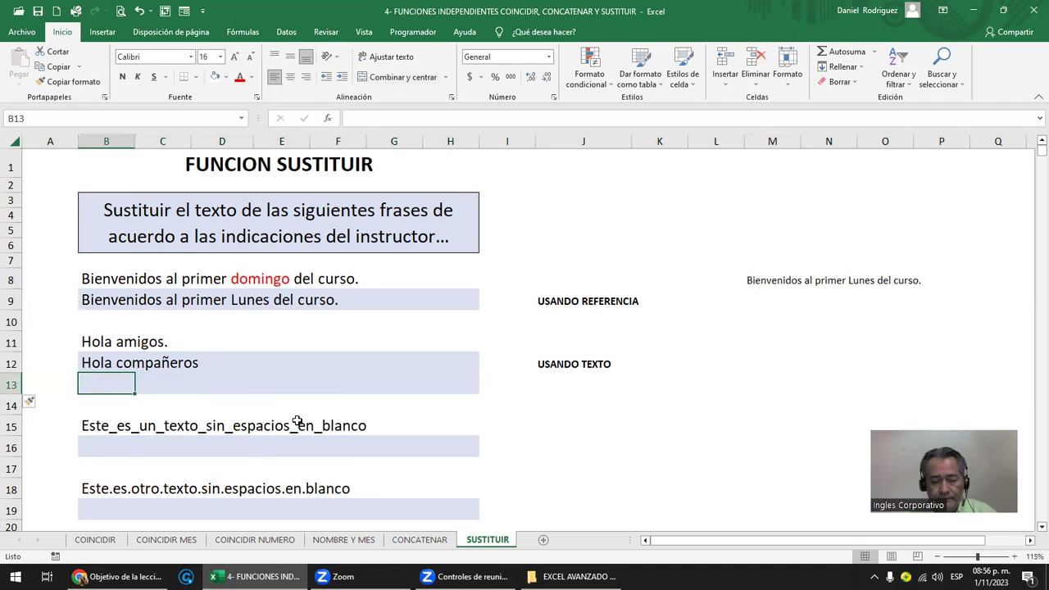
# Enter =SUSTITUIR(B11;"amigos";"compañeros") in B13, returning 'Hola compañeros.'
pyautogui.write('=sus')
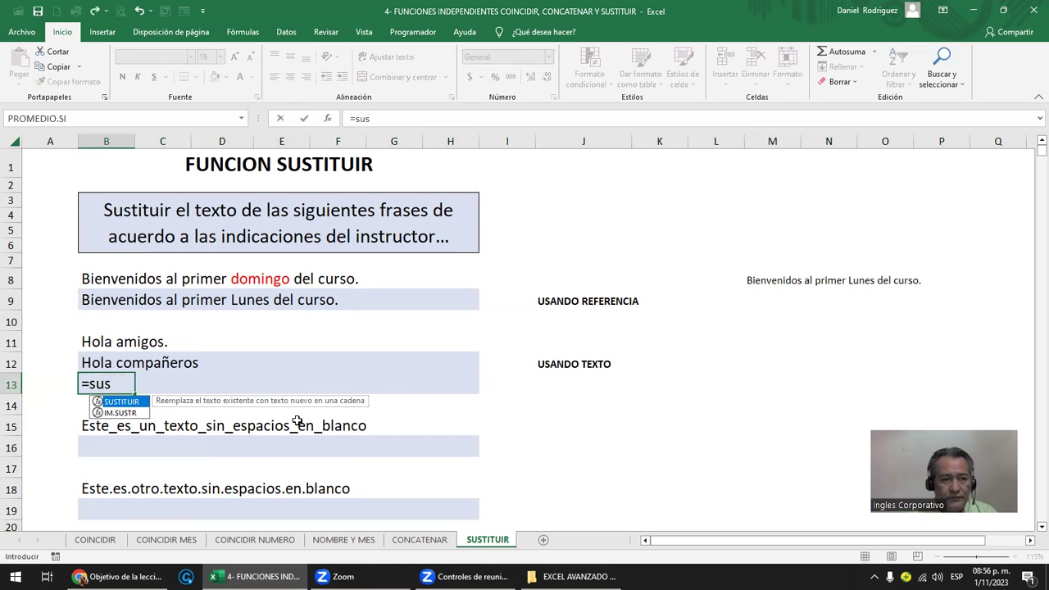
pyautogui.press('Tab')
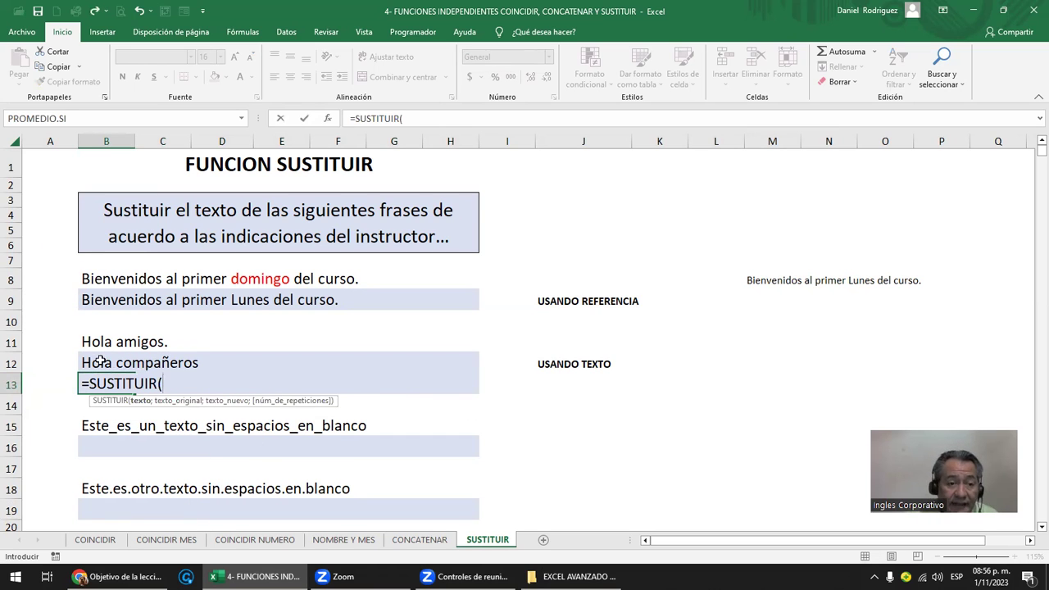
pyautogui.click(96, 343)
pyautogui.write(';"')
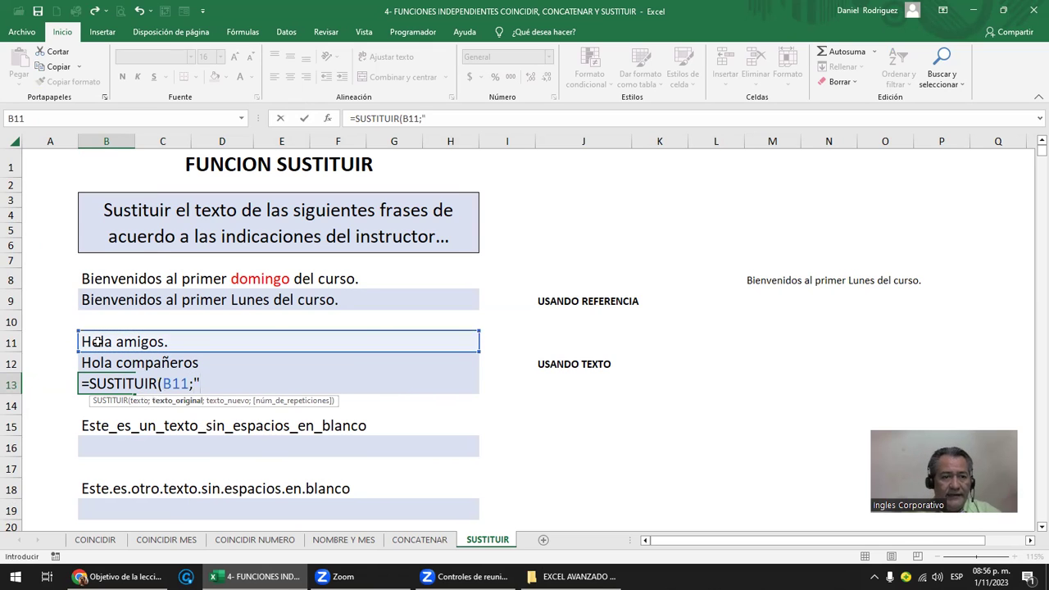
pyautogui.write('amigos"')
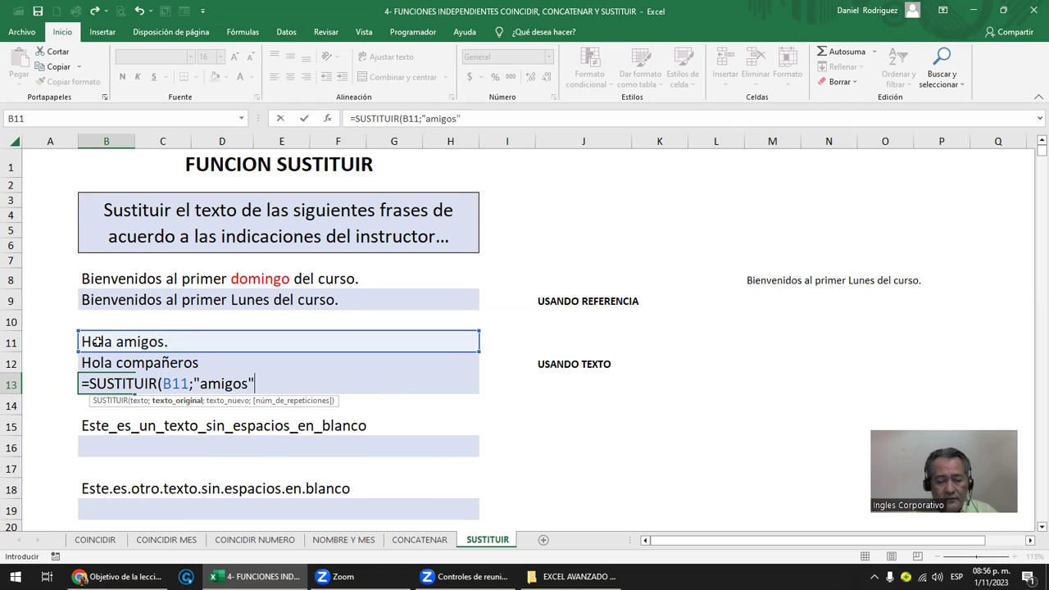
pyautogui.write(';"')
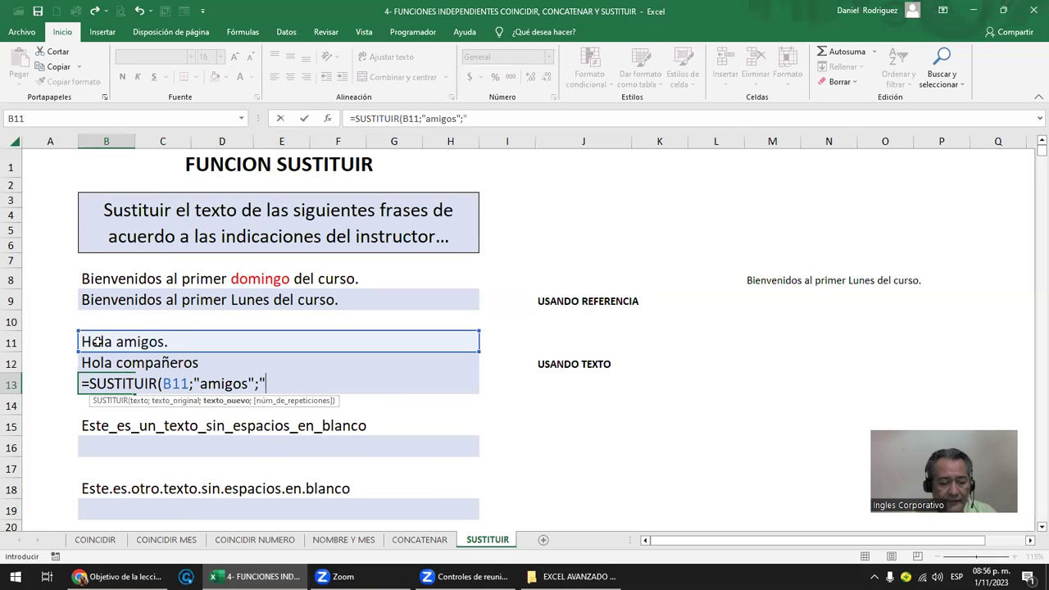
pyautogui.write('compa')
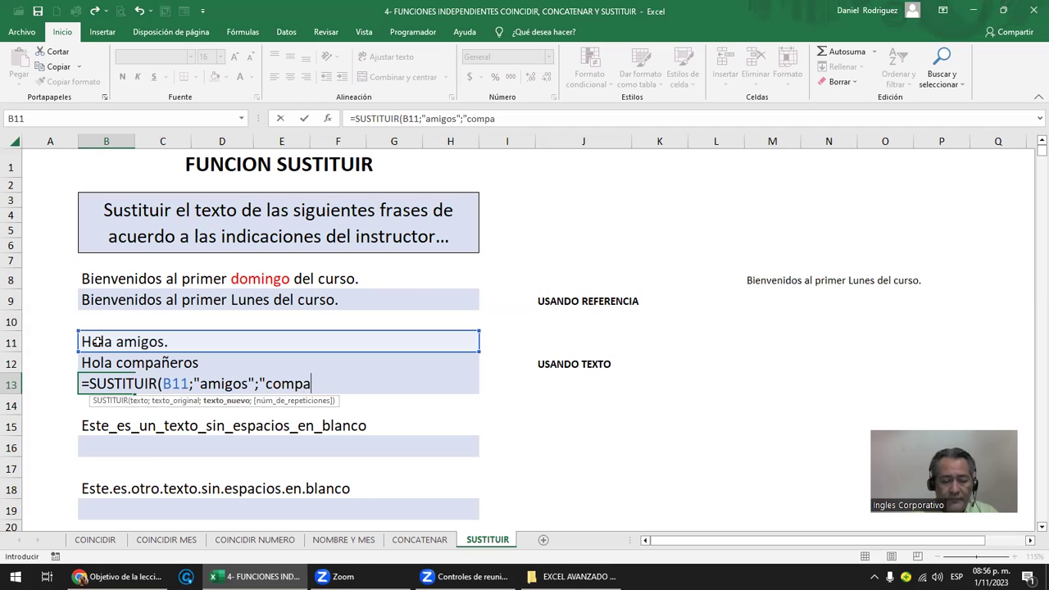
pyautogui.write('ñeros")')
pyautogui.hotkey('ctrl', 'Return')
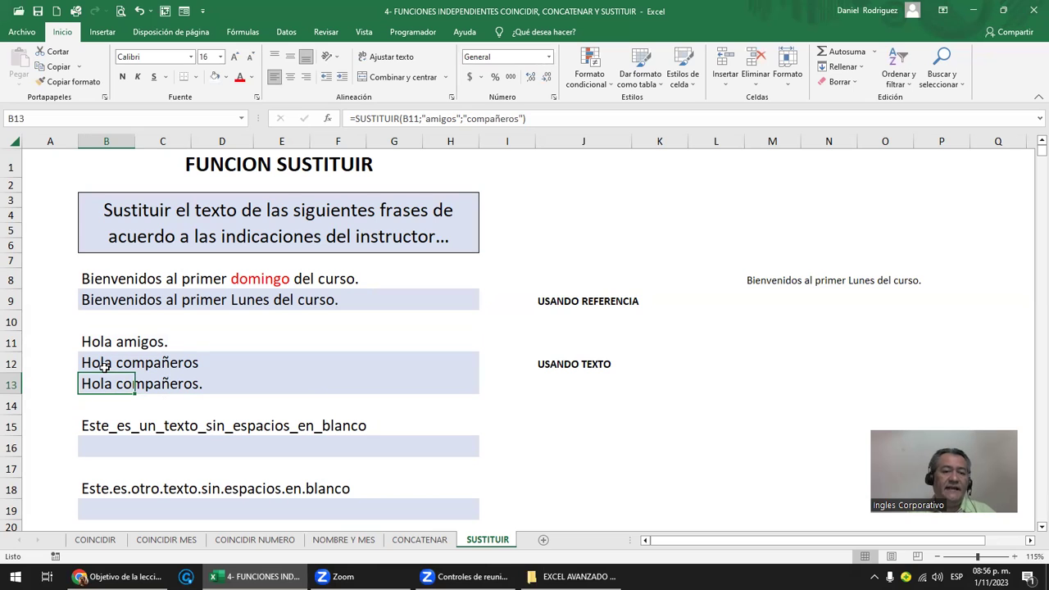
pyautogui.click(105, 368)
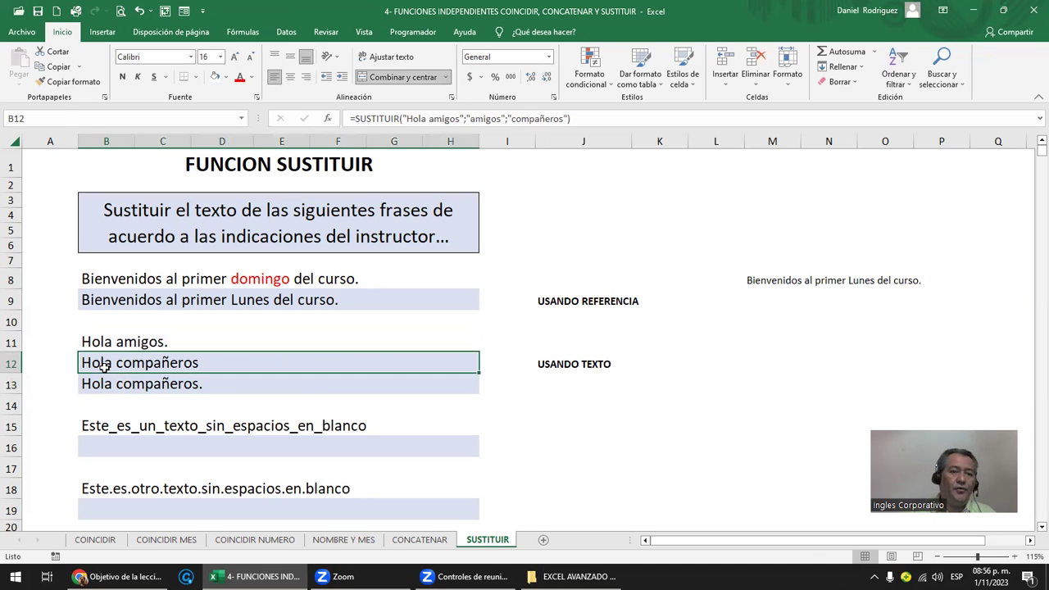
pyautogui.press('F2')
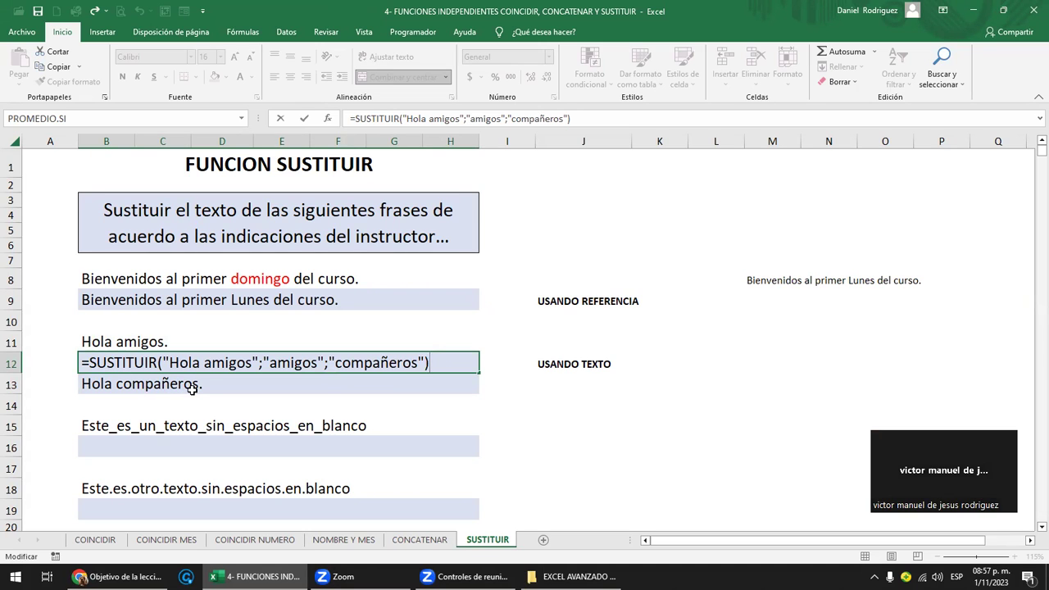
pyautogui.hotkey('ctrl', 'Return')
pyautogui.click(109, 393)
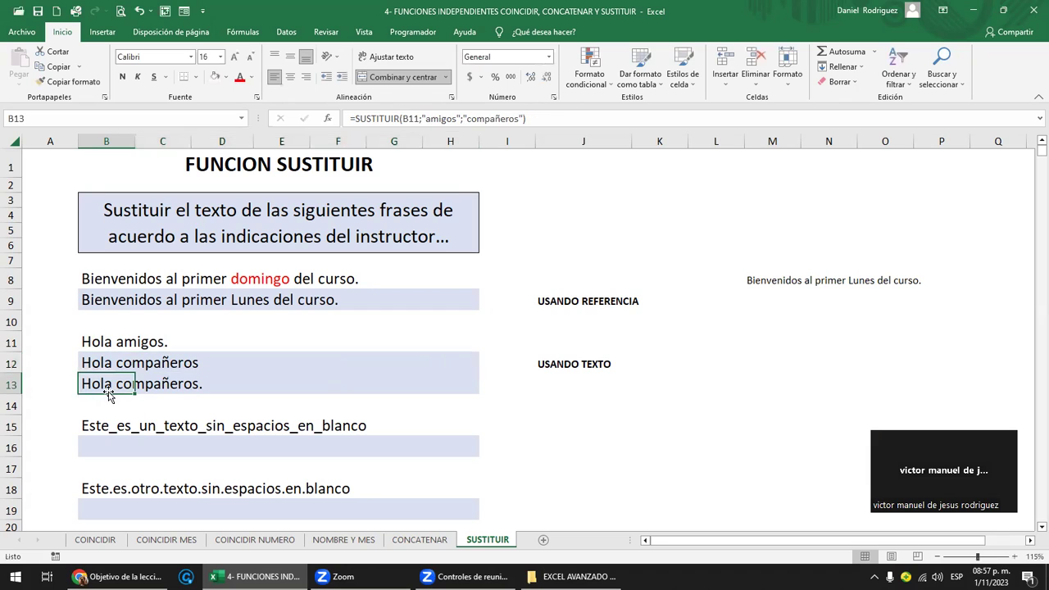
pyautogui.click(111, 278)
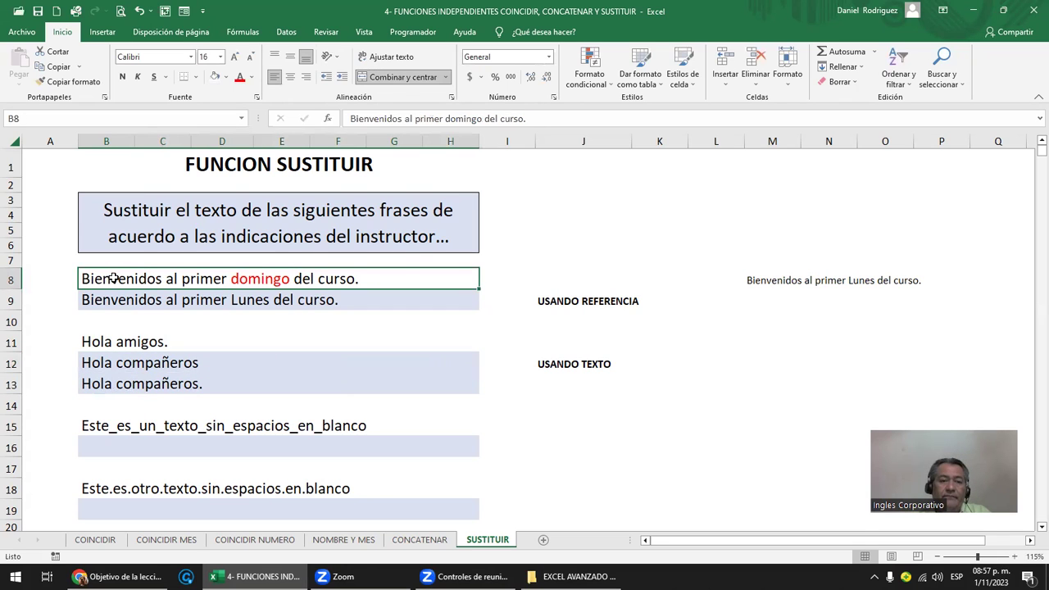
pyautogui.doubleClick(109, 362)
pyautogui.press('Escape')
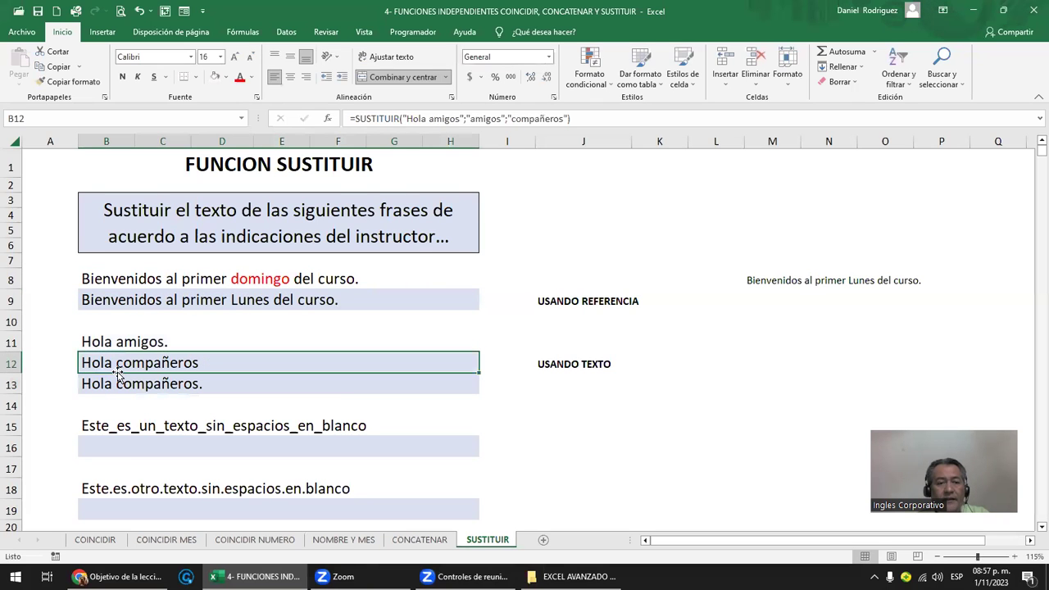
pyautogui.click(116, 382)
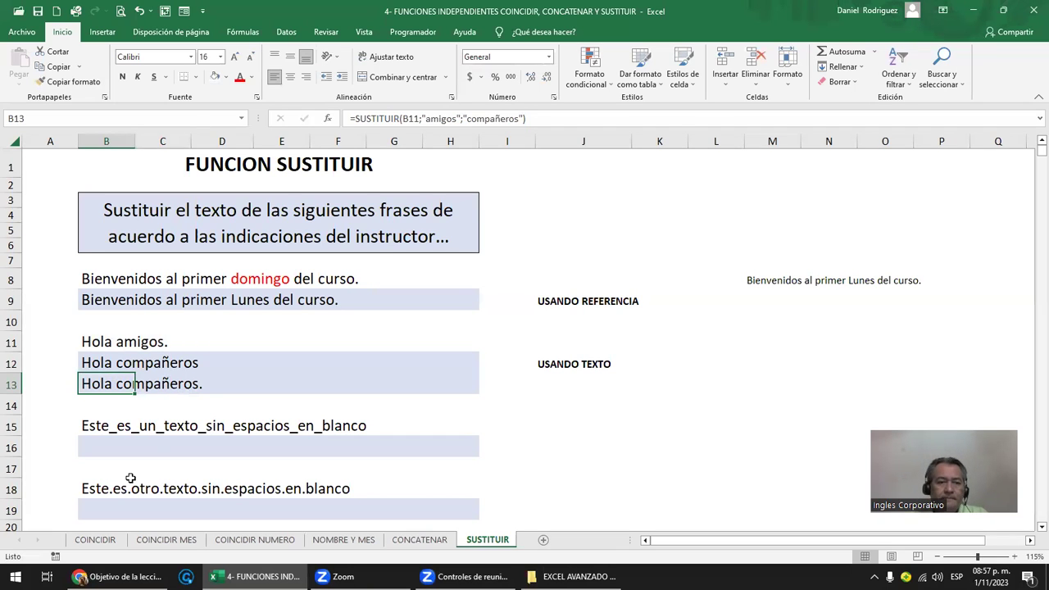
pyautogui.click(141, 423)
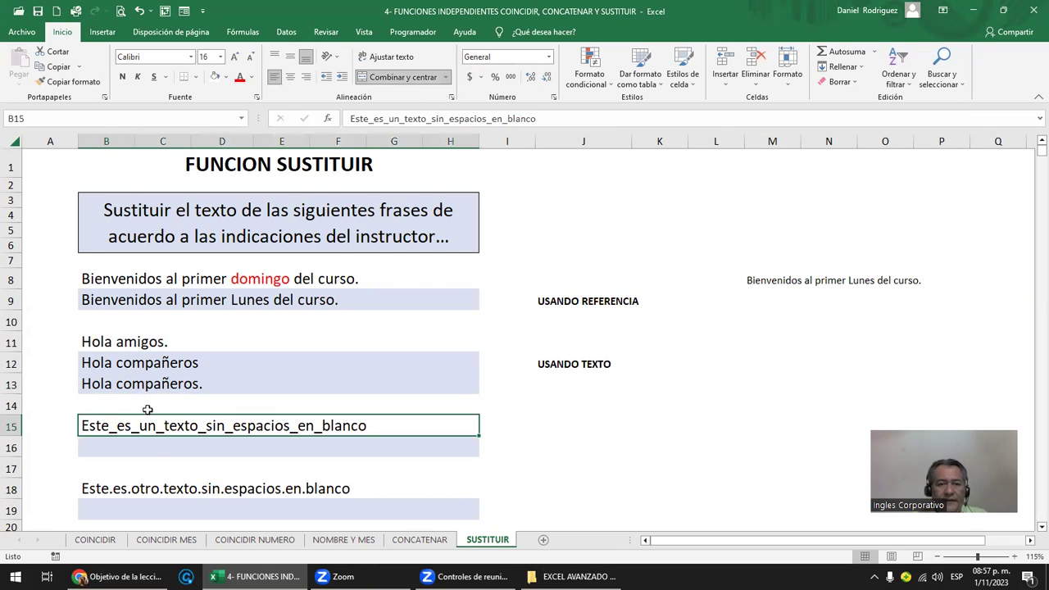
# Start a SUSTITUIR formula in B16, just below the underscore phrase in B15
pyautogui.scroll(-1, 144, 414)
pyautogui.click(126, 401)
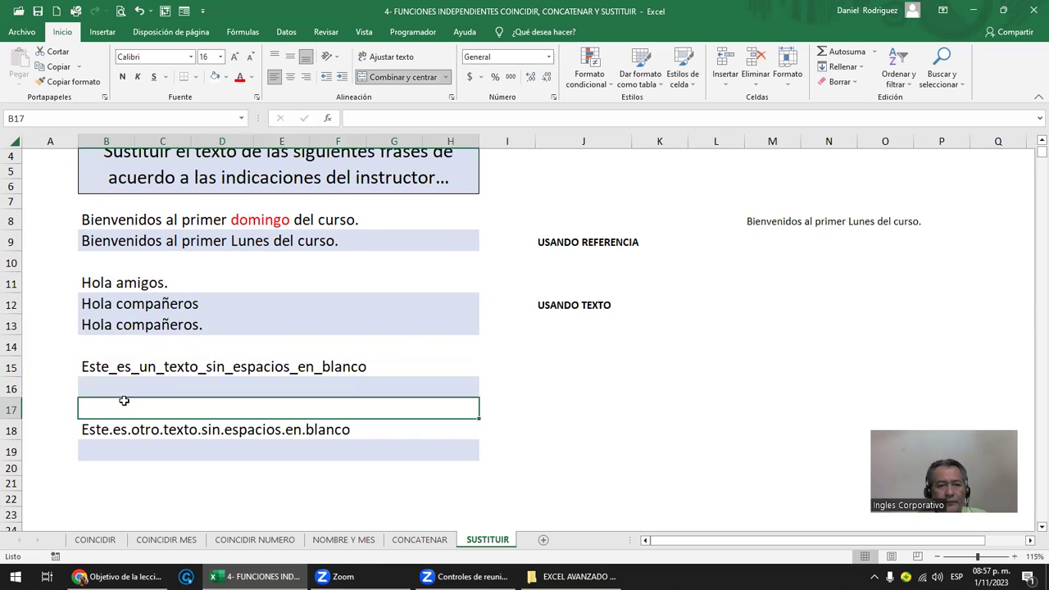
pyautogui.click(107, 369)
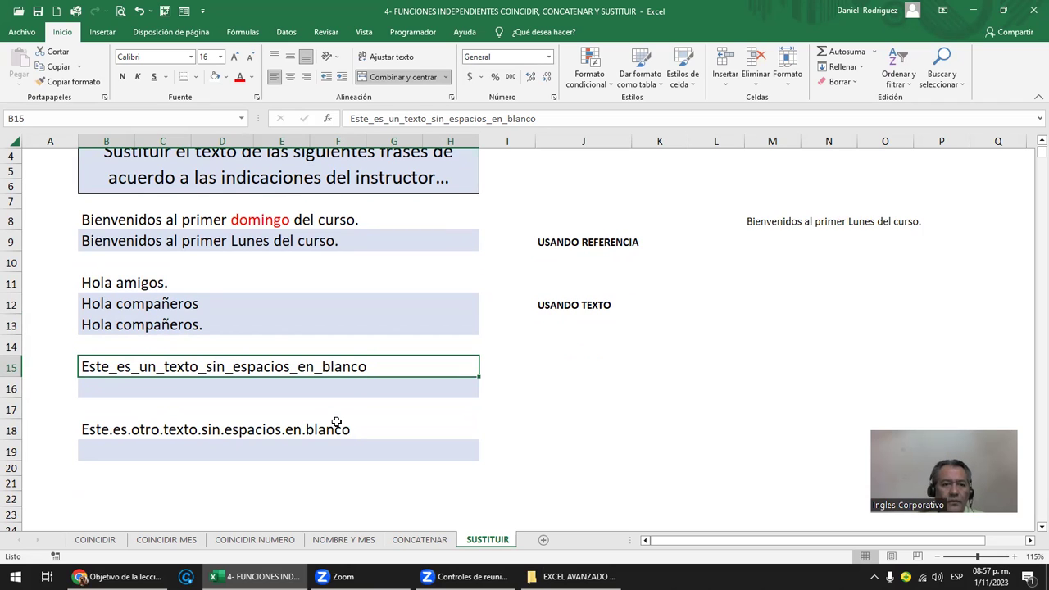
pyautogui.press('Down')
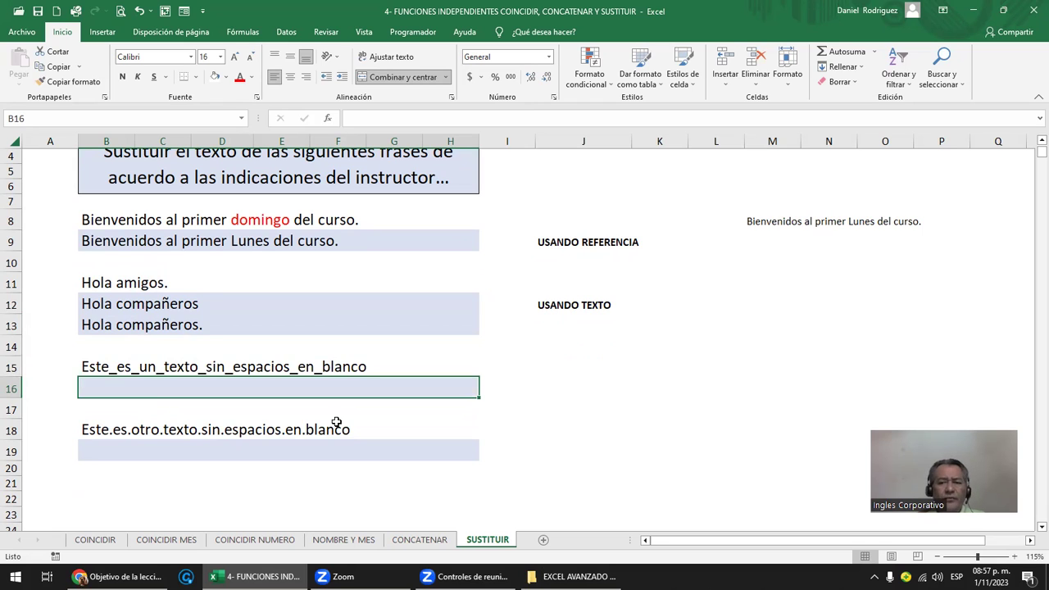
pyautogui.write('=')
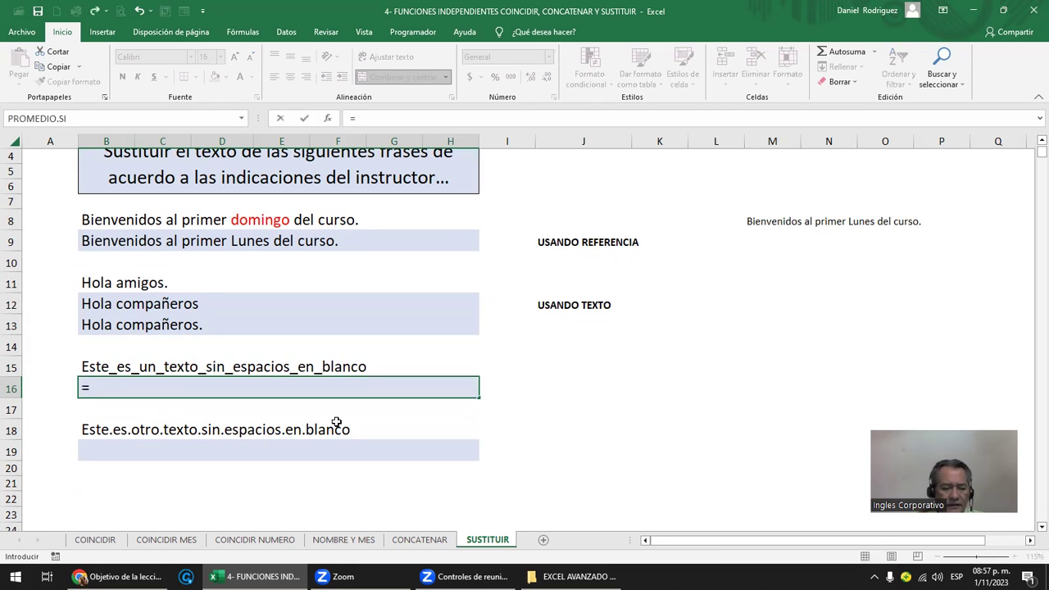
pyautogui.write('sus')
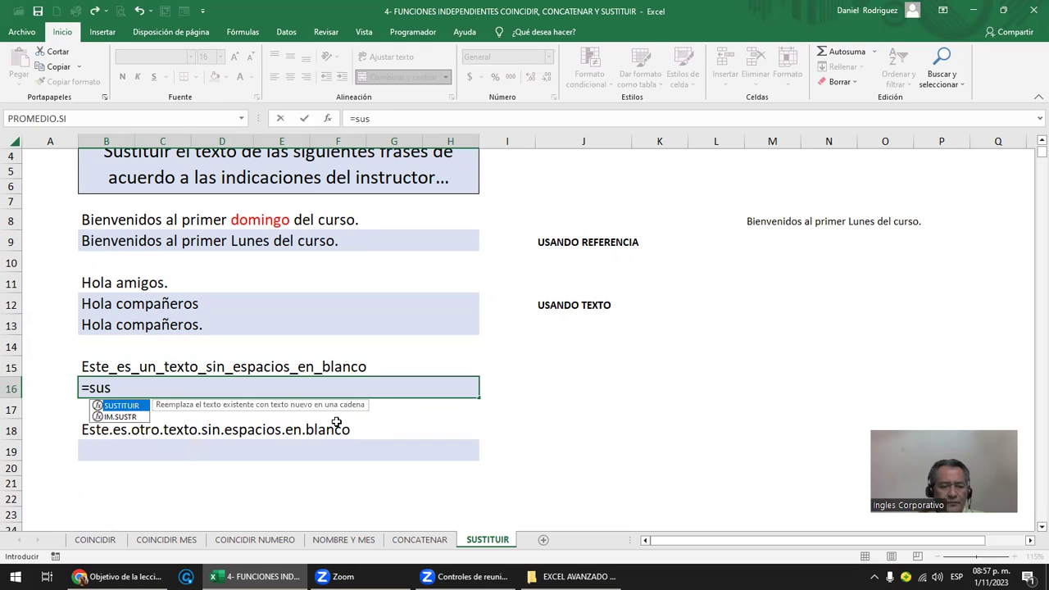
# Complete =SUSTITUIR(B15;"_";" ") in B16 so underscores become spaces
pyautogui.press('Tab')
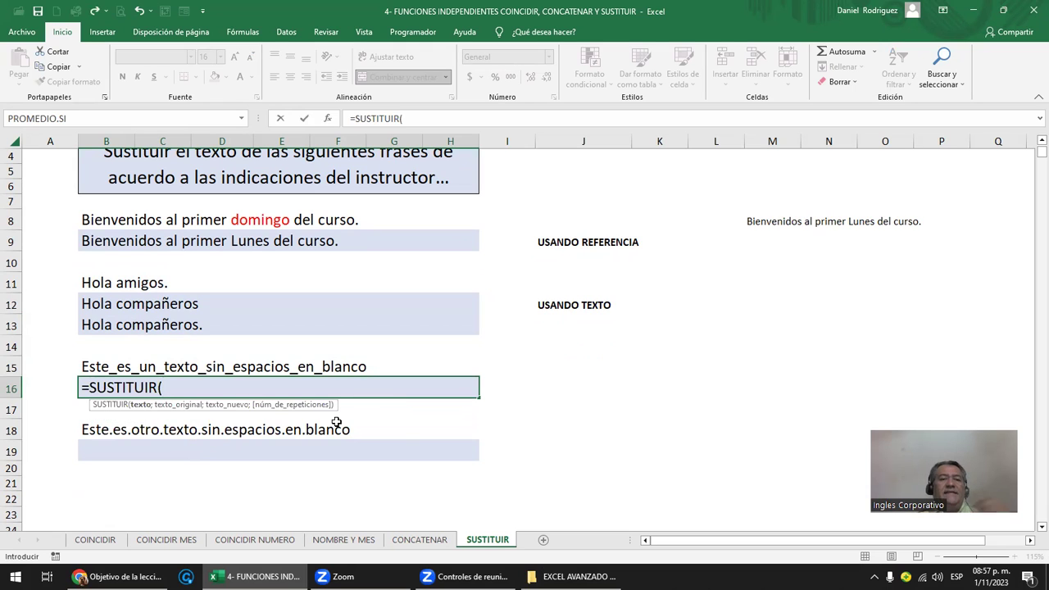
pyautogui.click(98, 368)
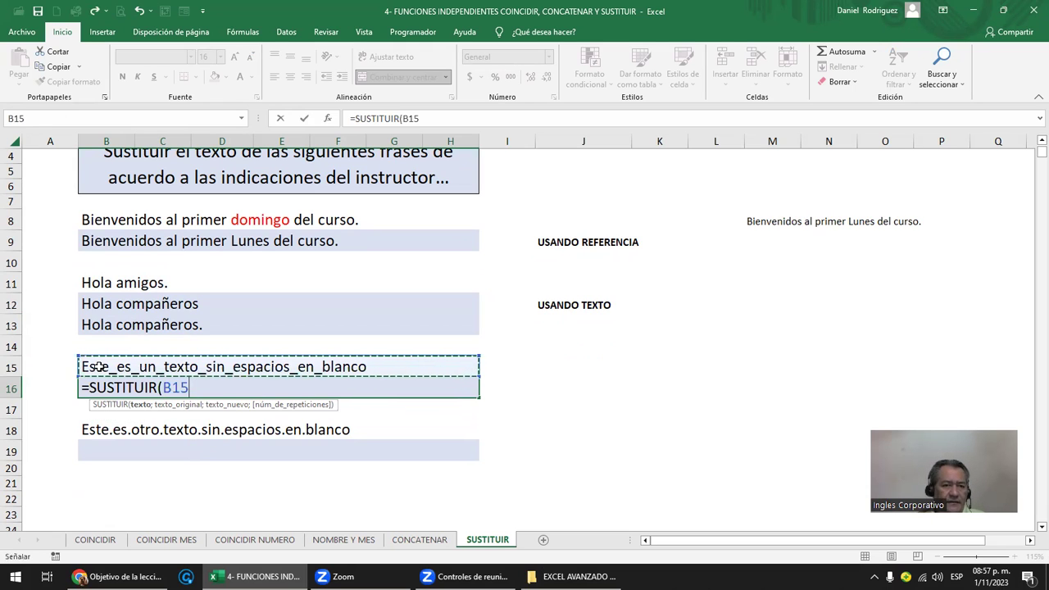
pyautogui.write(';')
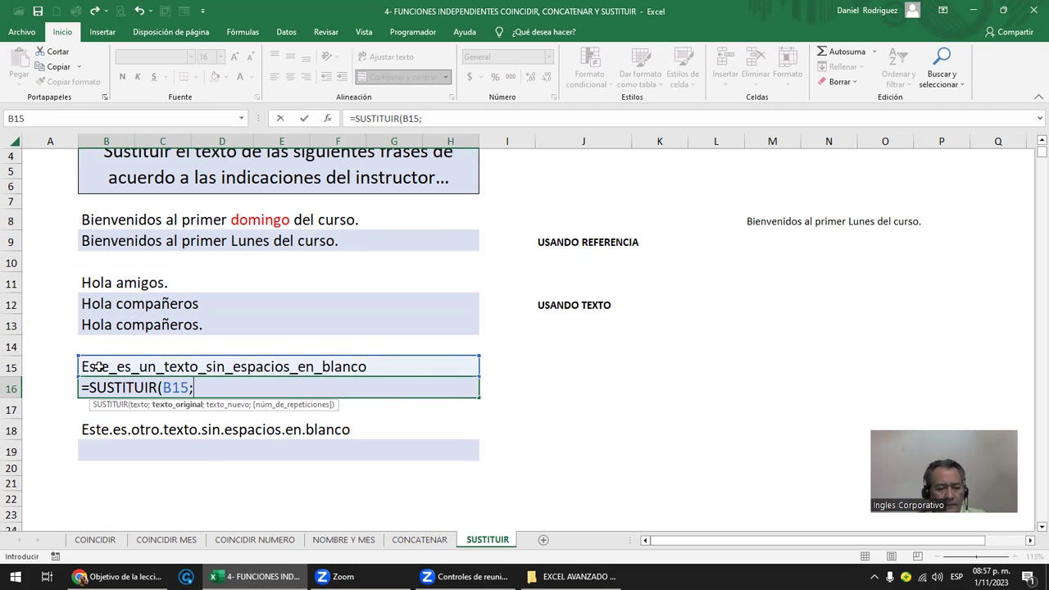
pyautogui.write('"_"')
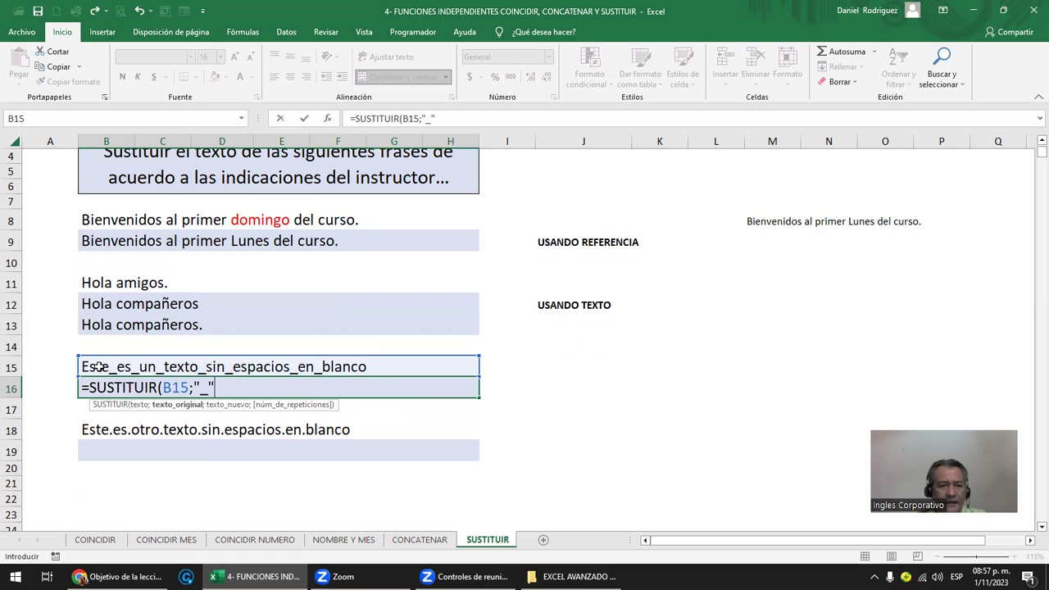
pyautogui.write(';" ')
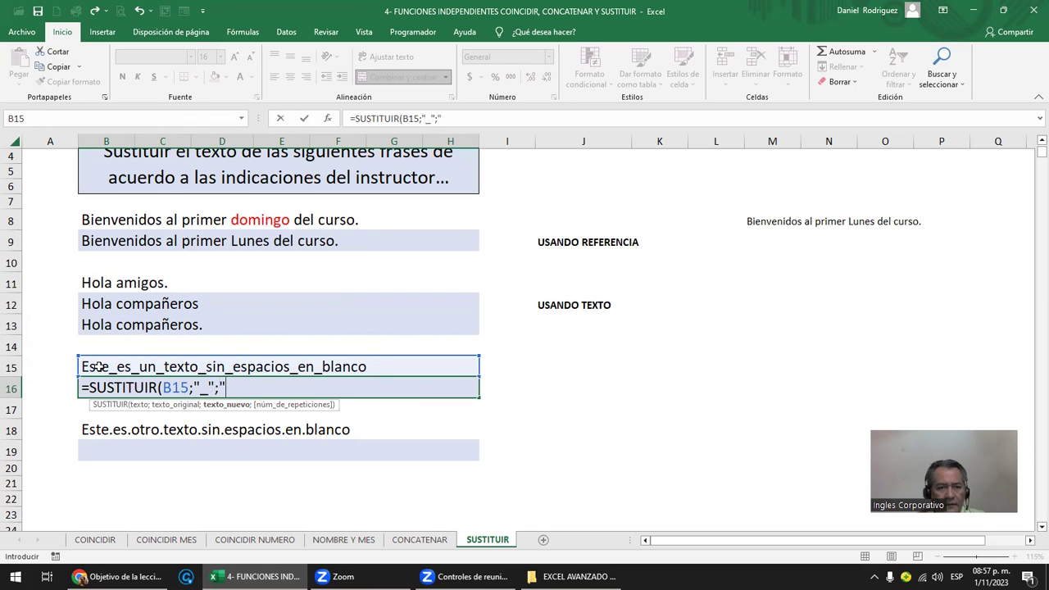
pyautogui.write('")')
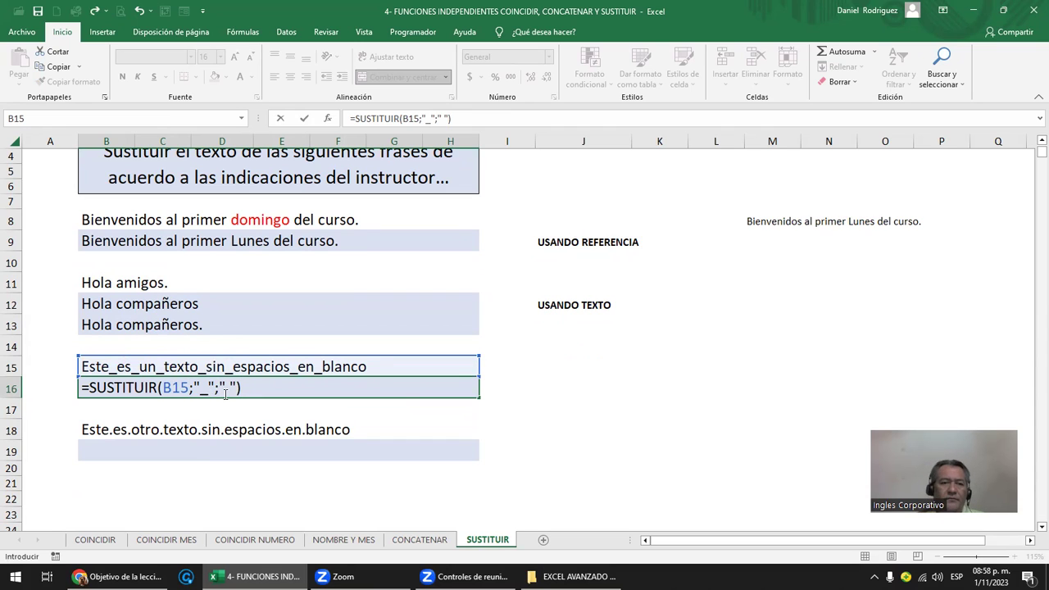
pyautogui.press('Return')
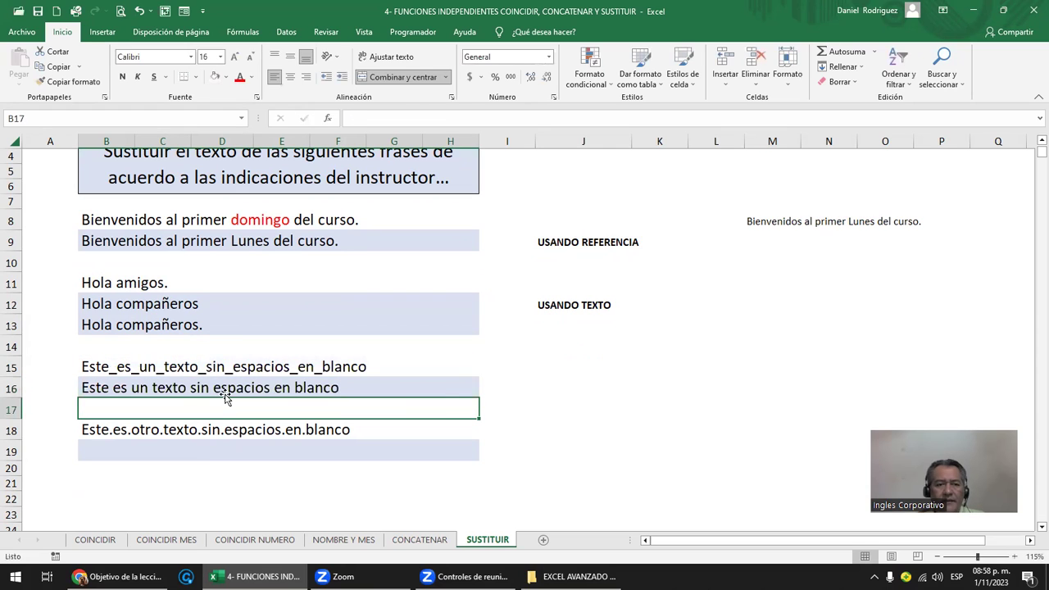
pyautogui.press('Up')
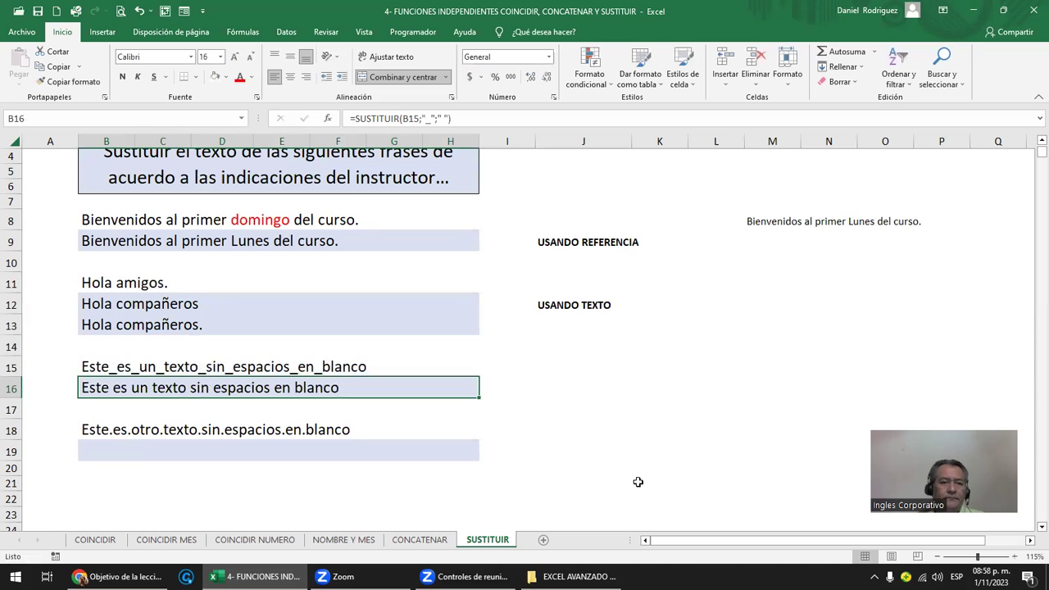
# In B19 enter =SUSTITUIR(B18;".";"**"), turning the dots into double asterisks
pyautogui.press('Down')
pyautogui.press('Down')
pyautogui.press('Down')
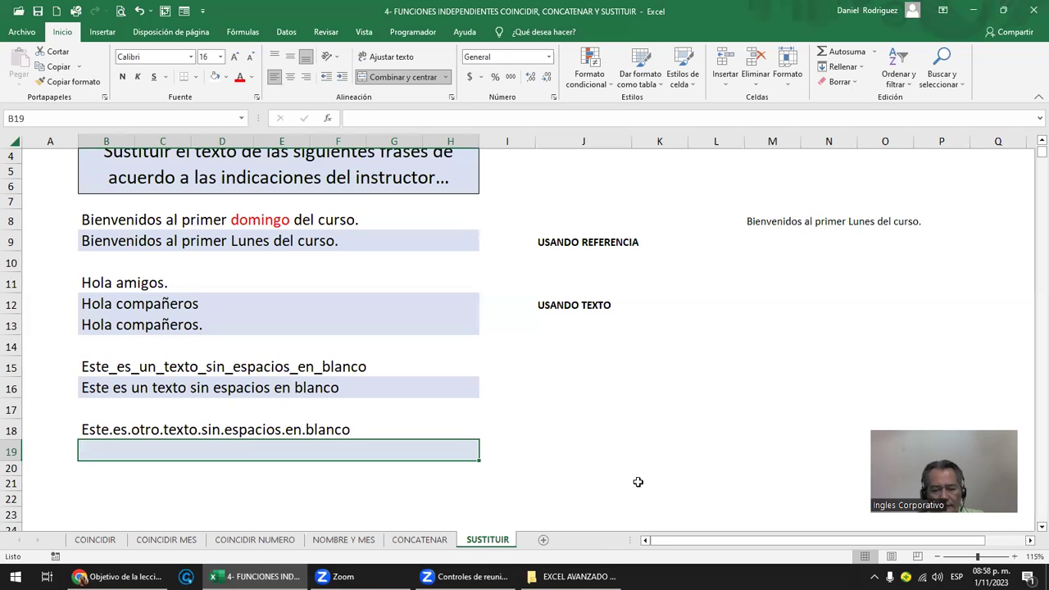
pyautogui.write('=su')
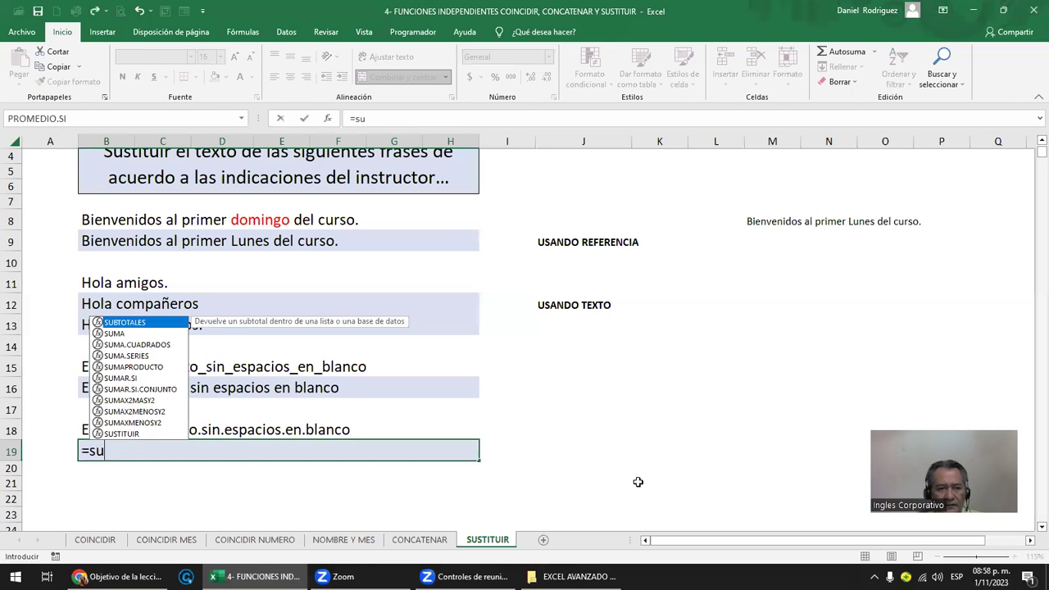
pyautogui.write('s')
pyautogui.press('Tab')
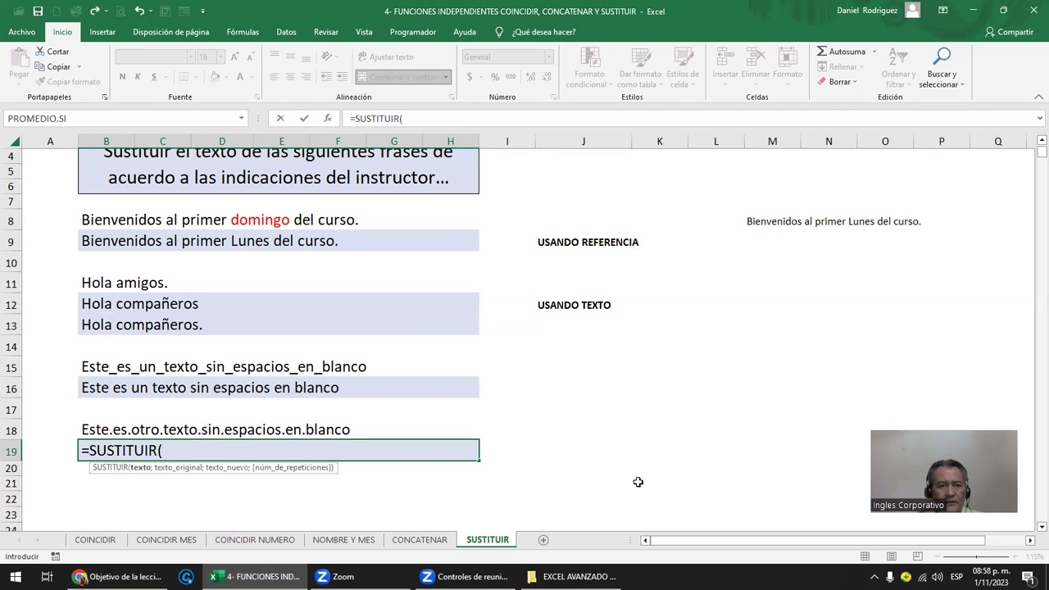
pyautogui.click(97, 429)
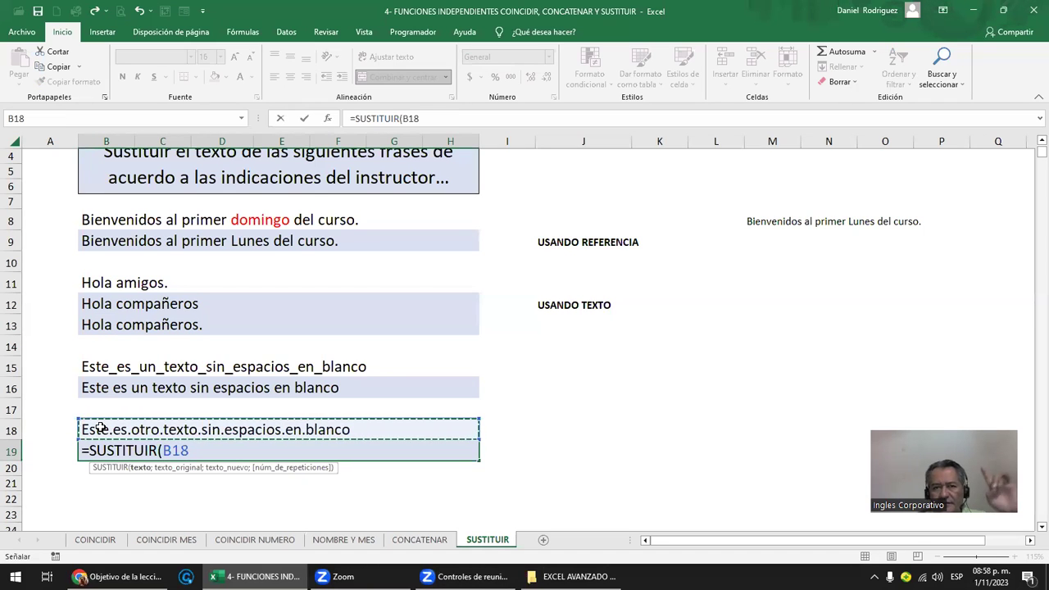
pyautogui.write(';"')
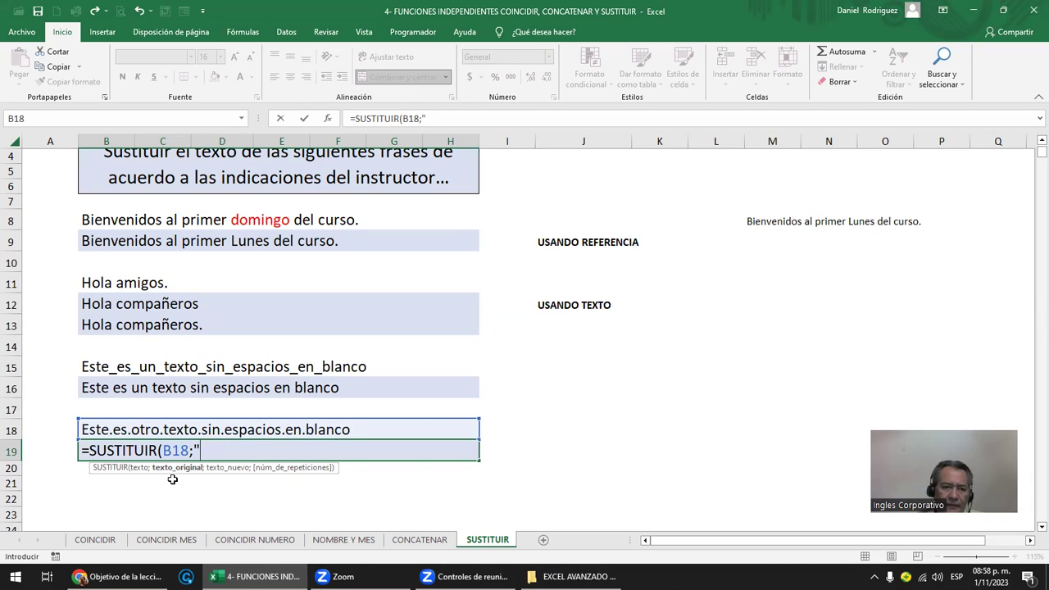
pyautogui.write('."')
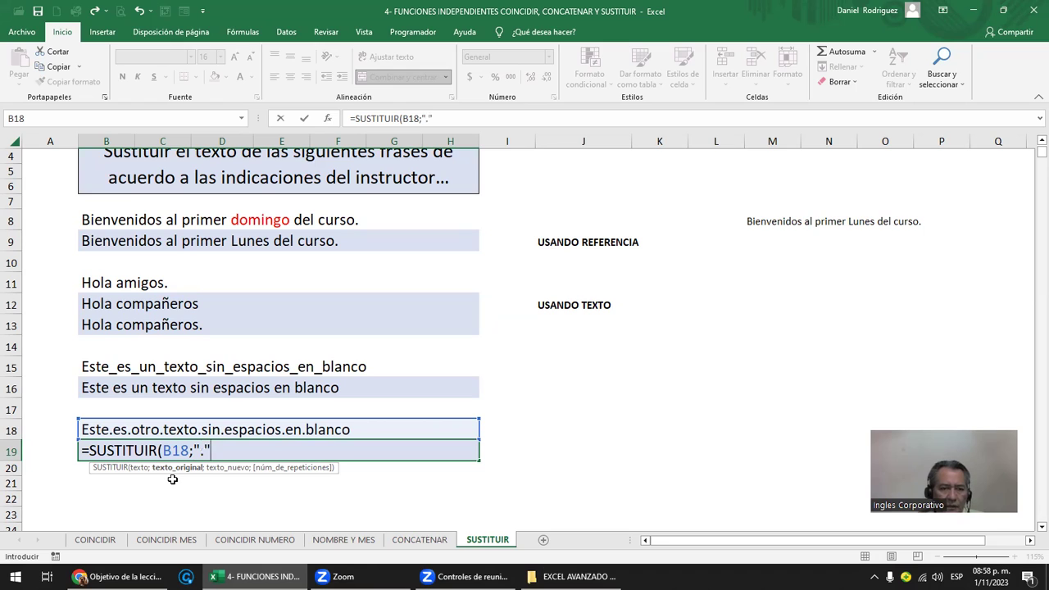
pyautogui.write(';')
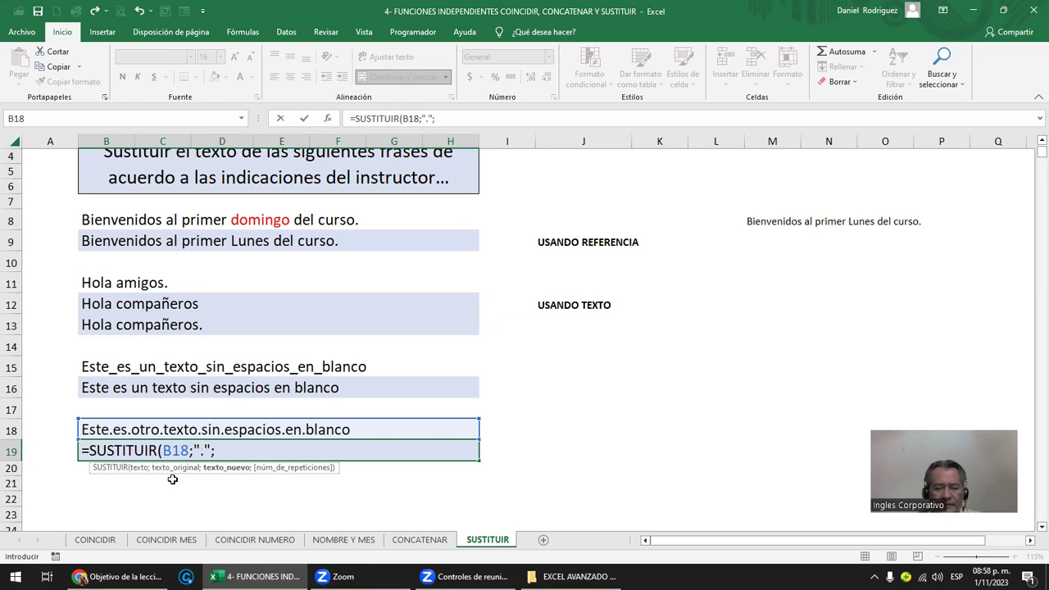
pyautogui.write('"**")')
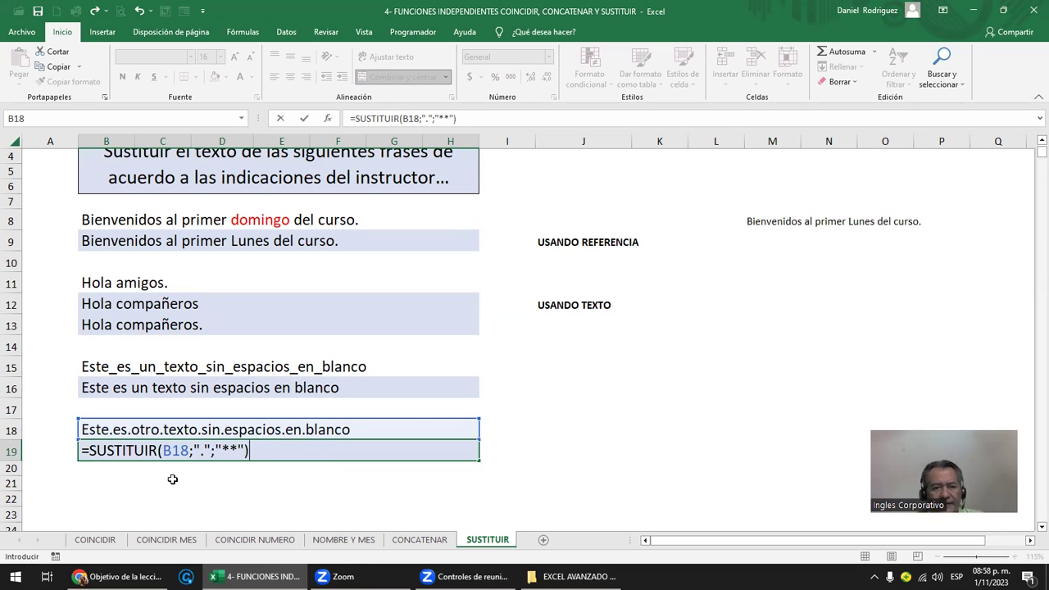
pyautogui.press('Return')
pyautogui.press('Up')
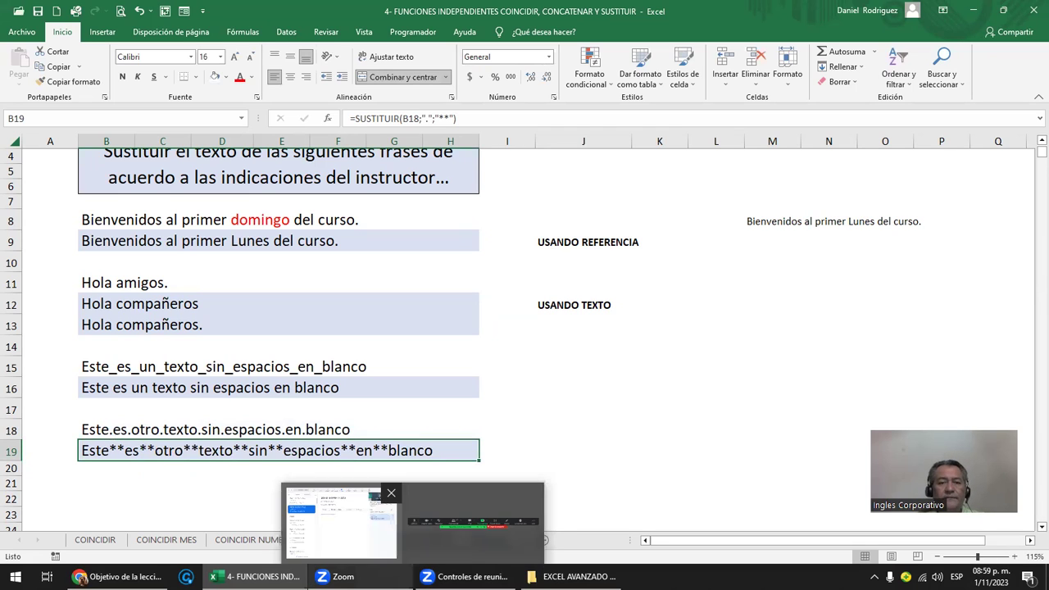
pyautogui.press('Down')
pyautogui.press('Up')
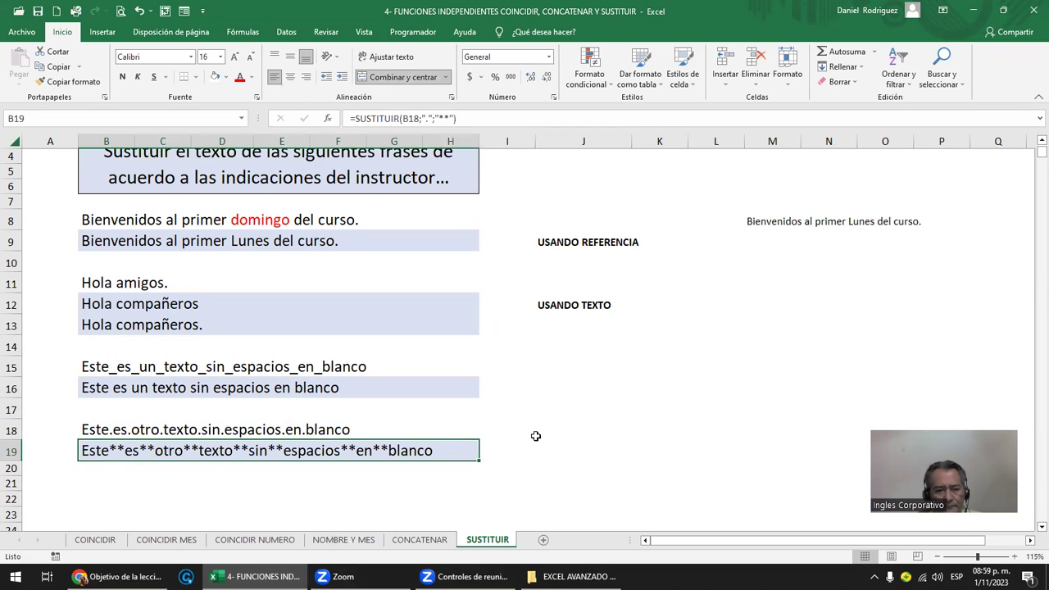
pyautogui.press('Down')
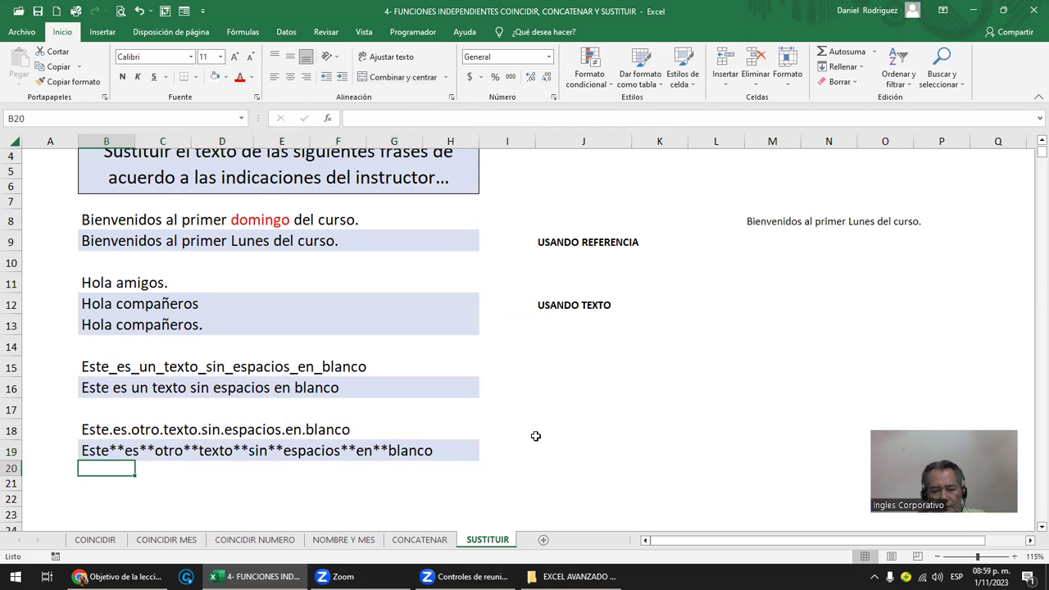
# Enlarge the font of row 20 by two steps
pyautogui.write('=su')
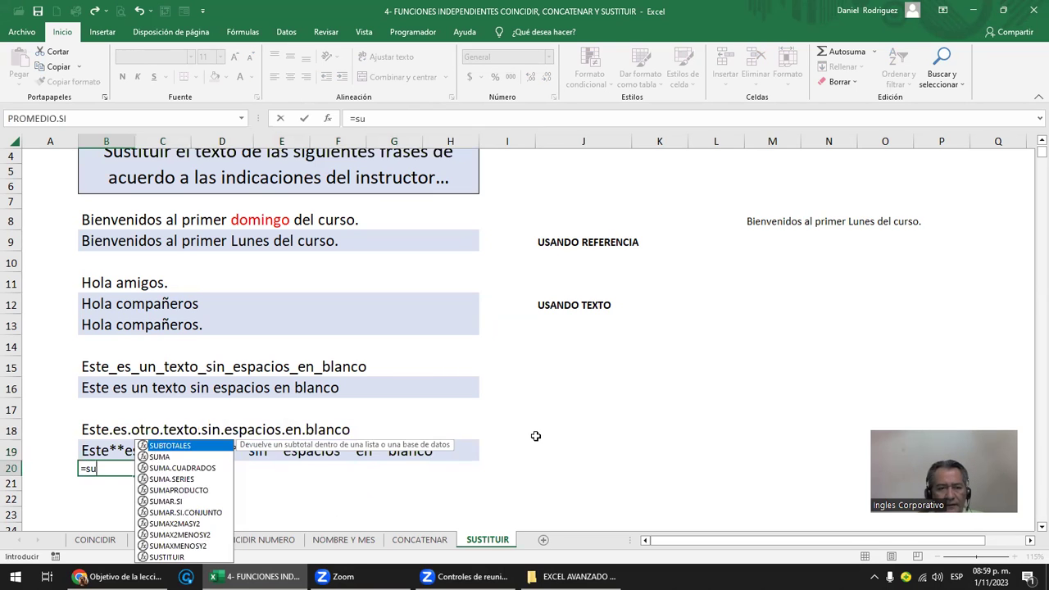
pyautogui.write('s')
pyautogui.press('Escape')
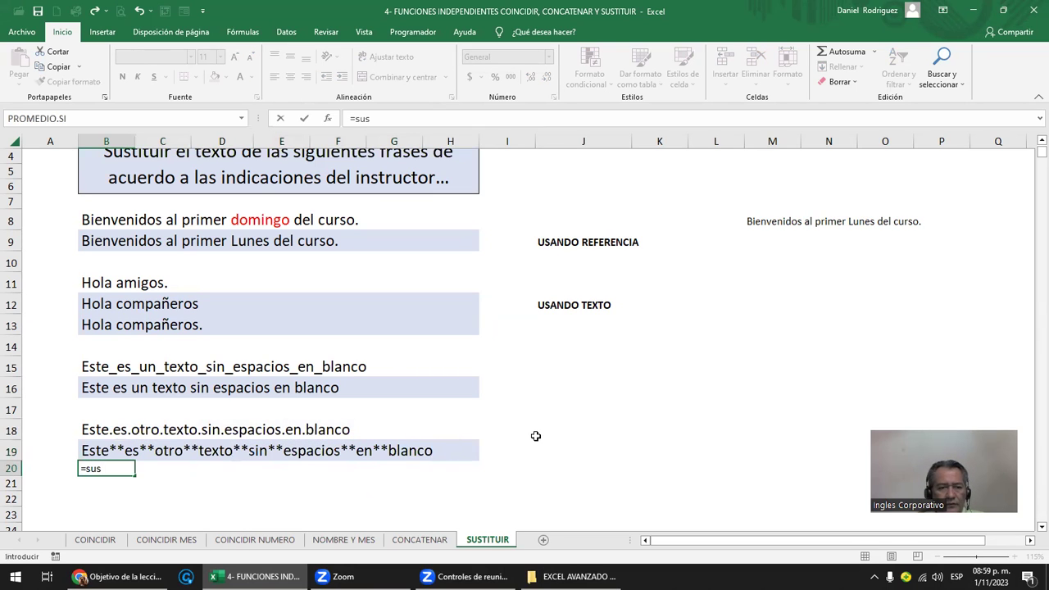
pyautogui.click(10, 468)
pyautogui.click(233, 59)
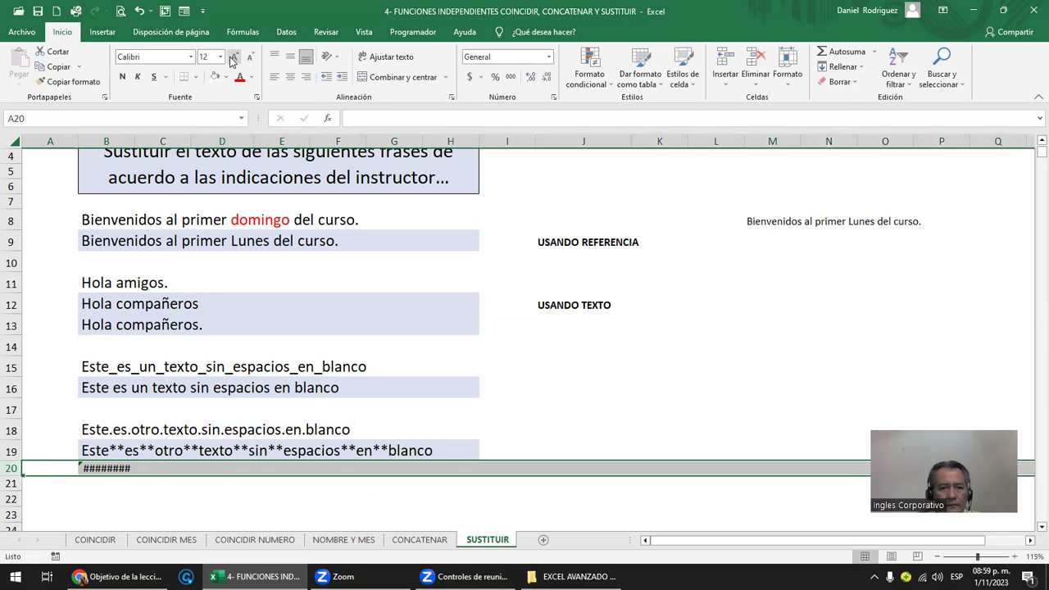
pyautogui.click(232, 59)
pyautogui.click(164, 496)
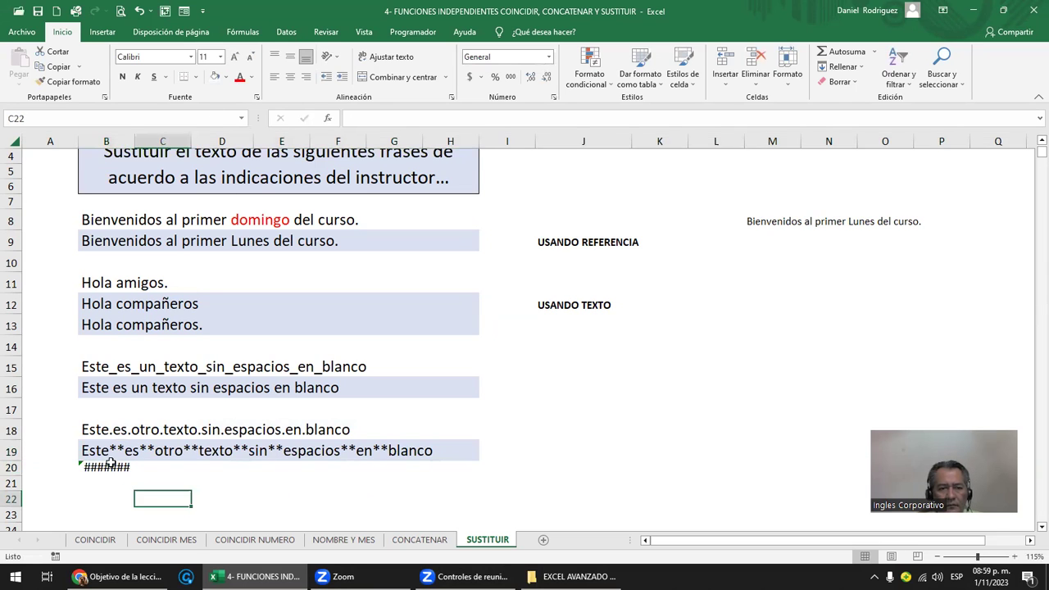
# In B20 enter =SUSTITUIR(B18;".";" ") to replace the dots with spaces
pyautogui.click(109, 464)
pyautogui.write('=sus')
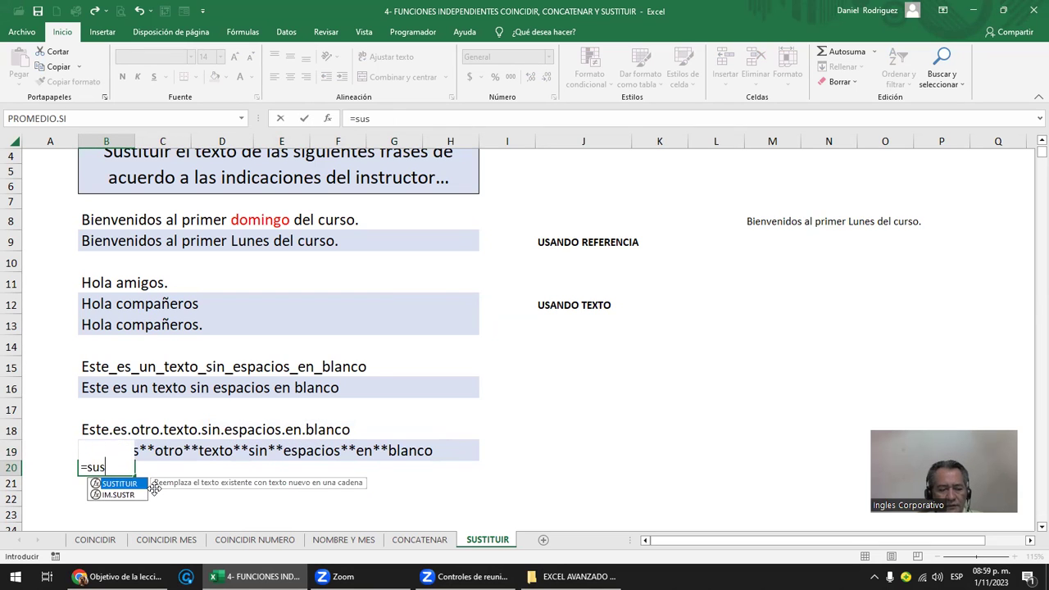
pyautogui.press('Tab')
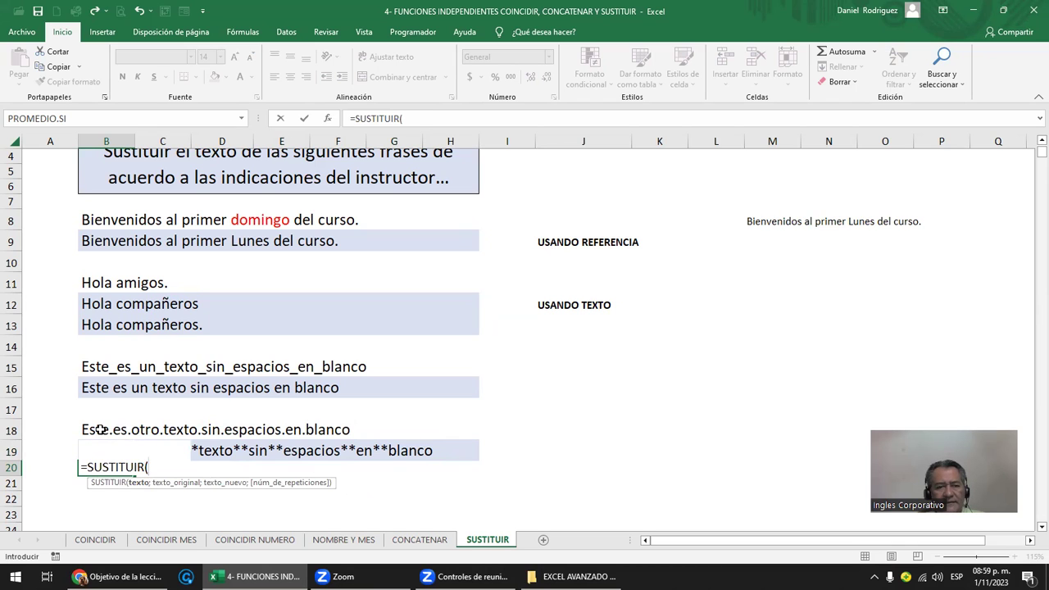
pyautogui.click(101, 429)
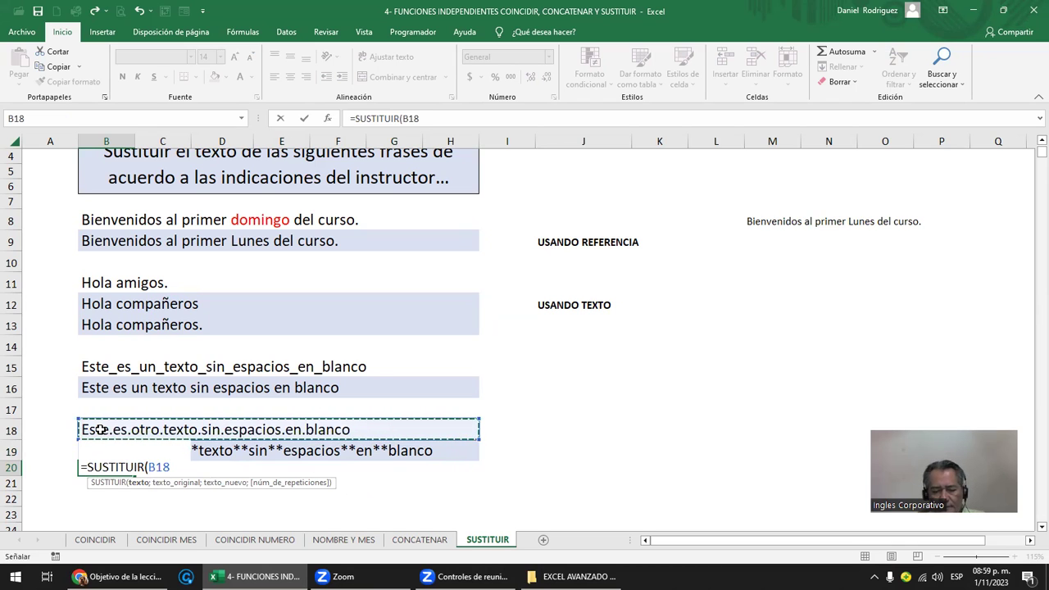
pyautogui.write(';')
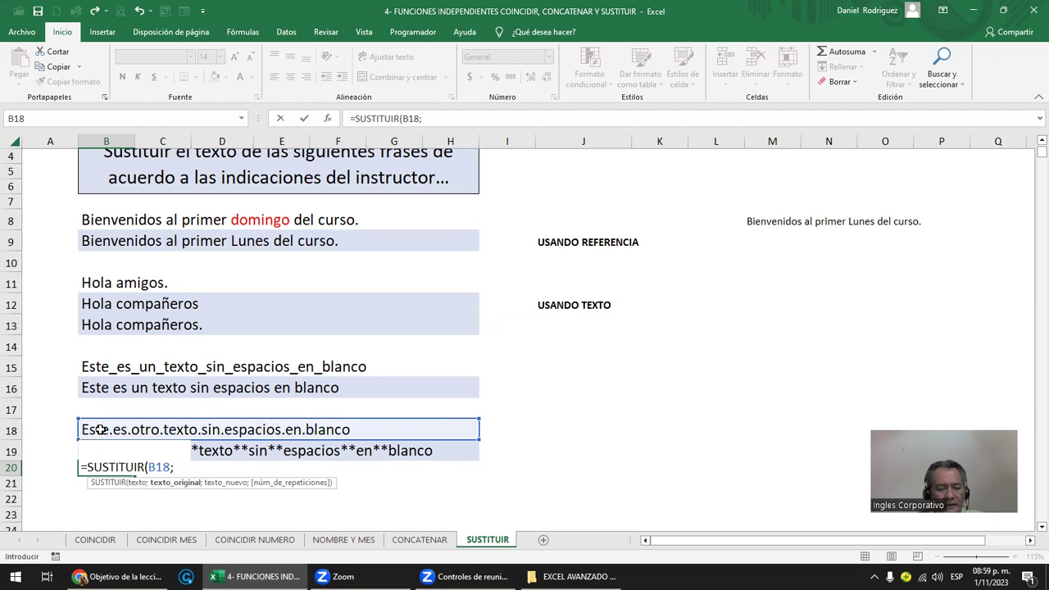
pyautogui.write('".";')
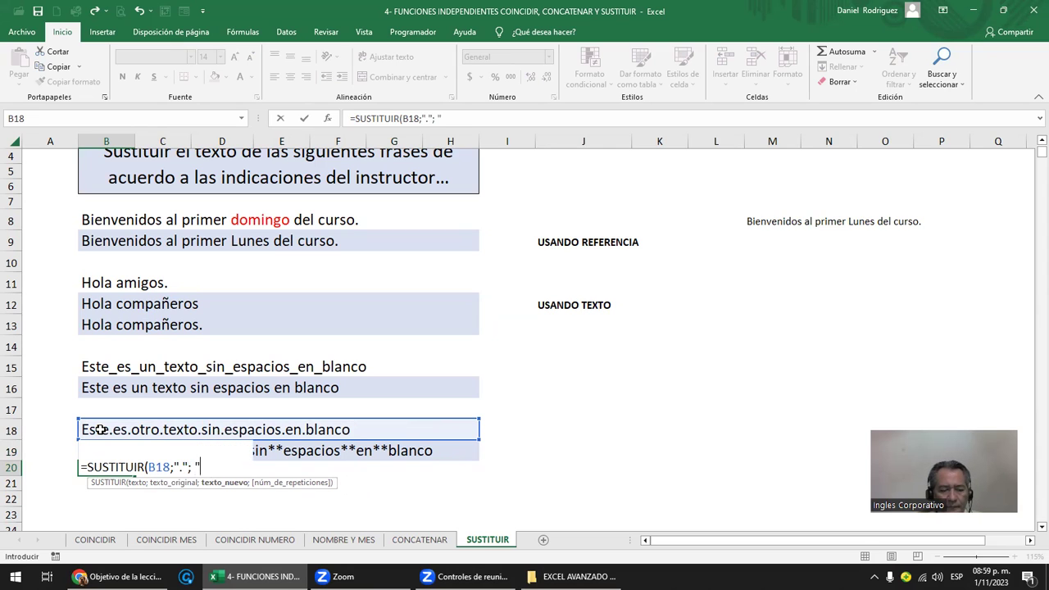
pyautogui.write('"')
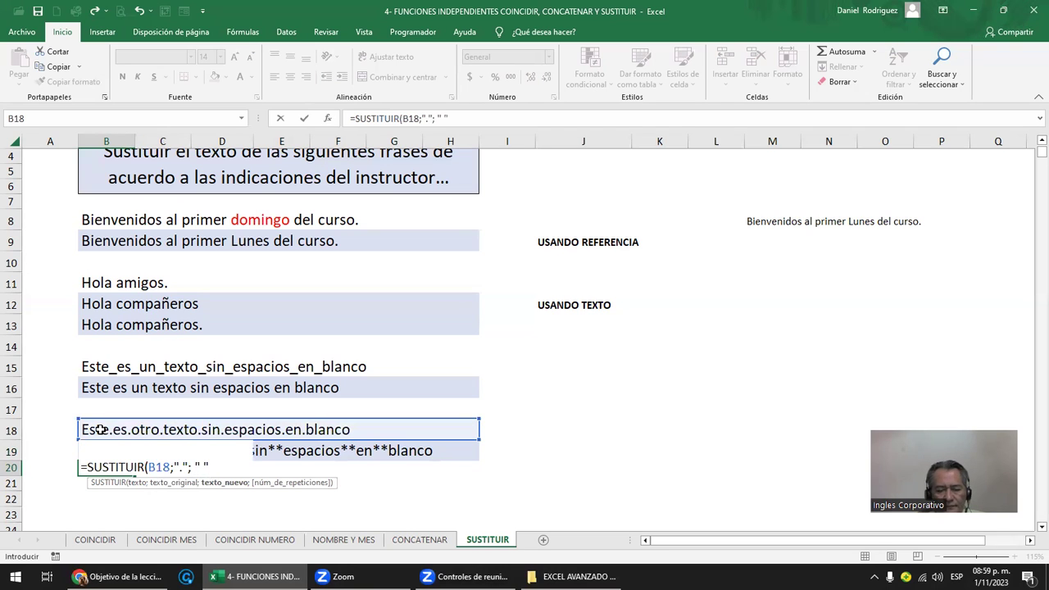
pyautogui.write(')')
pyautogui.press('Return')
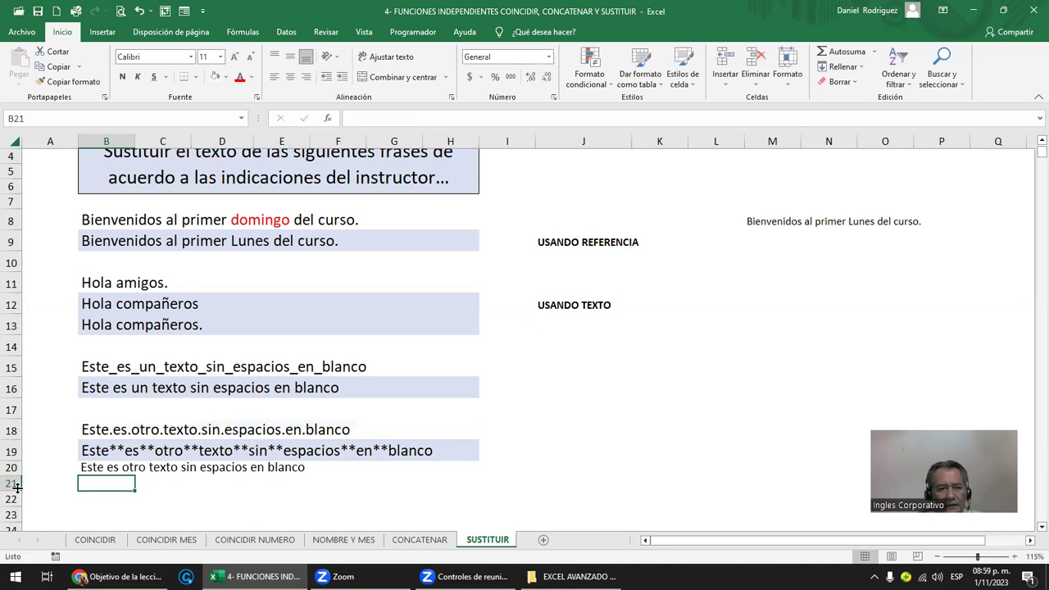
# Copy row 19's formatting onto row 20 with Copiar formato
pyautogui.click(11, 451)
pyautogui.click(78, 86)
pyautogui.click(11, 467)
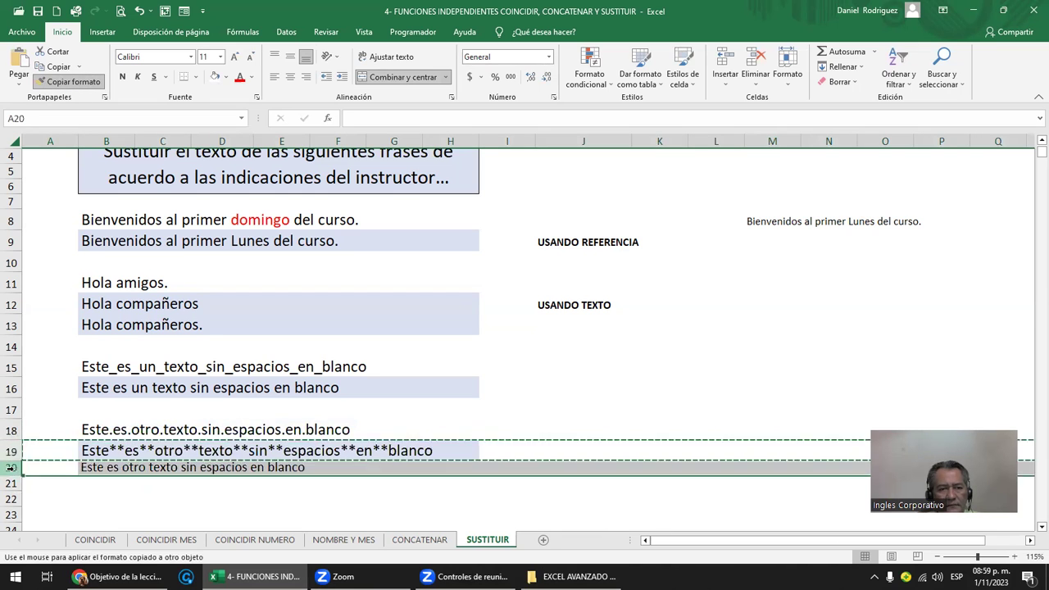
pyautogui.click(187, 501)
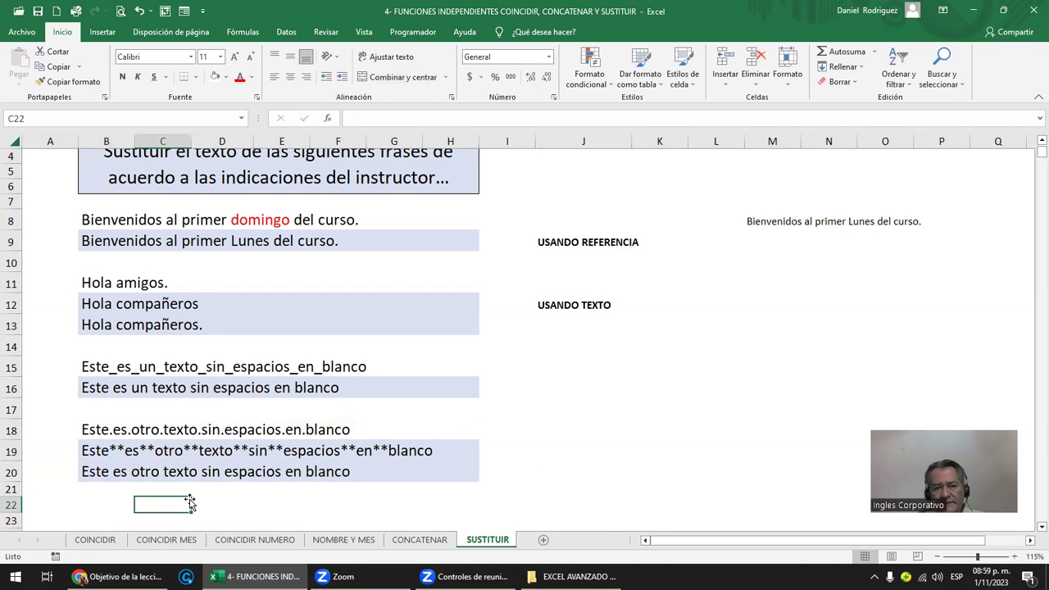
pyautogui.click(123, 476)
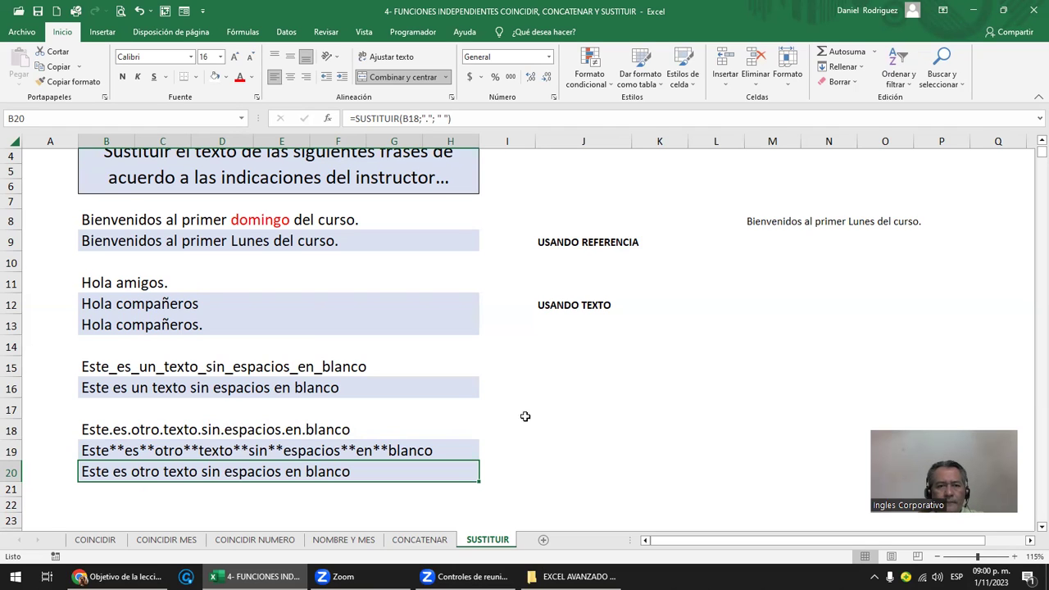
pyautogui.click(605, 435)
pyautogui.keyDown('ctrl'); pyautogui.scroll(-2, 604, 434); pyautogui.keyUp('ctrl')
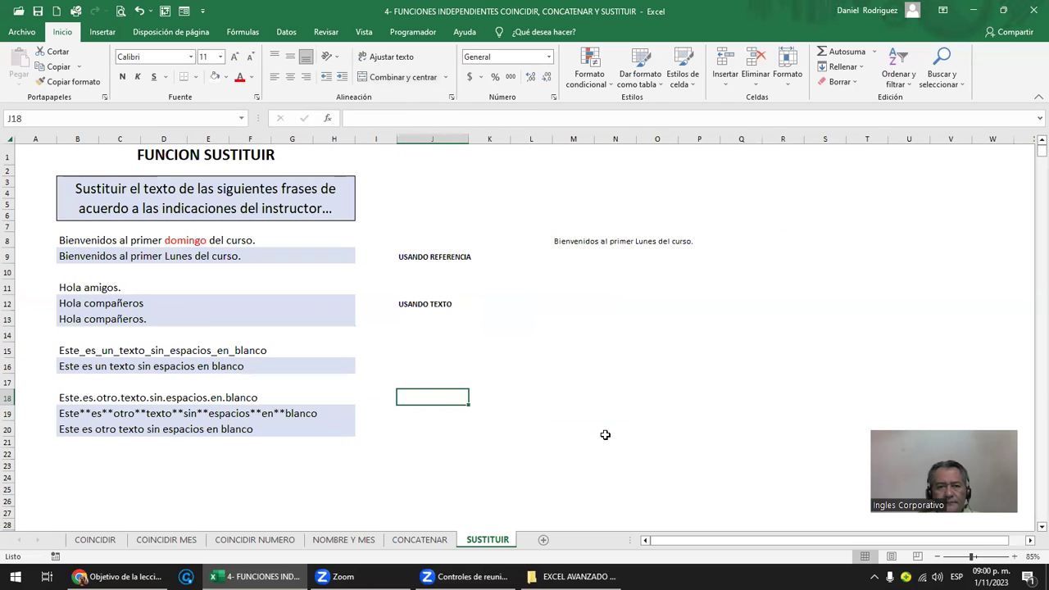
pyautogui.keyDown('ctrl'); pyautogui.scroll(1, 605, 434); pyautogui.keyUp('ctrl')
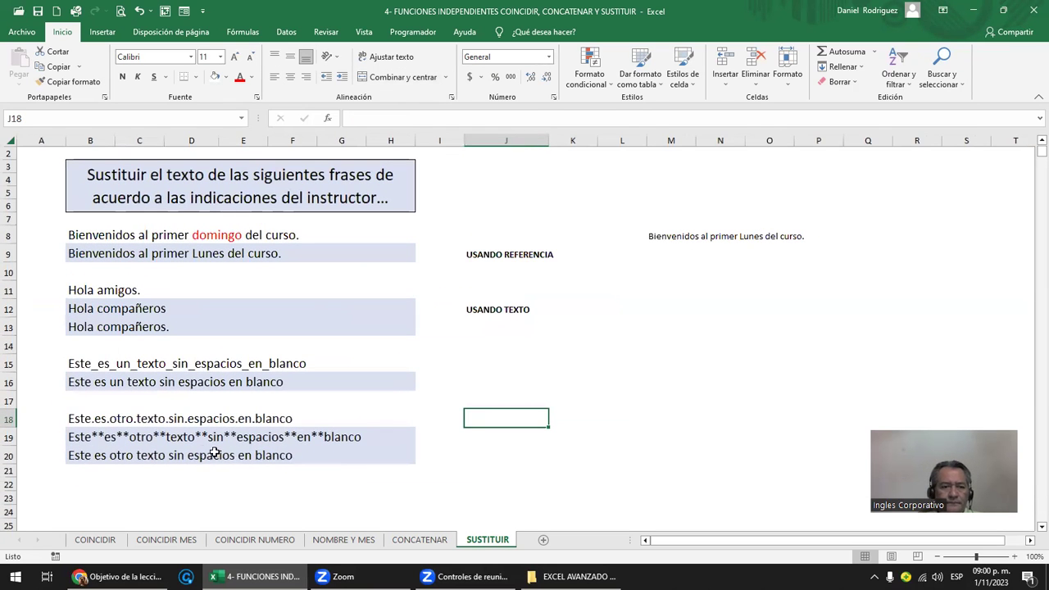
pyautogui.click(188, 454)
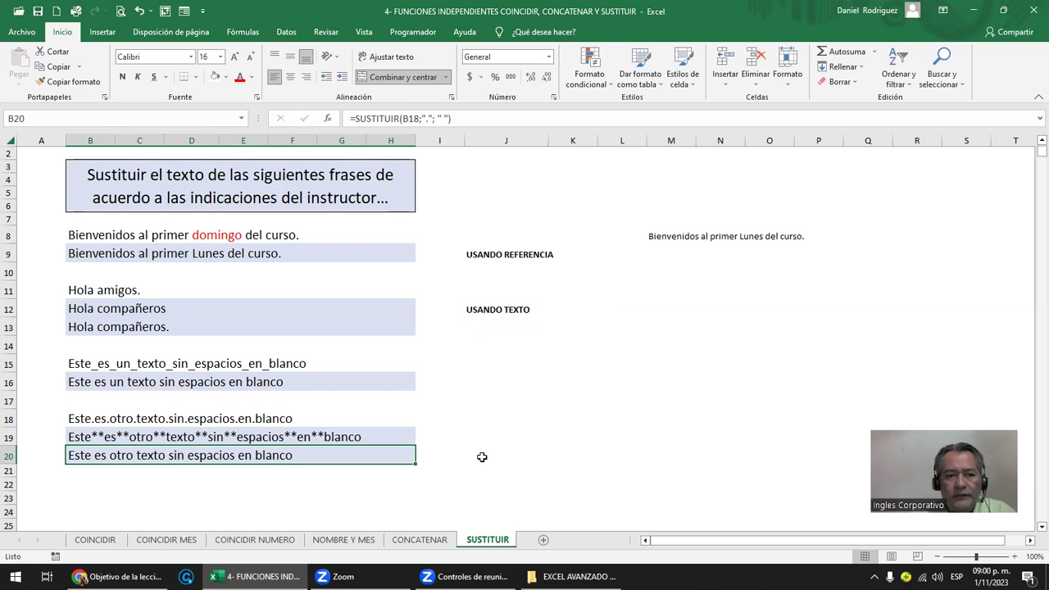
pyautogui.hotkey('ctrl', 'c')
pyautogui.press('Down')
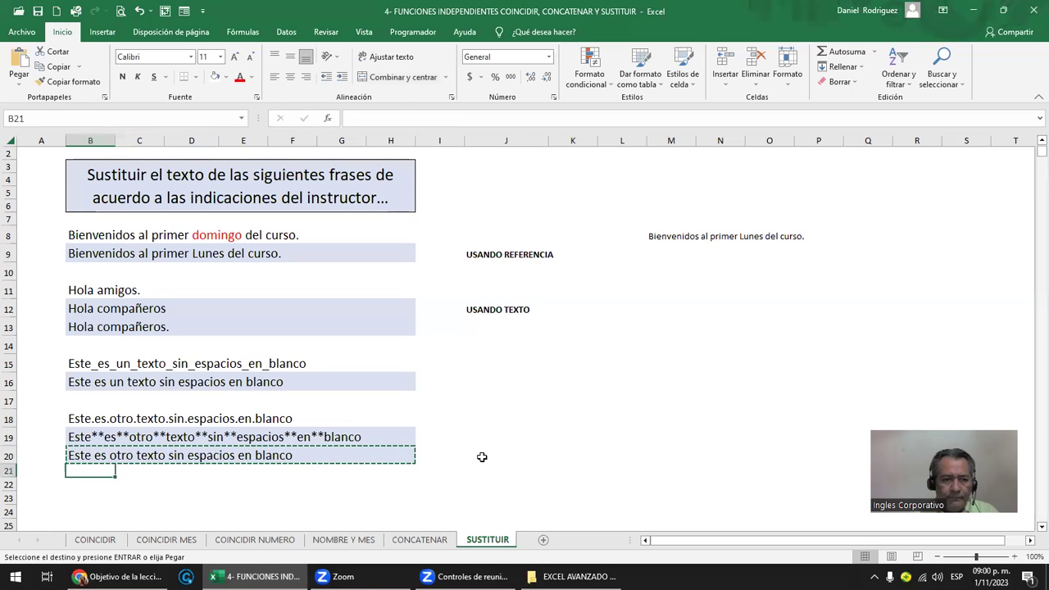
pyautogui.press('Down')
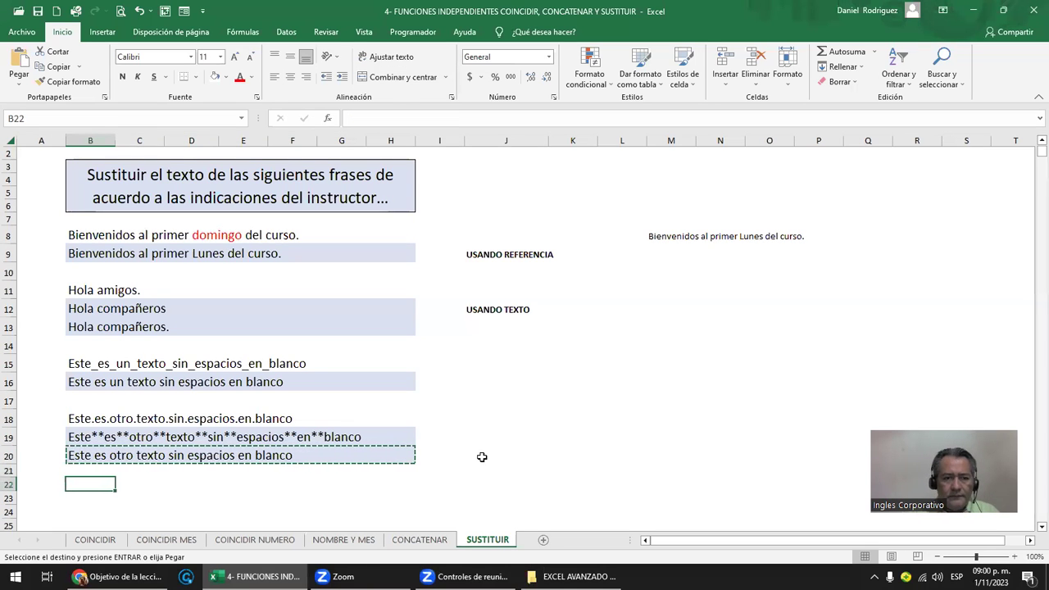
pyautogui.scroll(2, 481, 457)
pyautogui.scroll(1, 482, 456)
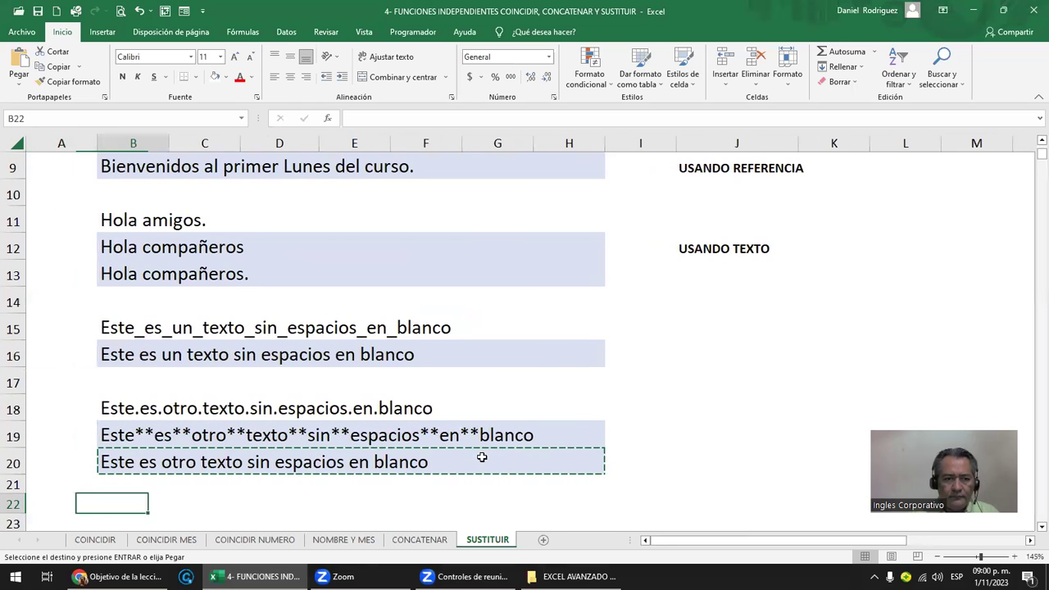
pyautogui.rightClick(121, 505)
pyautogui.click(167, 267)
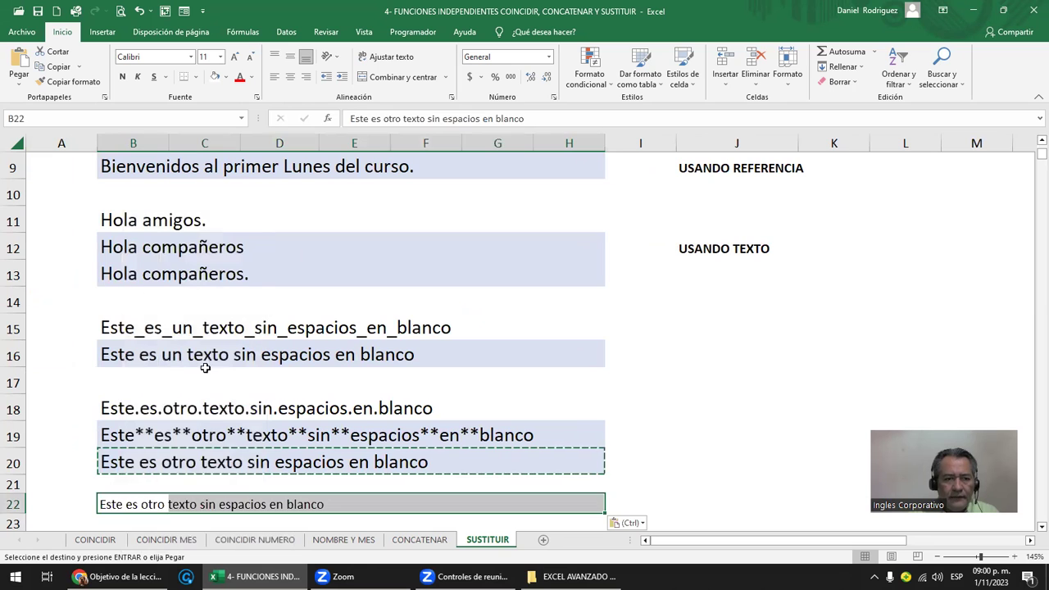
pyautogui.scroll(1, 91, 499)
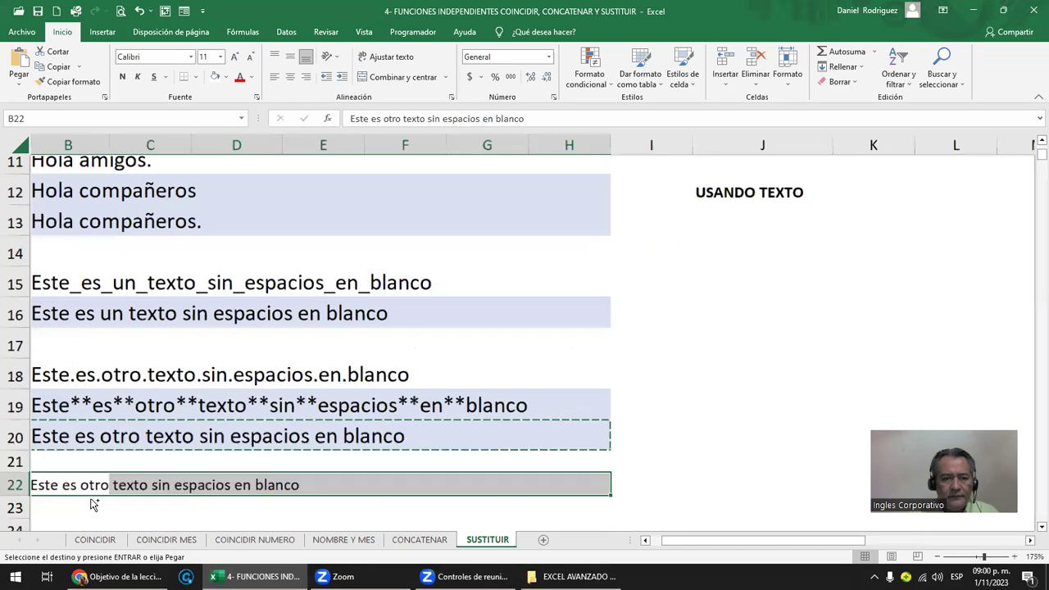
pyautogui.scroll(1, 92, 500)
pyautogui.press('Down')
pyautogui.press('Down')
pyautogui.press('Left')
pyautogui.press('Down')
pyautogui.press('Up')
pyautogui.press('Up')
pyautogui.press('Right')
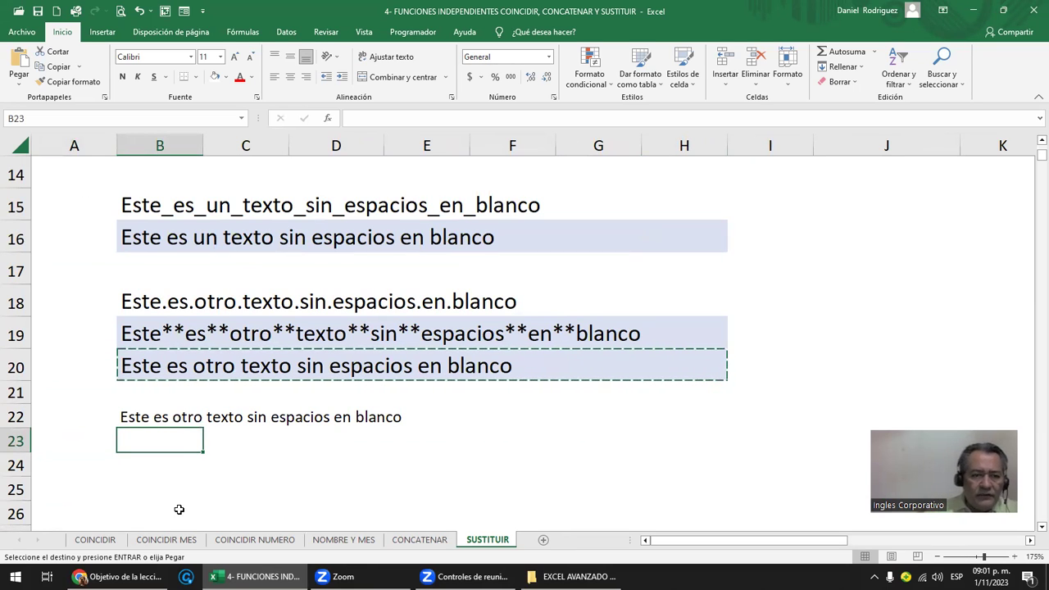
pyautogui.press('Escape')
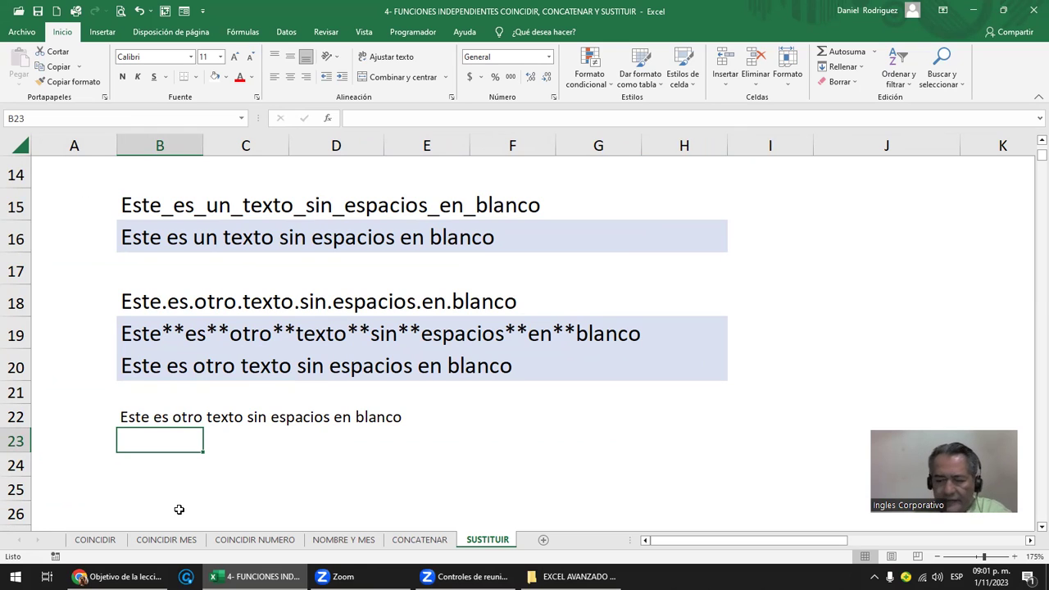
pyautogui.press('alt')
pyautogui.press('Escape')
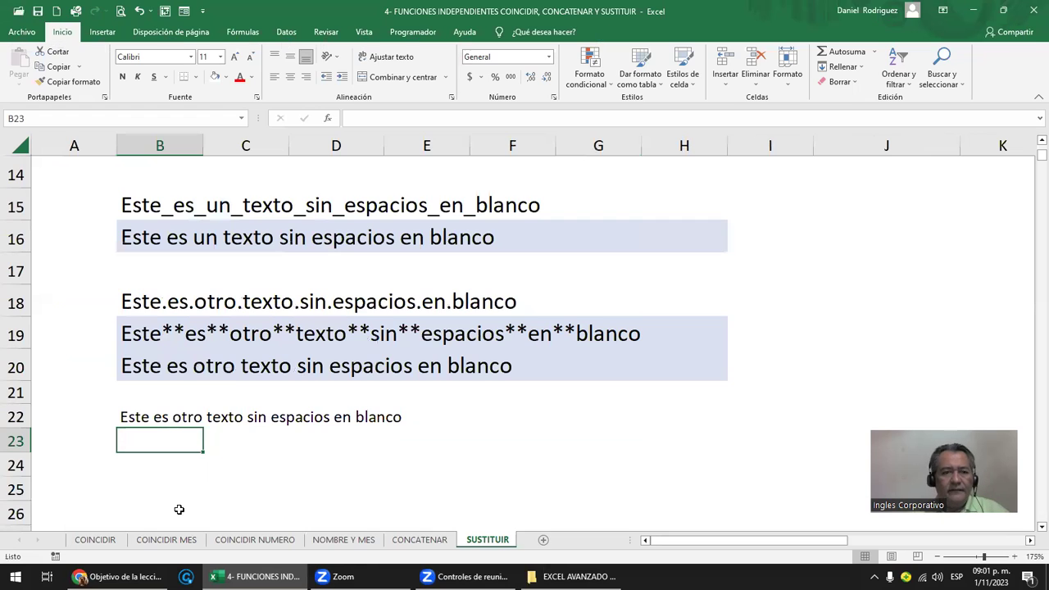
pyautogui.write('=///////')
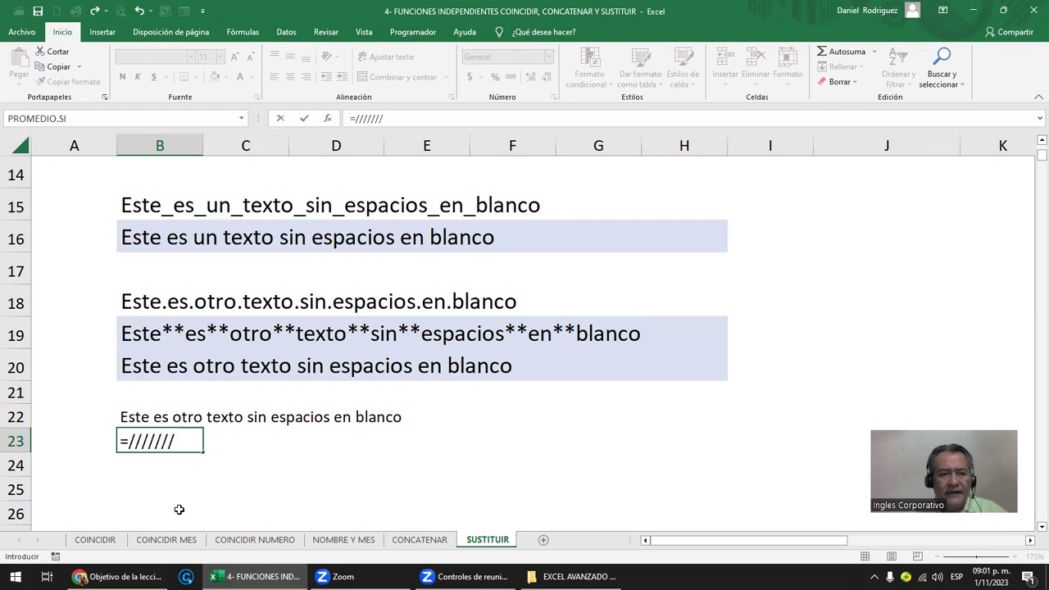
pyautogui.press('Escape')
pyautogui.press('Up')
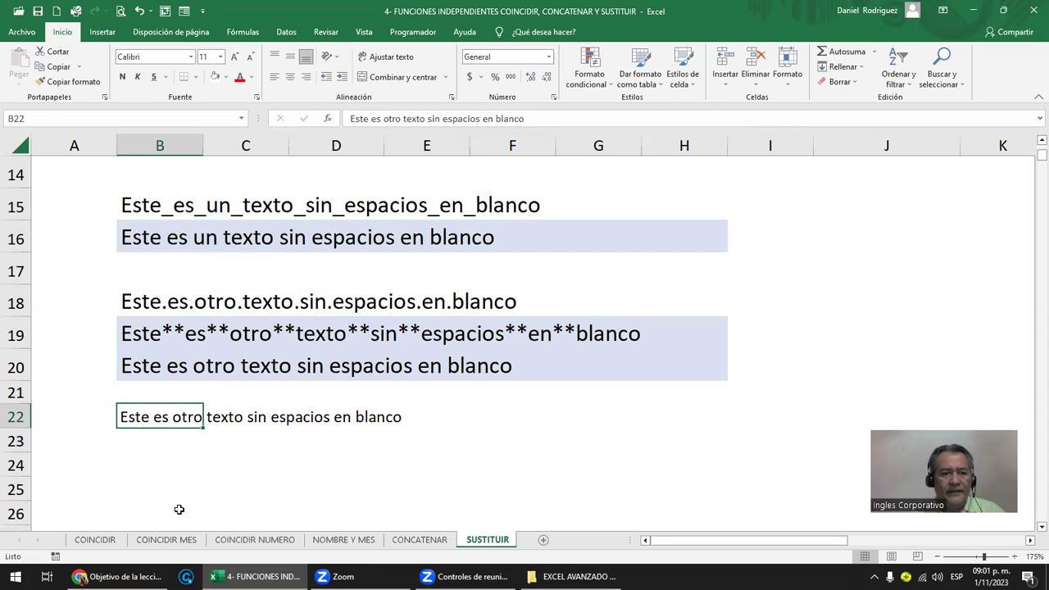
pyautogui.doubleClick(152, 416)
pyautogui.write('/')
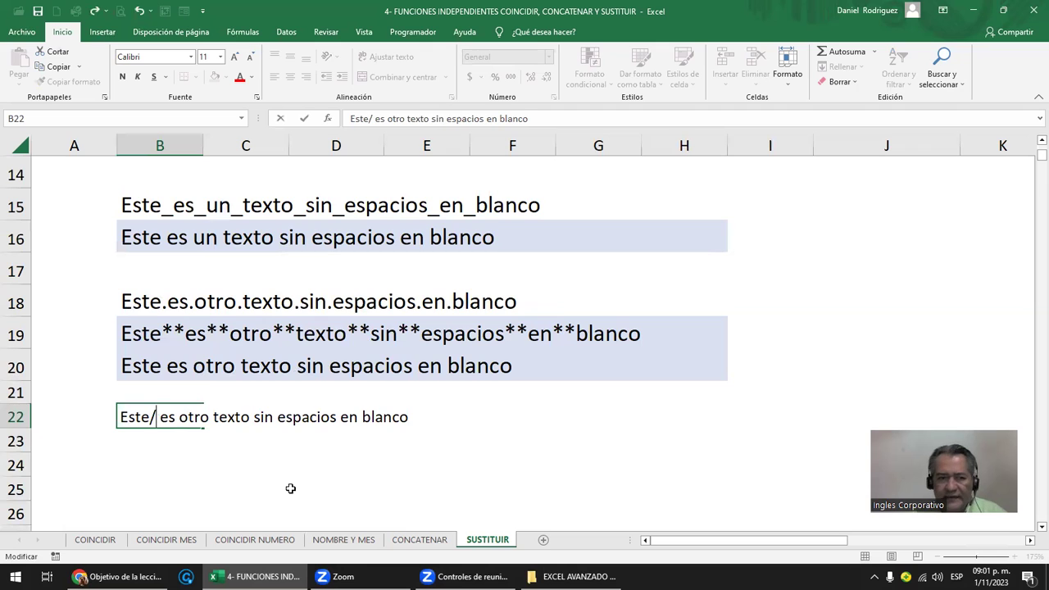
pyautogui.press('Right')
pyautogui.press('Right')
pyautogui.write('/')
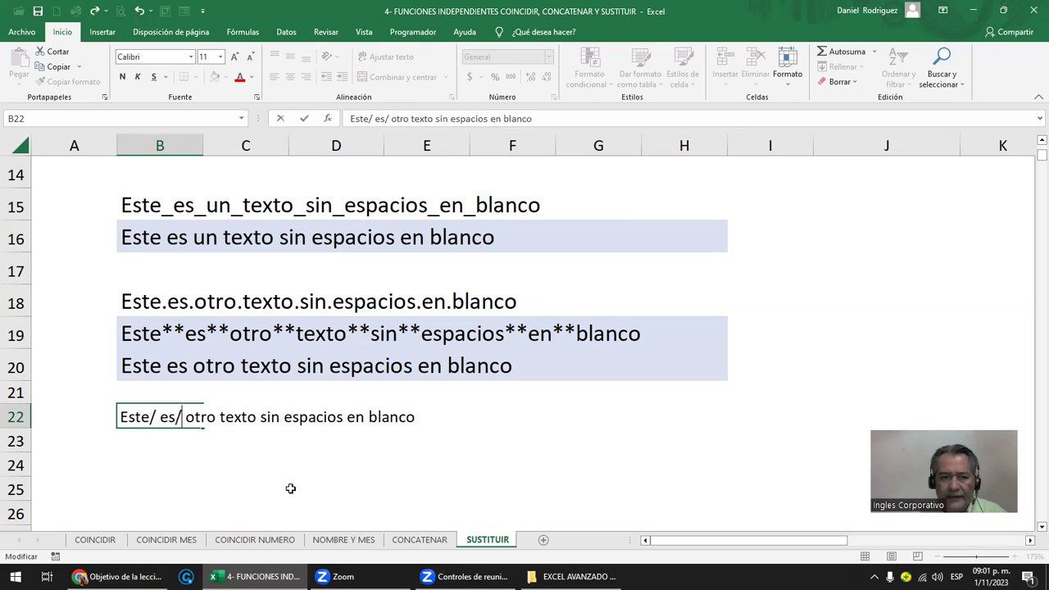
pyautogui.press('Escape')
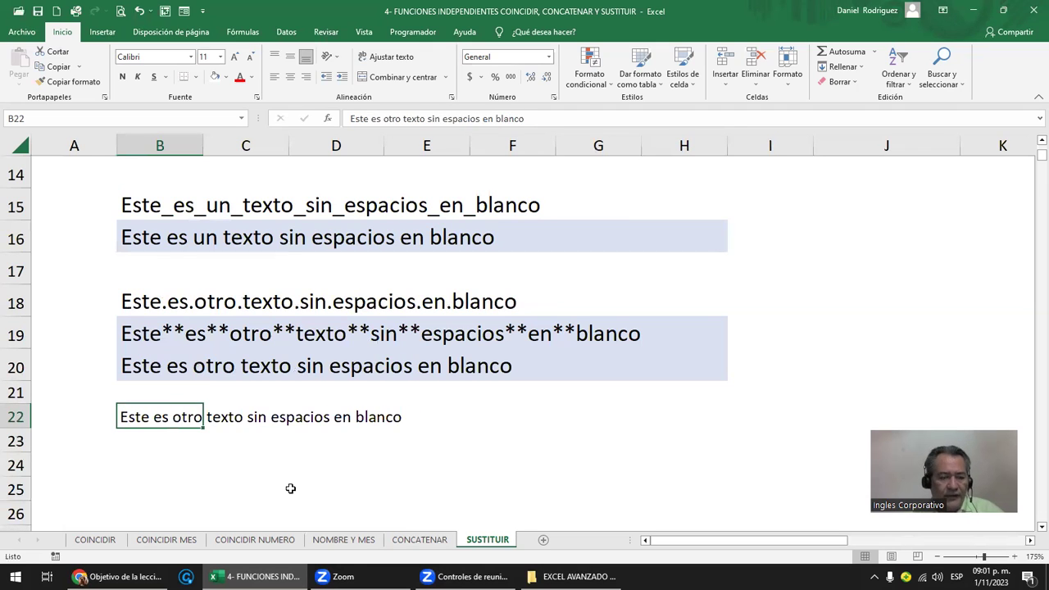
pyautogui.press('Down')
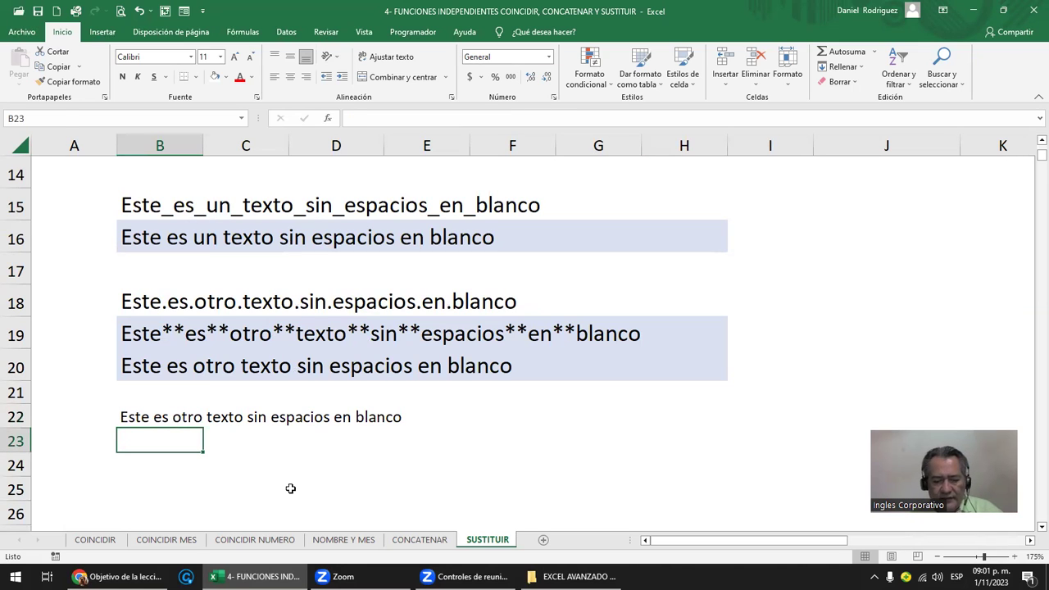
# Enter =SUSTITUIR(B22;" ";"/") in B23, giving Este/es/otro/texto/sin/espacios/en/blanco
pyautogui.write('=sus')
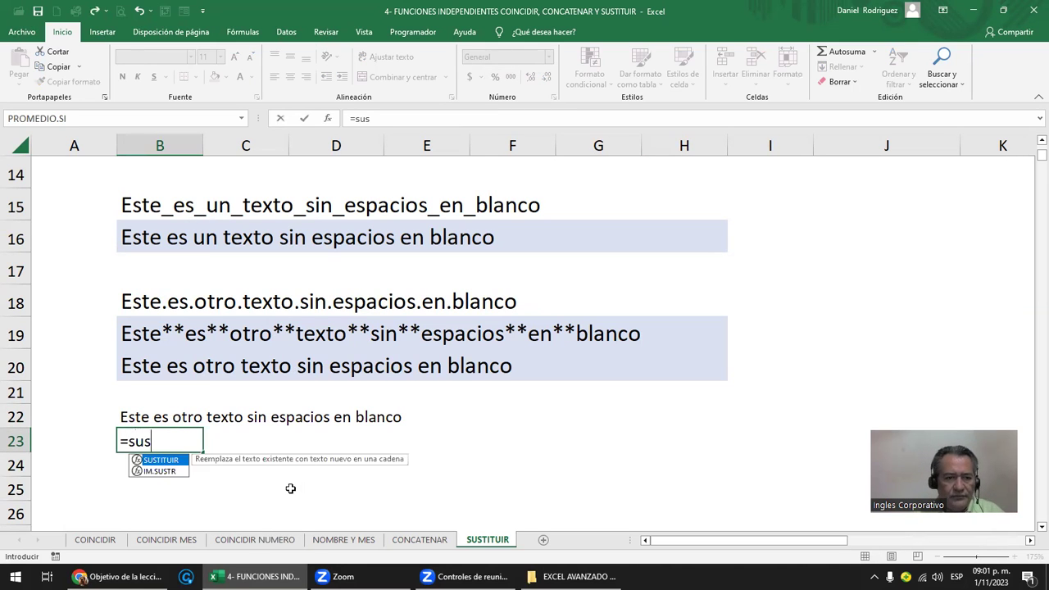
pyautogui.press('Tab')
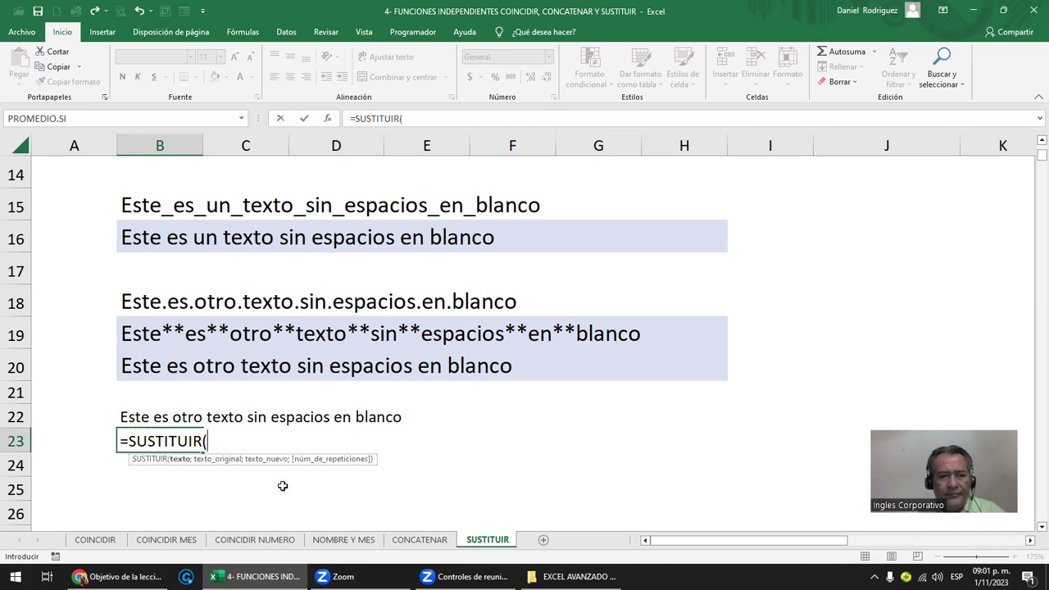
pyautogui.click(135, 418)
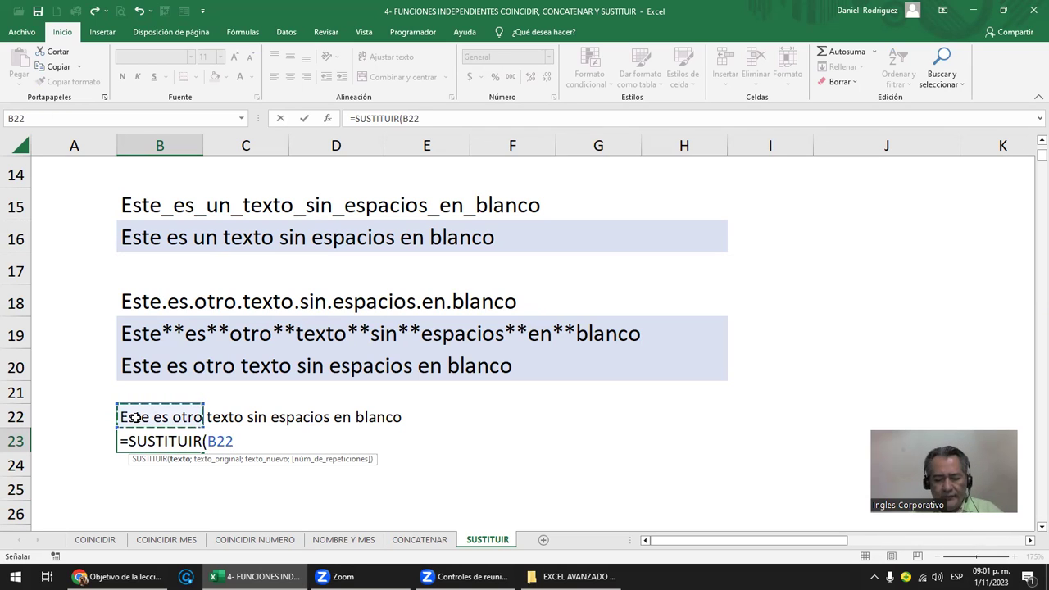
pyautogui.write(';')
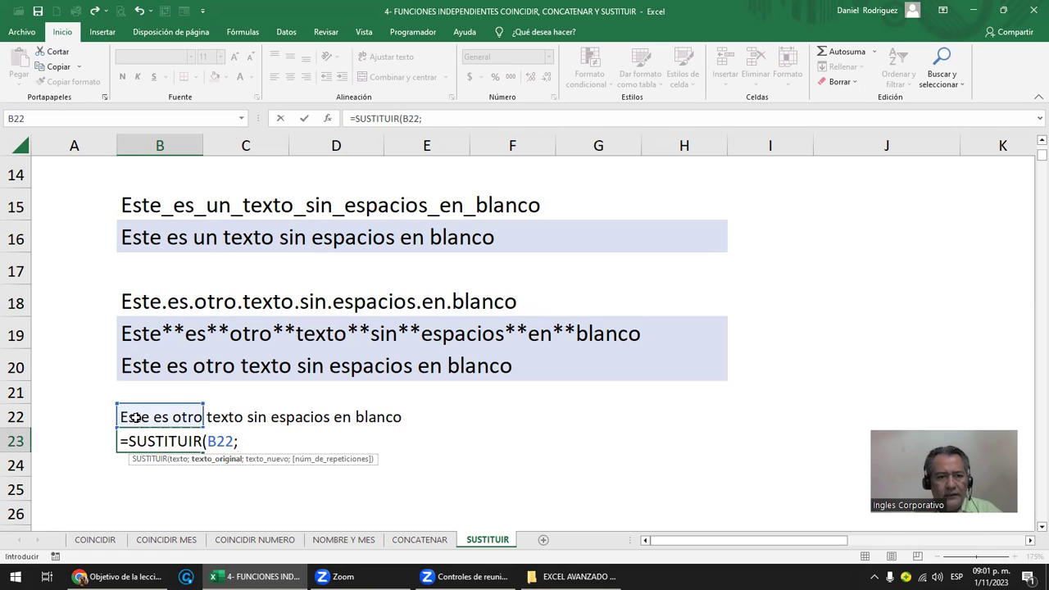
pyautogui.write('" "')
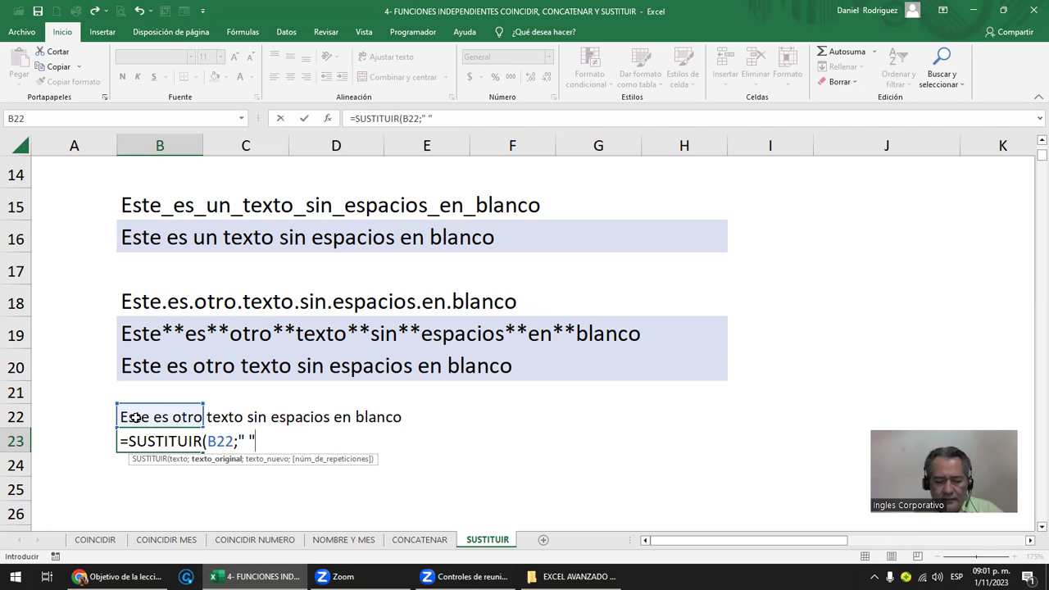
pyautogui.write(';')
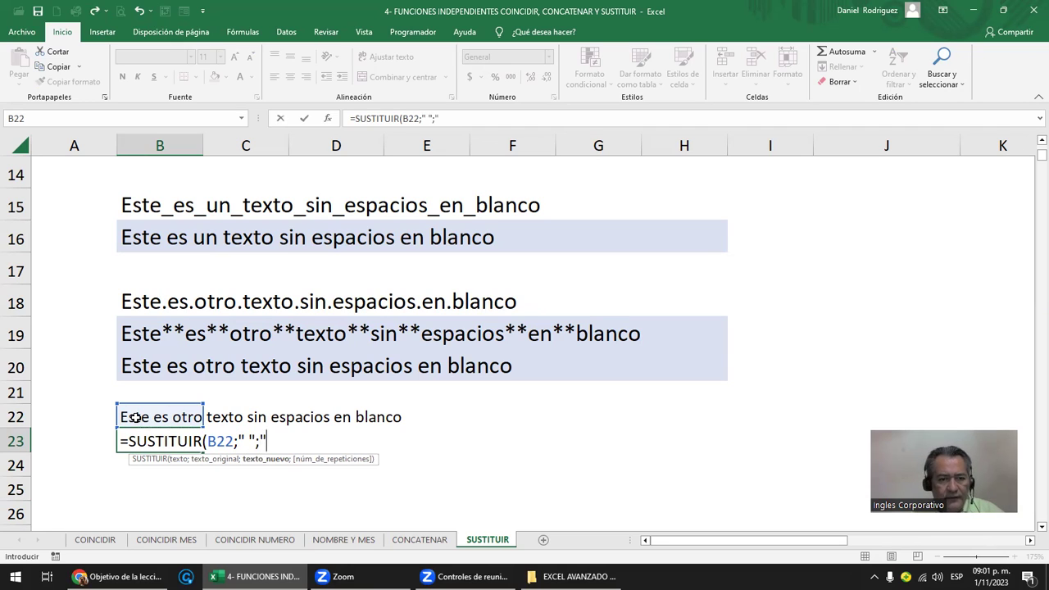
pyautogui.write('/"')
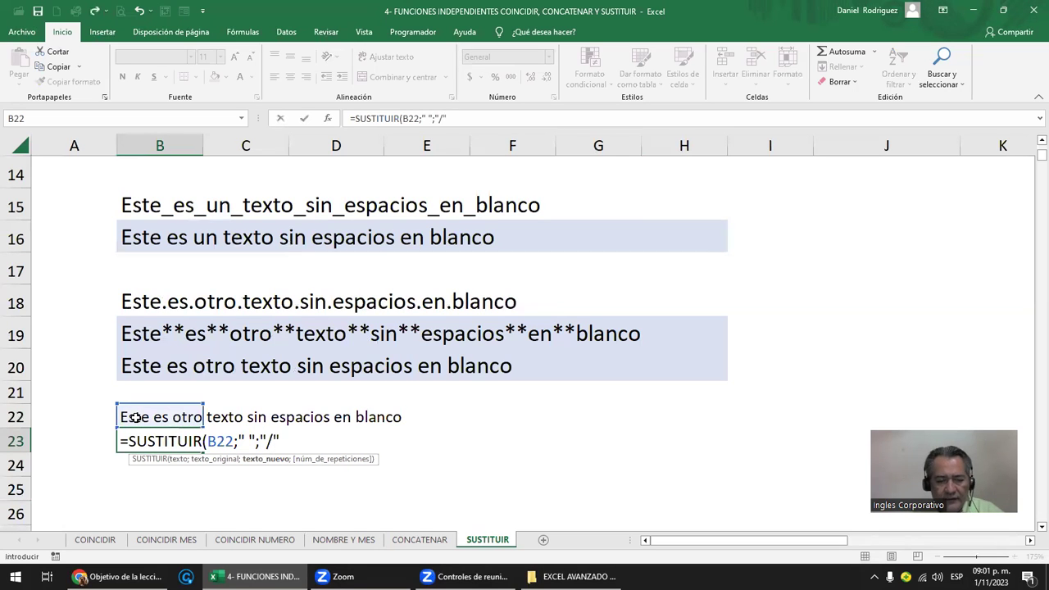
pyautogui.write(')')
pyautogui.press('Return')
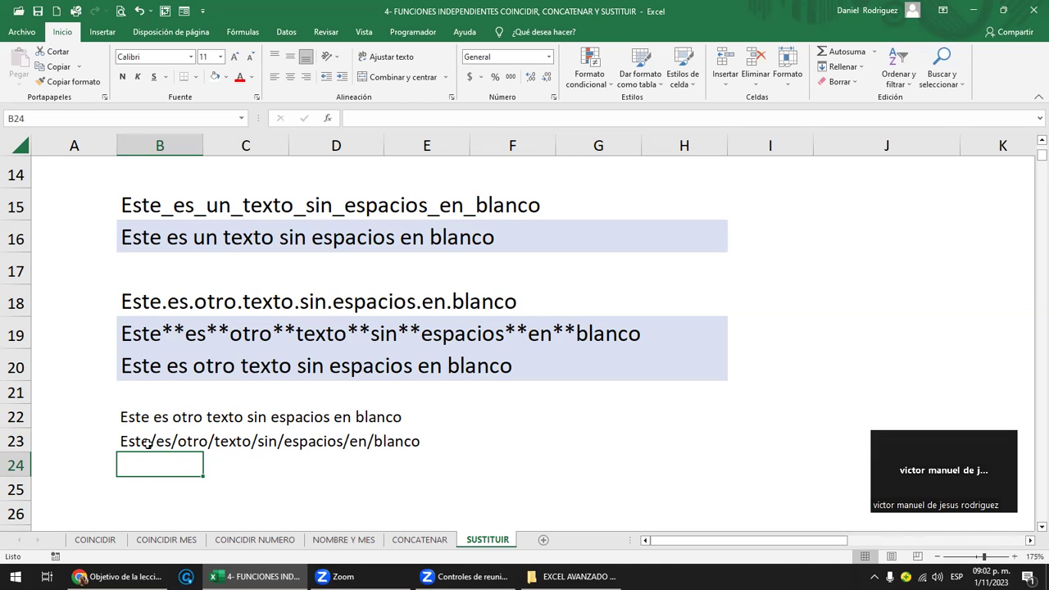
pyautogui.moveTo(127, 443); pyautogui.dragTo(390, 444)
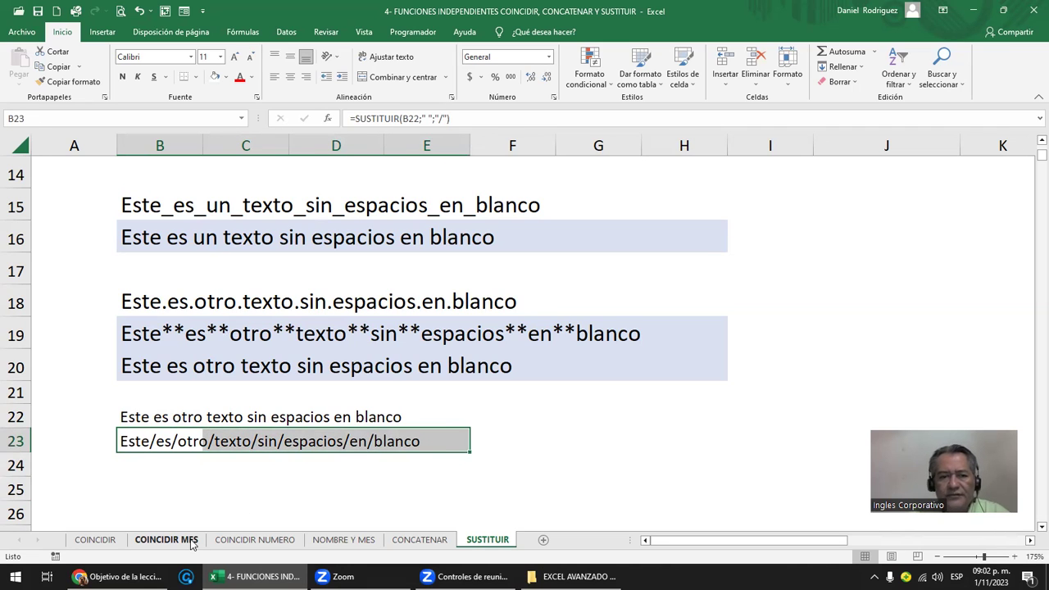
# Scroll up to the FUNCION SUSTITUIR title cell, then back down over the converted phrases
pyautogui.scroll(1, 194, 544)
pyautogui.scroll(4, 194, 544)
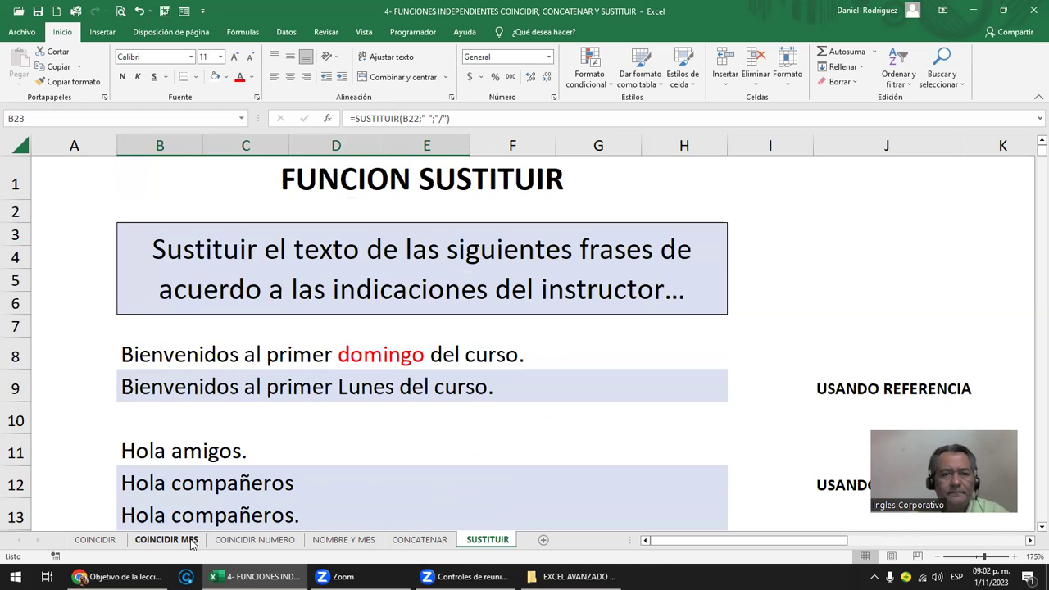
pyautogui.click(183, 194)
pyautogui.scroll(-1, 187, 191)
pyautogui.scroll(-1, 188, 192)
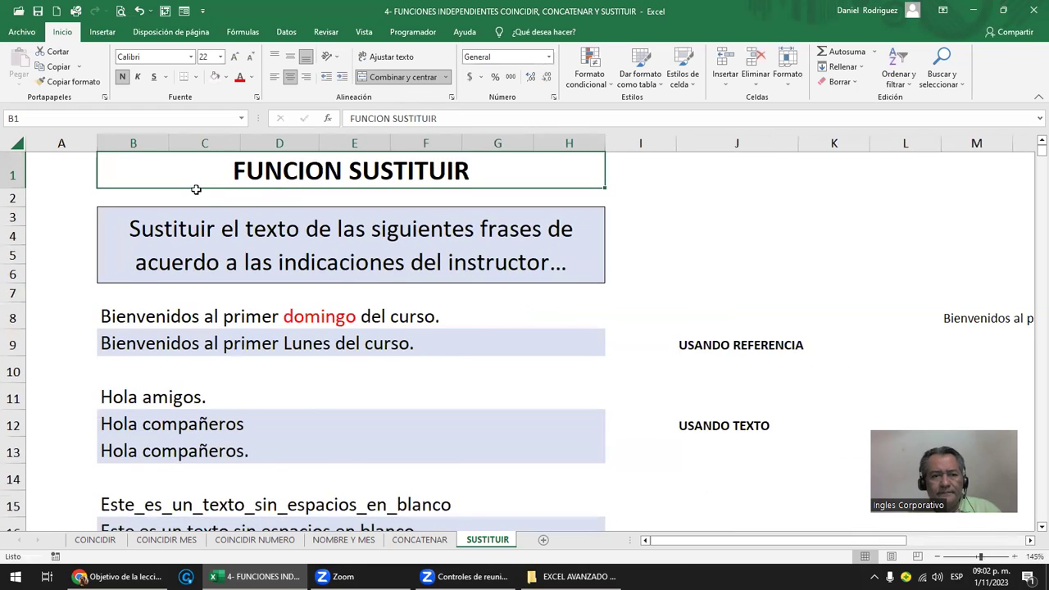
pyautogui.scroll(-2, 196, 190)
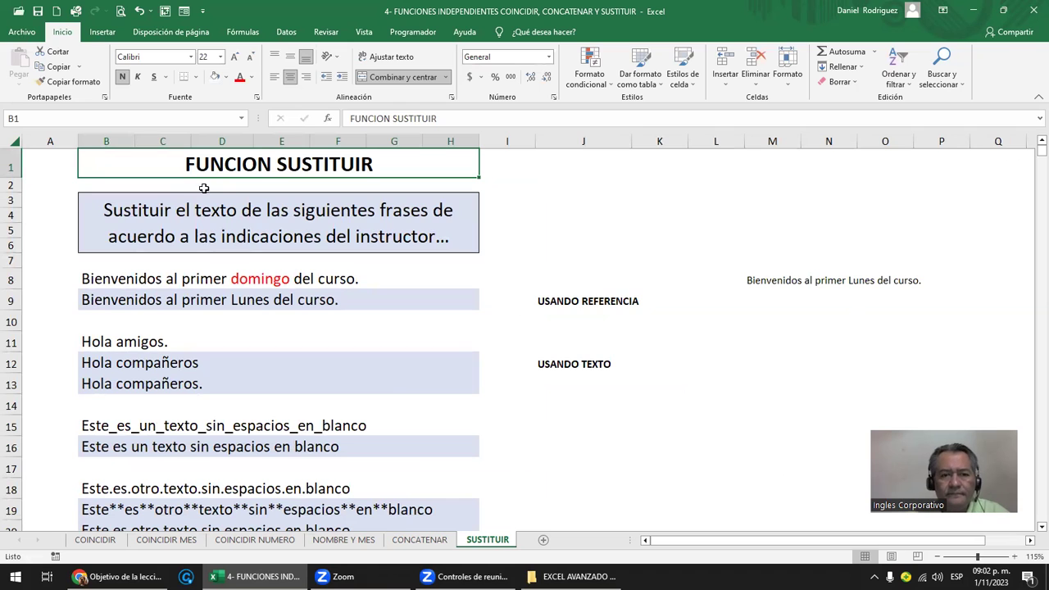